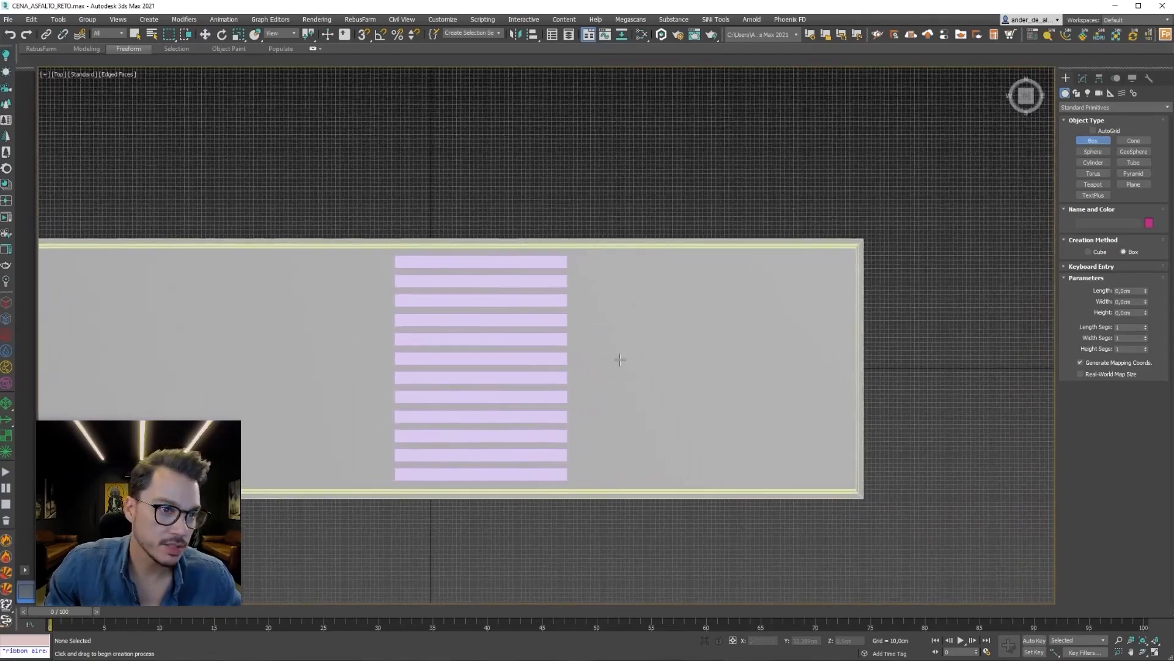
# Draw a thin box about 213 cm wide and 17 cm high just beyond the road's right end.
pyautogui.moveTo(876, 373); pyautogui.dragTo(660, 364, button='middle')
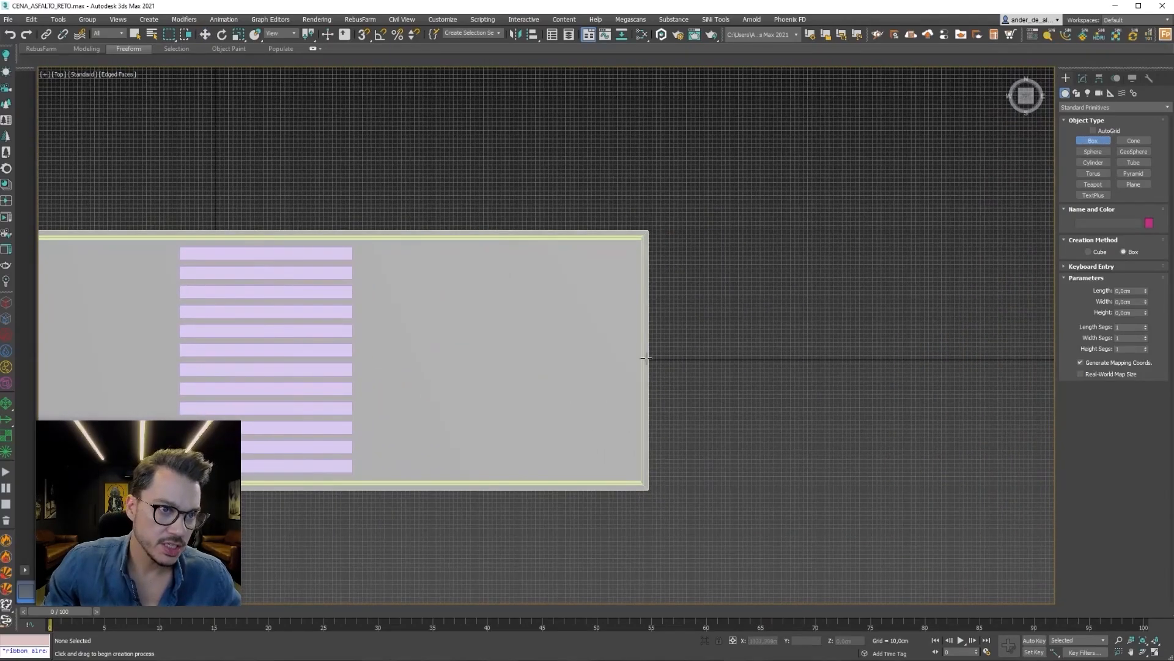
pyautogui.moveTo(669, 355); pyautogui.dragTo(762, 349)
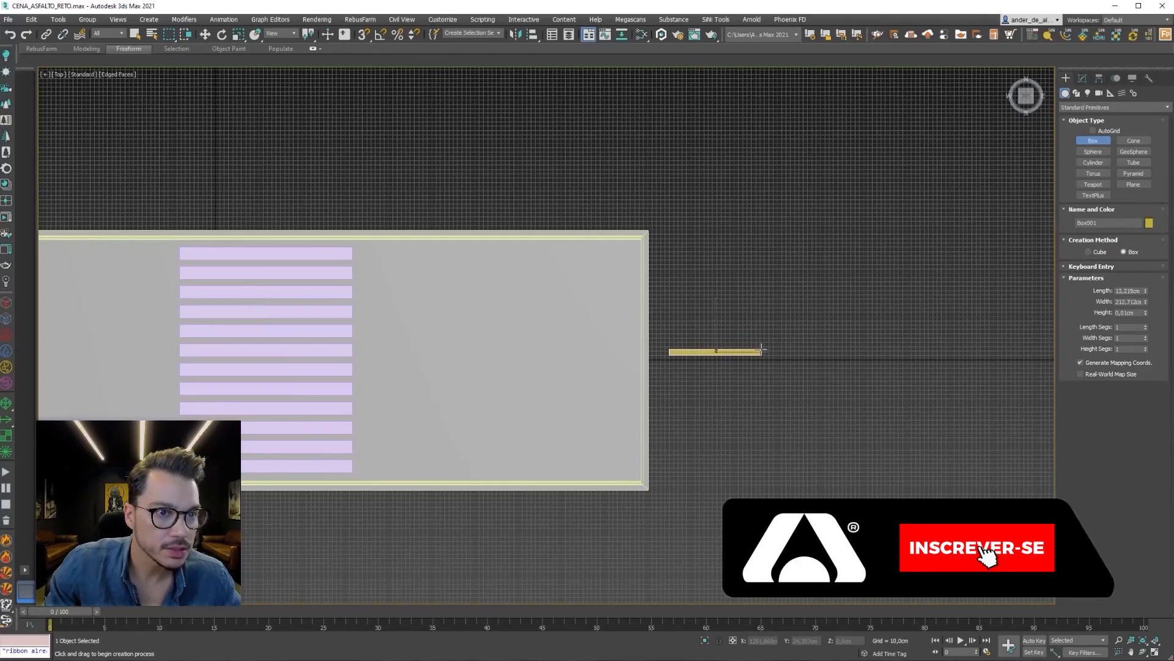
pyautogui.click(761, 342)
# Set the box's length to 8 cm, width to 200 cm and height to 40 cm.
pyautogui.scroll(3, 747, 347)
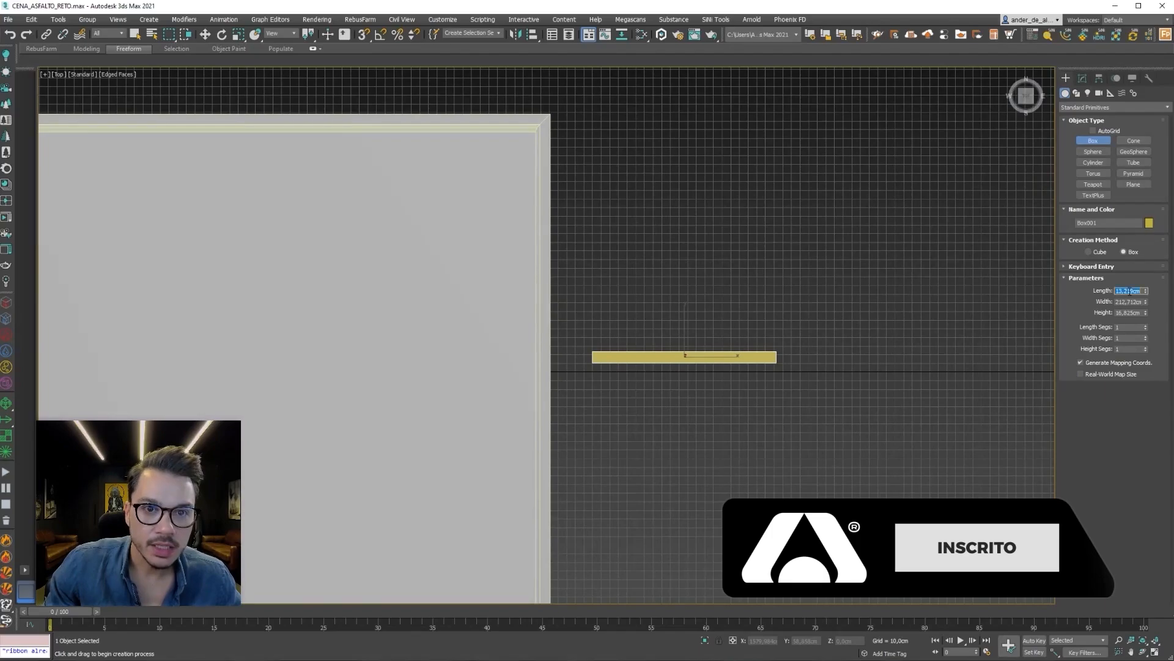
pyautogui.write('8')
pyautogui.press('Return')
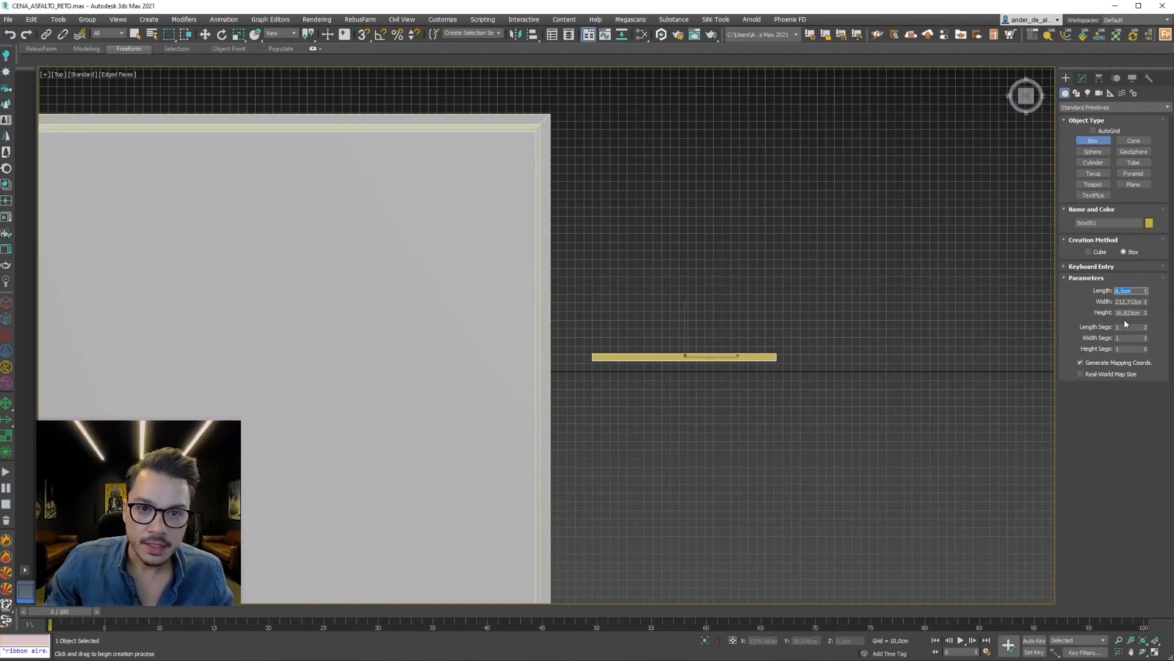
pyautogui.press('Tab')
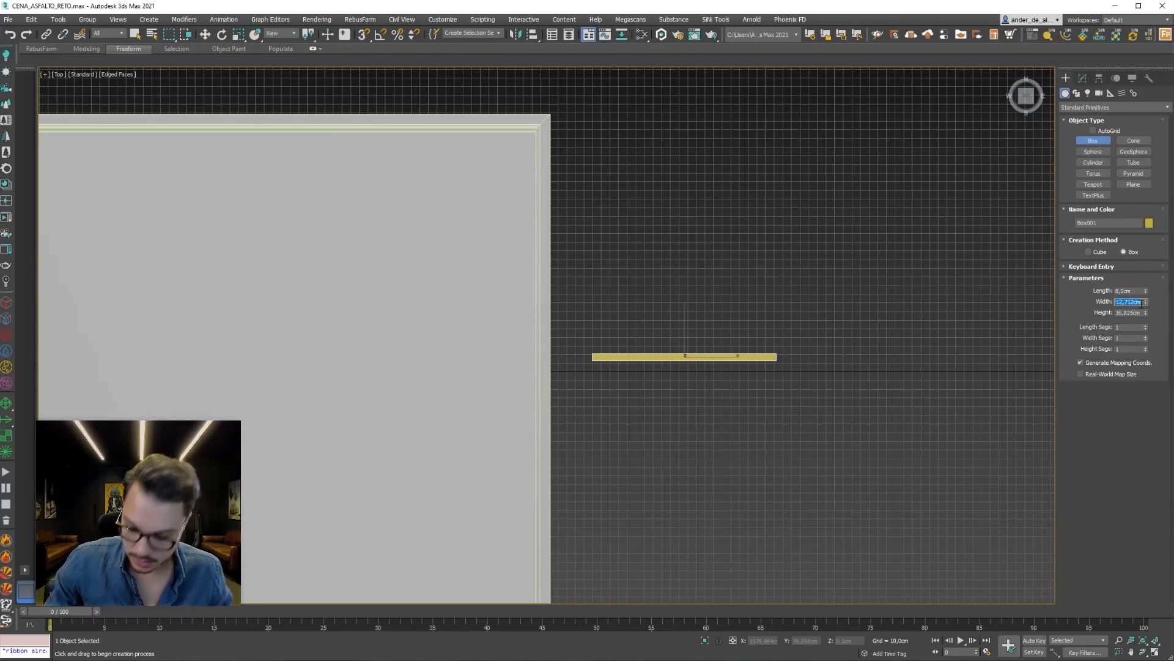
pyautogui.write('200')
pyautogui.press('Return')
pyautogui.press('Tab')
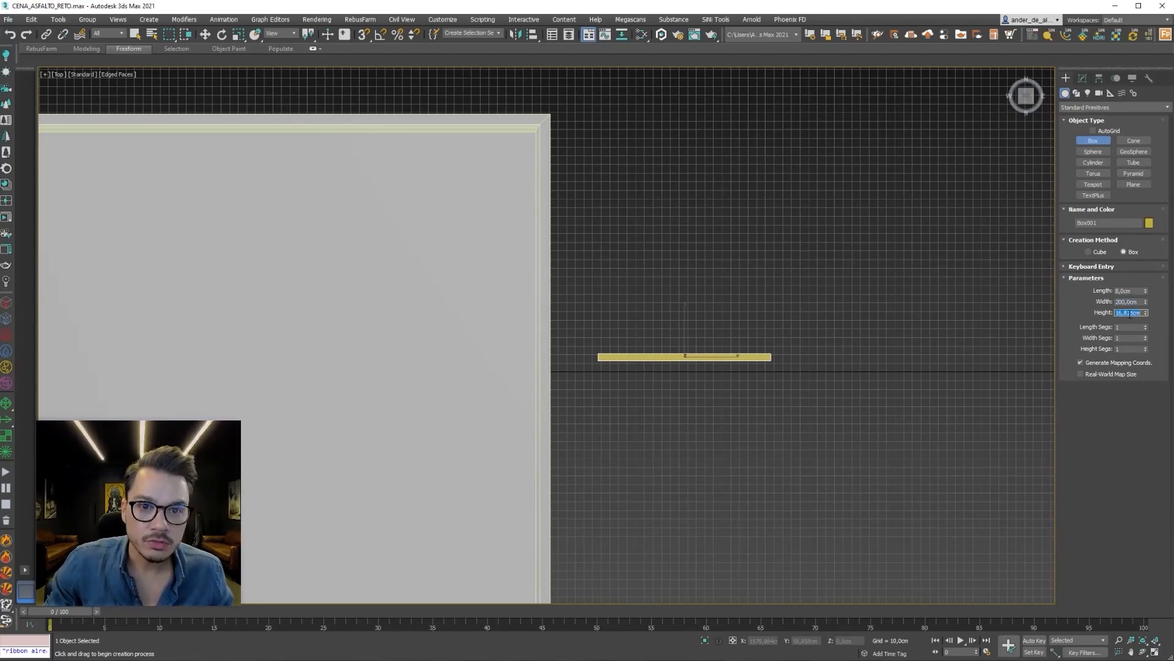
pyautogui.write('40')
pyautogui.press('Return')
# Move the box onto the road so it lies along the centreline just right of the crosswalk.
pyautogui.moveTo(897, 356); pyautogui.dragTo(968, 330, button='middle')
pyautogui.scroll(-4, 968, 331)
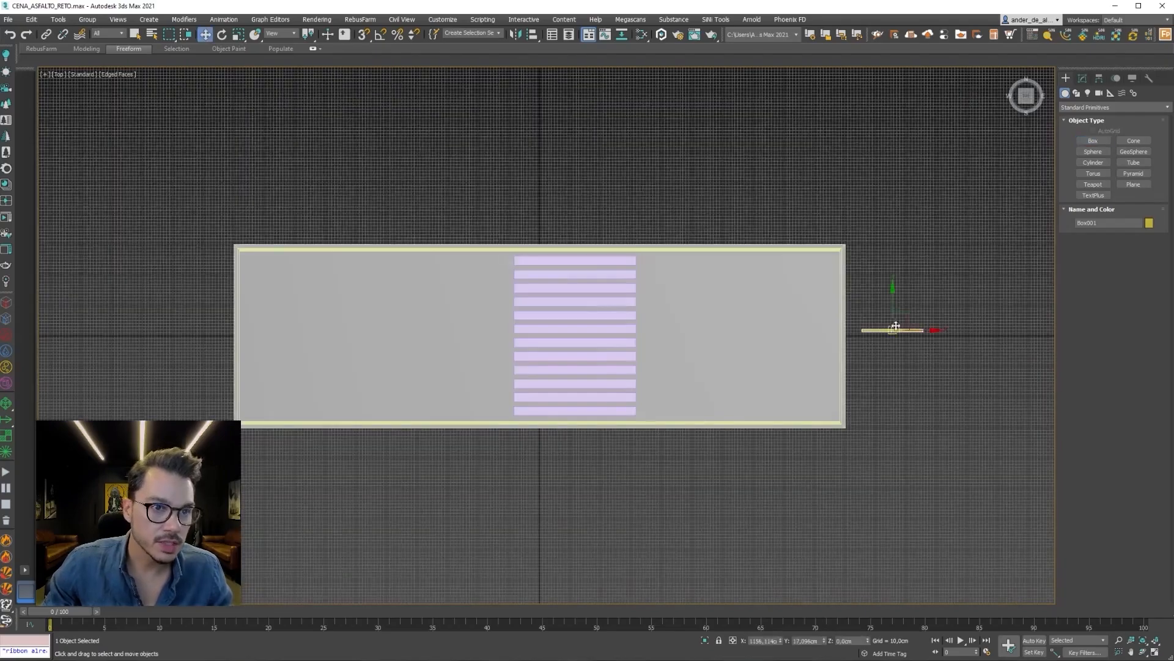
pyautogui.press('w')
pyautogui.moveTo(917, 322); pyautogui.dragTo(697, 331)
pyautogui.press('F3')
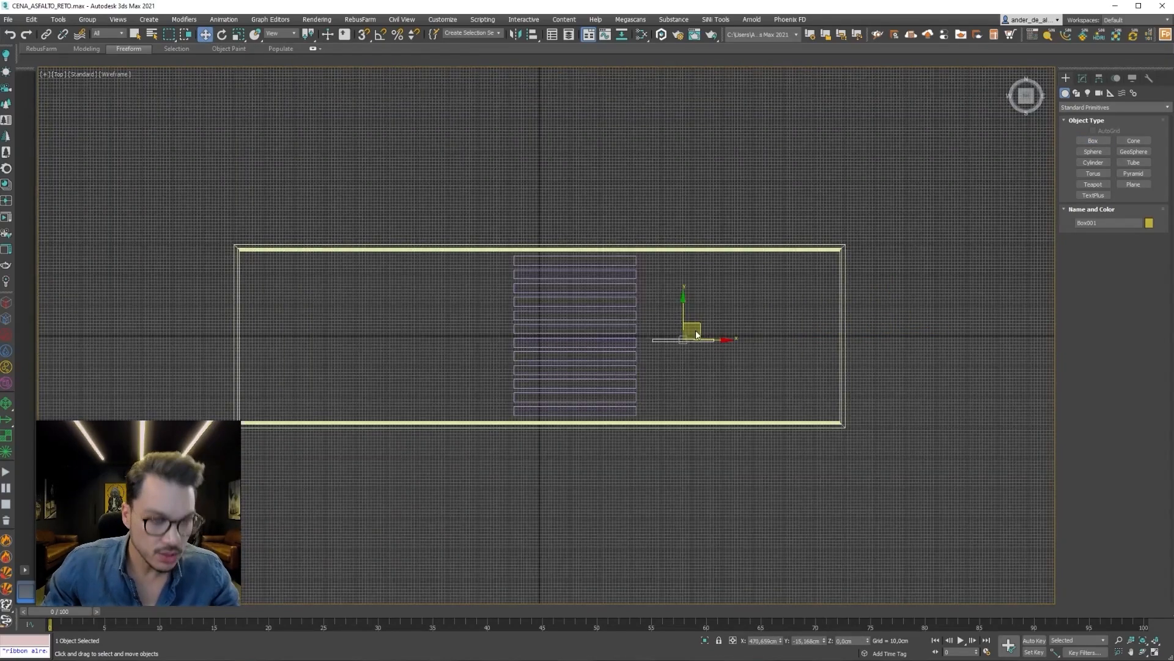
pyautogui.scroll(4, 698, 331)
pyautogui.moveTo(643, 367); pyautogui.dragTo(760, 348, button='middle')
pyautogui.scroll(-3, 760, 348)
pyautogui.moveTo(781, 336); pyautogui.dragTo(766, 329)
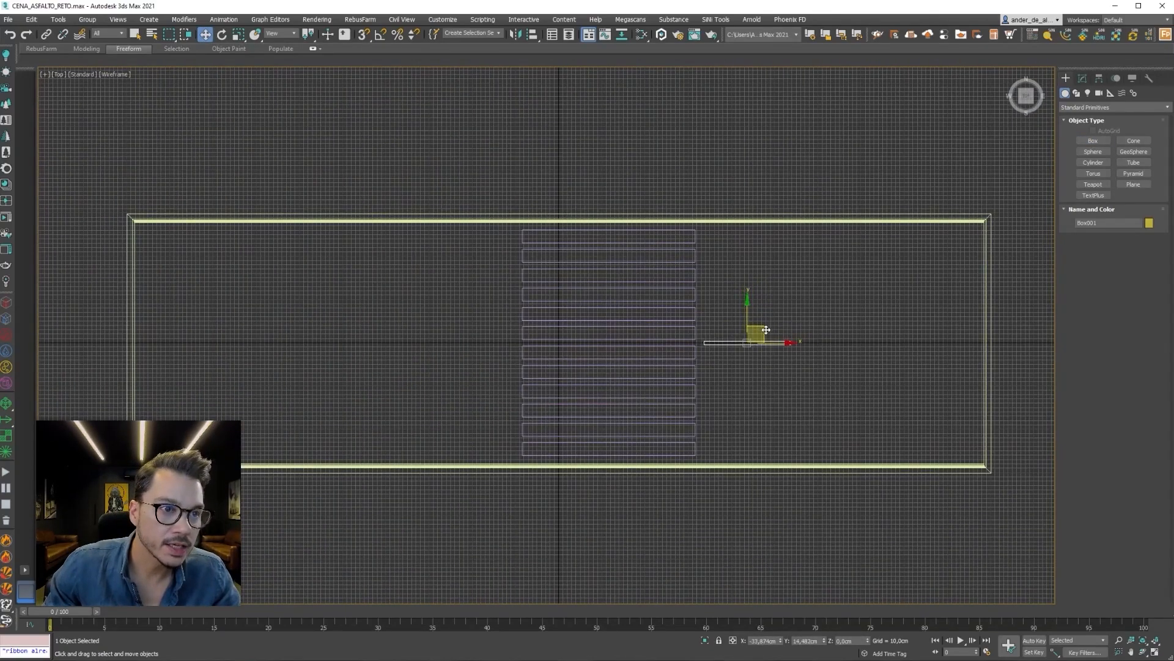
# Fine-tune the box's position on the road's centreline beside the crosswalk in shaded display.
pyautogui.scroll(4, 764, 330)
pyautogui.press('F3')
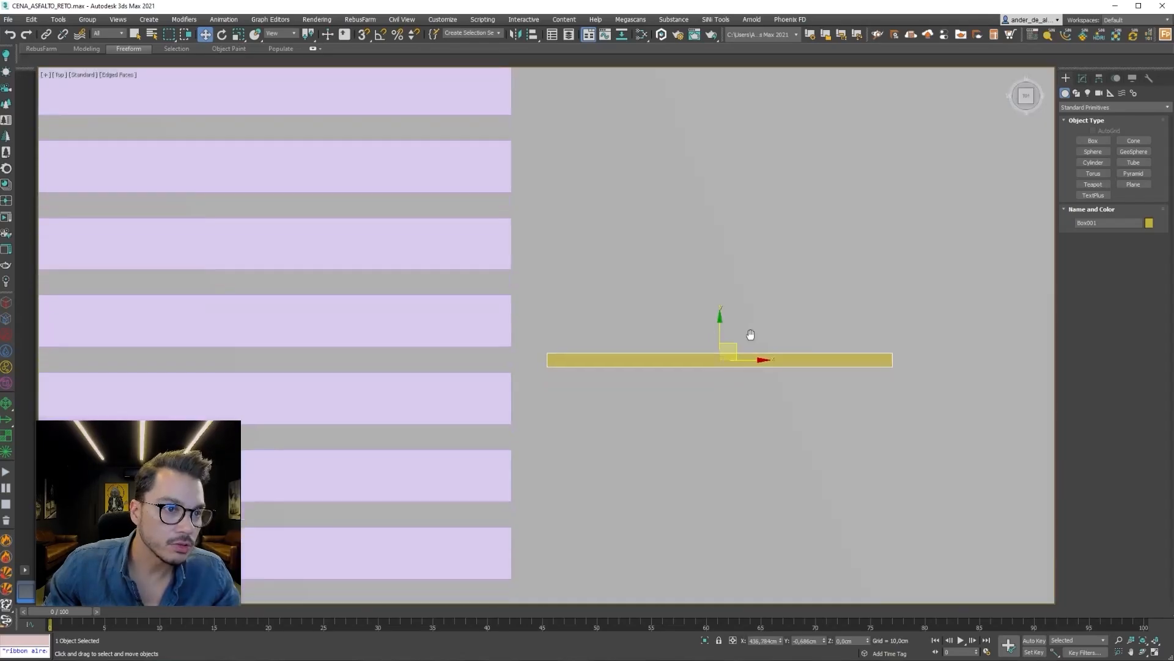
pyautogui.scroll(-4, 750, 321)
pyautogui.scroll(3, 756, 325)
pyautogui.moveTo(748, 329)
pyautogui.mouseDown()
pyautogui.moveTo(731, 337)
pyautogui.moveTo(744, 337)
pyautogui.mouseUp()
pyautogui.scroll(-2, 744, 338)
# Copy the dash once along the X axis toward the road's right end, leaving a gap between both dashes.
pyautogui.moveTo(743, 338); pyautogui.dragTo(400, 337, button='middle')
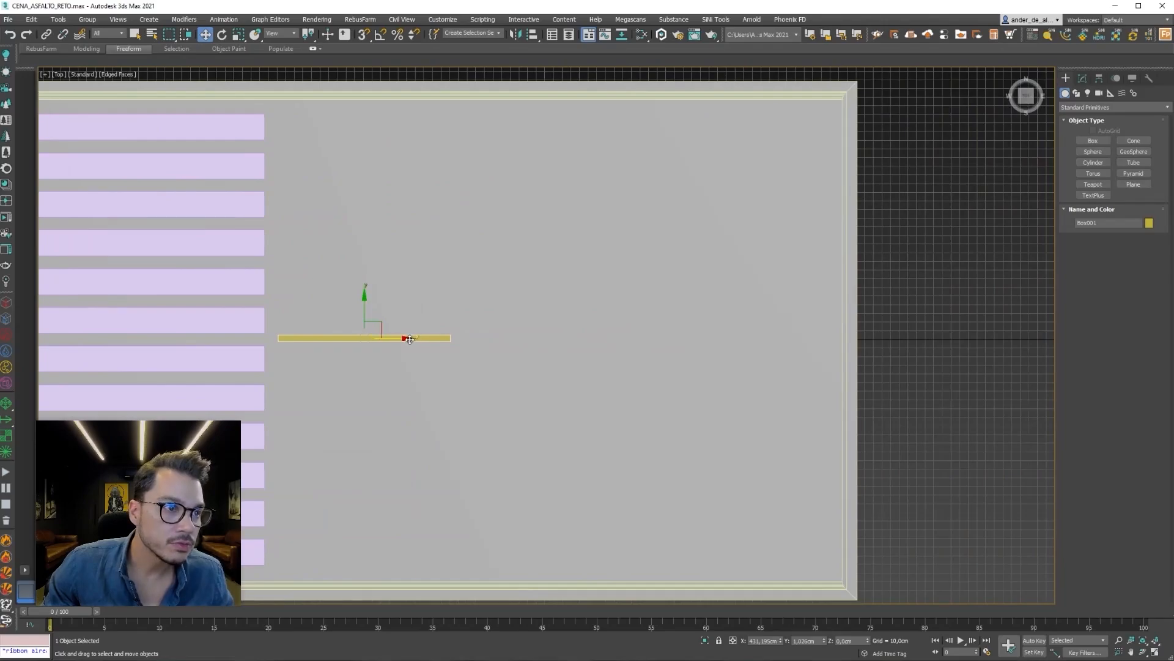
pyautogui.keyDown('shift'); pyautogui.moveTo(406, 335); pyautogui.dragTo(665, 338); pyautogui.keyUp('shift')
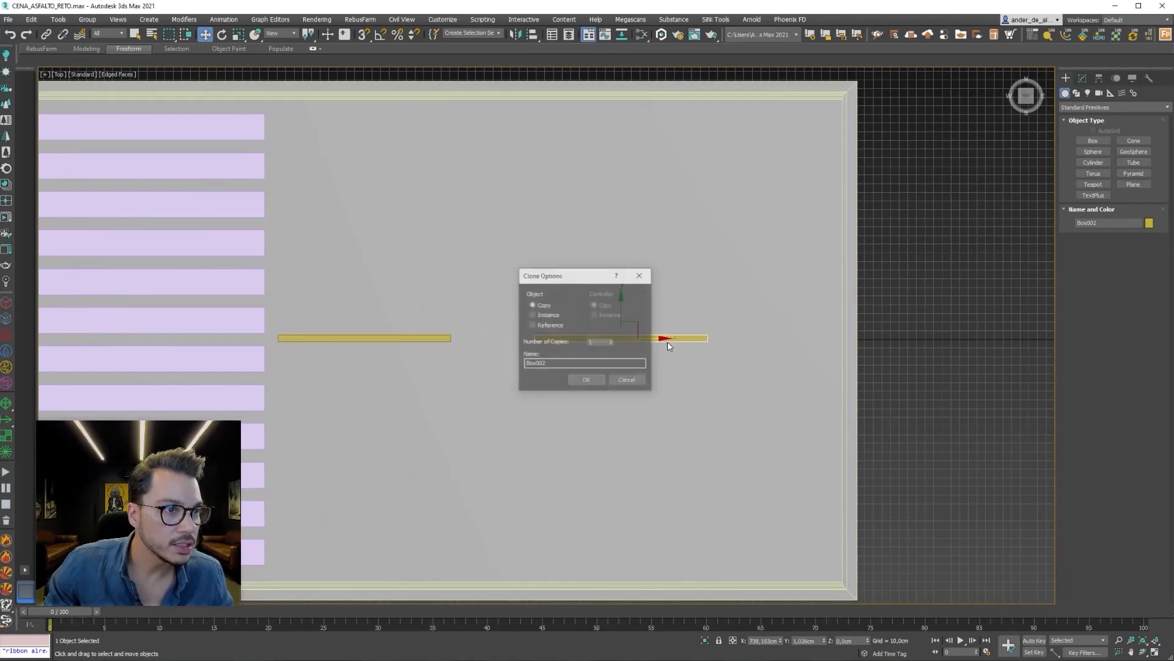
pyautogui.click(585, 380)
# Copy both dashes together along the X axis to the left side of the crosswalk.
pyautogui.moveTo(626, 370); pyautogui.dragTo(837, 368, button='middle')
pyautogui.click(621, 337)
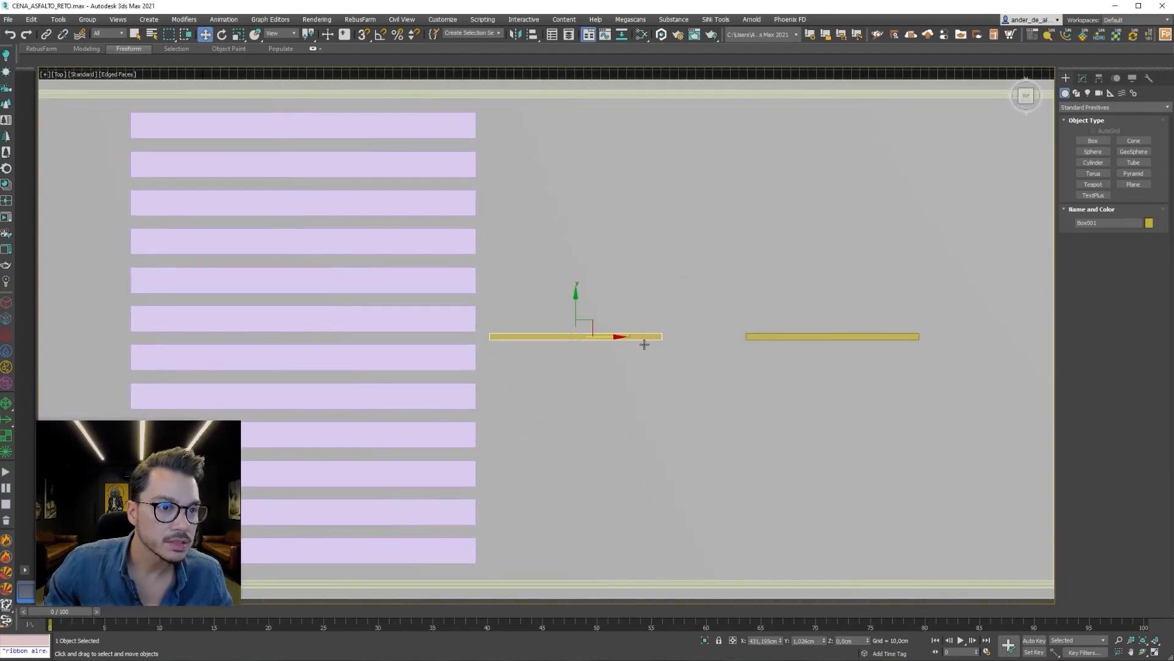
pyautogui.moveTo(610, 338)
pyautogui.mouseDown()
pyautogui.moveTo(779, 340)
pyautogui.moveTo(400, 338)
pyautogui.mouseUp()
pyautogui.hotkey('ctrl', 'z')
pyautogui.keyDown('ctrl'); pyautogui.click(764, 338); pyautogui.keyUp('ctrl')
pyautogui.hotkey('ctrl', 'shift', 'z')
pyautogui.click(547, 376)
pyautogui.click(352, 320)
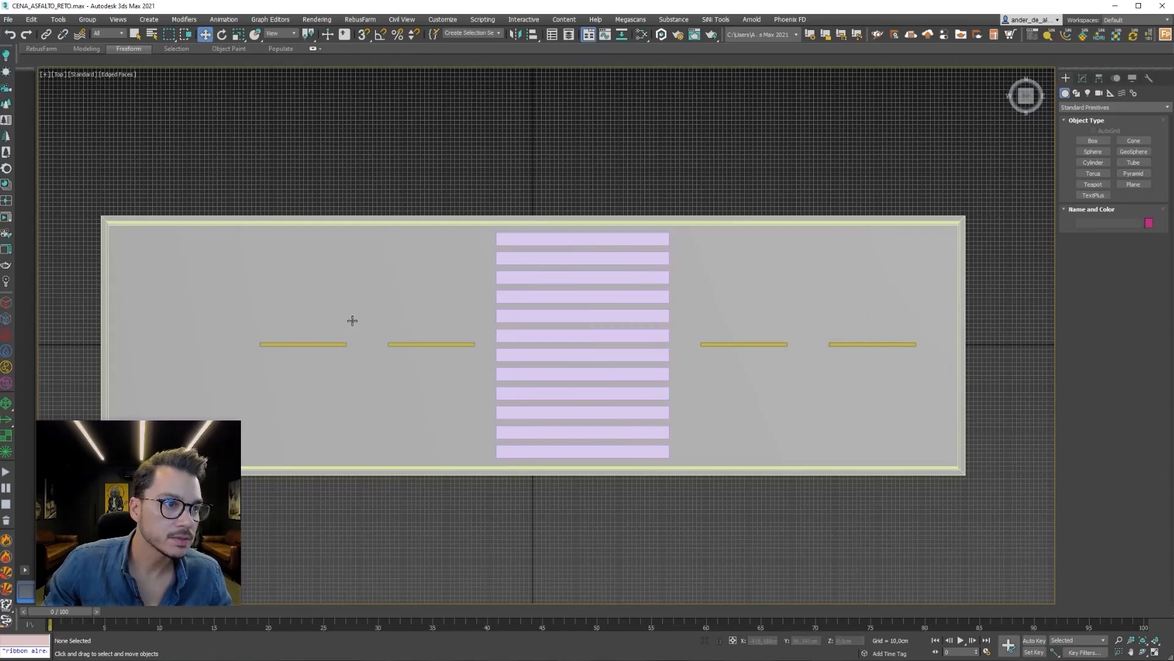
# Make one more copy of the leftmost dash toward the road's left end, keeping the same spacing.
pyautogui.click(333, 346)
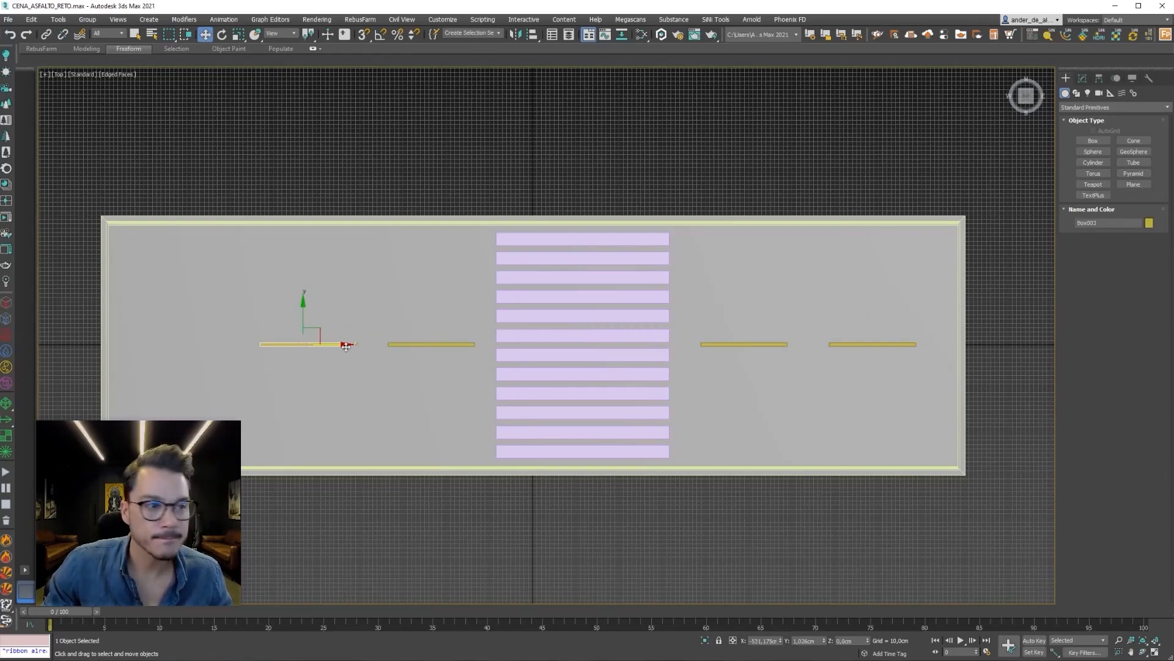
pyautogui.moveTo(346, 346)
pyautogui.keyDown('shift'); pyautogui.mouseDown()
pyautogui.moveTo(205, 344)
pyautogui.moveTo(221, 345)
pyautogui.mouseUp(); pyautogui.keyUp('shift')
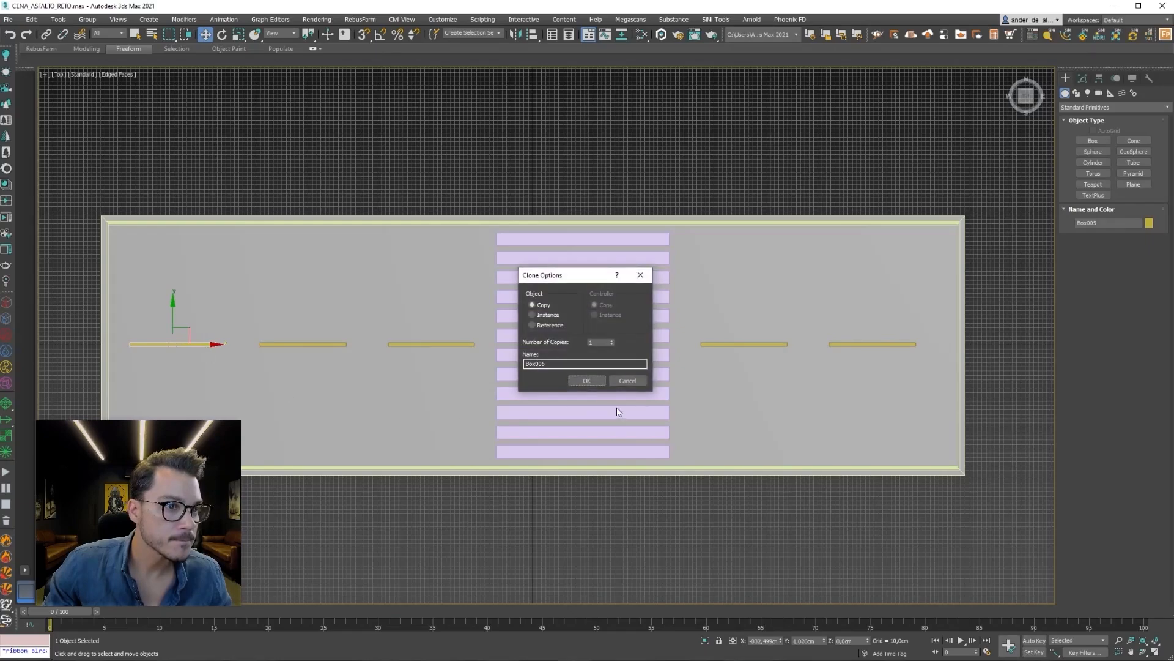
pyautogui.click(587, 381)
pyautogui.click(255, 347)
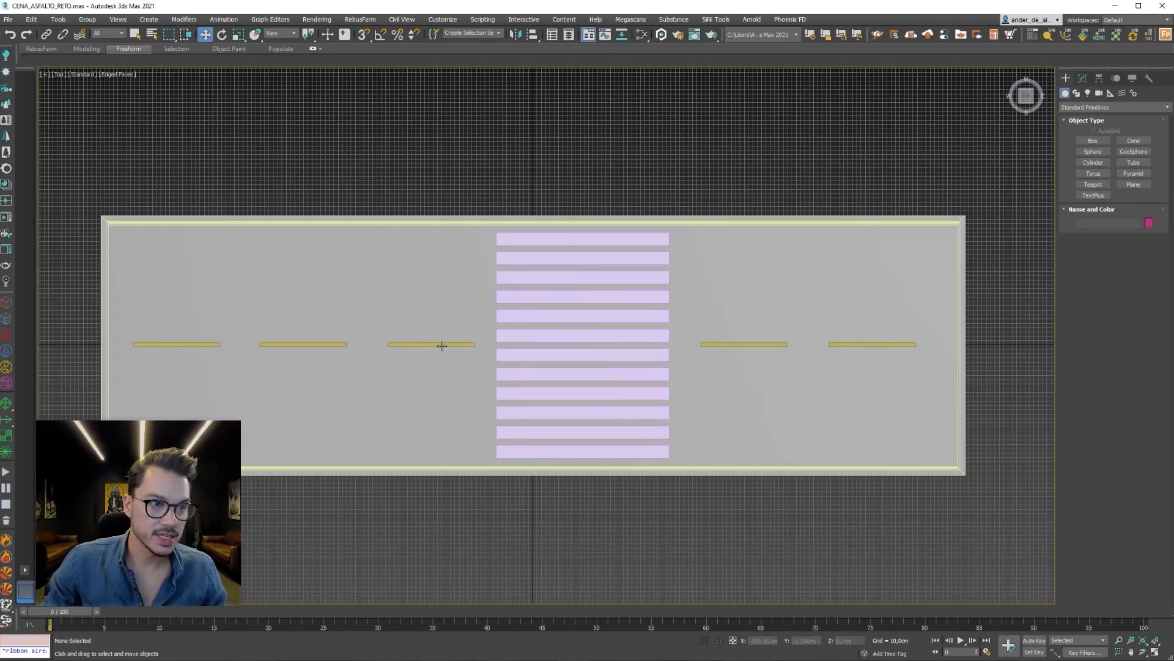
# Convert the leftmost dash to an Editable Poly, with the viewport in wireframe display.
pyautogui.click(219, 343)
pyautogui.press('F3')
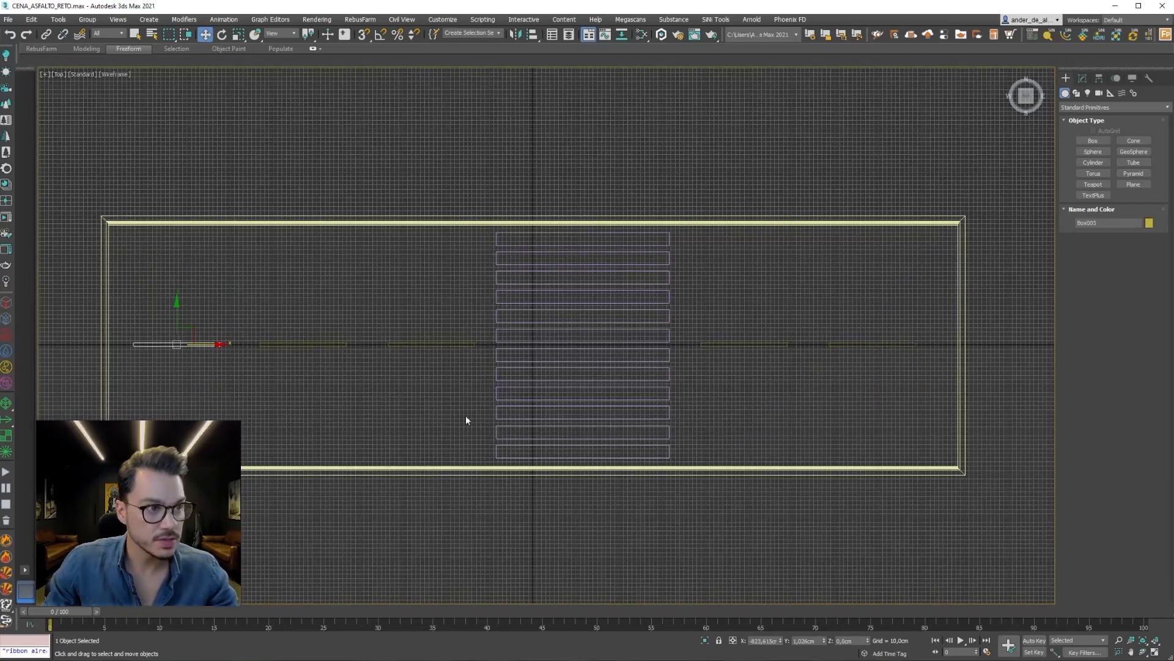
pyautogui.click(1083, 79)
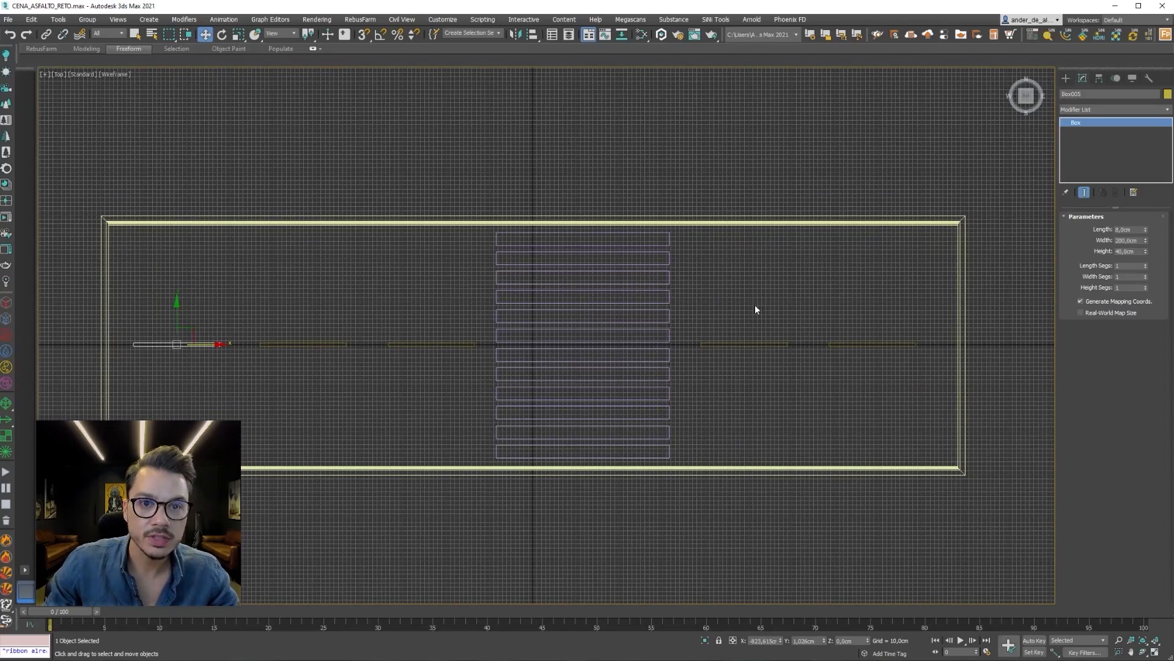
pyautogui.rightClick(202, 340)
pyautogui.moveTo(270, 438)
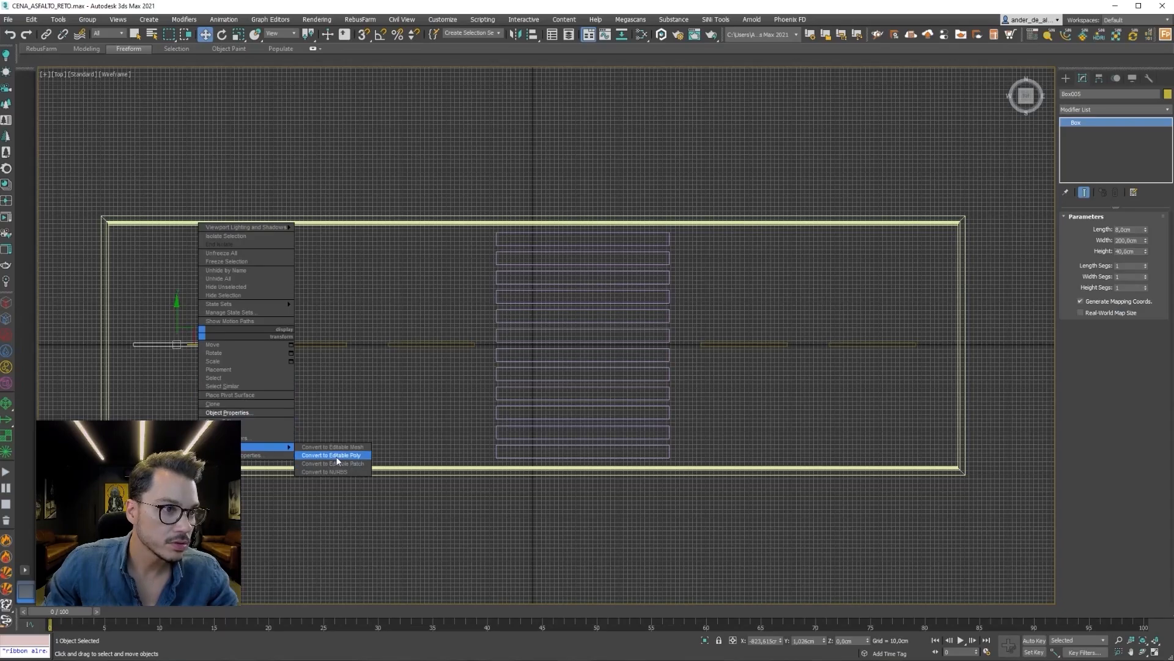
pyautogui.click(331, 457)
# Hide the grid and attach the other four dashes to the leftmost dash as one object.
pyautogui.press('g')
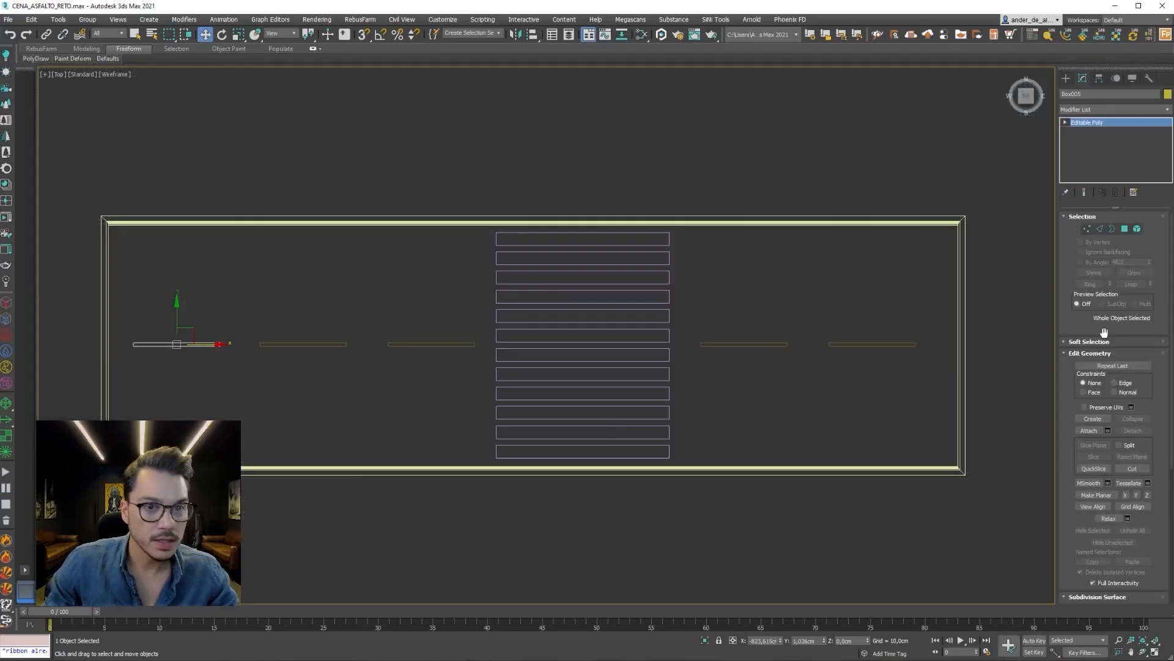
pyautogui.click(1086, 430)
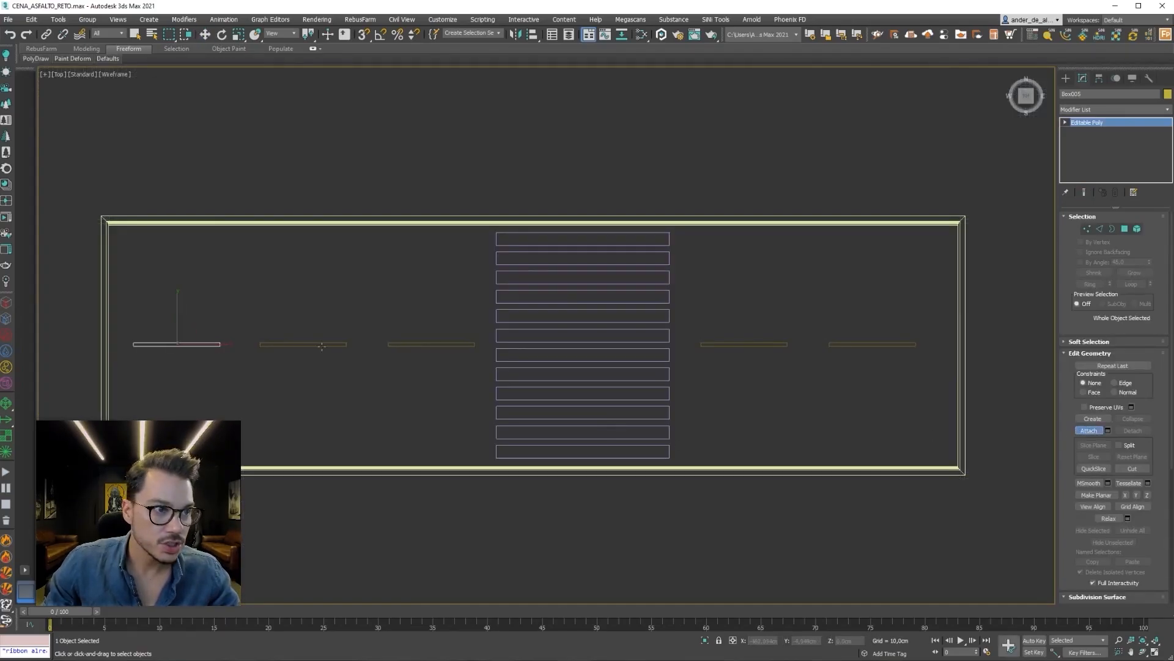
pyautogui.click(709, 345)
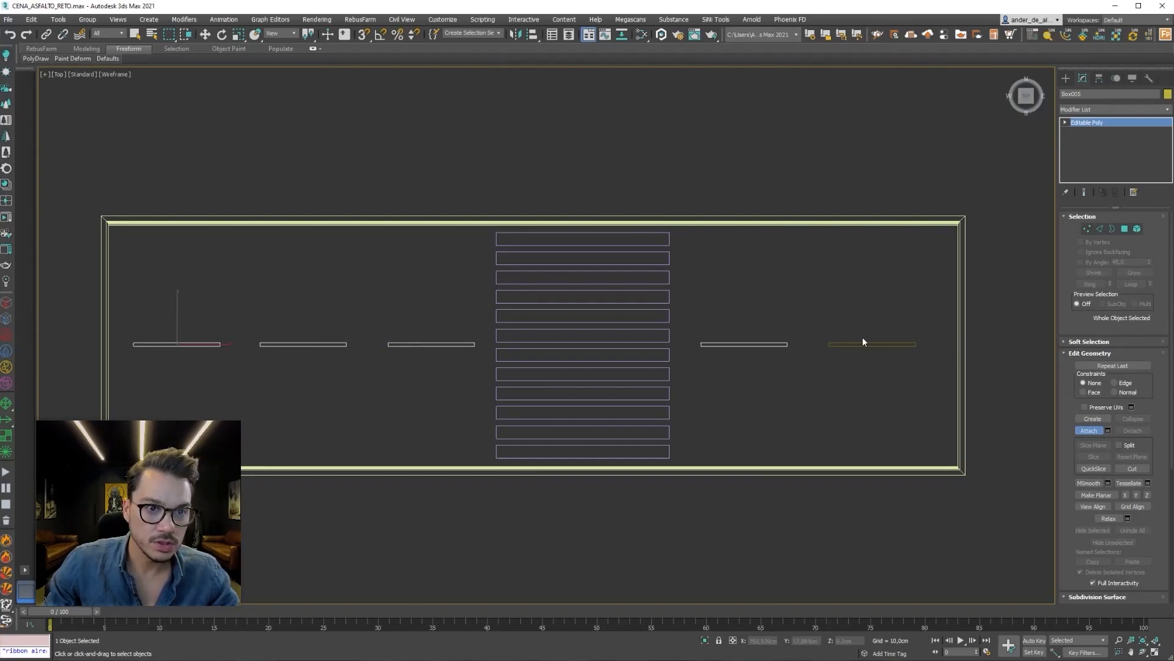
pyautogui.click(862, 343)
pyautogui.click(1090, 431)
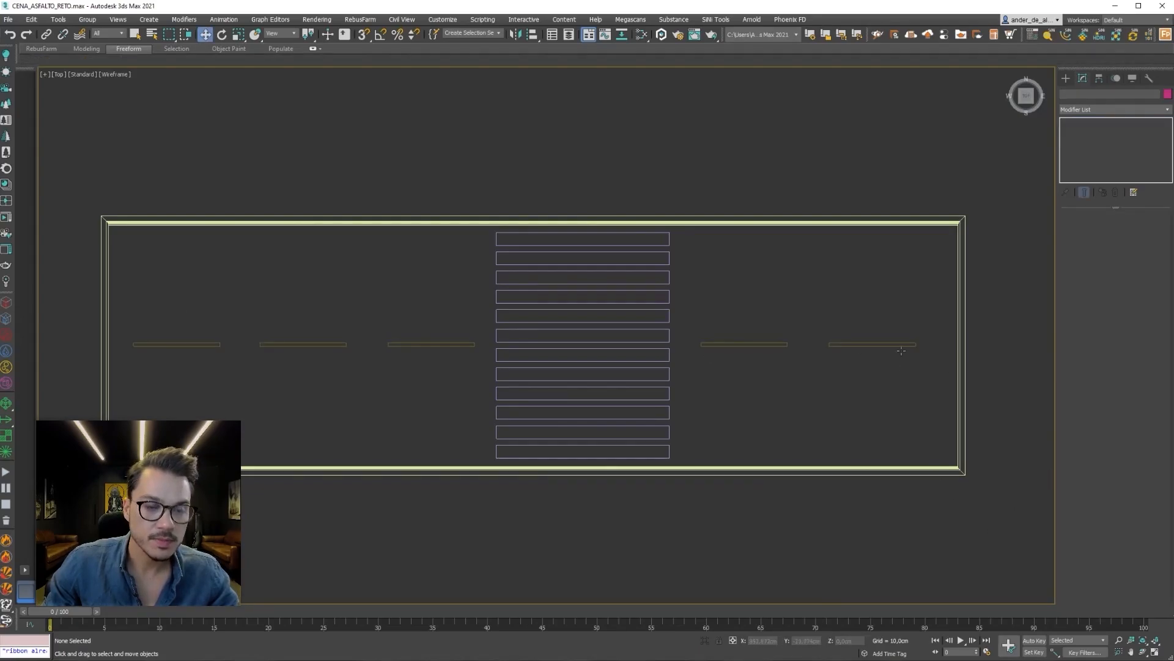
# Align the merged dashes to the road plane Plane001 on Y position only, pivot point to pivot point.
pyautogui.click(524, 36)
pyautogui.click(740, 224)
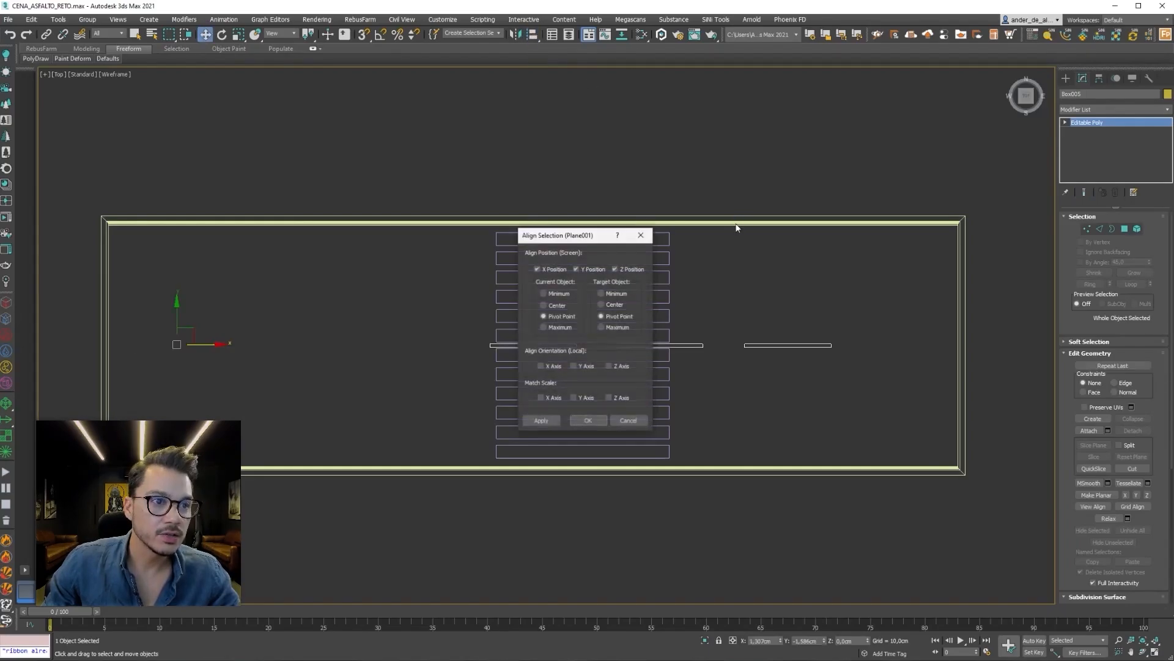
pyautogui.moveTo(569, 235); pyautogui.dragTo(897, 147)
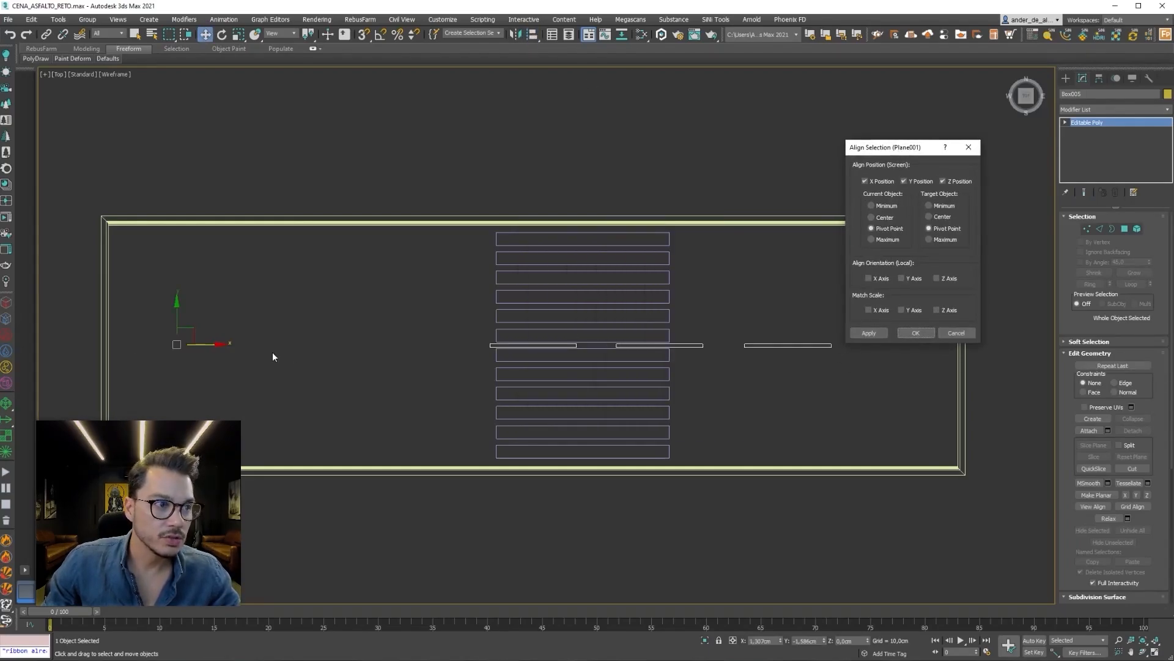
pyautogui.click(911, 182)
pyautogui.click(871, 182)
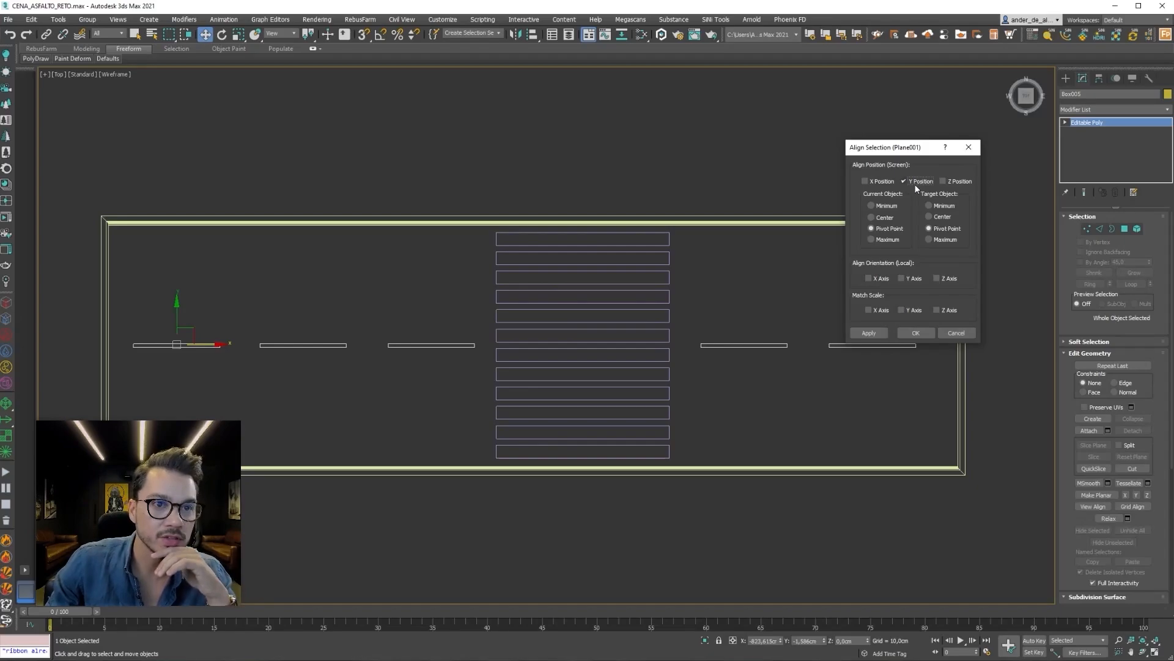
pyautogui.click(912, 182)
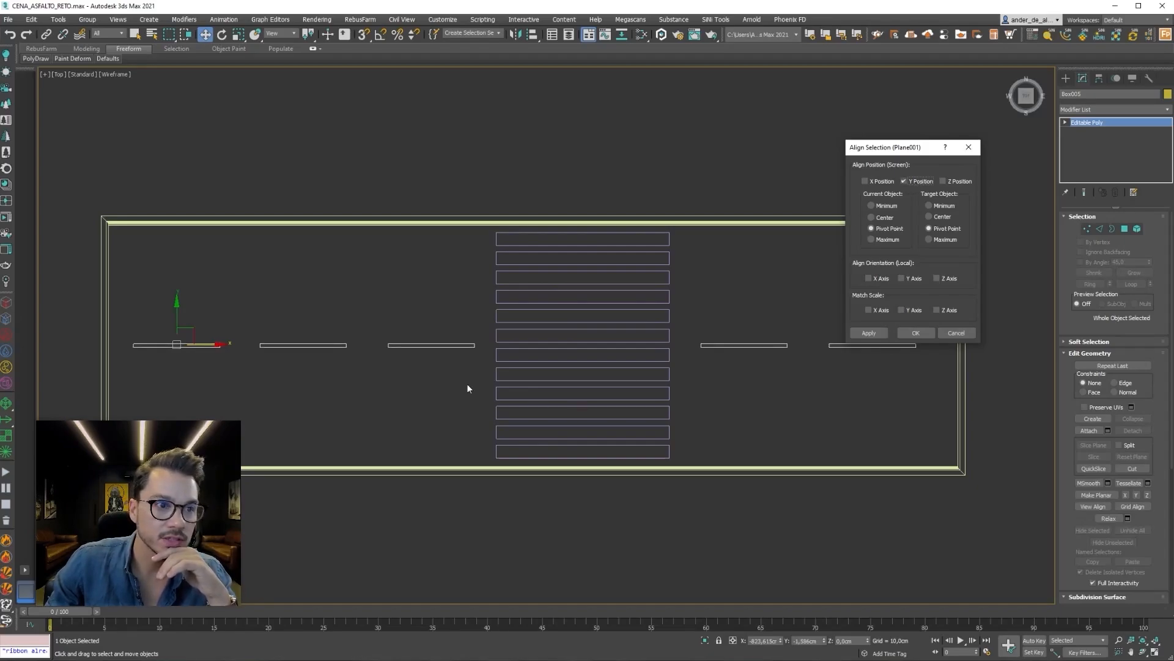
pyautogui.click(915, 332)
pyautogui.click(1021, 369)
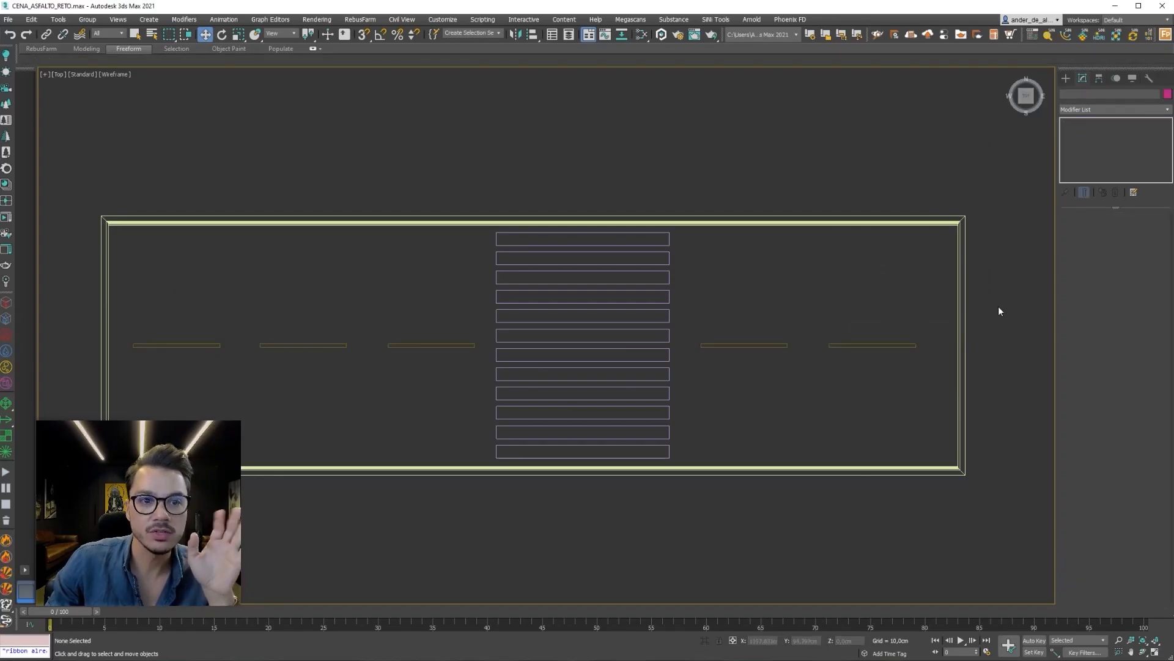
# Return to shaded display and select the rightmost dash as an element of the merged object.
pyautogui.press('F3')
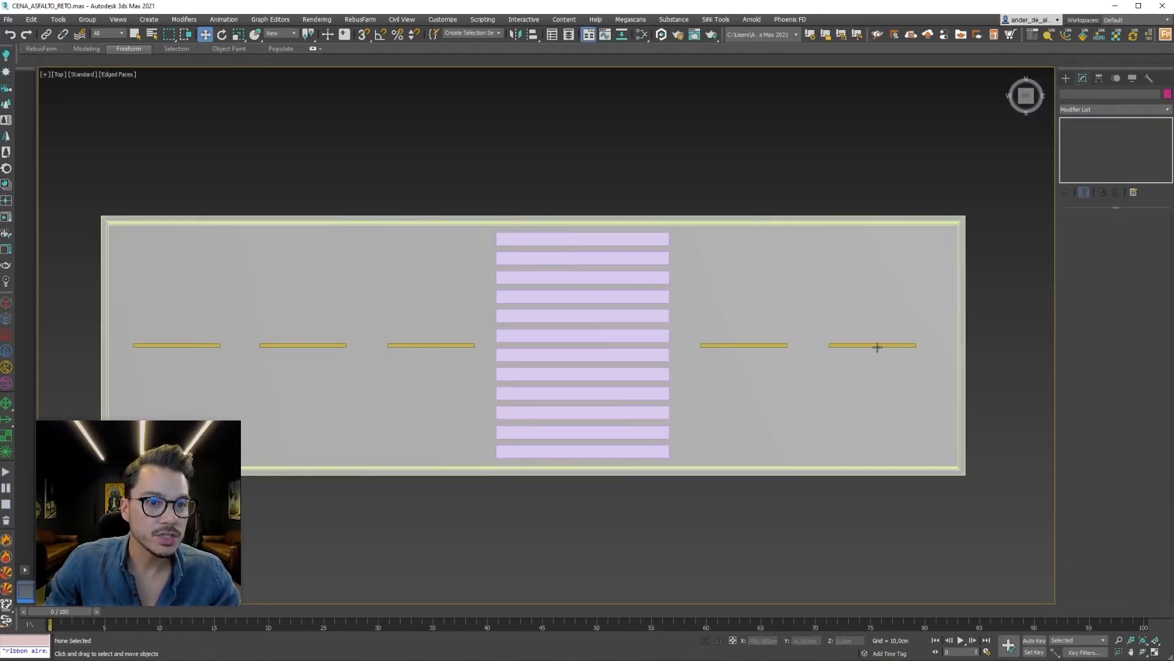
pyautogui.click(880, 345)
pyautogui.click(1136, 229)
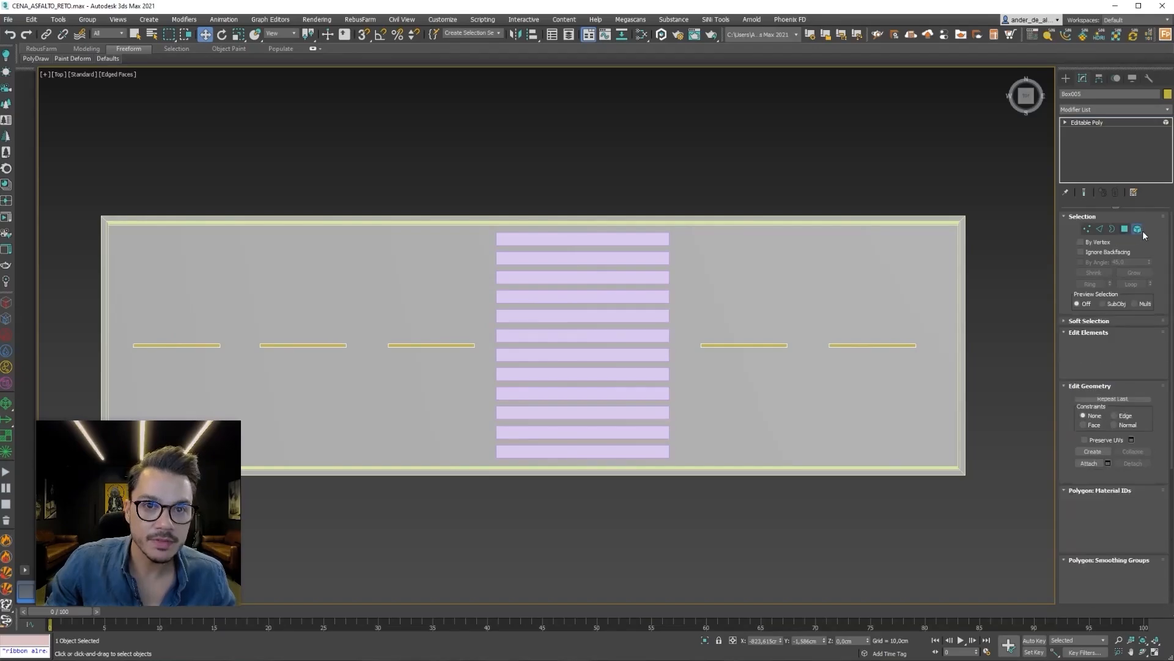
pyautogui.click(880, 345)
# Try moving the selected dash element toward the crosswalk's upper corner, undoing each move.
pyautogui.moveTo(887, 327); pyautogui.dragTo(731, 216)
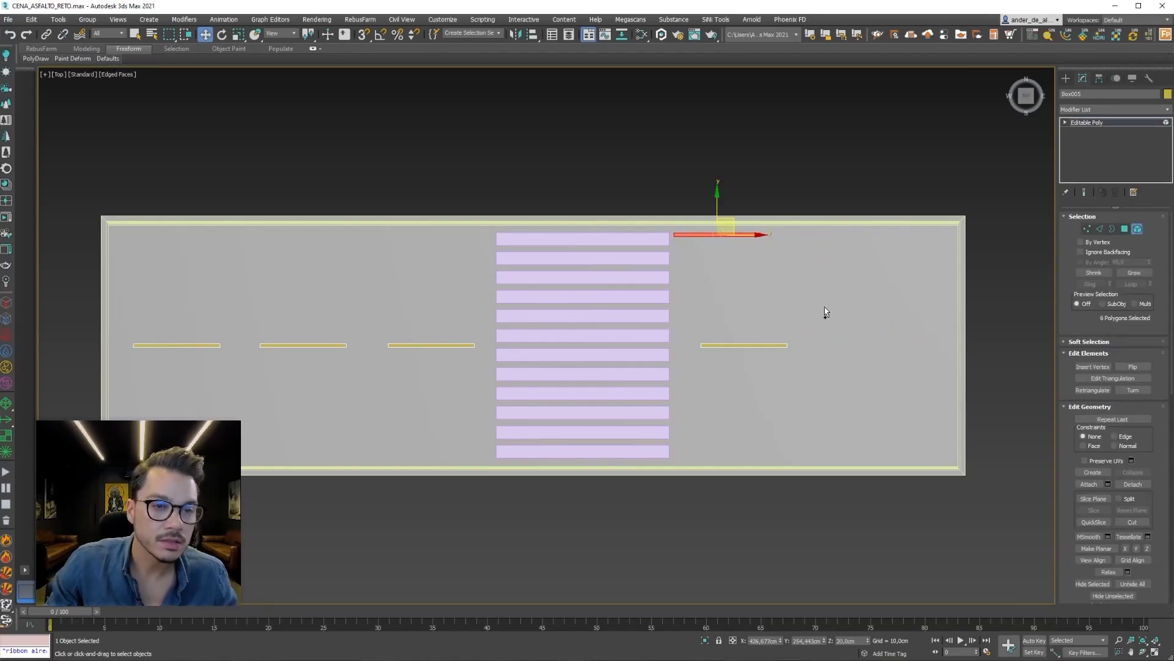
pyautogui.hotkey('ctrl', 'z')
pyautogui.scroll(2, 912, 337)
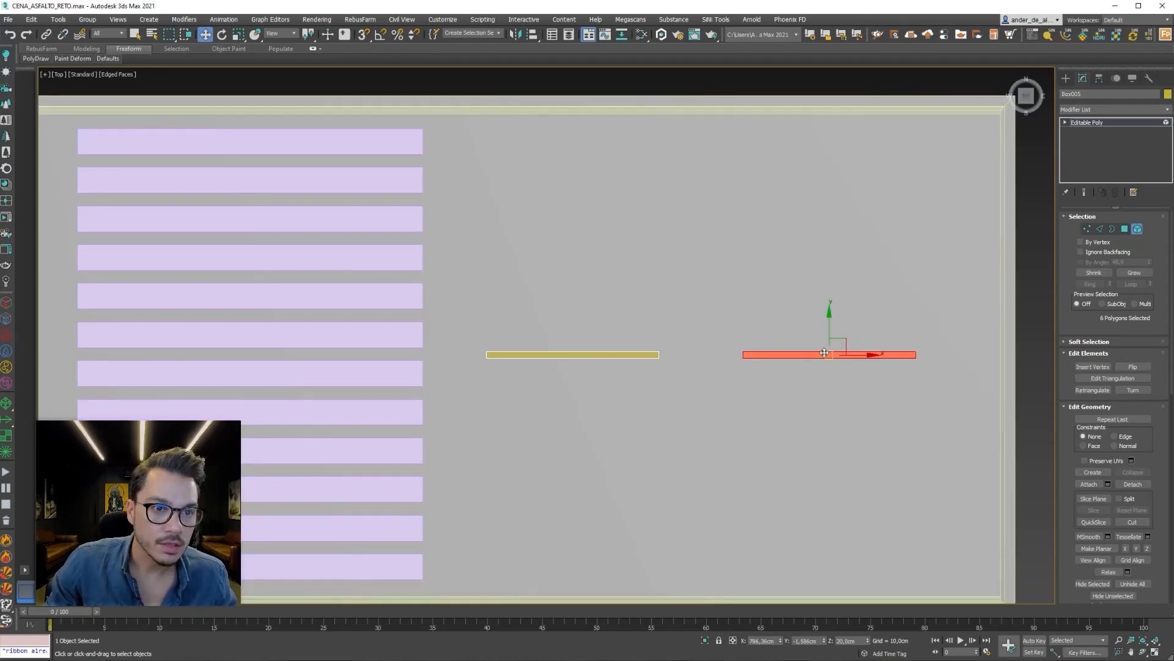
pyautogui.moveTo(839, 345); pyautogui.dragTo(582, 140)
pyautogui.hotkey('ctrl', 'z')
pyautogui.moveTo(950, 328); pyautogui.dragTo(837, 340, button='middle')
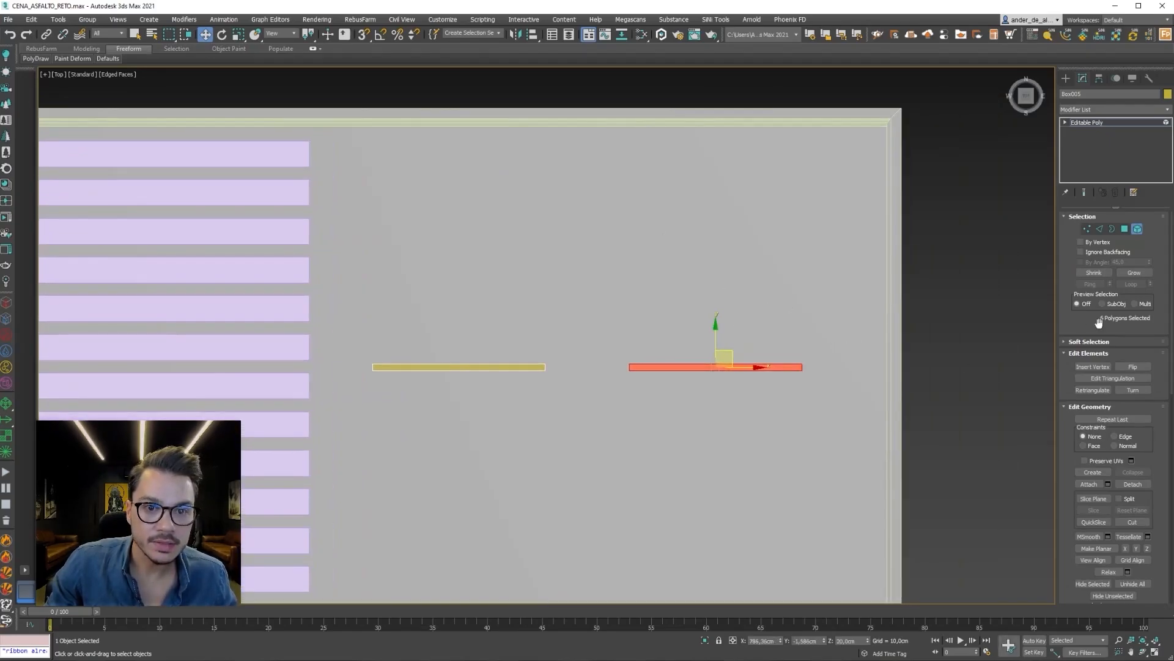
pyautogui.click(1125, 229)
pyautogui.moveTo(930, 261); pyautogui.dragTo(897, 296)
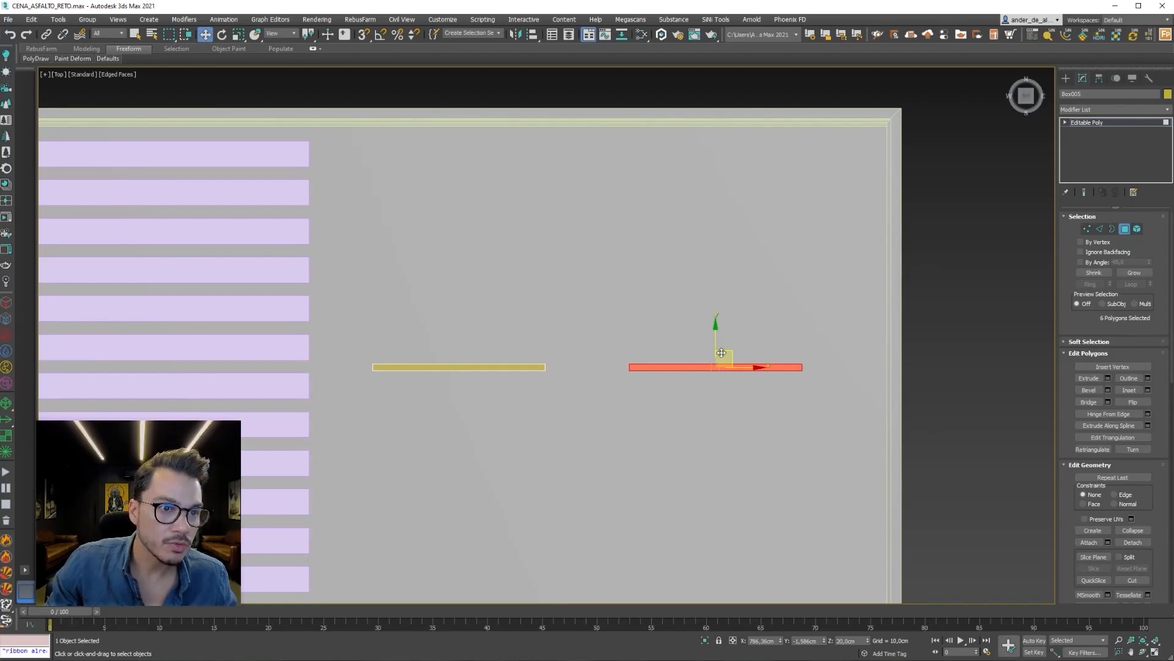
pyautogui.moveTo(721, 353); pyautogui.dragTo(700, 334)
pyautogui.hotkey('ctrl', 'z')
# Detach the rightmost dash element from the merged markings as a separate object and select it.
pyautogui.click(1137, 229)
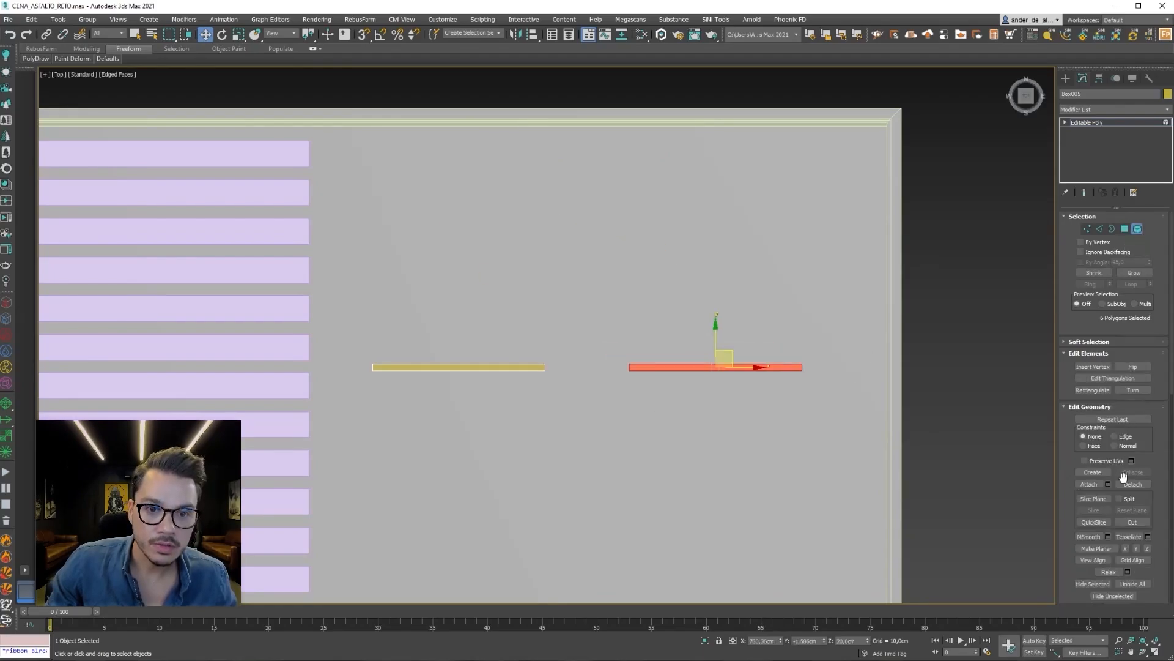
pyautogui.click(1130, 484)
pyautogui.click(619, 342)
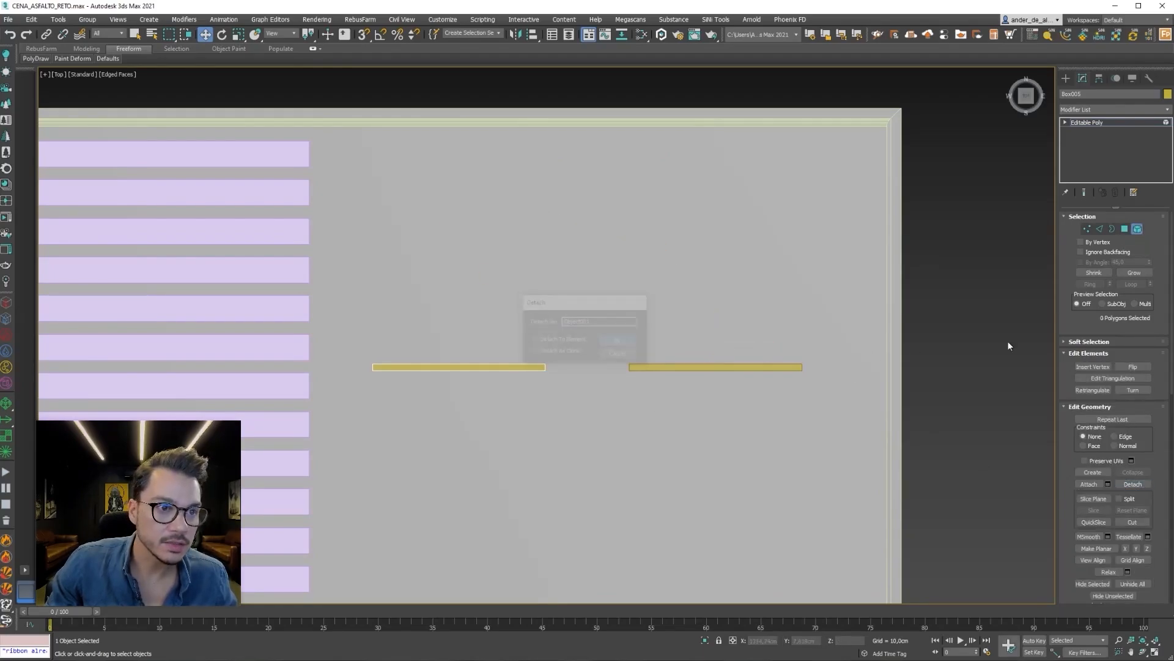
pyautogui.click(1137, 229)
pyautogui.click(760, 367)
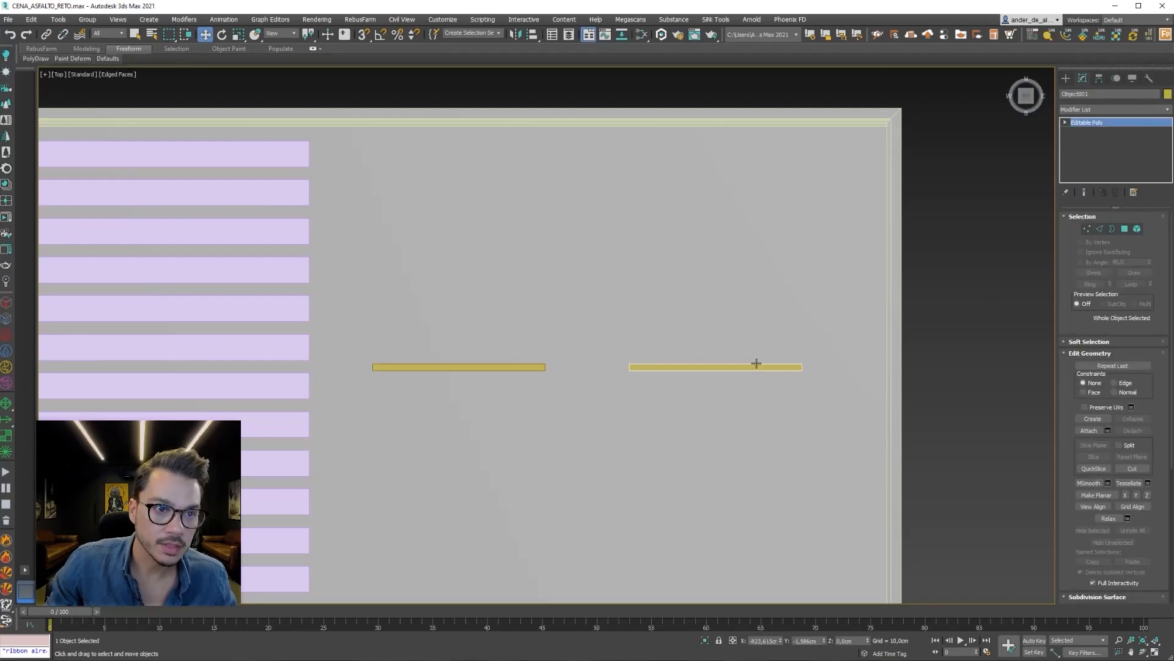
# Make one copy of the detached dash between the two dashes beyond the crosswalk and center the copy's pivot to the object.
pyautogui.keyDown('shift'); pyautogui.moveTo(749, 337); pyautogui.dragTo(599, 177); pyautogui.keyUp('shift')
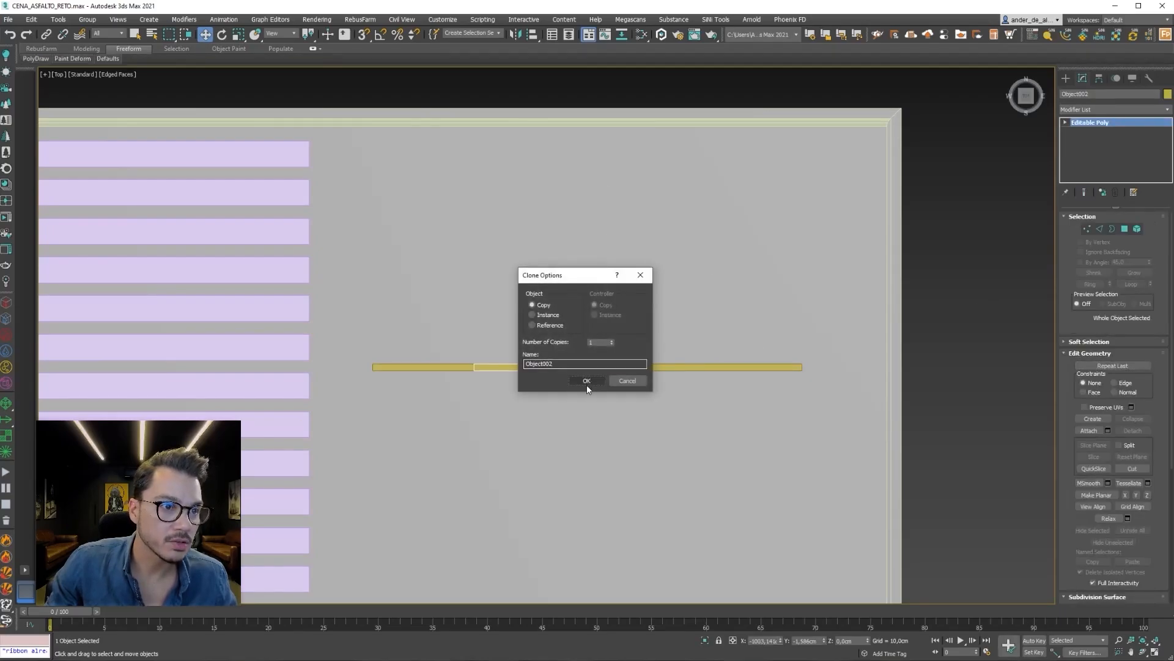
pyautogui.click(586, 381)
pyautogui.scroll(-4, 524, 368)
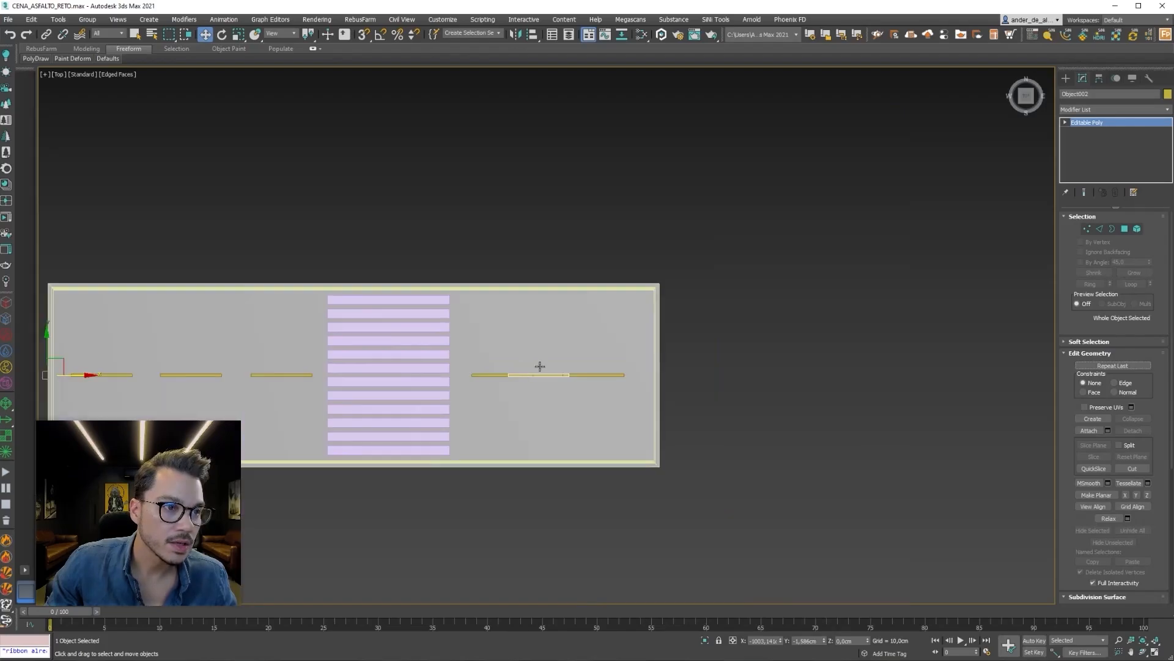
pyautogui.click(1100, 78)
pyautogui.click(1118, 149)
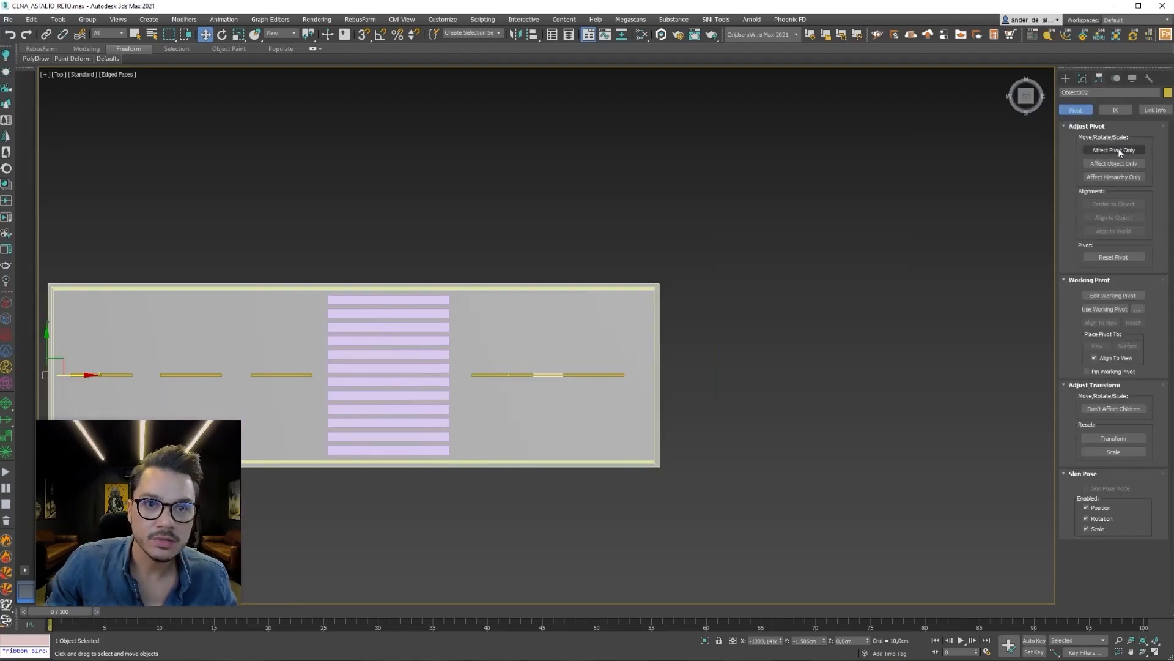
pyautogui.click(1121, 204)
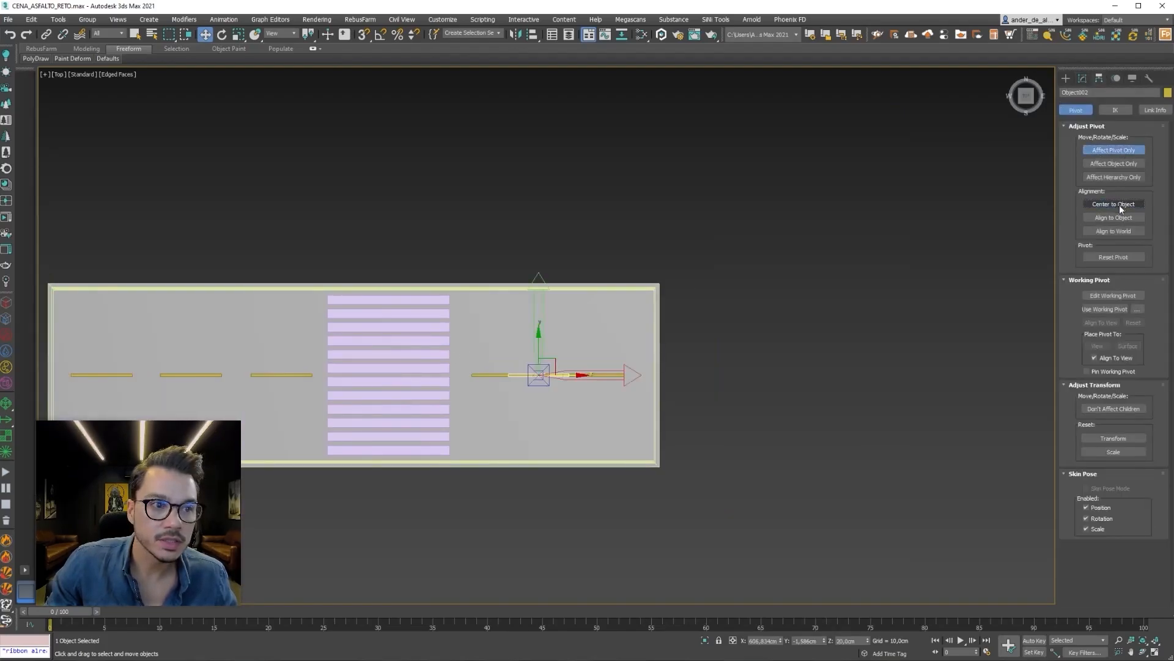
pyautogui.click(1066, 78)
# Move the copied dash to the road's upper edge, starting just beside the crosswalk's upper right corner.
pyautogui.moveTo(520, 276); pyautogui.dragTo(619, 499, button='middle')
pyautogui.scroll(5, 556, 326)
pyautogui.rightClick(585, 493)
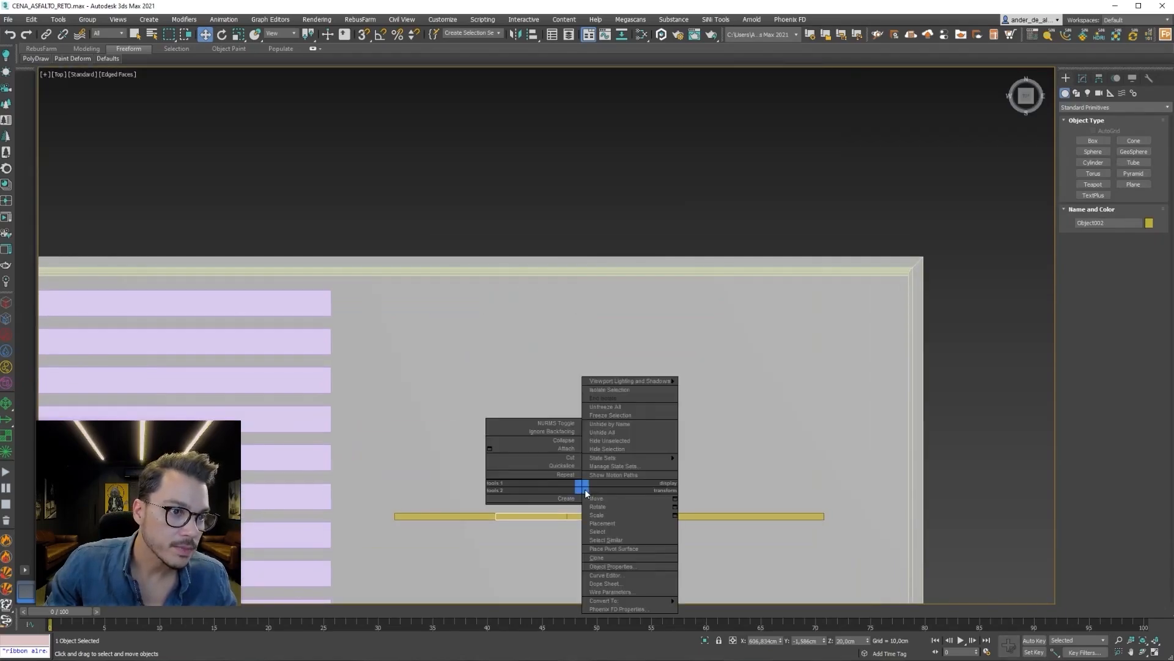
pyautogui.click(569, 509)
pyautogui.moveTo(601, 503); pyautogui.dragTo(470, 299)
# Stretch the copied dash into a long edge line by moving its right-end vertices to the road's right end.
pyautogui.click(1082, 78)
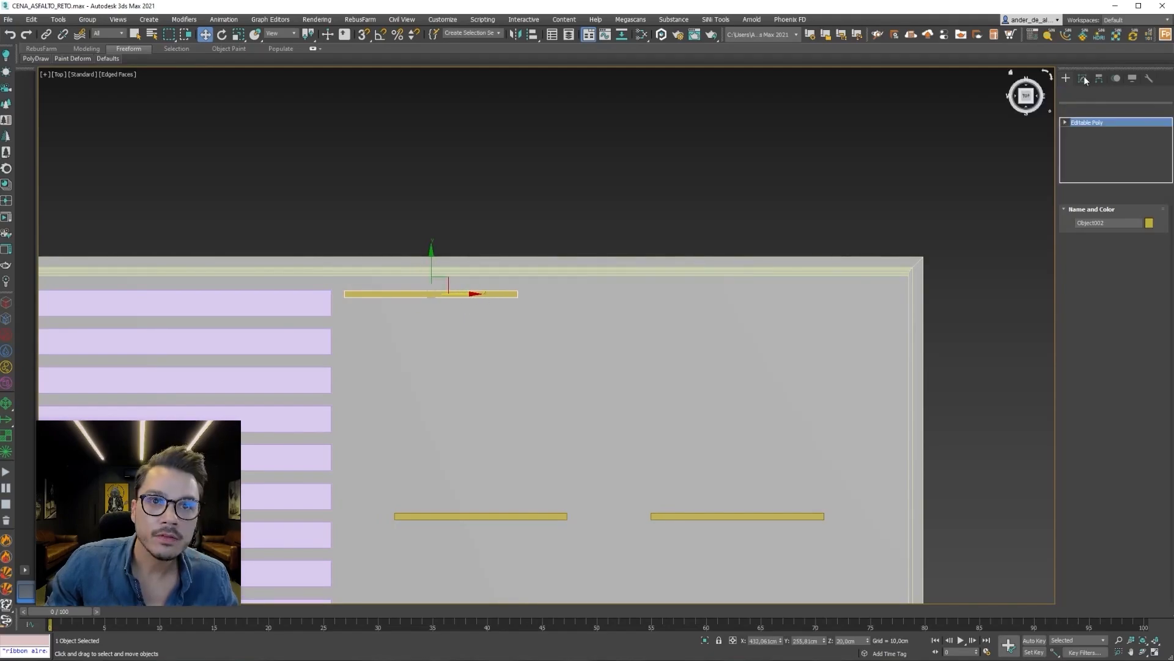
pyautogui.click(1087, 229)
pyautogui.moveTo(514, 228); pyautogui.dragTo(937, 344)
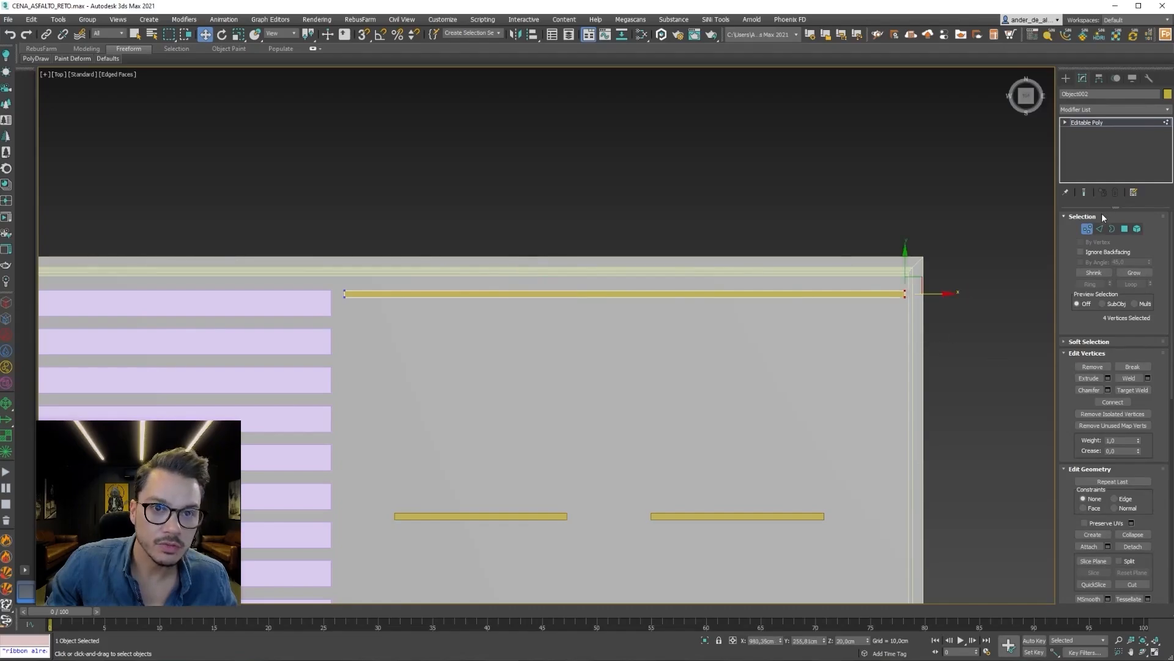
pyautogui.click(1087, 229)
pyautogui.click(879, 160)
# Copy the upper edge line along the same edge to the road section left of the crosswalk.
pyautogui.scroll(-3, 644, 294)
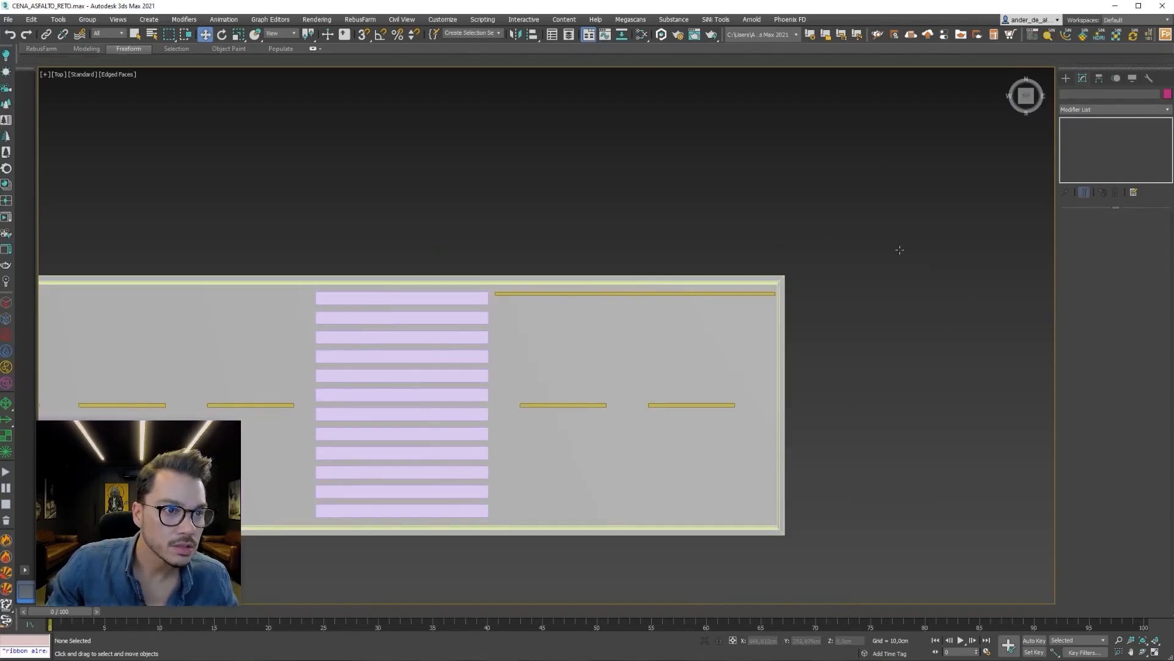
pyautogui.moveTo(647, 250); pyautogui.dragTo(855, 261, button='middle')
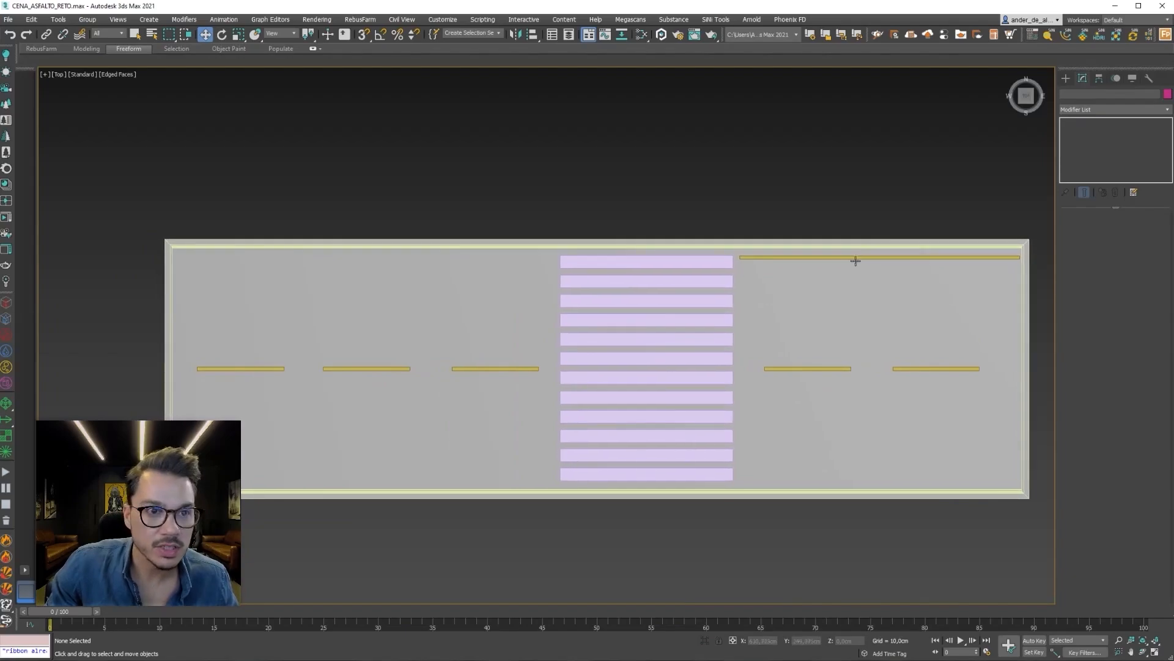
pyautogui.click(861, 257)
pyautogui.moveTo(813, 259)
pyautogui.keyDown('shift'); pyautogui.mouseDown()
pyautogui.moveTo(338, 255)
pyautogui.moveTo(351, 252)
pyautogui.moveTo(212, 284)
pyautogui.mouseUp(); pyautogui.keyUp('shift')
pyautogui.click(578, 384)
# Extend the left edge line by moving its left-end vertices to the road's left end.
pyautogui.click(1087, 229)
pyautogui.scroll(3, 267, 272)
pyautogui.moveTo(266, 271)
pyautogui.mouseDown(button='middle')
pyautogui.moveTo(269, 298)
pyautogui.moveTo(545, 300)
pyautogui.mouseUp(button='middle')
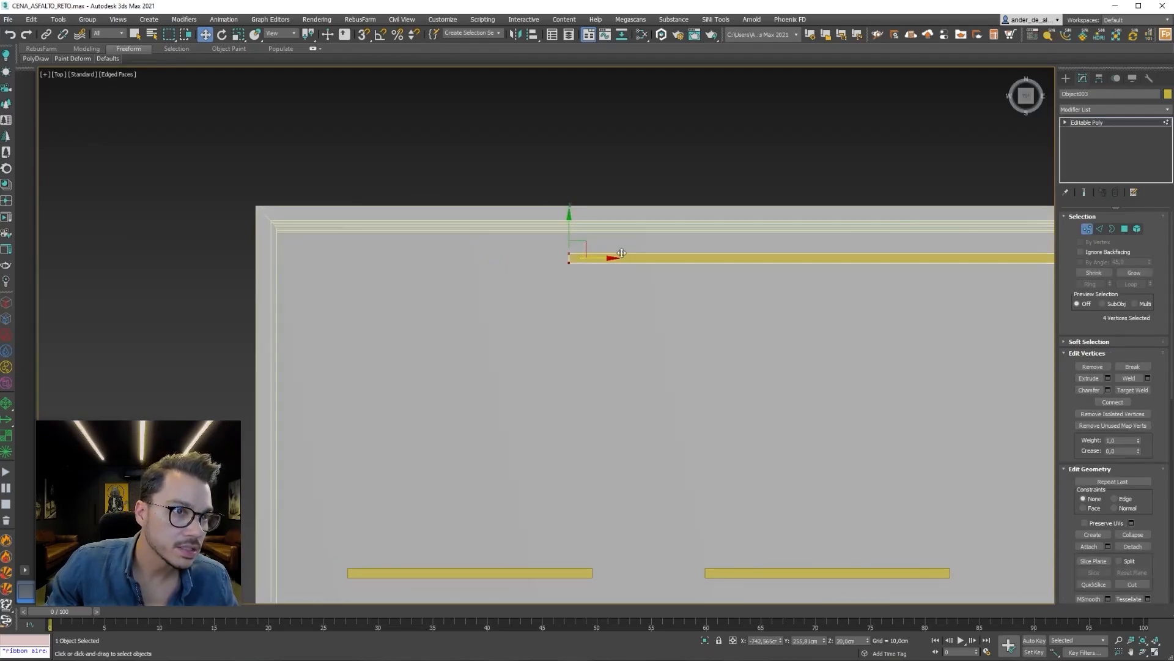
pyautogui.moveTo(609, 257); pyautogui.dragTo(328, 272)
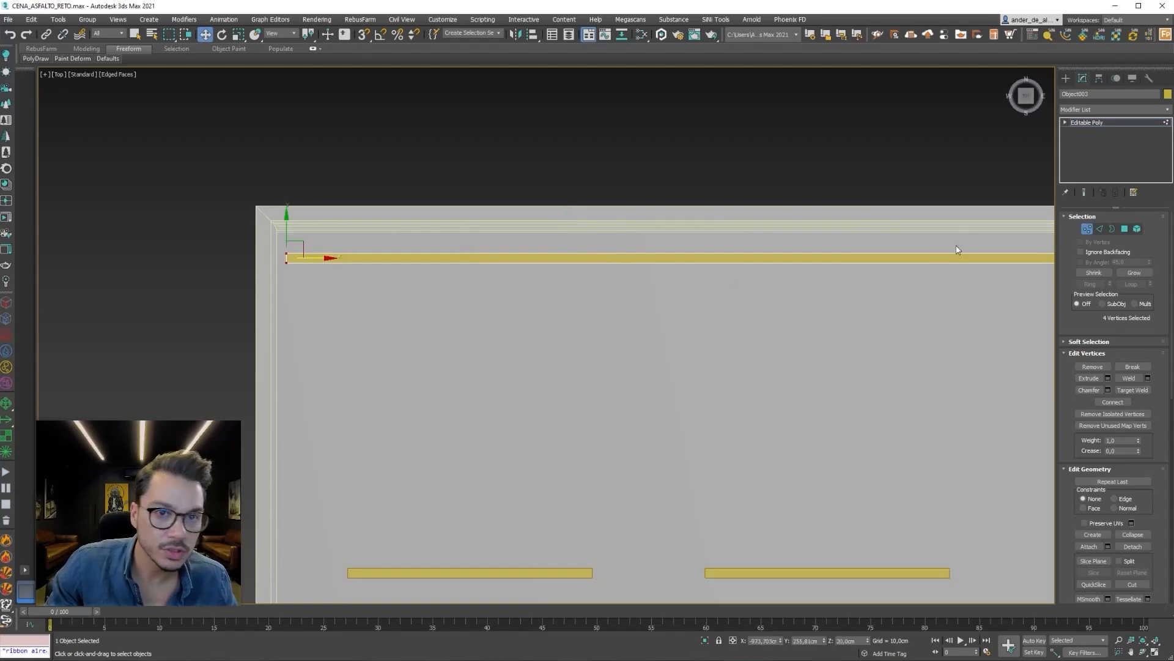
pyautogui.click(1088, 231)
pyautogui.click(912, 169)
# Copy both upper edge lines straight down to the road's lower edge.
pyautogui.scroll(-5, 849, 288)
pyautogui.moveTo(849, 287); pyautogui.dragTo(289, 277, button='middle')
pyautogui.scroll(2, 611, 266)
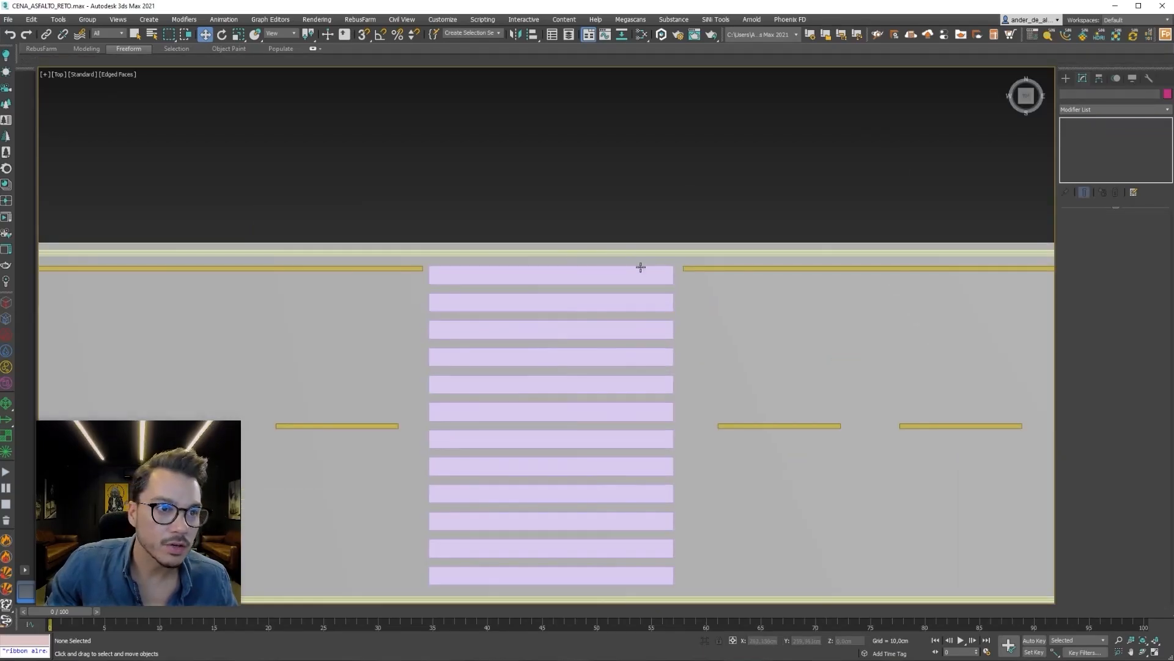
pyautogui.click(693, 268)
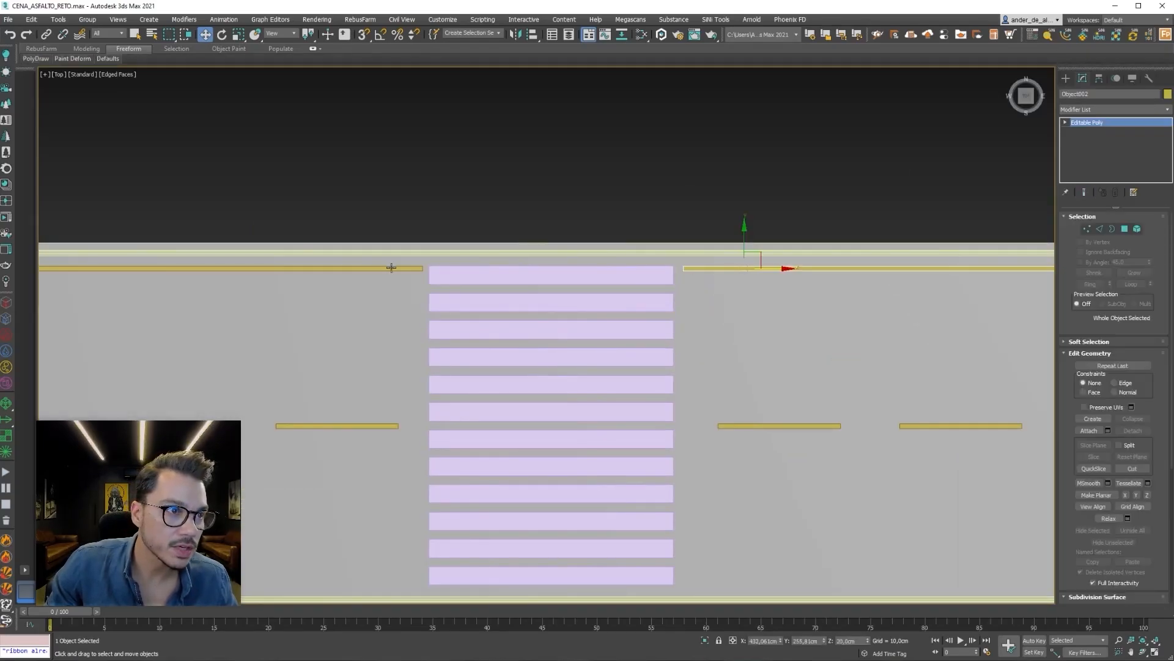
pyautogui.keyDown('ctrl'); pyautogui.click(391, 267); pyautogui.keyUp('ctrl')
pyautogui.moveTo(537, 282); pyautogui.dragTo(687, 144, button='middle')
pyautogui.moveTo(666, 94)
pyautogui.keyDown('shift'); pyautogui.mouseDown()
pyautogui.moveTo(666, 400)
pyautogui.moveTo(678, 402)
pyautogui.mouseUp(); pyautogui.keyUp('shift')
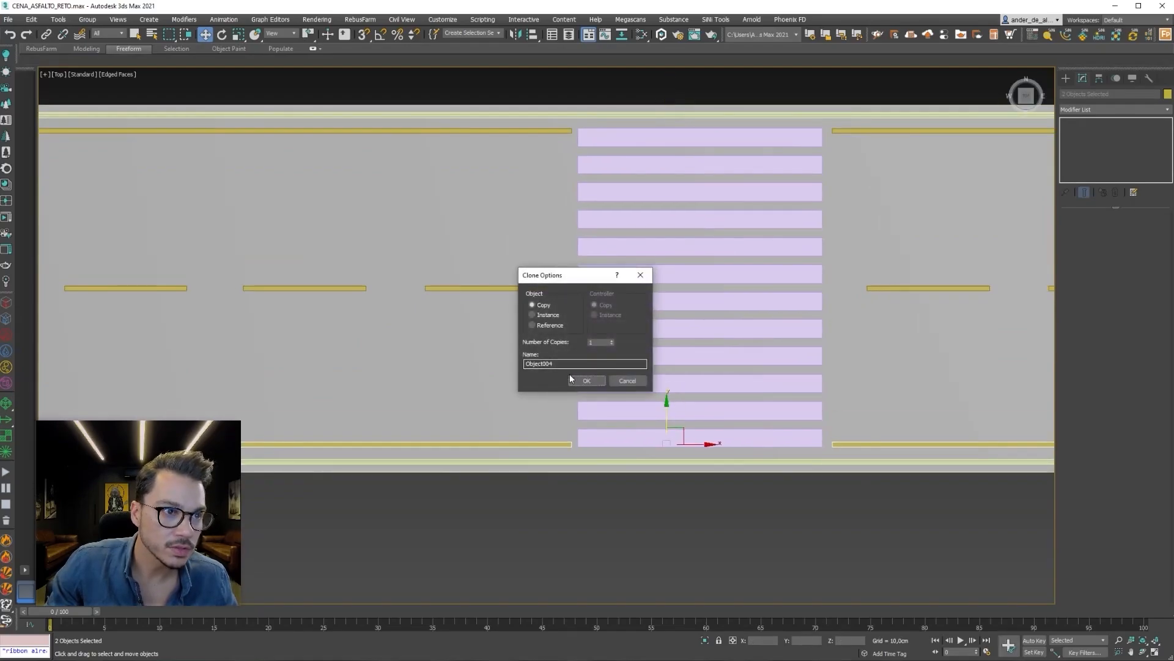
pyautogui.click(586, 381)
pyautogui.click(684, 516)
# Attach all four edge lines to the dashed centre markings as one object.
pyautogui.moveTo(684, 516)
pyautogui.keyDown('alt'); pyautogui.mouseDown(button='middle')
pyautogui.moveTo(670, 480)
pyautogui.moveTo(676, 437)
pyautogui.moveTo(595, 336)
pyautogui.moveTo(665, 323)
pyautogui.mouseUp(button='middle'); pyautogui.keyUp('alt')
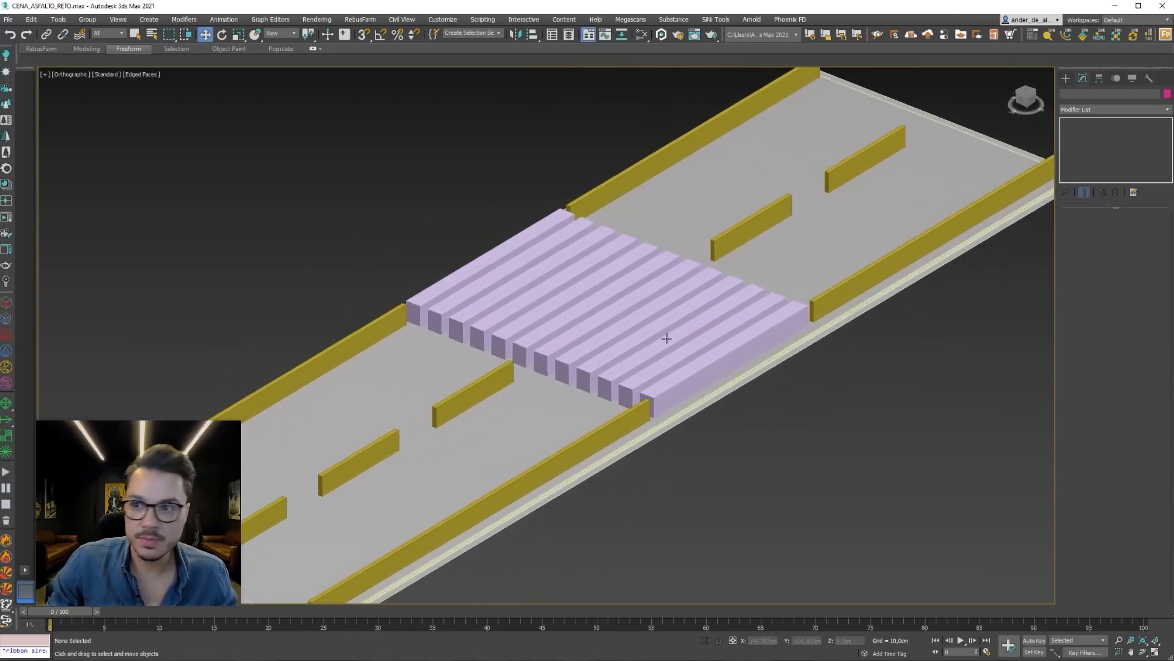
pyautogui.click(487, 375)
pyautogui.click(1088, 431)
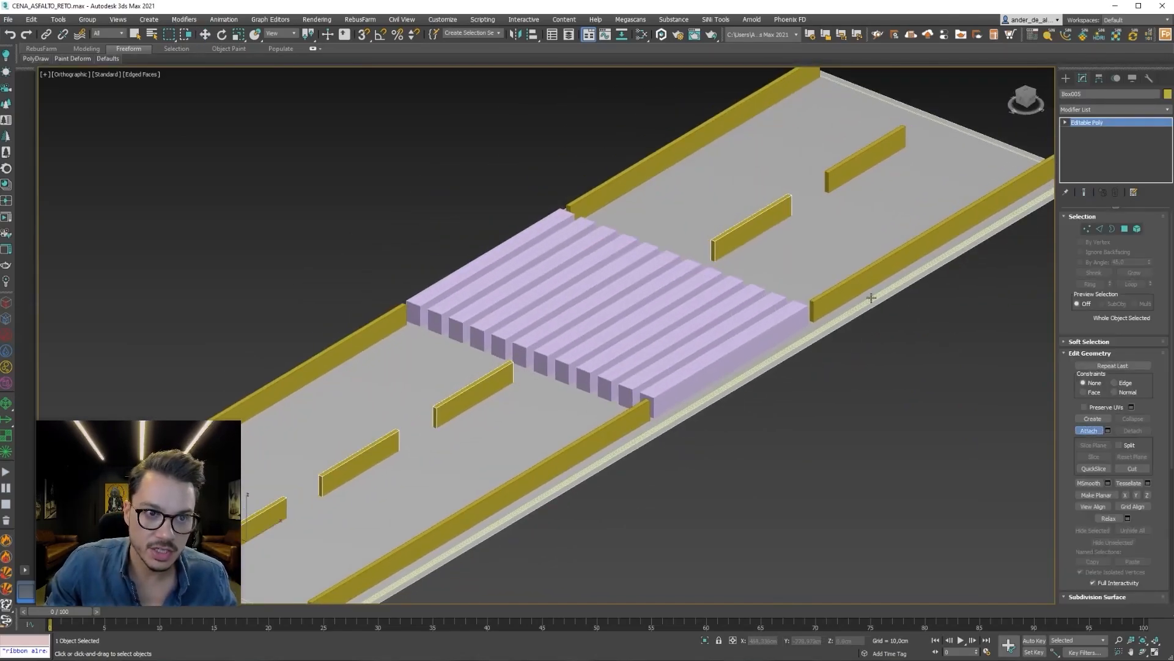
pyautogui.click(384, 324)
pyautogui.click(606, 440)
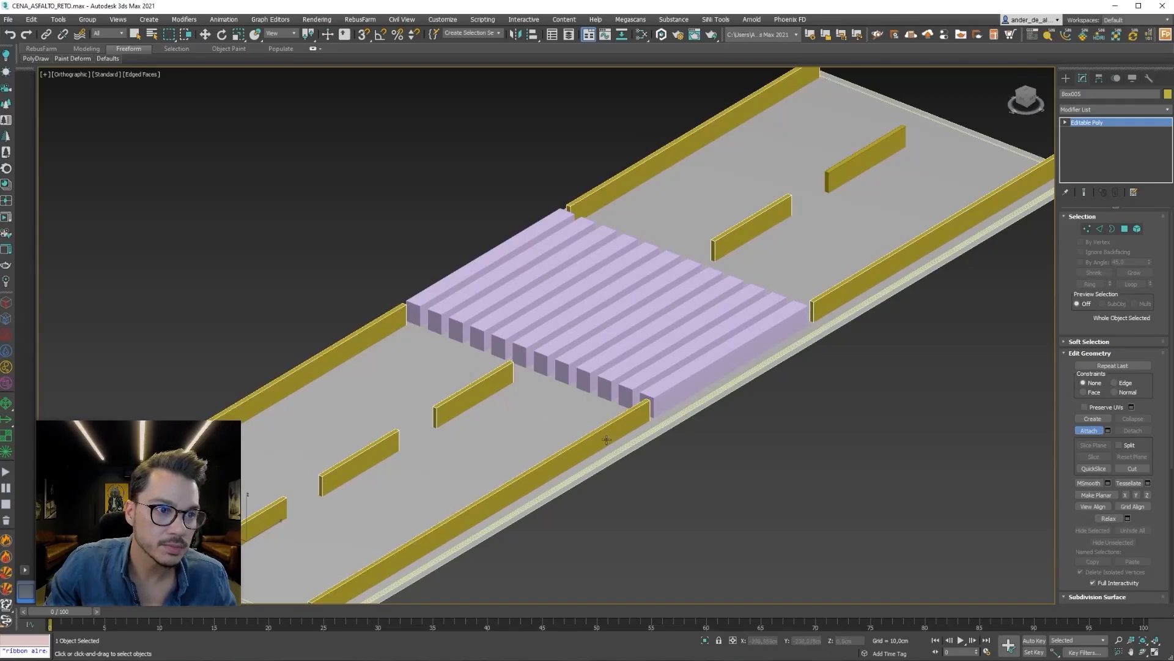
pyautogui.click(1089, 431)
pyautogui.click(926, 446)
# Examine the complete lane marking layout from the top, in wireframe and shaded display, and in an orbited view.
pyautogui.scroll(-4, 790, 439)
pyautogui.moveTo(791, 439)
pyautogui.keyDown('alt'); pyautogui.mouseDown(button='middle')
pyautogui.moveTo(736, 490)
pyautogui.moveTo(802, 453)
pyautogui.mouseUp(button='middle'); pyautogui.keyUp('alt')
pyautogui.press('t')
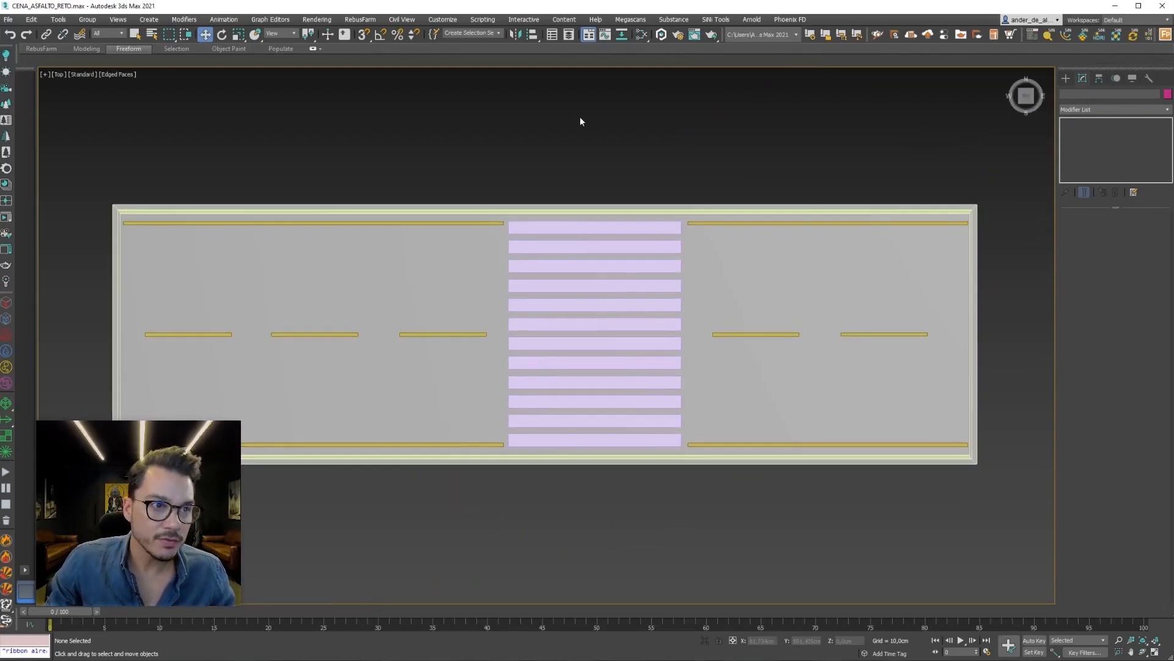
pyautogui.press('F3')
pyautogui.press('F3')
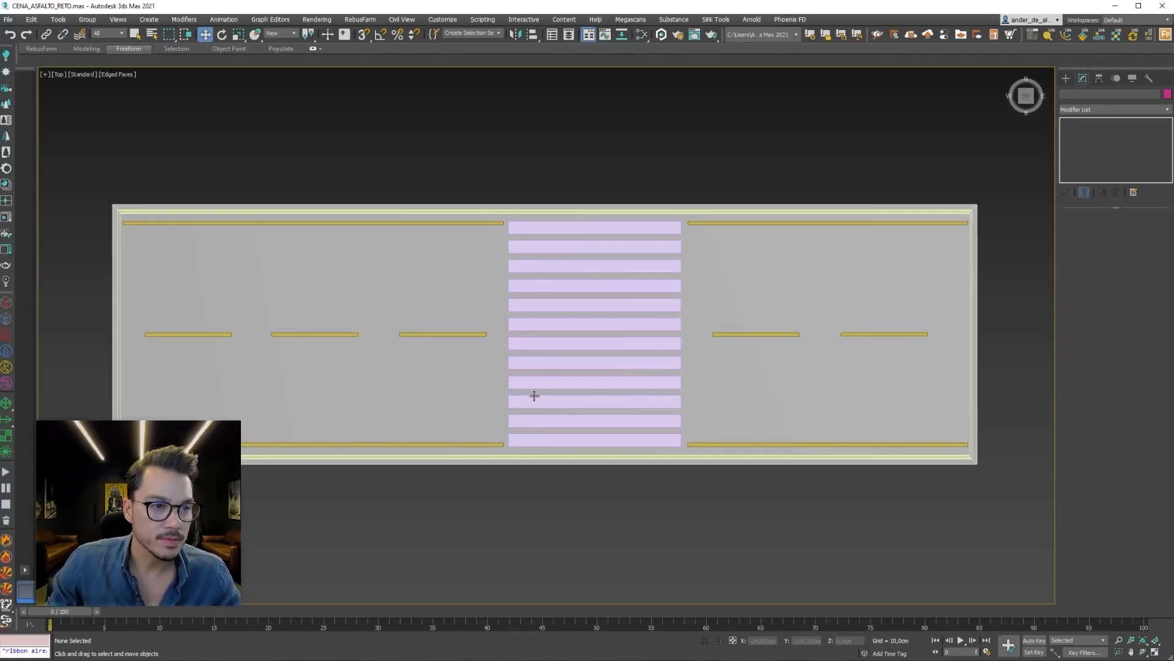
pyautogui.keyDown('alt'); pyautogui.moveTo(534, 396); pyautogui.dragTo(543, 372, button='middle'); pyautogui.keyUp('alt')
pyautogui.scroll(3, 440, 403)
pyautogui.scroll(2, 625, 339)
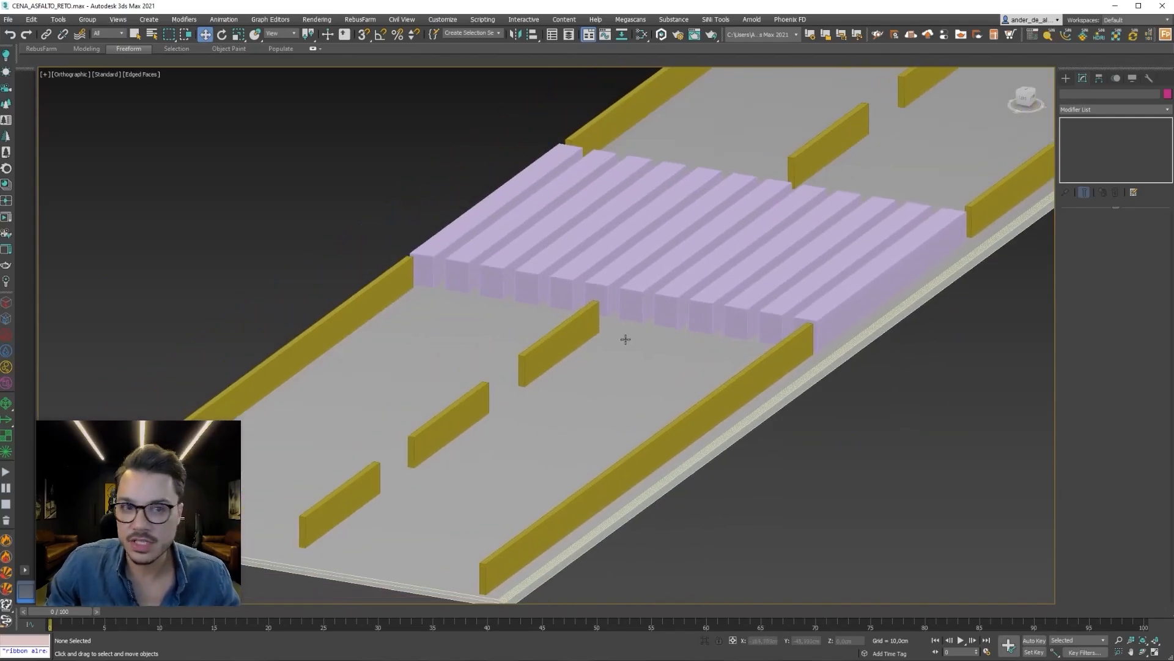
# Review the object properties of the merged lane markings and deselect the object.
pyautogui.click(538, 356)
pyautogui.rightClick(545, 343)
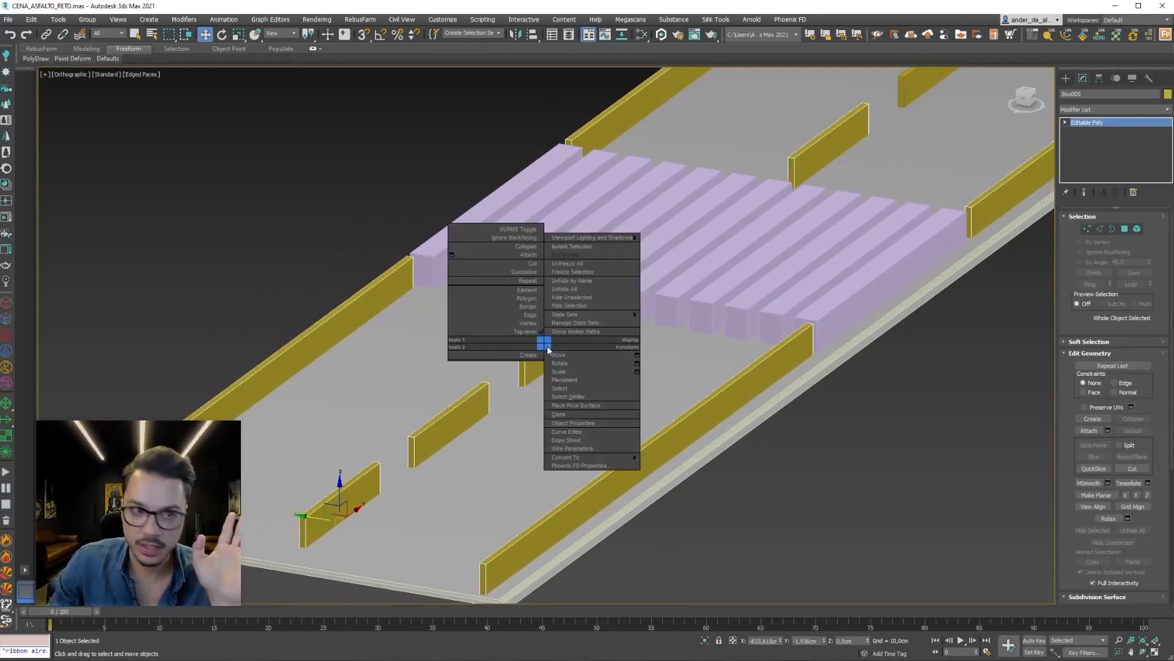
pyautogui.click(574, 423)
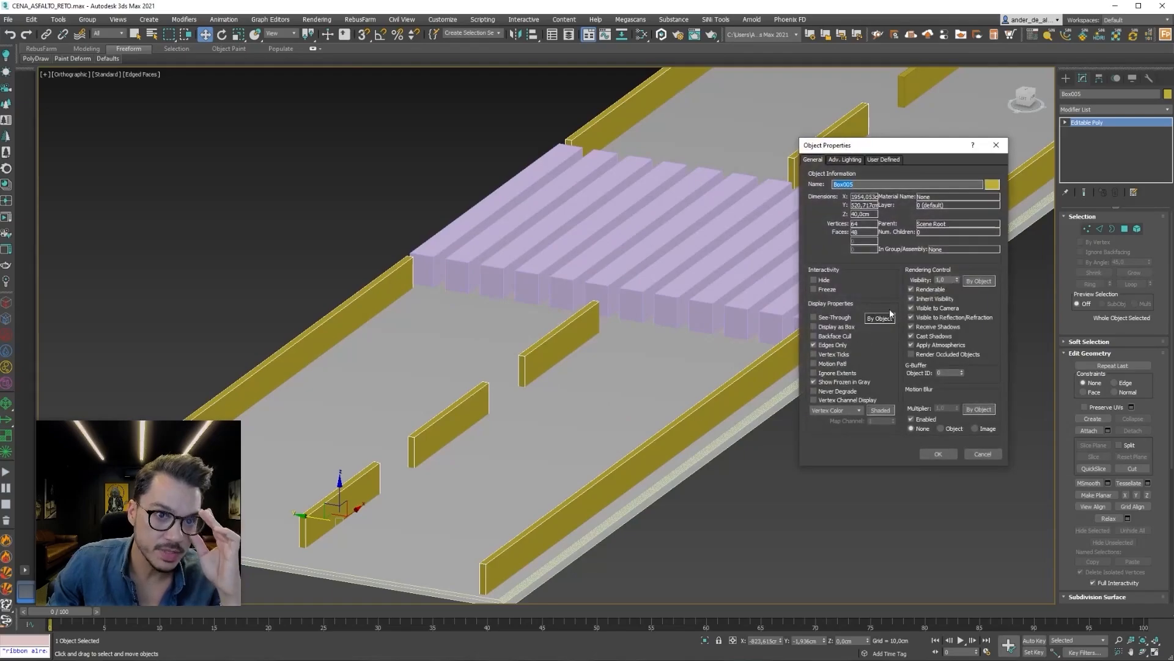
pyautogui.click(936, 453)
pyautogui.click(933, 468)
# Check the asphalt and crosswalk in the interactive Corona render, and close the render window.
pyautogui.scroll(5, 700, 393)
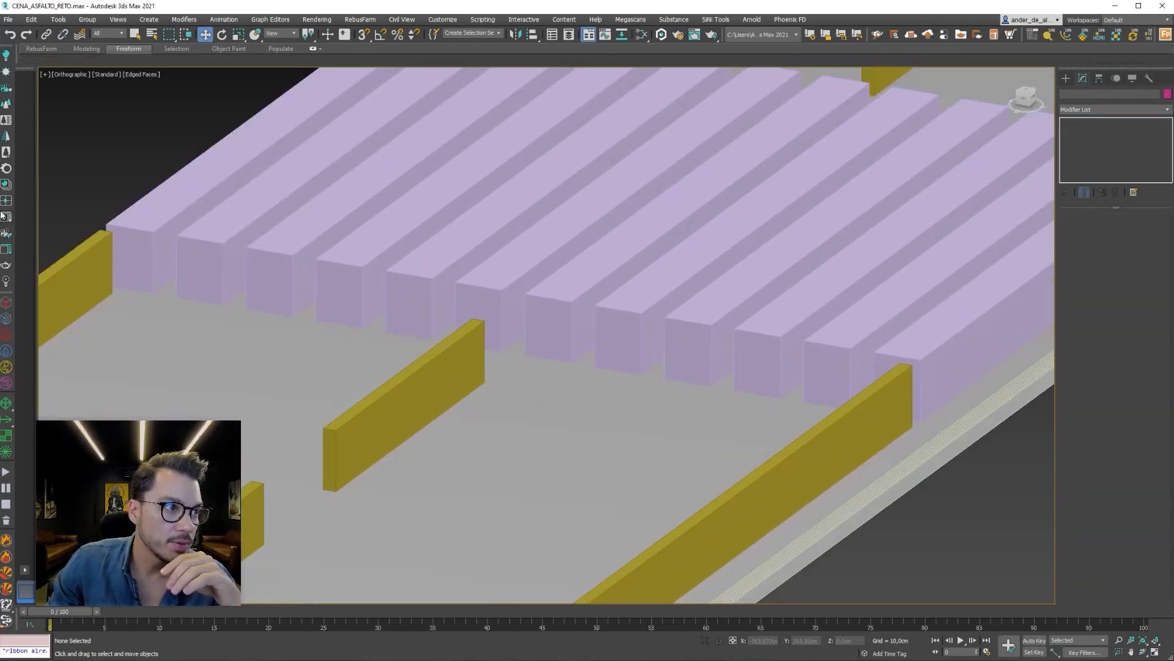
pyautogui.click(2, 214)
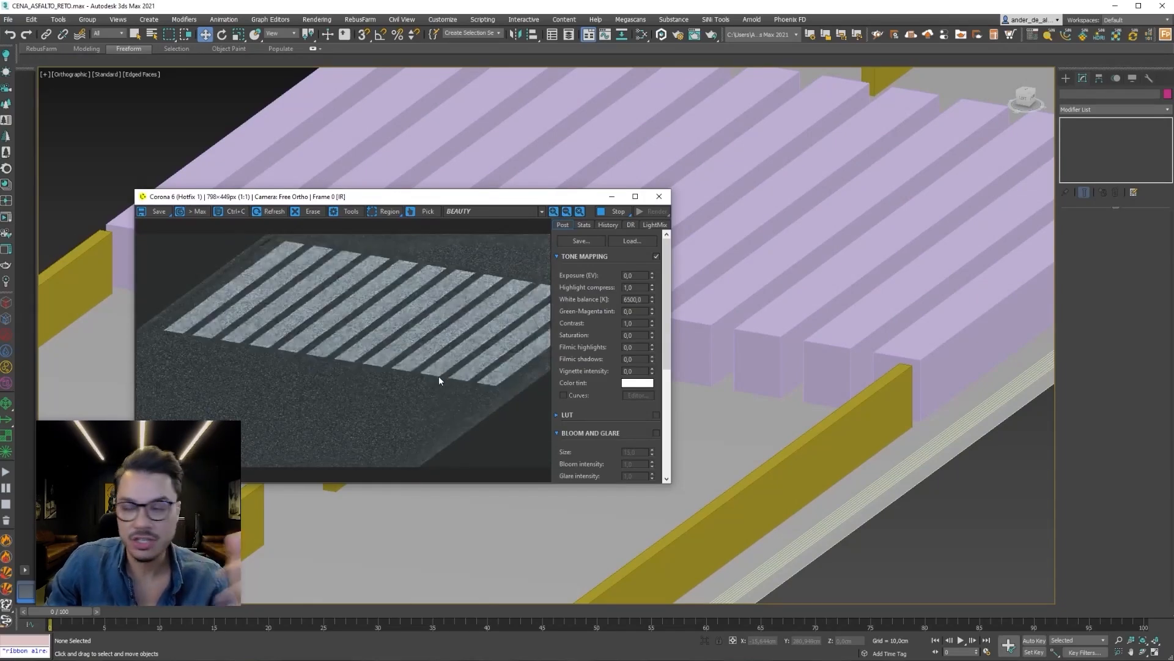
pyautogui.click(659, 197)
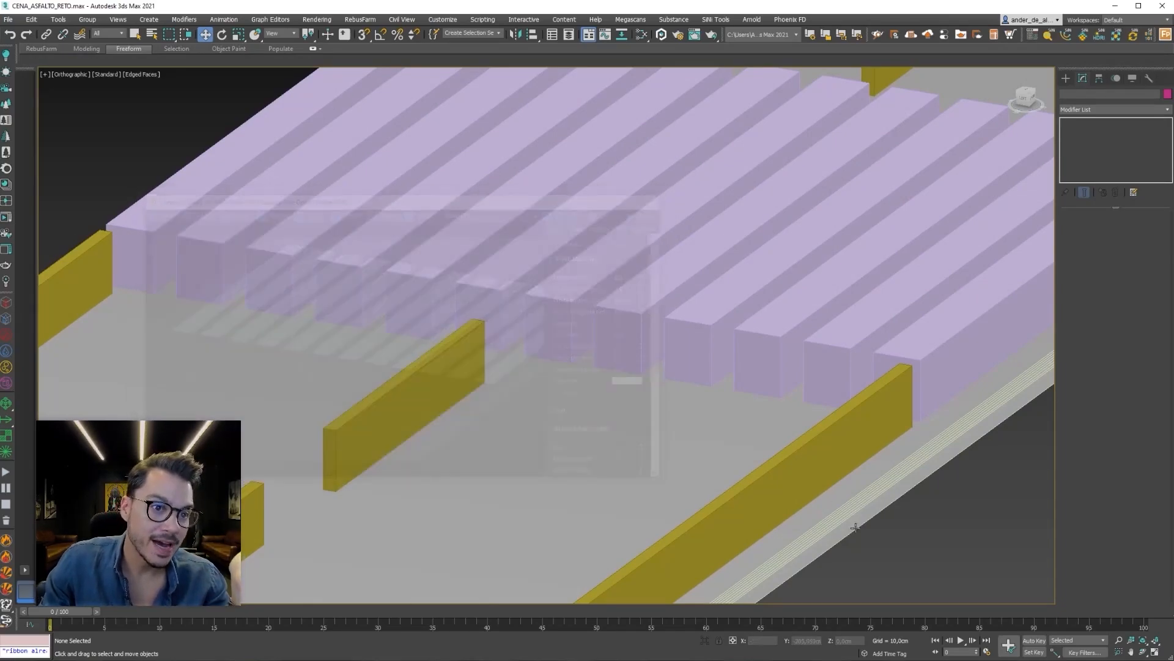
# Show the asphalt material's node graph and move the lowest group of map nodes up closer to the other groups.
pyautogui.press('m')
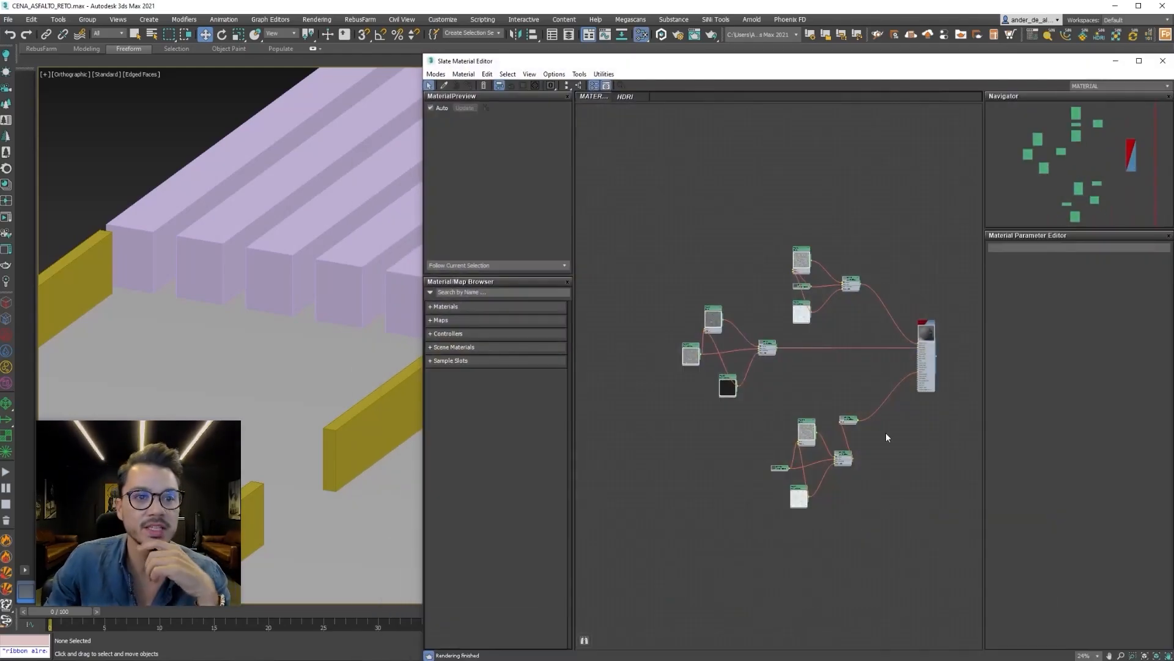
pyautogui.moveTo(857, 261); pyautogui.dragTo(769, 239, button='middle')
pyautogui.scroll(2, 806, 269)
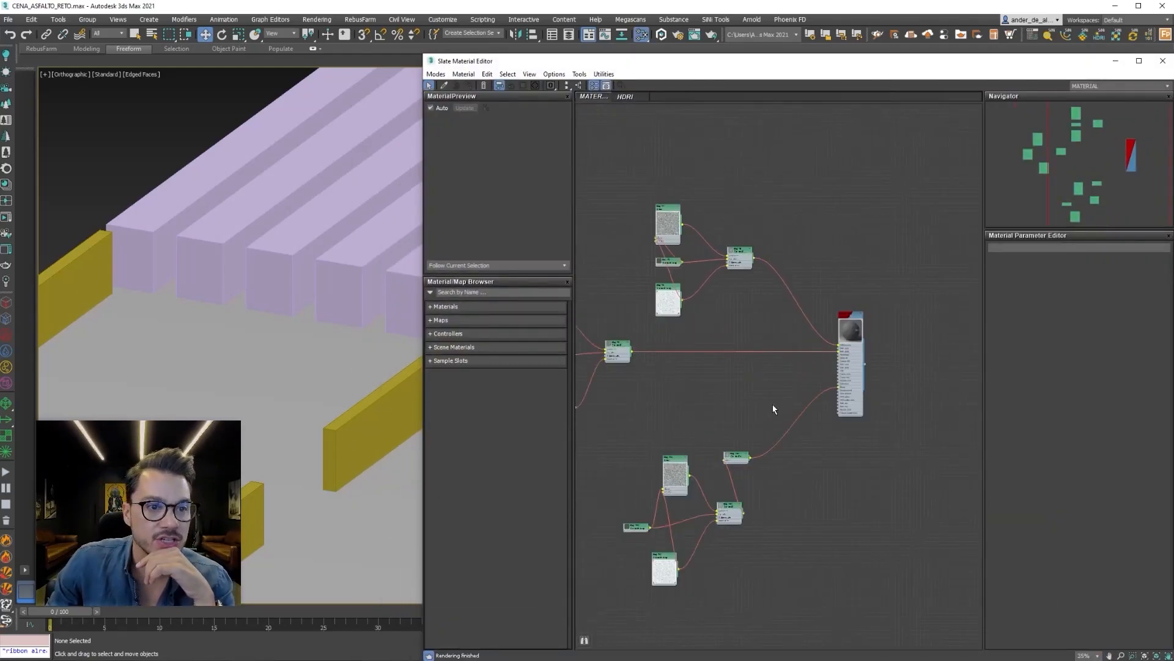
pyautogui.moveTo(773, 403); pyautogui.dragTo(874, 364, button='middle')
pyautogui.moveTo(871, 368); pyautogui.dragTo(729, 575)
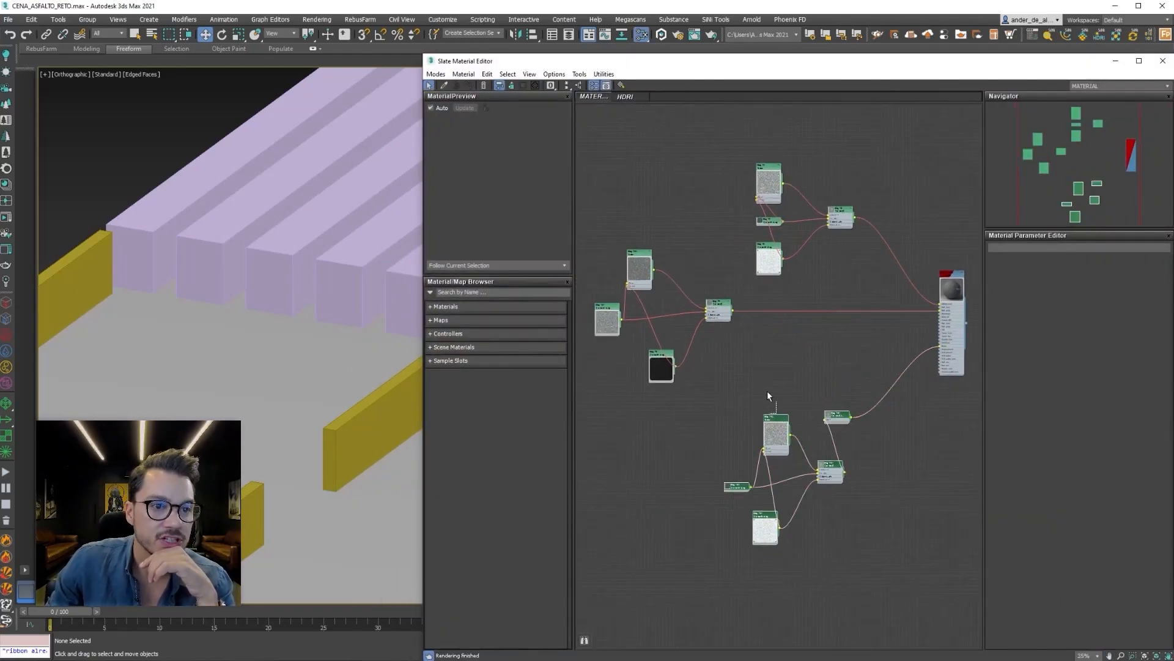
pyautogui.moveTo(764, 377); pyautogui.dragTo(765, 375)
pyautogui.moveTo(862, 390); pyautogui.dragTo(735, 569)
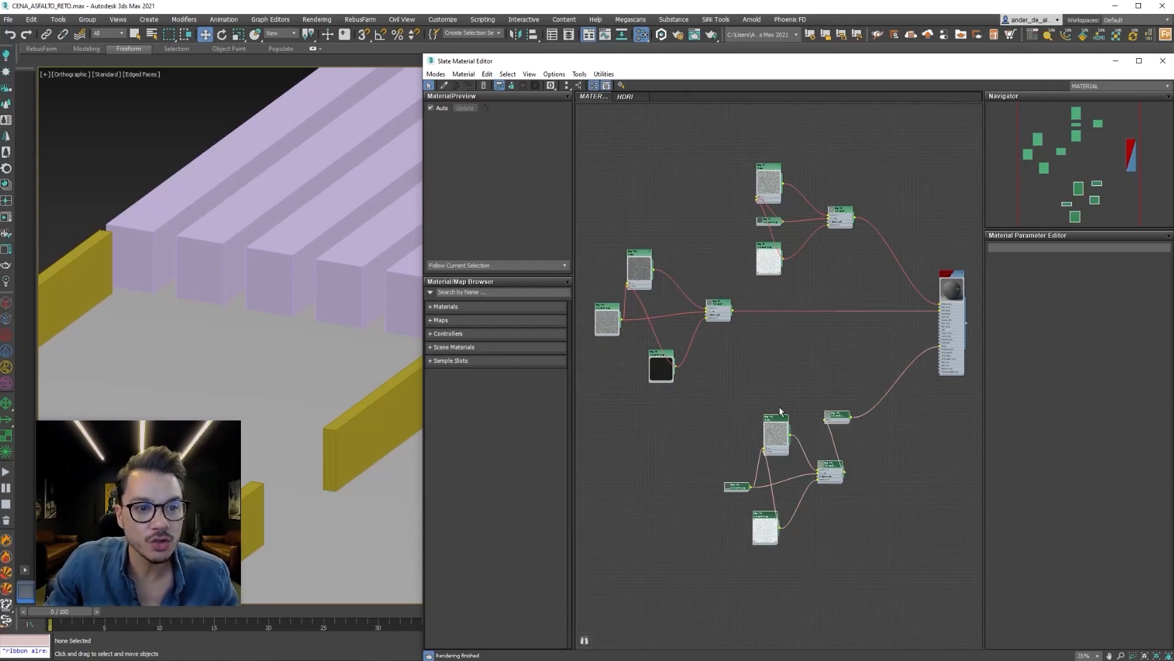
pyautogui.moveTo(841, 417); pyautogui.dragTo(835, 381)
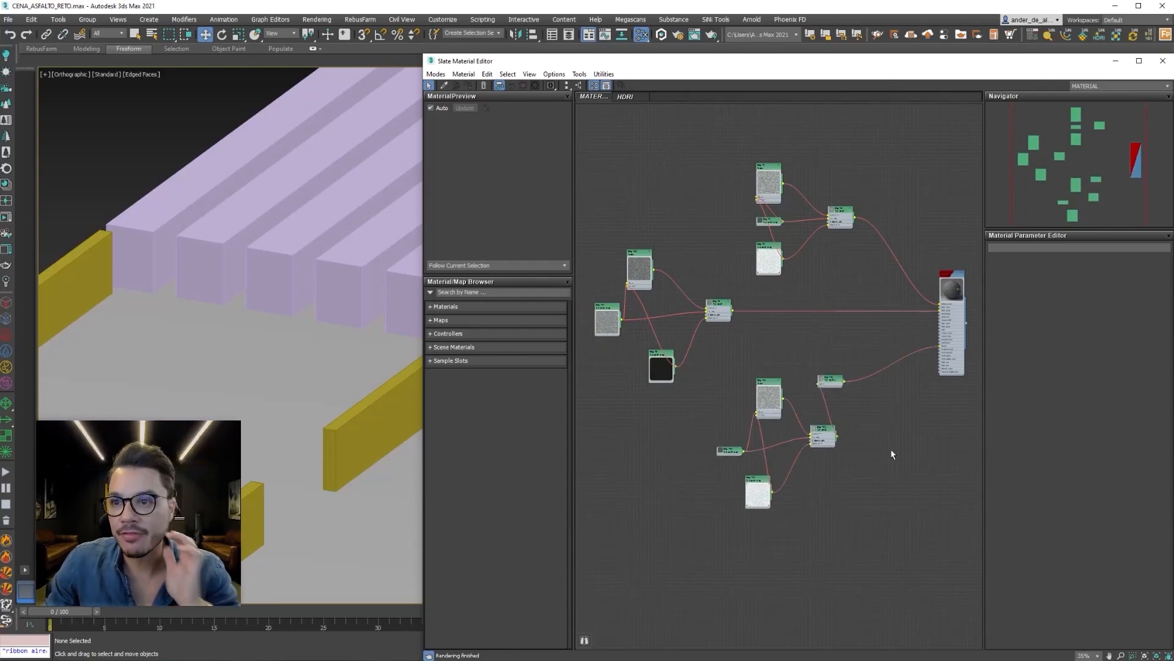
# Widen the material editor window to give the asphalt material's node graph more room.
pyautogui.moveTo(865, 328); pyautogui.dragTo(768, 476, button='middle')
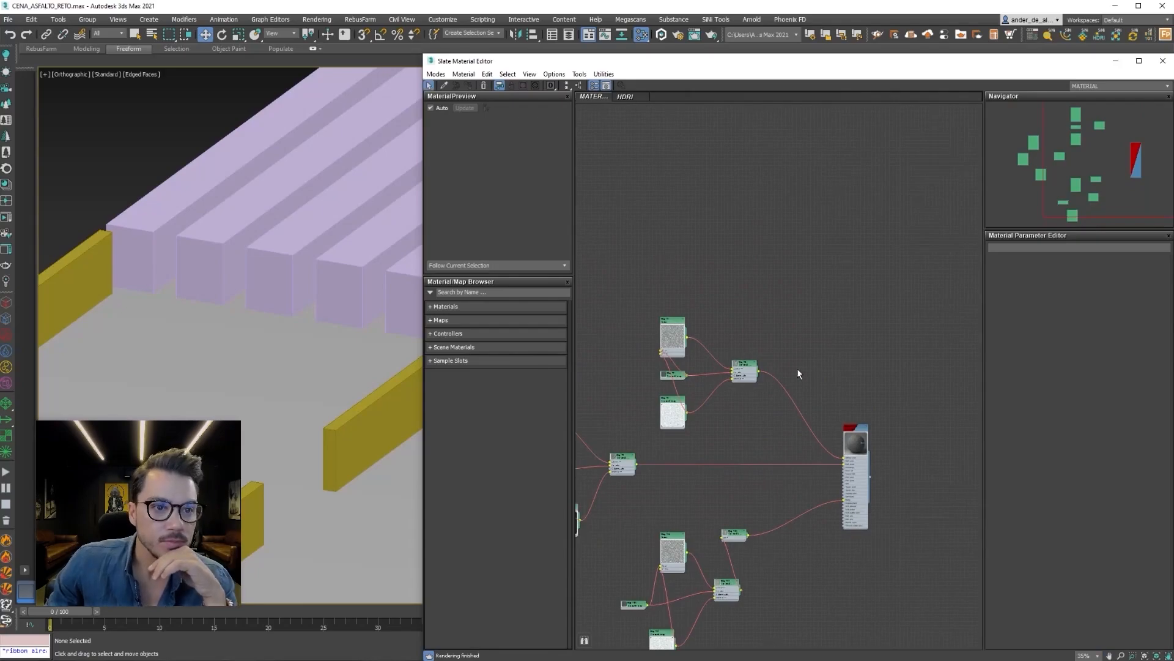
pyautogui.scroll(4, 789, 375)
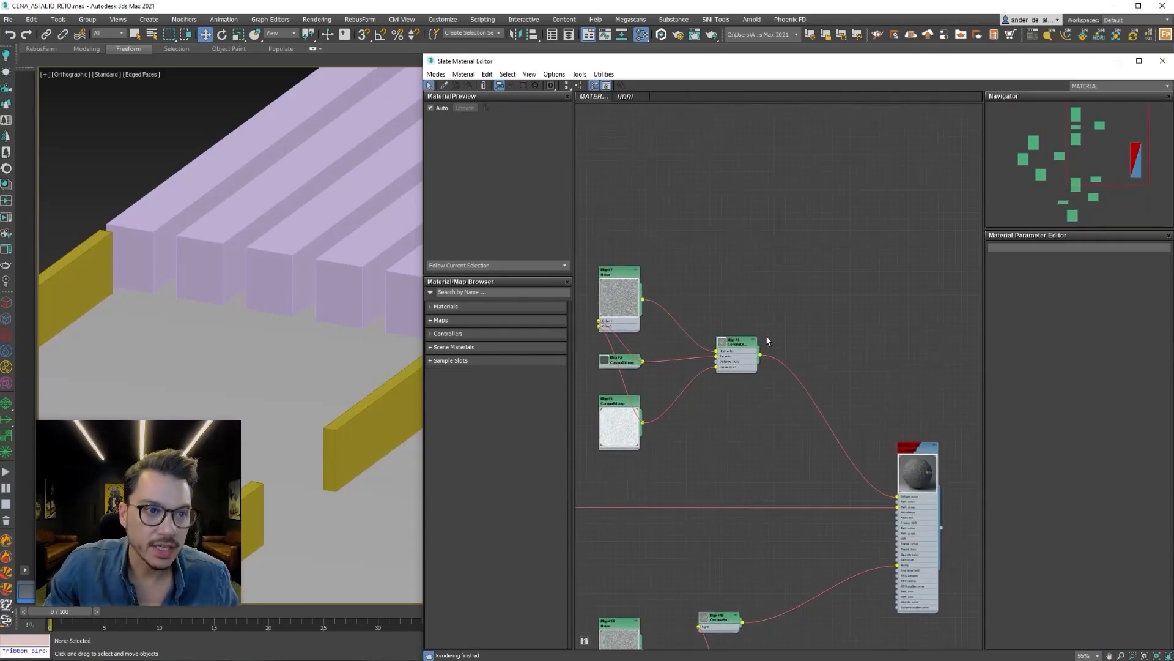
pyautogui.moveTo(769, 341); pyautogui.dragTo(796, 315, button='middle')
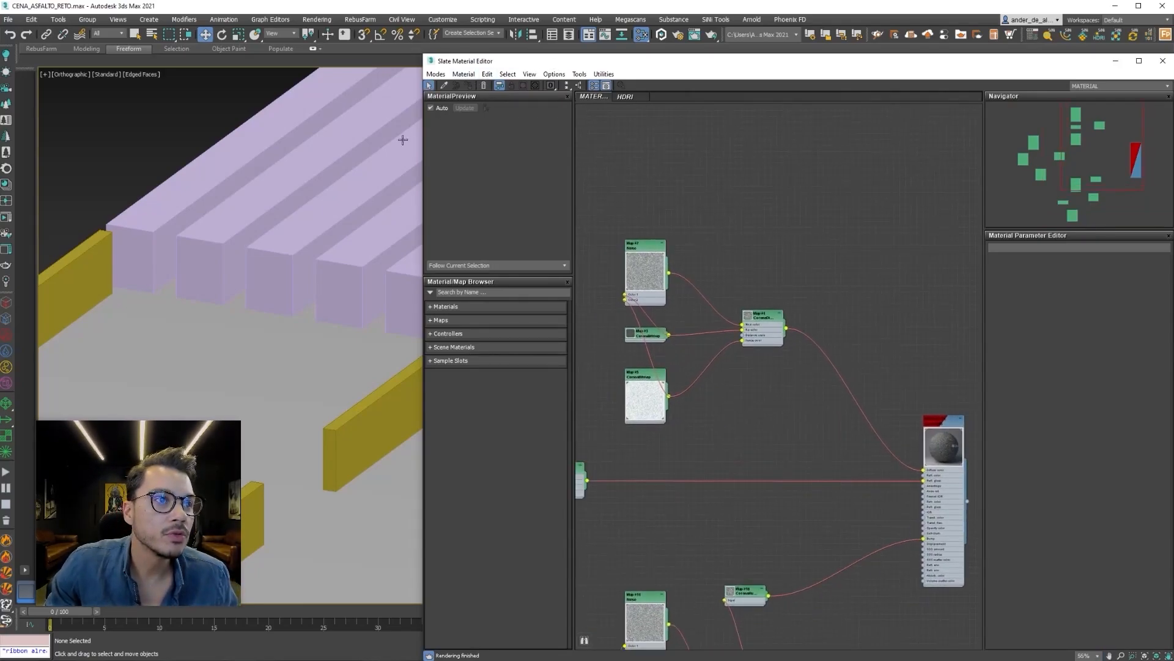
pyautogui.moveTo(424, 144); pyautogui.dragTo(40, 239)
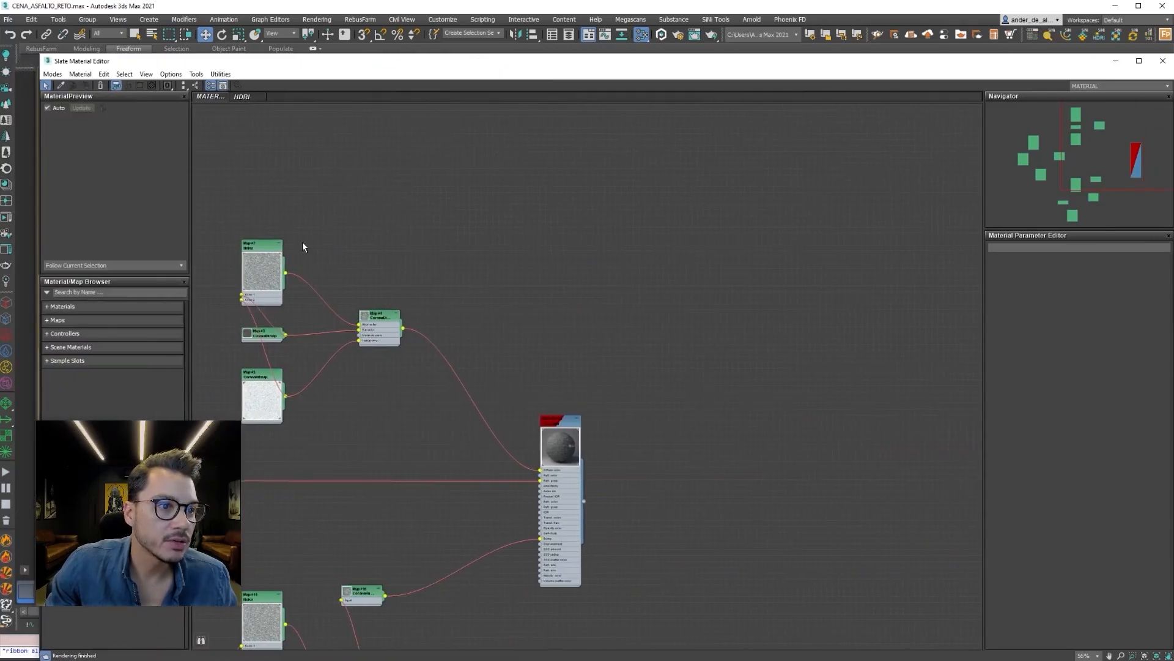
pyautogui.moveTo(436, 288); pyautogui.dragTo(702, 286, button='middle')
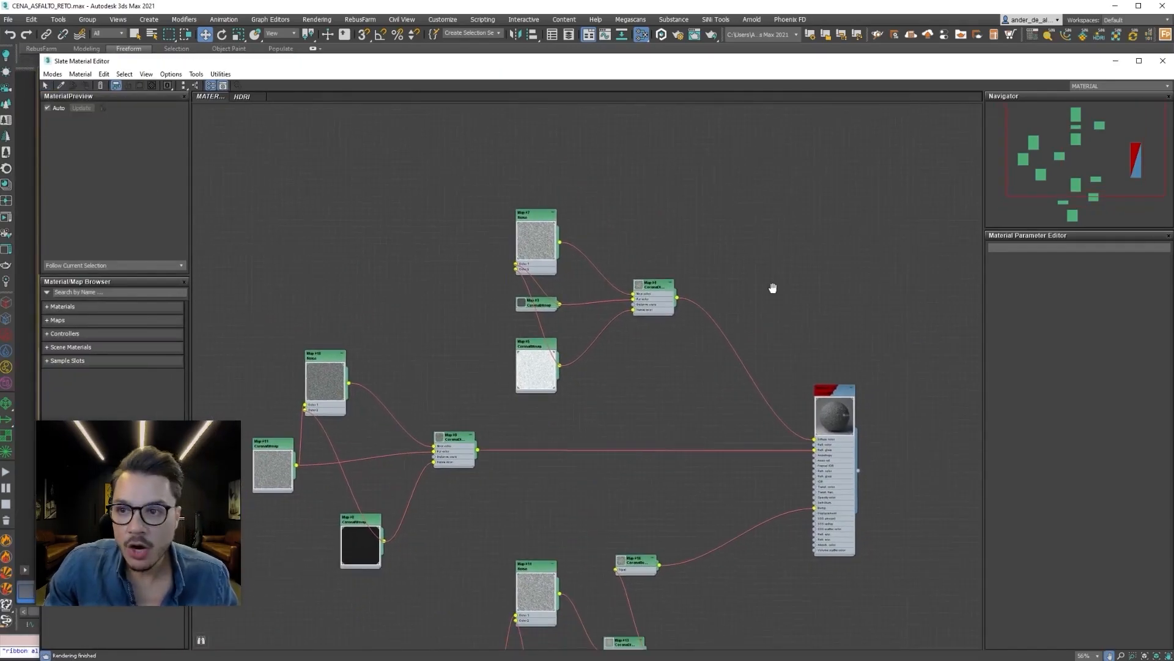
pyautogui.scroll(1, 740, 304)
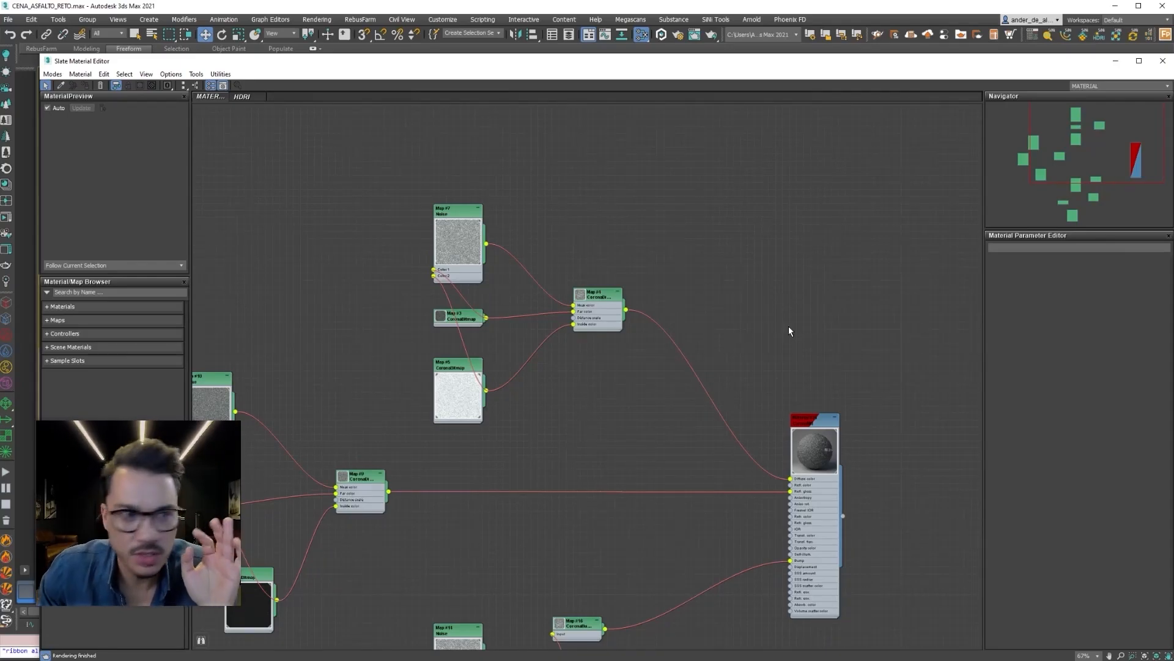
# Add a Composite map to the graph above the asphalt material and enlarge its node preview.
pyautogui.moveTo(734, 290); pyautogui.dragTo(691, 290, button='middle')
pyautogui.rightClick(723, 288)
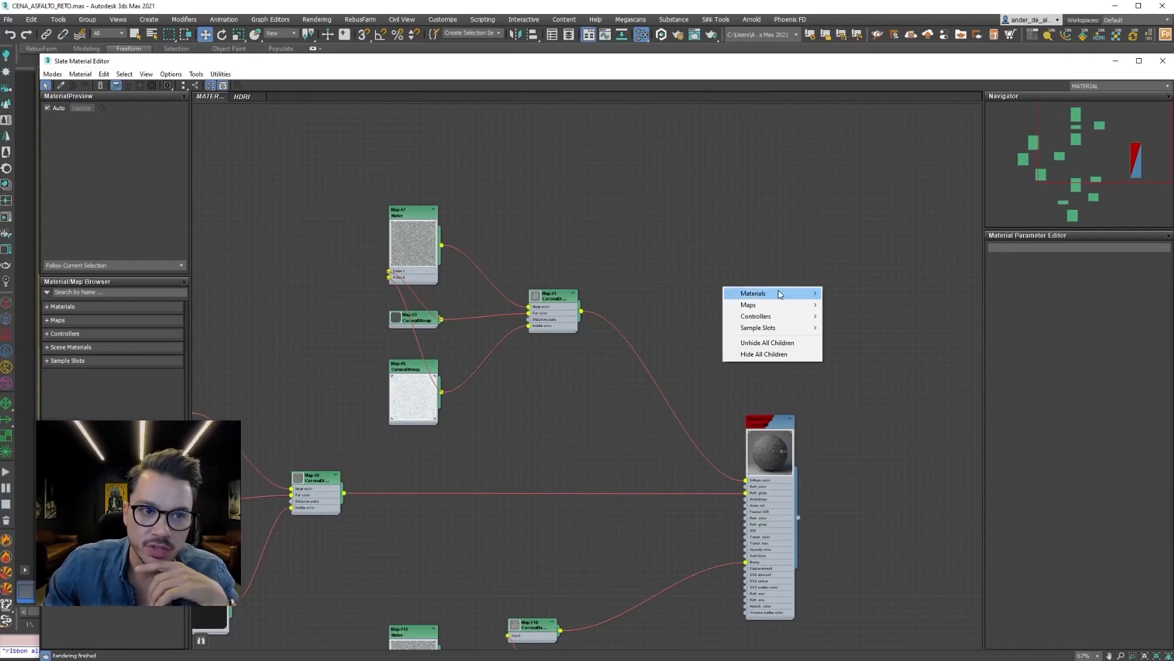
pyautogui.moveTo(756, 318)
pyautogui.moveTo(855, 310)
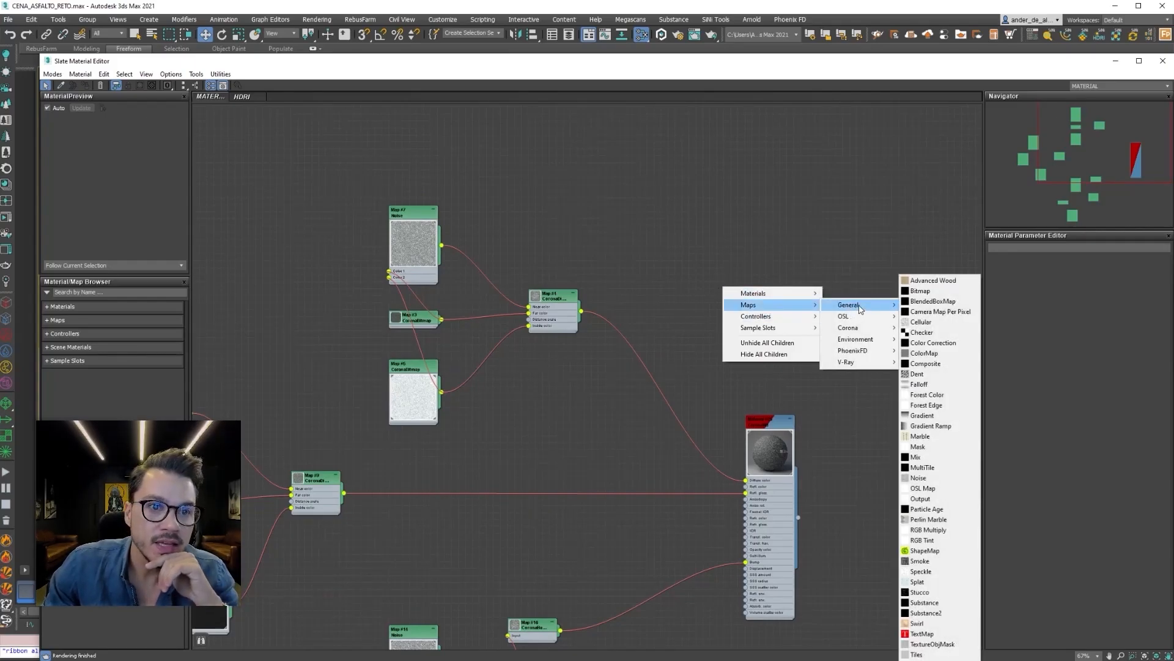
pyautogui.click(925, 364)
pyautogui.moveTo(729, 296); pyautogui.dragTo(730, 267)
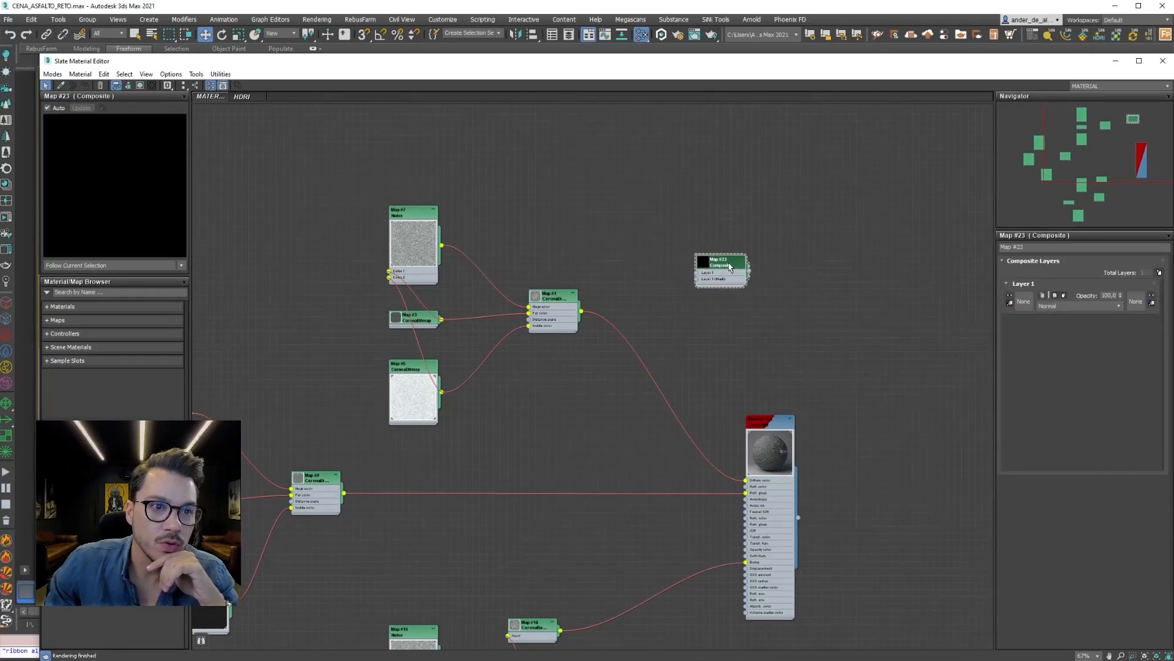
pyautogui.doubleClick(708, 265)
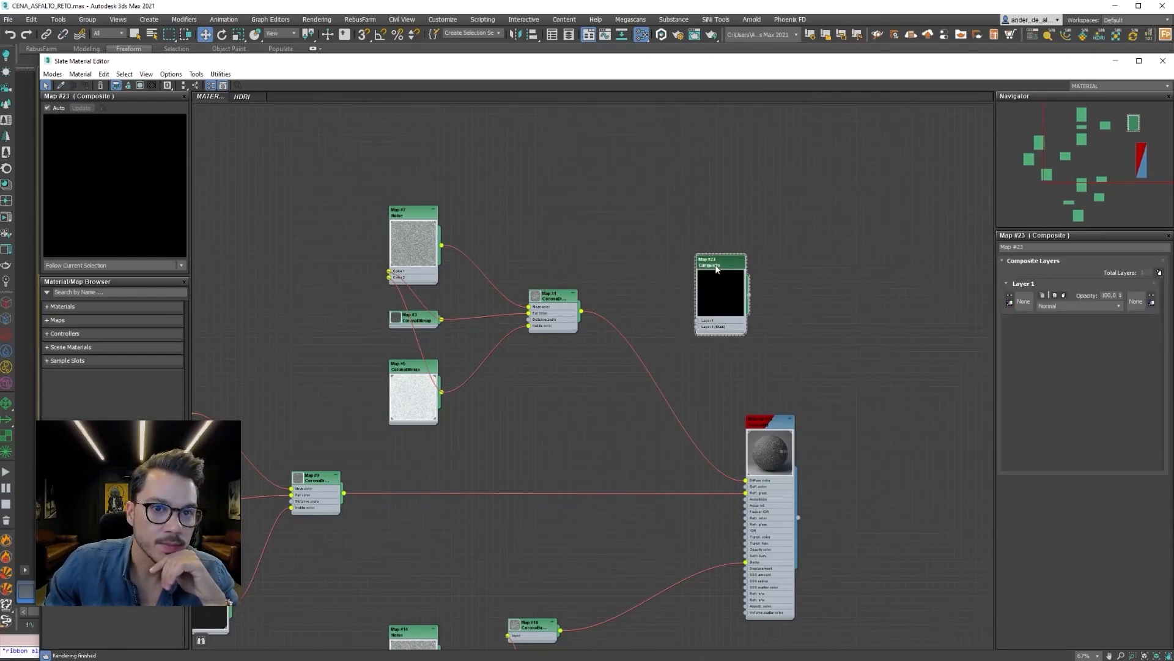
# Add a second layer to the Composite map.
pyautogui.scroll(3, 745, 225)
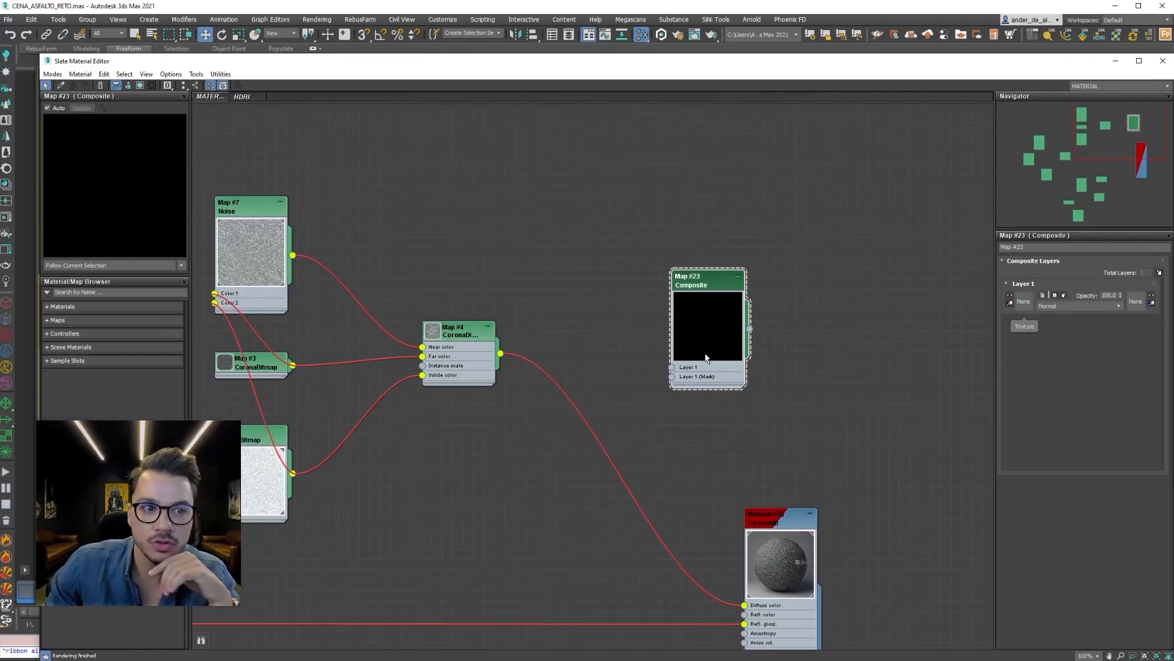
pyautogui.scroll(1, 678, 380)
pyautogui.scroll(3, 680, 386)
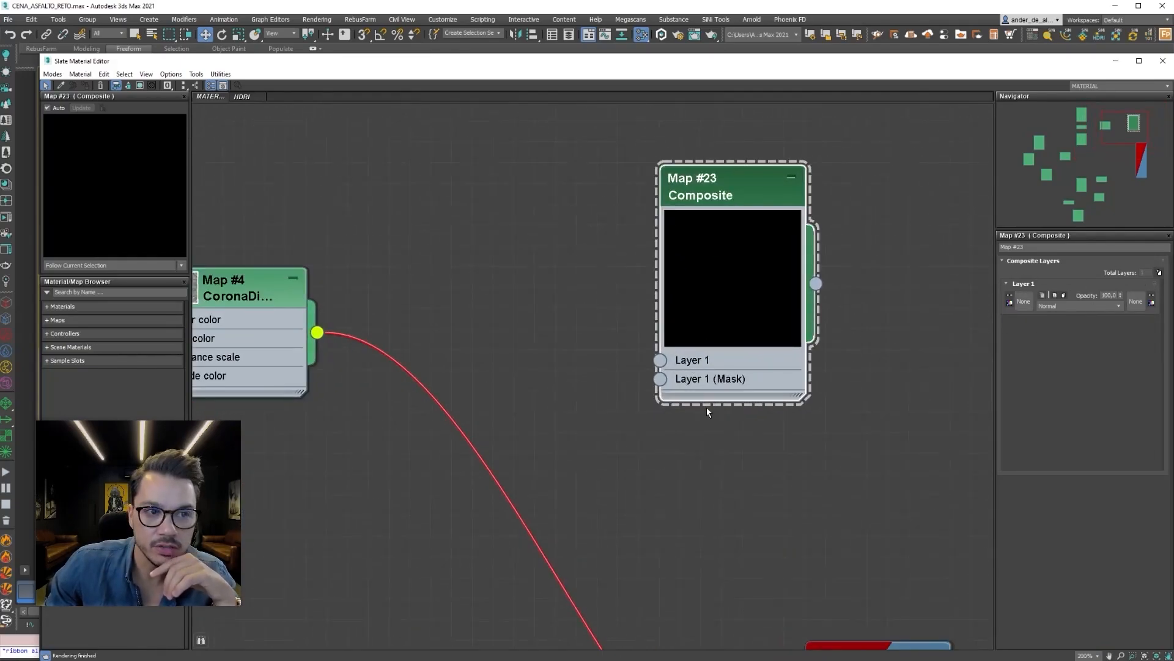
pyautogui.scroll(-5, 707, 412)
pyautogui.moveTo(782, 289); pyautogui.dragTo(616, 301, button='middle')
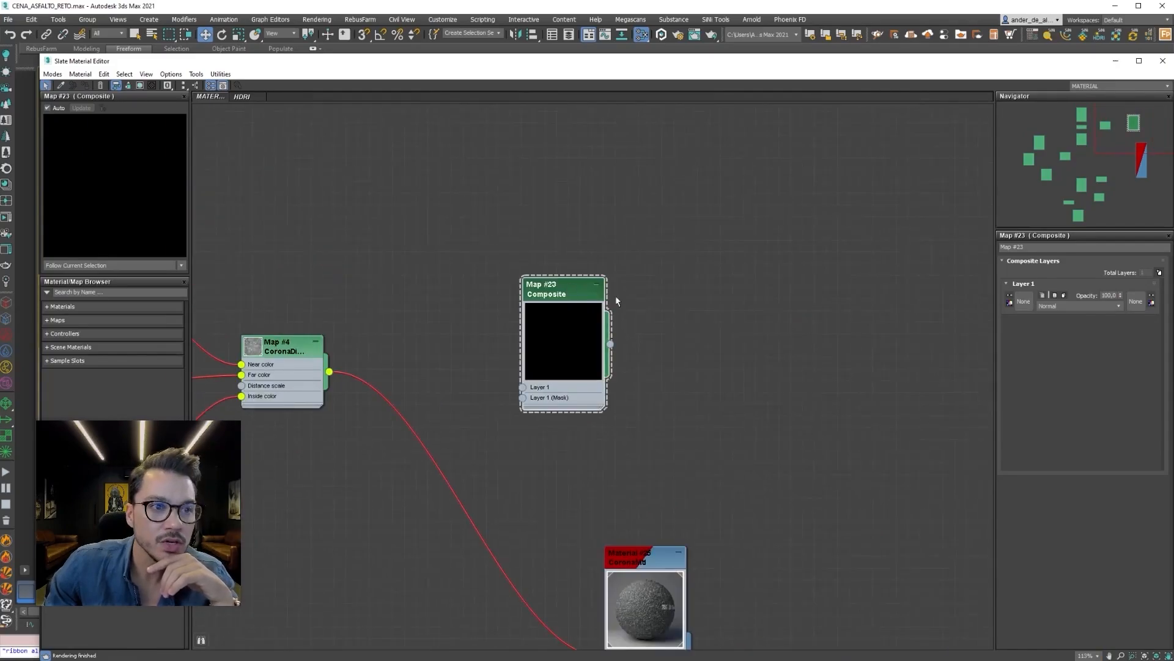
pyautogui.click(1159, 273)
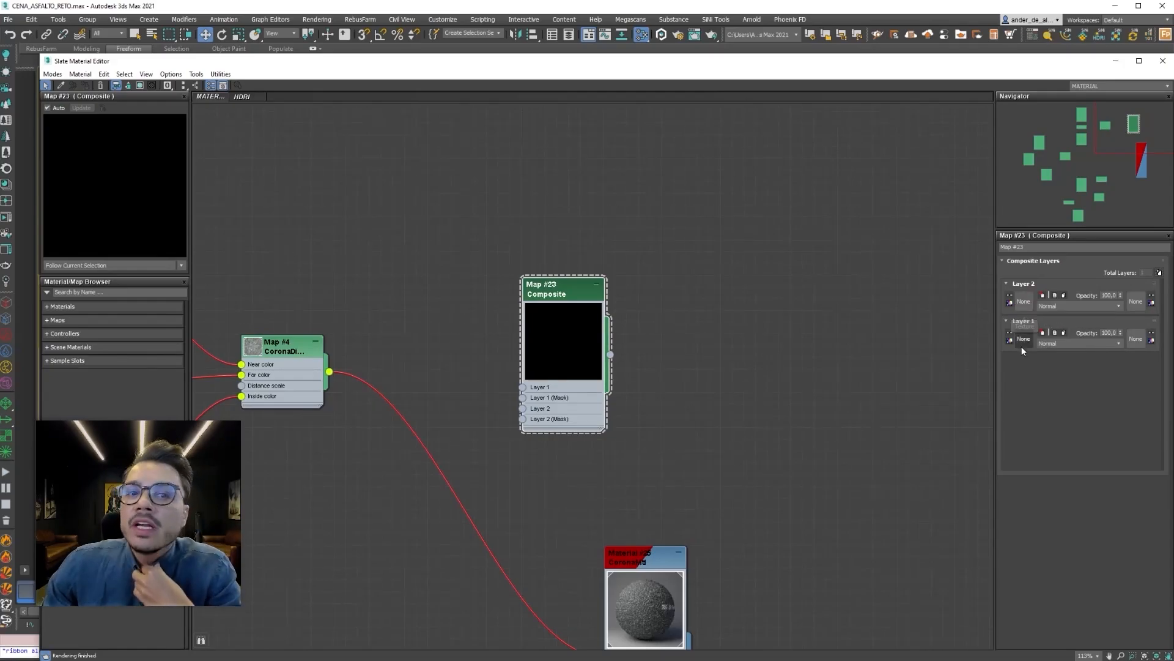
# Move the diffuse map group up and position the Composite node between that group and the asphalt material.
pyautogui.moveTo(528, 338); pyautogui.dragTo(851, 439, button='middle')
pyautogui.scroll(-2, 854, 344)
pyautogui.moveTo(642, 297); pyautogui.dragTo(410, 606)
pyautogui.moveTo(659, 448); pyautogui.dragTo(669, 217)
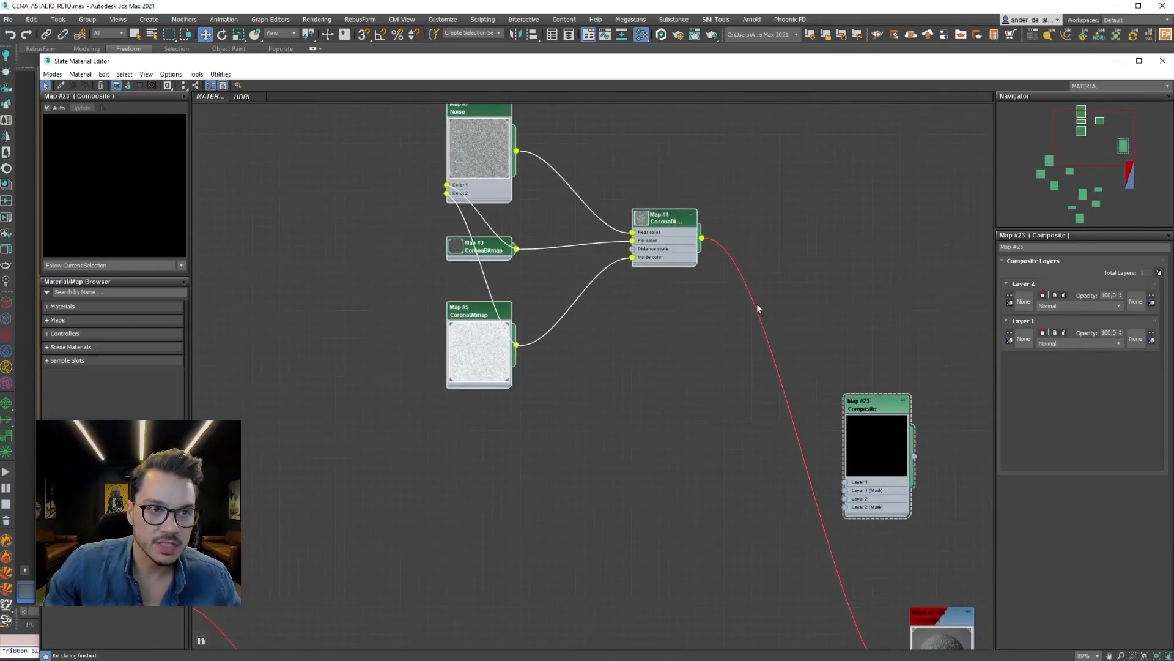
pyautogui.moveTo(887, 408); pyautogui.dragTo(883, 403)
# Delete the connection from the CoronaDistance map to the material's Diffuse color and move the Composite node closer to the material.
pyautogui.moveTo(886, 442); pyautogui.dragTo(858, 468)
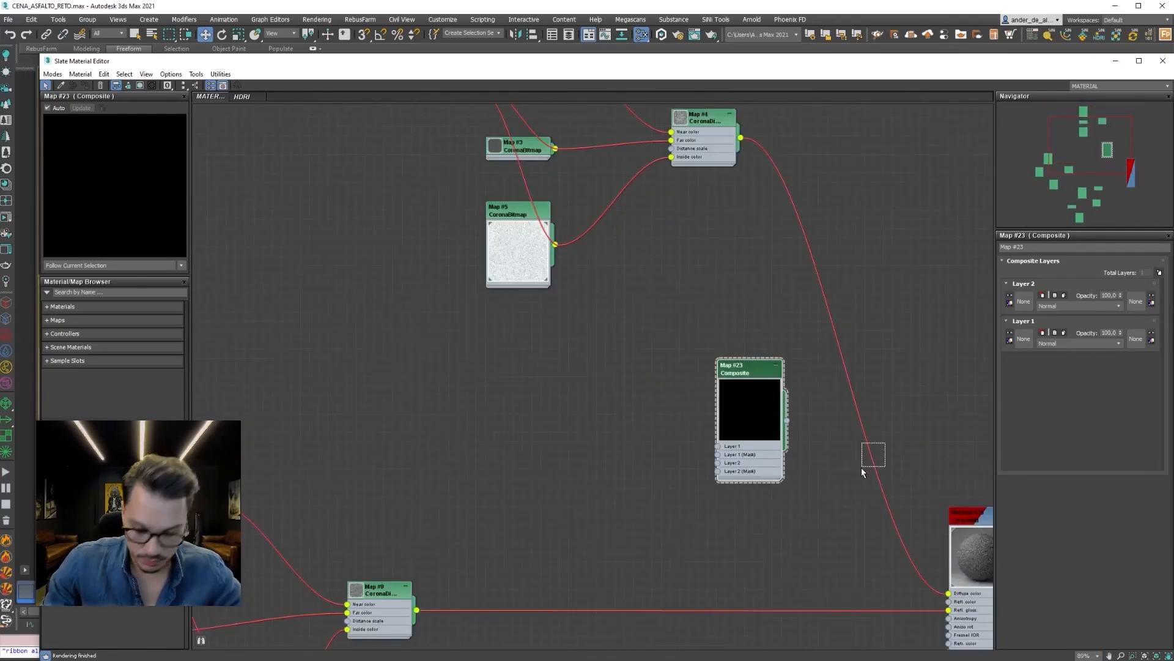
pyautogui.press('Delete')
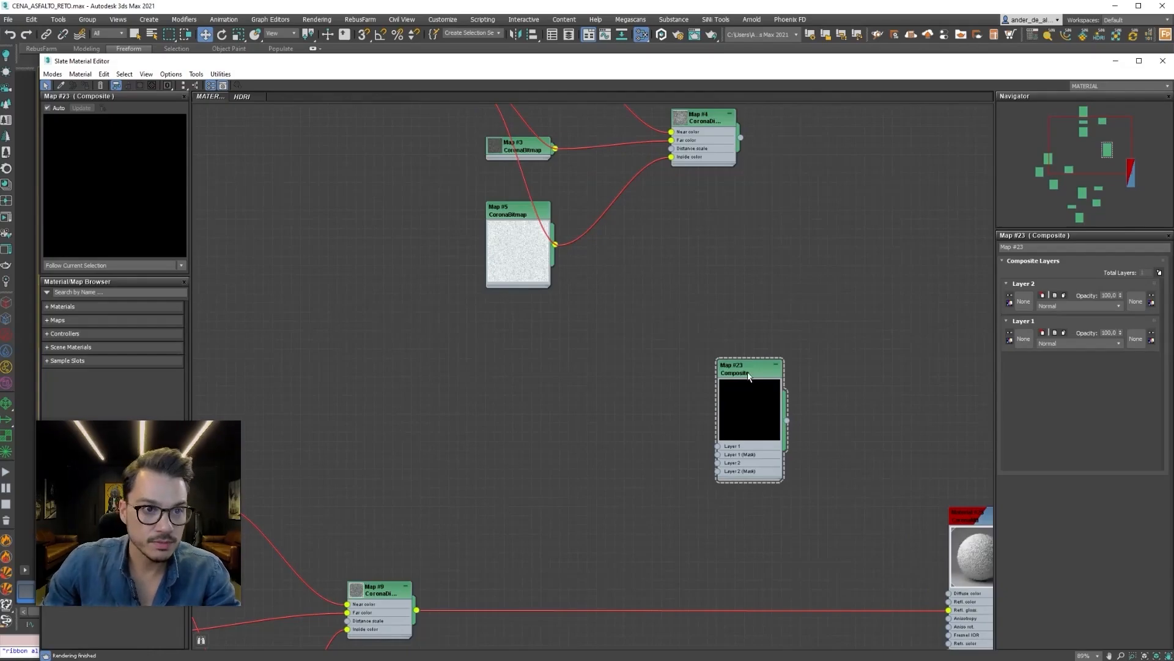
pyautogui.moveTo(756, 372); pyautogui.dragTo(820, 372)
# Check the road in the interactive Corona render with the diffuse map disconnected, and minimize the render window.
pyautogui.moveTo(987, 572); pyautogui.dragTo(845, 501, button='middle')
pyautogui.scroll(4, 847, 504)
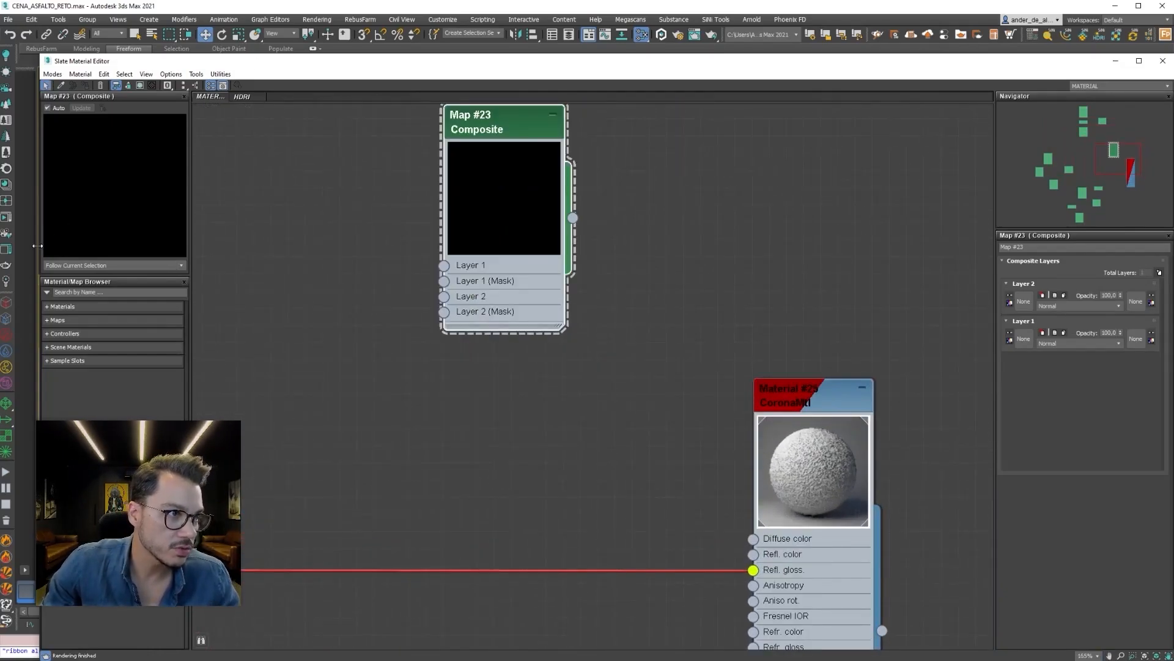
pyautogui.moveTo(37, 245); pyautogui.dragTo(555, 247)
pyautogui.click(8, 218)
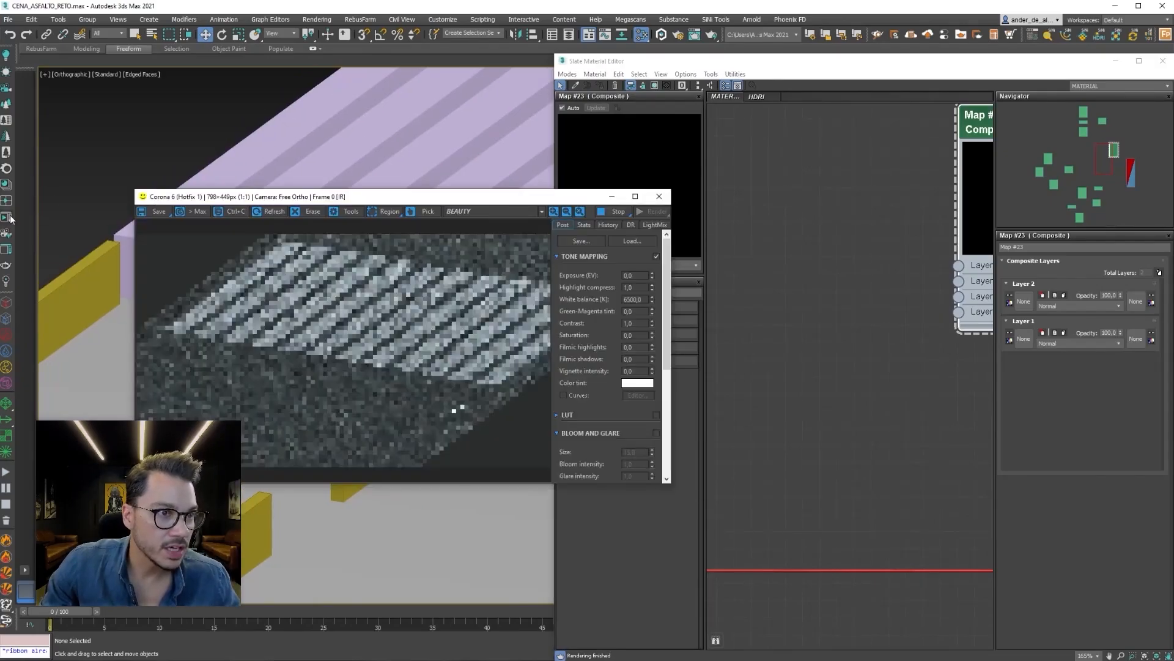
pyautogui.scroll(3, 426, 386)
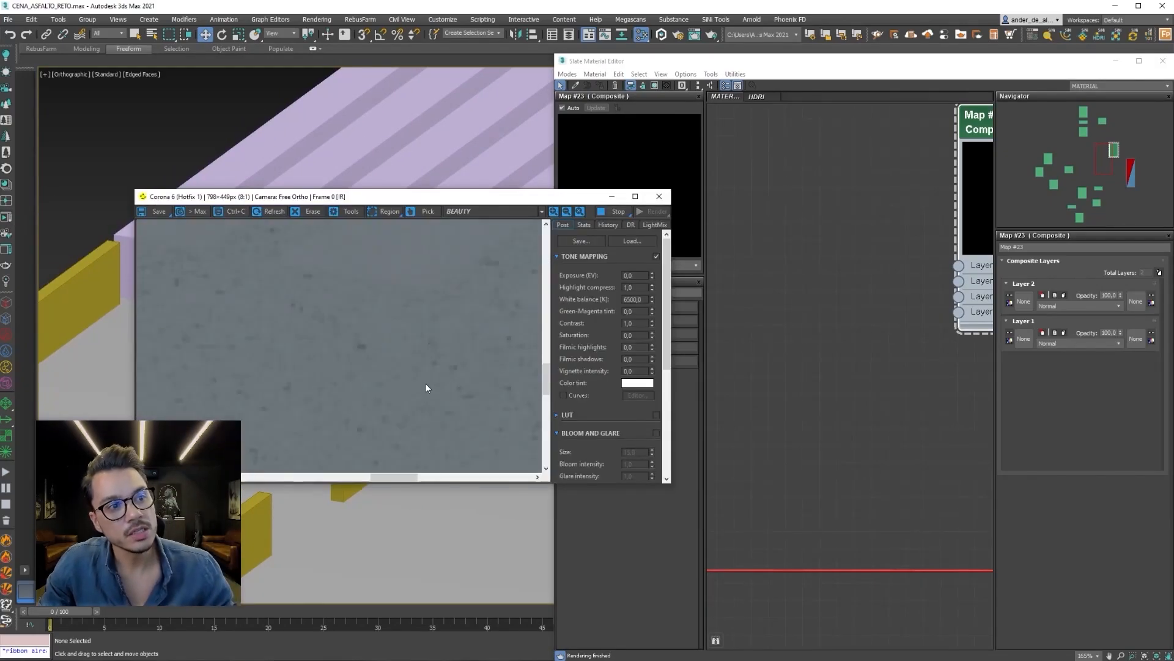
pyautogui.scroll(-3, 428, 384)
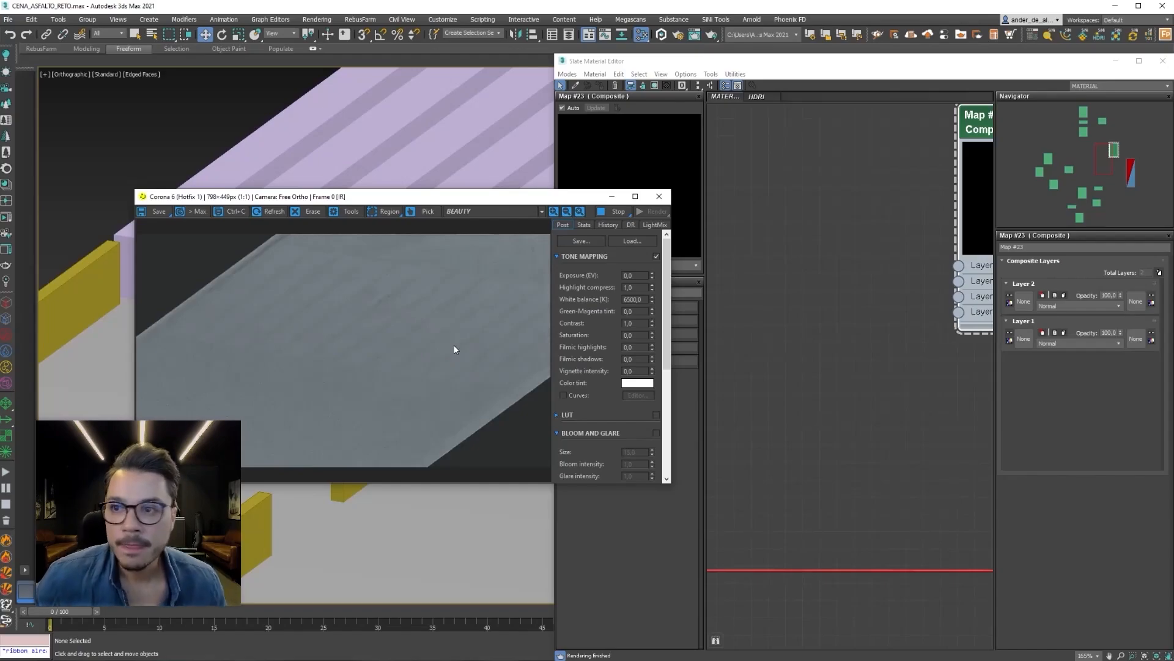
pyautogui.scroll(2, 347, 318)
pyautogui.scroll(-2, 433, 344)
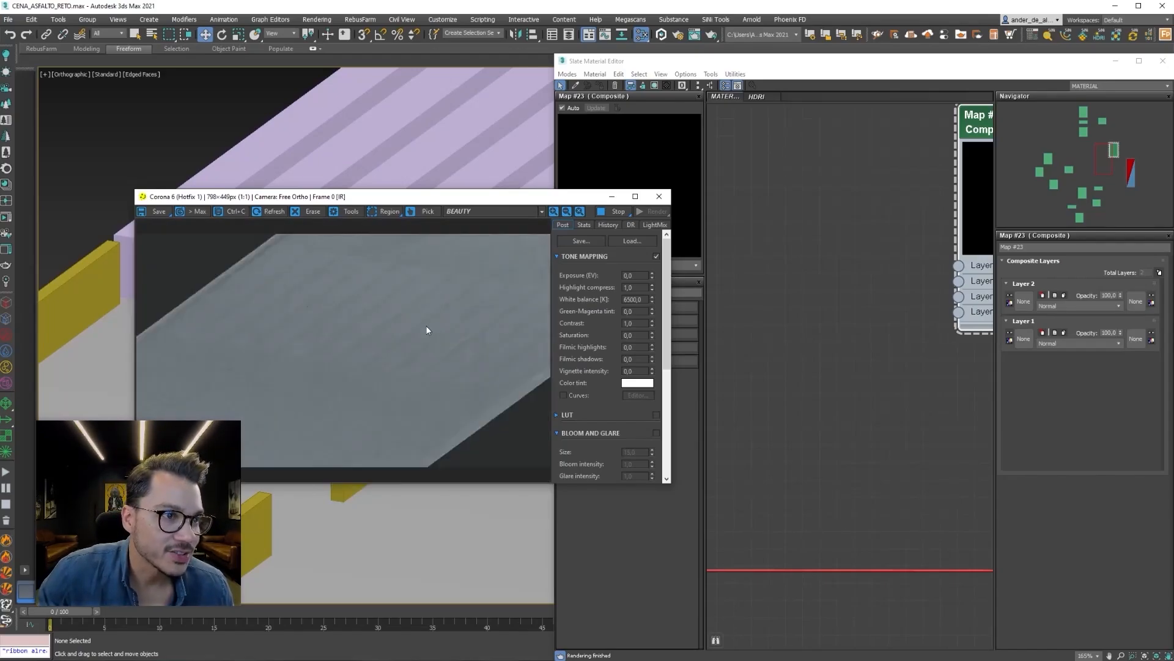
pyautogui.scroll(2, 410, 302)
pyautogui.scroll(-2, 404, 308)
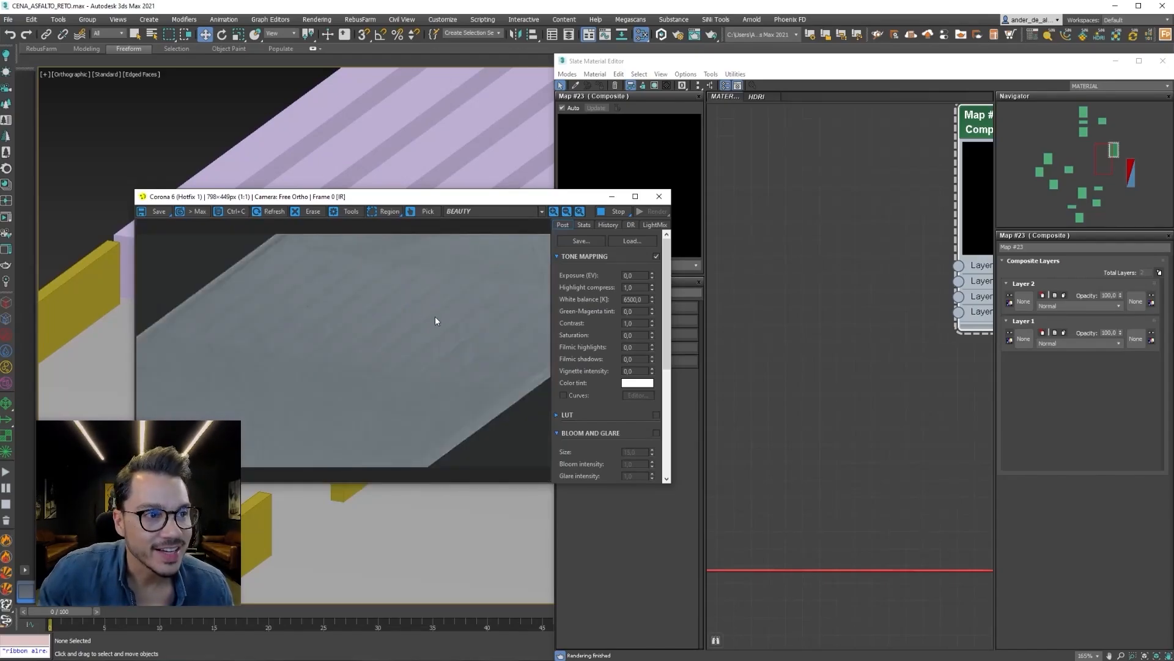
pyautogui.scroll(1, 435, 317)
pyautogui.scroll(-1, 380, 345)
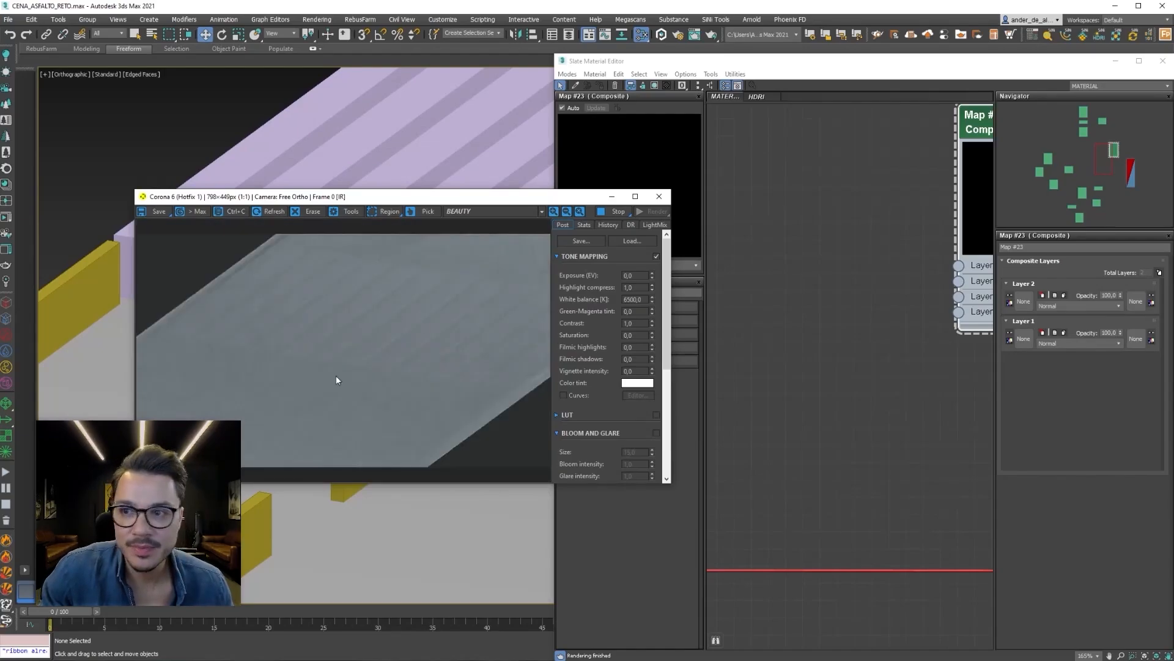
pyautogui.click(612, 197)
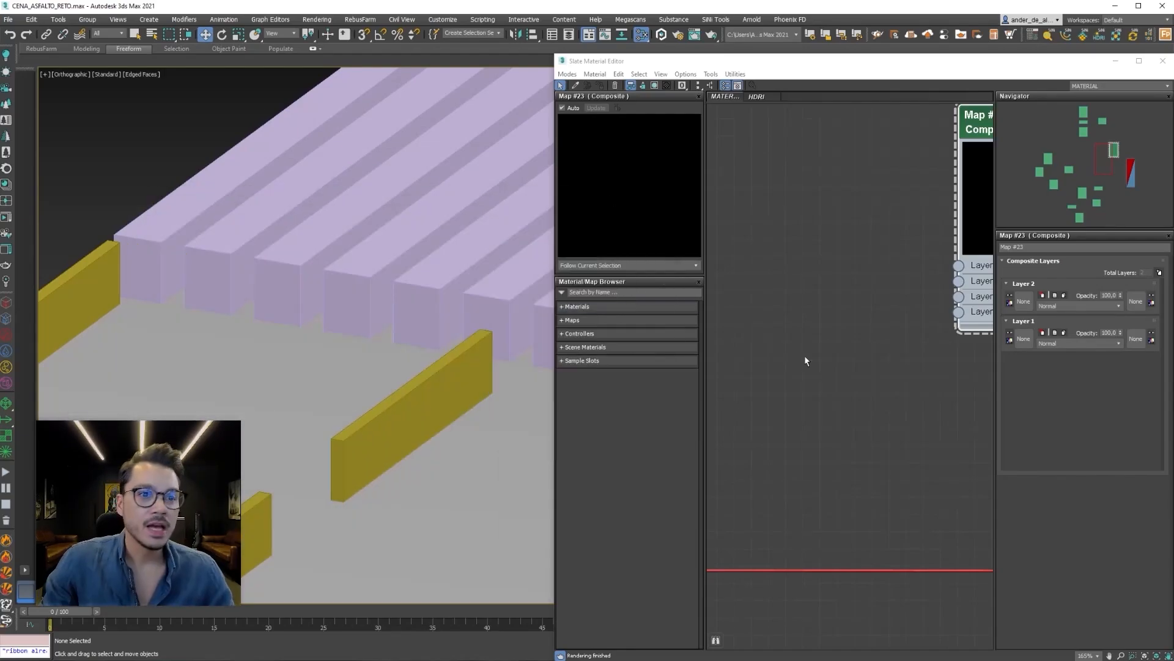
# Connect the diffuse group's CoronaDistance map to Layer 1 of the Composite map and move the group away from the Composite node.
pyautogui.press('z')
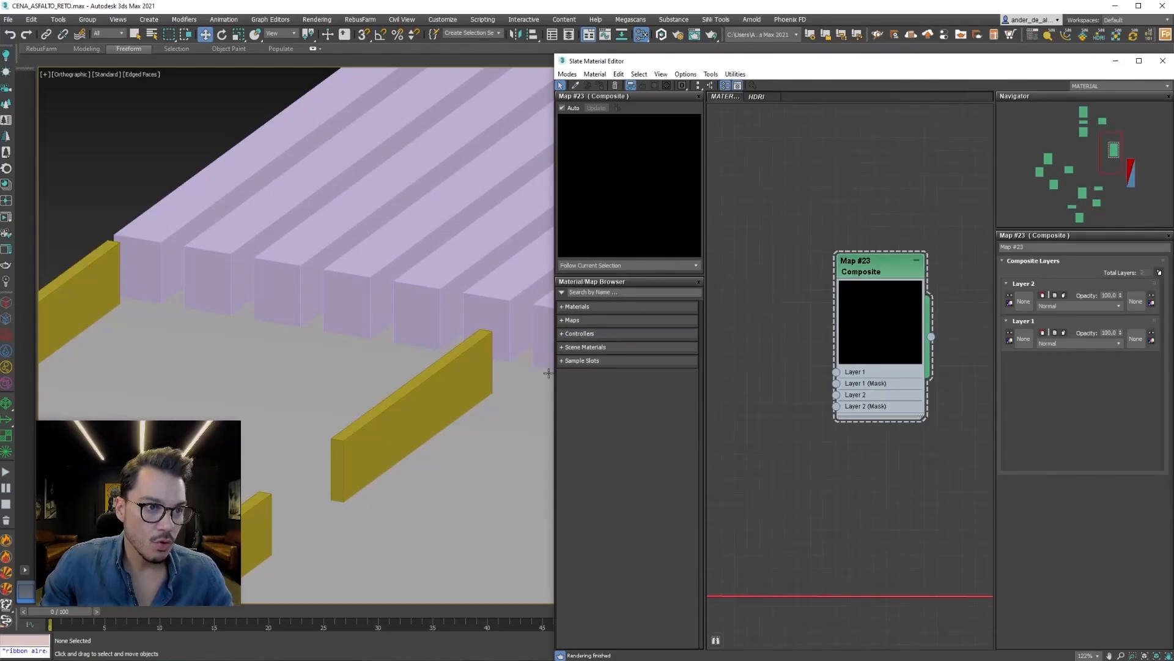
pyautogui.moveTo(555, 387); pyautogui.dragTo(83, 387)
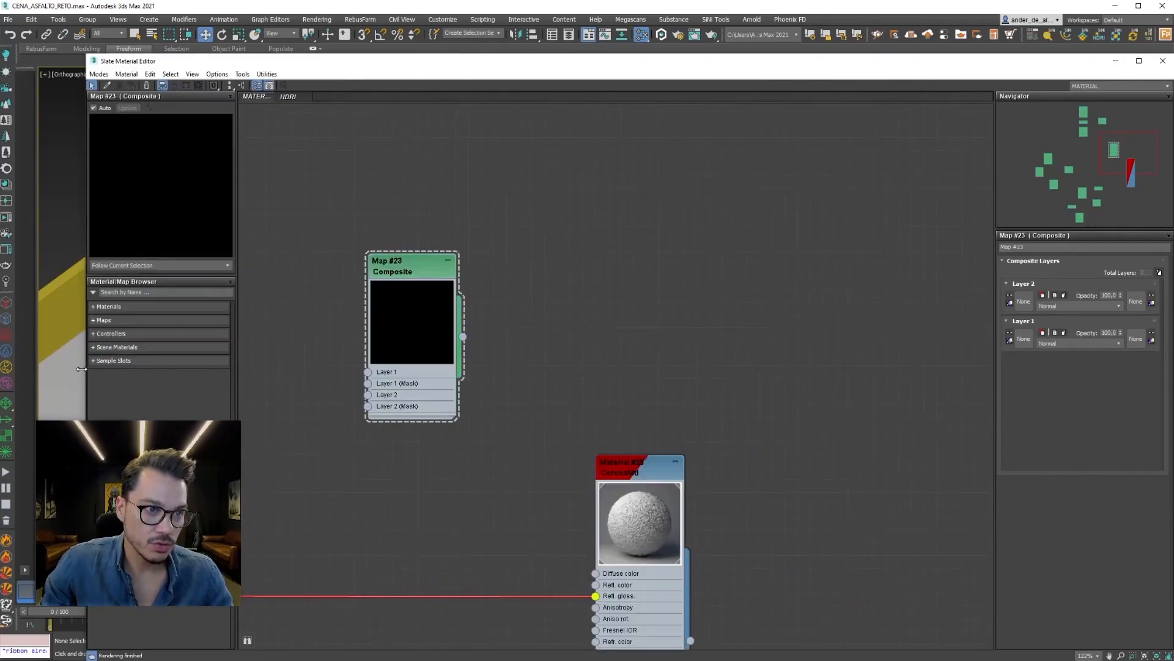
pyautogui.moveTo(656, 395); pyautogui.dragTo(976, 515, button='middle')
pyautogui.scroll(-2, 976, 515)
pyautogui.scroll(1, 809, 506)
pyautogui.moveTo(731, 208); pyautogui.dragTo(832, 231, button='middle')
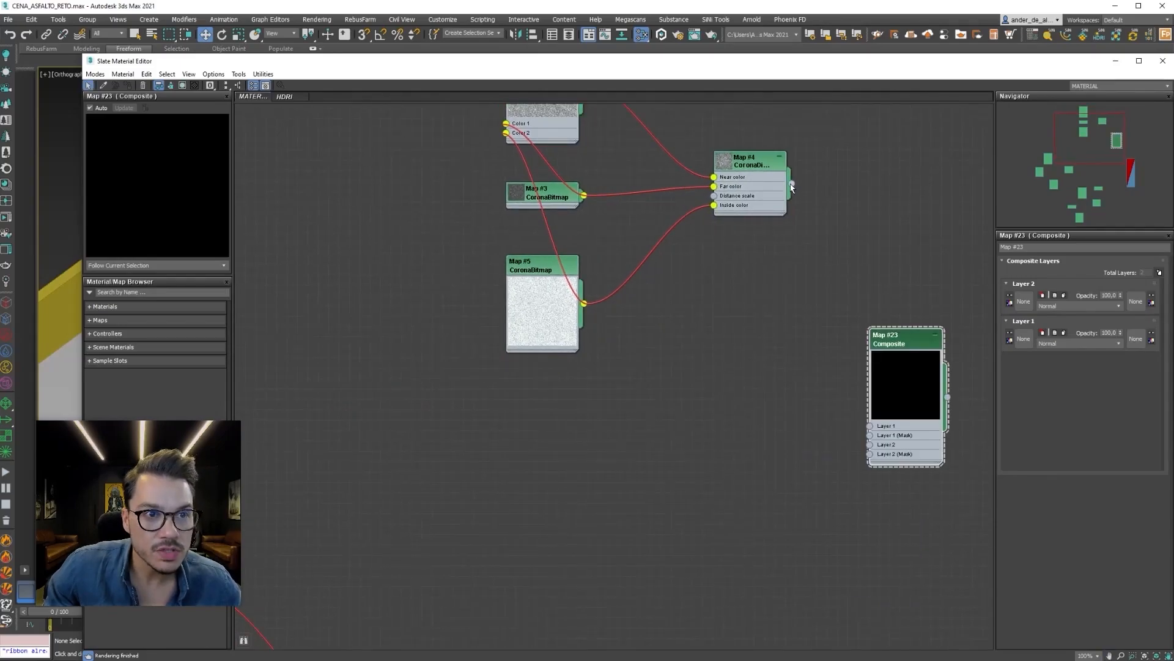
pyautogui.moveTo(792, 185); pyautogui.dragTo(870, 426)
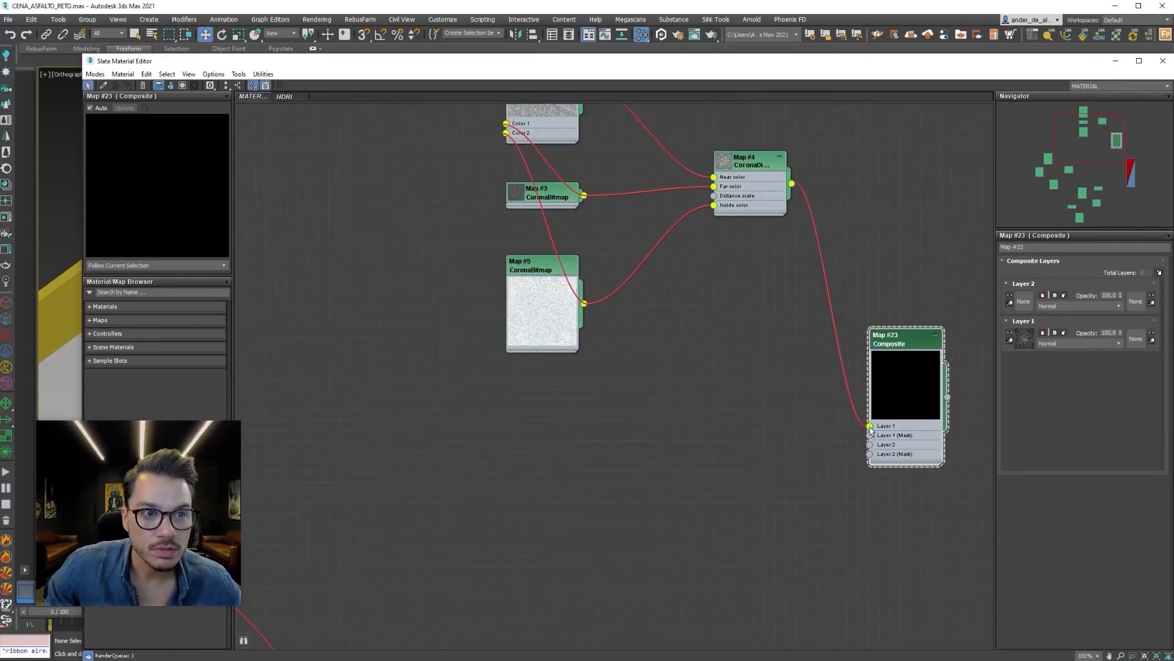
pyautogui.moveTo(756, 162); pyautogui.dragTo(663, 245)
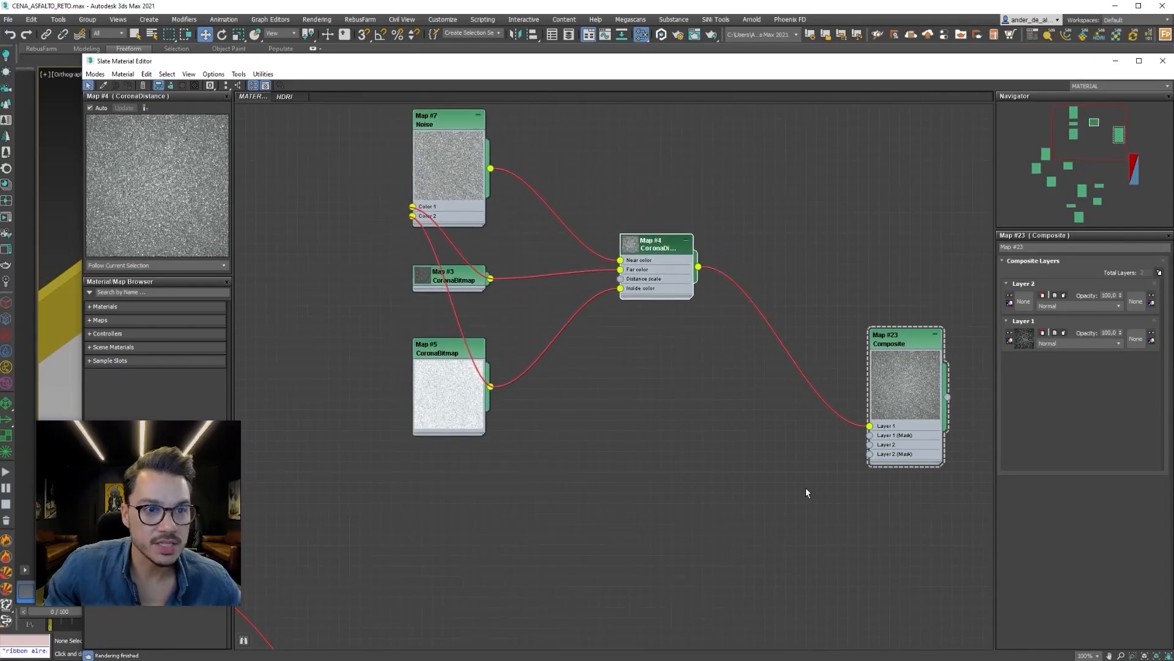
# Connect the Composite map to the asphalt material's Diffuse color and check the result in the interactive Corona render.
pyautogui.moveTo(827, 459); pyautogui.dragTo(526, 246, button='middle')
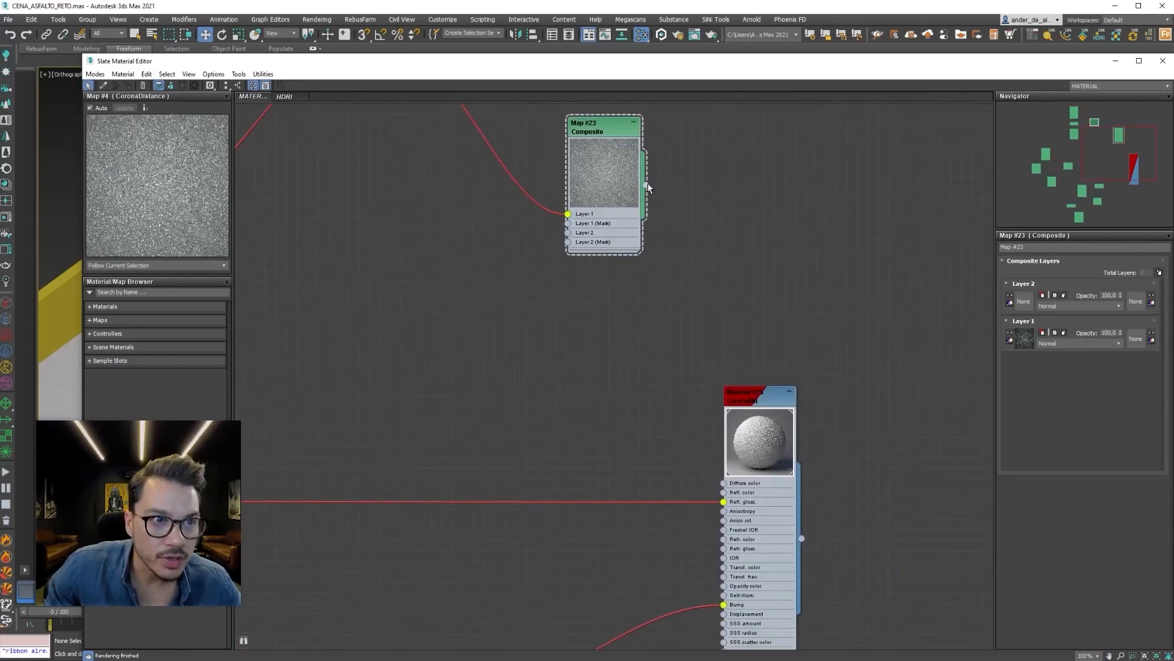
pyautogui.moveTo(713, 240); pyautogui.dragTo(723, 482)
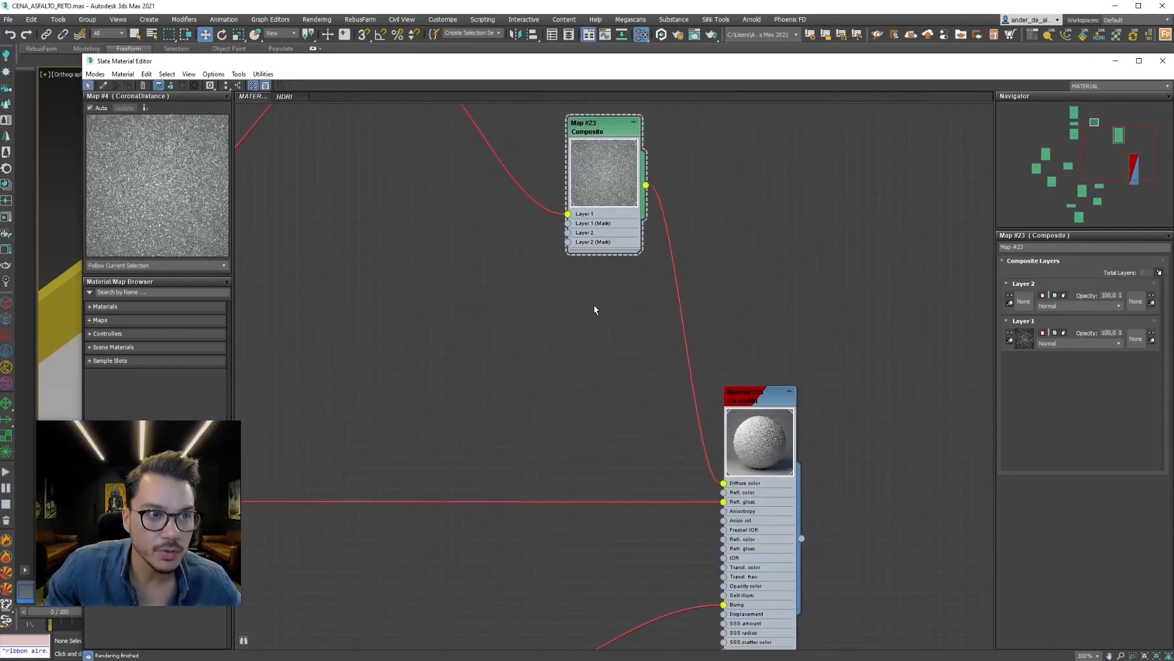
pyautogui.moveTo(494, 226); pyautogui.dragTo(764, 368, button='middle')
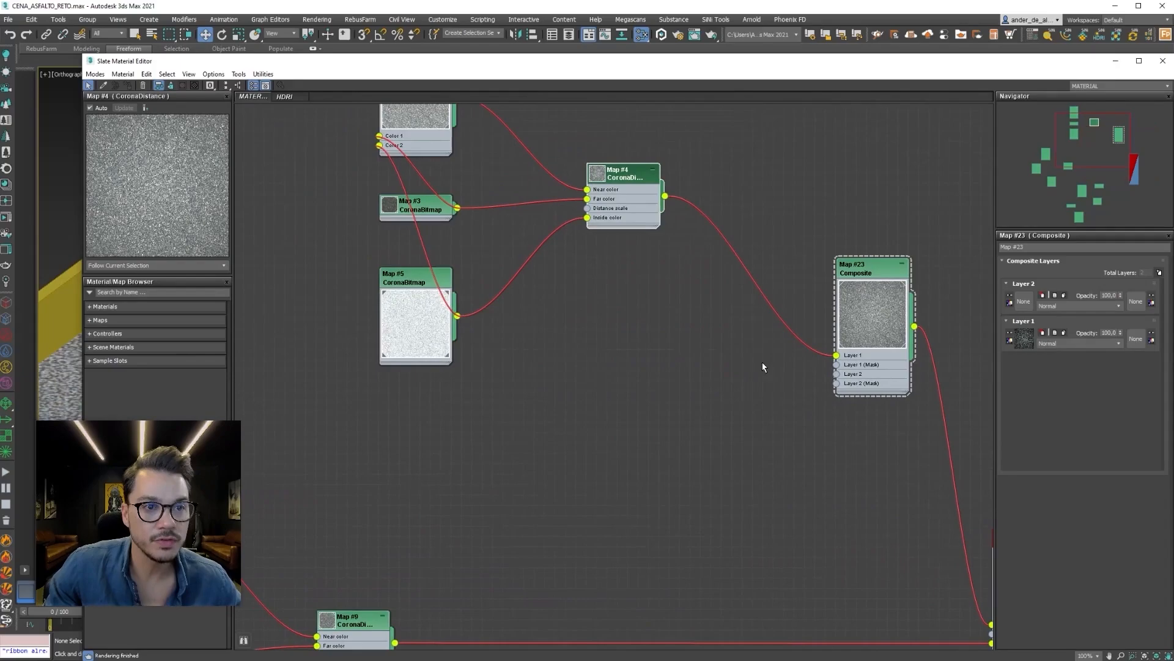
pyautogui.click(5, 231)
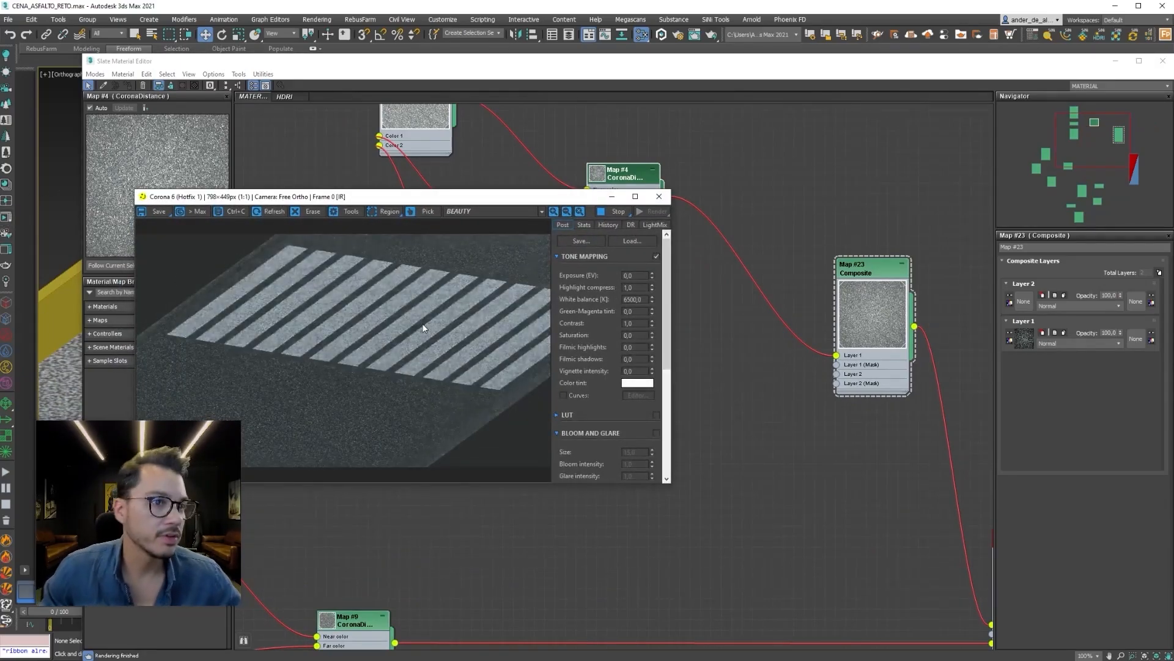
pyautogui.click(659, 197)
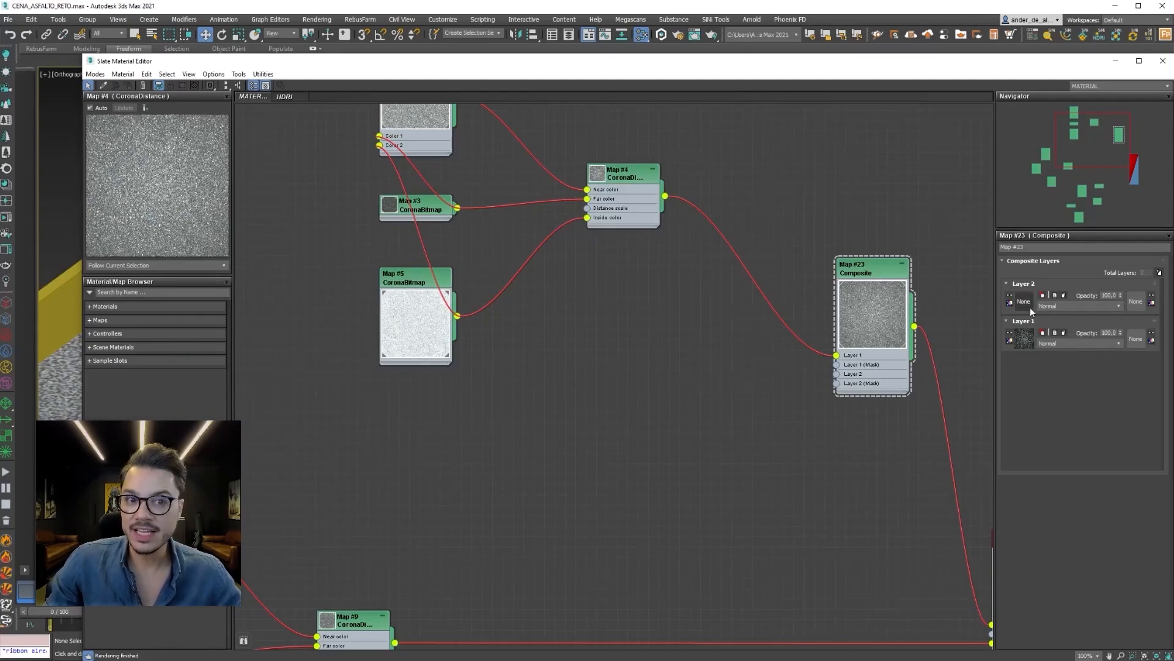
# Duplicate the diffuse group's CoronaDistance map together with its Noise and two CoronaBitmap nodes, placing the copy below the original.
pyautogui.moveTo(688, 408); pyautogui.dragTo(716, 417, button='middle')
pyautogui.scroll(-2, 716, 416)
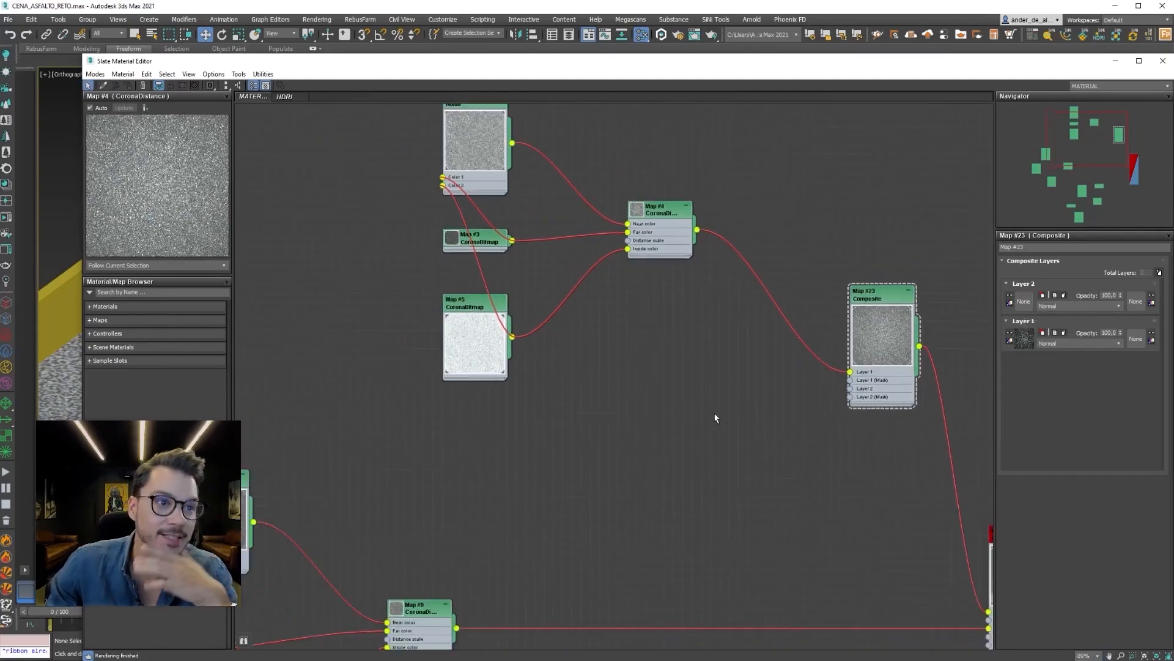
pyautogui.moveTo(683, 335); pyautogui.dragTo(726, 401, button='middle')
pyautogui.moveTo(724, 178); pyautogui.dragTo(446, 492)
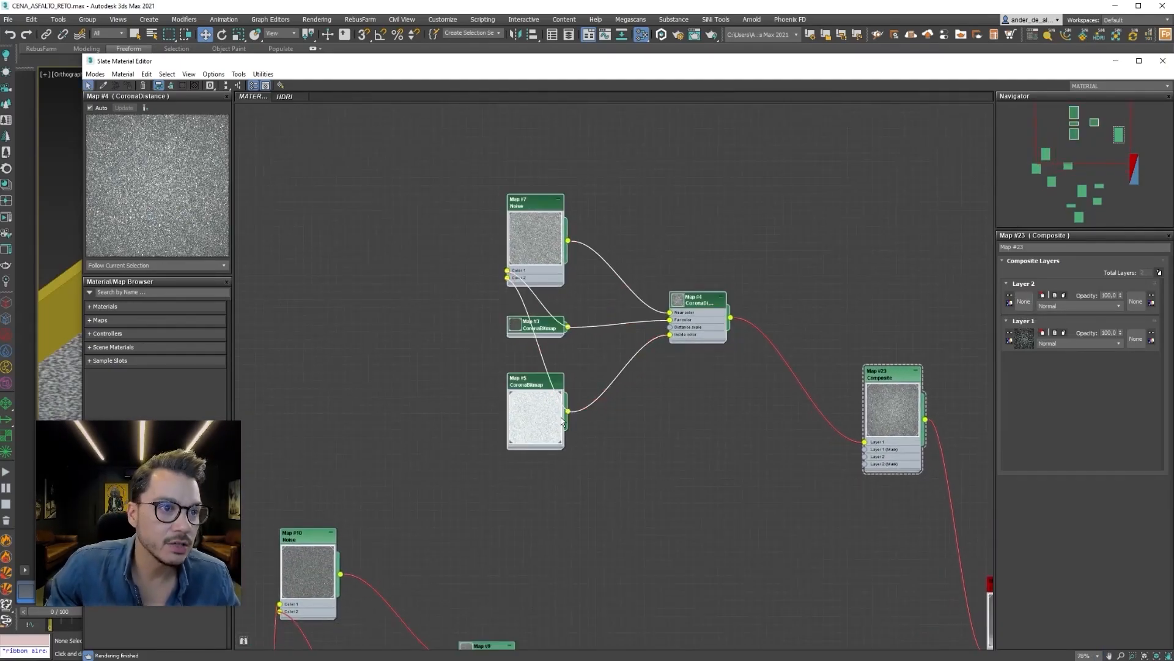
pyautogui.moveTo(676, 325); pyautogui.dragTo(712, 290, button='middle')
pyautogui.keyDown('shift'); pyautogui.moveTo(738, 273); pyautogui.dragTo(836, 452); pyautogui.keyUp('shift')
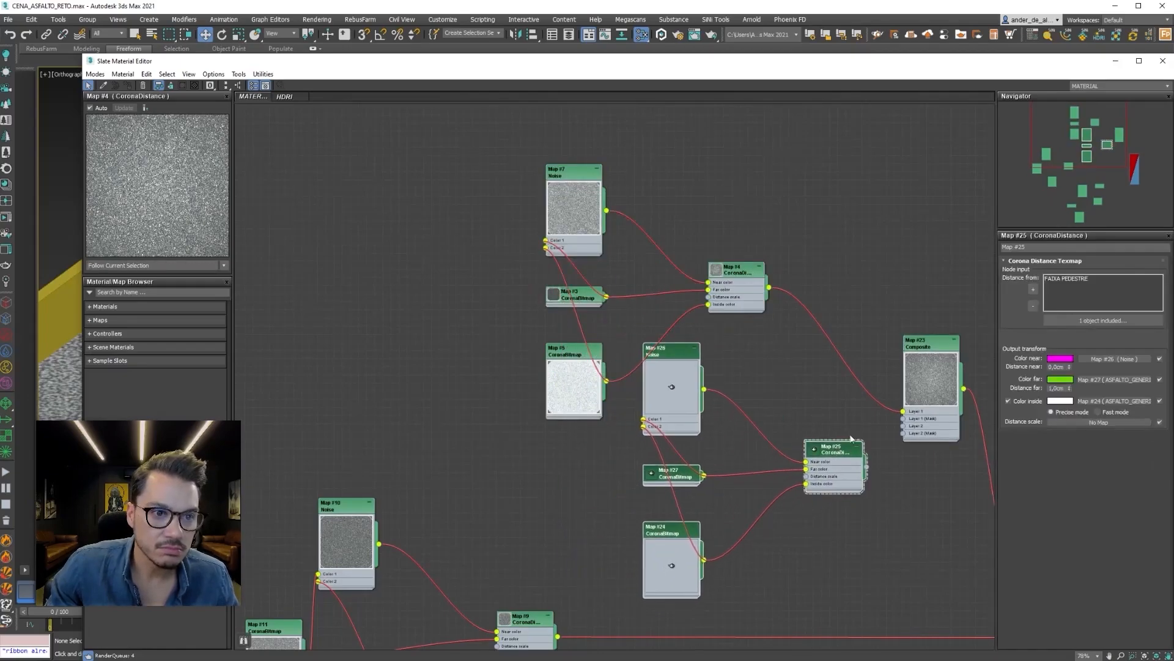
# Move the original diffuse group up and away and position the duplicated group below it with clear space before the Composite node.
pyautogui.moveTo(748, 194)
pyautogui.mouseDown()
pyautogui.moveTo(689, 243)
pyautogui.moveTo(828, 188)
pyautogui.mouseUp()
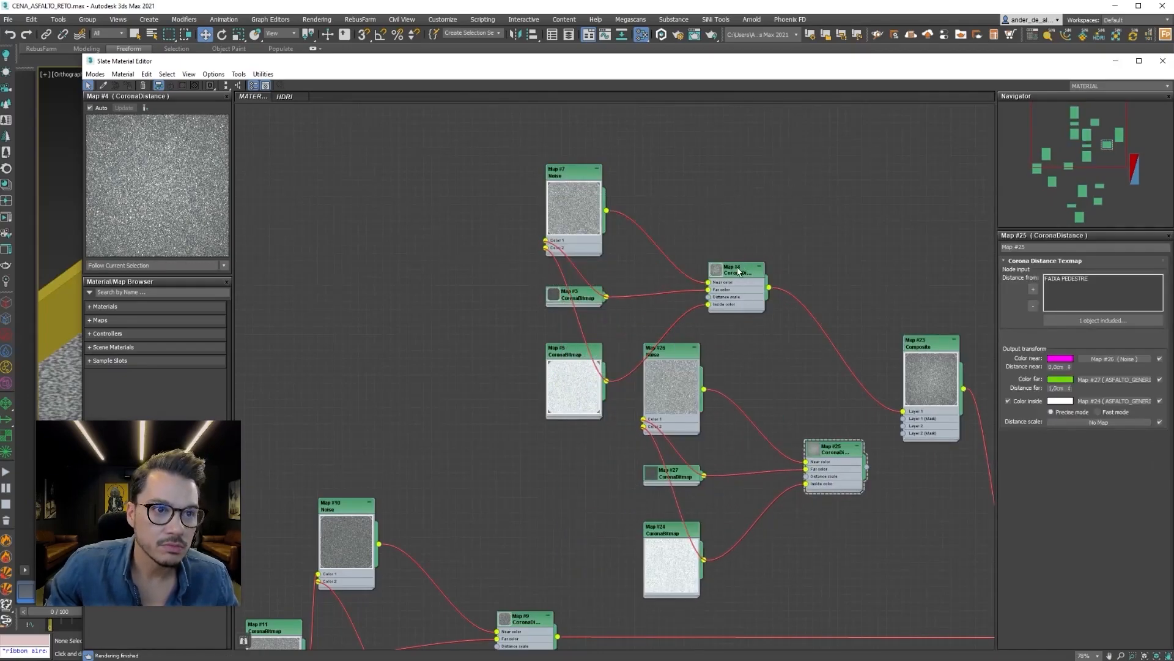
pyautogui.moveTo(736, 270)
pyautogui.mouseDown()
pyautogui.moveTo(576, 151)
pyautogui.moveTo(615, 142)
pyautogui.mouseUp()
pyautogui.moveTo(863, 456); pyautogui.dragTo(847, 407, button='middle')
pyautogui.moveTo(828, 402); pyautogui.dragTo(739, 344)
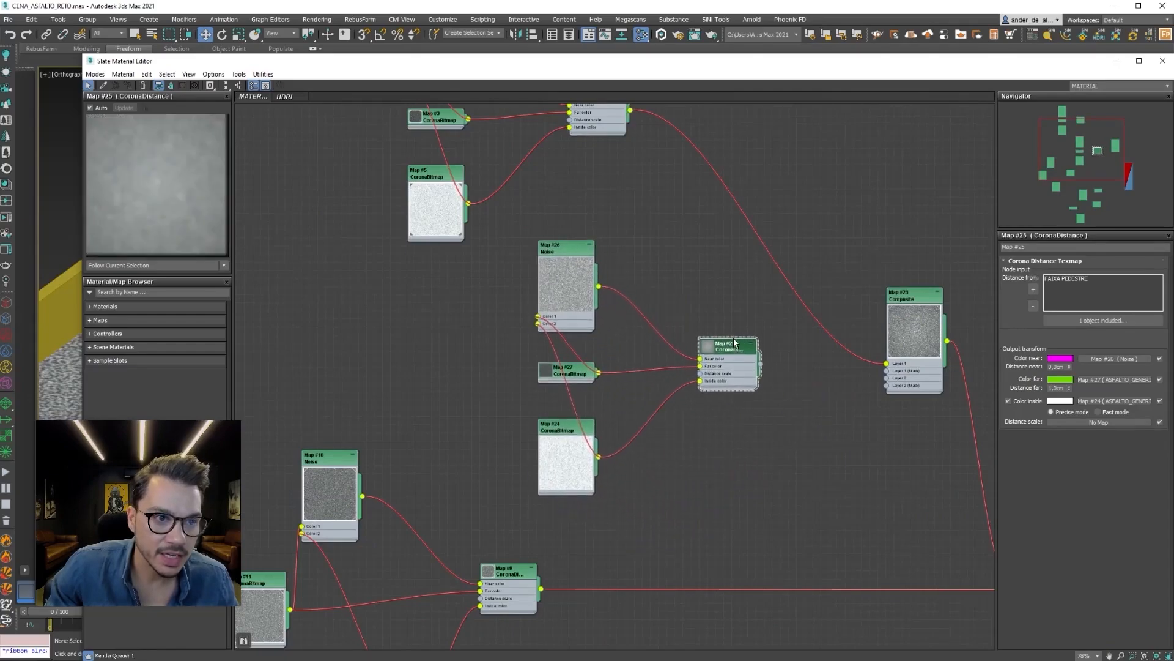
# Open the parameters of the white CoronaBitmap in the duplicated group and add a CoronaColorCorrect map beside it.
pyautogui.scroll(2, 735, 353)
pyautogui.scroll(2, 735, 355)
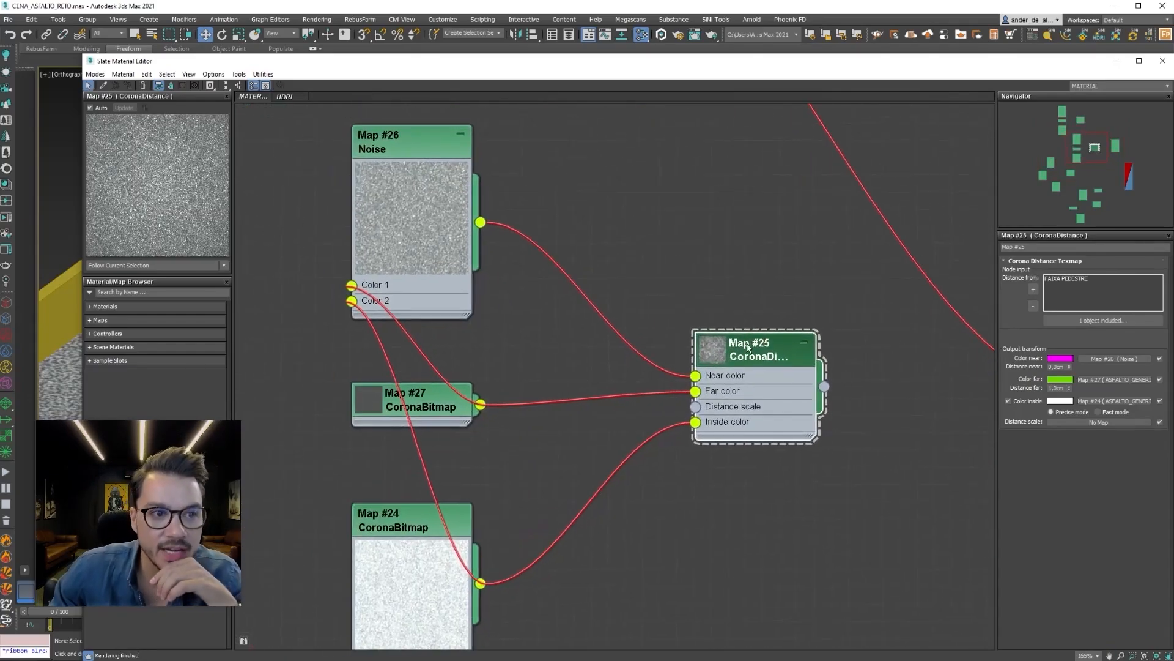
pyautogui.moveTo(661, 352); pyautogui.dragTo(685, 223, button='middle')
pyautogui.click(418, 399)
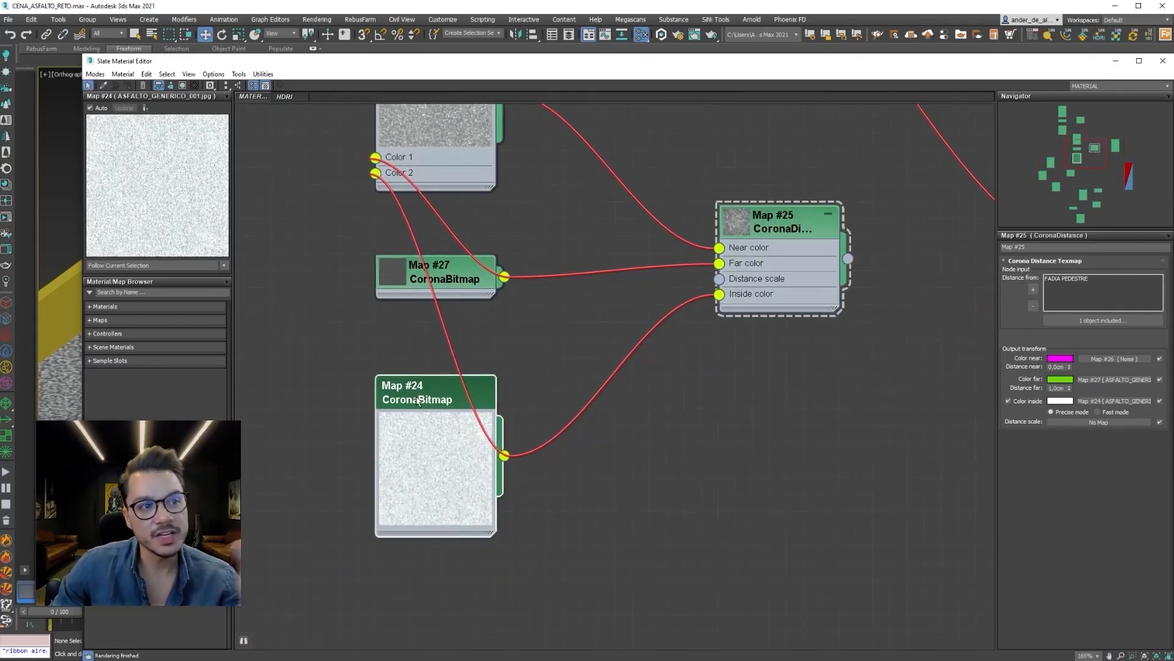
pyautogui.doubleClick(435, 400)
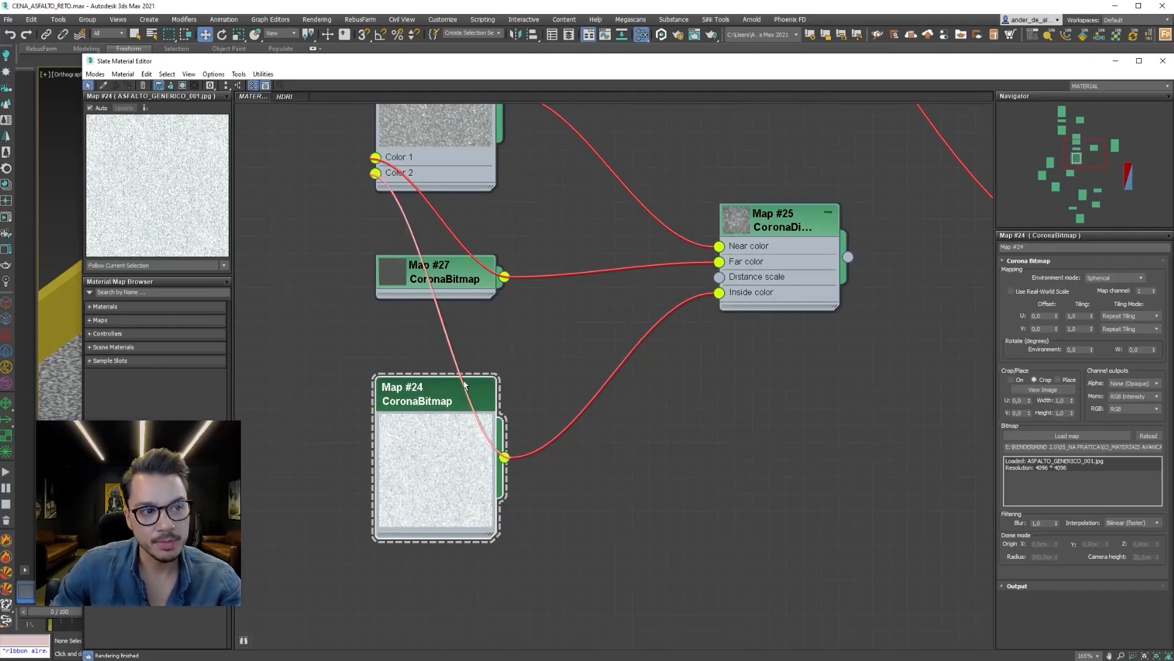
pyautogui.moveTo(447, 471); pyautogui.dragTo(519, 425, button='middle')
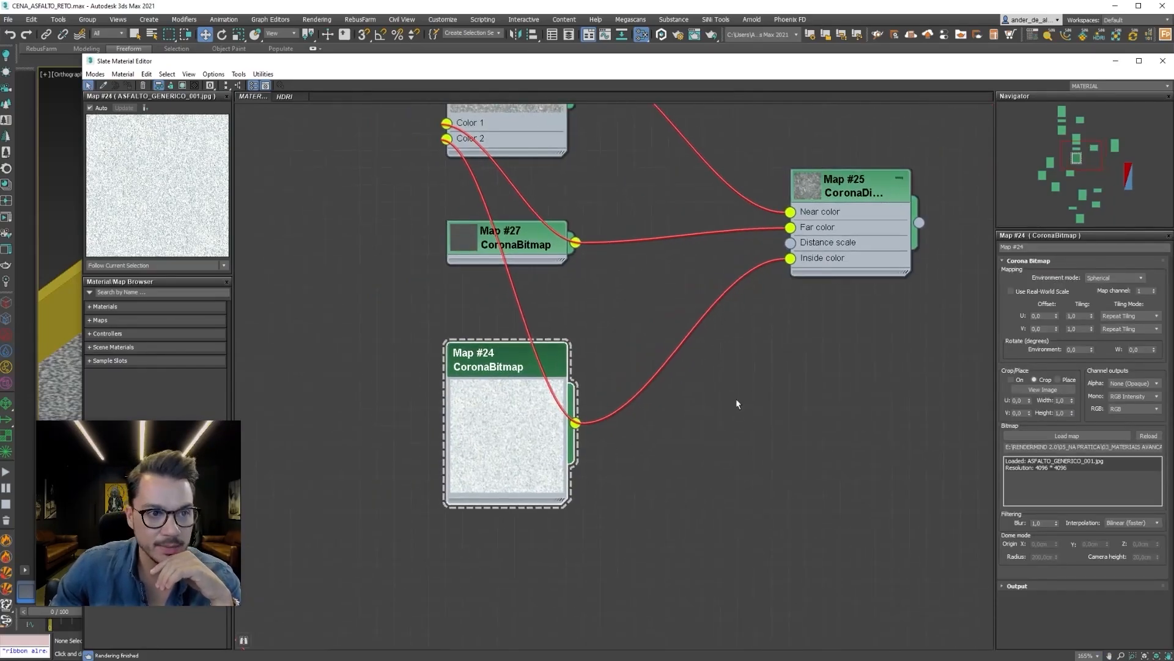
pyautogui.rightClick(680, 373)
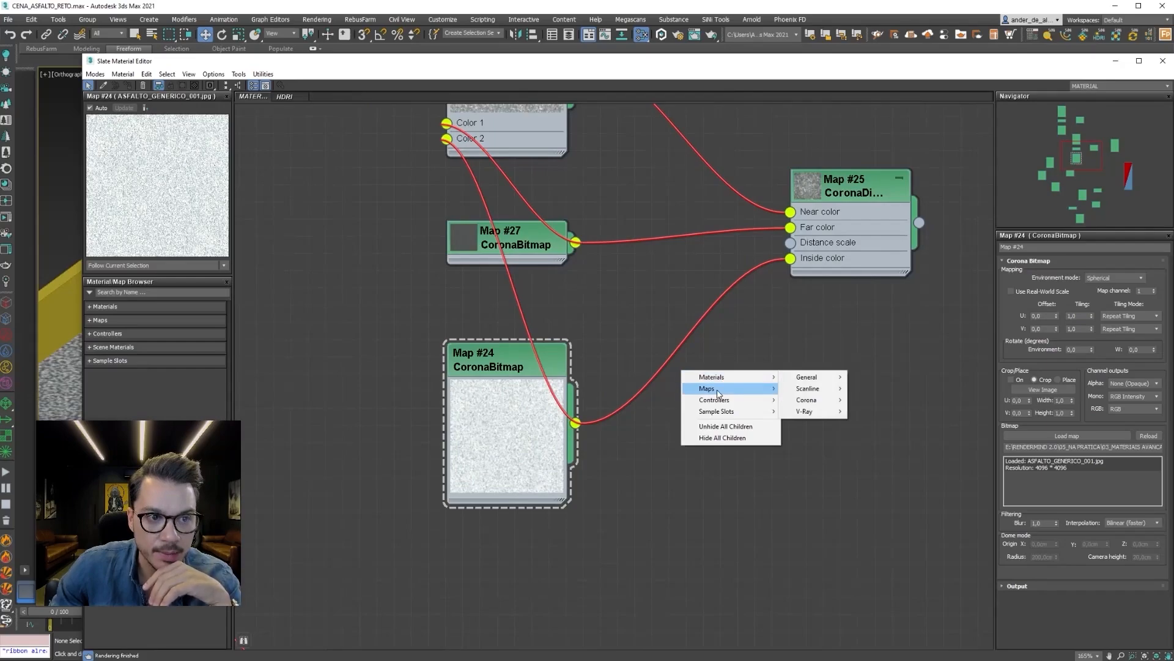
pyautogui.moveTo(720, 390)
pyautogui.moveTo(811, 411)
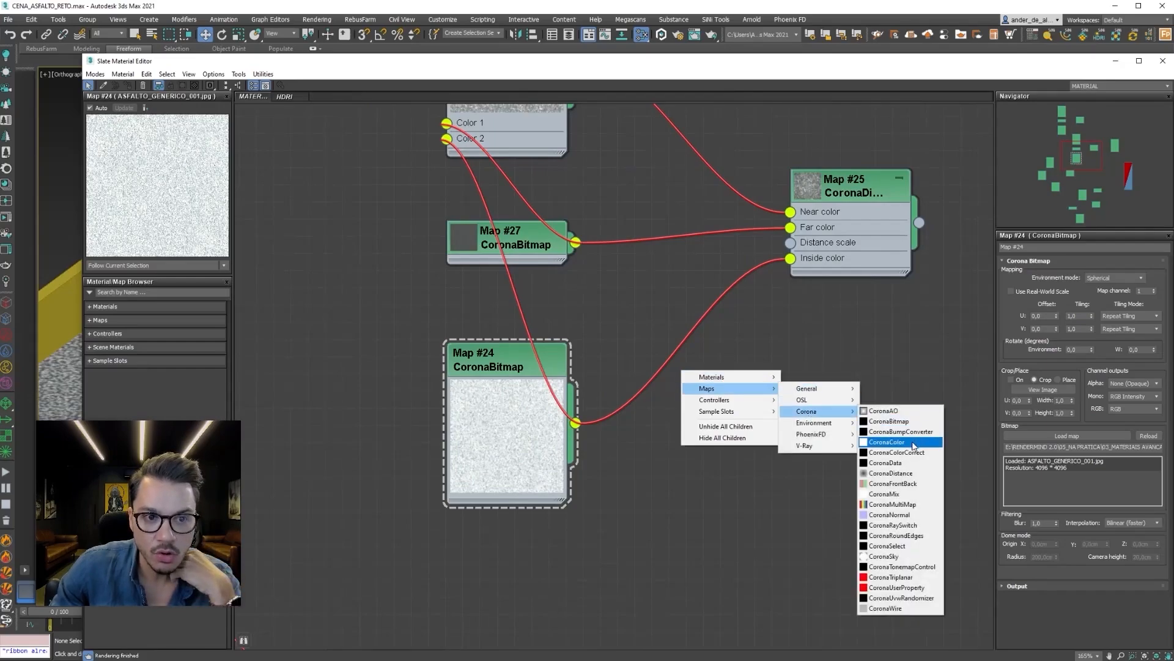
pyautogui.click(899, 454)
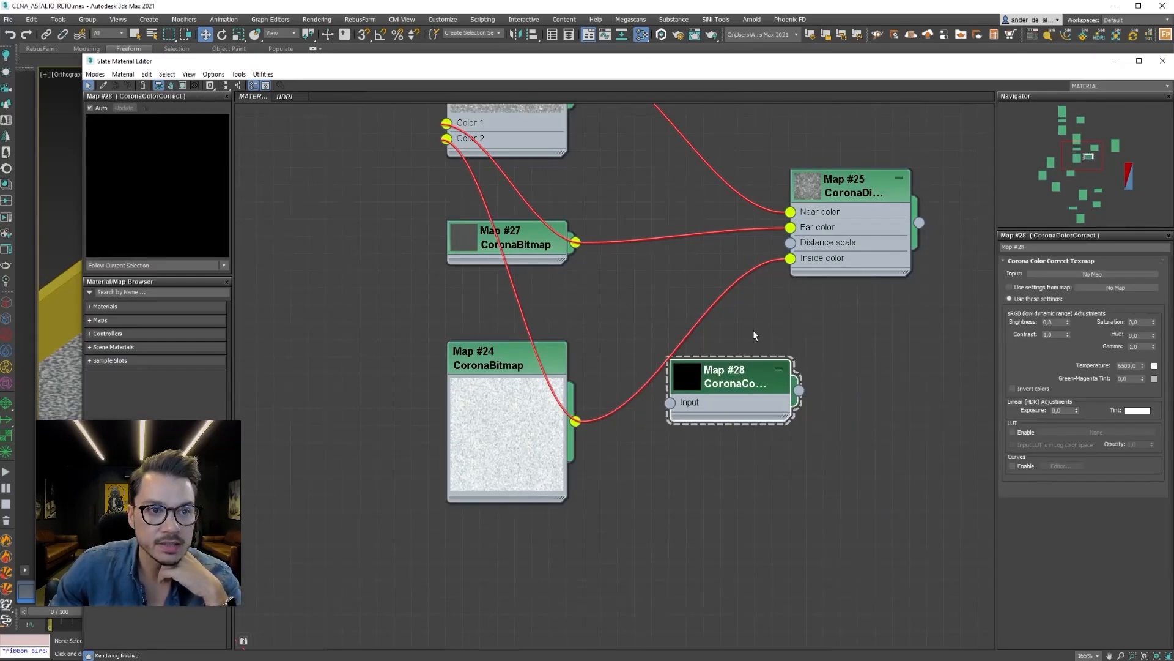
# Insert the CoronaColorCorrect map between the white CoronaBitmap and the duplicated CoronaDistance map's Inside color, and space the two nodes apart.
pyautogui.moveTo(706, 297); pyautogui.dragTo(706, 297)
pyautogui.press('Delete')
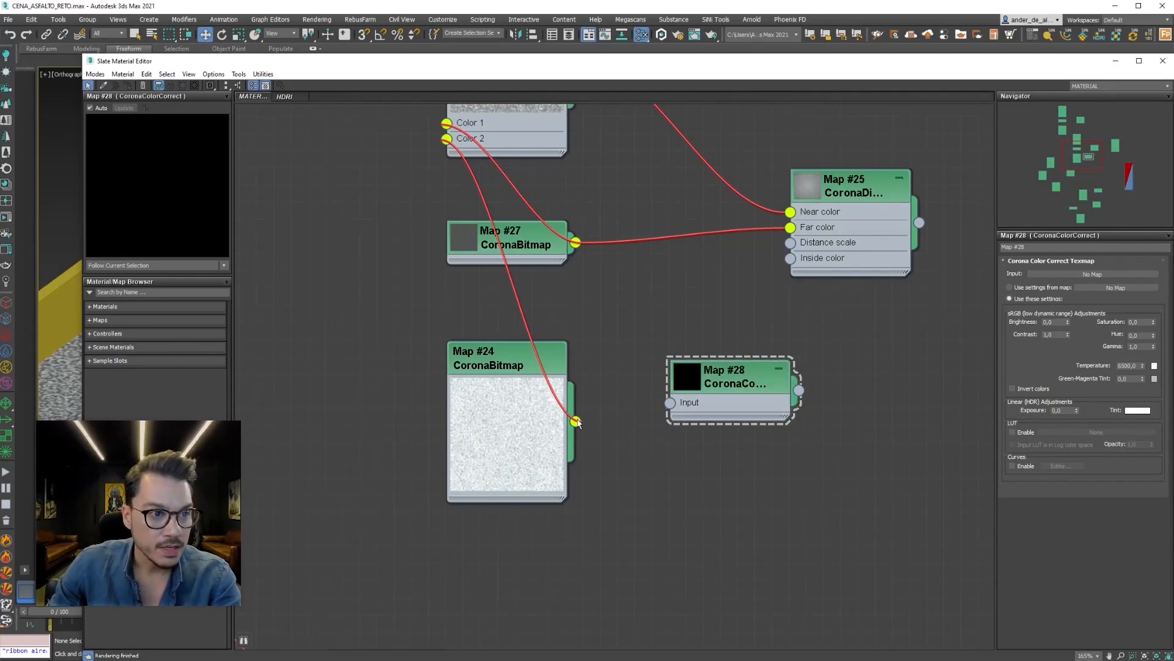
pyautogui.moveTo(575, 421); pyautogui.dragTo(671, 402)
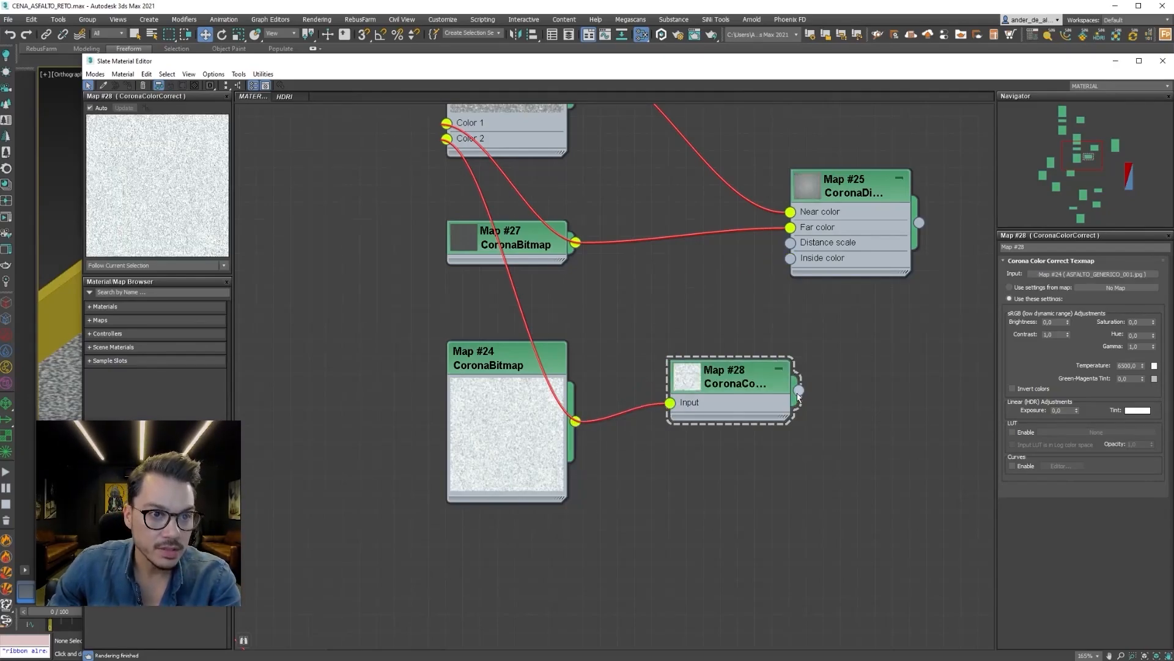
pyautogui.moveTo(798, 390); pyautogui.dragTo(791, 258)
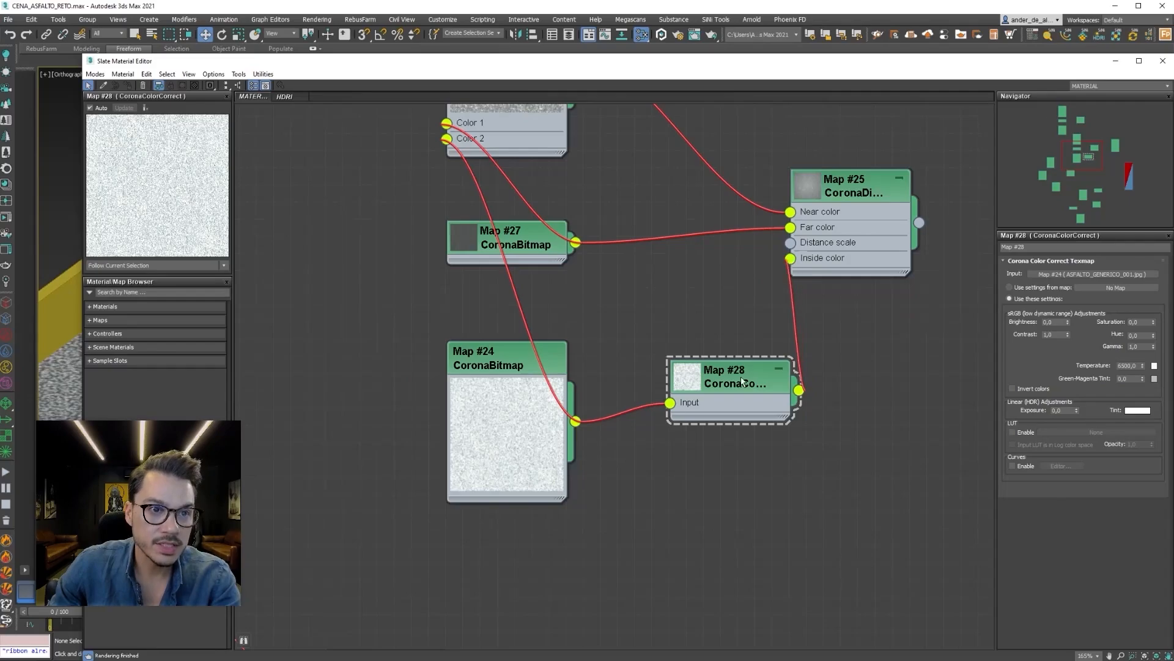
pyautogui.moveTo(742, 380); pyautogui.dragTo(551, 398)
pyautogui.click(303, 371)
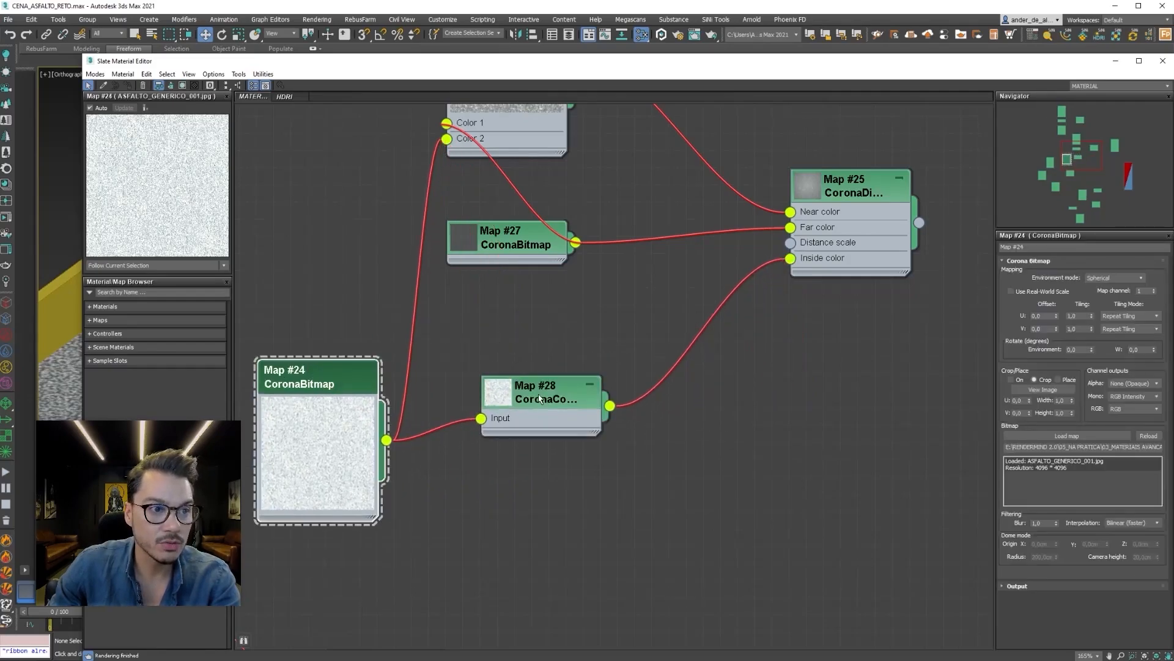
# Set the CoronaColorCorrect map's Tint to yellow with red 255, green 255 and blue 0.
pyautogui.click(541, 399)
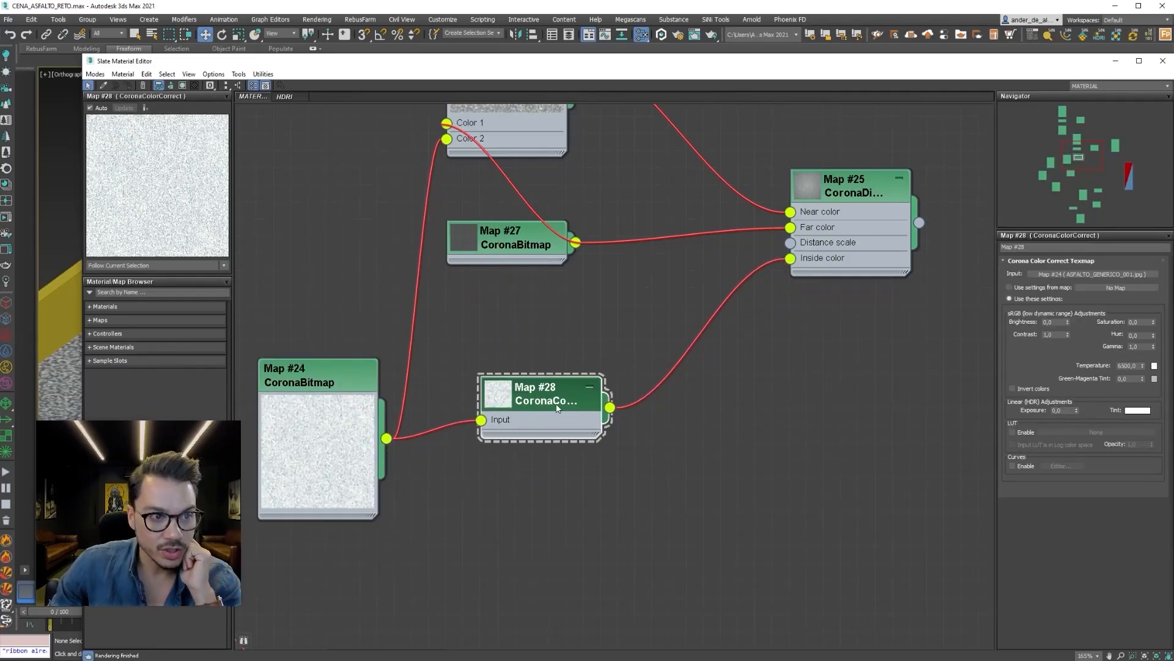
pyautogui.click(1140, 411)
pyautogui.click(731, 241)
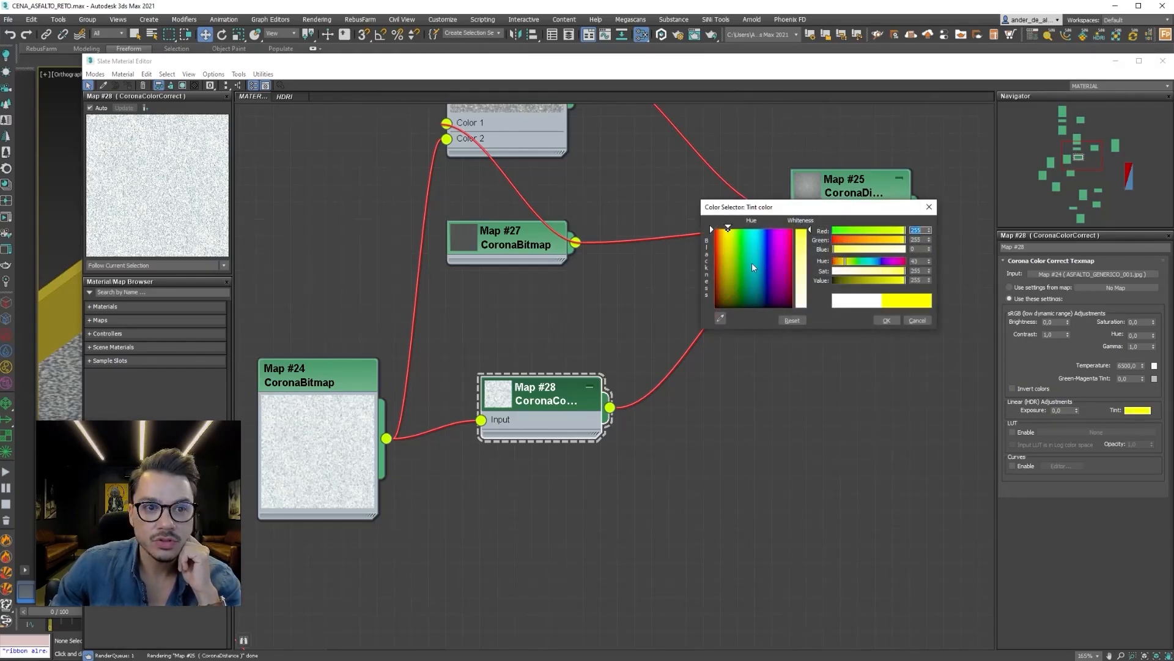
pyautogui.click(886, 320)
# Replace the original group's connection to the Composite map's Layer 1 with the duplicated CoronaDistance map.
pyautogui.moveTo(611, 379); pyautogui.dragTo(656, 477, button='middle')
pyautogui.scroll(-1, 655, 477)
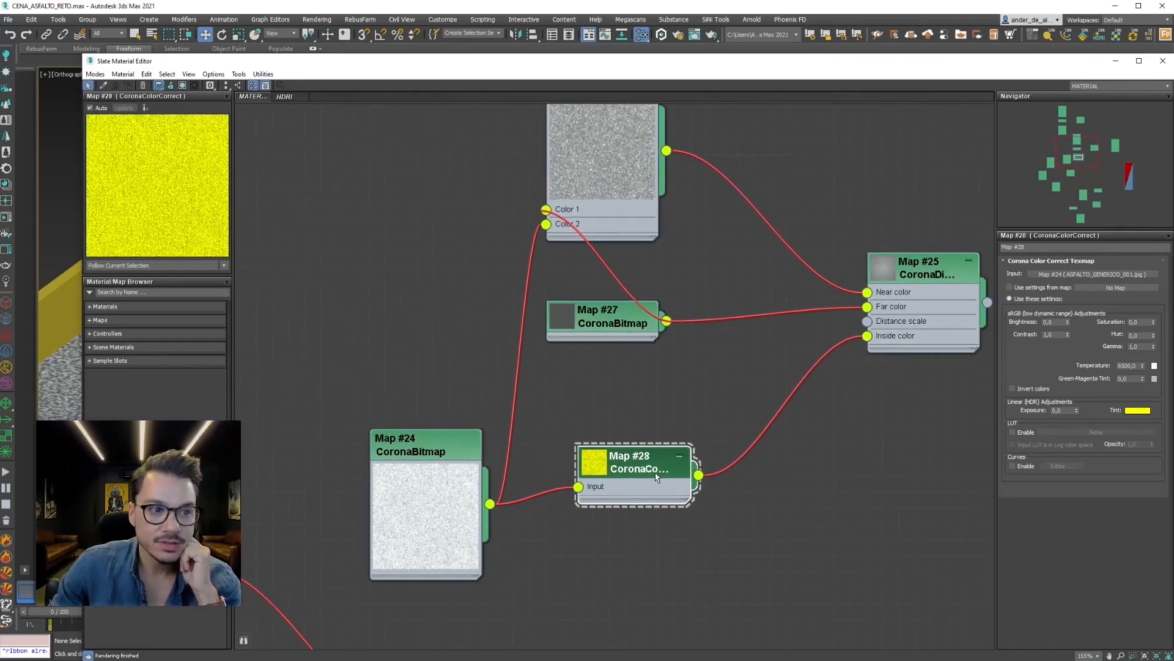
pyautogui.moveTo(822, 486); pyautogui.dragTo(805, 536, button='middle')
pyautogui.scroll(-2, 698, 491)
pyautogui.moveTo(596, 536); pyautogui.dragTo(400, 491, button='middle')
pyautogui.moveTo(771, 410); pyautogui.dragTo(740, 549, button='middle')
pyautogui.click(825, 419)
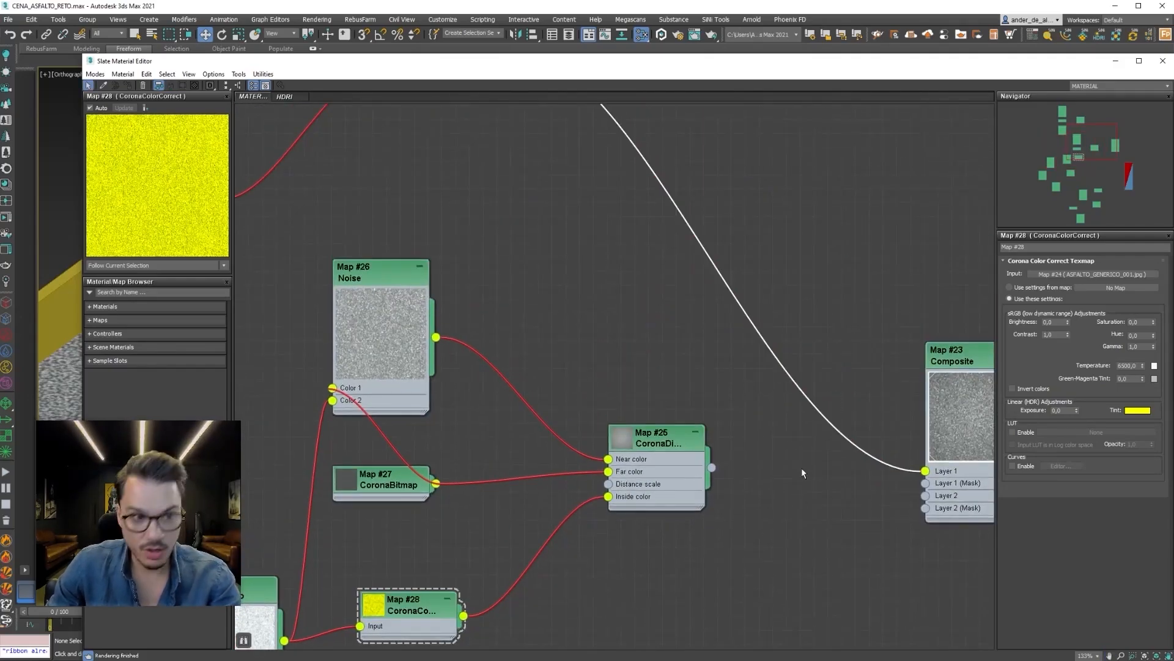
pyautogui.press('Delete')
pyautogui.moveTo(711, 468); pyautogui.dragTo(925, 470)
# Check the yellow-tinted stripes in the interactive Corona render and minimize the render window.
pyautogui.click(7, 217)
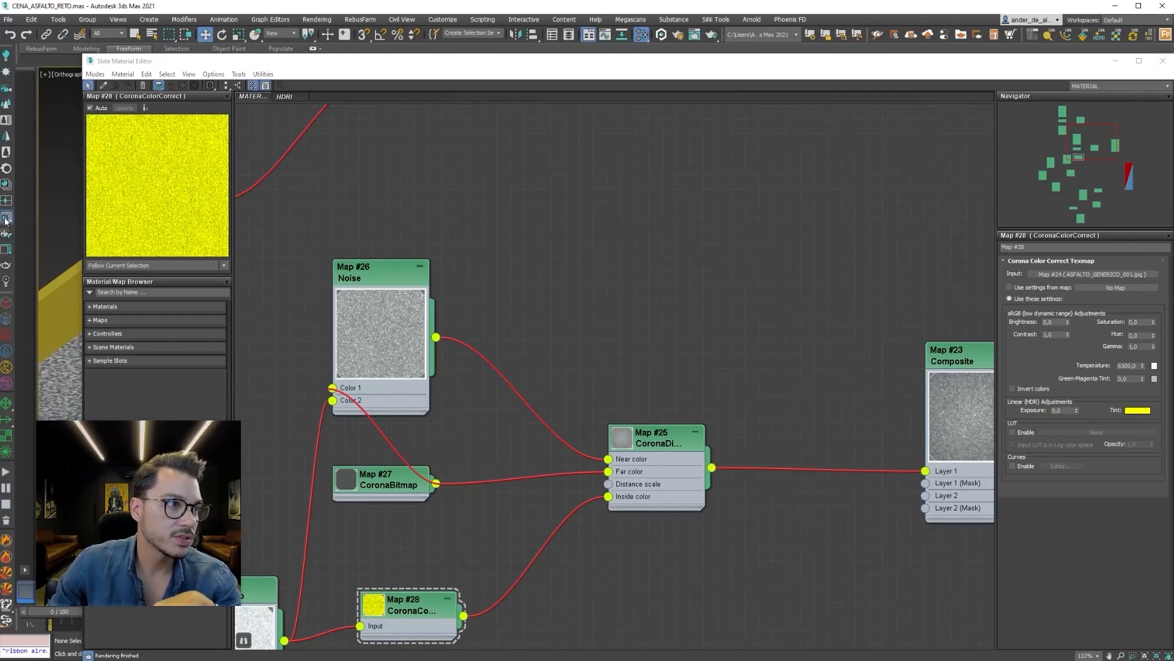
pyautogui.scroll(2, 459, 370)
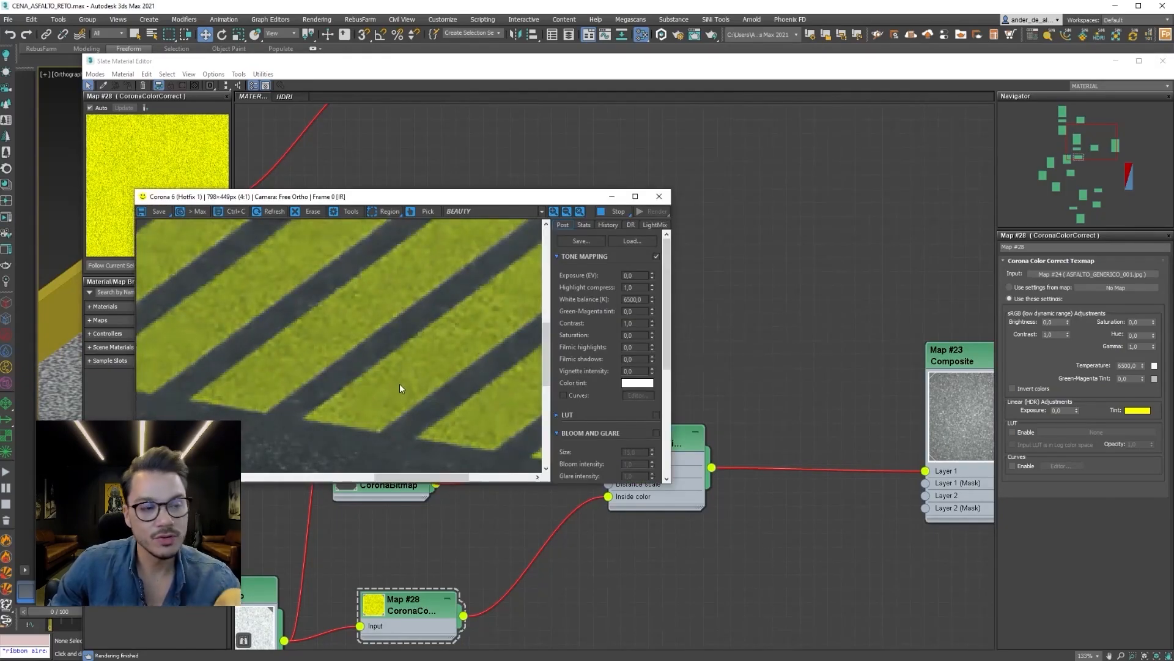
pyautogui.scroll(-2, 400, 388)
pyautogui.click(612, 196)
# Reconnect the original CoronaDistance map to the Composite map's Layer 1 and connect the duplicated CoronaDistance map to Layer 2.
pyautogui.moveTo(784, 391); pyautogui.dragTo(746, 457, button='middle')
pyautogui.scroll(-1, 747, 458)
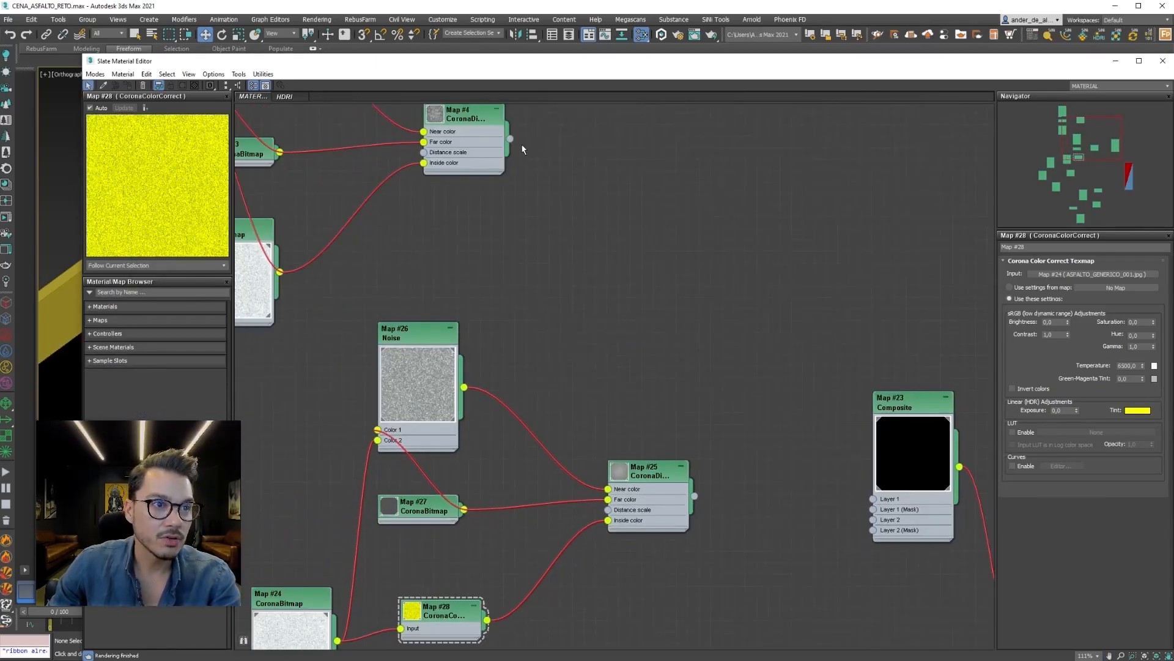
pyautogui.moveTo(510, 140); pyautogui.dragTo(874, 499)
pyautogui.scroll(2, 742, 424)
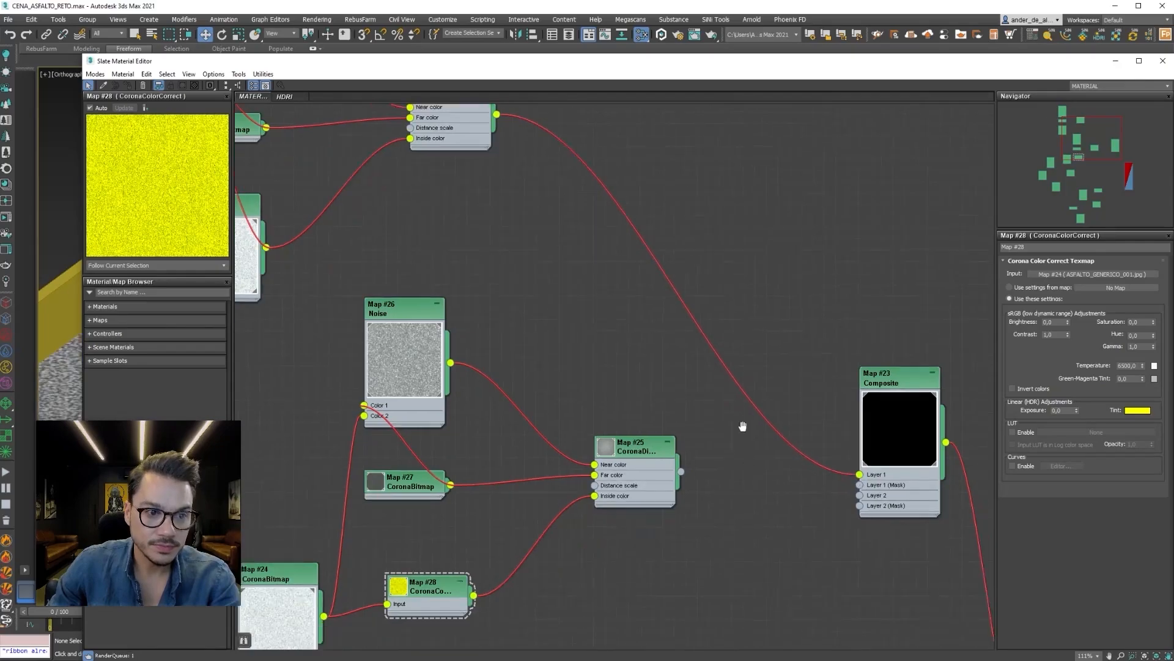
pyautogui.moveTo(653, 326); pyautogui.dragTo(884, 355)
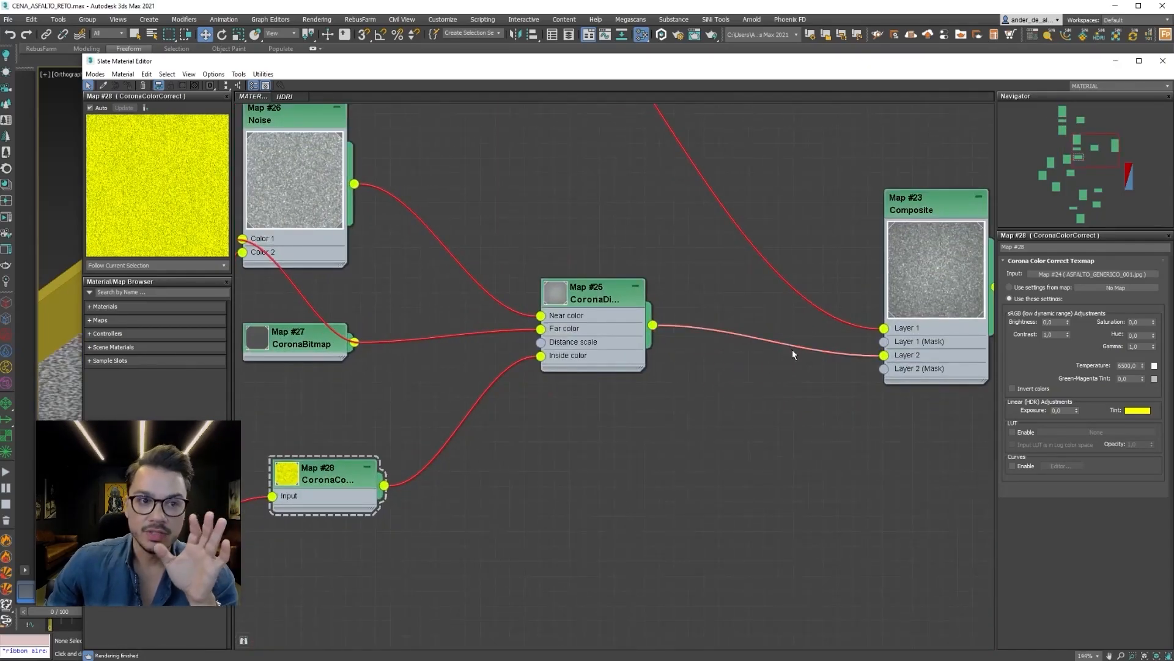
# Compare the Distance from objects in the parameters of the duplicated and original CoronaDistance maps.
pyautogui.doubleClick(590, 304)
pyautogui.moveTo(652, 255); pyautogui.dragTo(731, 589, button='middle')
pyautogui.scroll(-2, 731, 589)
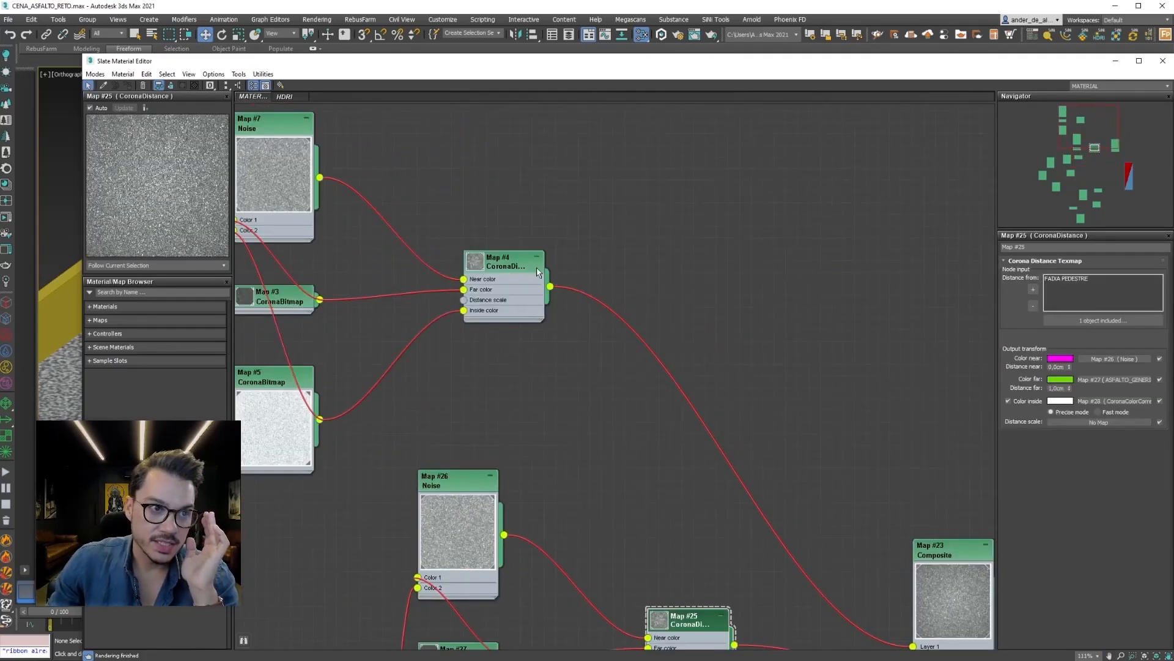
pyautogui.doubleClick(523, 265)
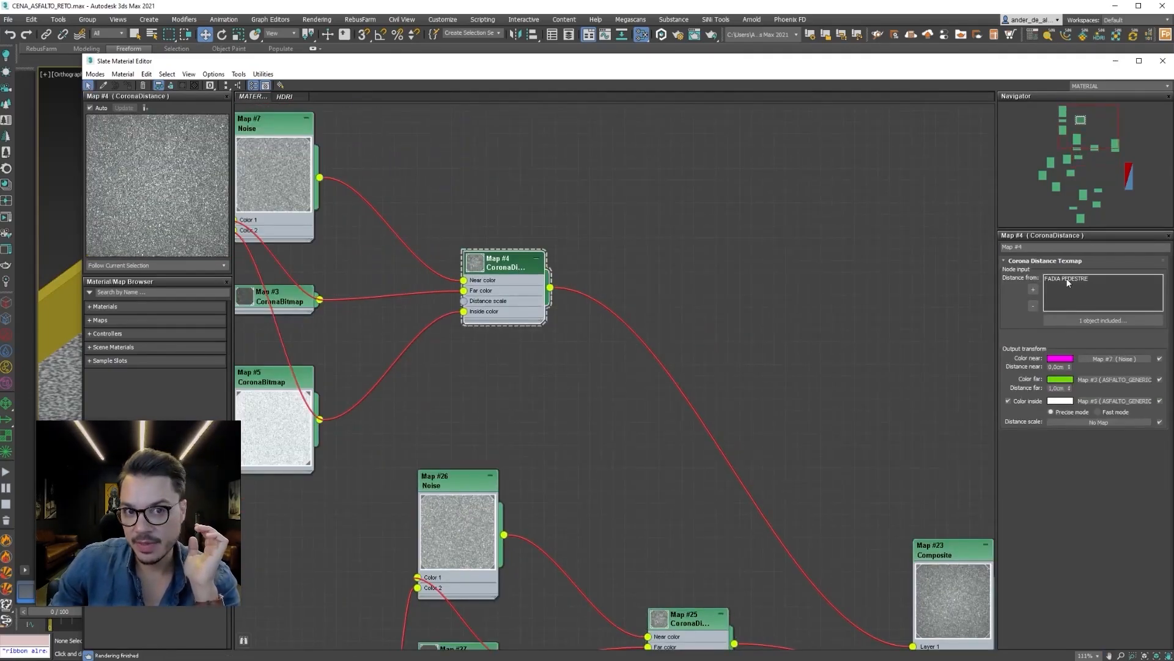
pyautogui.moveTo(324, 498); pyautogui.dragTo(464, 380, button='middle')
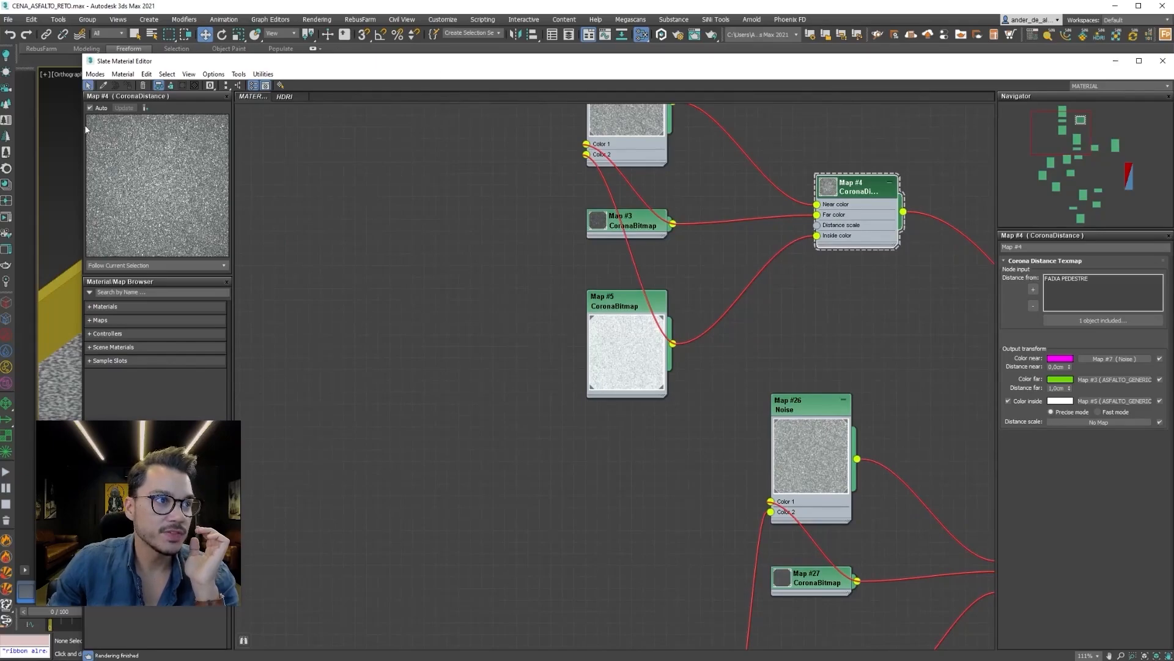
# Uncover the viewport, rename the yellow lane marking object to FAIXAS AMARELAS and deselect it.
pyautogui.moveTo(80, 146); pyautogui.dragTo(628, 146)
pyautogui.click(397, 414)
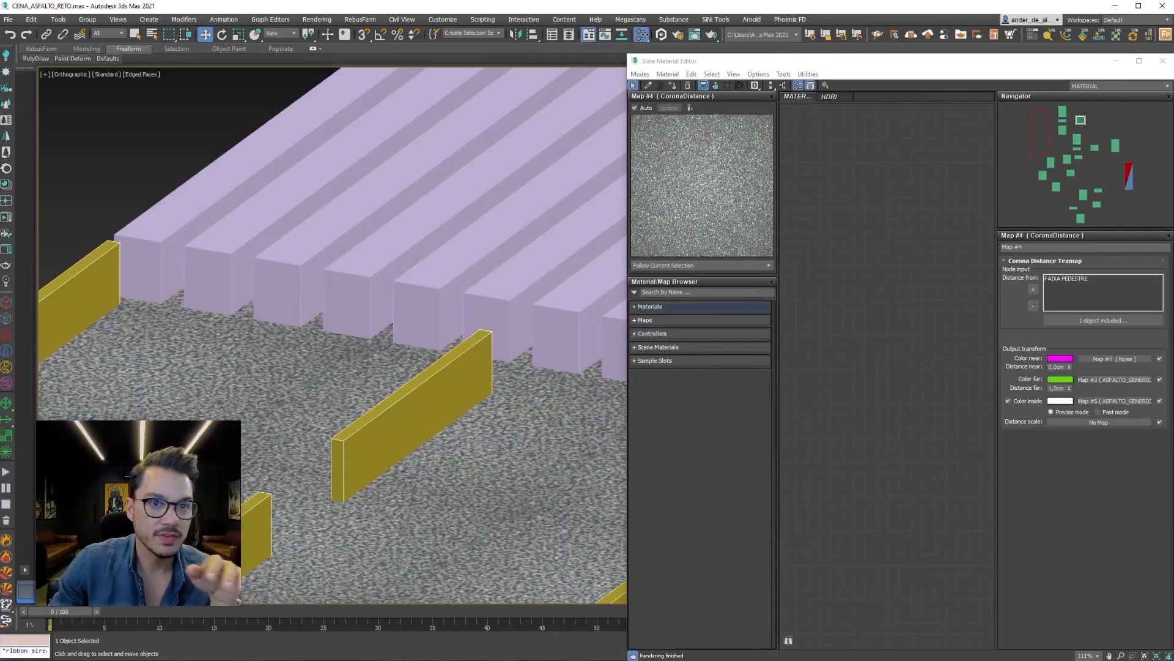
pyautogui.click(1116, 61)
pyautogui.write('FAIXAS AMARELAS')
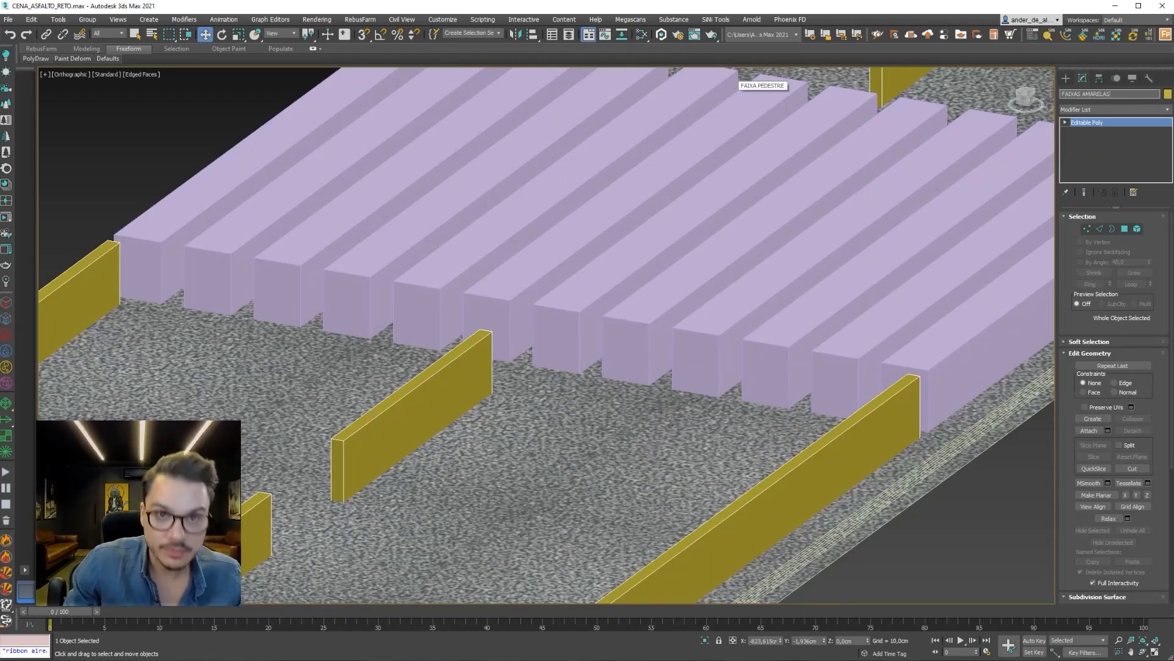
pyautogui.click(149, 126)
# In the duplicated CoronaDistance map, replace FAIXA PEDESTRE with FAIXAS AMARELAS in the Distance from list.
pyautogui.press('m')
pyautogui.moveTo(624, 247); pyautogui.dragTo(91, 248)
pyautogui.moveTo(887, 201); pyautogui.dragTo(703, 334, button='middle')
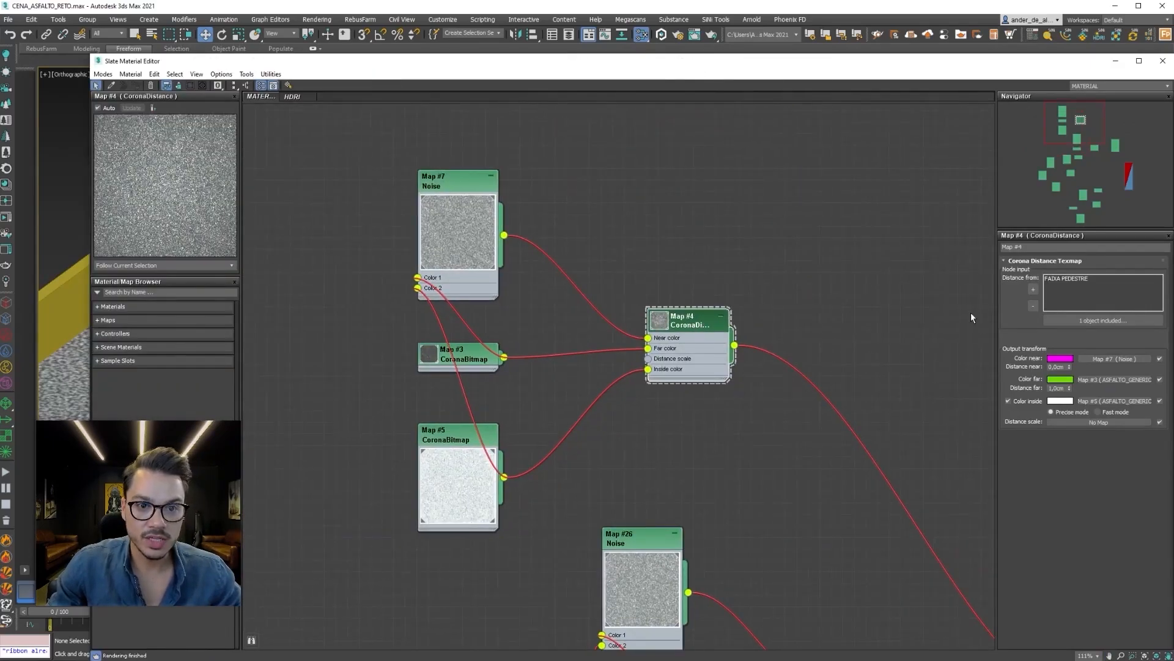
pyautogui.moveTo(807, 499); pyautogui.dragTo(868, 166, button='middle')
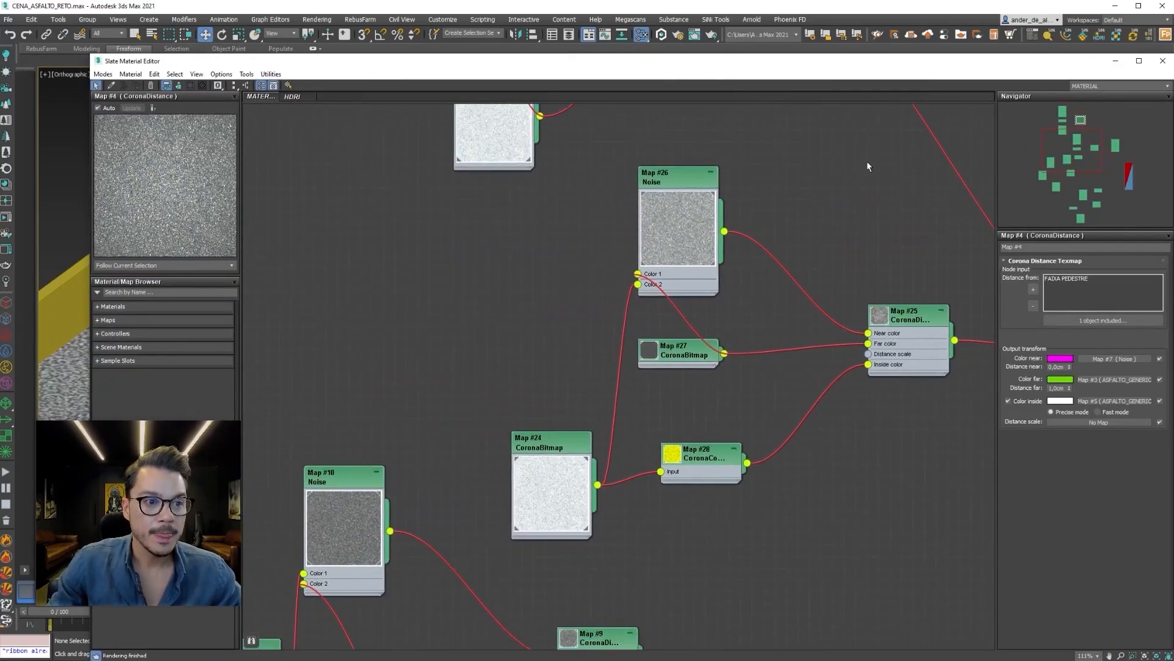
pyautogui.moveTo(937, 317); pyautogui.dragTo(668, 397, button='middle')
pyautogui.doubleClick(647, 400)
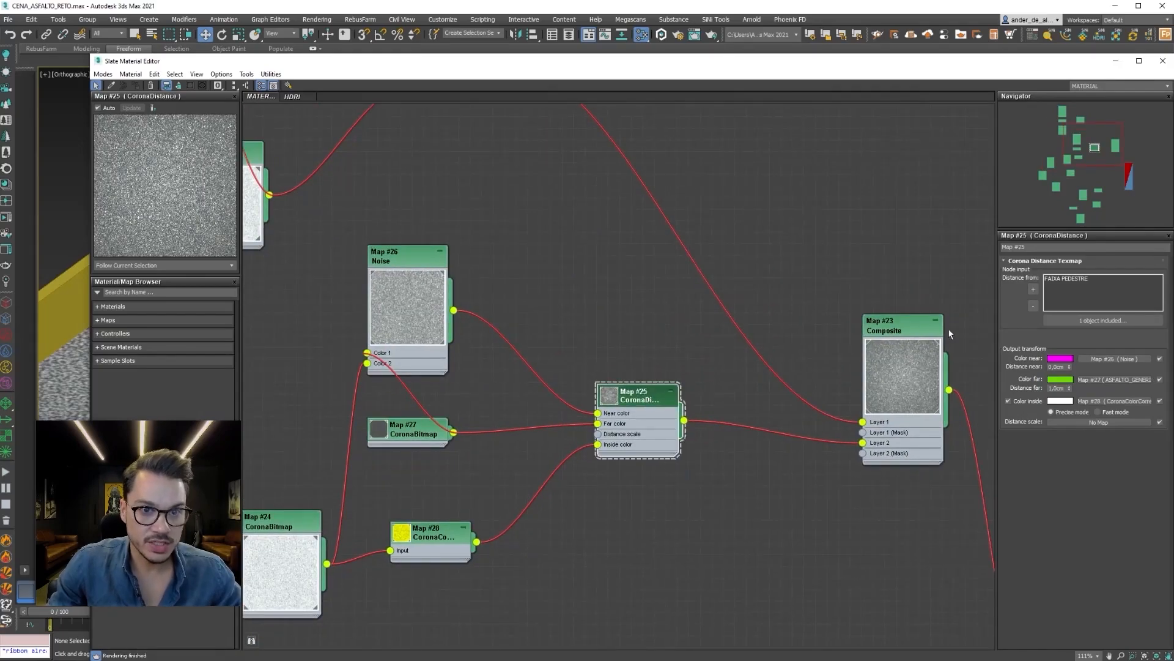
pyautogui.click(1067, 281)
pyautogui.click(1033, 306)
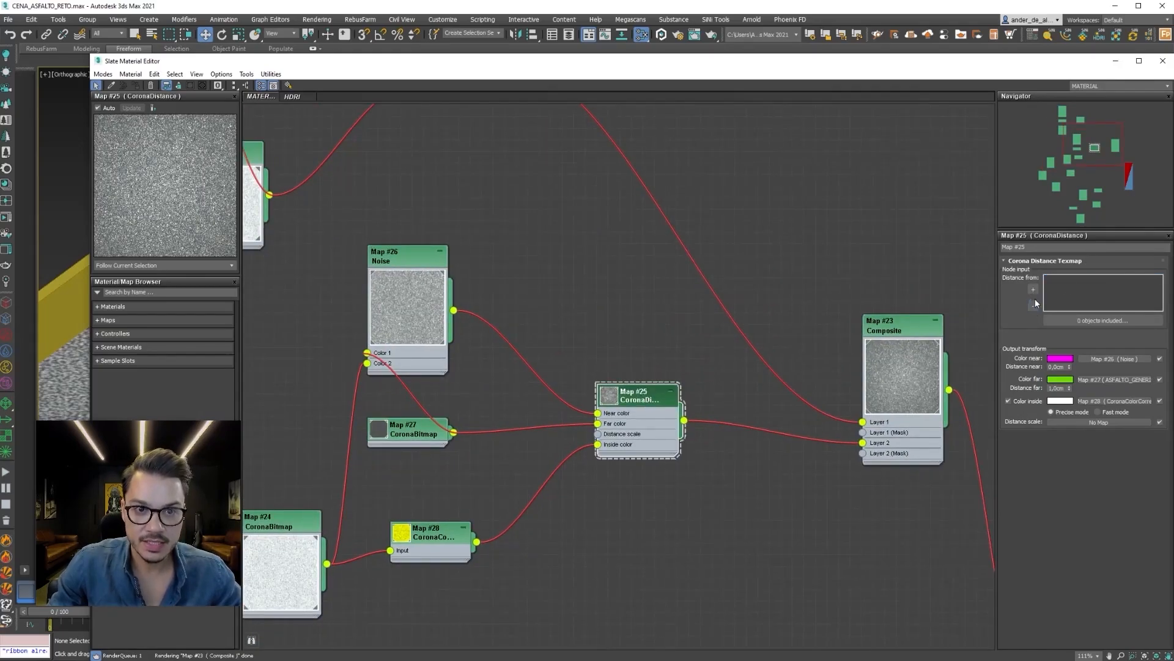
pyautogui.click(1035, 290)
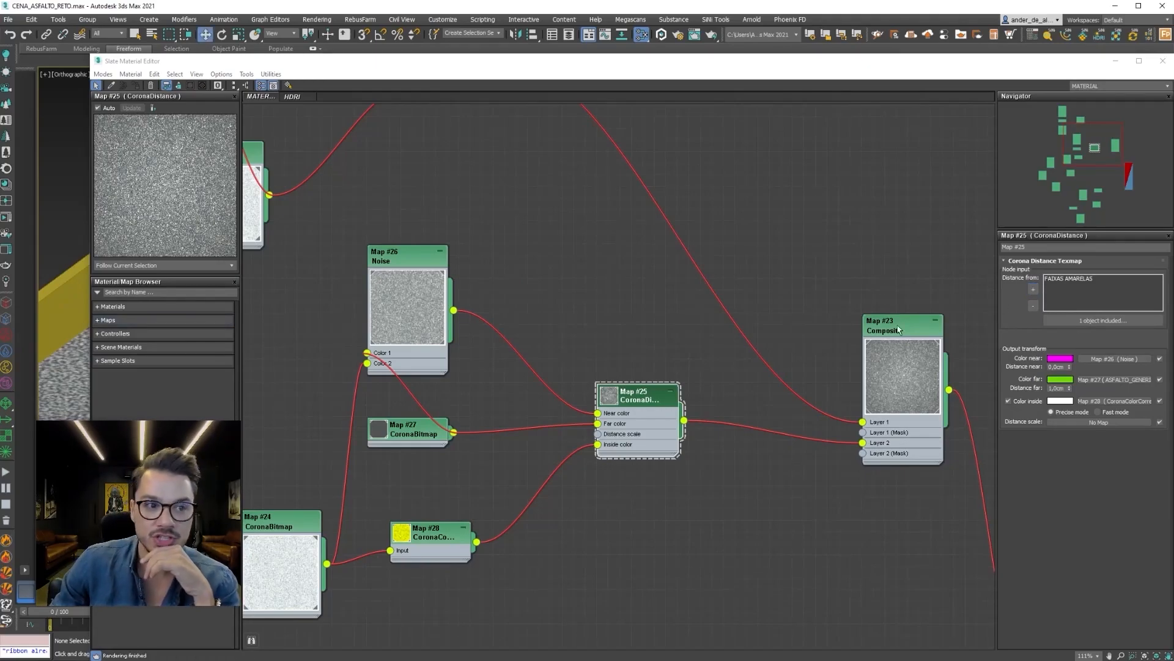
# Shift the original CoronaDistance group slightly and move the duplicated yellow group up beside the Composite map.
pyautogui.moveTo(870, 267); pyautogui.dragTo(762, 450, button='middle')
pyautogui.scroll(-3, 762, 450)
pyautogui.moveTo(727, 395); pyautogui.dragTo(849, 254, button='middle')
pyautogui.moveTo(585, 139)
pyautogui.mouseDown()
pyautogui.moveTo(757, 121)
pyautogui.moveTo(591, 127)
pyautogui.mouseUp()
pyautogui.moveTo(685, 255); pyautogui.dragTo(724, 221, button='middle')
pyautogui.moveTo(759, 366); pyautogui.dragTo(742, 317)
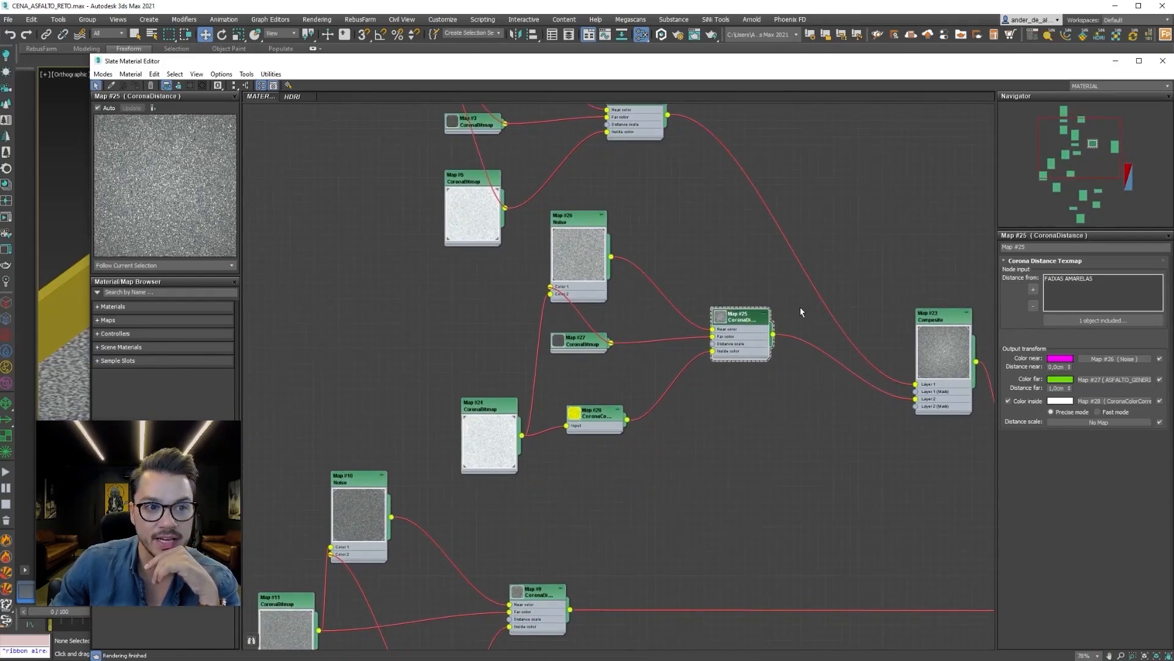
pyautogui.rightClick(1089, 271)
pyautogui.click(857, 435)
pyautogui.moveTo(857, 433); pyautogui.dragTo(790, 464, button='middle')
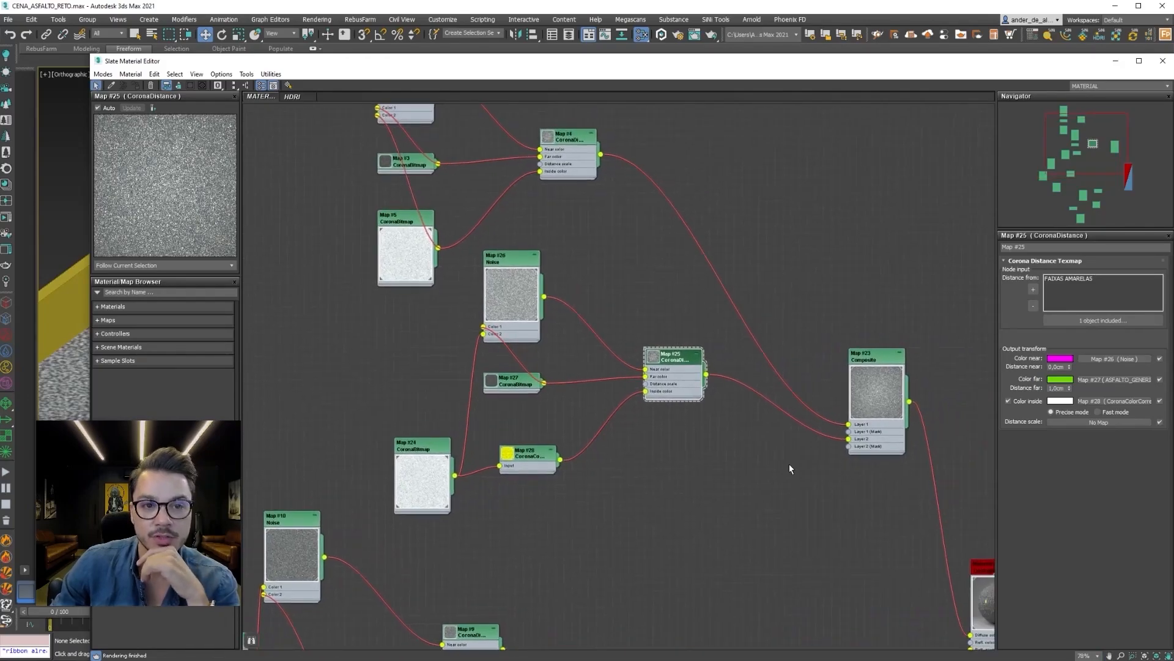
# Show the Composite map's layer parameters, check the diffuse result in an interactive render of the road and stop rendering.
pyautogui.scroll(2, 823, 430)
pyautogui.click(881, 352)
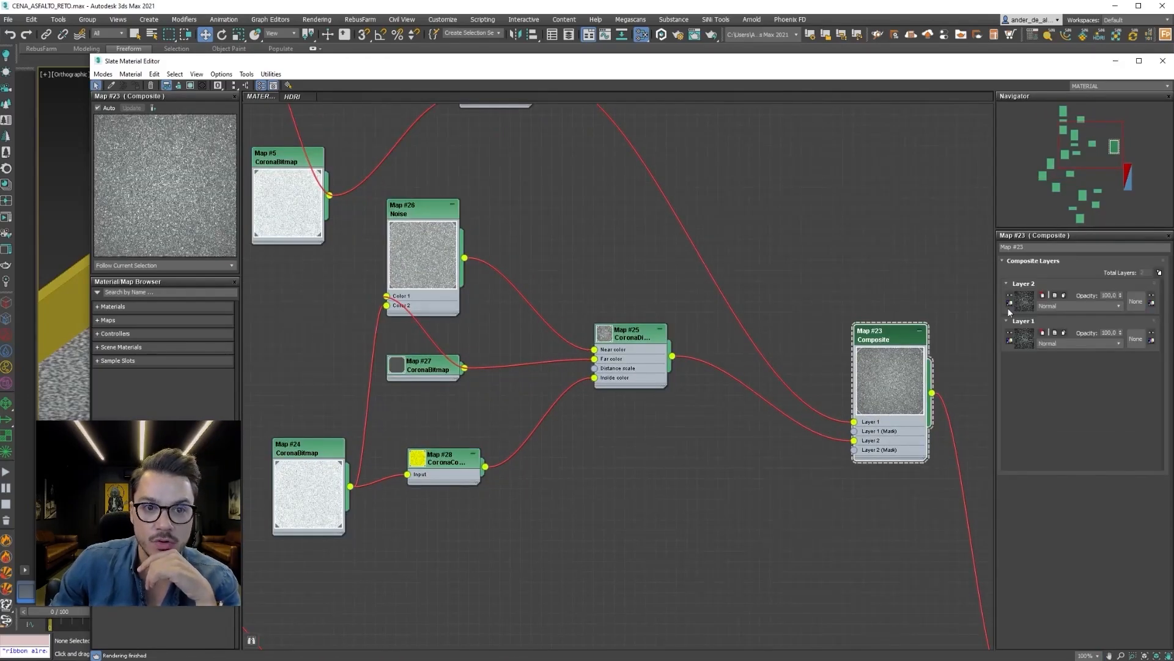
pyautogui.click(52, 217)
pyautogui.click(6, 232)
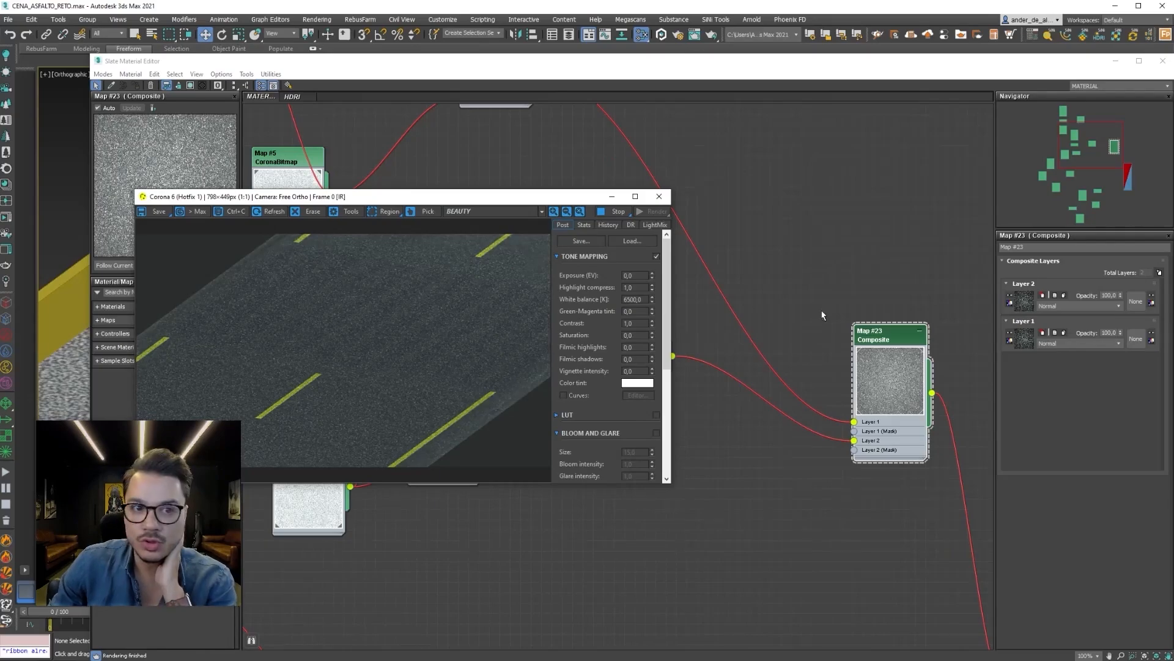
pyautogui.click(889, 340)
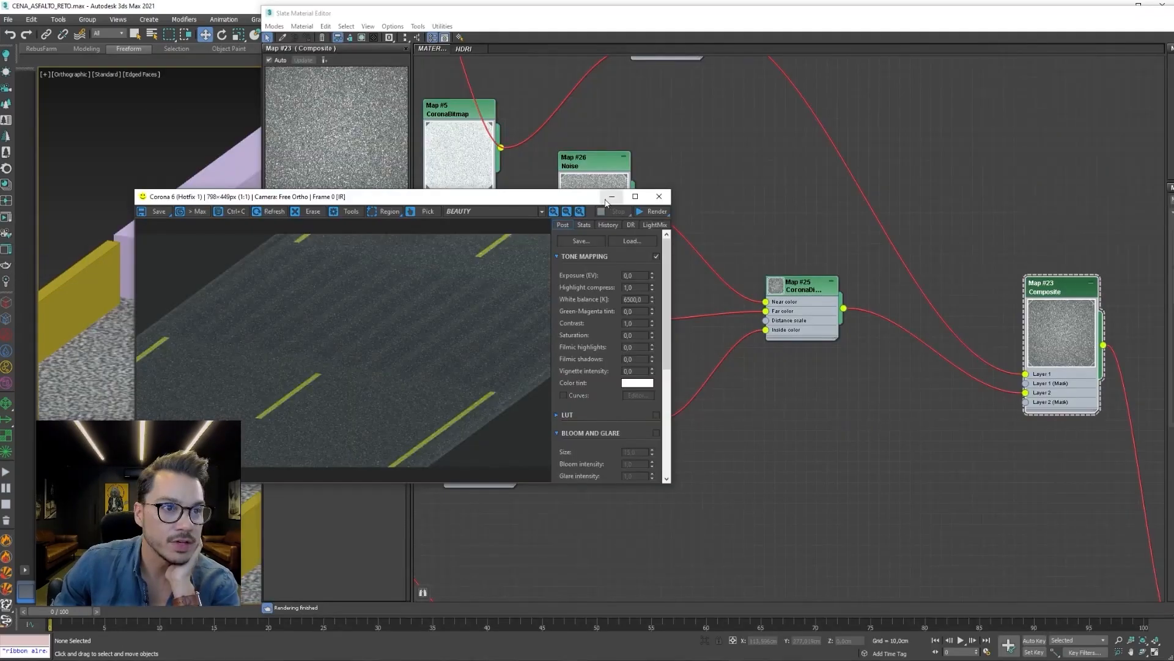
pyautogui.click(723, 217)
pyautogui.press('z')
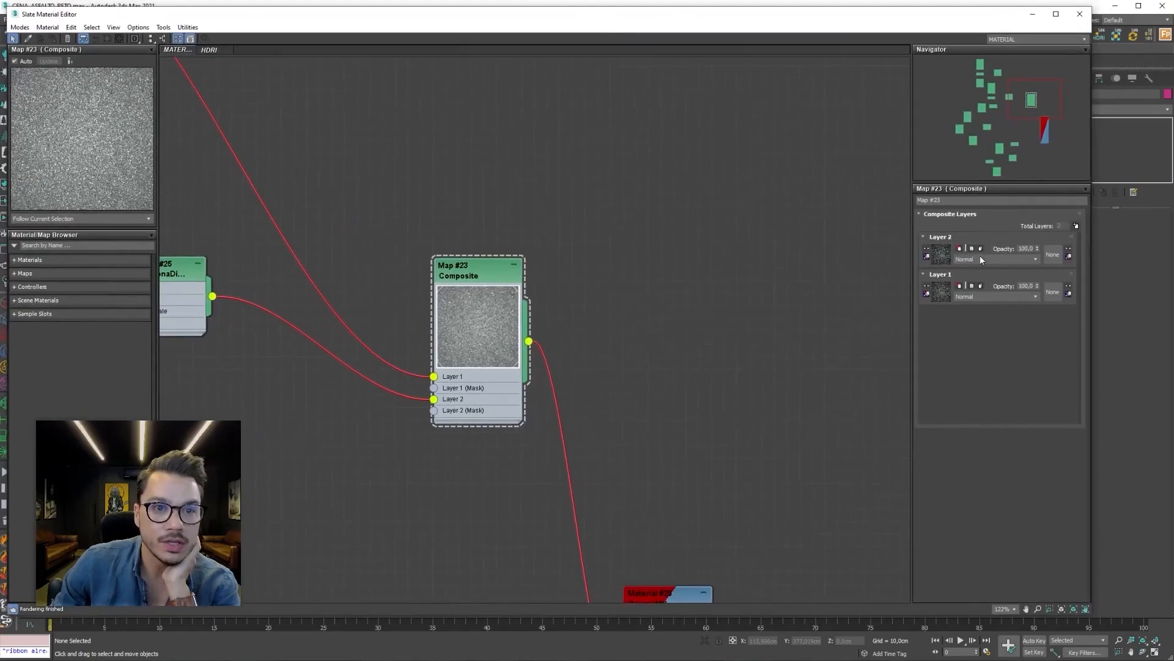
# Review the duplicated CoronaDistance map's parameters and set the Composite map's Layer 2 blending mode to Lighten.
pyautogui.click(506, 281)
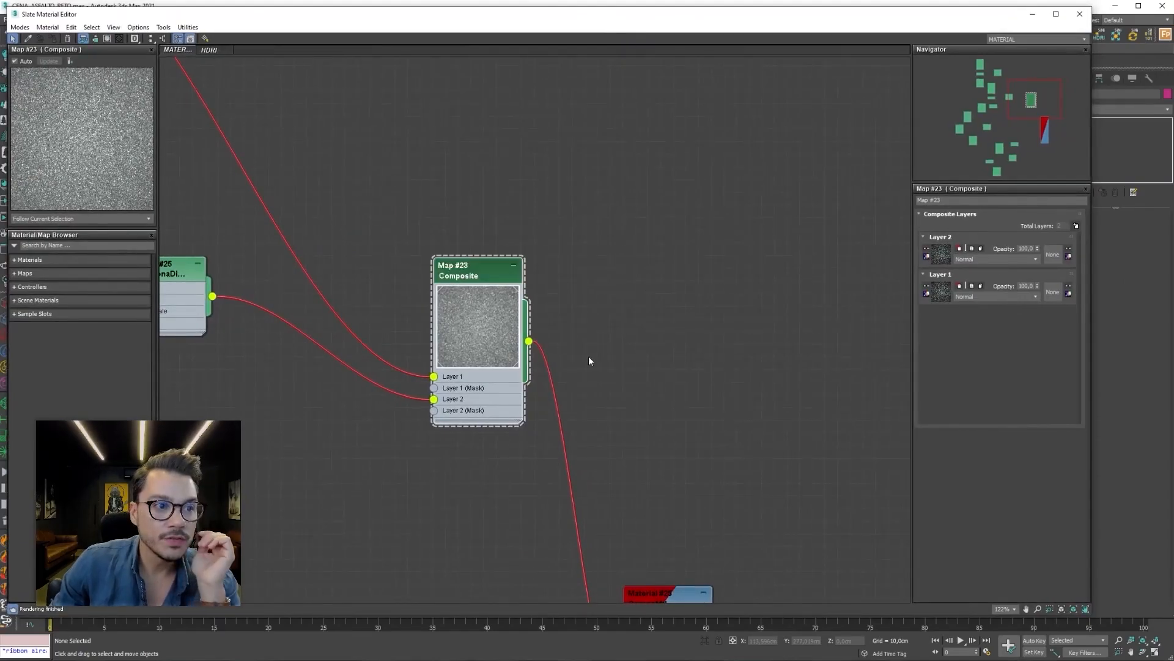
pyautogui.moveTo(612, 489); pyautogui.dragTo(816, 186, button='middle')
pyautogui.moveTo(631, 227); pyautogui.dragTo(737, 481, button='middle')
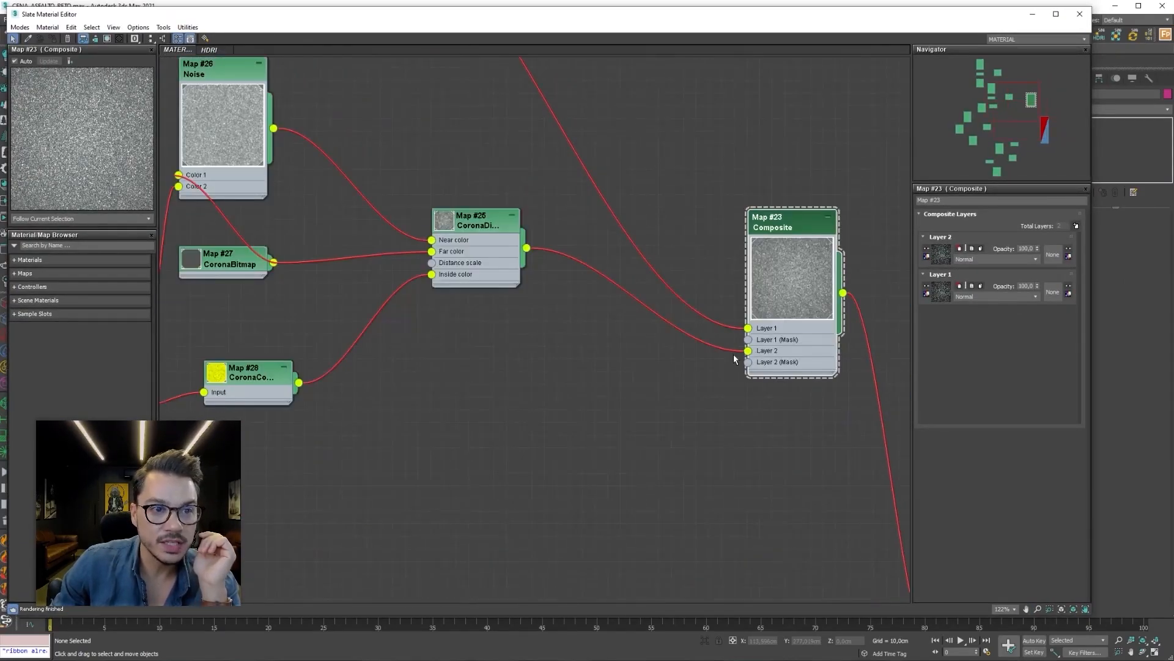
pyautogui.doubleClick(462, 226)
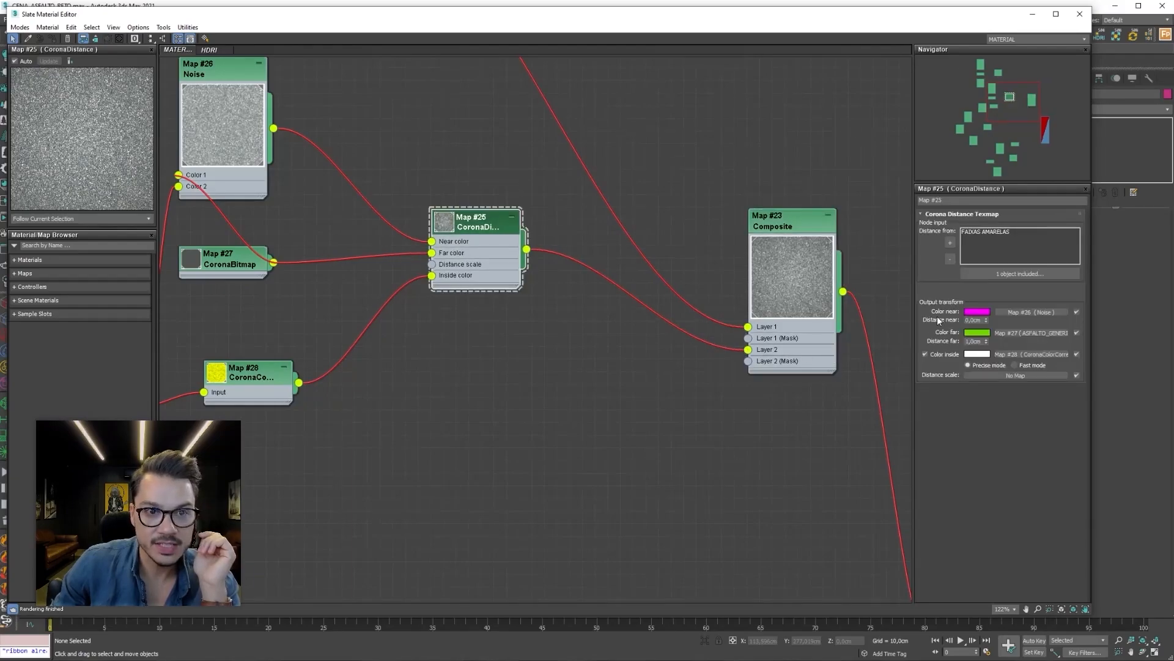
pyautogui.doubleClick(818, 246)
pyautogui.click(986, 258)
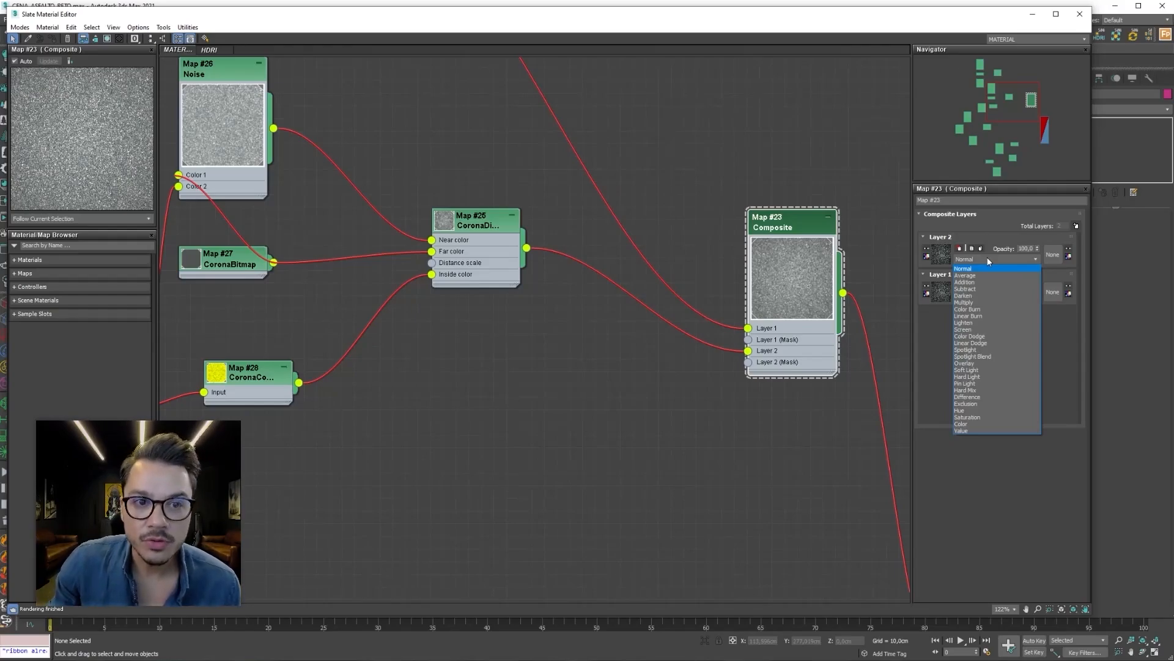
pyautogui.click(979, 323)
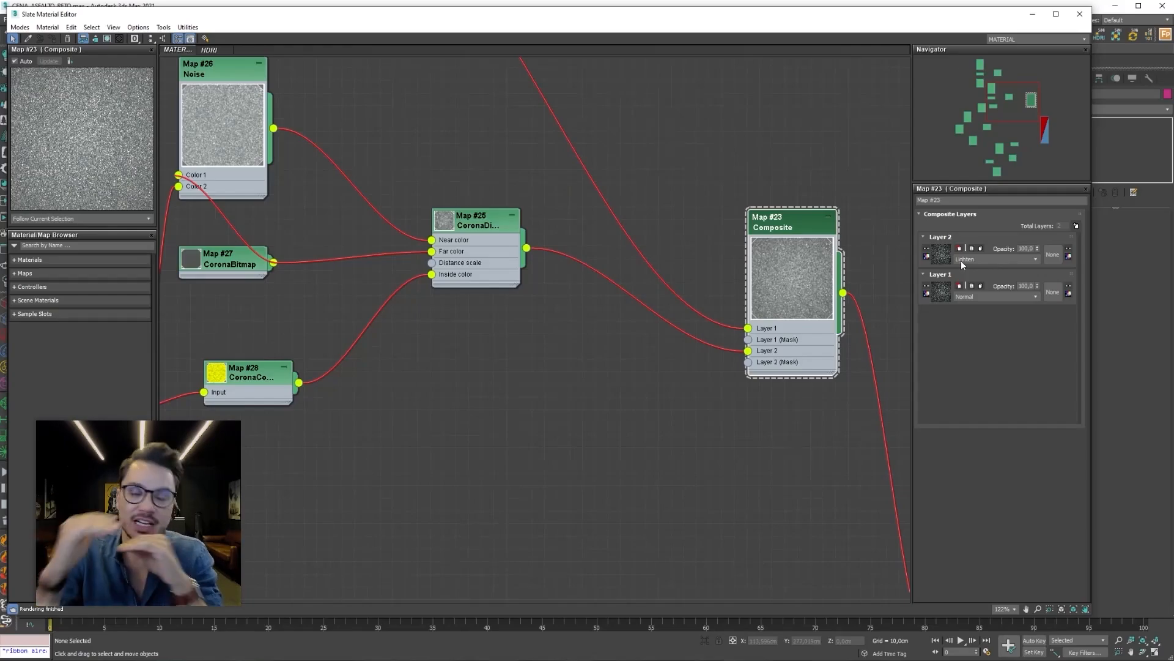
# Uncover the viewport, check the crosswalk and yellow lane markings together in an interactive render, and stop it.
pyautogui.moveTo(6, 184); pyautogui.dragTo(623, 199)
pyautogui.moveTo(322, 231); pyautogui.dragTo(200, 245, button='middle')
pyautogui.scroll(-4, 200, 246)
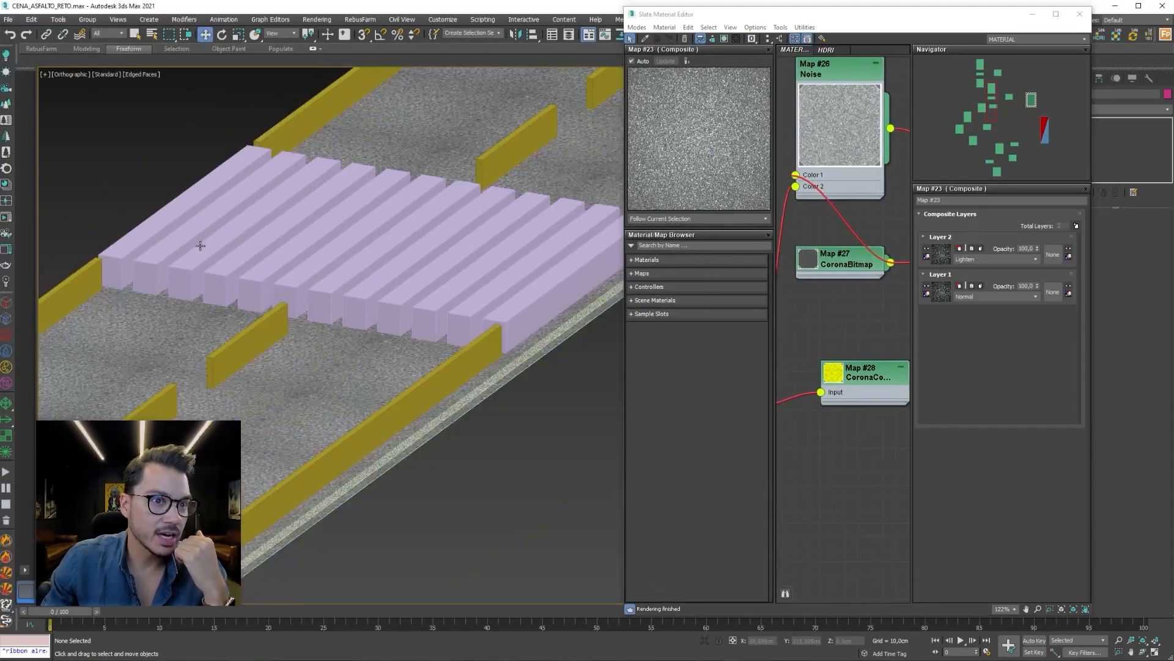
pyautogui.click(7, 229)
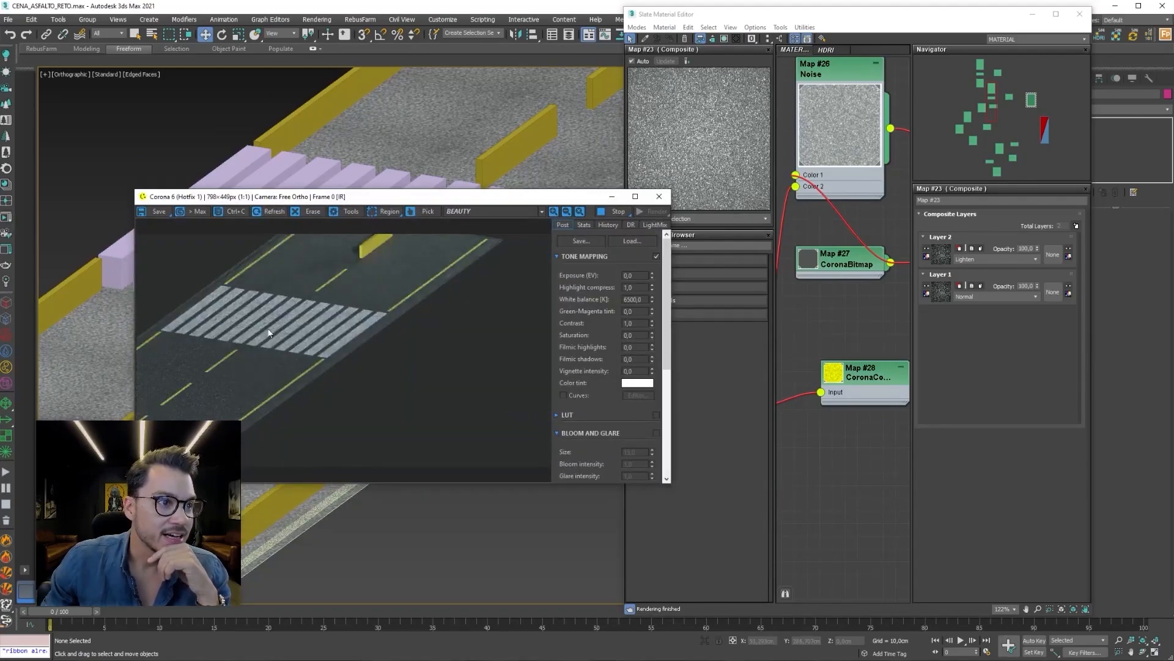
pyautogui.moveTo(466, 206); pyautogui.dragTo(772, 230)
pyautogui.scroll(5, 399, 194)
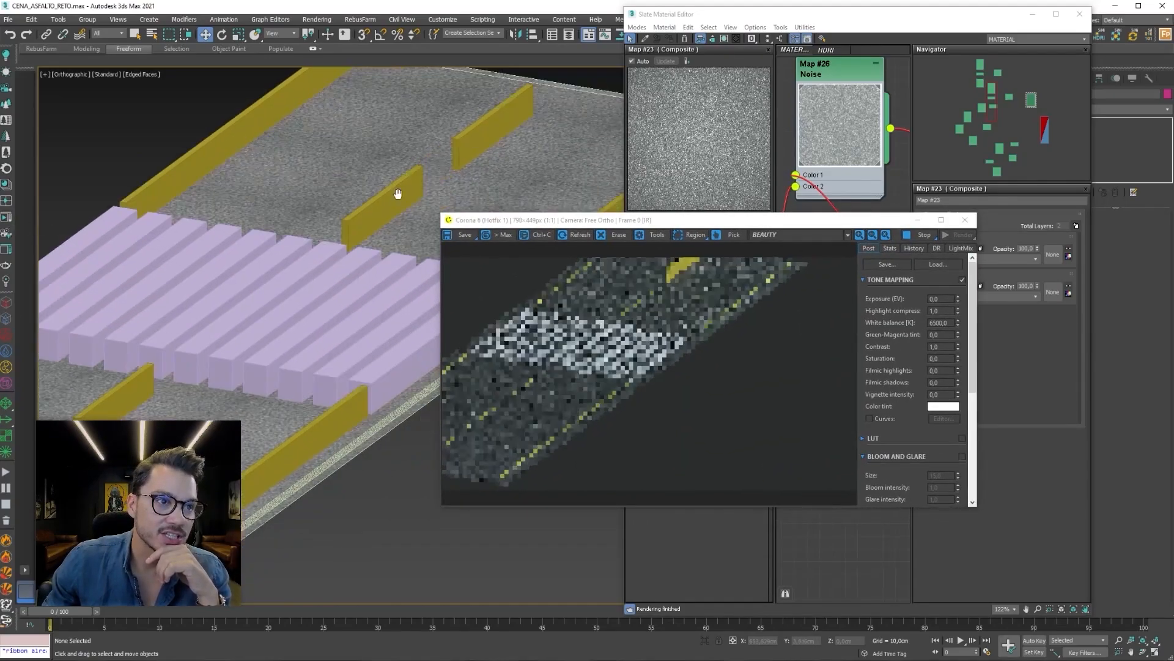
pyautogui.click(136, 148)
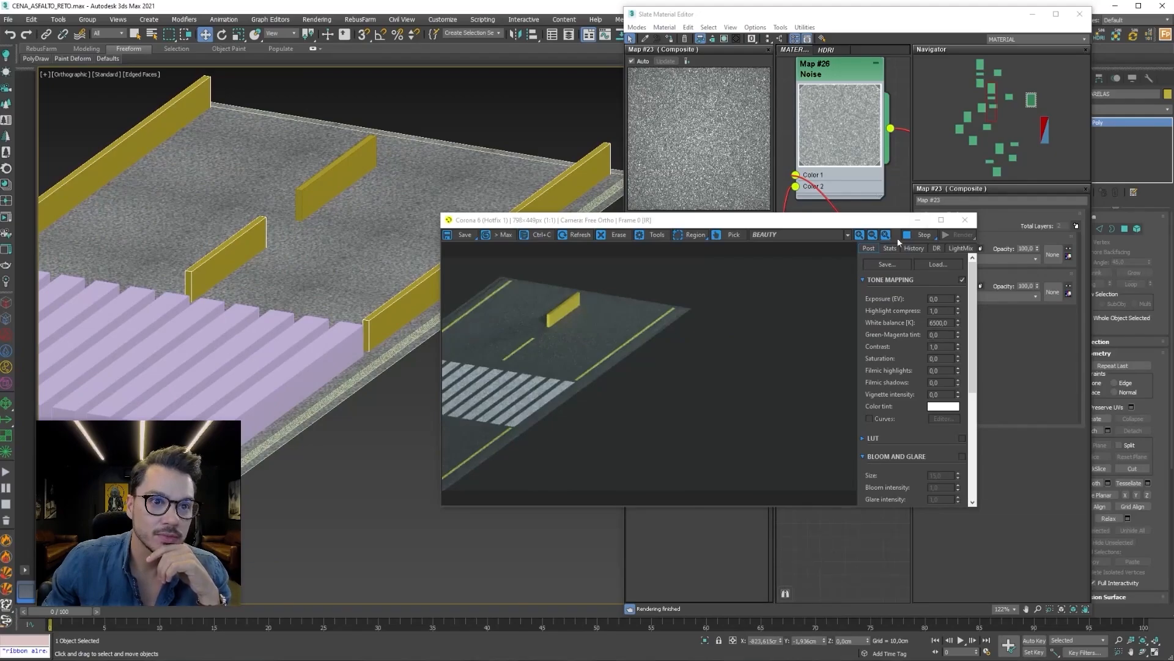
pyautogui.click(918, 234)
pyautogui.click(915, 220)
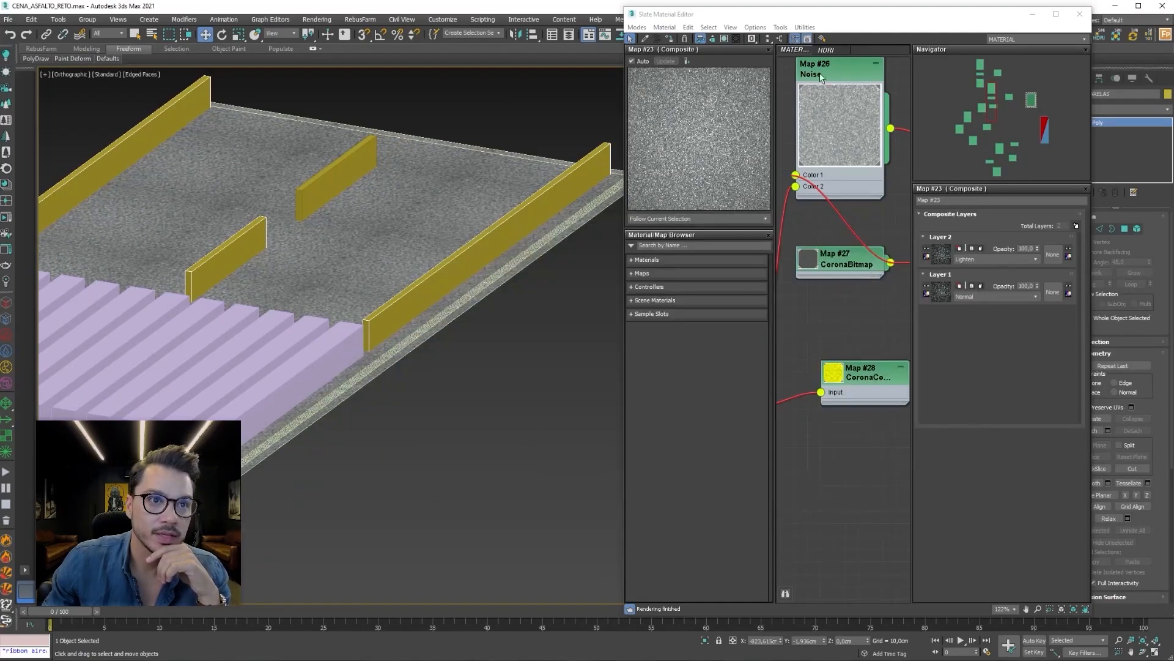
# Attach the separate yellow centre dash beyond the crosswalk to the FAIXAS AMARELAS object and deselect it.
pyautogui.click(439, 84)
pyautogui.click(331, 177)
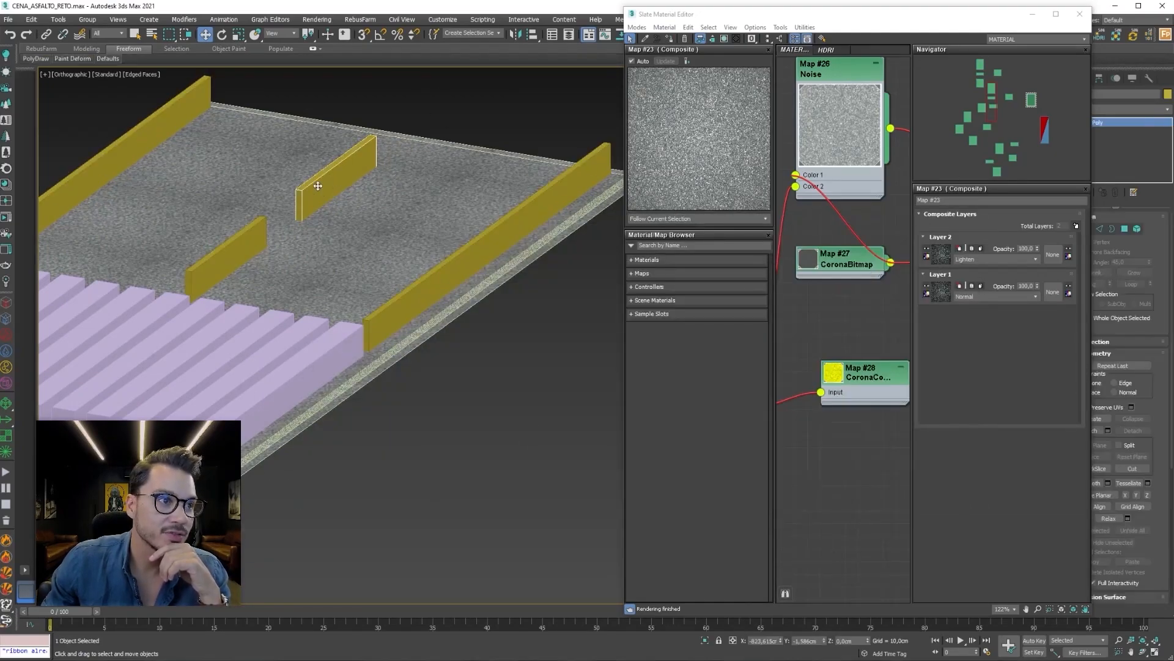
pyautogui.click(235, 246)
pyautogui.click(1032, 13)
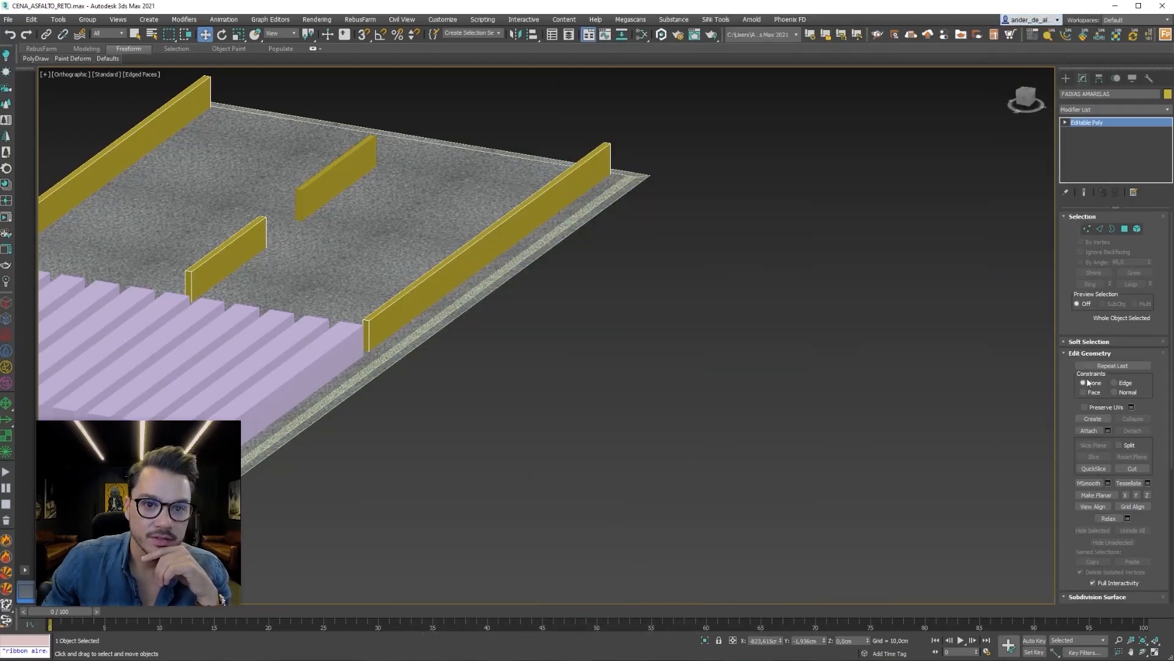
pyautogui.click(317, 181)
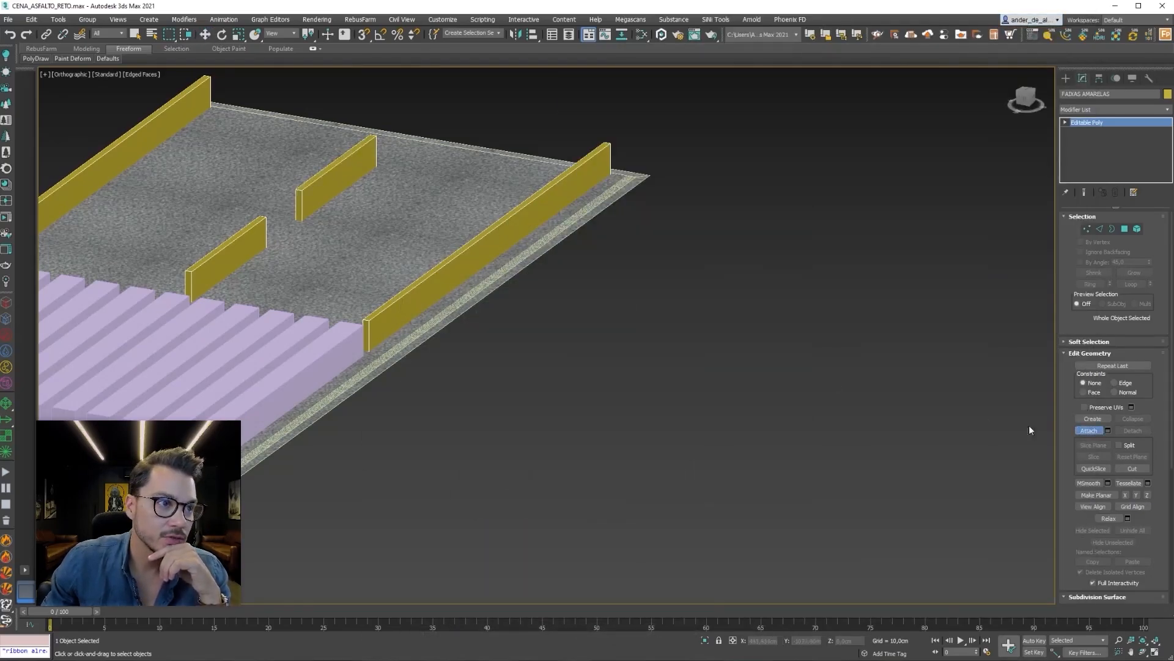
pyautogui.click(1096, 432)
pyautogui.press('w')
pyautogui.click(696, 404)
pyautogui.moveTo(697, 408); pyautogui.dragTo(829, 341, button='middle')
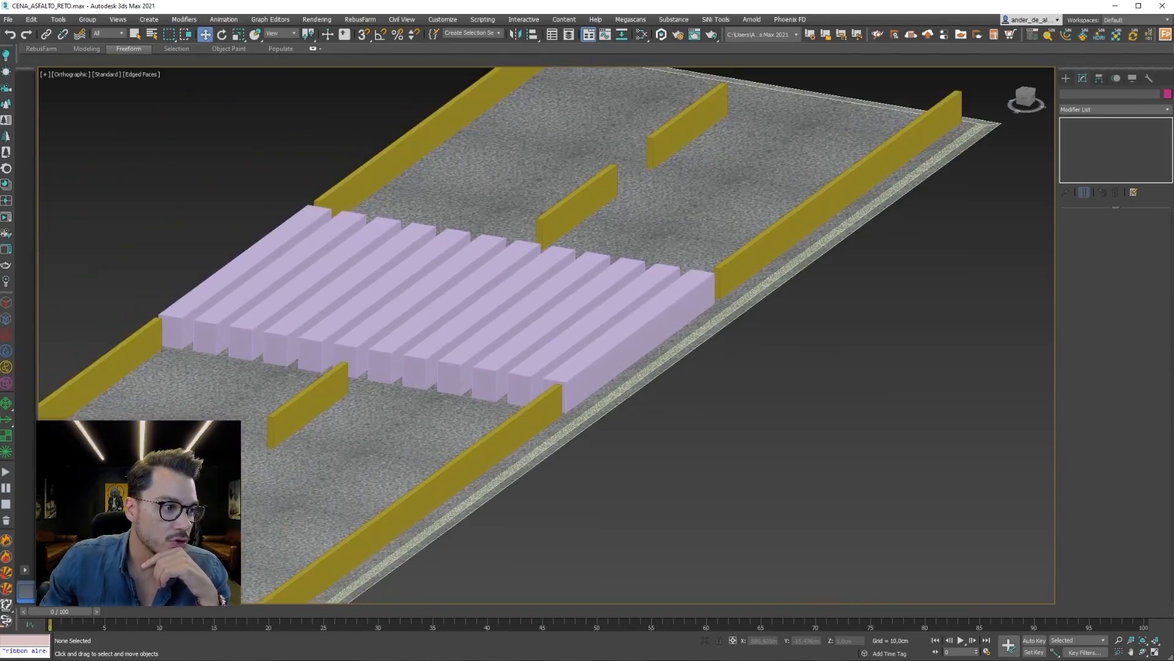
# Start an interactive render and view the crosswalk from a low perspective angle.
pyautogui.hotkey('alt', 'Tab')
pyautogui.click(961, 235)
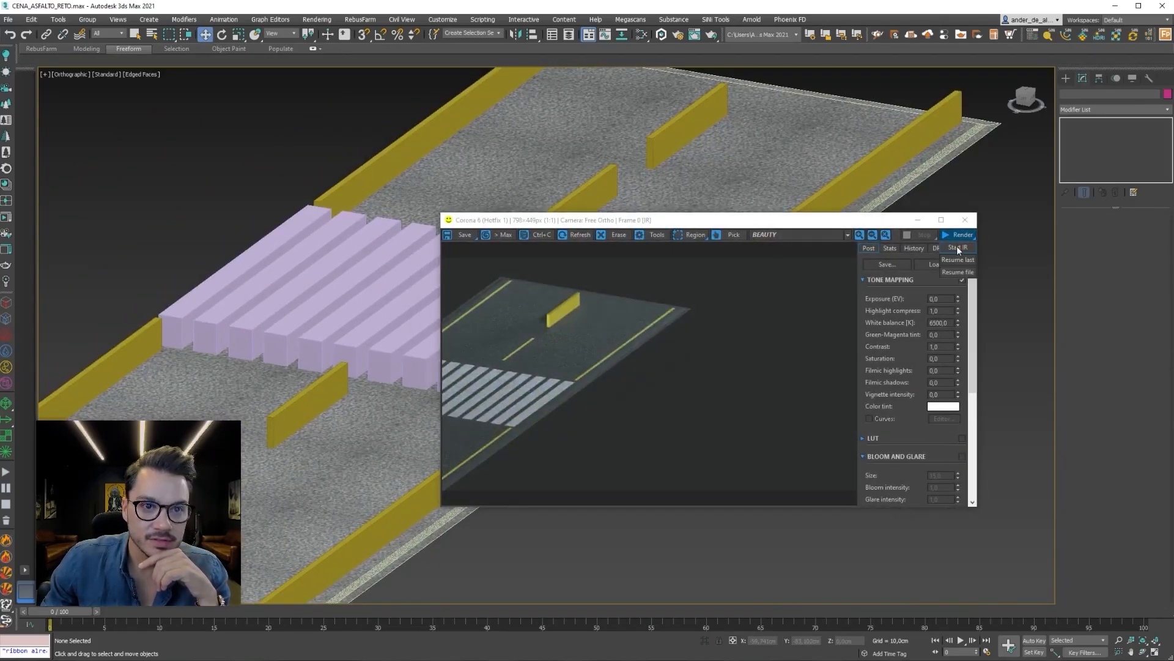
pyautogui.click(393, 346)
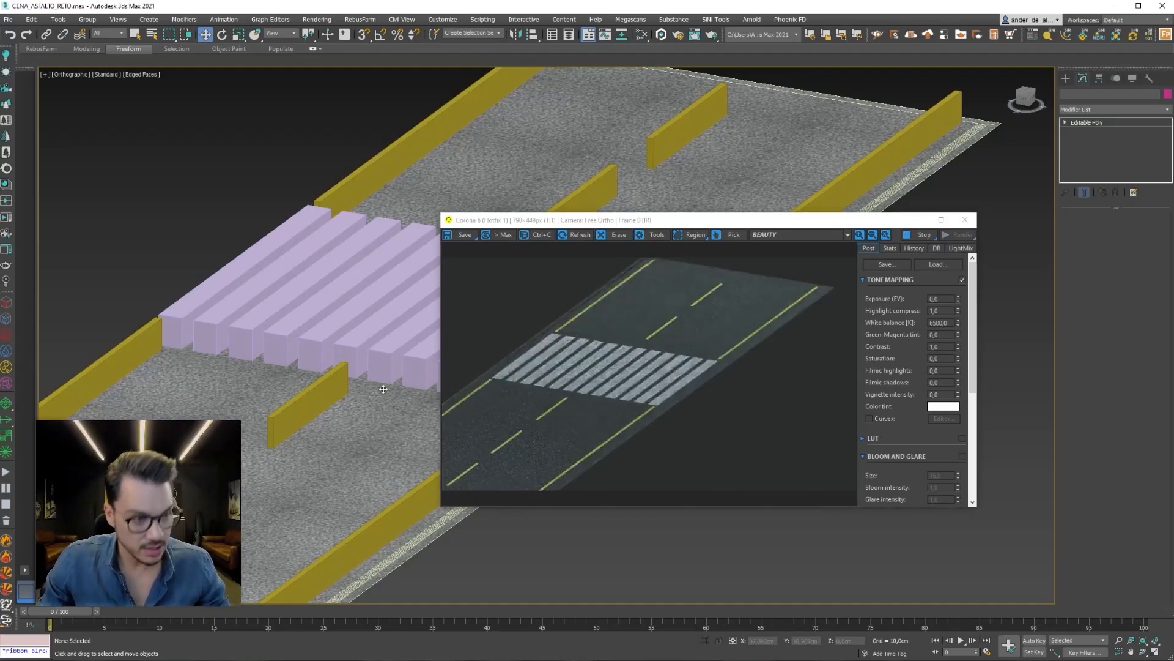
pyautogui.press('p')
pyautogui.keyDown('alt'); pyautogui.moveTo(385, 387); pyautogui.dragTo(285, 371, button='middle'); pyautogui.keyUp('alt')
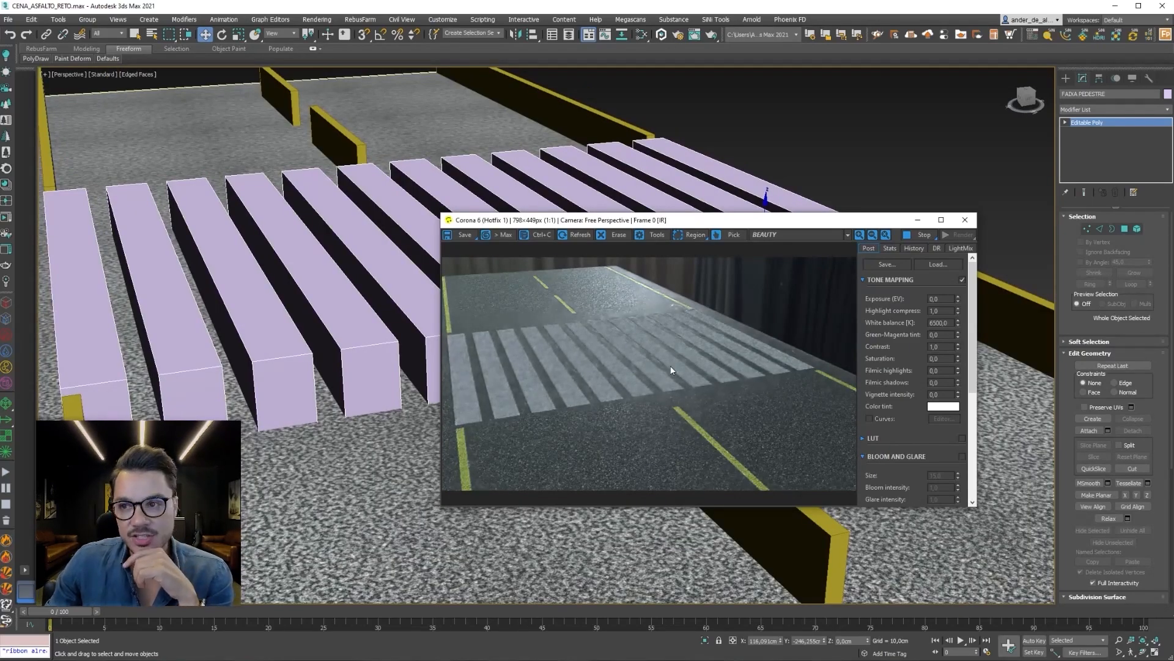
# Examine the yellow line and crosswalk paint texture up close in the render, then stop and minimize it.
pyautogui.scroll(3, 695, 430)
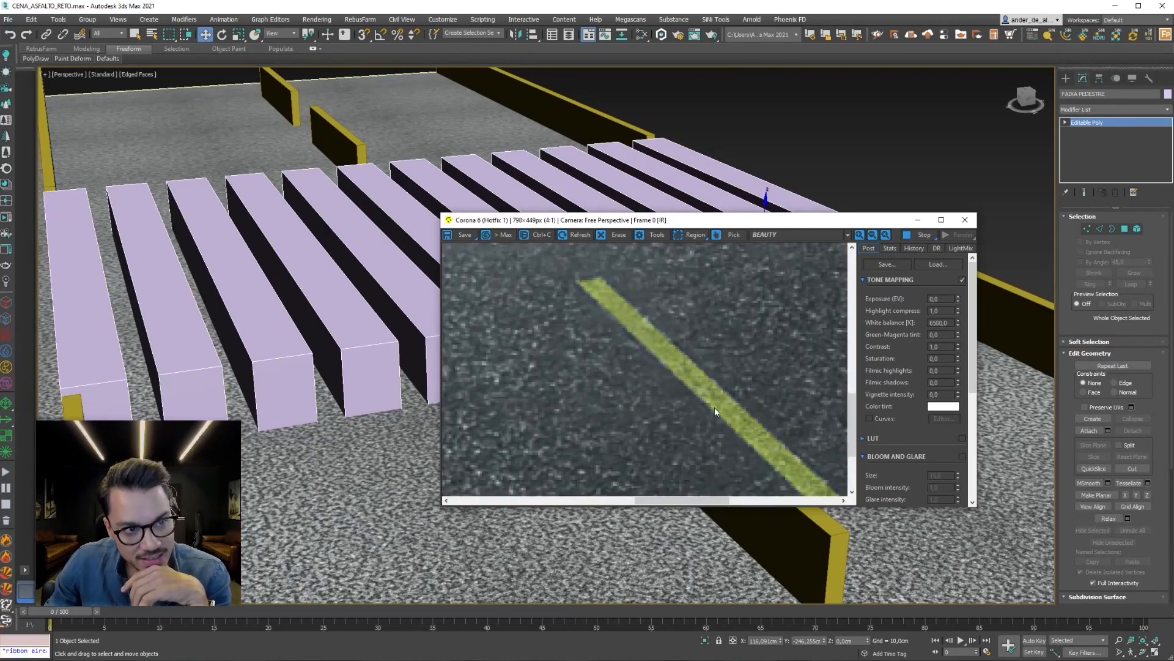
pyautogui.scroll(-3, 714, 406)
pyautogui.scroll(2, 632, 373)
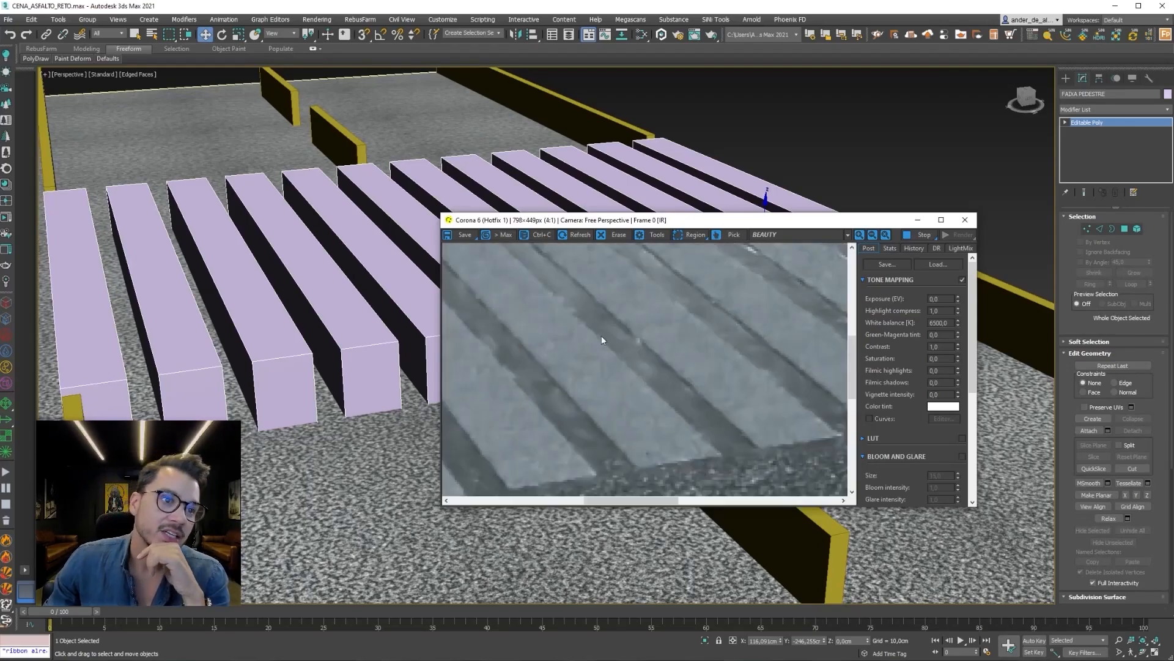
pyautogui.scroll(-2, 607, 361)
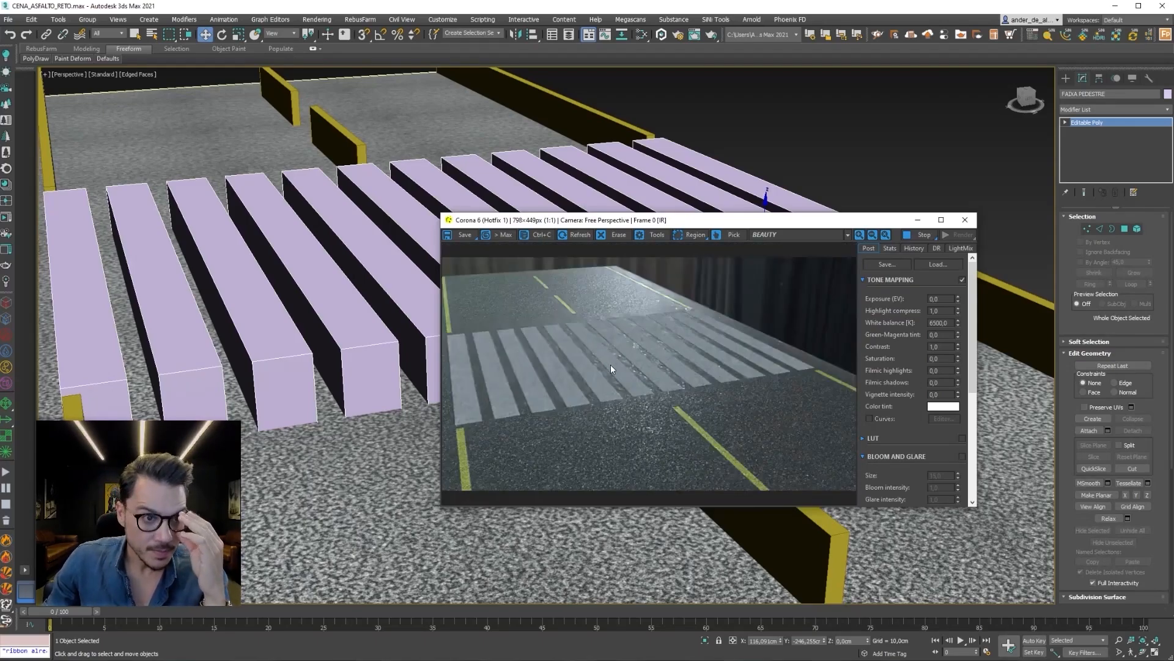
pyautogui.scroll(2, 709, 470)
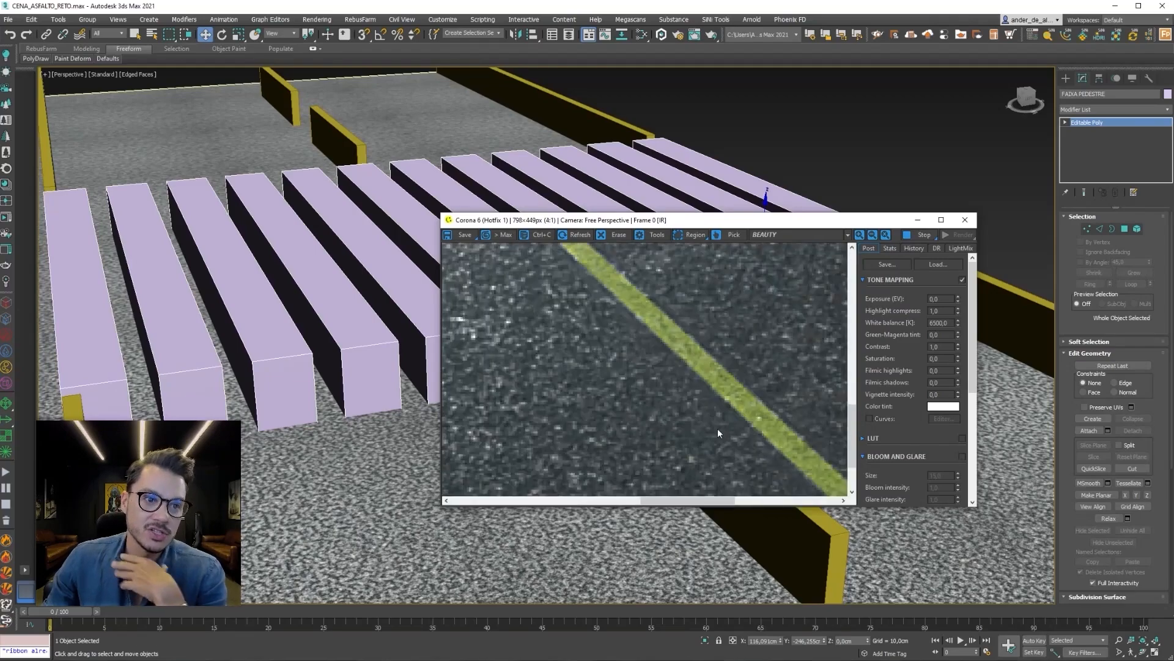
pyautogui.scroll(-2, 691, 398)
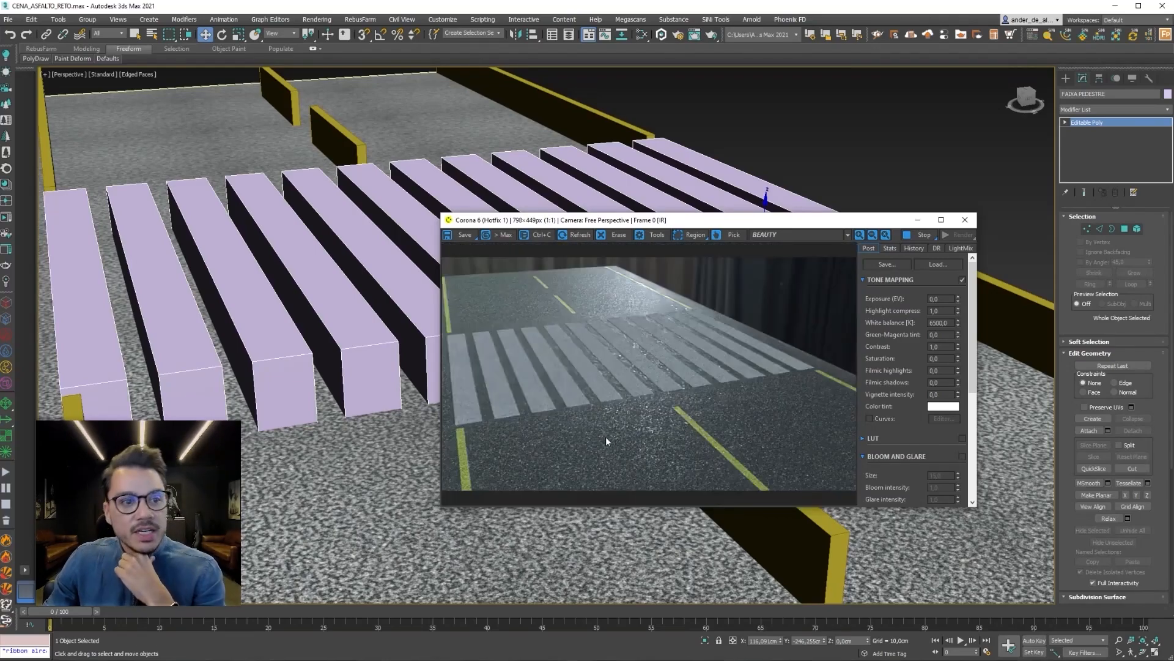
pyautogui.click(922, 235)
pyautogui.click(916, 221)
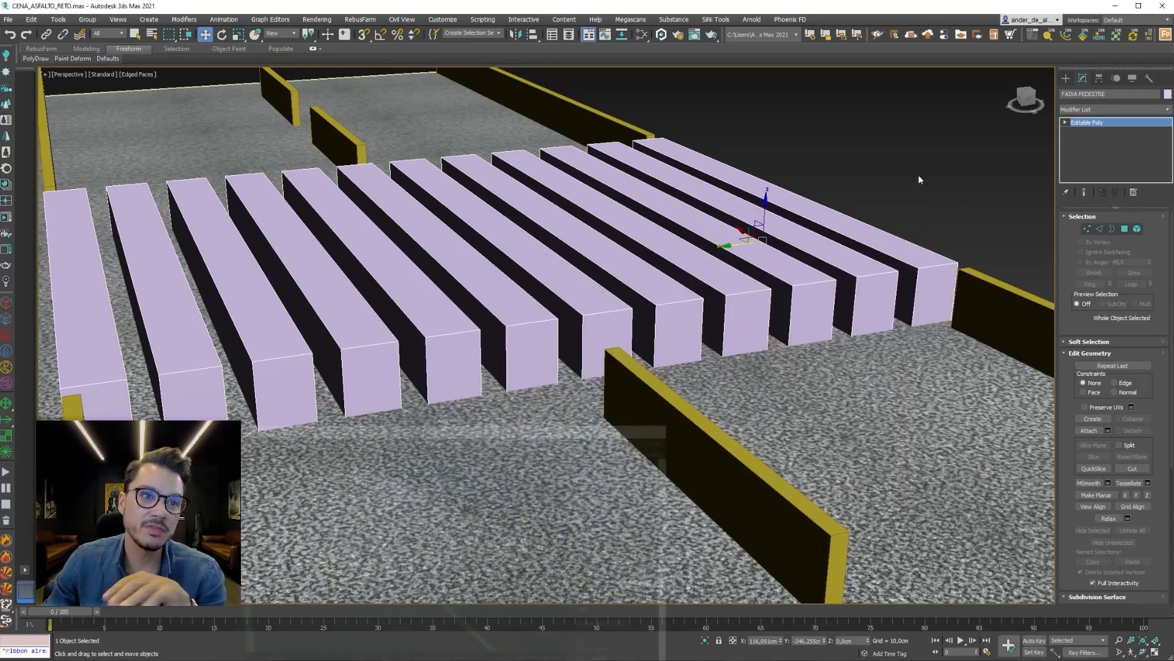
# Deselect the crosswalk, return to an angled orthographic view of the road and reopen the Slate Material Editor maximized.
pyautogui.hotkey('ctrl', 'd')
pyautogui.press('t')
pyautogui.keyDown('alt'); pyautogui.moveTo(560, 358); pyautogui.dragTo(600, 279, button='middle'); pyautogui.keyUp('alt')
pyautogui.press('m')
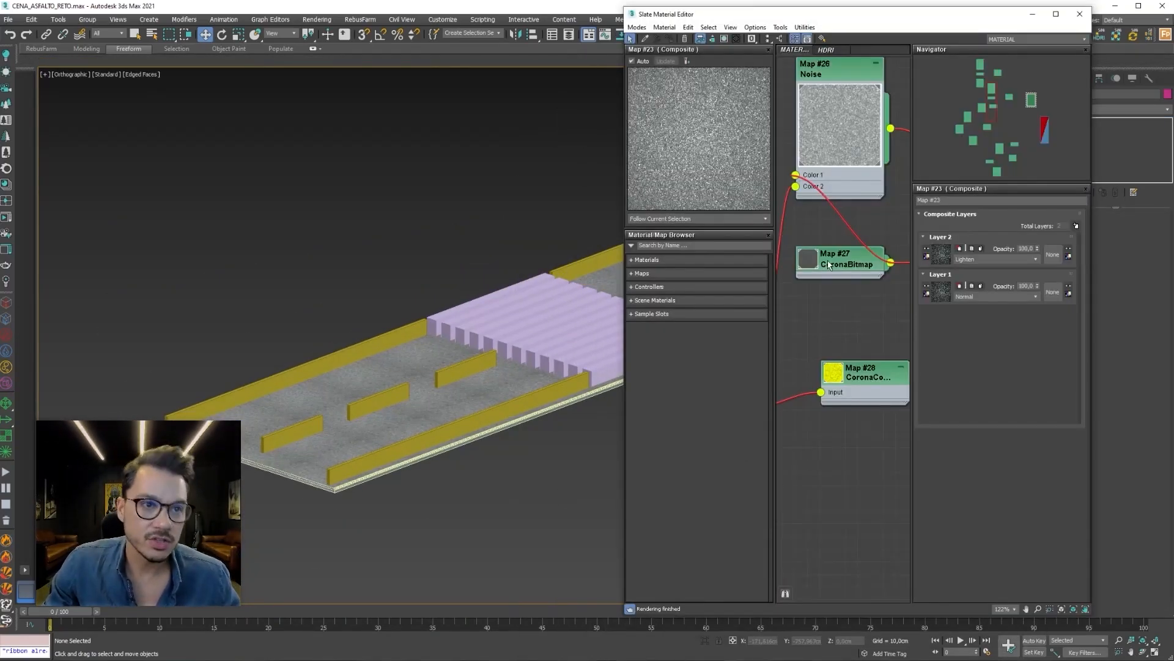
pyautogui.moveTo(788, 19); pyautogui.dragTo(718, 6)
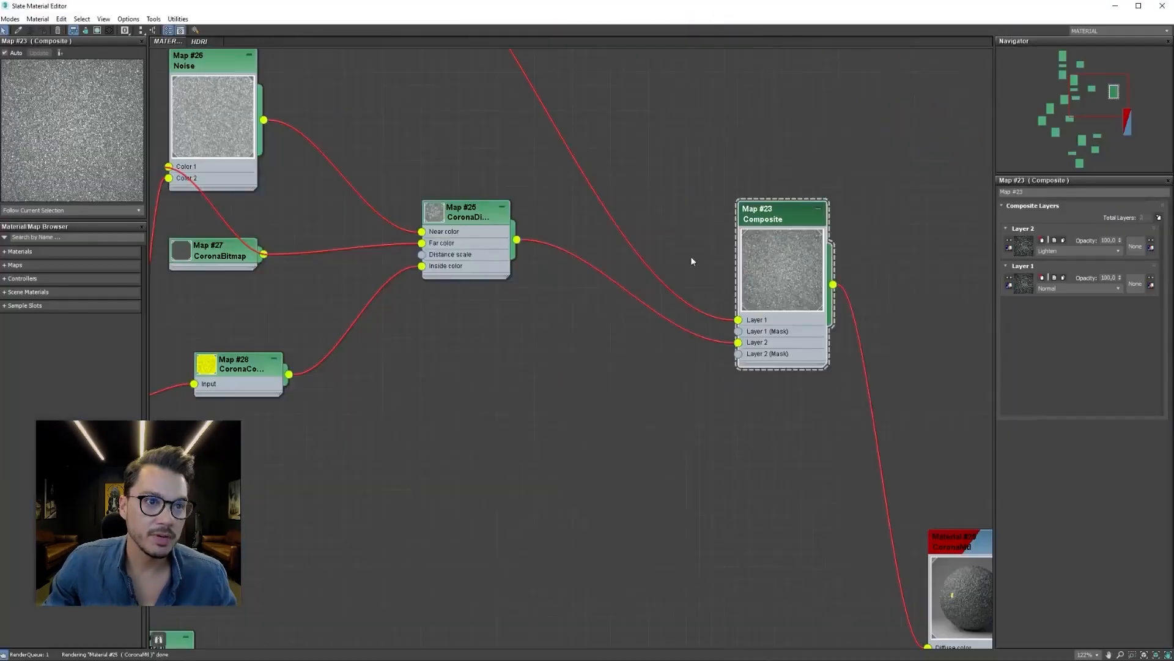
# Move the reflection glossiness and bump map groups farther from the material to free space for more nodes.
pyautogui.scroll(-5, 739, 324)
pyautogui.scroll(5, 734, 330)
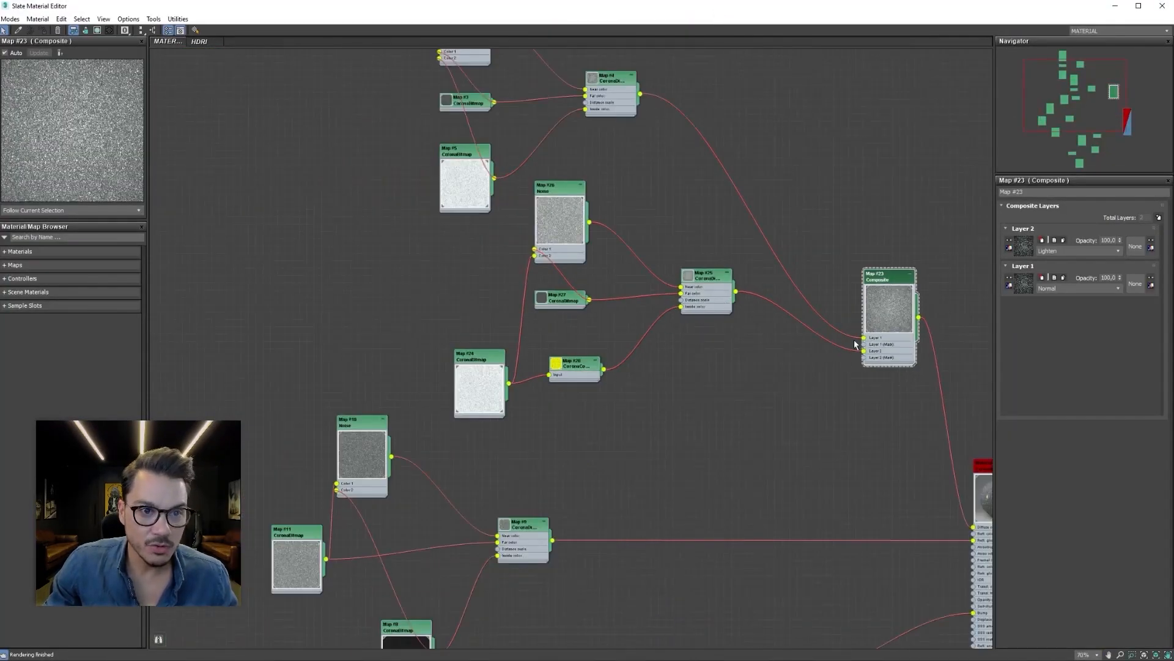
pyautogui.moveTo(561, 449); pyautogui.dragTo(551, 244, button='middle')
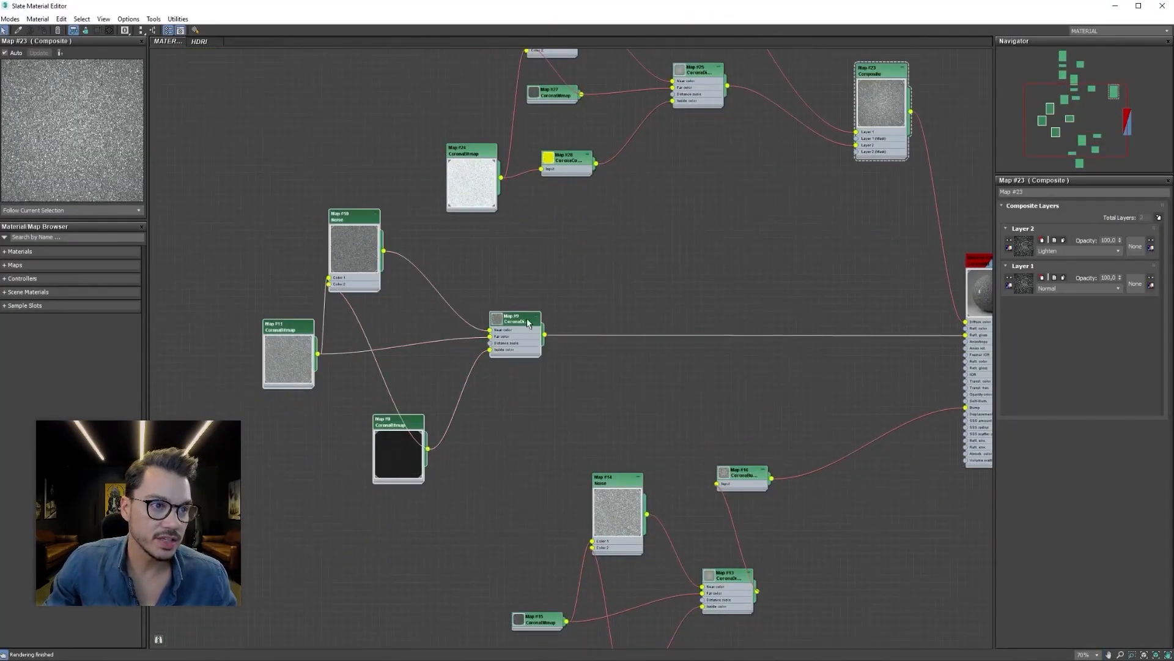
pyautogui.moveTo(530, 319); pyautogui.dragTo(266, 312)
pyautogui.moveTo(647, 318); pyautogui.dragTo(614, 190, button='middle')
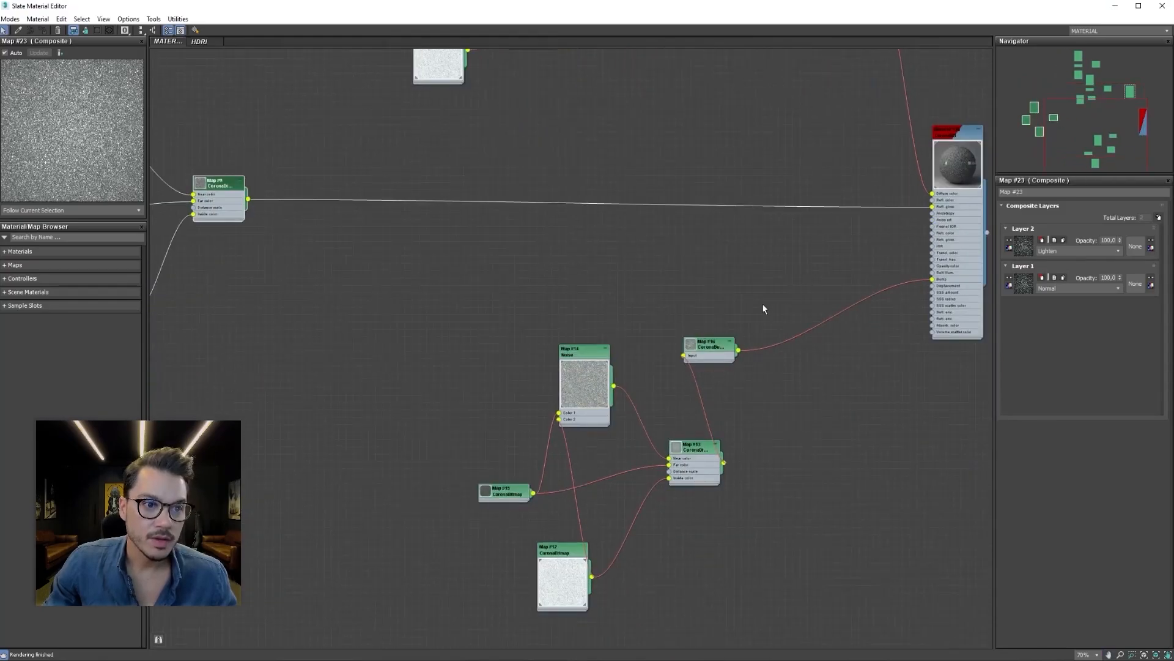
pyautogui.moveTo(766, 297); pyautogui.dragTo(425, 645)
pyautogui.moveTo(713, 361); pyautogui.dragTo(727, 293, button='middle')
pyautogui.moveTo(724, 283); pyautogui.dragTo(559, 448)
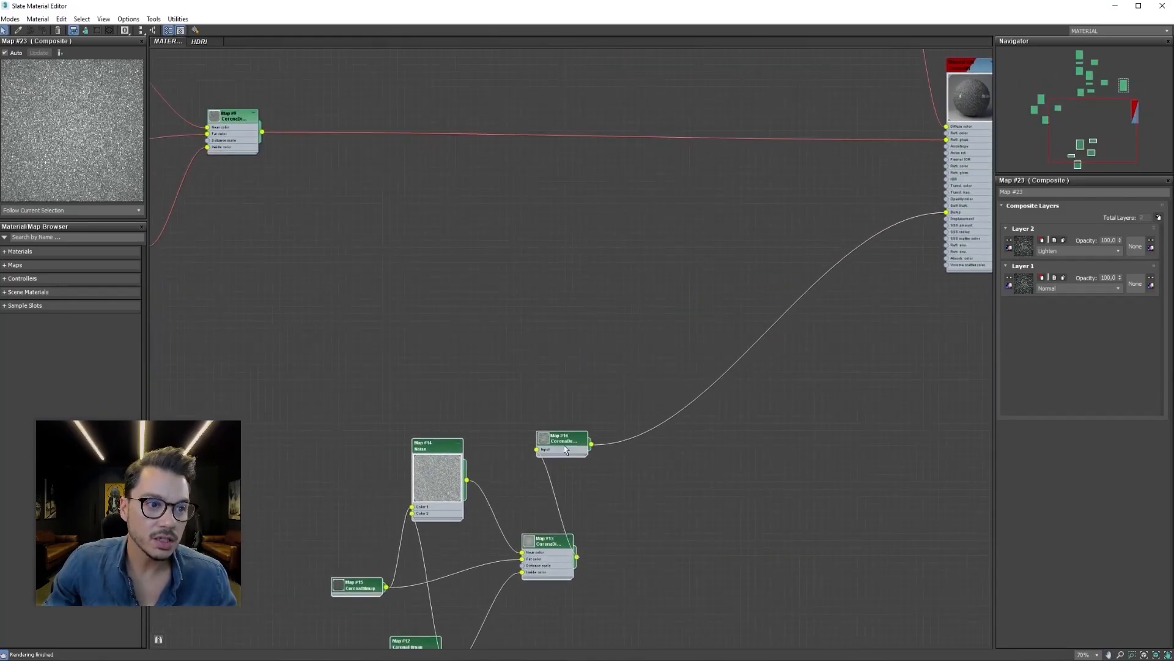
# Move the reflection glossiness map group lower in the graph, away from the yellow line's diffuse maps.
pyautogui.click(597, 463)
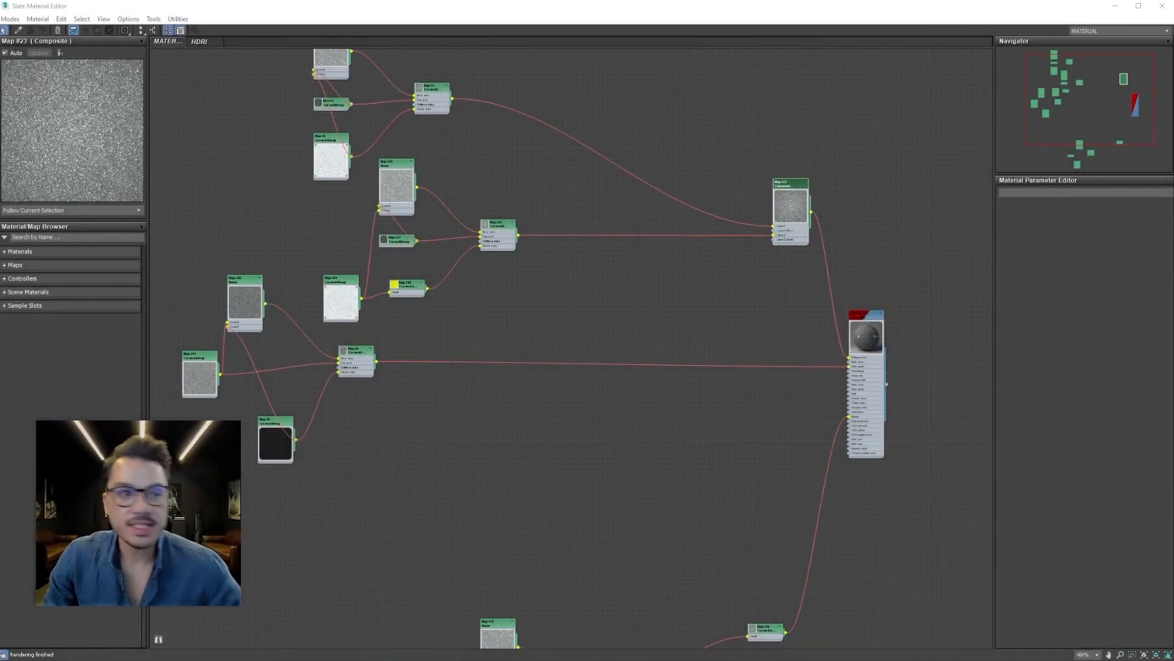
pyautogui.moveTo(392, 354); pyautogui.dragTo(534, 340, button='middle')
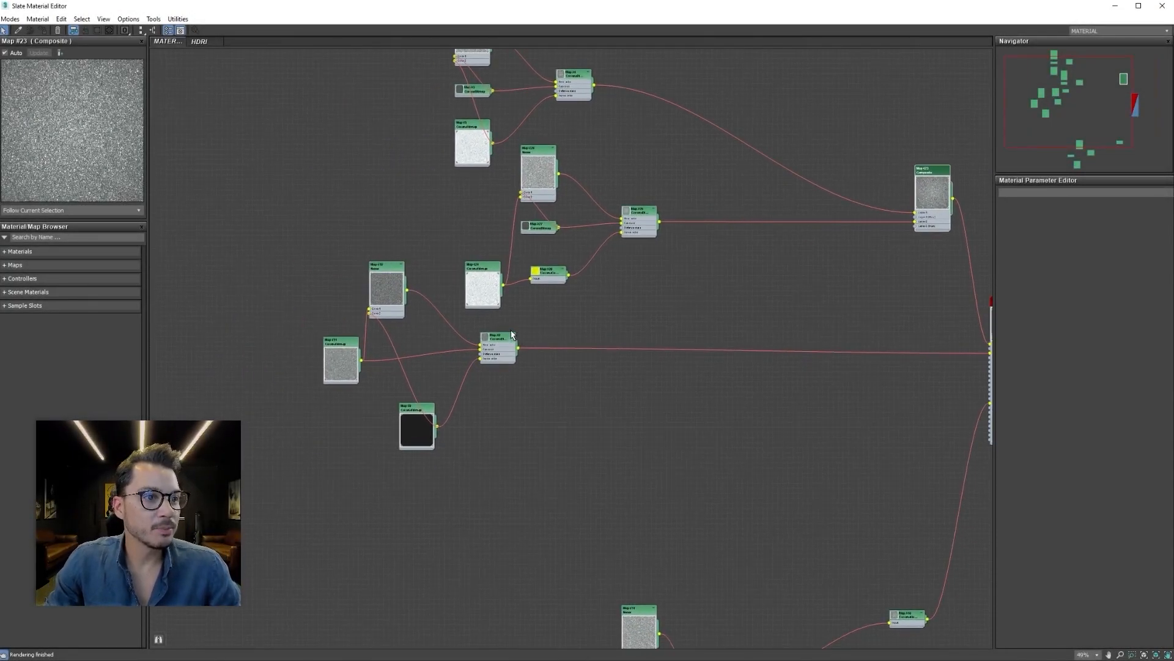
pyautogui.click(495, 343)
pyautogui.moveTo(495, 343); pyautogui.dragTo(496, 428)
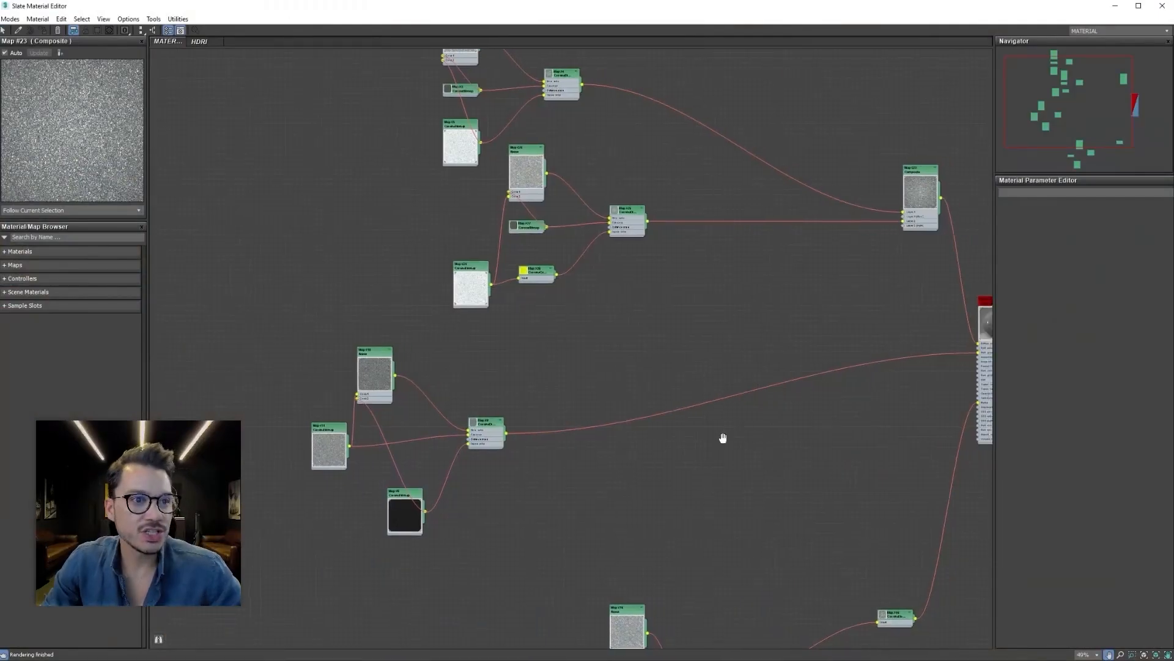
pyautogui.scroll(-2, 684, 453)
pyautogui.moveTo(572, 423); pyautogui.dragTo(664, 322, button='middle')
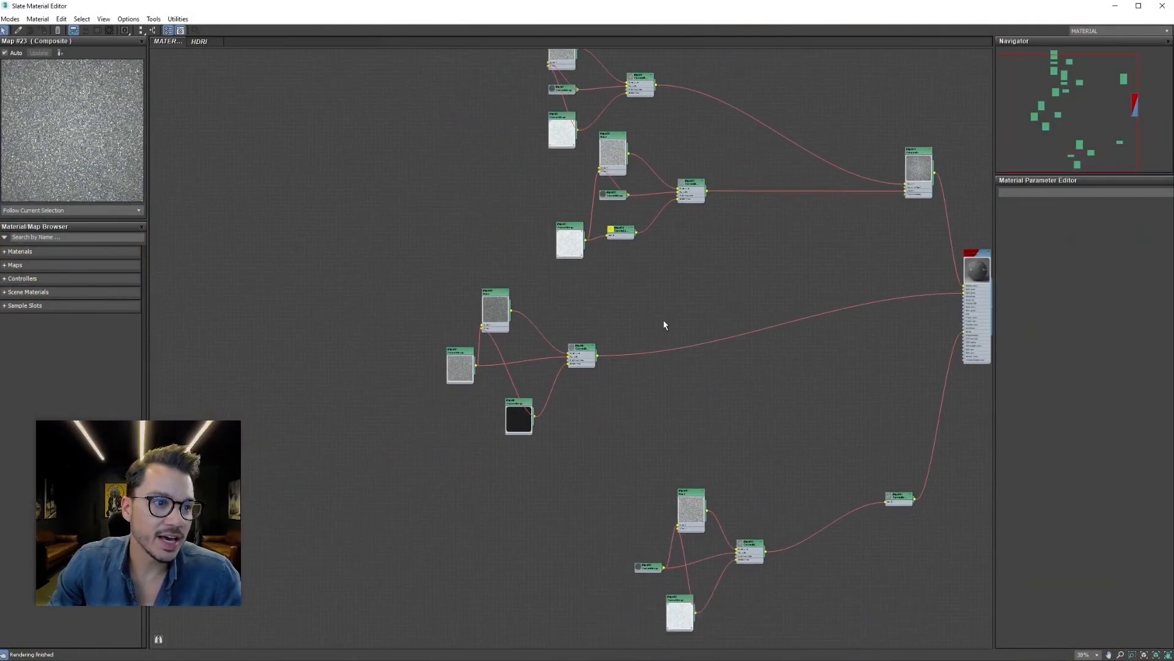
# Open the glossiness CoronaDistance map's parameters and narrow the material editor window to expose the road viewport.
pyautogui.scroll(2, 527, 366)
pyautogui.doubleClick(601, 339)
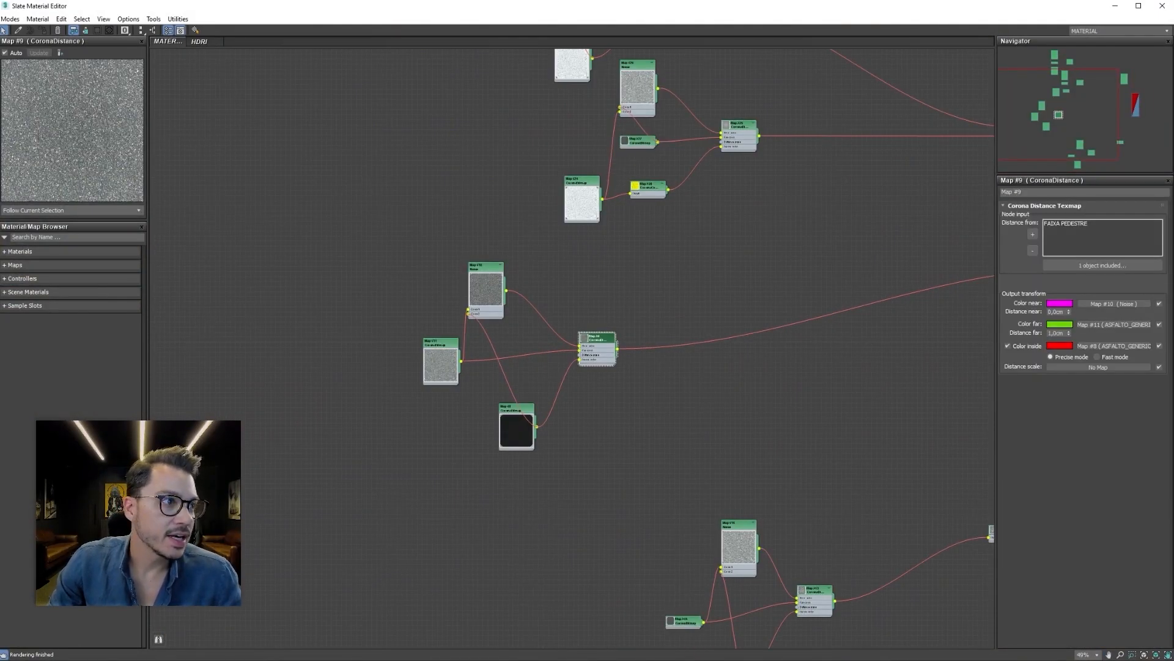
pyautogui.moveTo(0, 190); pyautogui.dragTo(532, 239)
pyautogui.moveTo(976, 370); pyautogui.dragTo(851, 304, button='middle')
pyautogui.scroll(3, 851, 306)
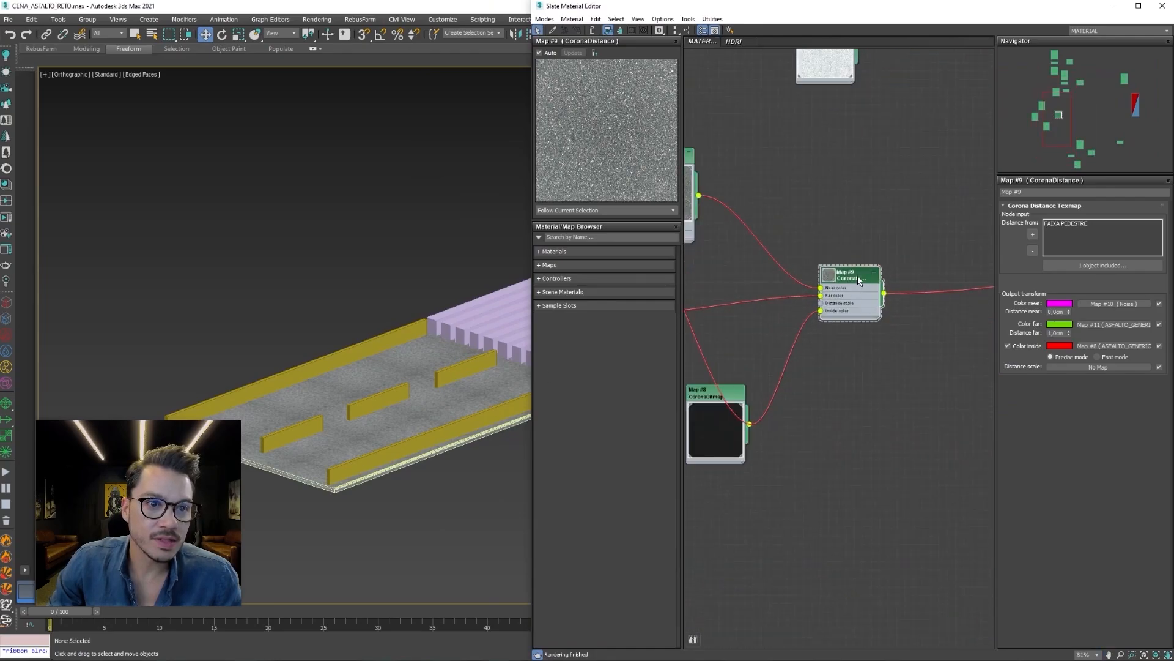
# Add the yellow lane lines object FAIXAS AMARELAS to the glossiness CoronaDistance map's distance objects.
pyautogui.click(1071, 224)
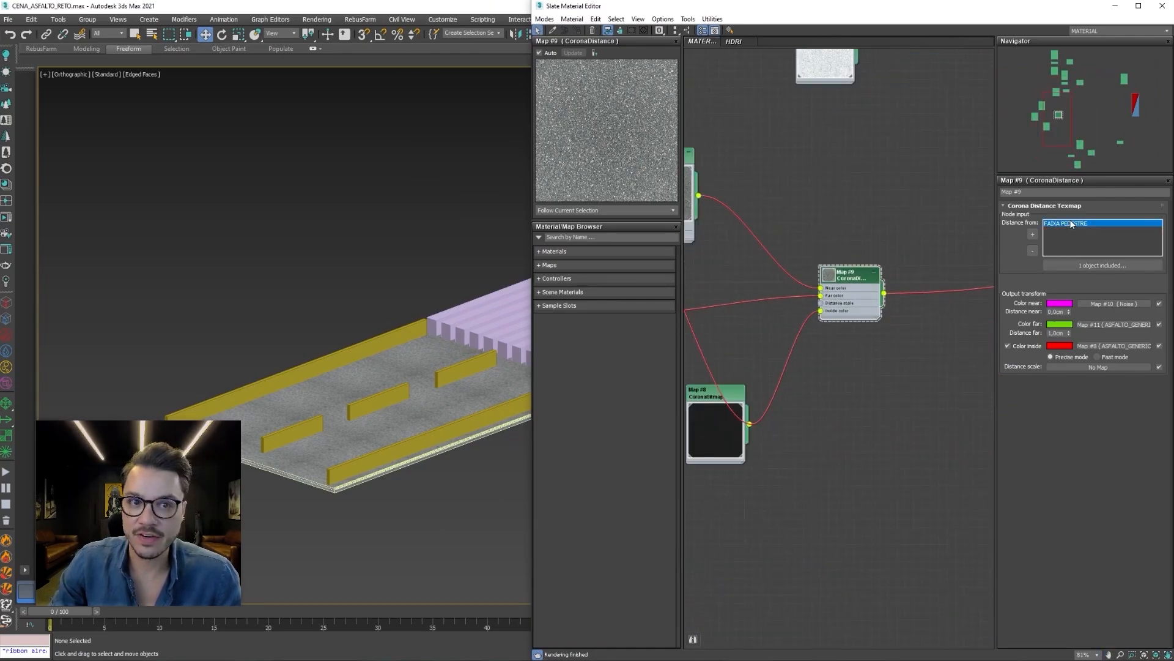
pyautogui.click(1033, 235)
pyautogui.click(440, 438)
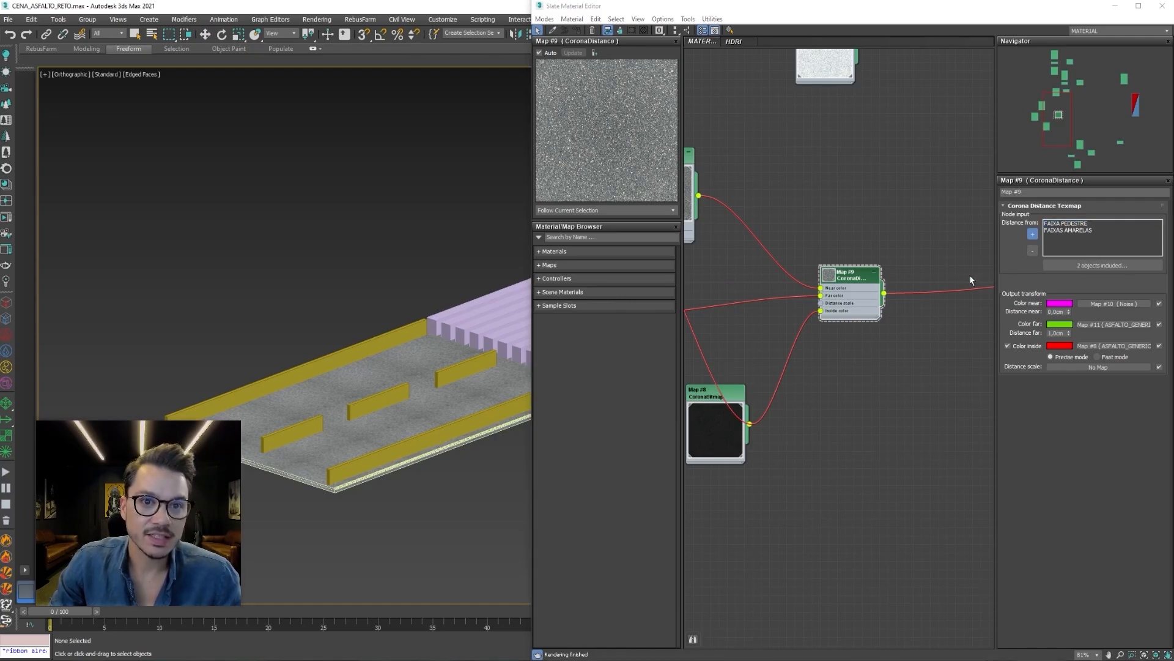
pyautogui.click(1034, 234)
pyautogui.click(876, 395)
# Add FAIXAS AMARELAS to the distance objects of the bump group's CoronaDistance map.
pyautogui.moveTo(886, 360); pyautogui.dragTo(847, 406, button='middle')
pyautogui.scroll(-3, 847, 406)
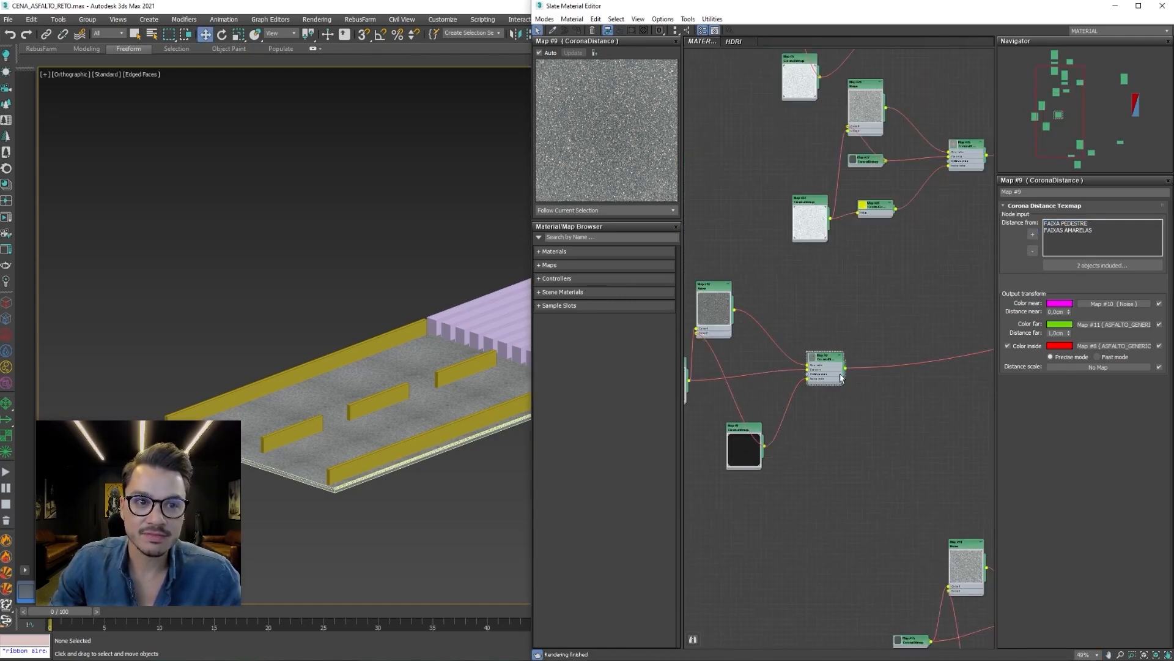
pyautogui.moveTo(899, 484); pyautogui.dragTo(716, 241, button='middle')
pyautogui.moveTo(977, 352); pyautogui.dragTo(854, 393, button='middle')
pyautogui.scroll(4, 861, 391)
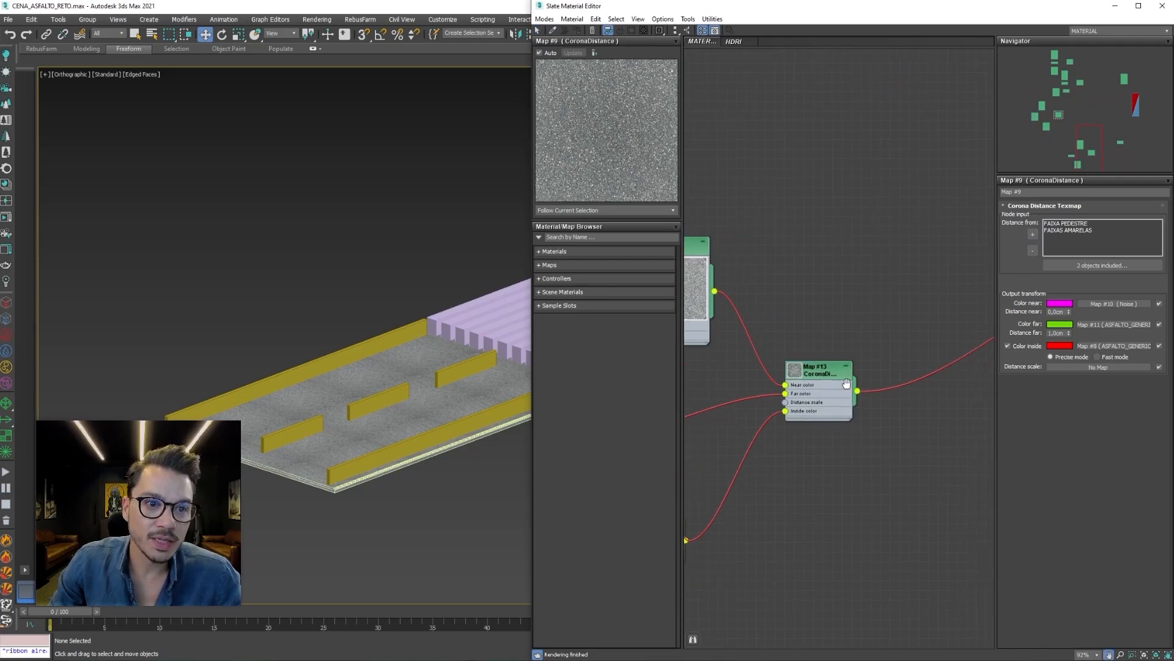
pyautogui.click(809, 374)
pyautogui.doubleClick(810, 373)
pyautogui.click(1031, 235)
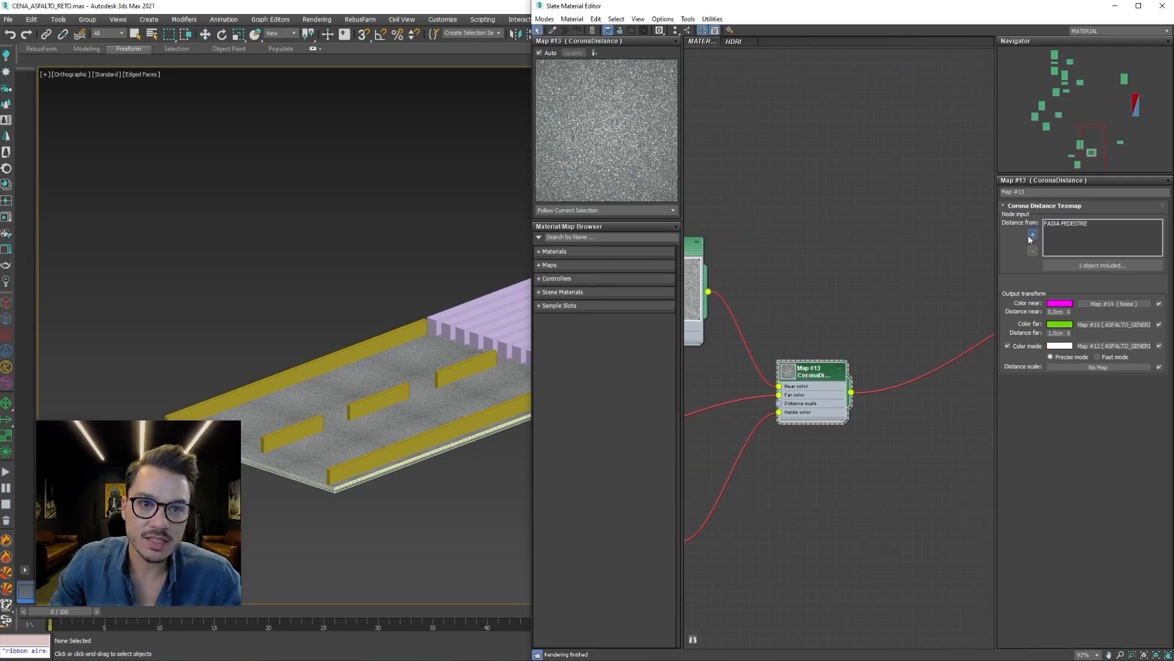
pyautogui.click(411, 447)
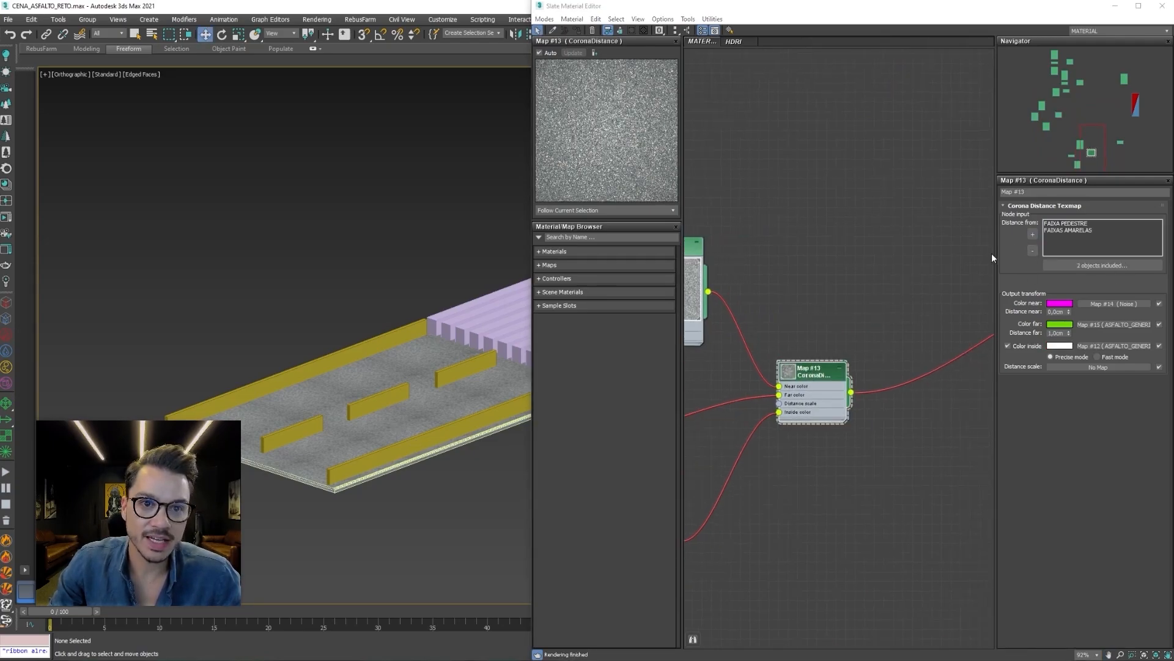
pyautogui.moveTo(853, 342); pyautogui.dragTo(766, 450, button='middle')
pyautogui.scroll(-4, 765, 450)
pyautogui.scroll(3, 879, 382)
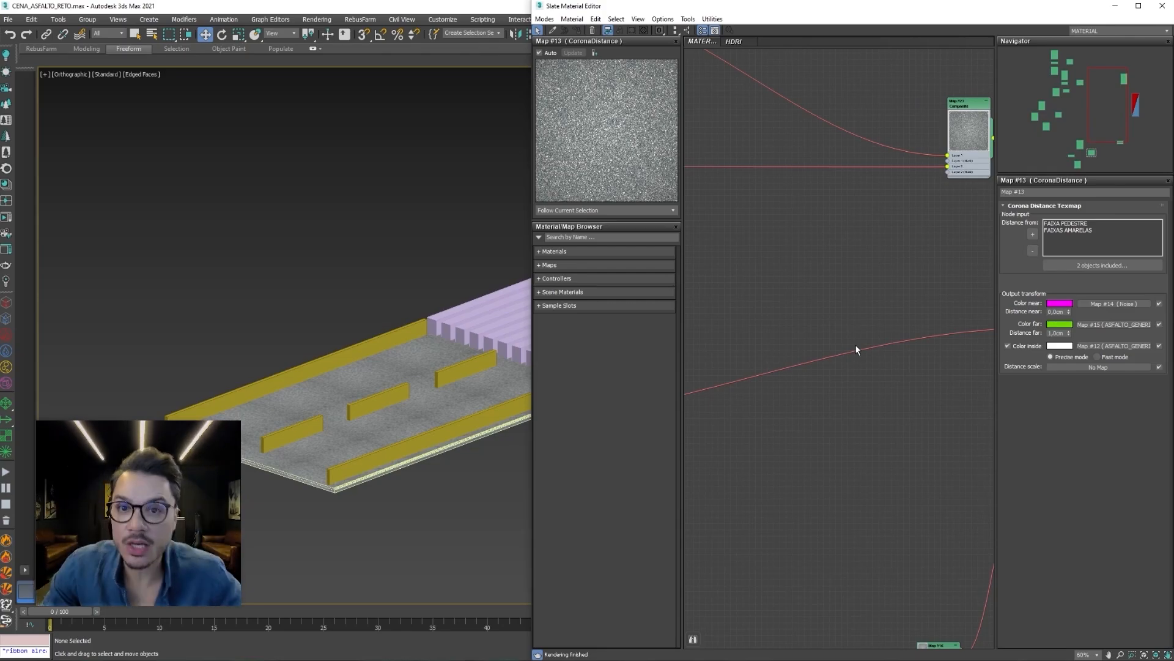
pyautogui.moveTo(854, 346); pyautogui.dragTo(861, 361, button='middle')
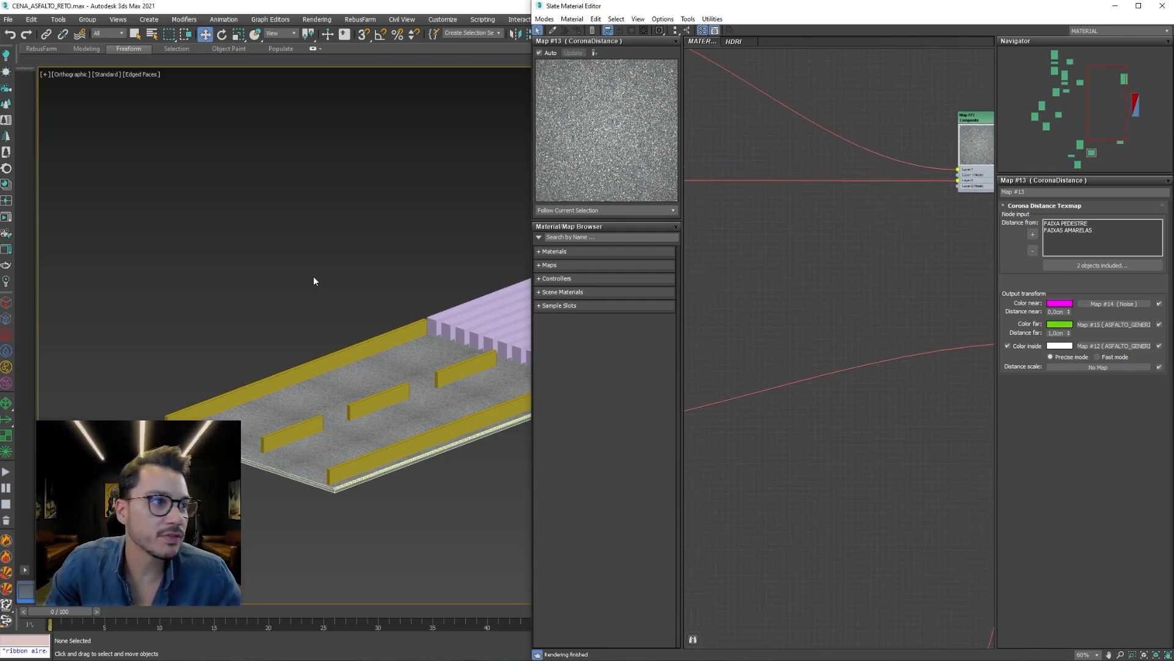
# Start an interactive render and view the yellow lines and crosswalk up close in perspective.
pyautogui.click(7, 219)
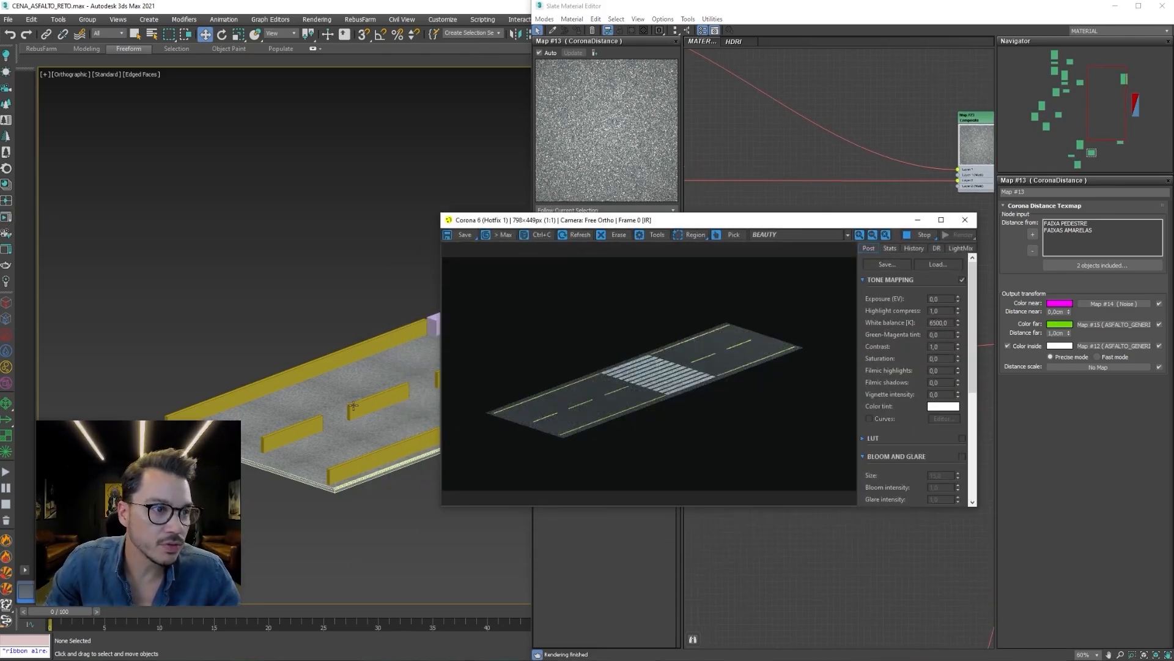
pyautogui.press('p')
pyautogui.scroll(5, 336, 404)
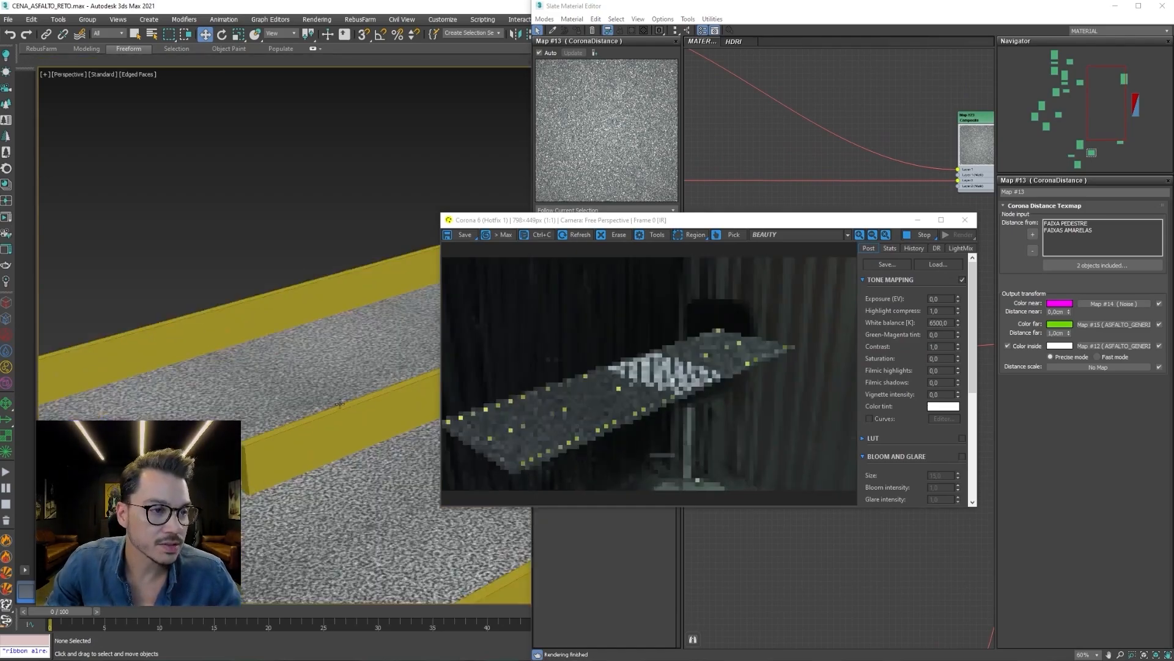
pyautogui.scroll(-5, 333, 420)
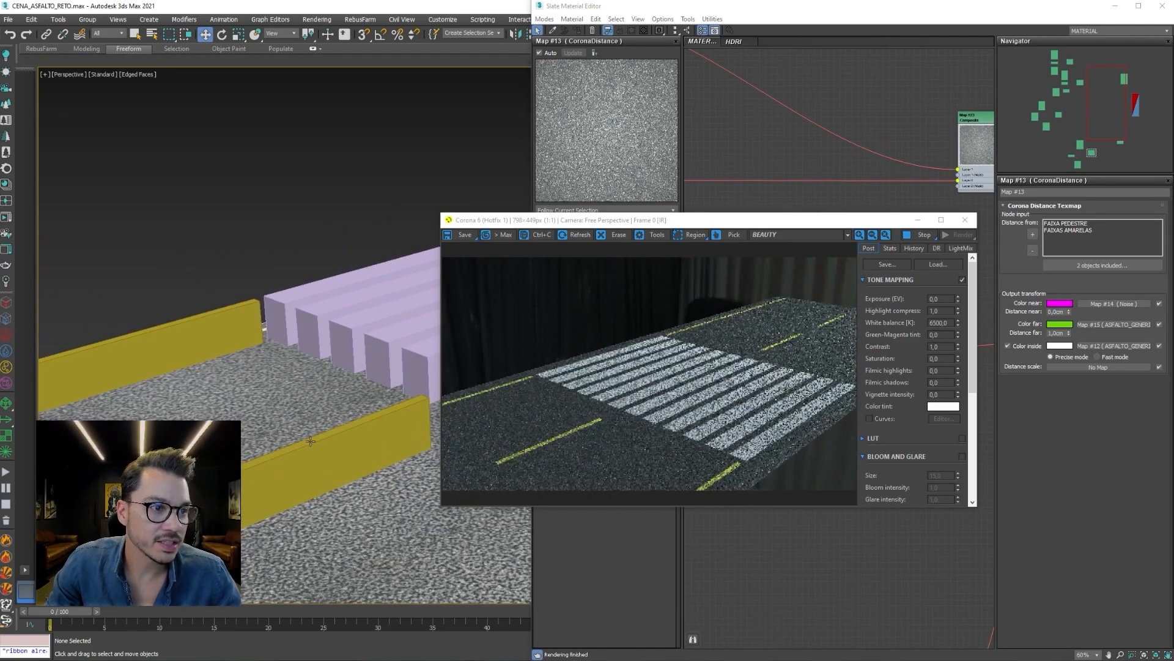
pyautogui.scroll(4, 367, 342)
pyautogui.scroll(4, 275, 459)
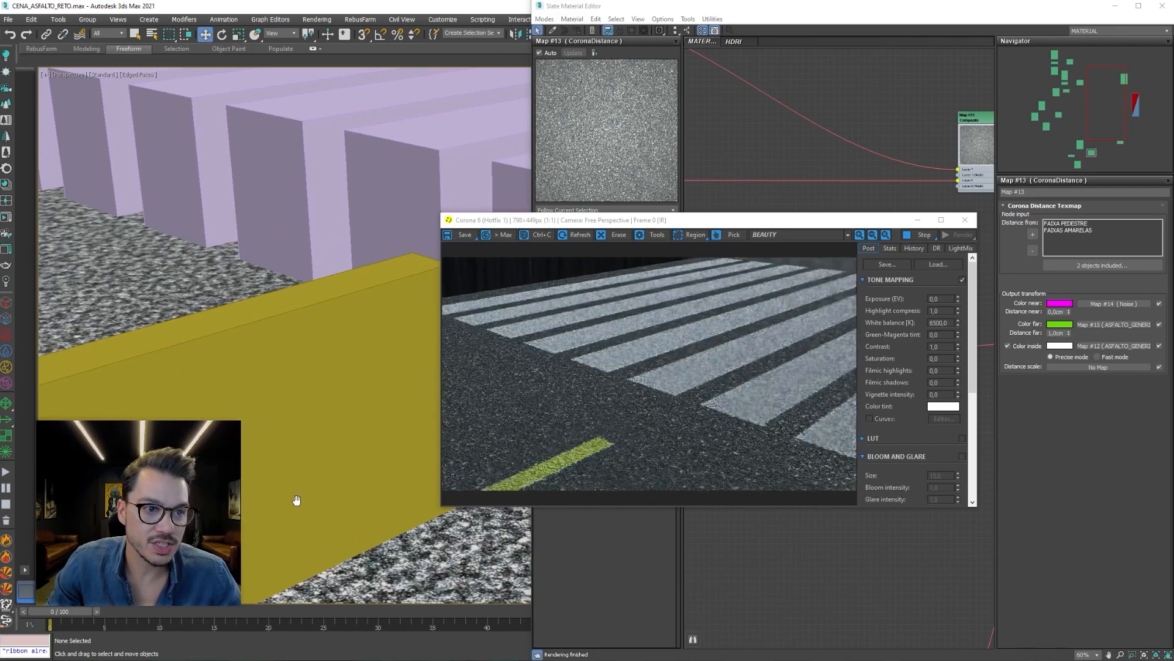
# Examine the crosswalk paint's reflections and edges in the render from a low angle.
pyautogui.scroll(-4, 297, 498)
pyautogui.keyDown('alt'); pyautogui.moveTo(399, 576); pyautogui.dragTo(191, 468, button='middle'); pyautogui.keyUp('alt')
pyautogui.scroll(2, 656, 416)
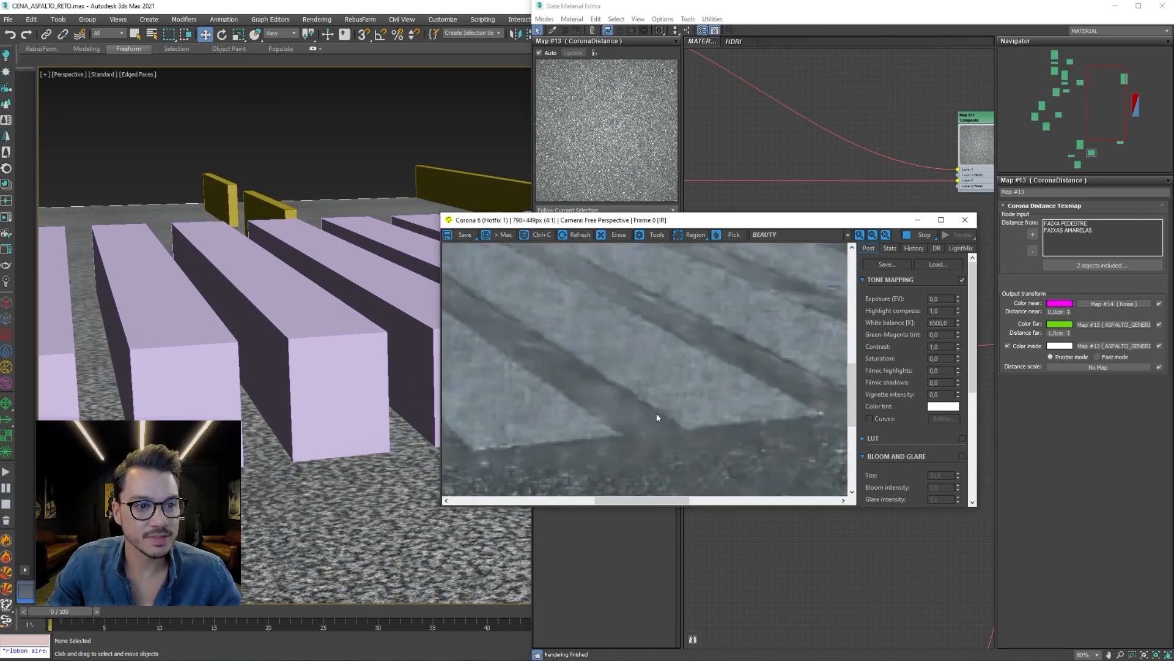
pyautogui.scroll(-2, 657, 419)
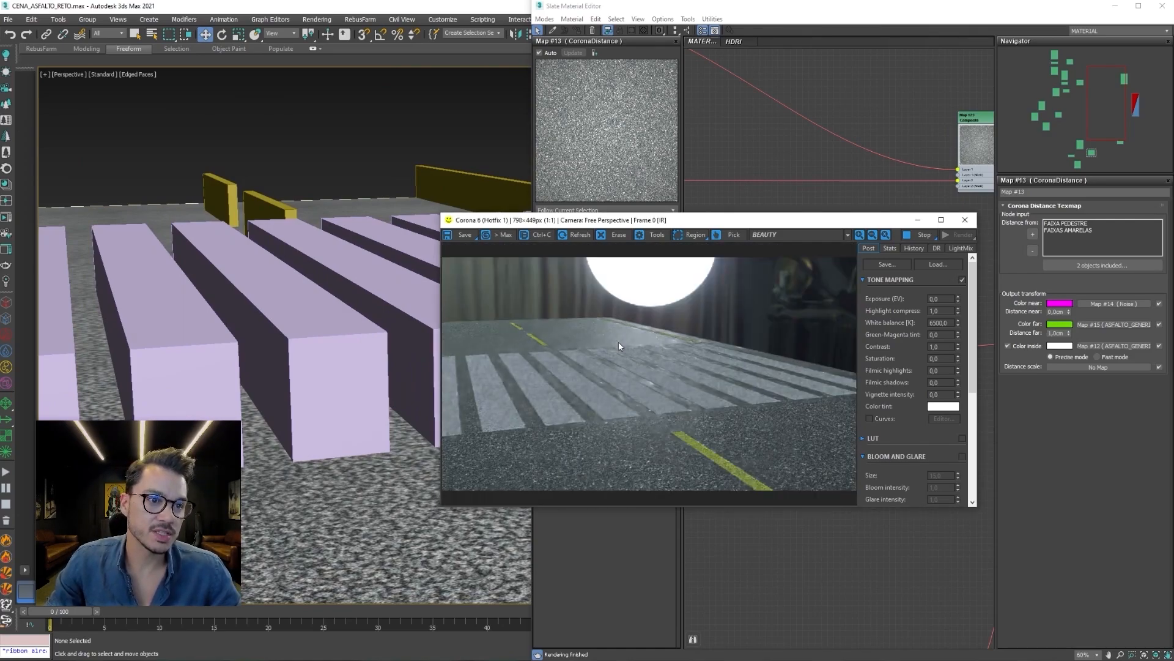
pyautogui.scroll(2, 535, 340)
pyautogui.scroll(-2, 554, 343)
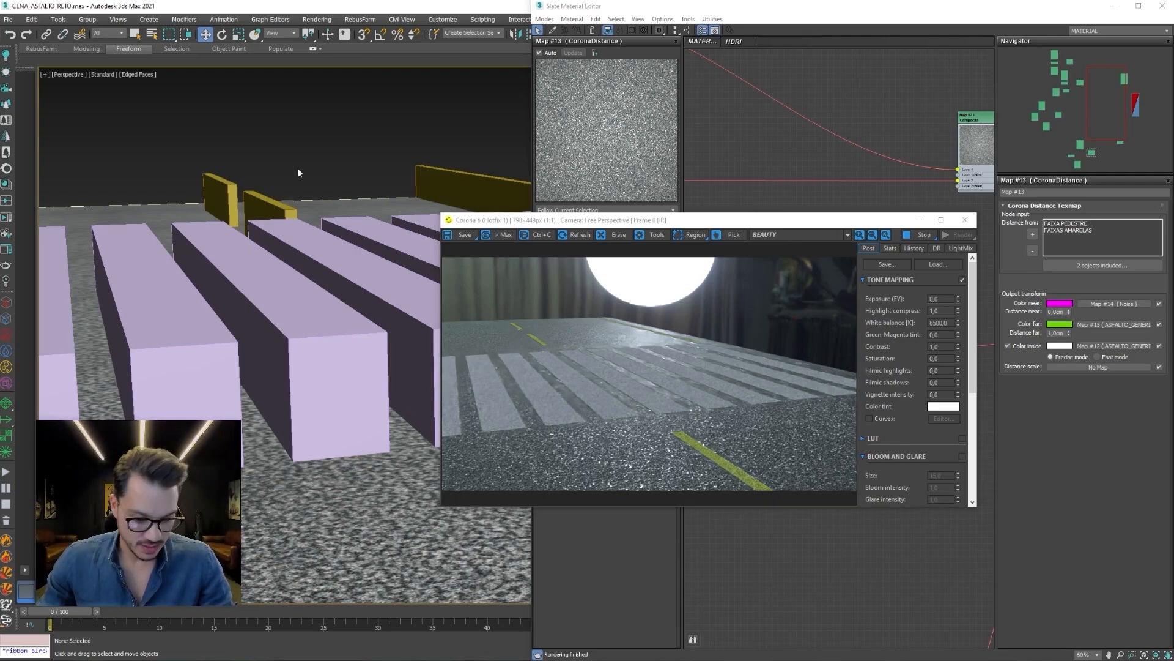
# Review the road markings in the render from the top, from an angled orthographic view and in perspective.
pyautogui.press('t')
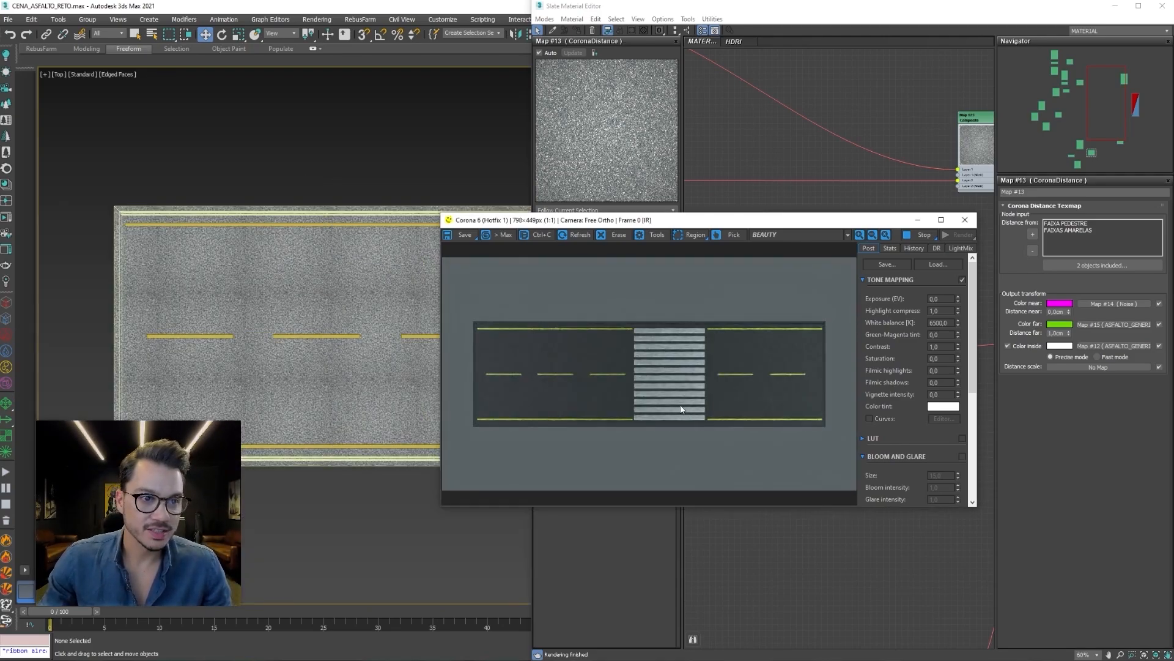
pyautogui.scroll(2, 699, 390)
pyautogui.scroll(-2, 703, 386)
pyautogui.moveTo(271, 396); pyautogui.dragTo(87, 392, button='middle')
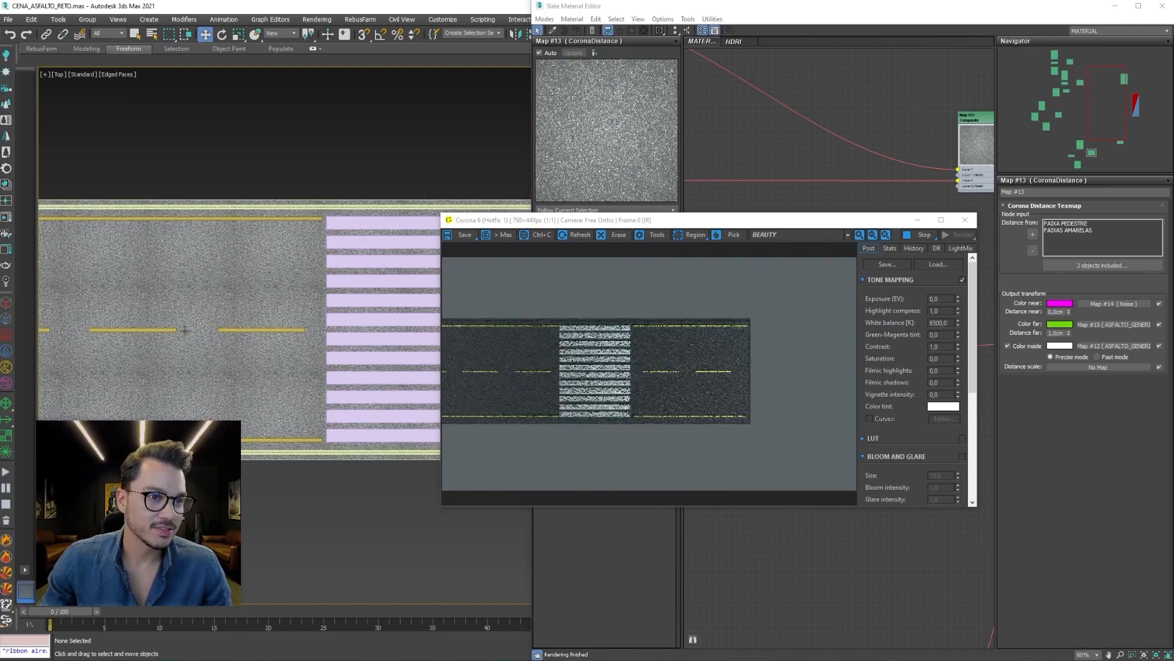
pyautogui.moveTo(194, 404); pyautogui.dragTo(110, 355, button='middle')
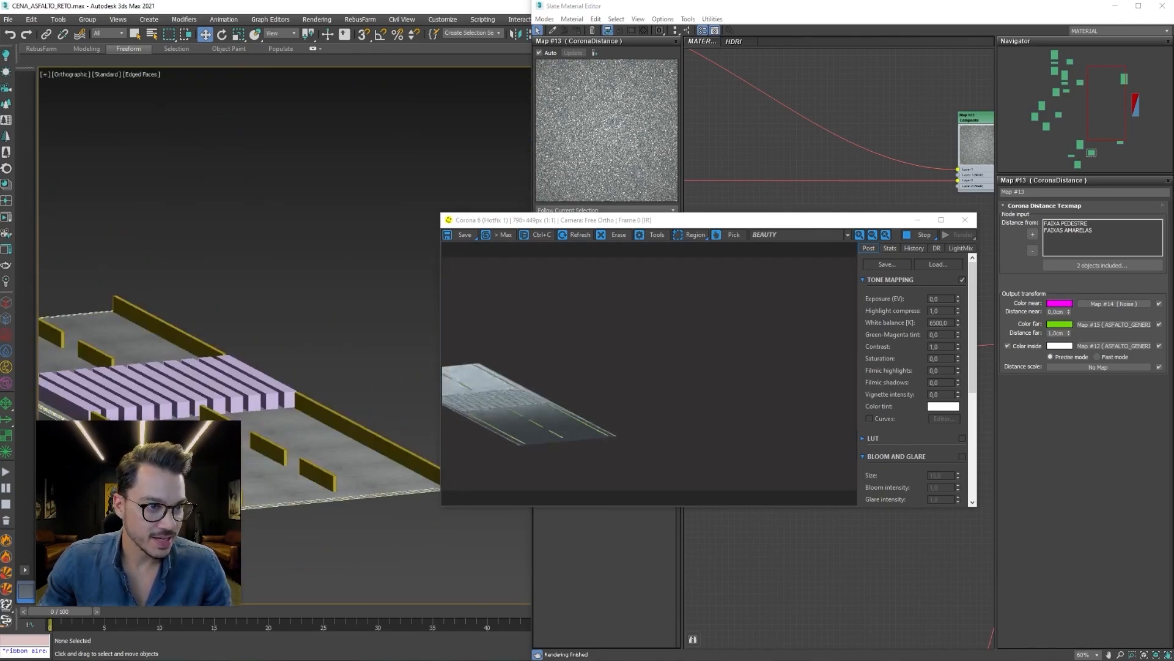
pyautogui.moveTo(141, 433); pyautogui.dragTo(260, 402, button='middle')
pyautogui.scroll(3, 260, 402)
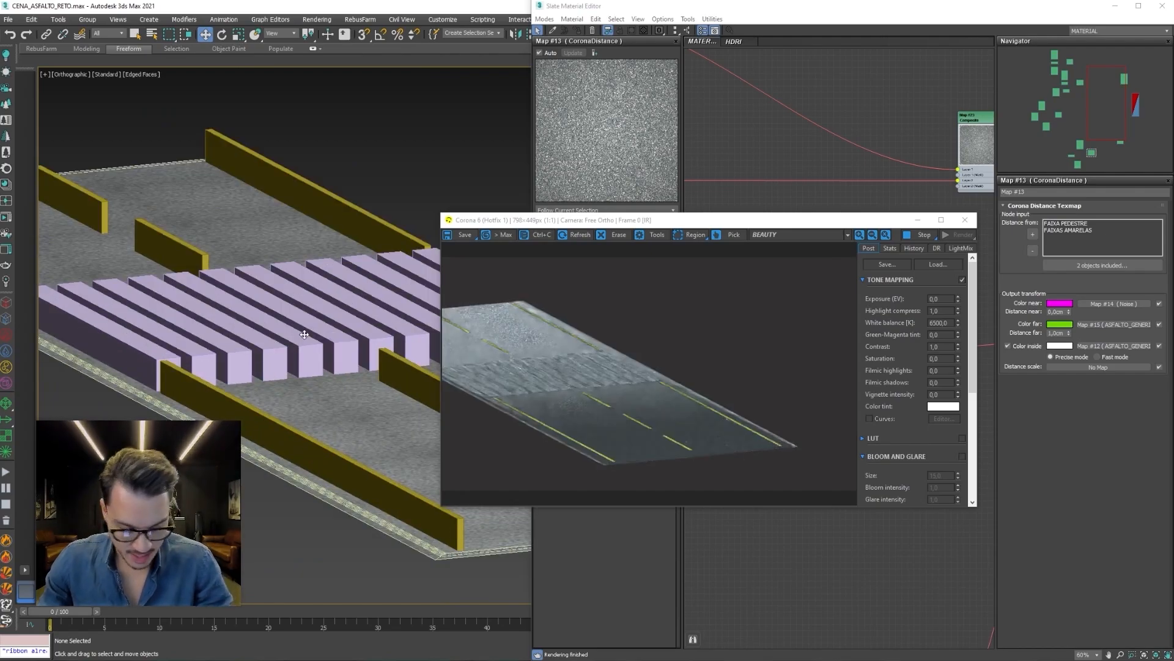
pyautogui.click(304, 335)
pyautogui.press('p')
pyautogui.press('z')
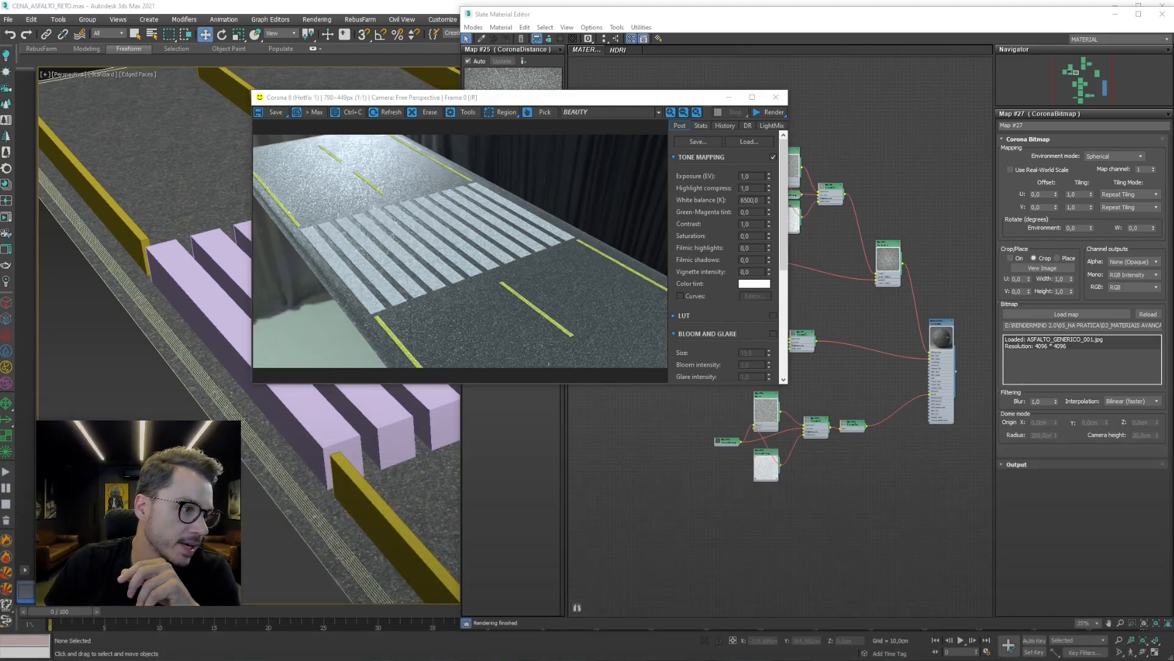
# Switch to the ASFALTO texture folder and examine ASFALTO_MANCHAS_001.jpg in the photo viewer, then close the viewer.
pyautogui.hotkey('alt', 'Tab')
pyautogui.doubleClick(178, 294)
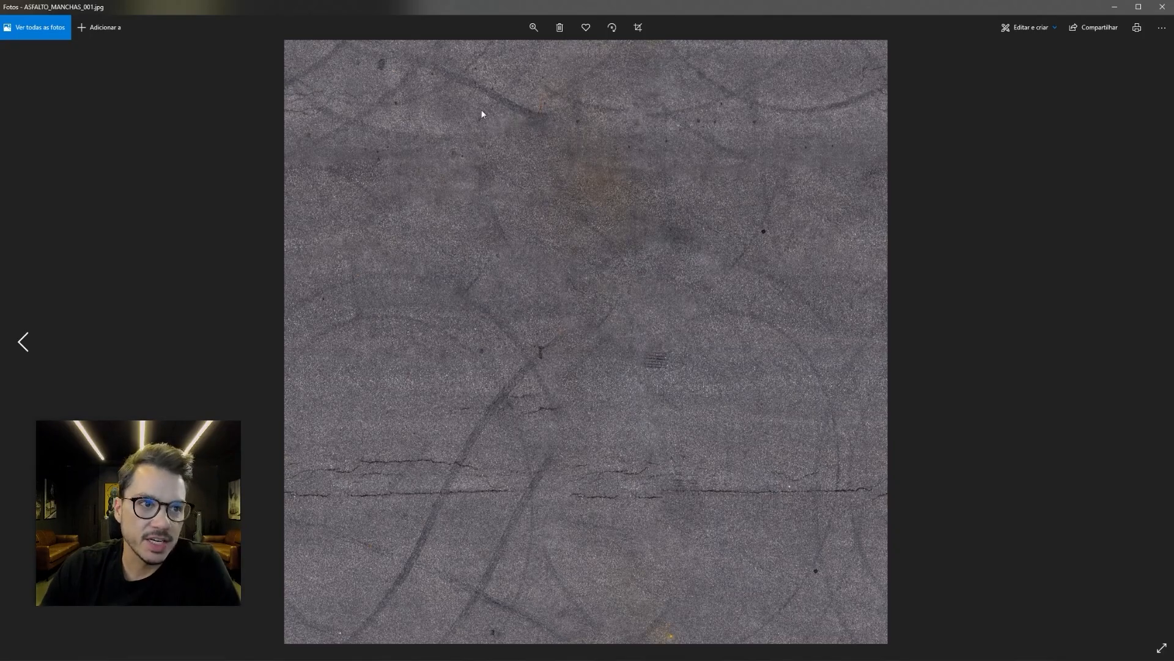
pyautogui.scroll(2, 685, 347)
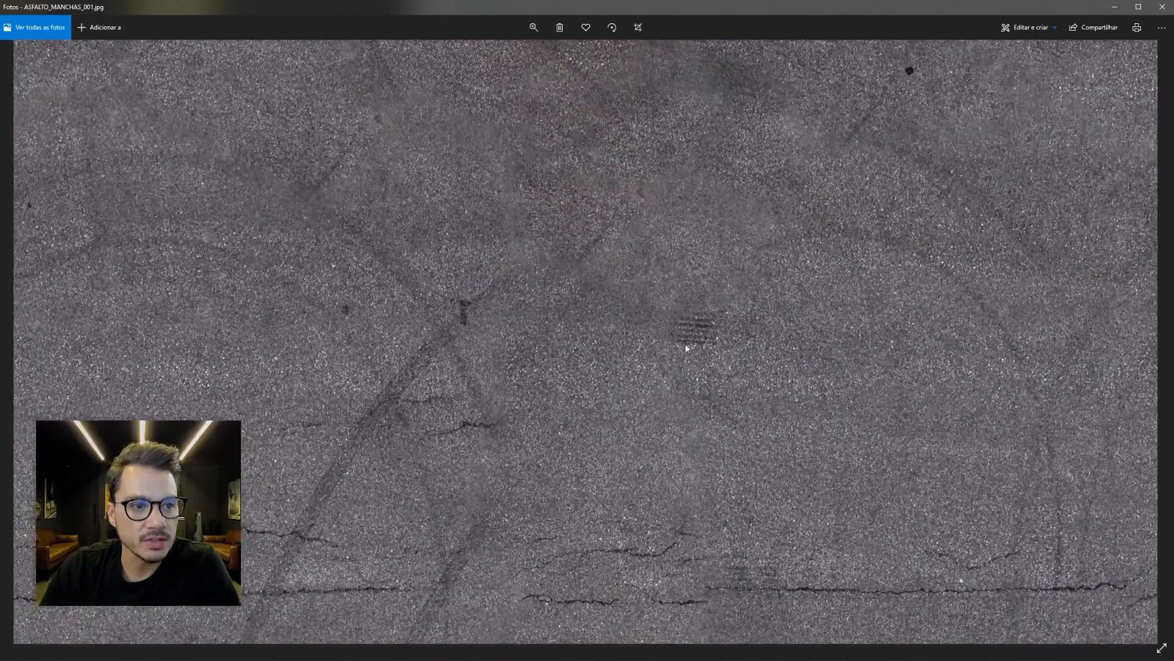
pyautogui.scroll(-3, 587, 366)
pyautogui.click(1162, 7)
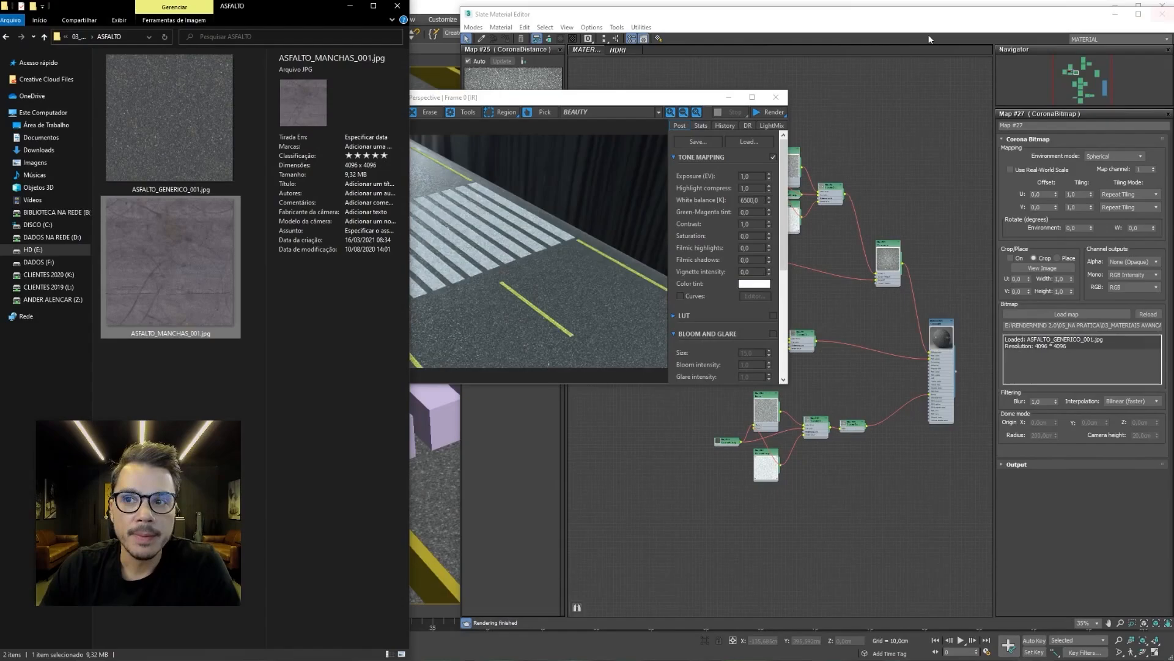
# Return to 3ds Max and move the render window over the viewport, clear of the material node graph.
pyautogui.click(587, 362)
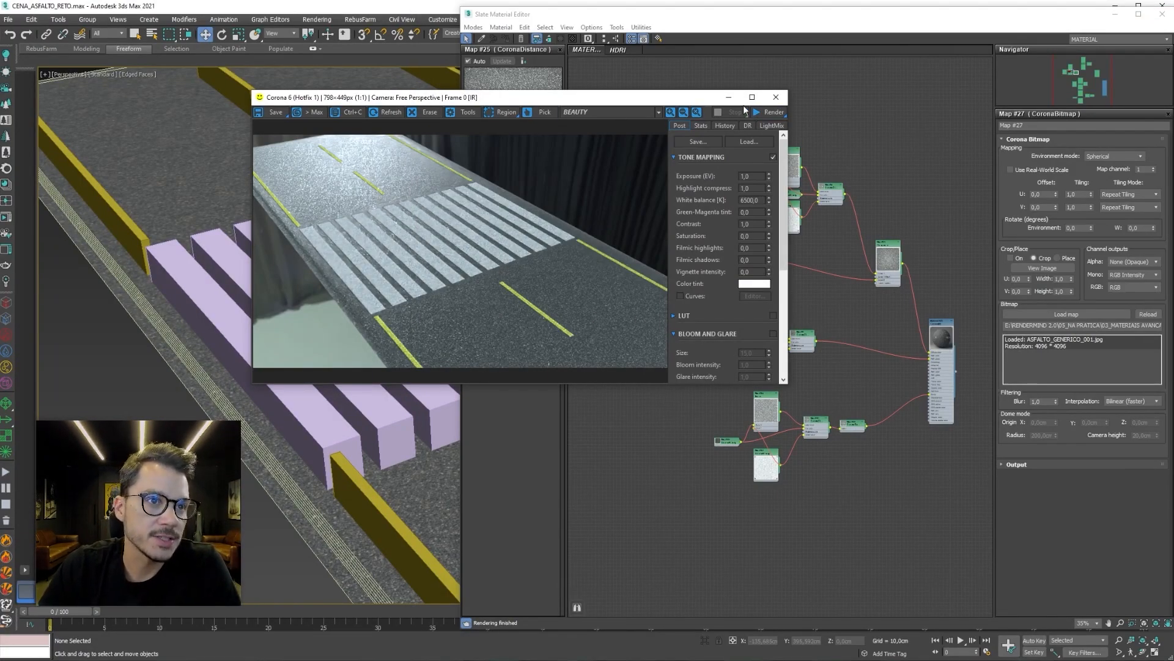
pyautogui.moveTo(703, 98); pyautogui.dragTo(497, 77)
pyautogui.click(741, 84)
pyautogui.moveTo(838, 288); pyautogui.dragTo(807, 342, button='middle')
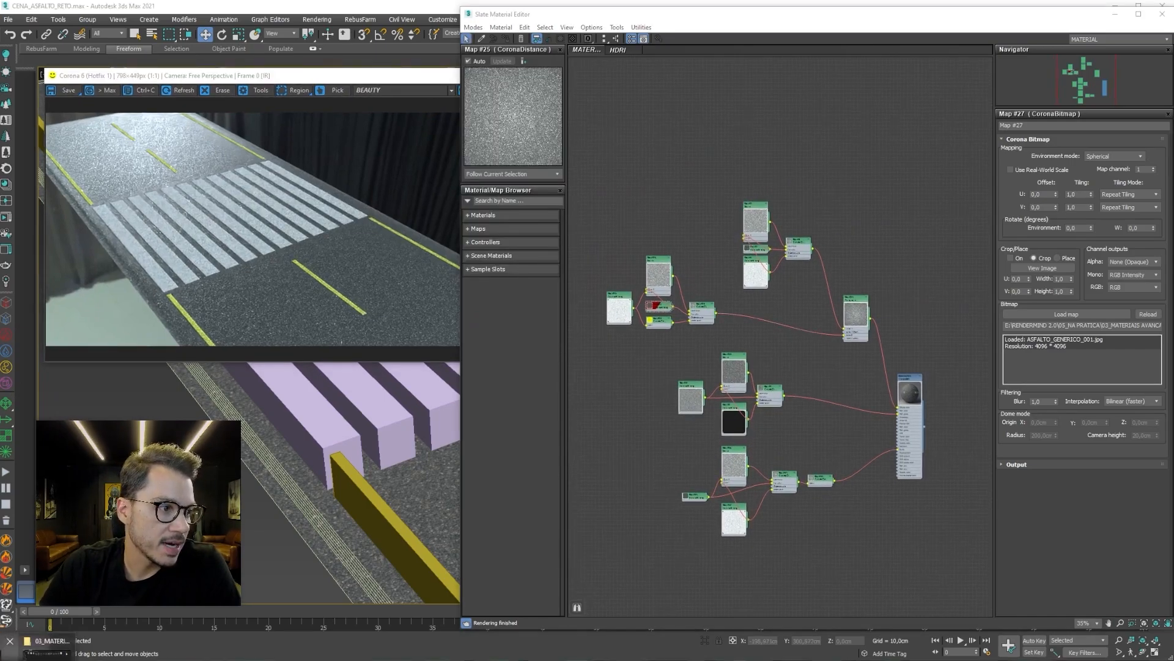
# Bring ASFALTO_MANCHAS_001.jpg from the texture folder into the material graph as a bitmap node and minimize the folder window.
pyautogui.hotkey('alt', 'Tab')
pyautogui.moveTo(191, 307); pyautogui.dragTo(940, 268)
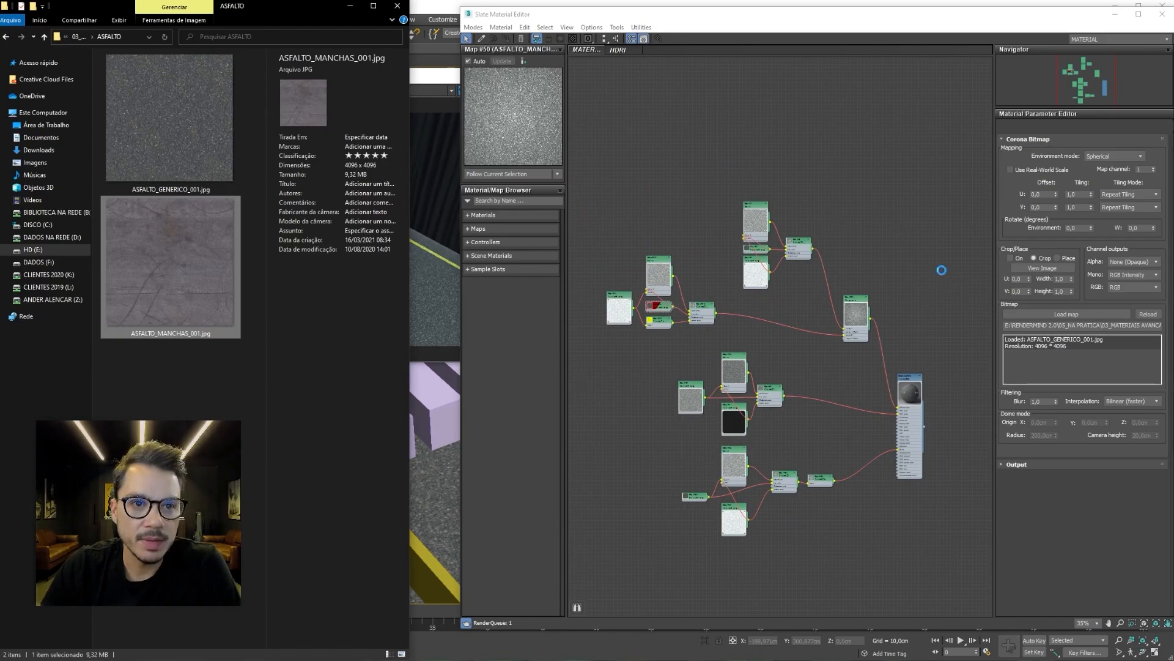
pyautogui.click(350, 6)
pyautogui.moveTo(953, 299); pyautogui.dragTo(795, 280, button='middle')
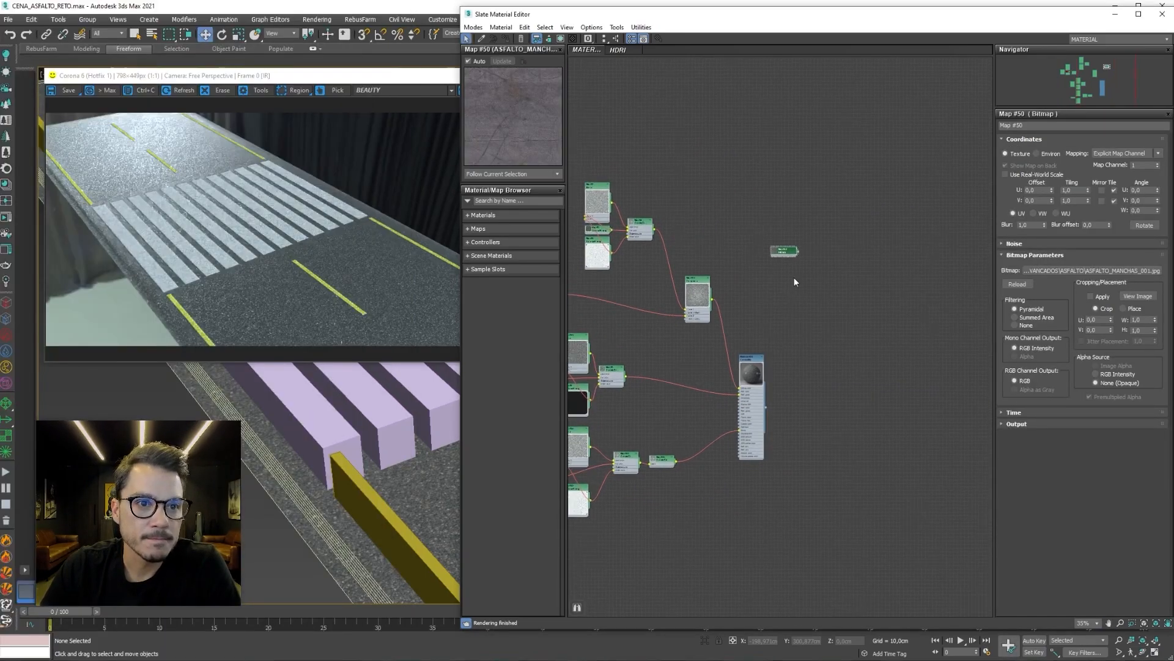
pyautogui.press('z')
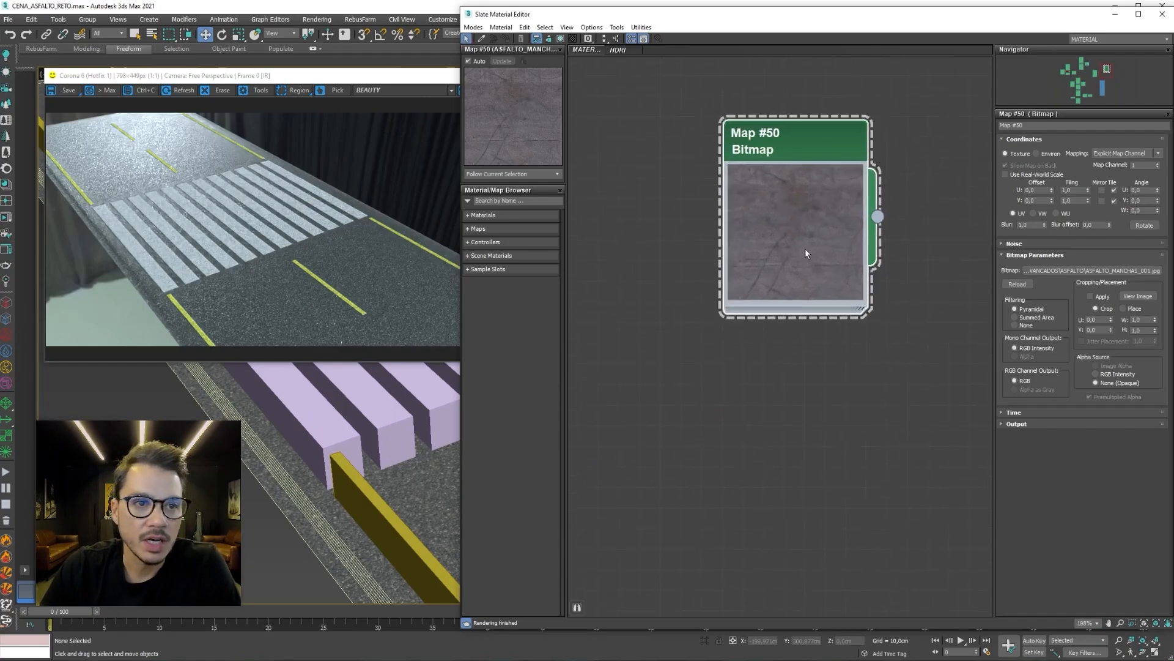
pyautogui.scroll(-10, 806, 255)
pyautogui.moveTo(805, 340); pyautogui.dragTo(900, 308, button='middle')
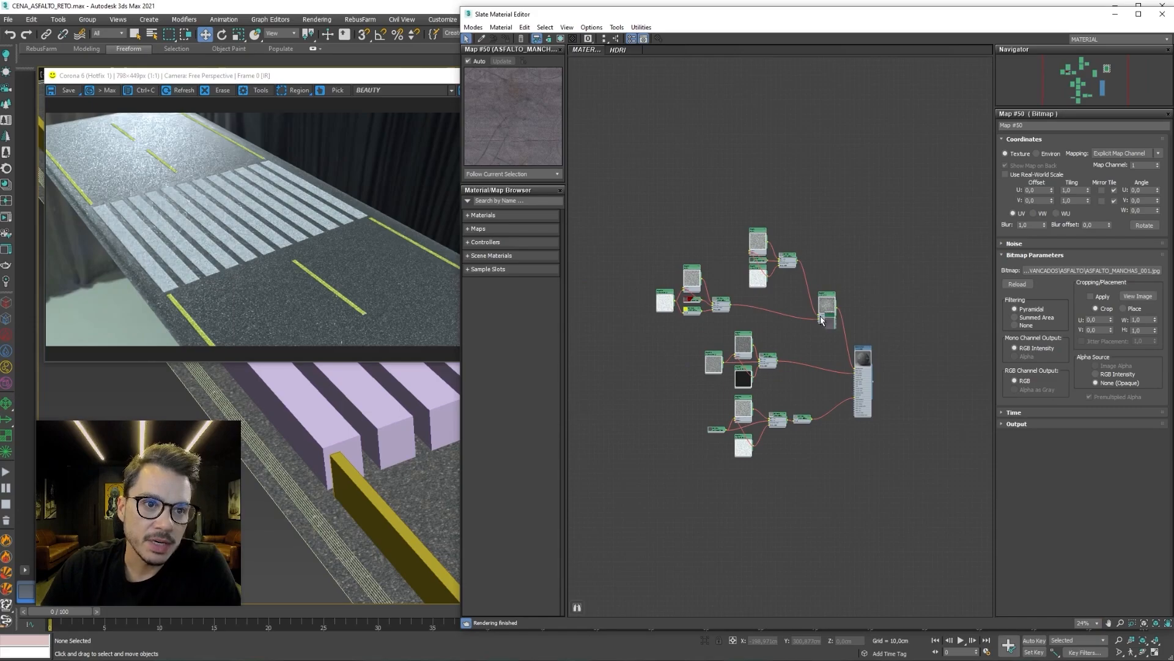
# Rearrange the graph so the ASFALTO_MANCHAS_001.jpg bitmap node sits in free space below the diffuse Composite node.
pyautogui.scroll(4, 796, 316)
pyautogui.moveTo(712, 269); pyautogui.dragTo(674, 279, button='middle')
pyautogui.moveTo(893, 261); pyautogui.dragTo(887, 220)
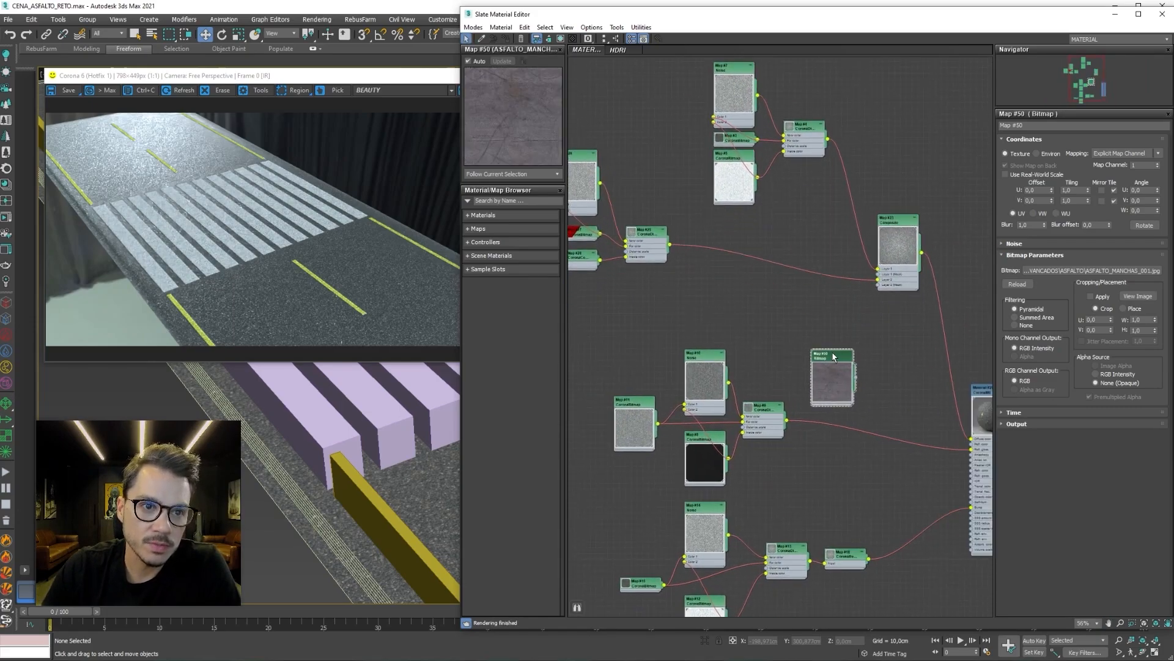
pyautogui.moveTo(835, 358); pyautogui.dragTo(818, 308)
pyautogui.scroll(3, 899, 208)
pyautogui.click(901, 190)
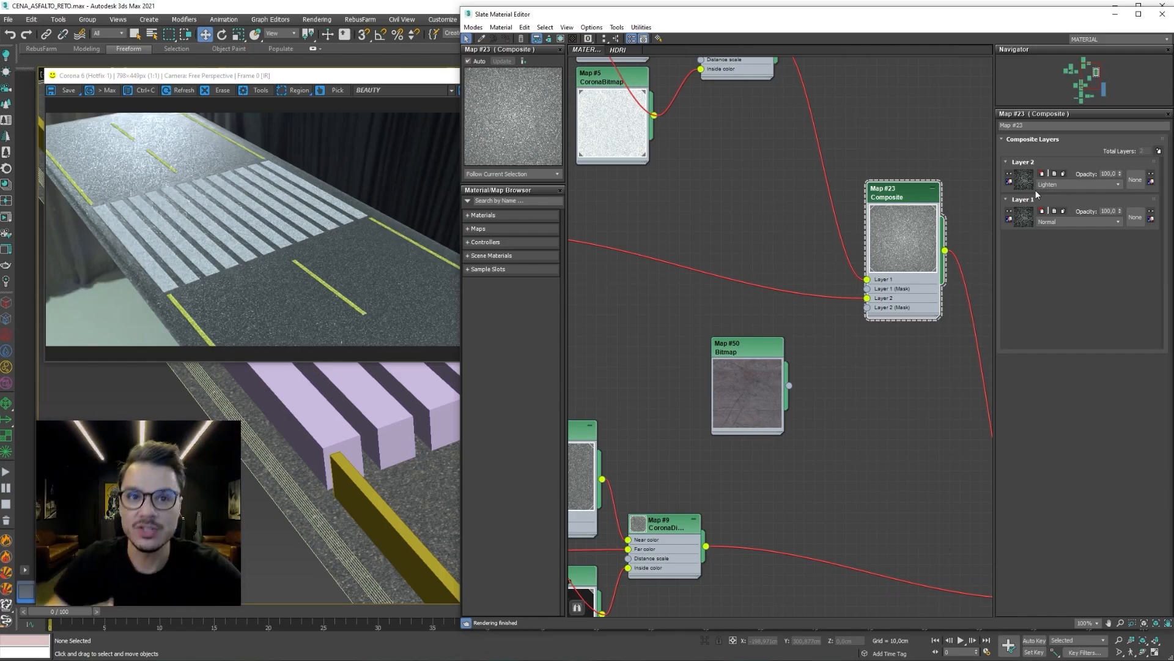
pyautogui.scroll(2, 846, 259)
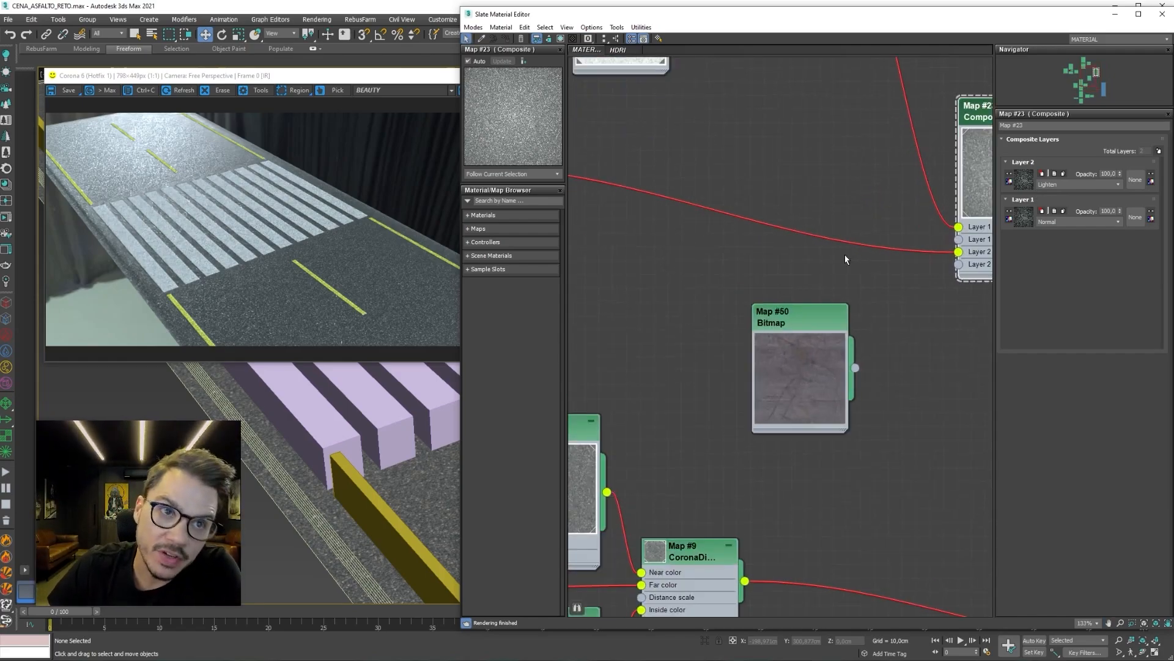
pyautogui.click(820, 364)
pyautogui.scroll(3, 796, 383)
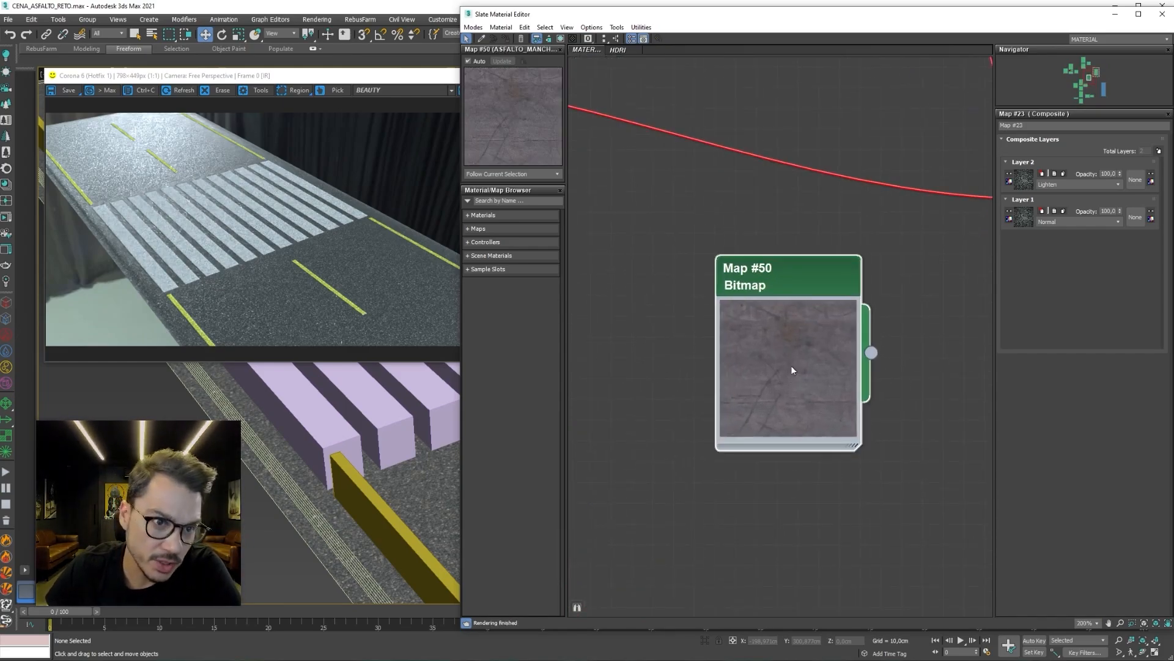
pyautogui.moveTo(783, 275); pyautogui.dragTo(658, 254)
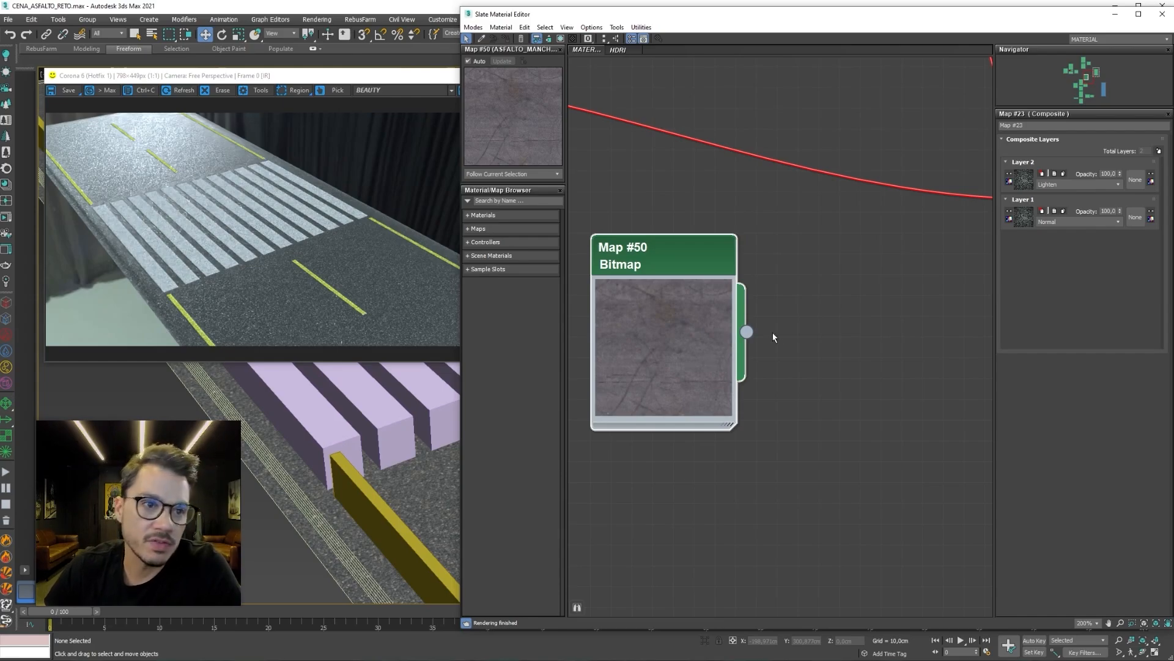
# Add a CoronaColorCorrect map, feed the stain bitmap into its input and line up the two nodes.
pyautogui.scroll(-3, 710, 343)
pyautogui.rightClick(742, 335)
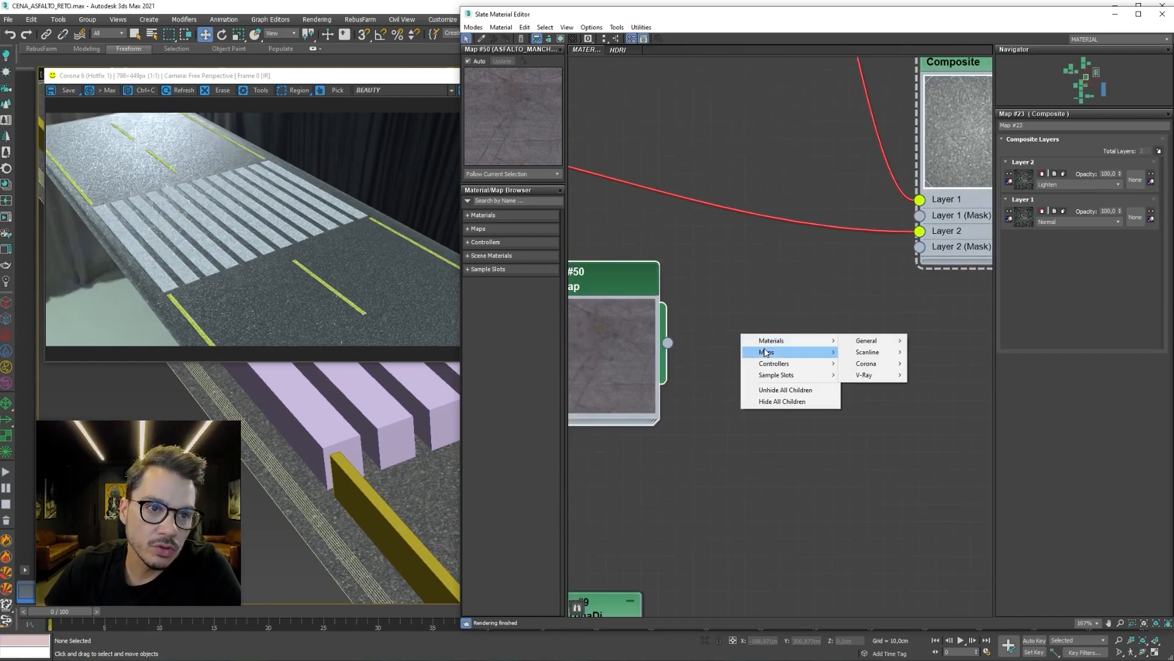
pyautogui.moveTo(772, 354)
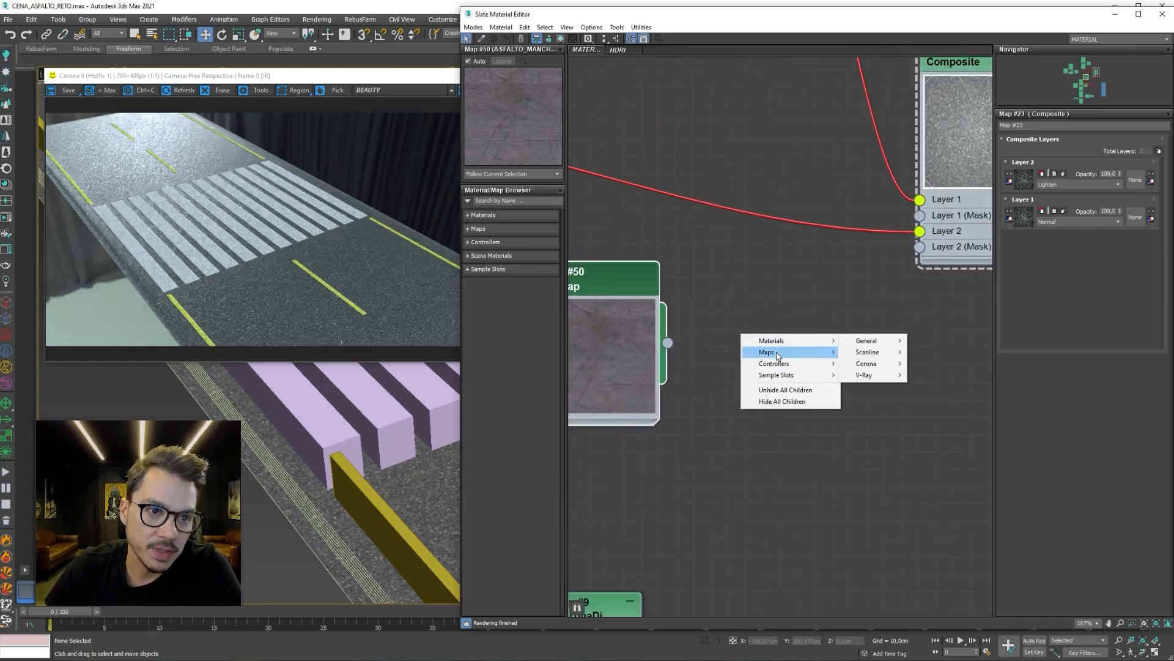
pyautogui.moveTo(881, 377)
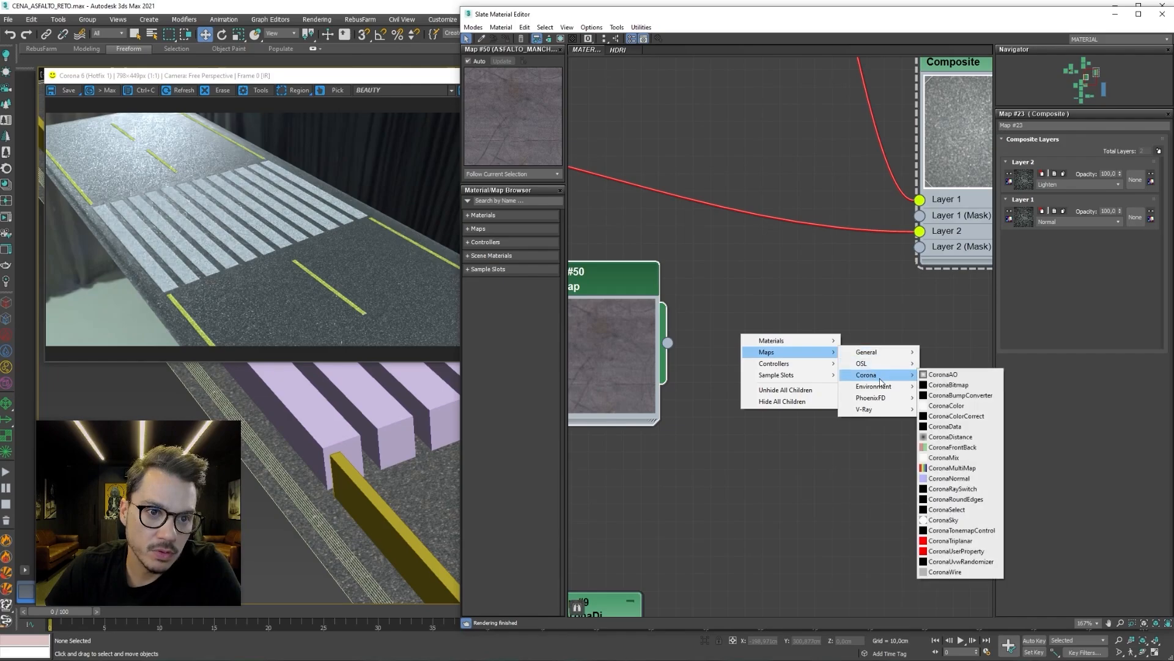
pyautogui.click(944, 417)
pyautogui.moveTo(759, 362); pyautogui.dragTo(781, 359)
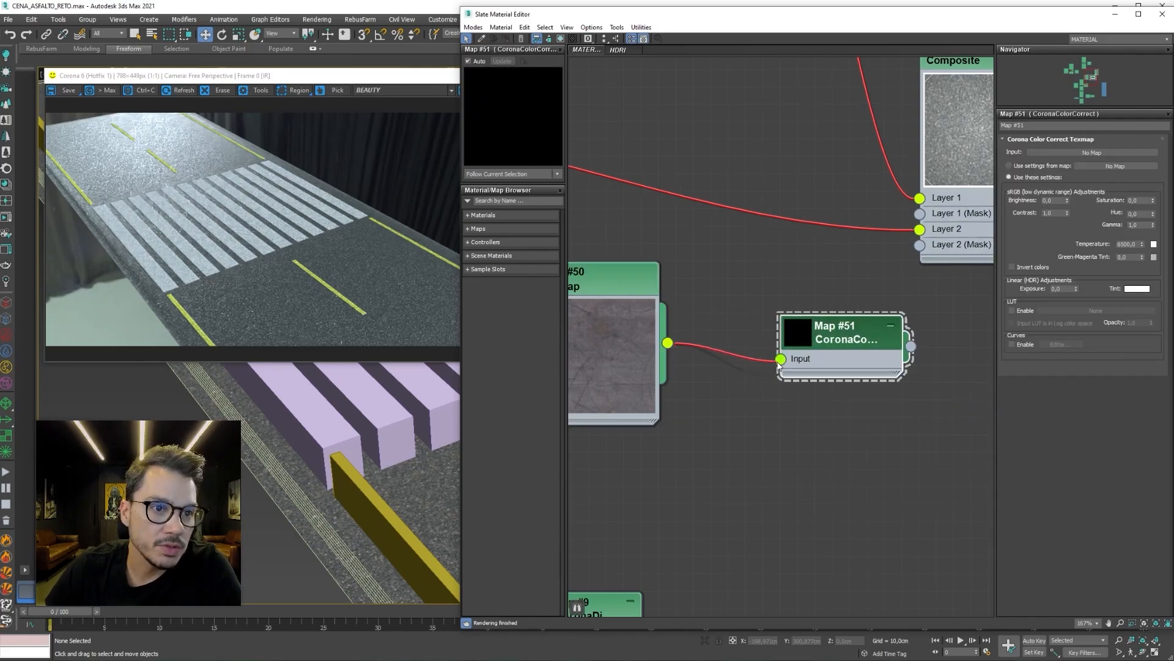
pyautogui.moveTo(839, 336); pyautogui.dragTo(891, 372)
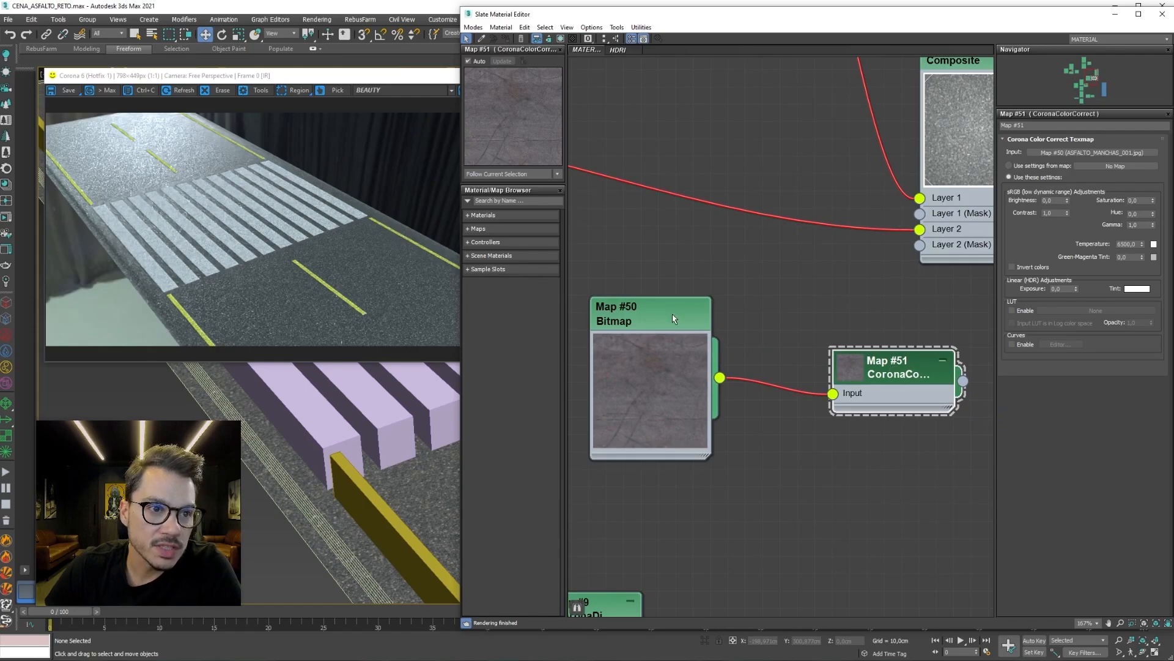
pyautogui.moveTo(673, 319); pyautogui.dragTo(674, 336)
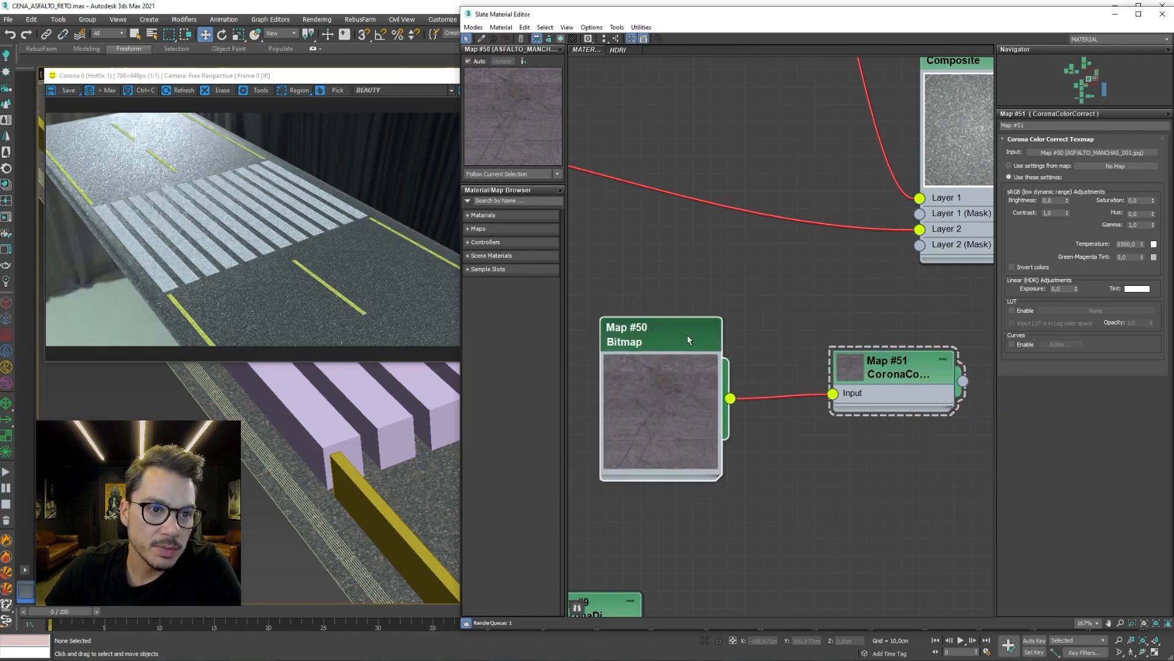
pyautogui.click(666, 396)
# Set the color correction's brightness to 1 and expand its node preview to see the stains and cracks.
pyautogui.click(871, 365)
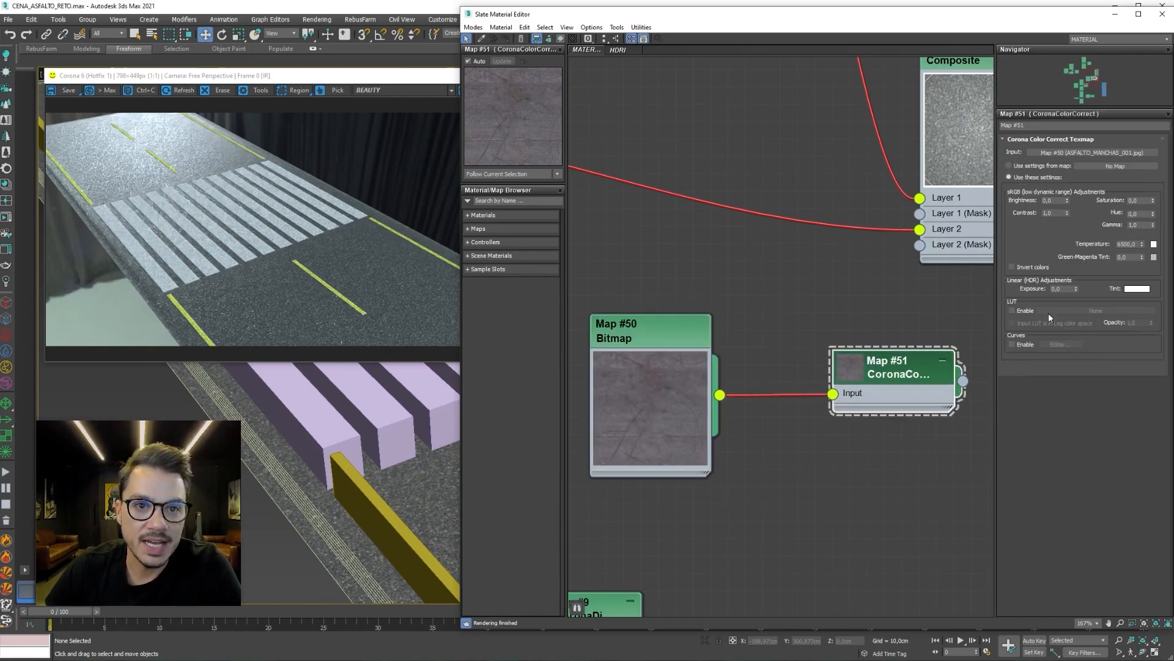
pyautogui.doubleClick(1058, 214)
pyautogui.doubleClick(1057, 201)
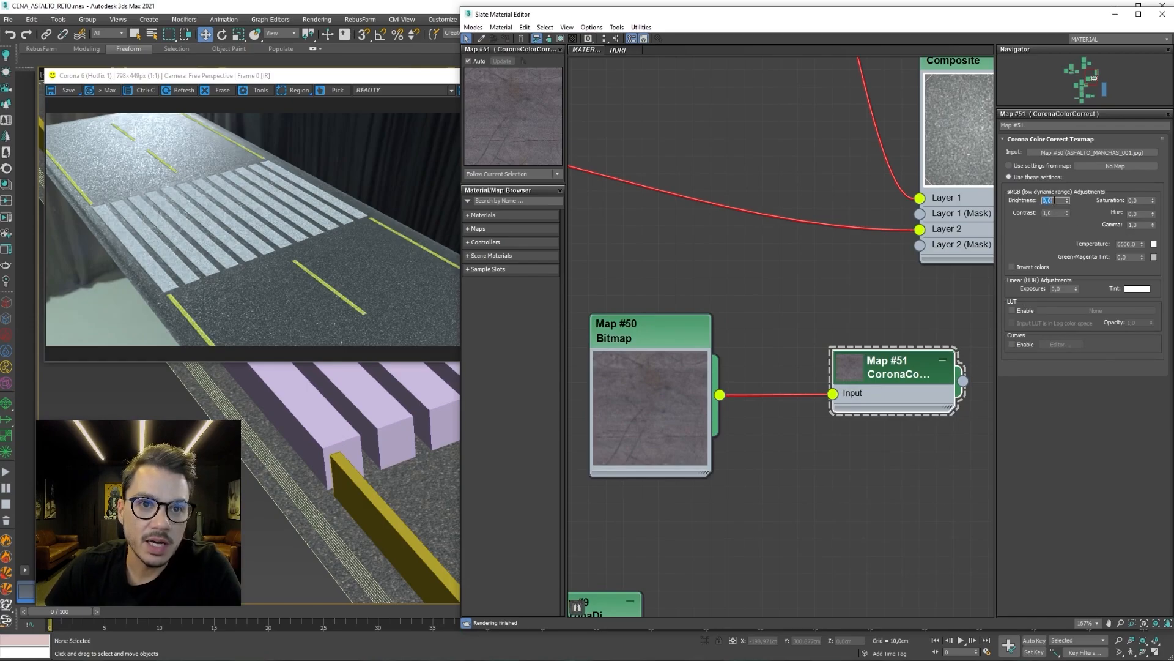
pyautogui.write('1')
pyautogui.press('Return')
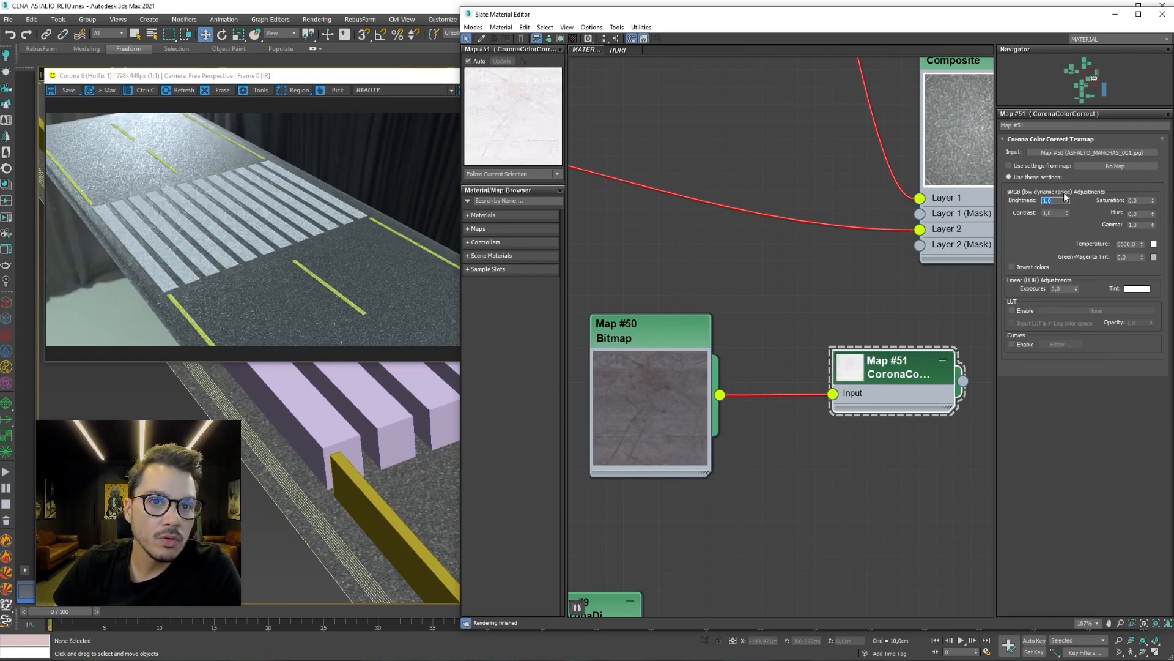
pyautogui.doubleClick(852, 369)
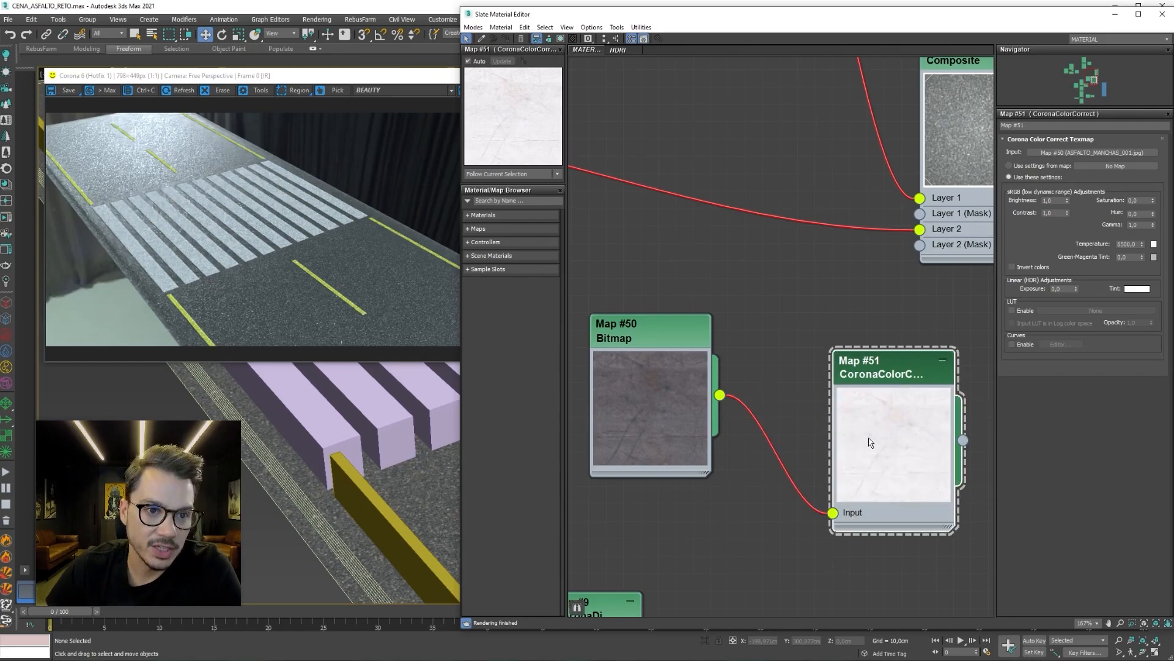
pyautogui.moveTo(901, 366); pyautogui.dragTo(866, 297)
pyautogui.scroll(2, 883, 388)
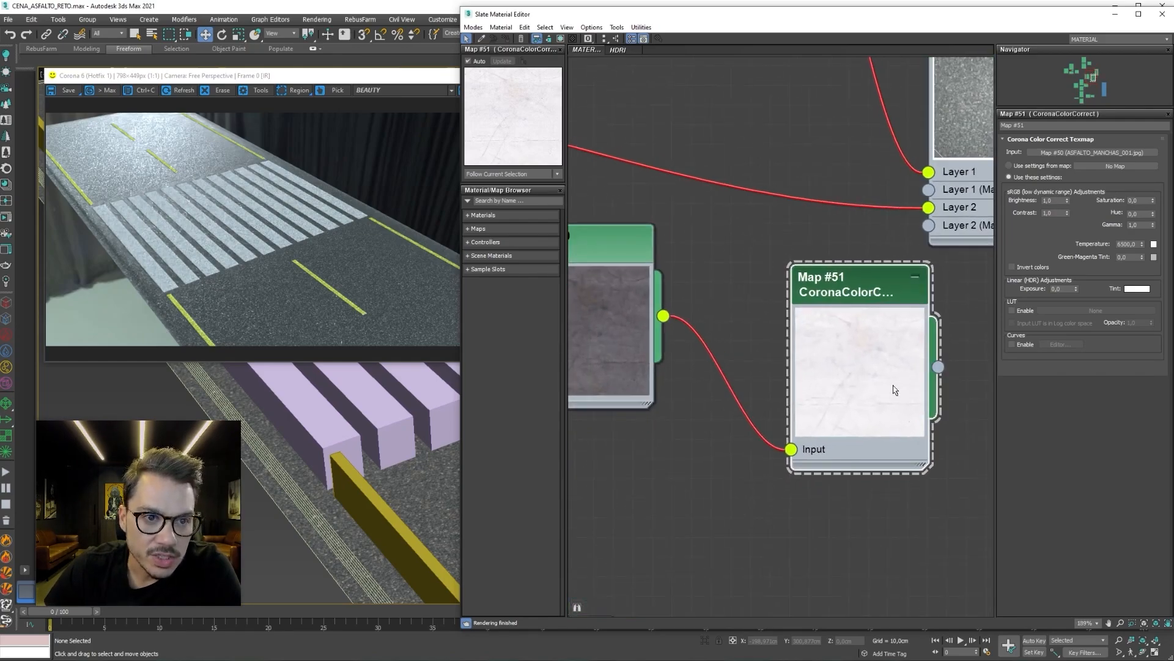
pyautogui.moveTo(880, 377); pyautogui.dragTo(812, 326, button='middle')
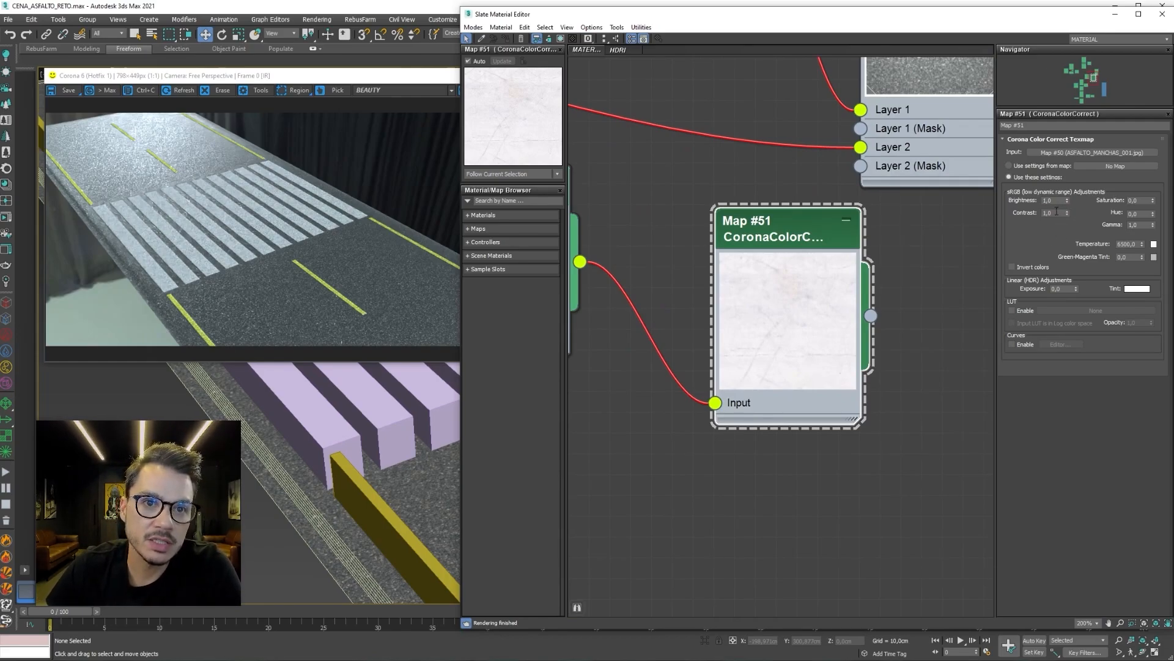
# Set the stain color correction's contrast to 5 and its brightness to 0,7.
pyautogui.doubleClick(1054, 212)
pyautogui.write('2')
pyautogui.press('BackSpace')
pyautogui.write('5')
pyautogui.press('Return')
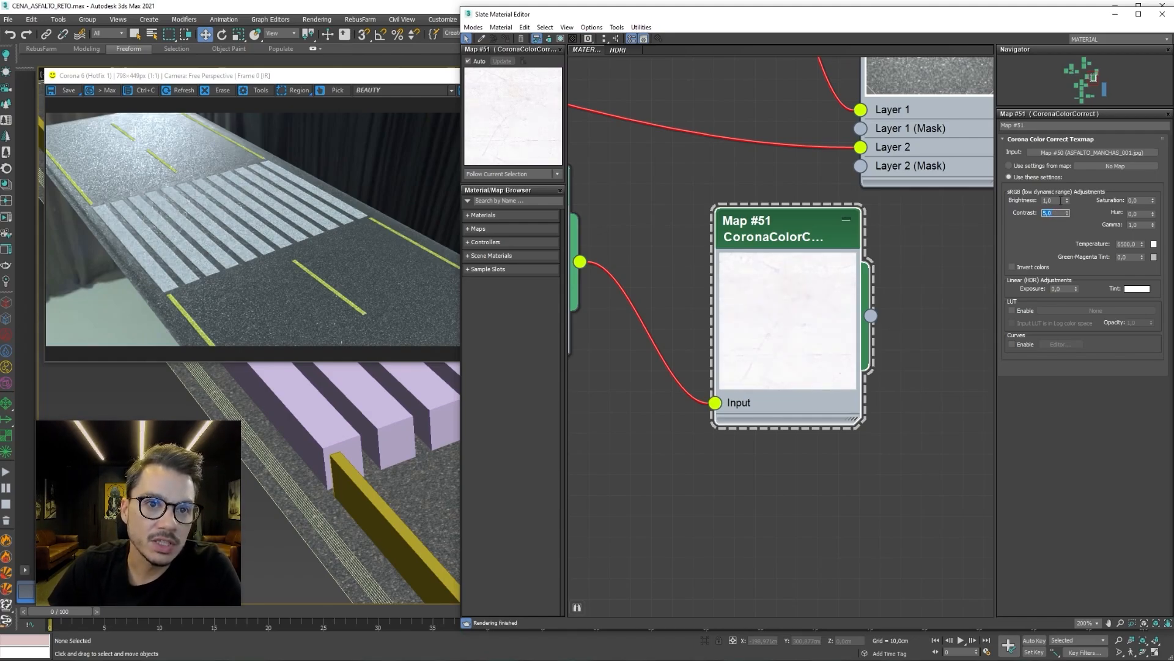
pyautogui.doubleClick(1062, 201)
pyautogui.write('0,7')
pyautogui.press('Return')
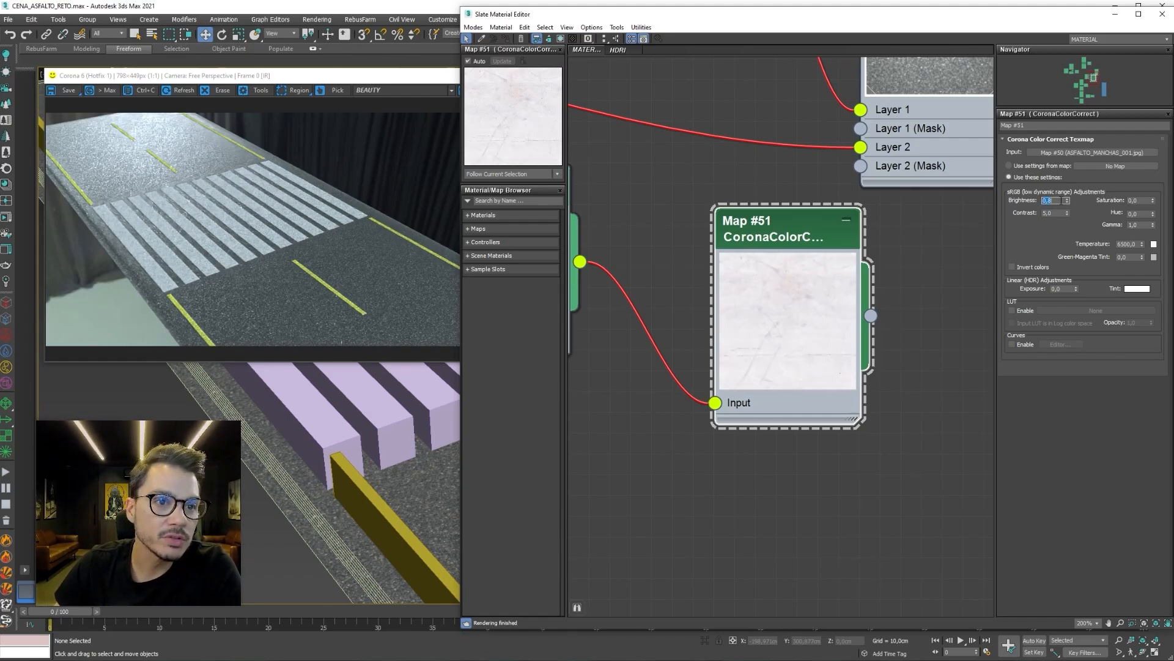
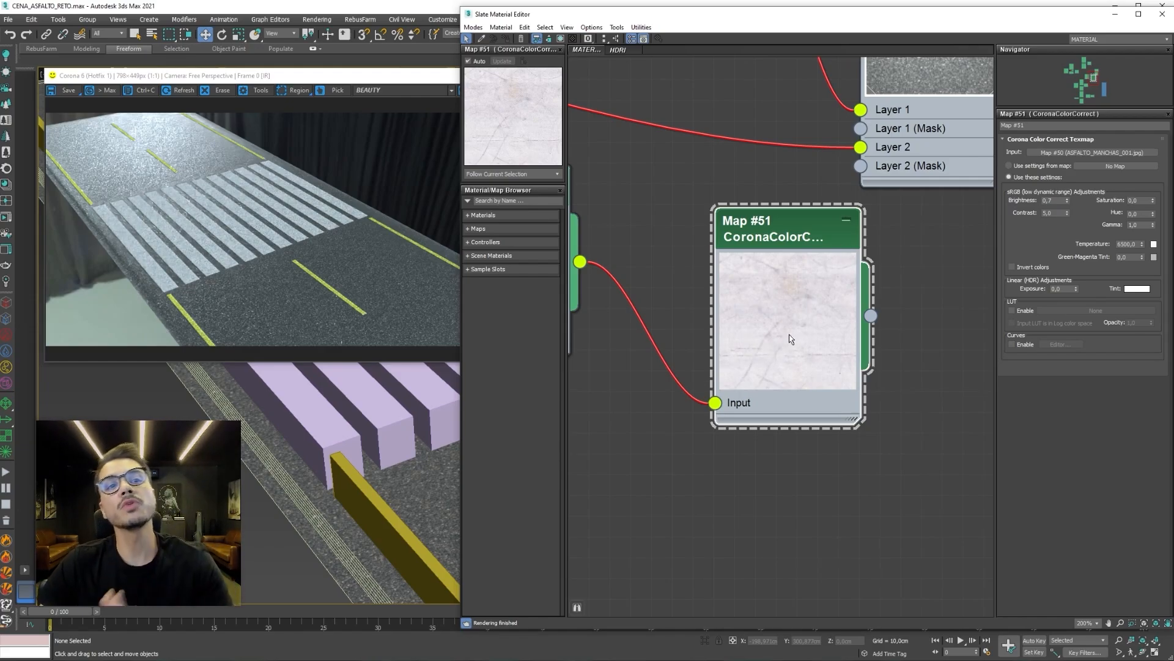
# Add a third layer to the Composite map and feed the color-corrected stain map into Layer 3.
pyautogui.scroll(-1, 835, 265)
pyautogui.moveTo(836, 265); pyautogui.dragTo(786, 468, button='middle')
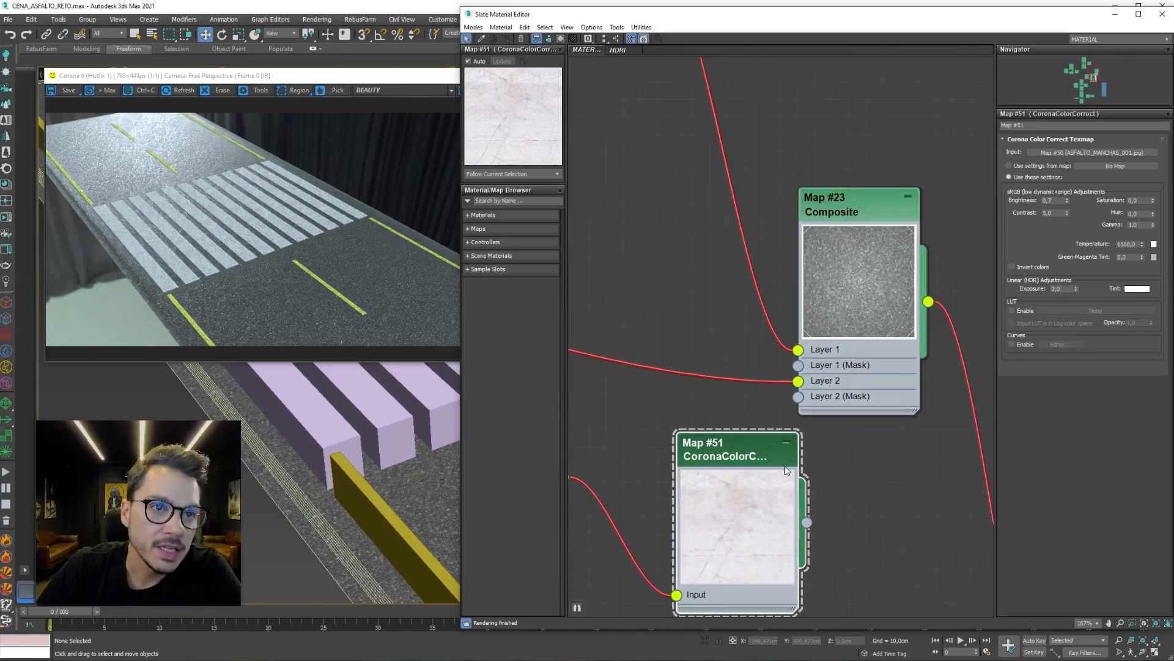
pyautogui.doubleClick(838, 210)
pyautogui.moveTo(838, 209); pyautogui.dragTo(856, 123)
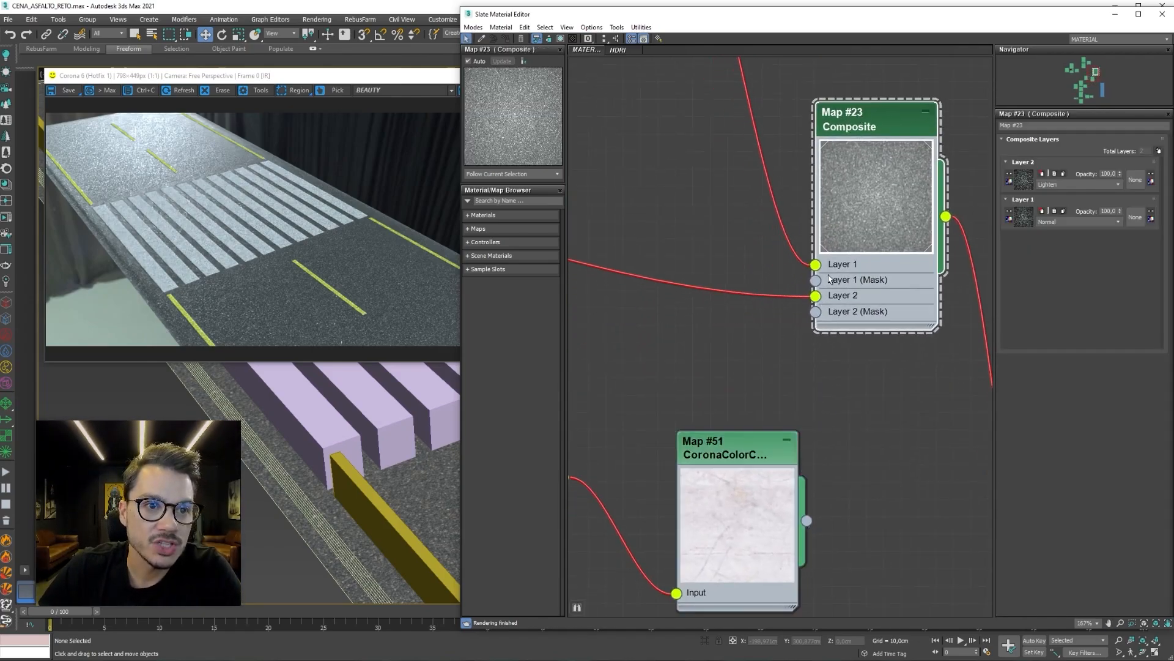
pyautogui.click(1159, 150)
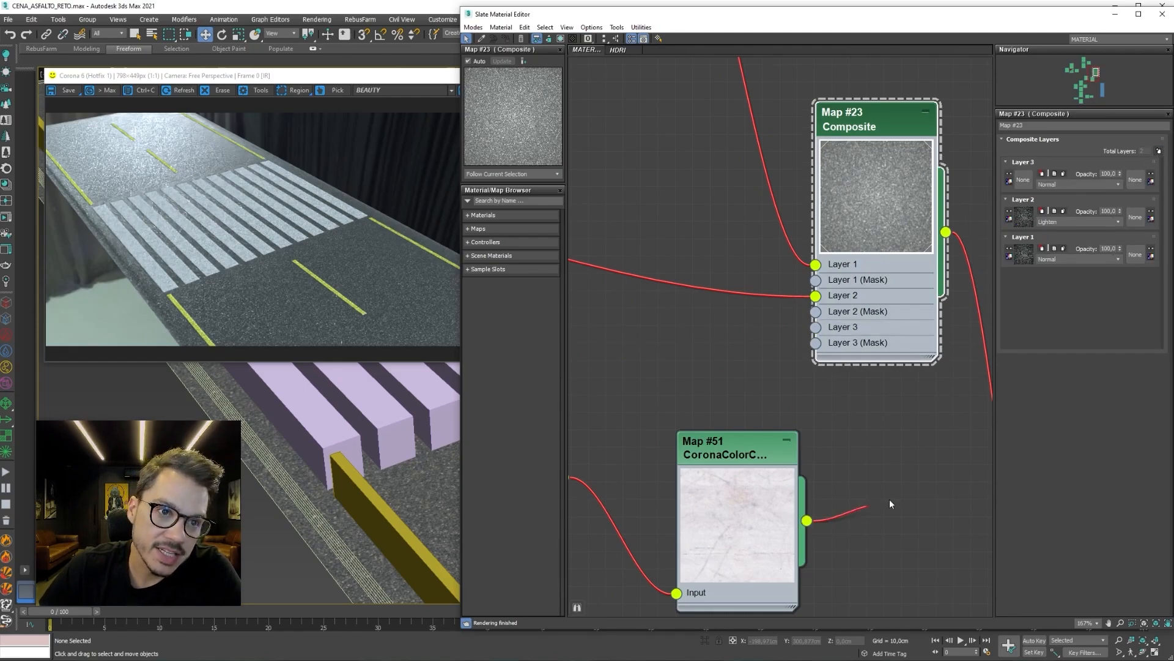
pyautogui.moveTo(807, 521); pyautogui.dragTo(815, 327)
pyautogui.moveTo(769, 450); pyautogui.dragTo(665, 432)
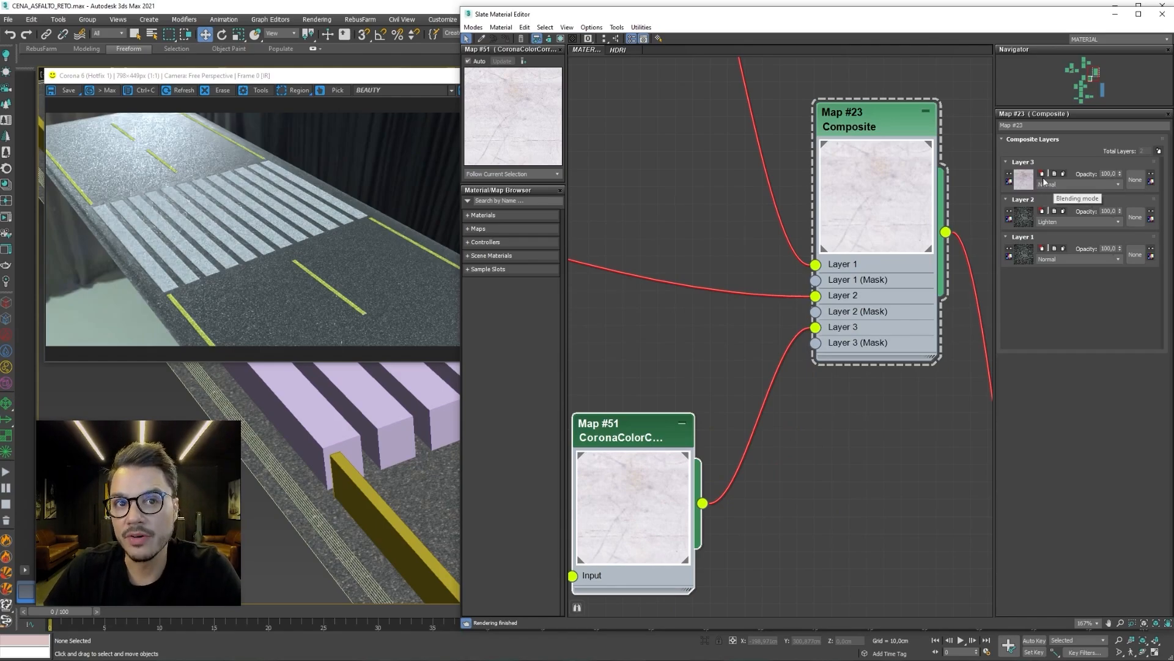
# Render the road with the stain layer in Normal blending and inspect the surface.
pyautogui.click(313, 255)
pyautogui.click(553, 90)
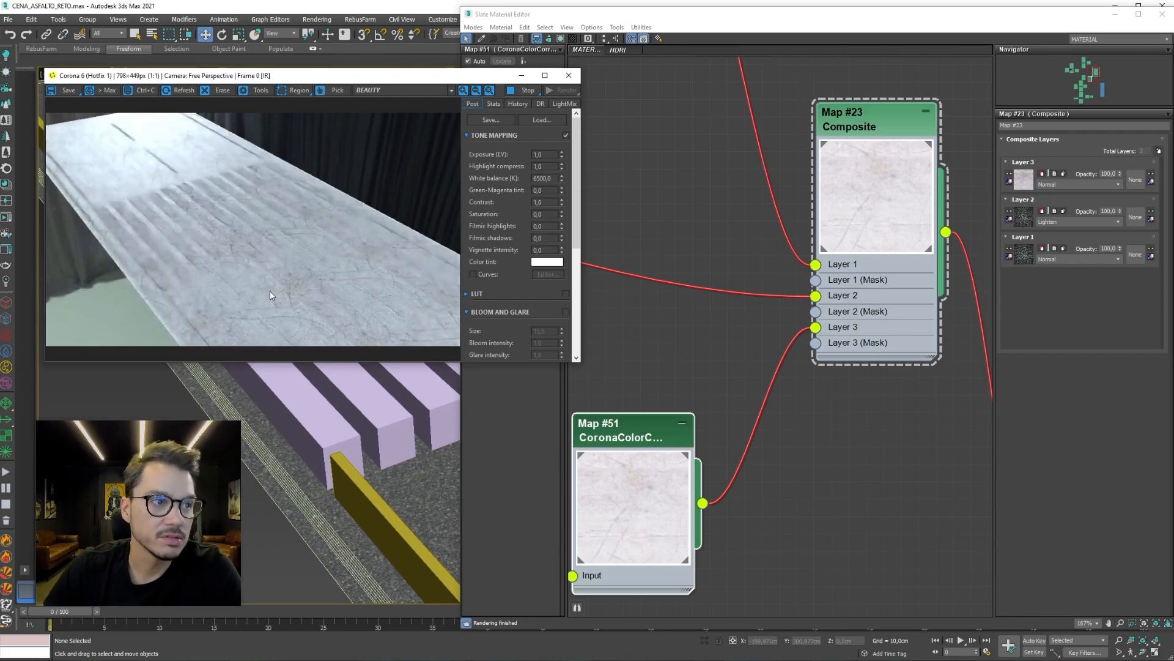
pyautogui.scroll(1, 379, 269)
pyautogui.scroll(-1, 381, 259)
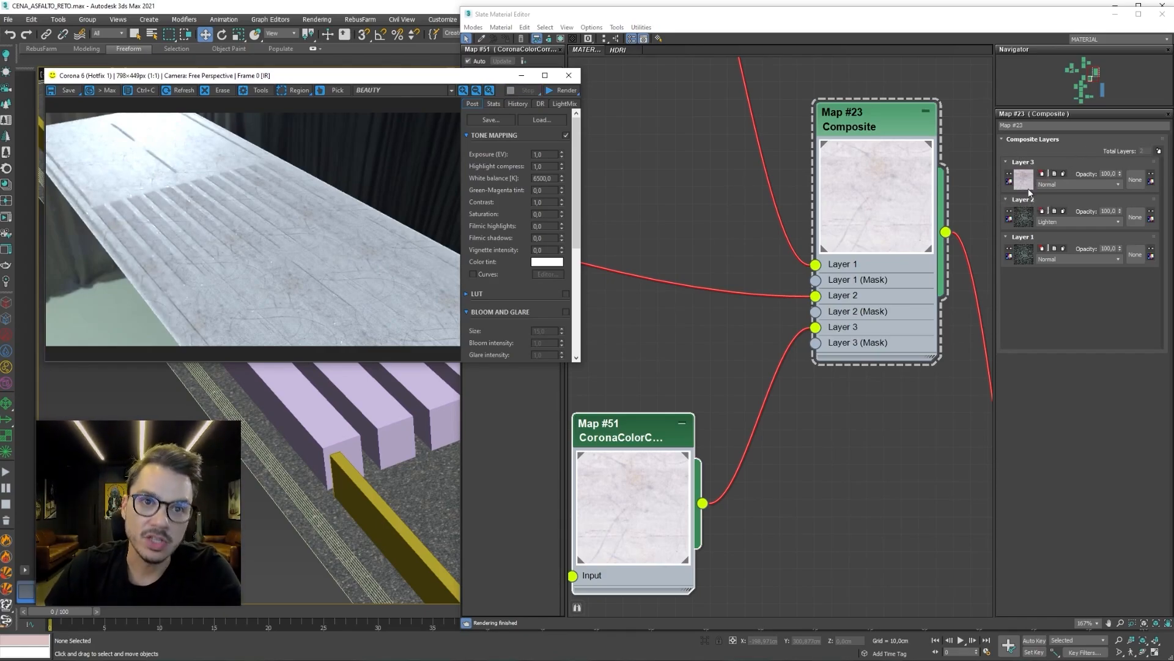
# Try the Lighten blending mode on the Composite's Layer 3 and render the road again.
pyautogui.click(1064, 185)
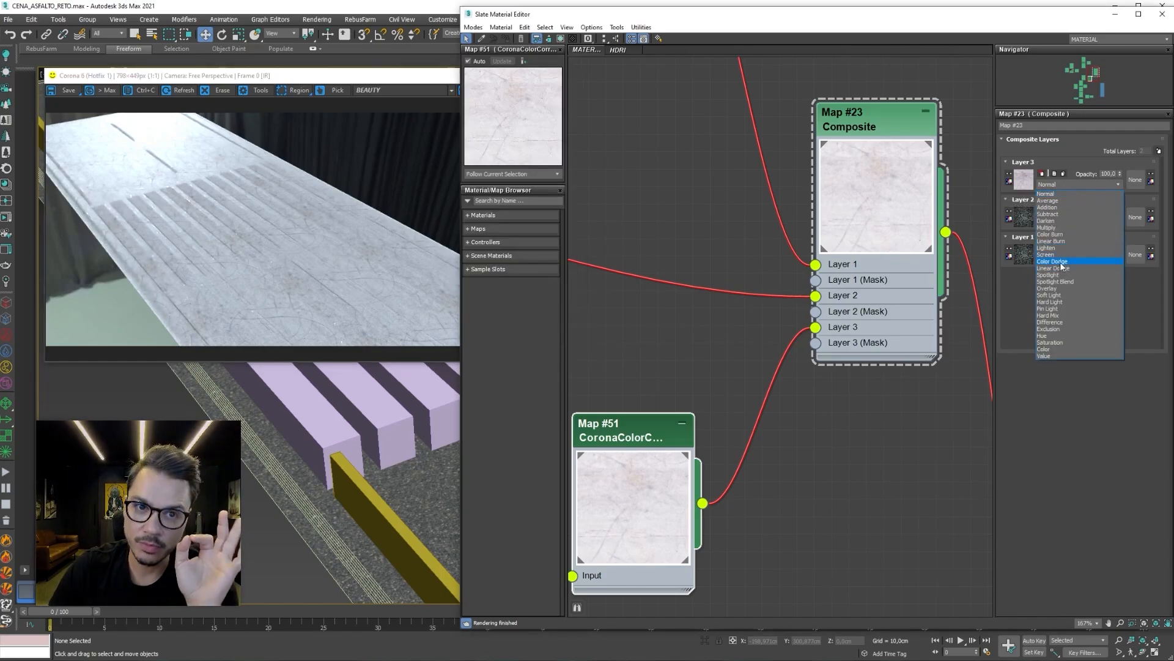
pyautogui.click(1059, 249)
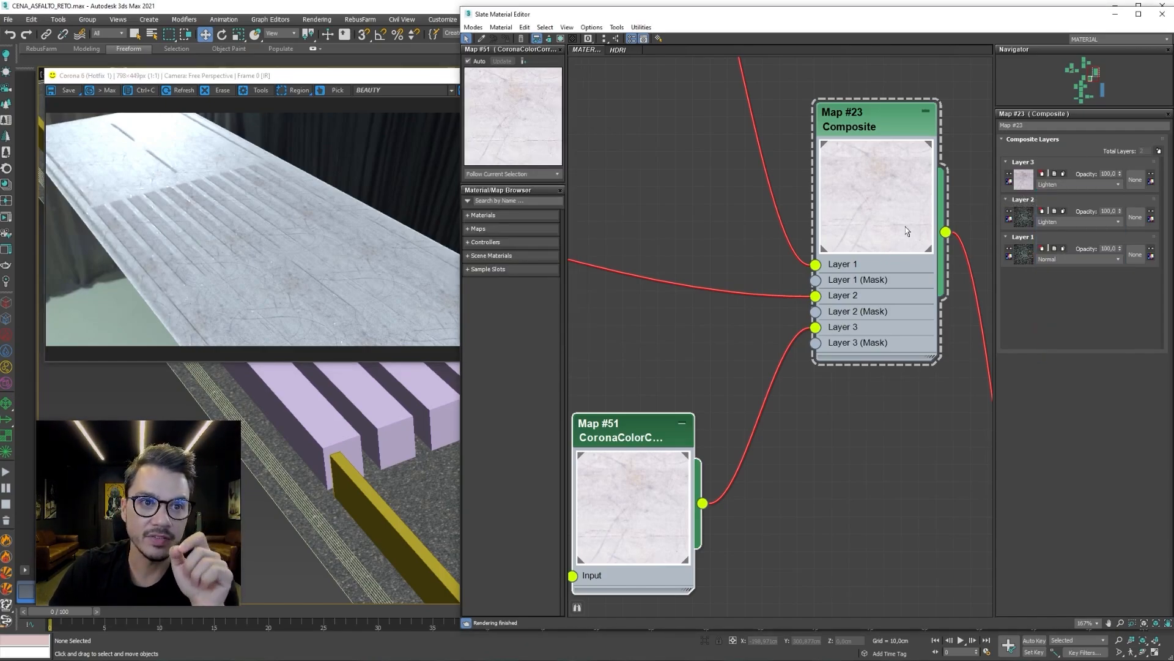
pyautogui.click(268, 247)
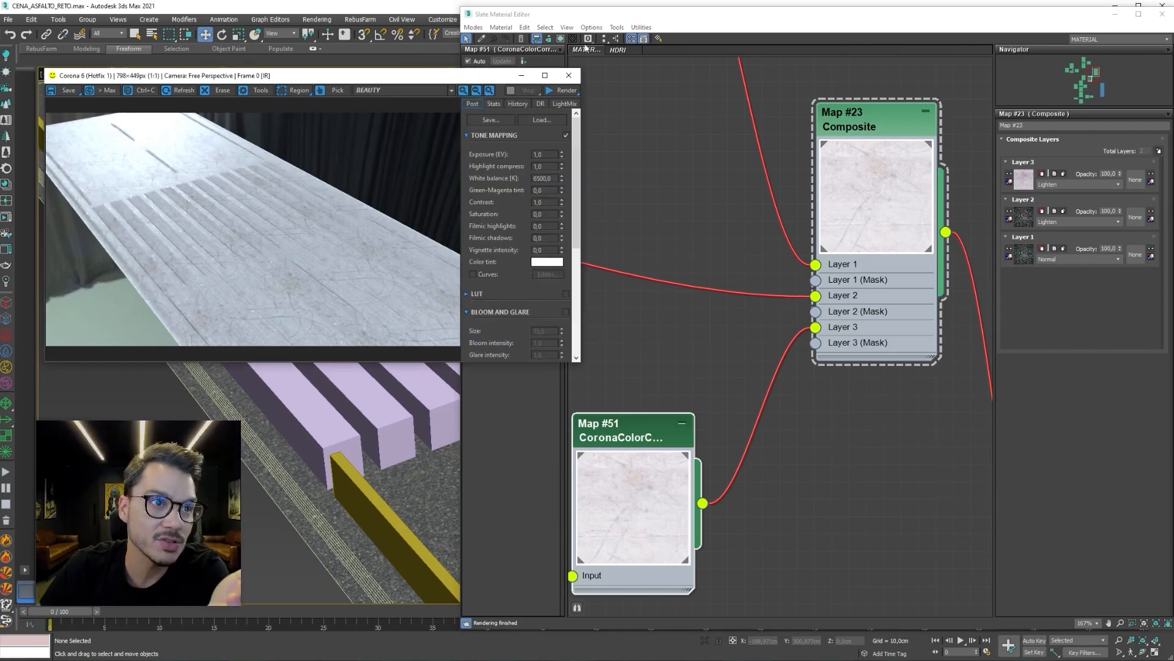
pyautogui.click(566, 90)
pyautogui.click(566, 104)
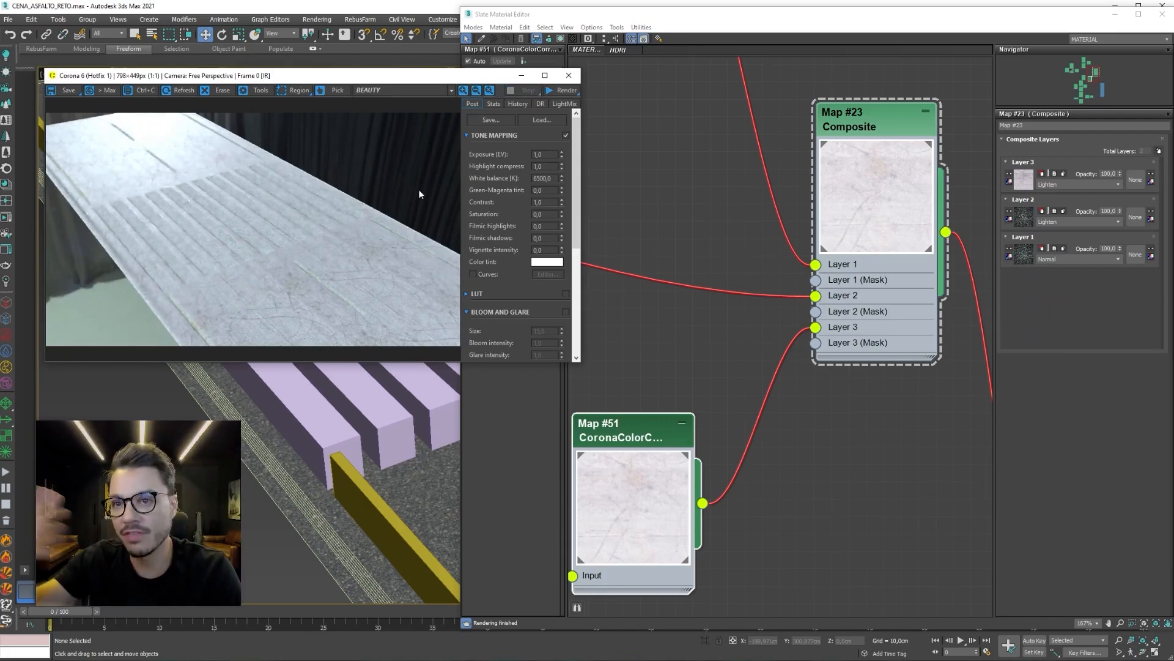
# Set Layer 3's blending mode to Multiply, render the road again and inspect the lane lines up close.
pyautogui.click(1078, 185)
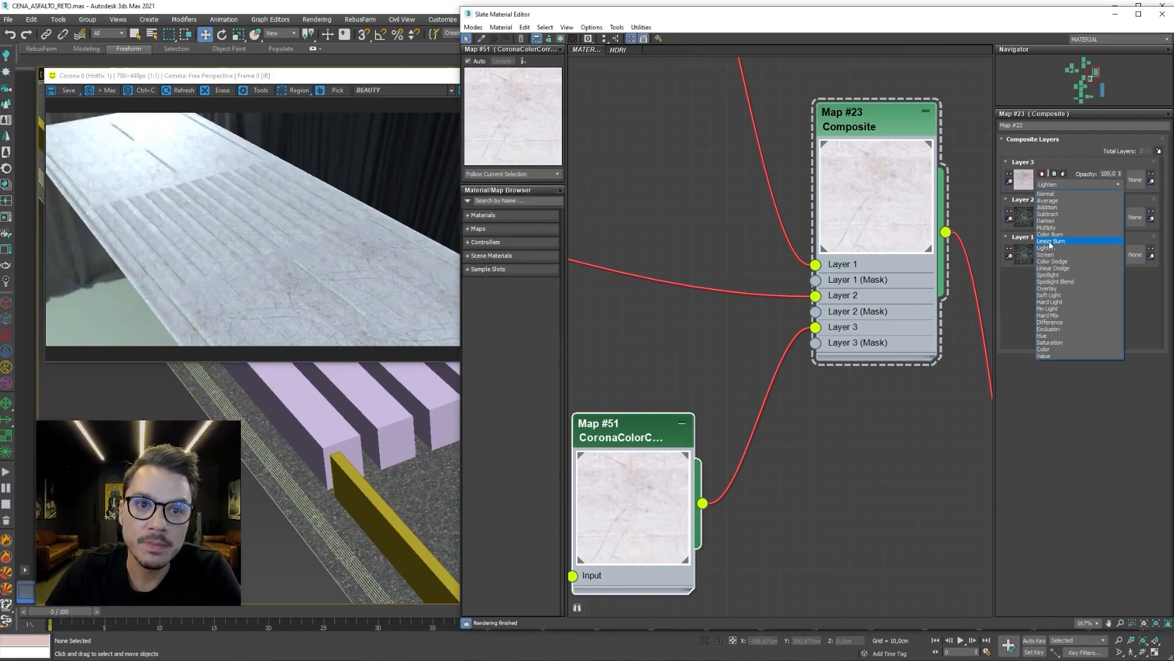
pyautogui.click(1062, 227)
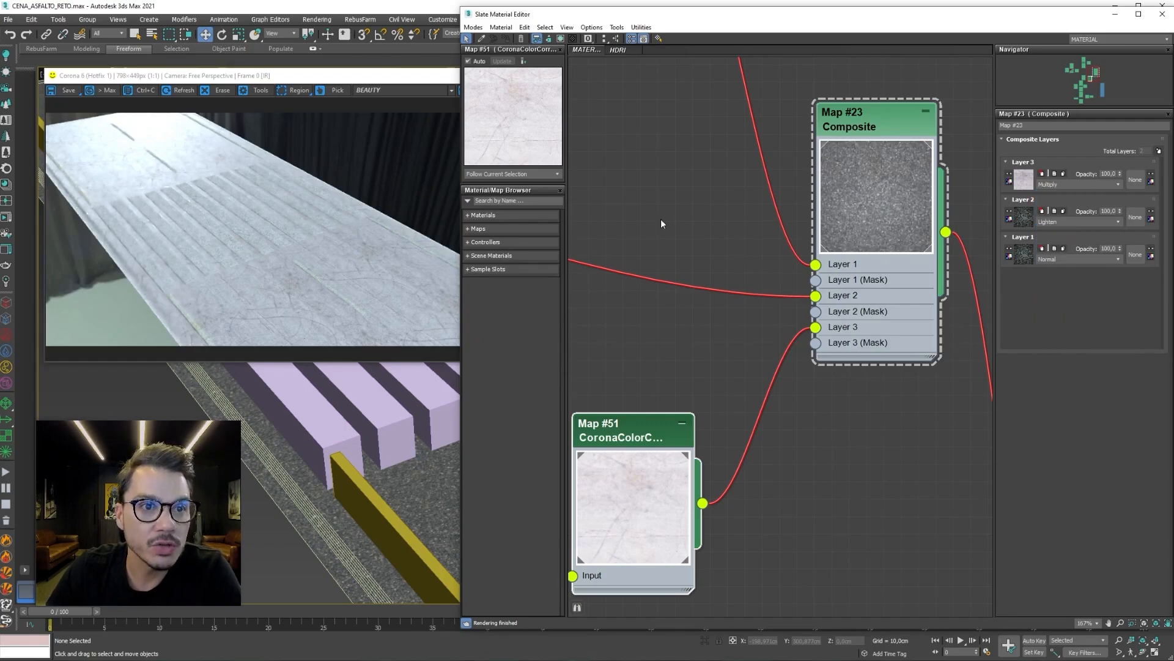
pyautogui.click(433, 101)
pyautogui.click(552, 89)
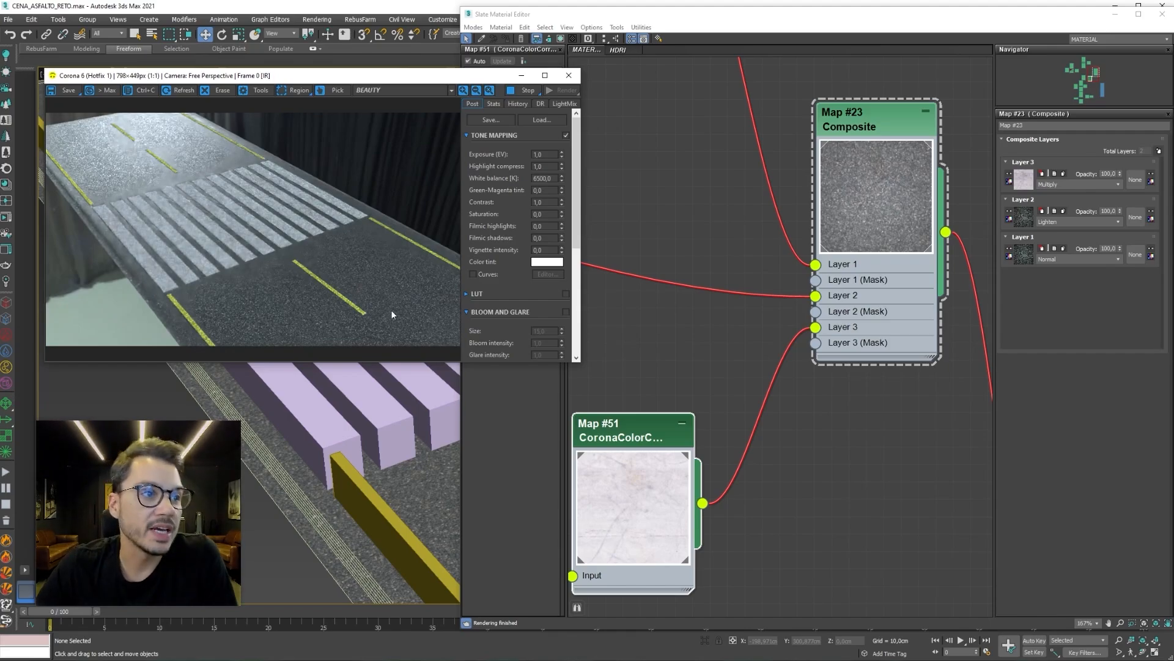
pyautogui.scroll(1, 404, 313)
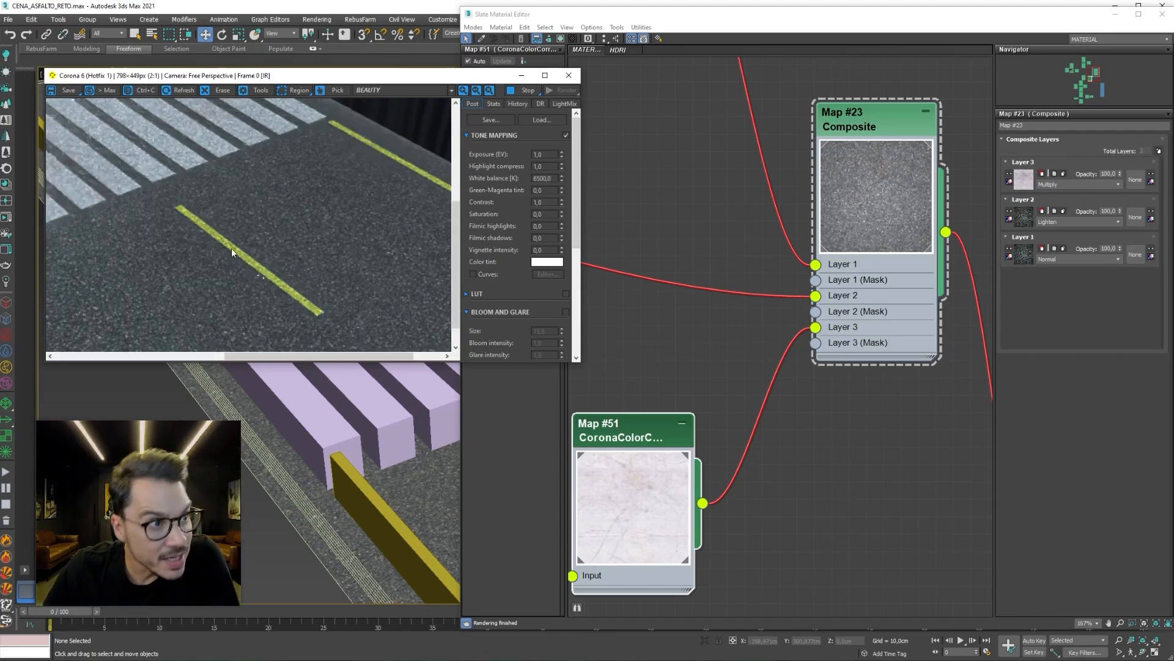
pyautogui.scroll(-1, 354, 303)
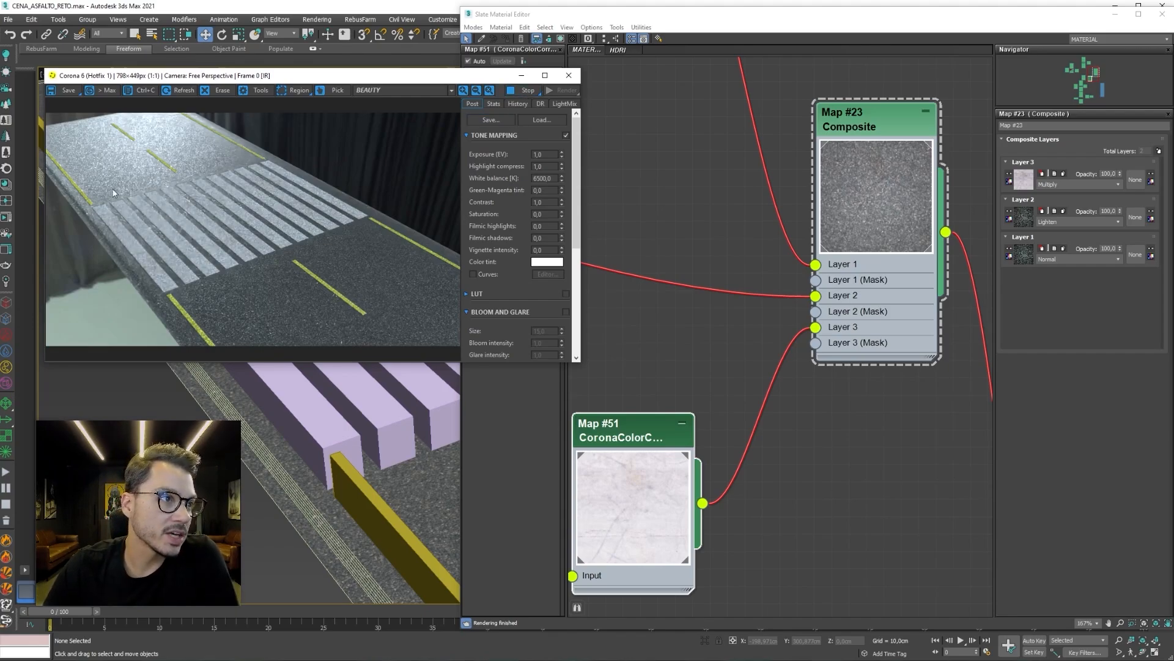
# Move the stain map's CoronaColorCorrect node closer to the Composite map and check the rendered crosswalk.
pyautogui.moveTo(415, 517); pyautogui.dragTo(271, 481, button='middle')
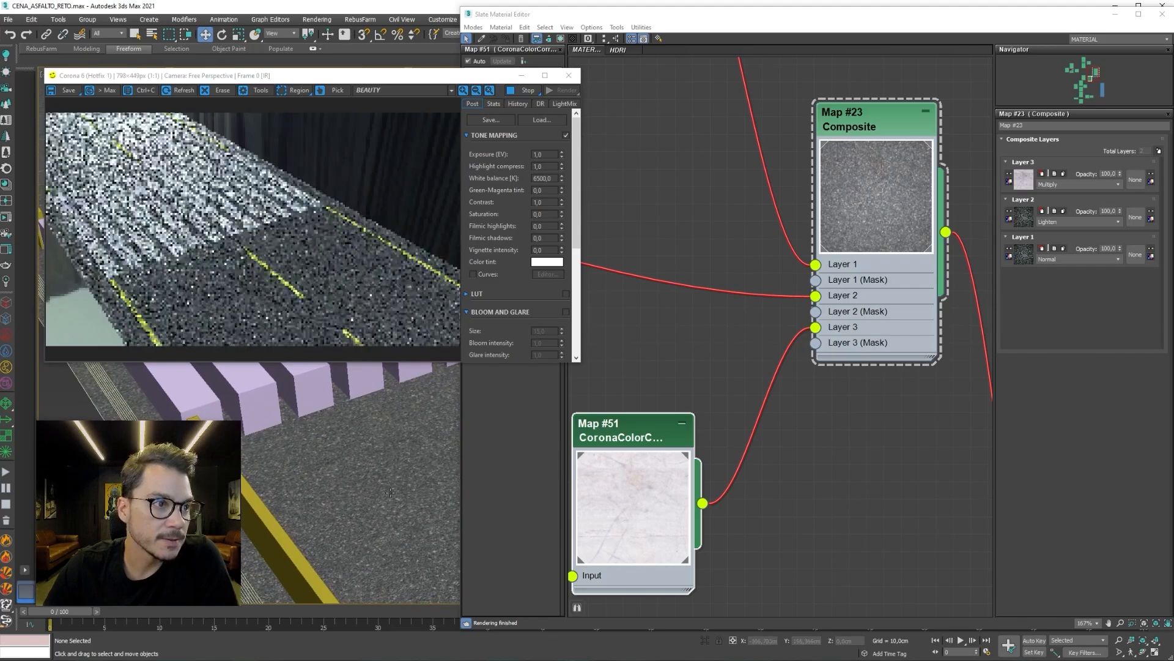
pyautogui.moveTo(637, 436); pyautogui.dragTo(692, 386)
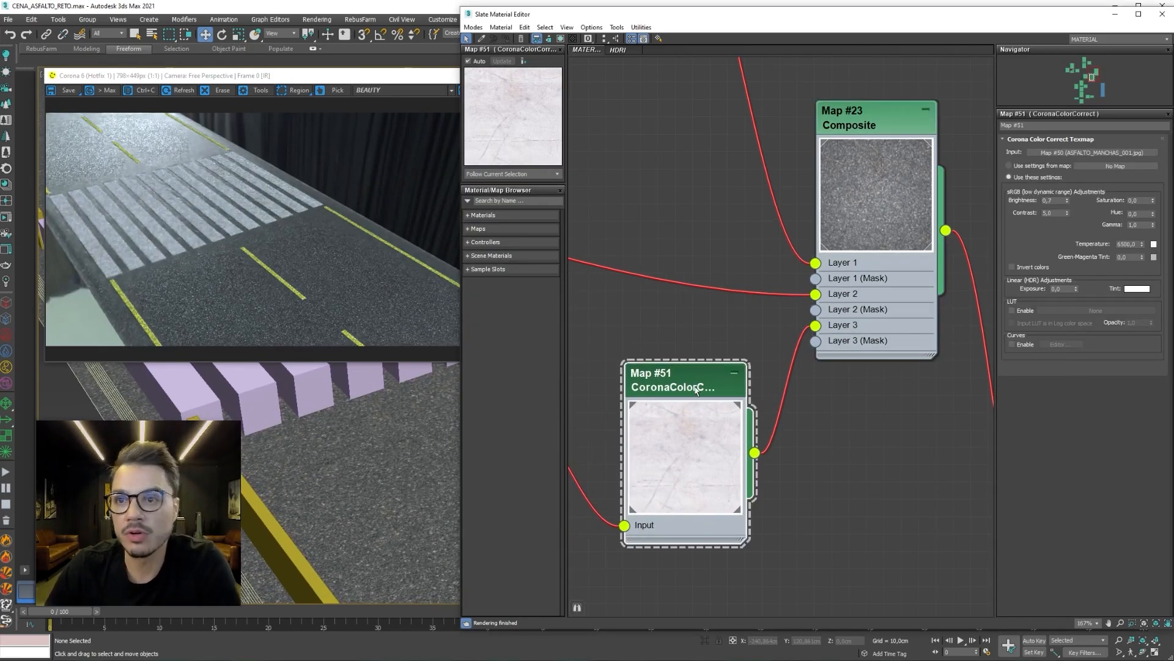
pyautogui.click(451, 79)
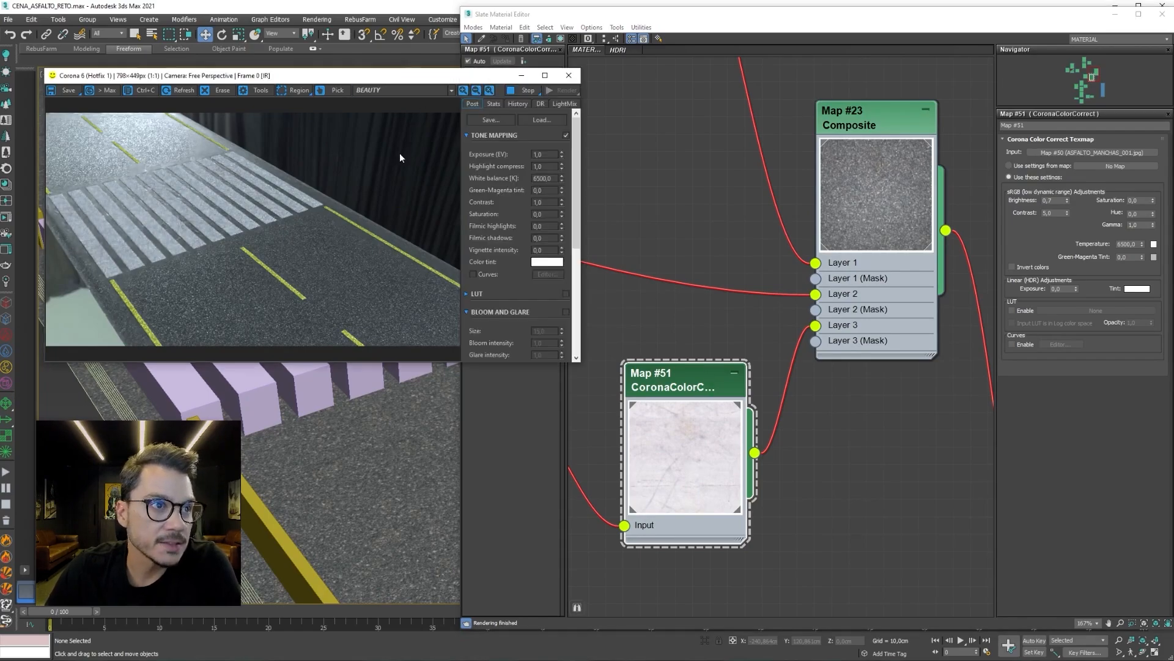
pyautogui.click(681, 464)
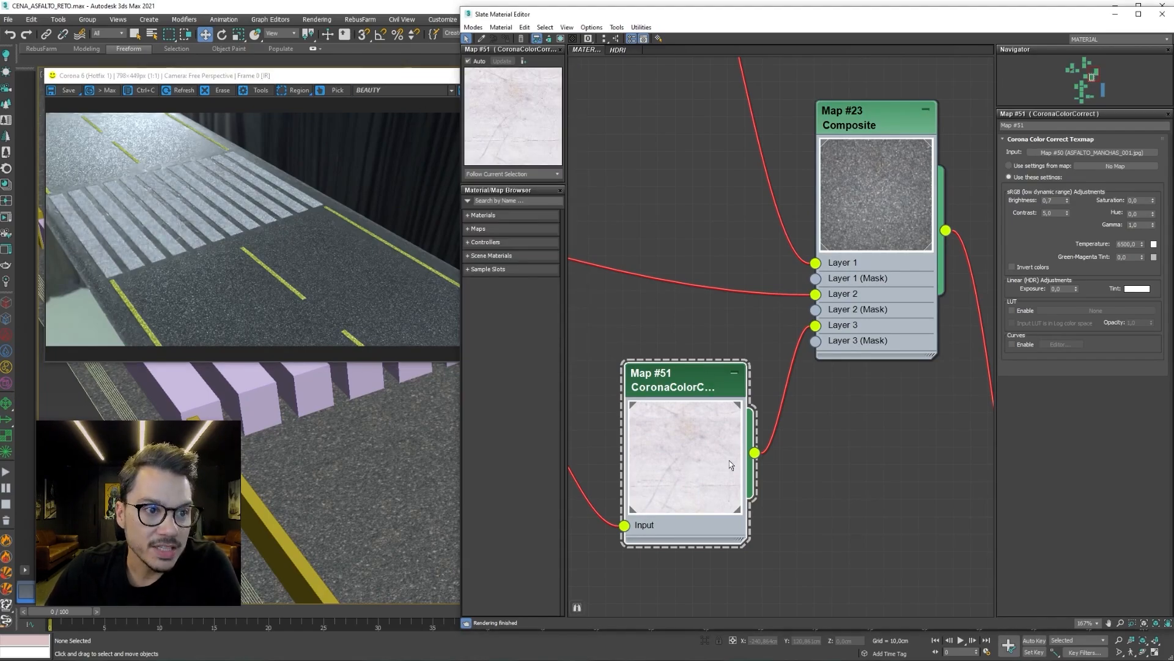
# Set the stain map's color correction to gamma 0,8 and brightness 0,6.
pyautogui.click(1056, 200)
pyautogui.press('Return')
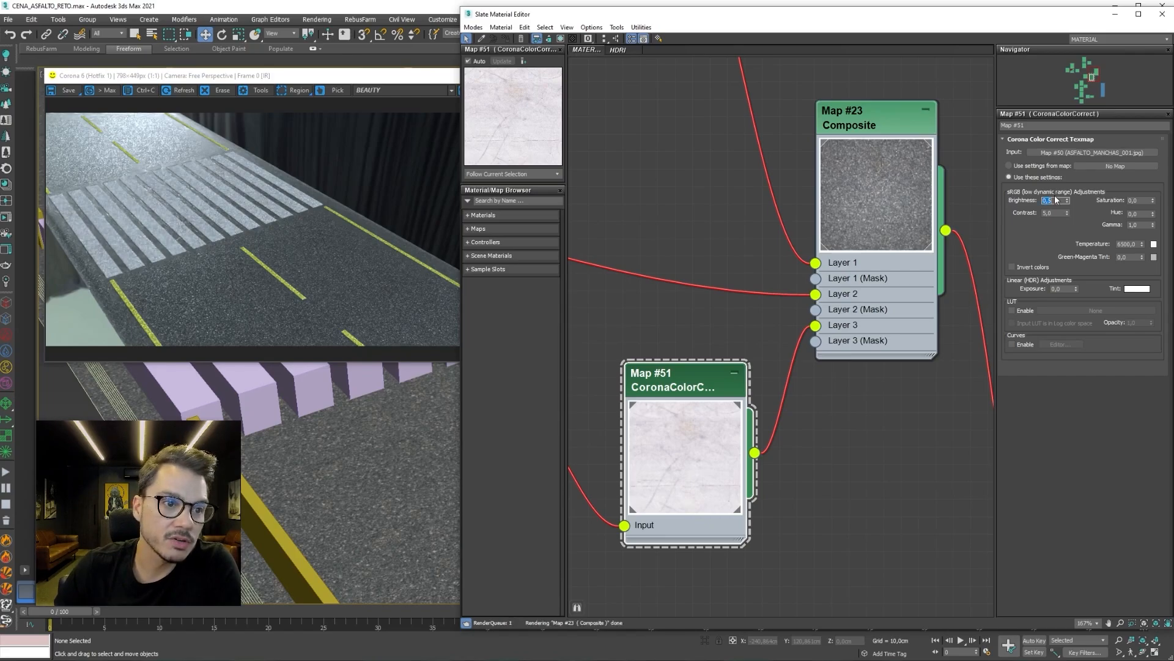
pyautogui.click(1133, 225)
pyautogui.write(',8')
pyautogui.press('Return')
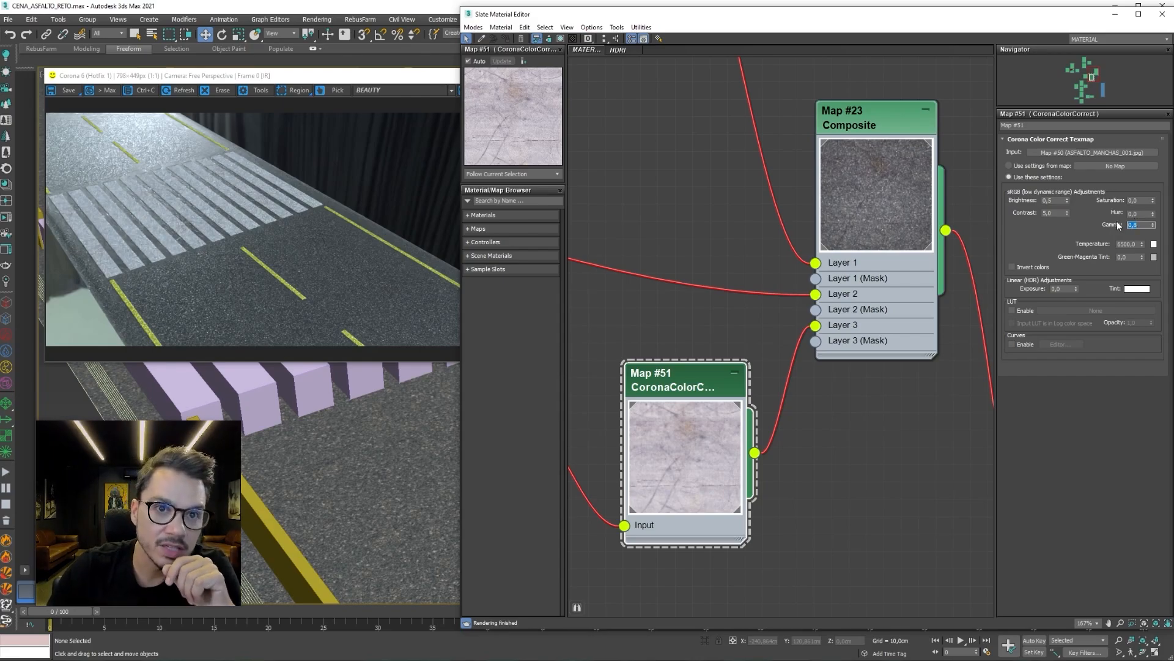
pyautogui.click(1057, 200)
pyautogui.write('0,6')
pyautogui.press('Return')
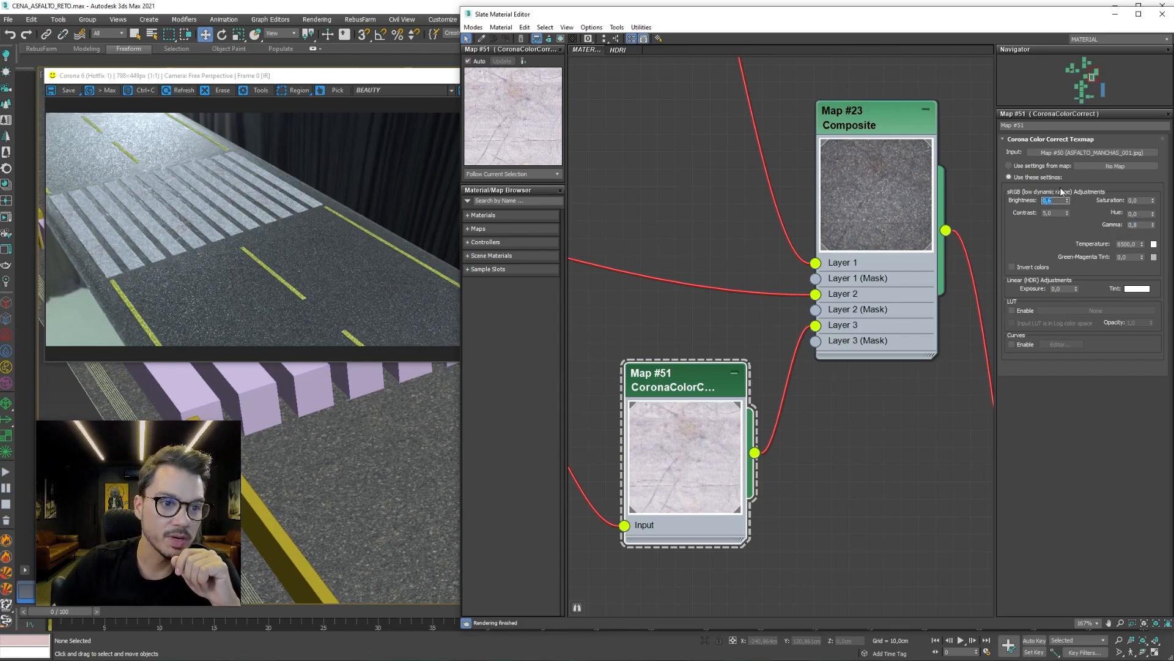
# Render the road again with the adjusted stain map.
pyautogui.click(354, 282)
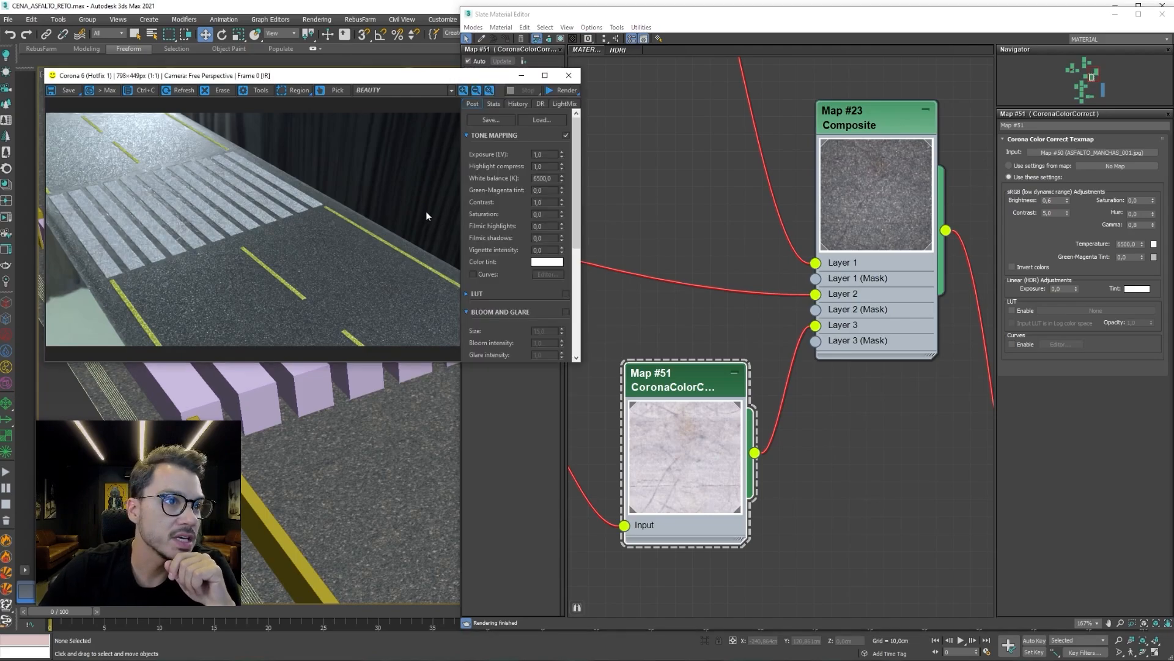
pyautogui.click(707, 388)
pyautogui.click(299, 203)
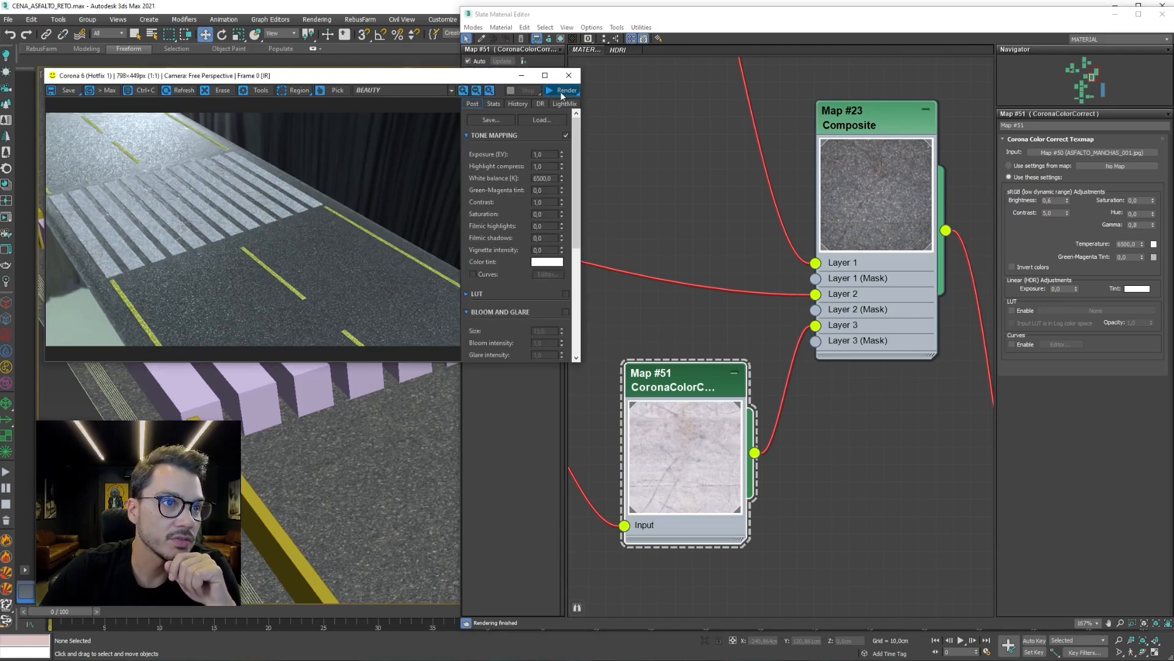
pyautogui.moveTo(557, 93); pyautogui.dragTo(556, 103)
pyautogui.moveTo(282, 540); pyautogui.dragTo(315, 545, button='middle')
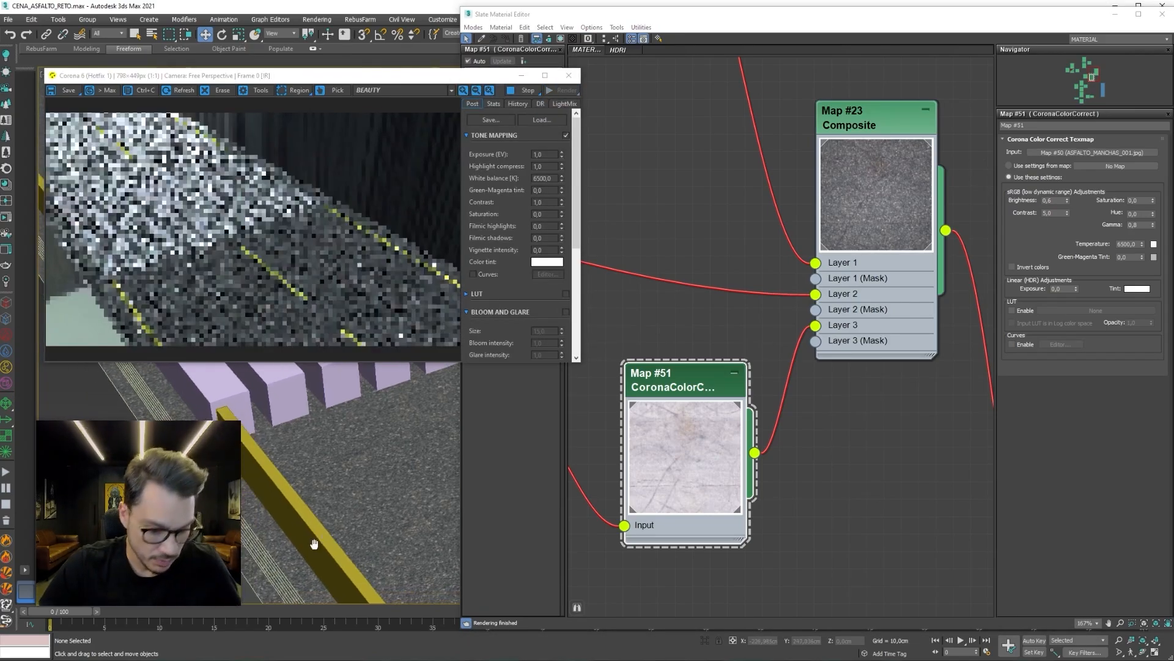
# Switch the viewport to the top view, examine the stains and cracks in the render, and close the render window.
pyautogui.press('t')
pyautogui.scroll(8, 328, 442)
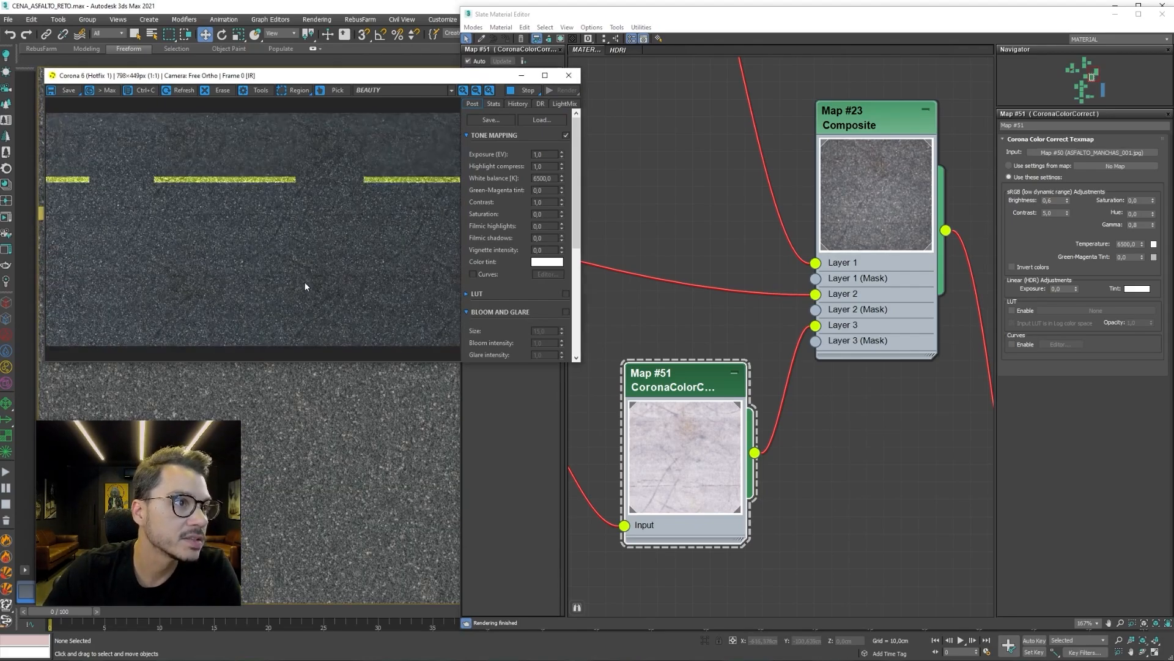
pyautogui.scroll(2, 263, 223)
pyautogui.scroll(-2, 341, 242)
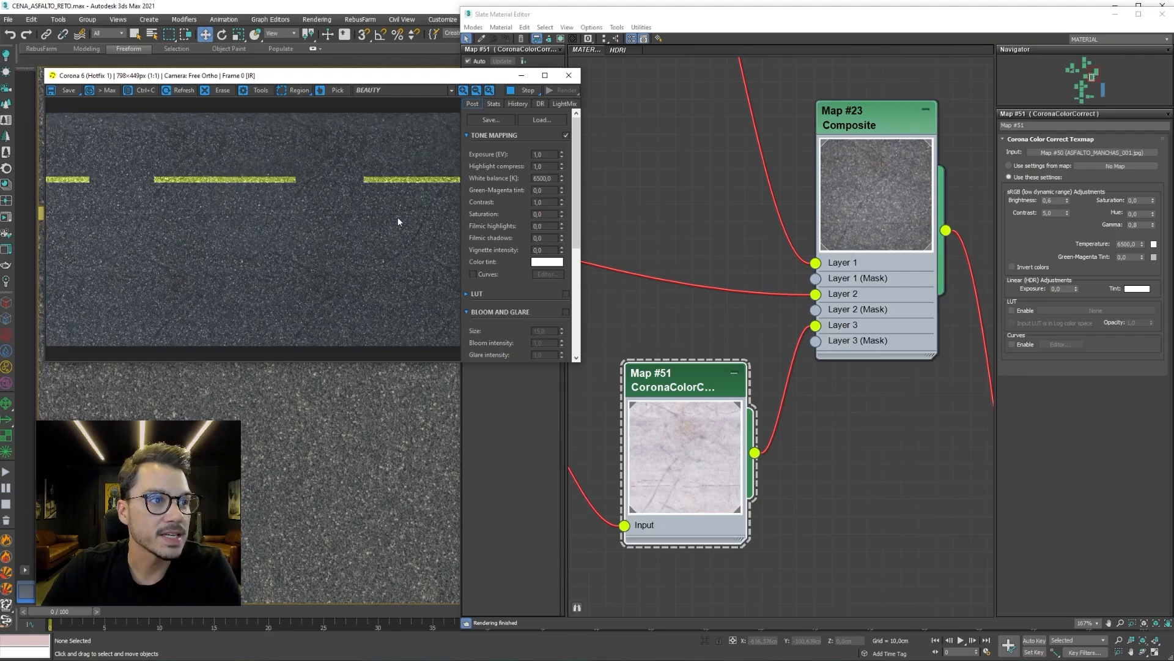
pyautogui.moveTo(383, 503); pyautogui.dragTo(246, 497, button='middle')
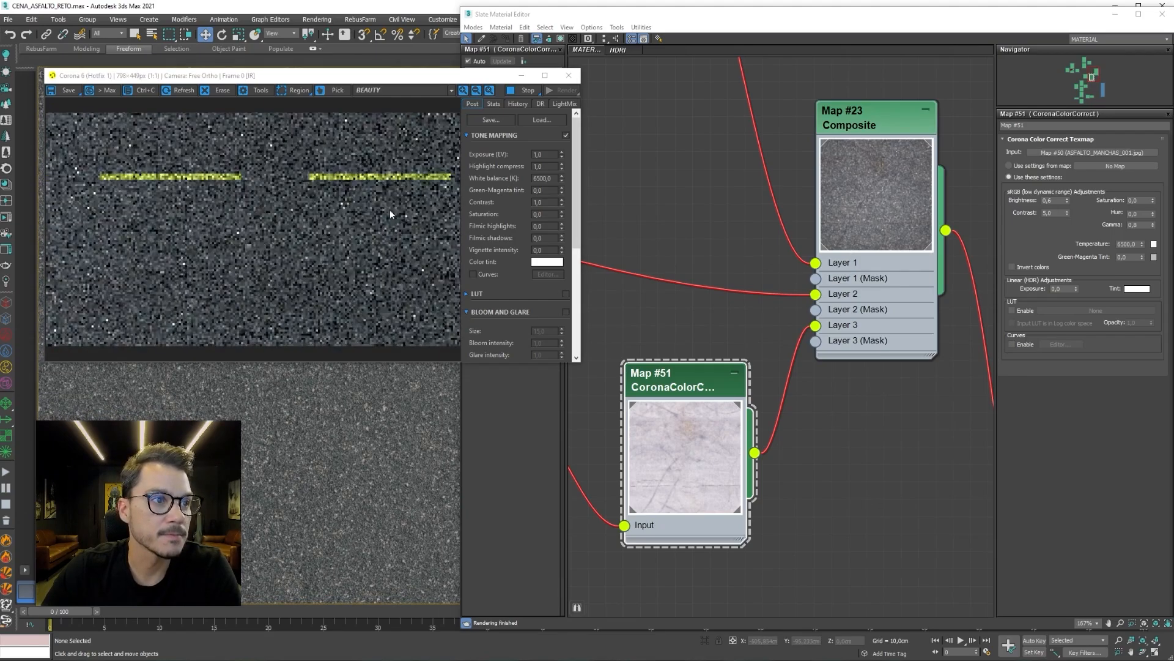
pyautogui.scroll(1, 340, 227)
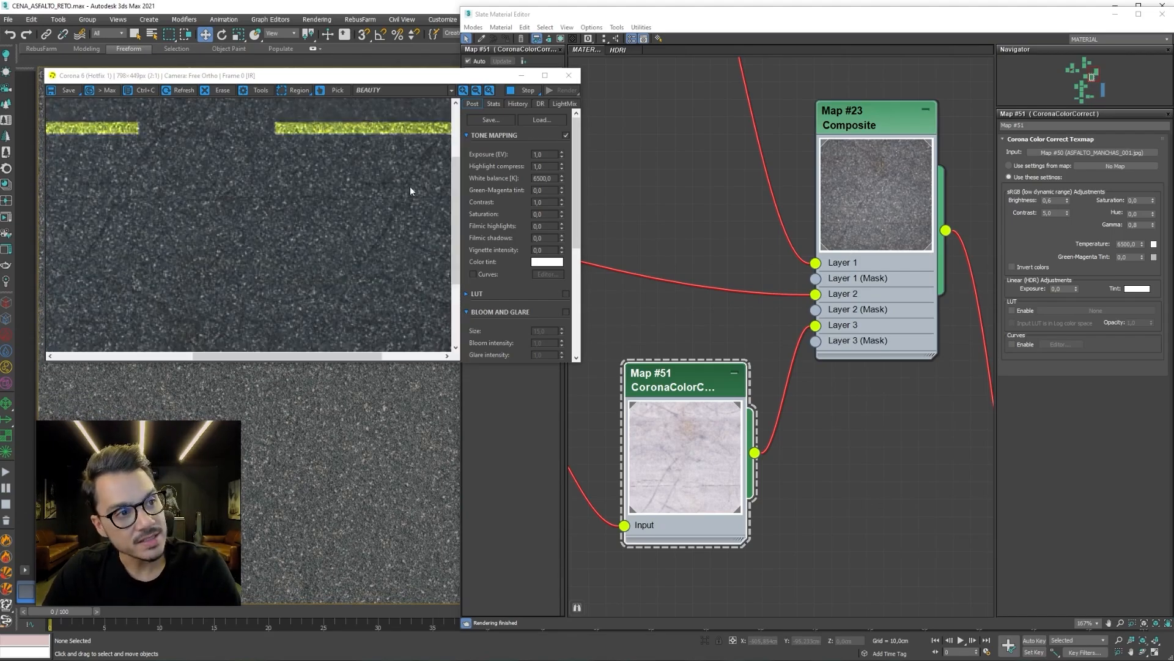
pyautogui.scroll(-1, 358, 263)
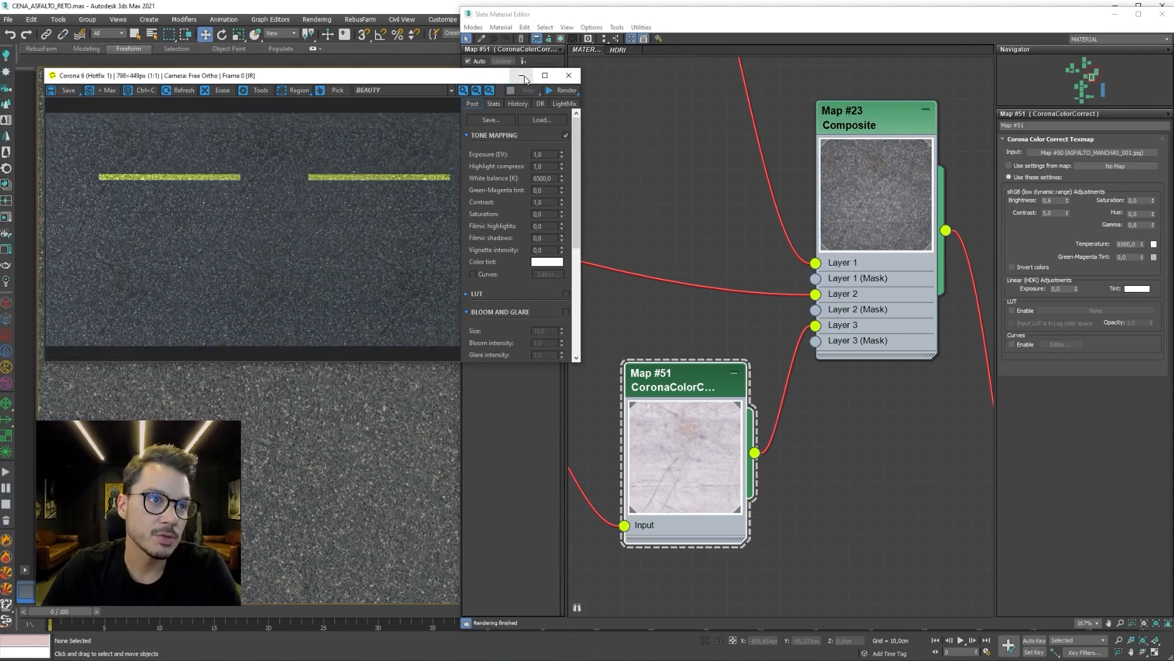
pyautogui.click(569, 75)
# Place the stain bitmap node Map #50 up beside its CoronaColorCorrect node and frame the road in the viewport.
pyautogui.moveTo(676, 358); pyautogui.dragTo(844, 392, button='middle')
pyautogui.scroll(-2, 845, 392)
pyautogui.click(648, 379)
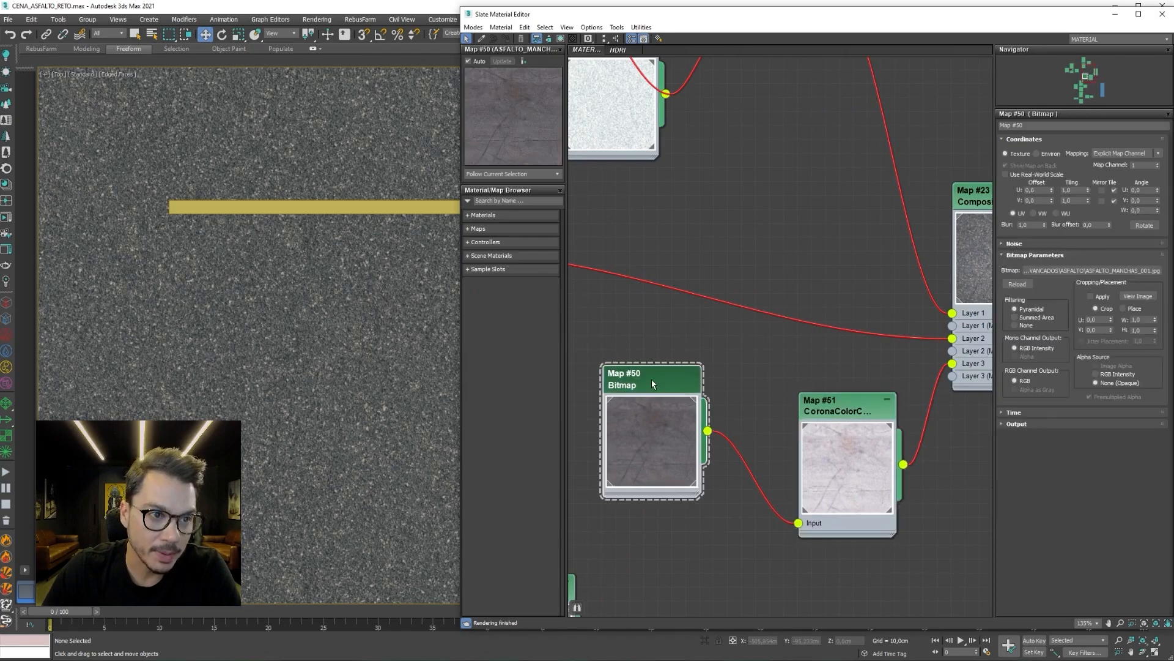
pyautogui.moveTo(648, 379); pyautogui.dragTo(680, 369)
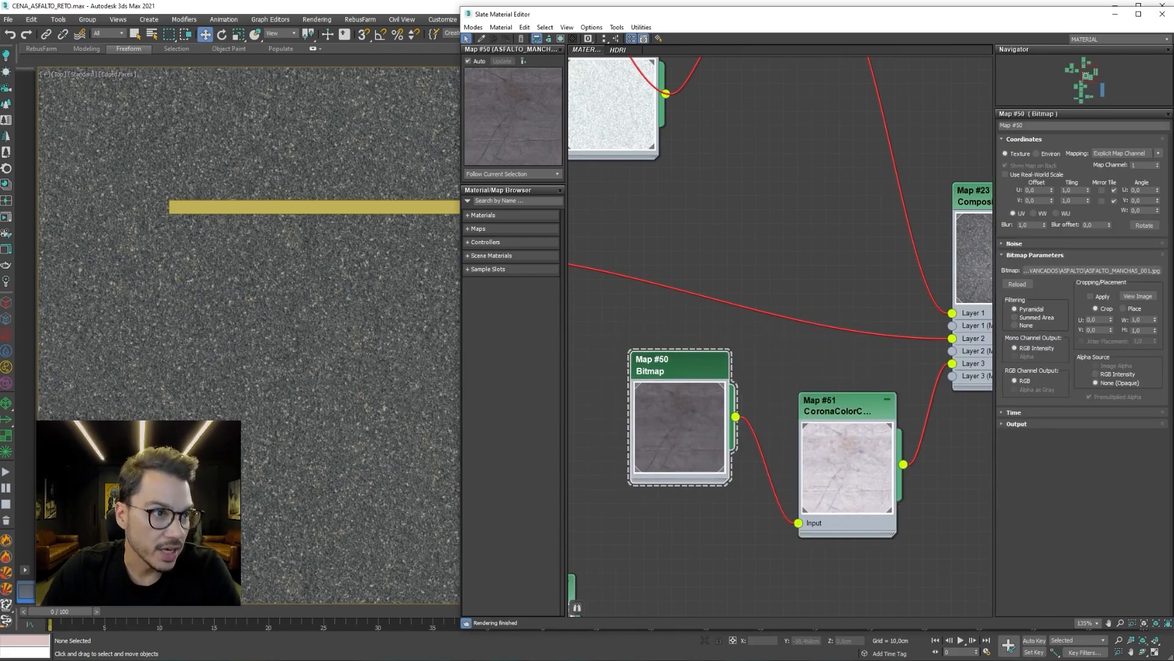
pyautogui.scroll(-10, 276, 275)
pyautogui.moveTo(275, 263); pyautogui.dragTo(269, 274, button='middle')
pyautogui.scroll(4, 269, 273)
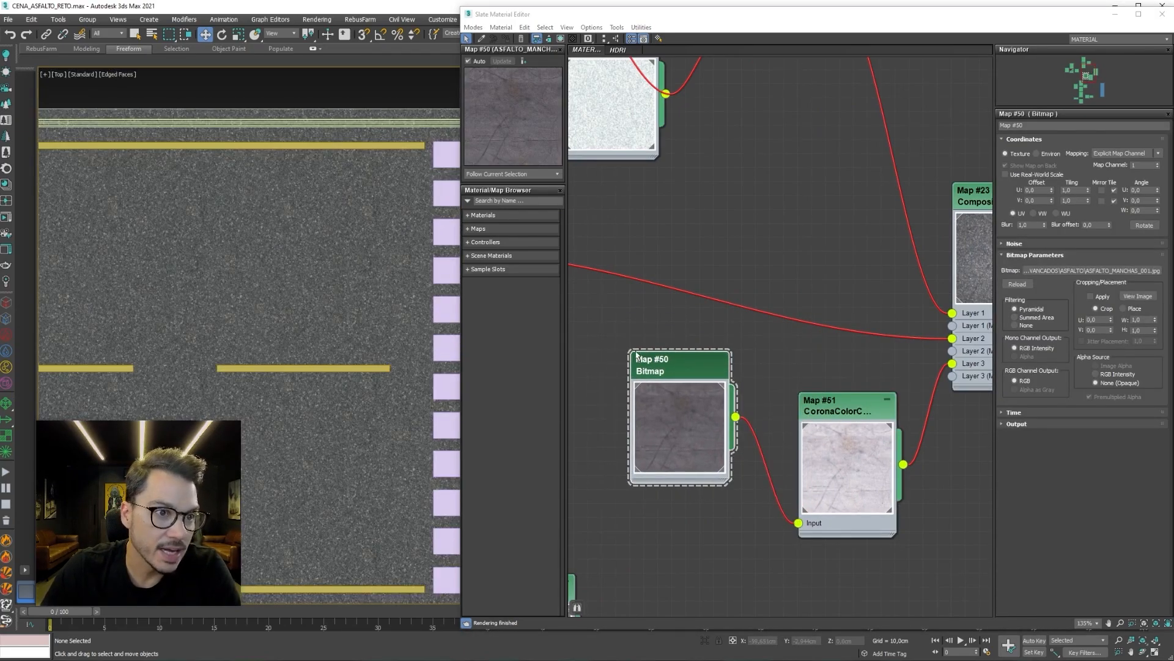
pyautogui.moveTo(636, 355)
pyautogui.mouseDown()
pyautogui.moveTo(666, 327)
pyautogui.moveTo(637, 326)
pyautogui.mouseUp()
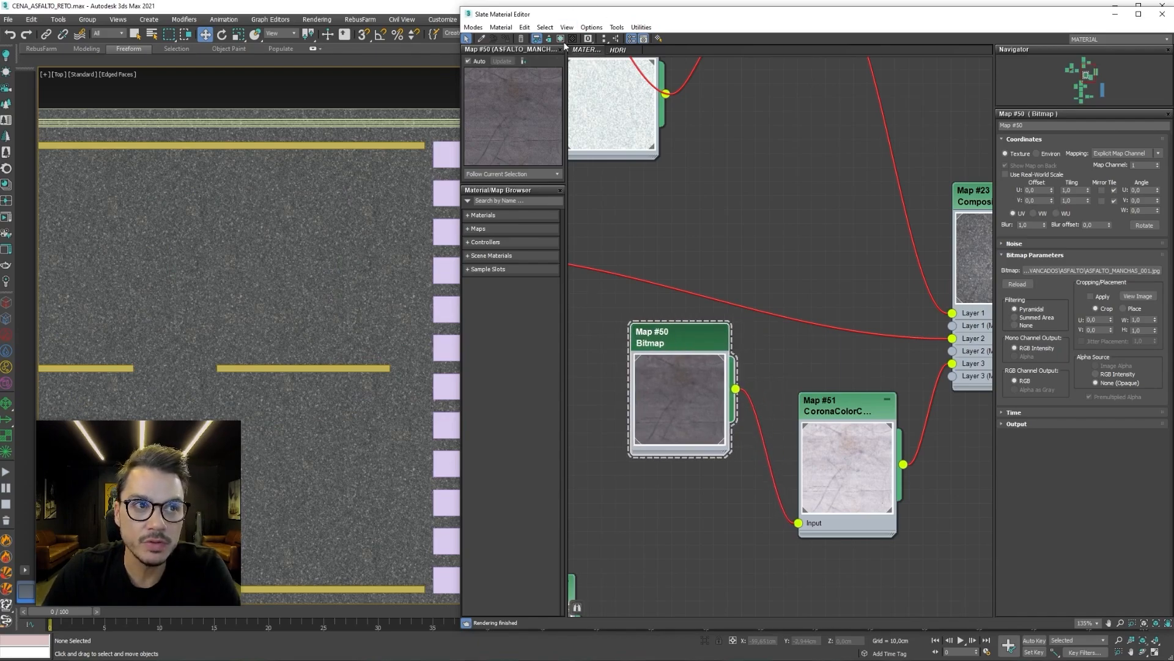
# Display the Composite map Map #23 on the road in the viewport.
pyautogui.scroll(-2, 764, 485)
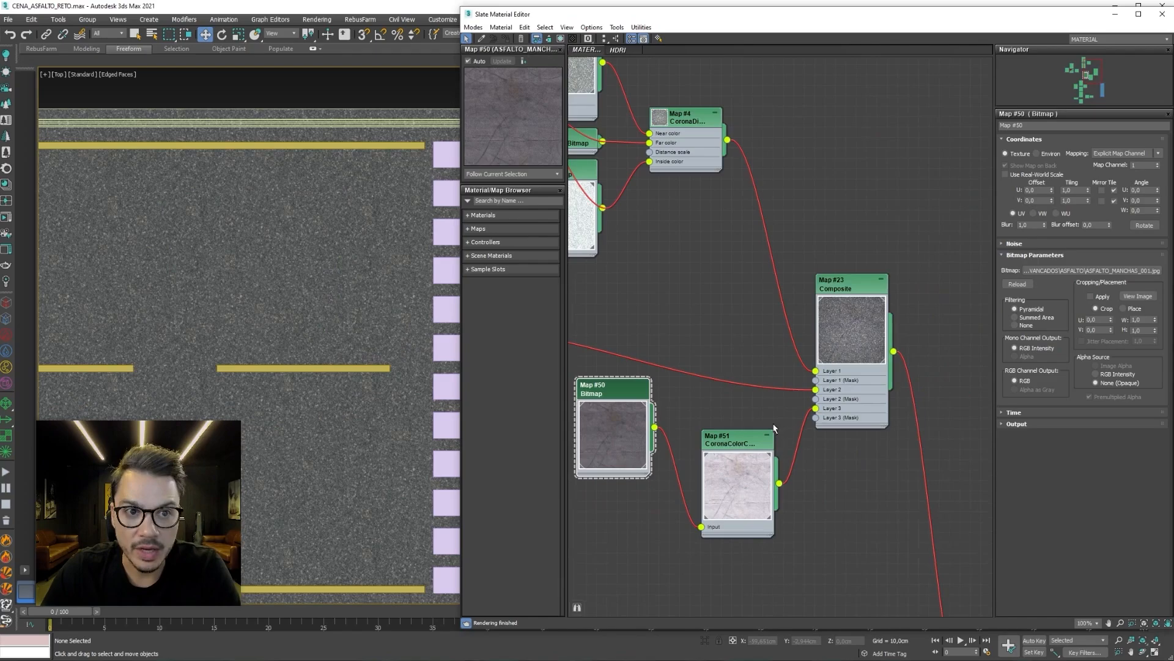
pyautogui.doubleClick(858, 339)
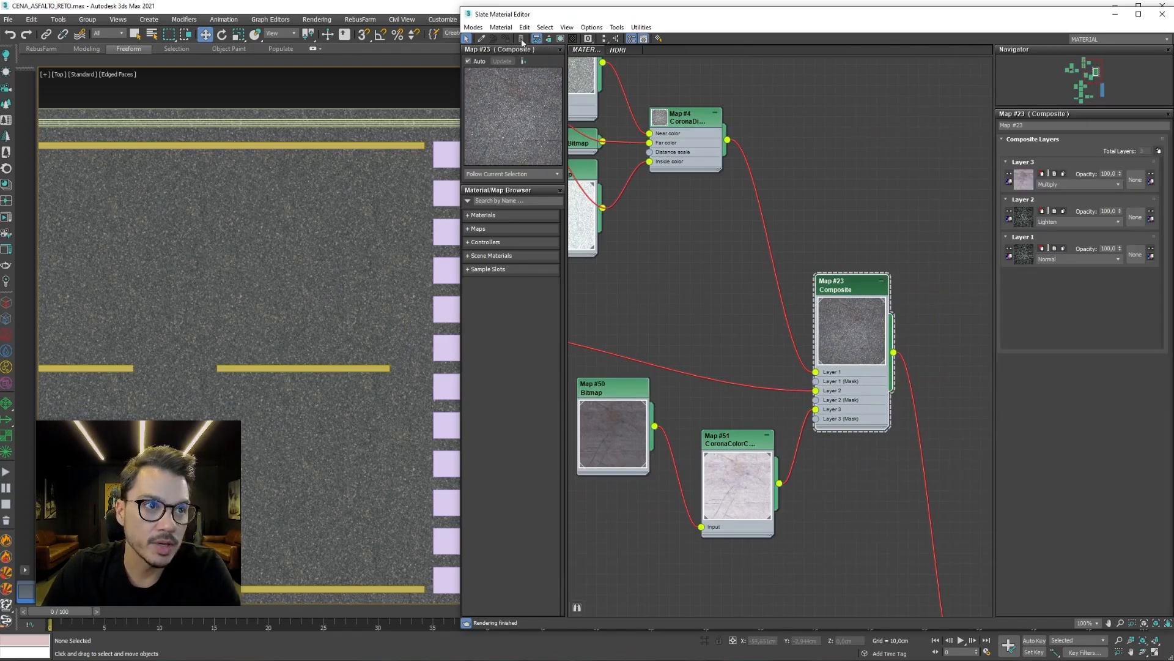
pyautogui.click(562, 39)
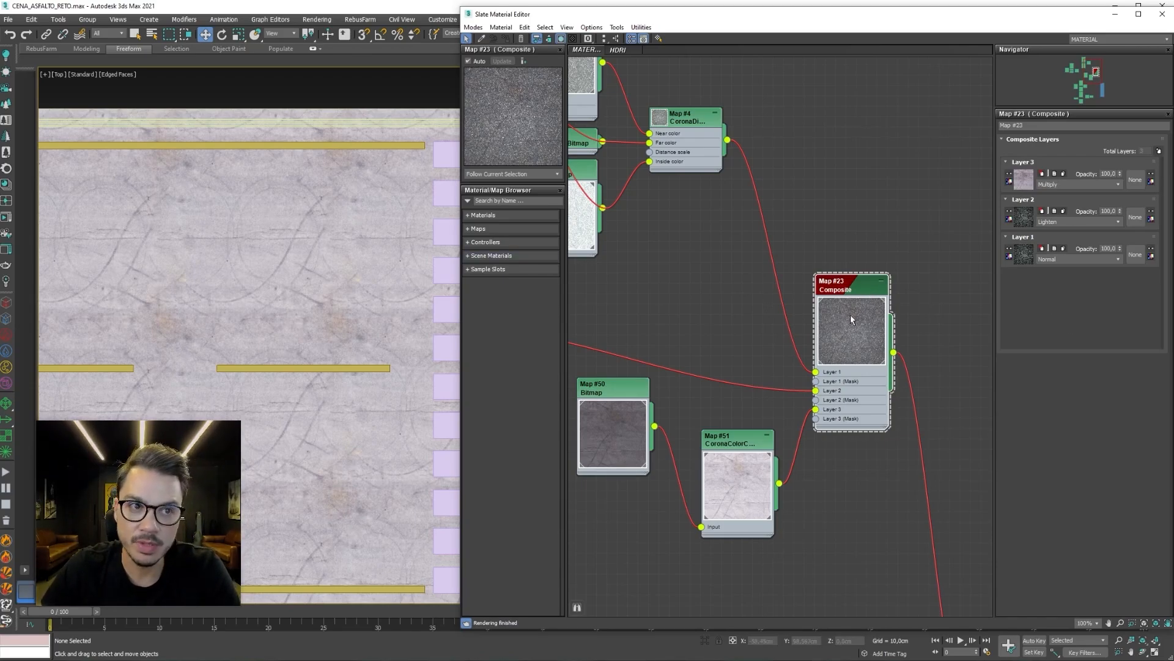
# Display the generic asphalt CoronaBitmap Map #3 on the road in the viewport.
pyautogui.moveTo(647, 204); pyautogui.dragTo(880, 360, button='middle')
pyautogui.scroll(2, 880, 360)
pyautogui.doubleClick(768, 285)
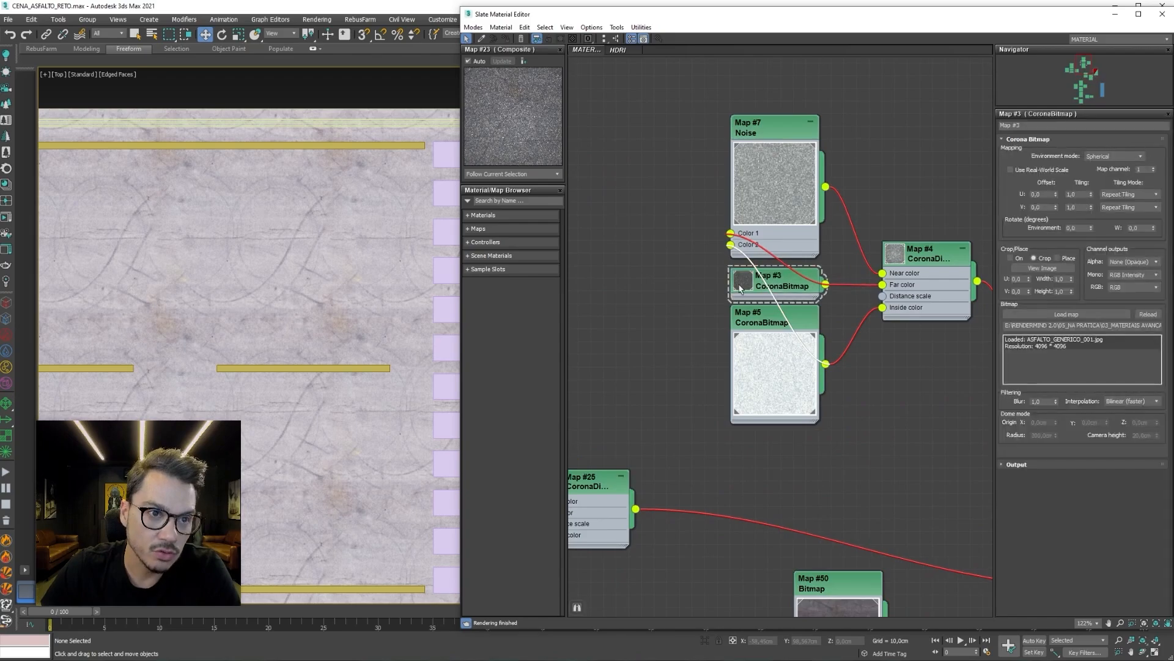
pyautogui.click(559, 40)
# Display the stain bitmap Map #50 on the road in the viewport.
pyautogui.moveTo(774, 468); pyautogui.dragTo(846, 53, button='middle')
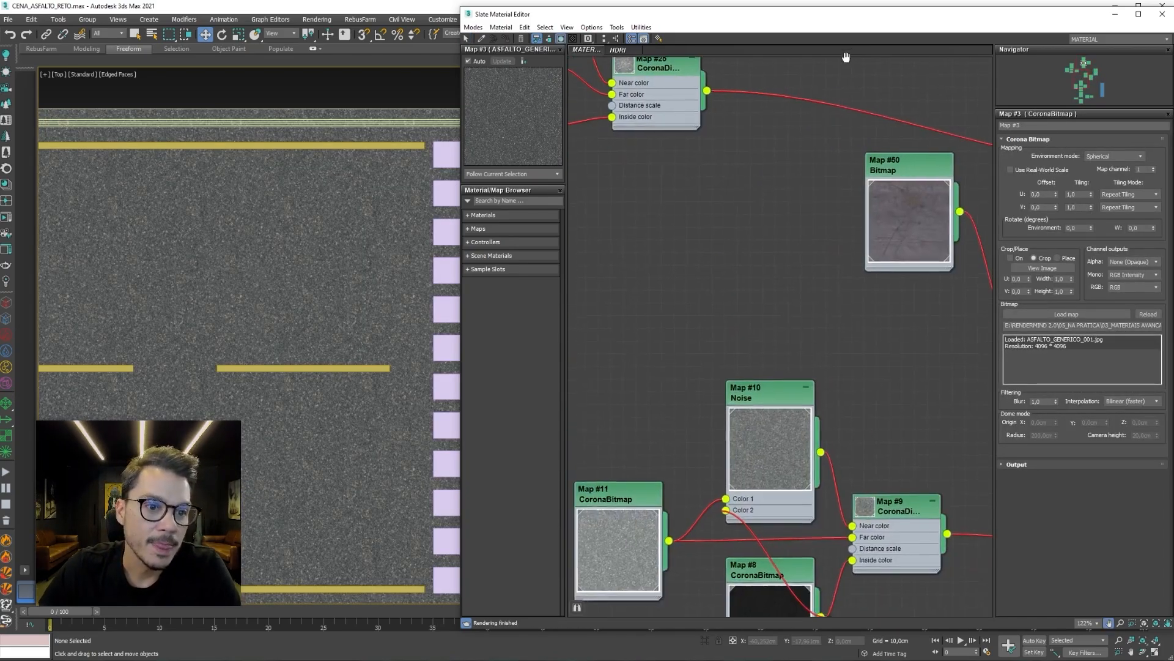
pyautogui.moveTo(889, 209); pyautogui.dragTo(717, 344, button='middle')
pyautogui.scroll(2, 717, 344)
pyautogui.click(717, 345)
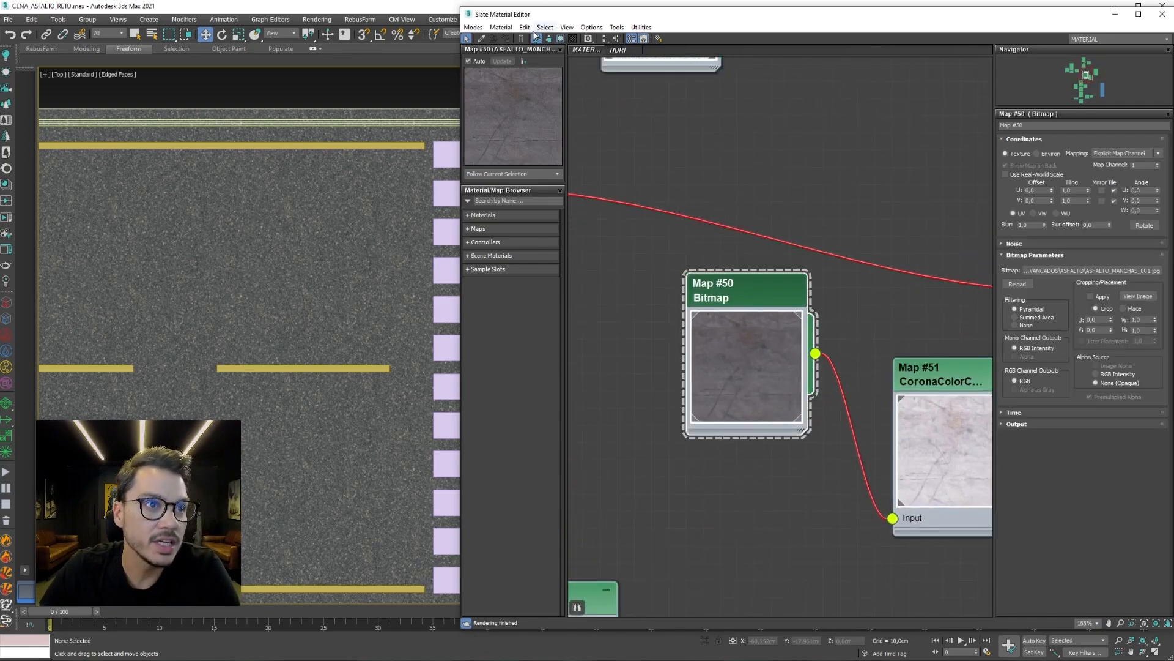
pyautogui.click(559, 39)
pyautogui.scroll(-5, 338, 370)
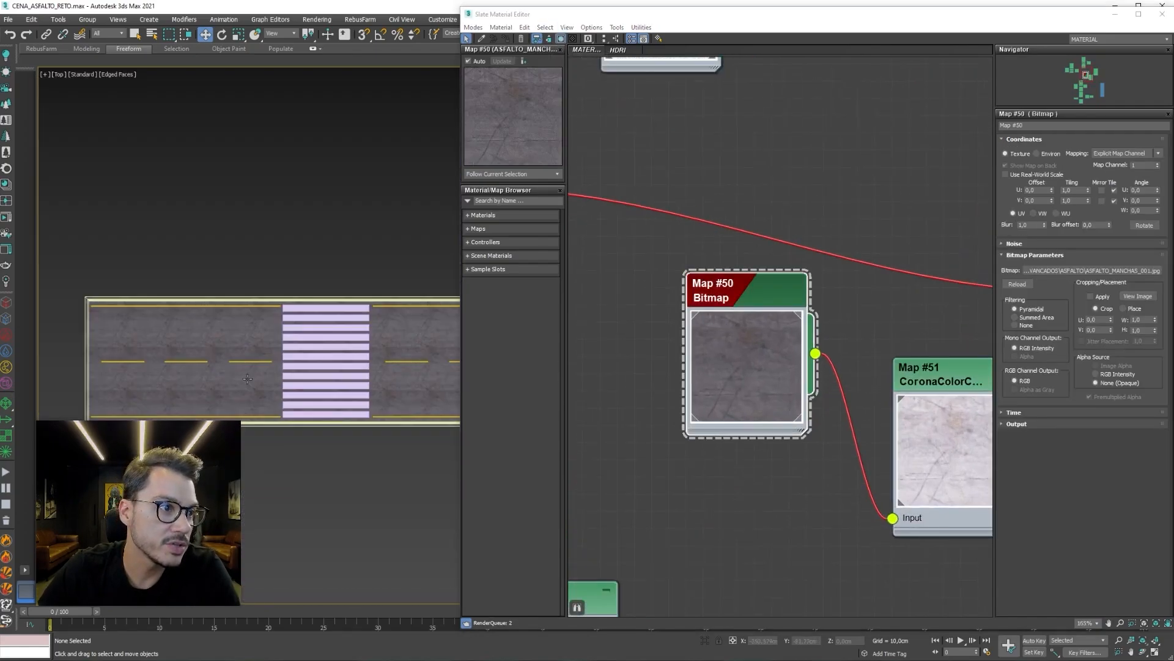
pyautogui.scroll(3, 338, 370)
pyautogui.scroll(2, 338, 370)
pyautogui.rightClick(338, 370)
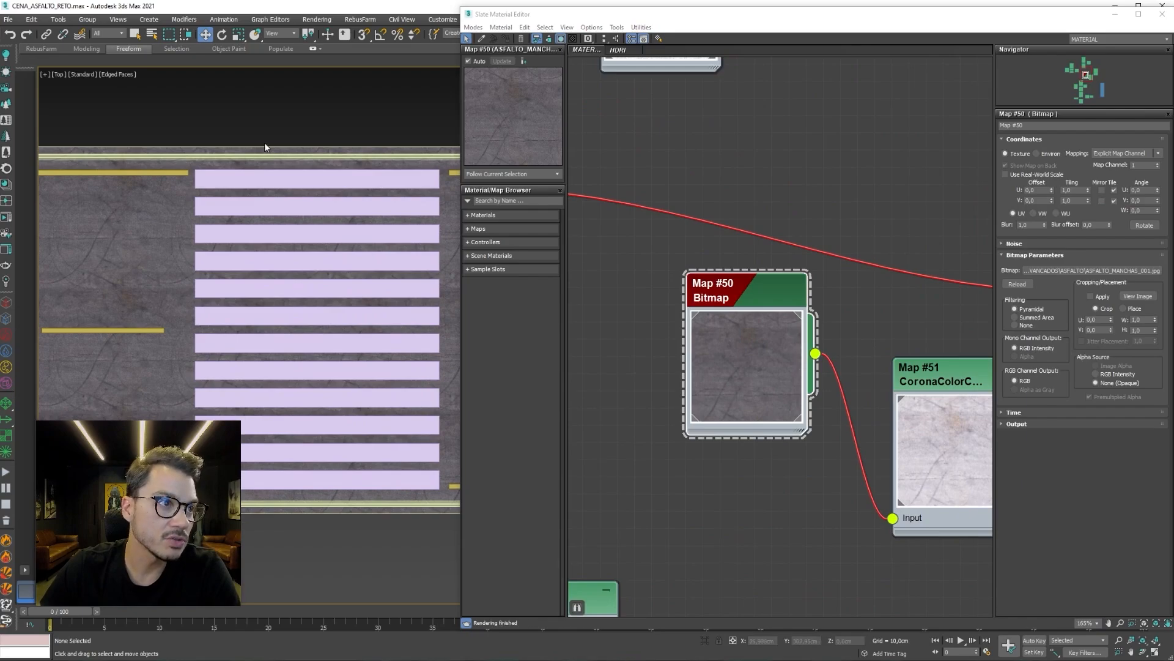
# Minimize the material editor, select the road plane and inspect its UVW Map modifier and gizmo level.
pyautogui.click(1115, 14)
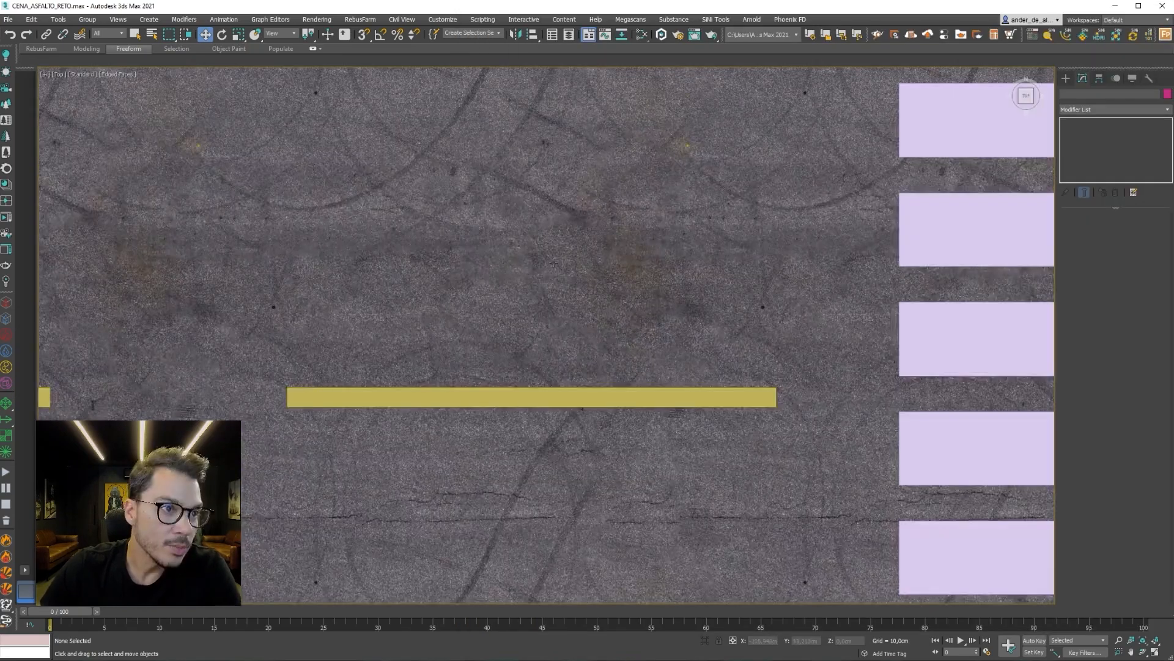
pyautogui.click(701, 287)
pyautogui.scroll(-3, 700, 287)
pyautogui.moveTo(856, 304); pyautogui.dragTo(517, 355, button='middle')
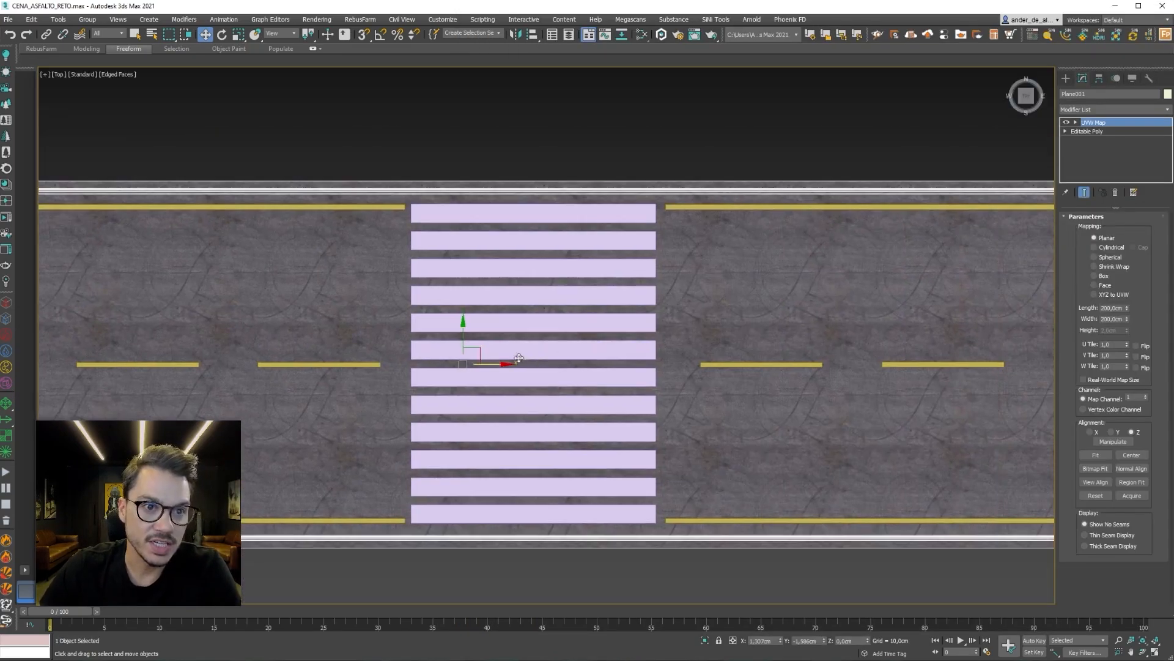
pyautogui.click(1075, 122)
pyautogui.click(1095, 132)
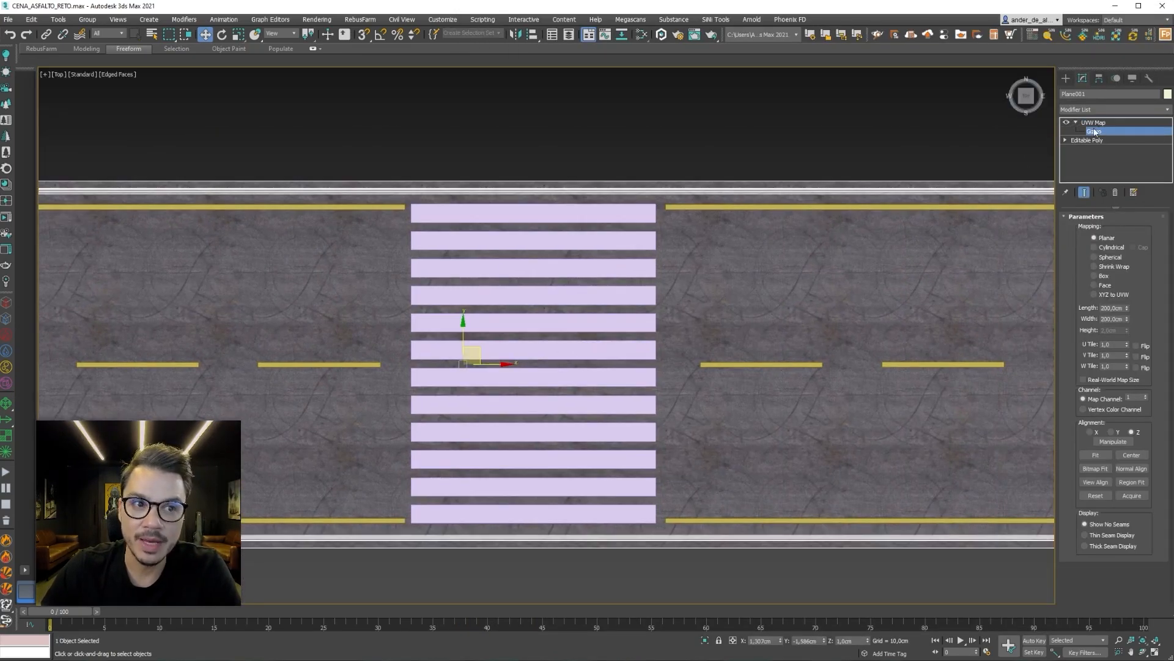
pyautogui.click(1119, 125)
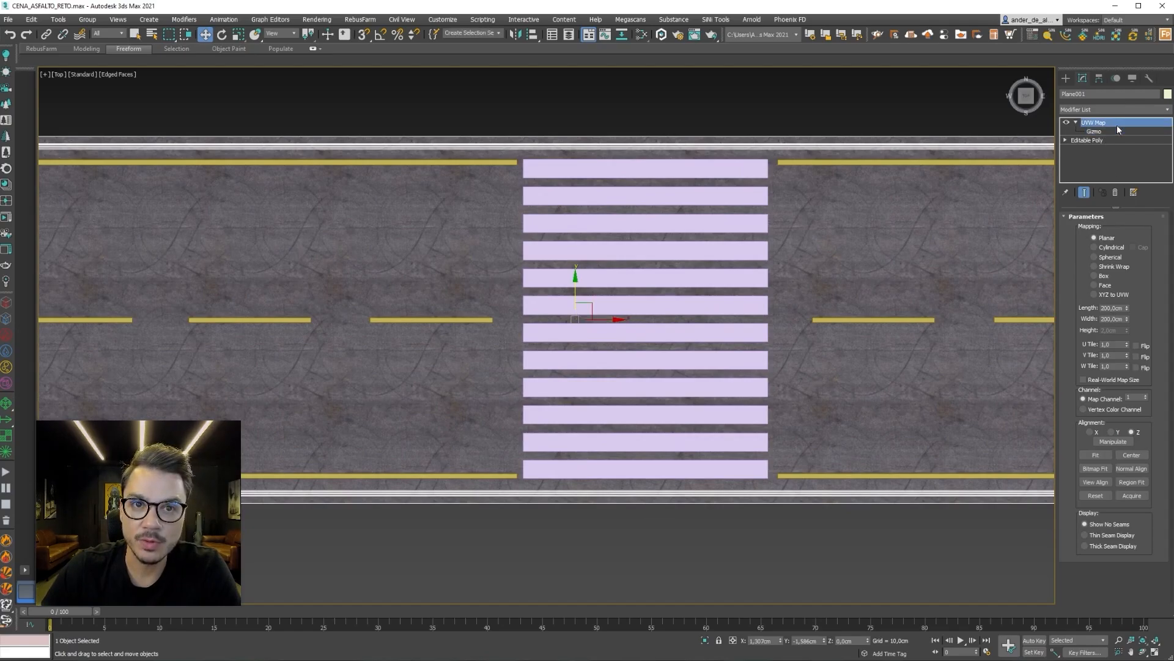
# Examine how the stain and crack texture repeats along the whole road plane, both up close and from farther away.
pyautogui.click(936, 115)
pyautogui.moveTo(915, 177); pyautogui.dragTo(616, 292, button='middle')
pyautogui.moveTo(731, 351); pyautogui.dragTo(821, 281, button='middle')
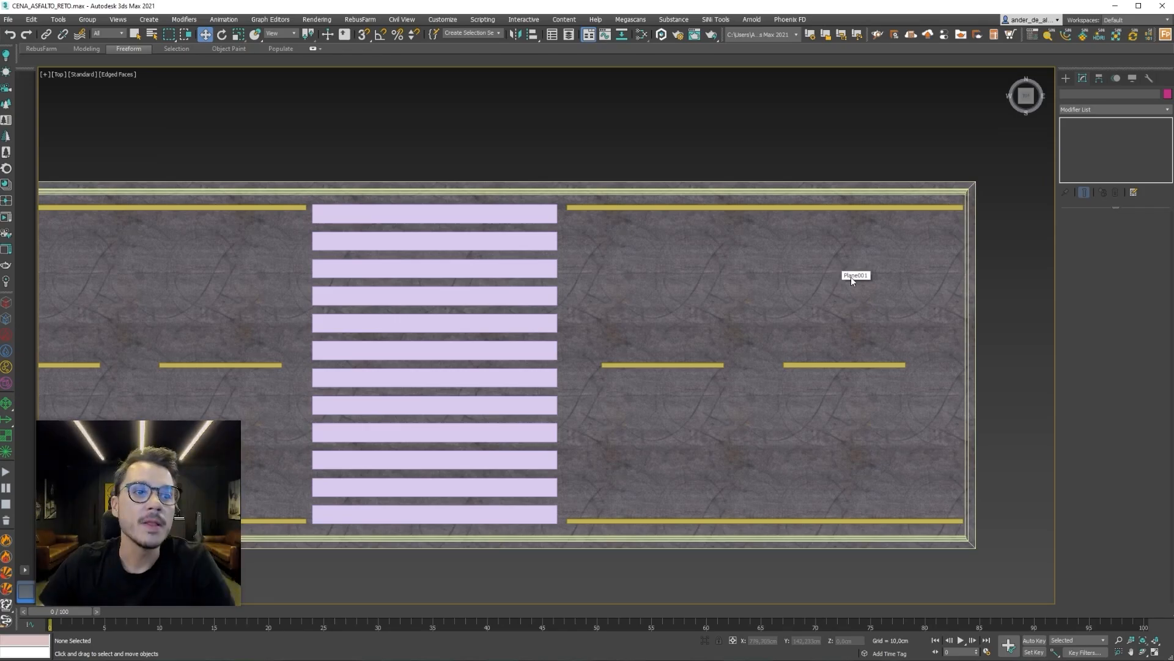
pyautogui.moveTo(440, 429); pyautogui.dragTo(773, 399, button='middle')
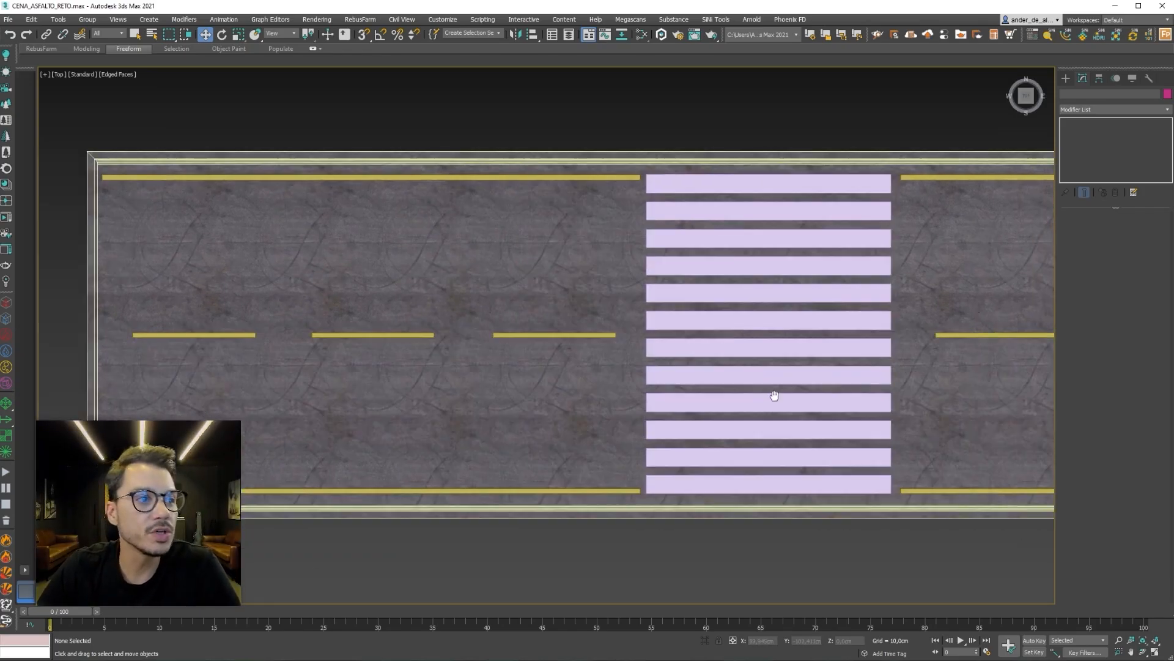
pyautogui.scroll(5, 484, 258)
pyautogui.click(679, 223)
pyautogui.scroll(5, 679, 223)
pyautogui.moveTo(679, 222); pyautogui.dragTo(665, 318, button='middle')
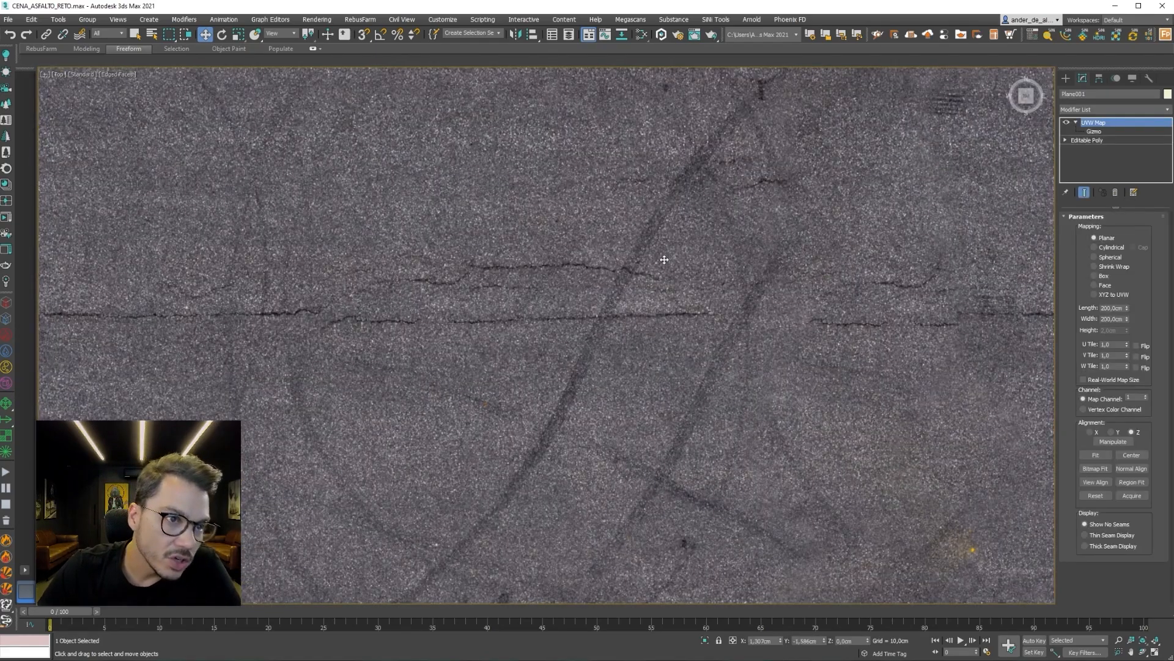
pyautogui.scroll(-8, 664, 260)
pyautogui.scroll(4, 698, 374)
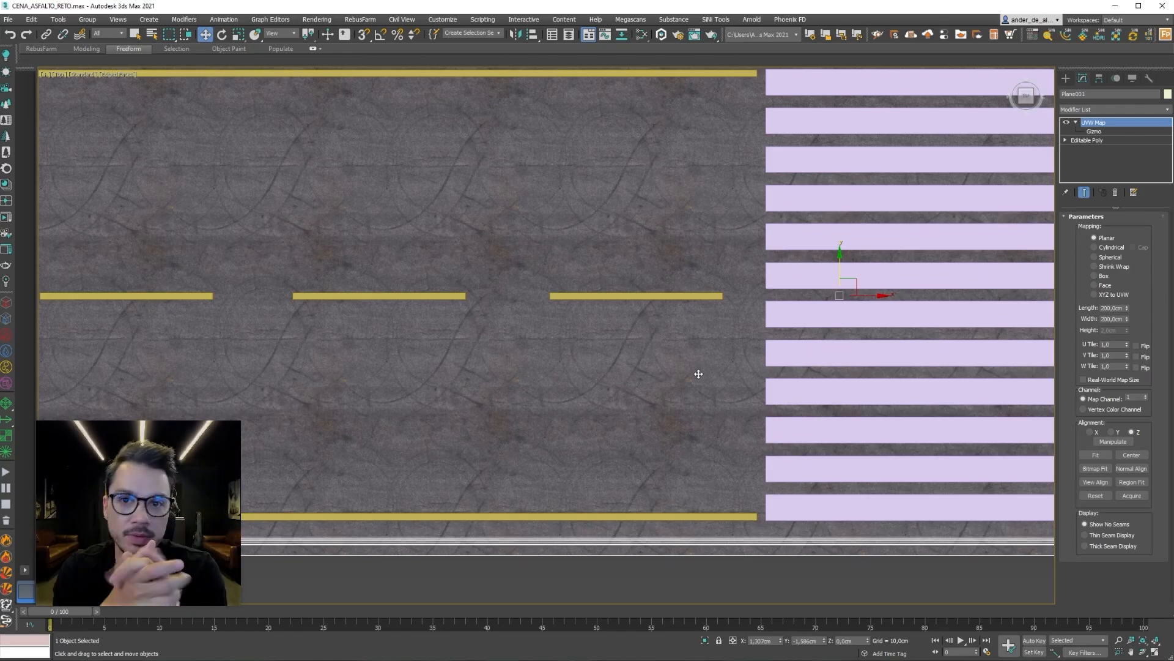
# Add a second UVW Map modifier on top of the road plane's modifier stack.
pyautogui.moveTo(833, 266); pyautogui.dragTo(476, 403, button='middle')
pyautogui.scroll(-5, 476, 403)
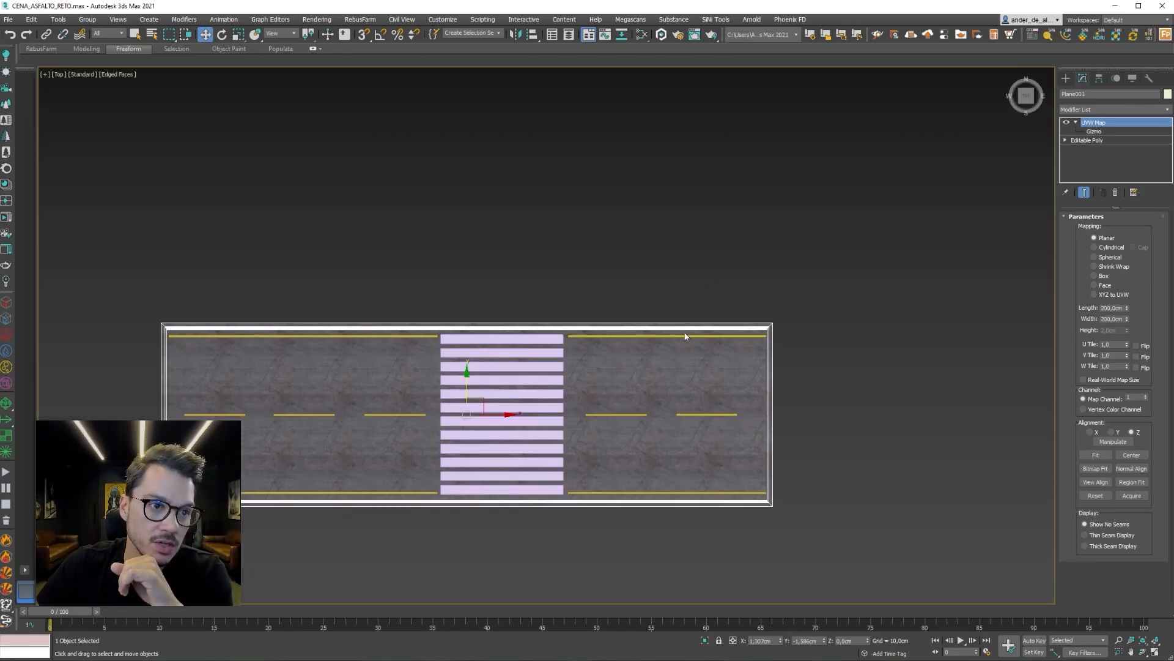
pyautogui.scroll(4, 699, 350)
pyautogui.click(696, 281)
pyautogui.click(700, 362)
pyautogui.moveTo(700, 361); pyautogui.dragTo(705, 302, button='middle')
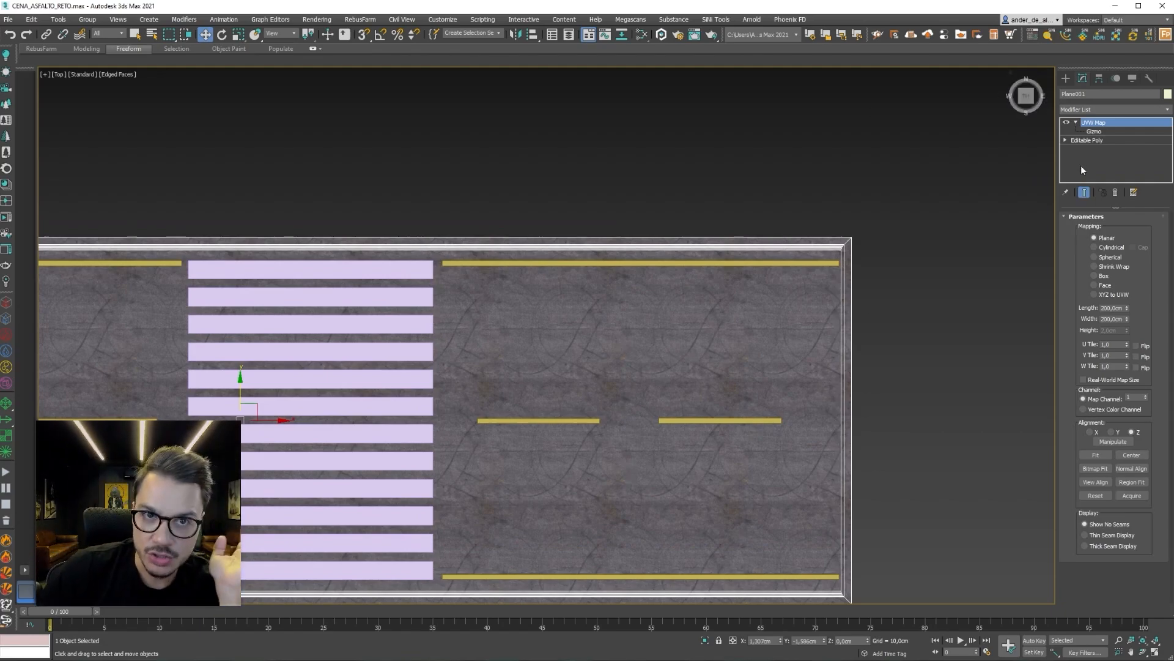
pyautogui.click(1076, 122)
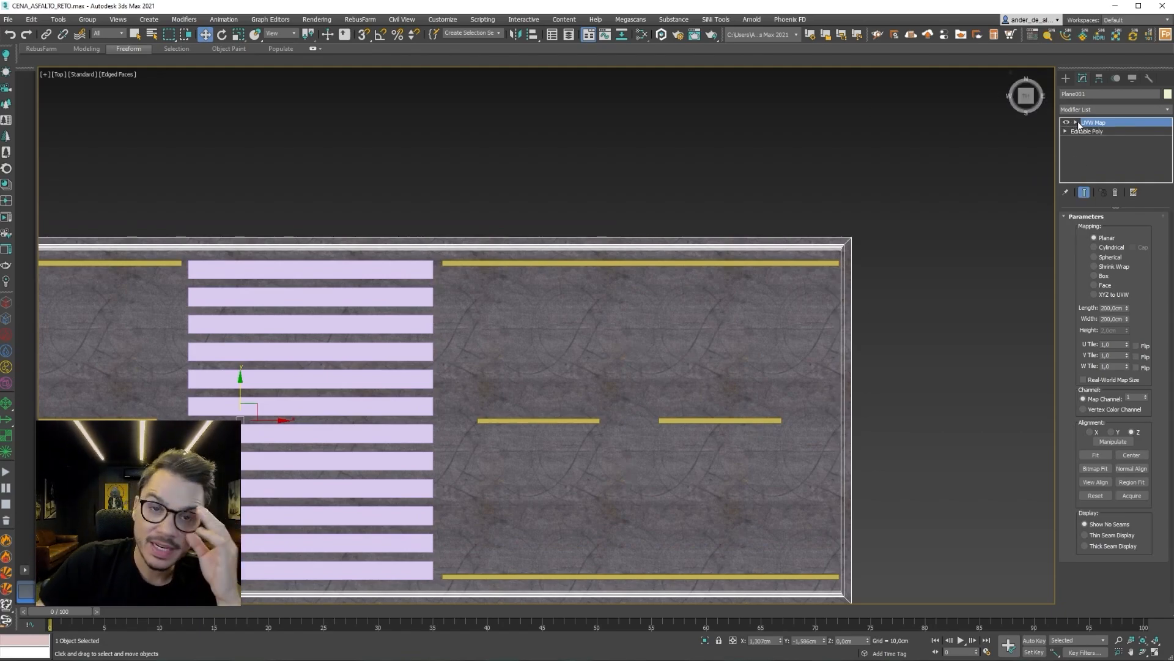
pyautogui.click(1162, 112)
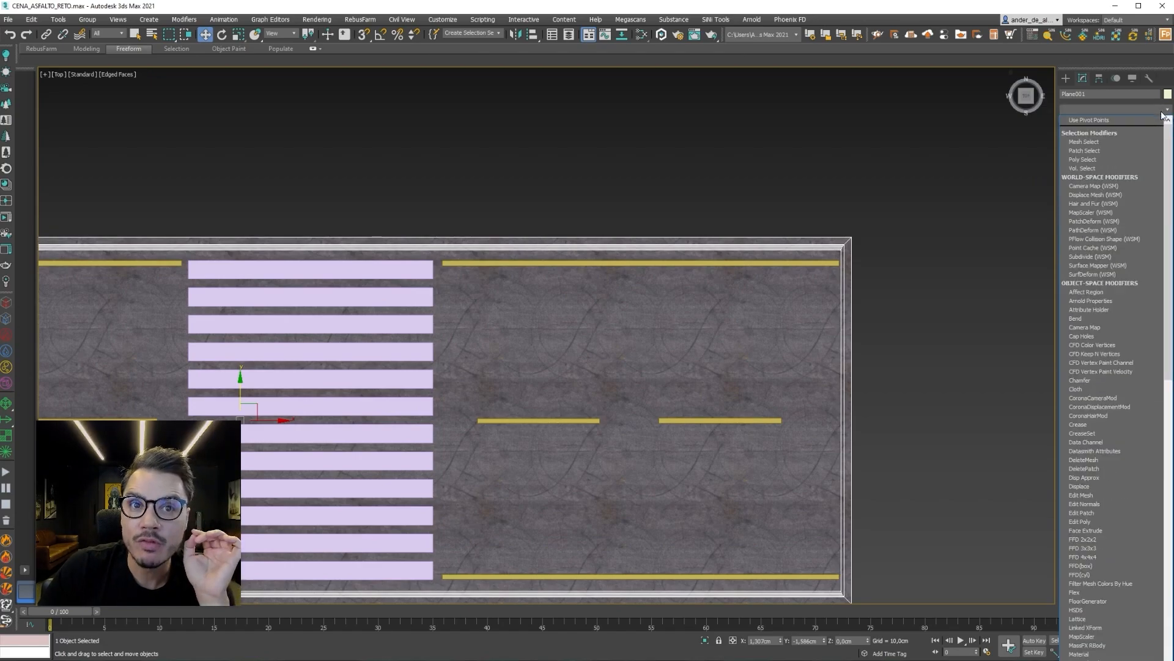
pyautogui.moveTo(1169, 156); pyautogui.dragTo(1169, 442)
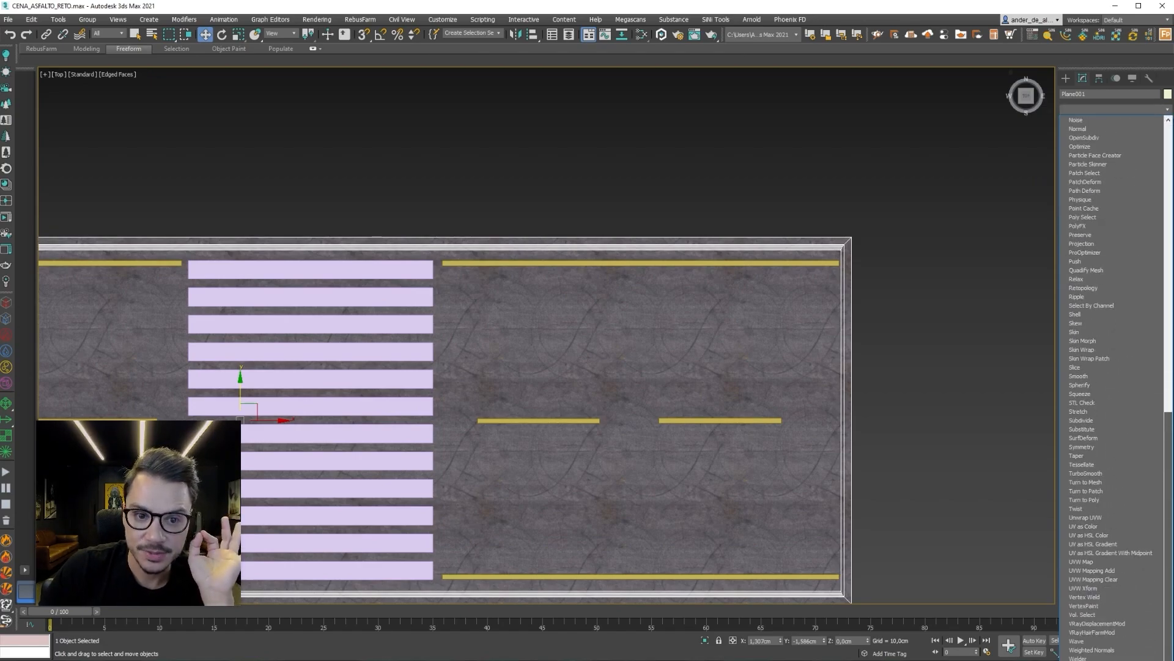
pyautogui.click(1099, 562)
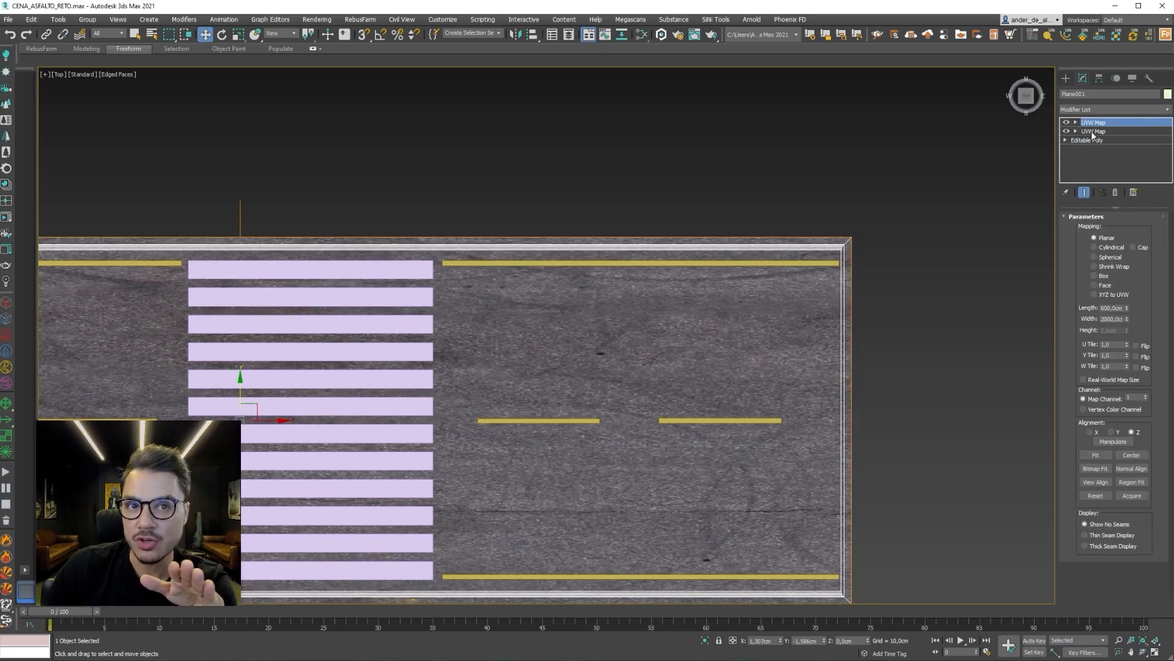
# Compare the road plane's two UVW Map modifiers and set the upper one's map channel to 2.
pyautogui.moveTo(634, 391); pyautogui.dragTo(787, 336, button='middle')
pyautogui.scroll(-3, 787, 335)
pyautogui.scroll(5, 923, 209)
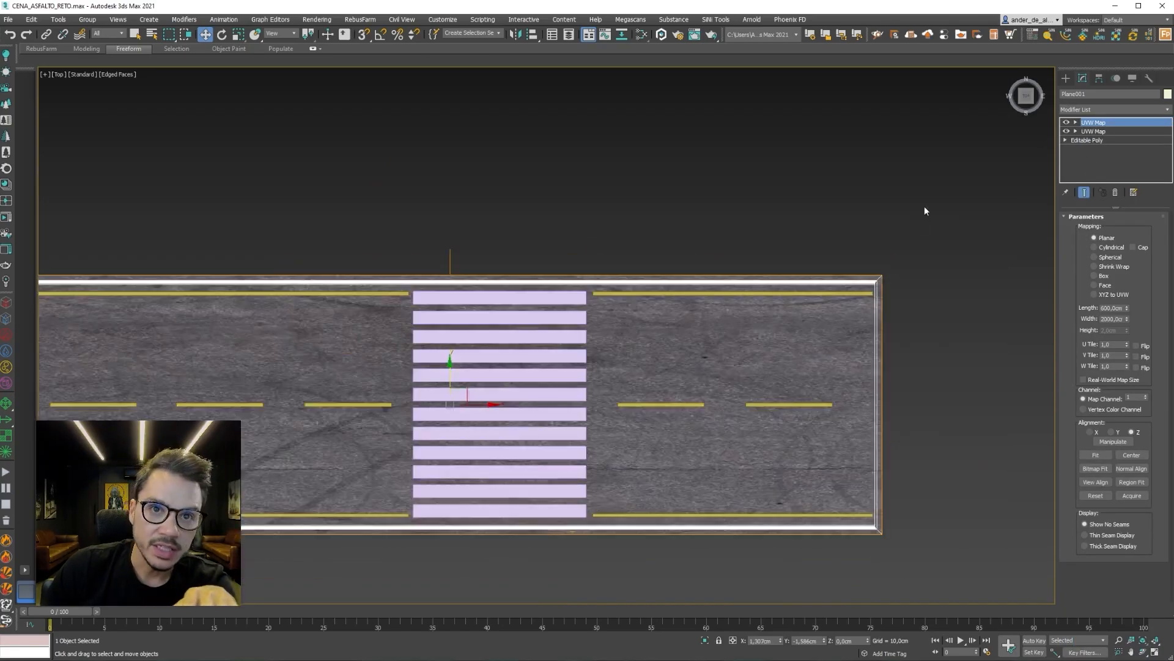
pyautogui.rightClick(1073, 133)
pyautogui.click(1067, 130)
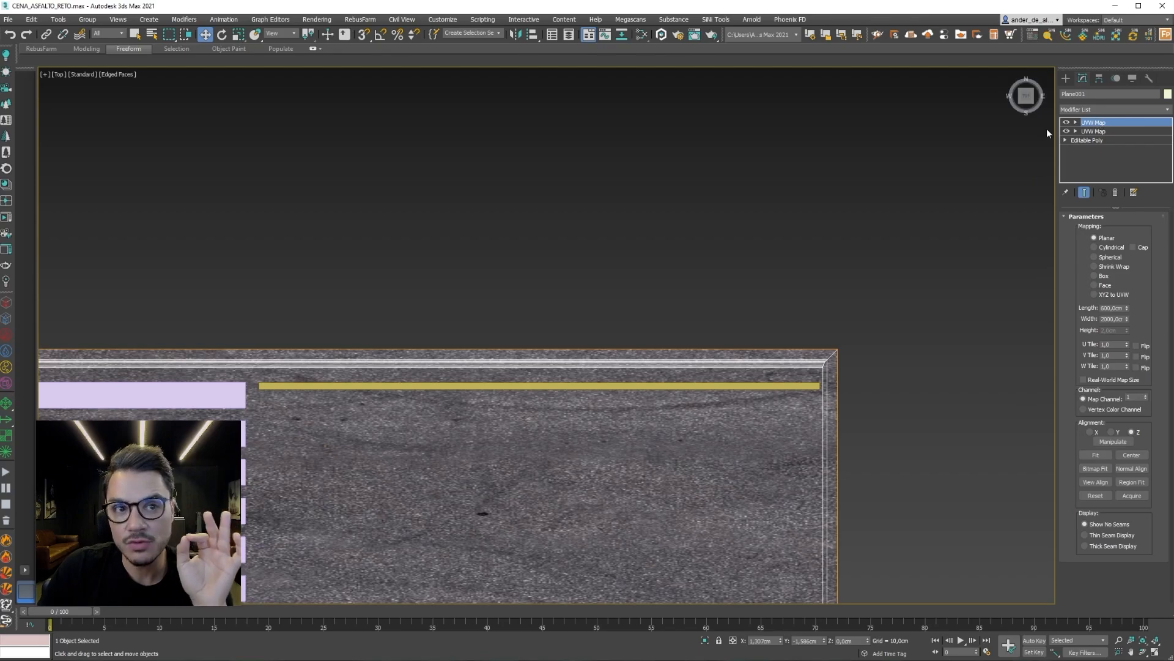
pyautogui.scroll(-3, 887, 244)
pyautogui.scroll(3, 795, 287)
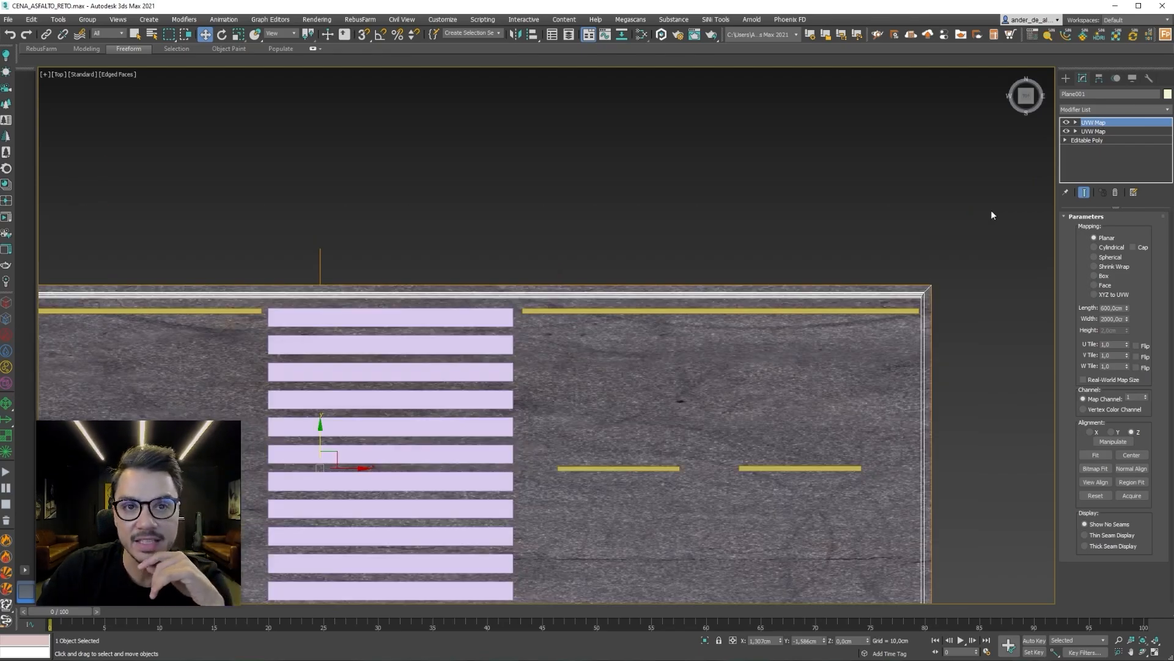
pyautogui.click(1076, 122)
pyautogui.click(1093, 131)
pyautogui.doubleClick(1092, 123)
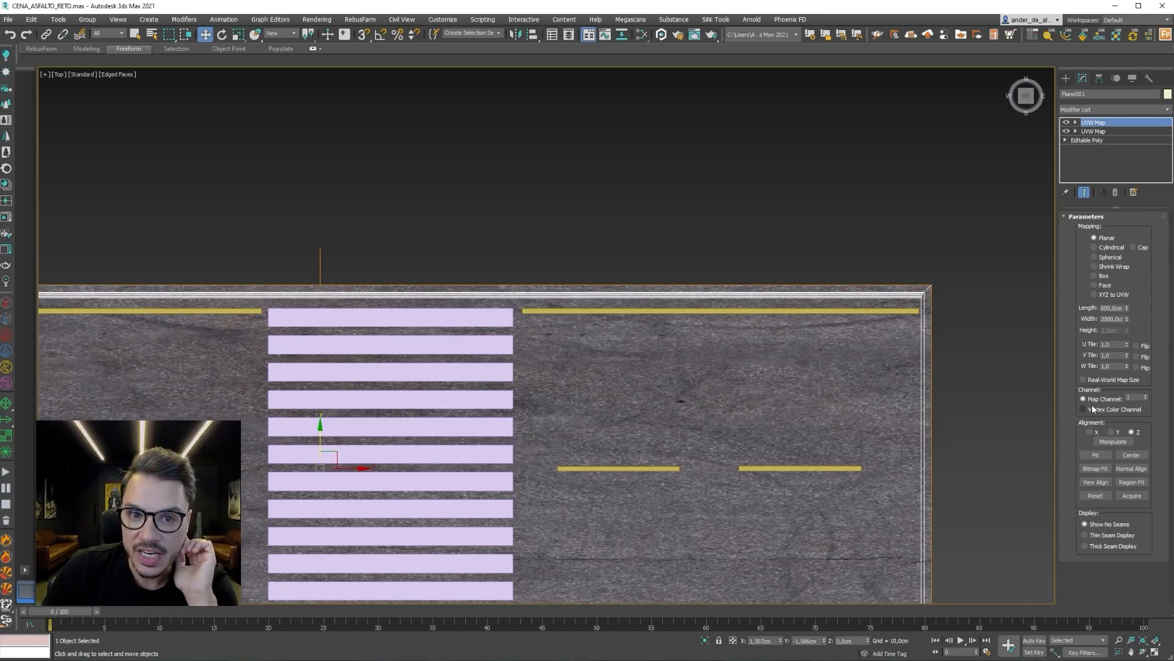
pyautogui.click(1147, 397)
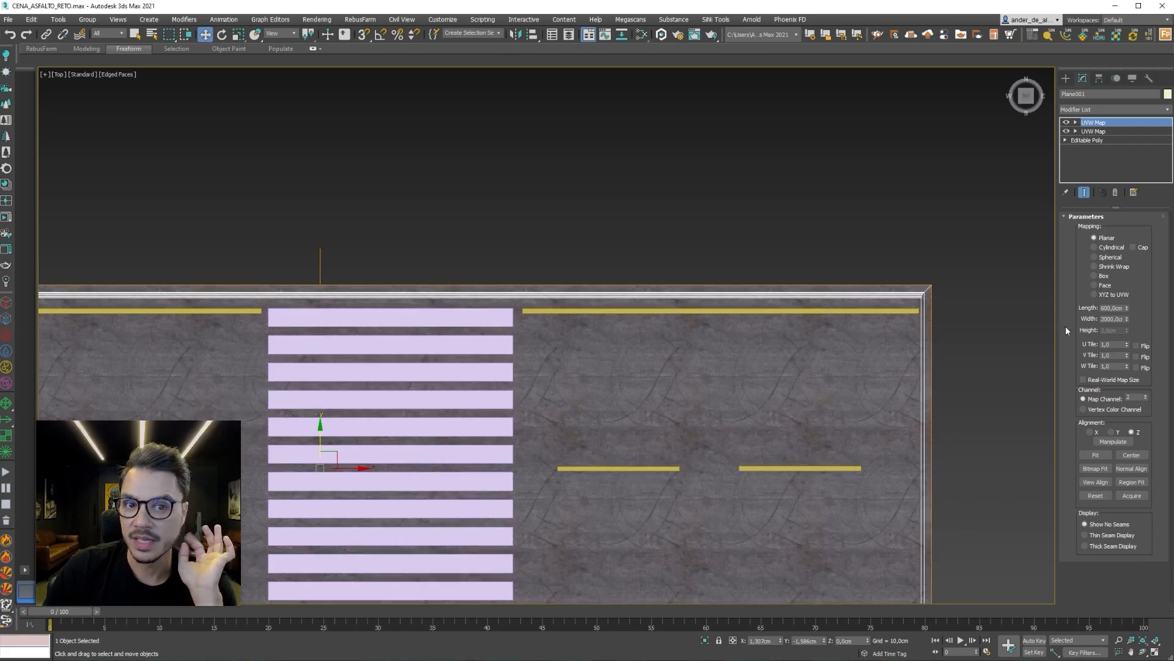
# Set the stain bitmap Map #50 to map channel 2 in the material editor, and minimize the editor.
pyautogui.click(896, 188)
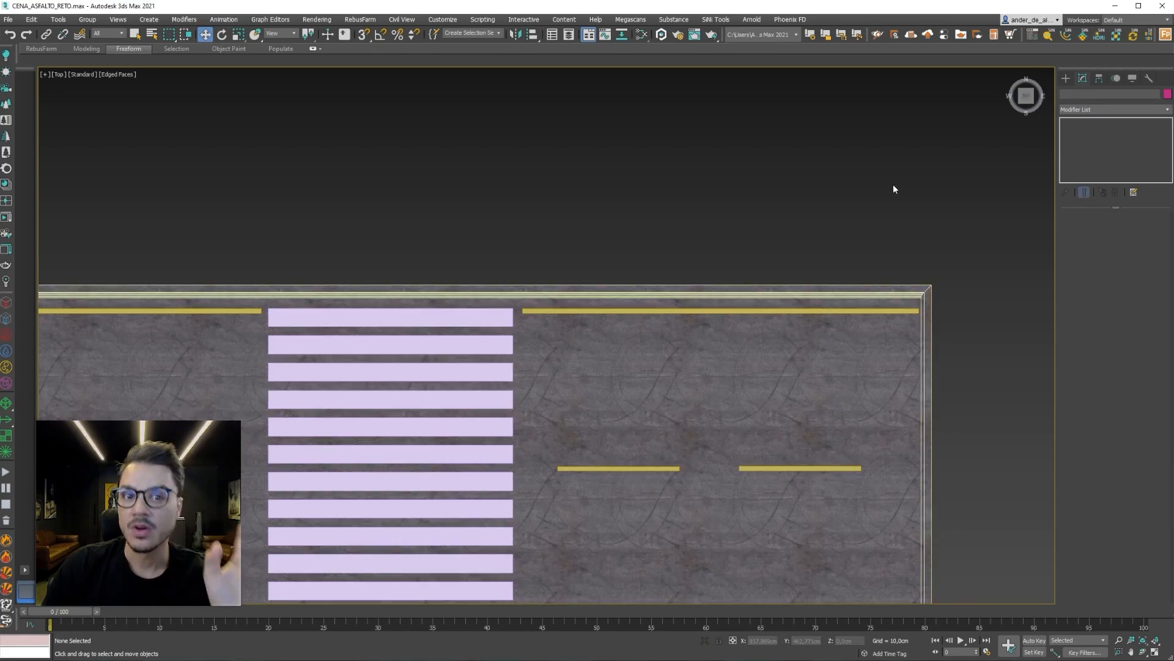
pyautogui.press('m')
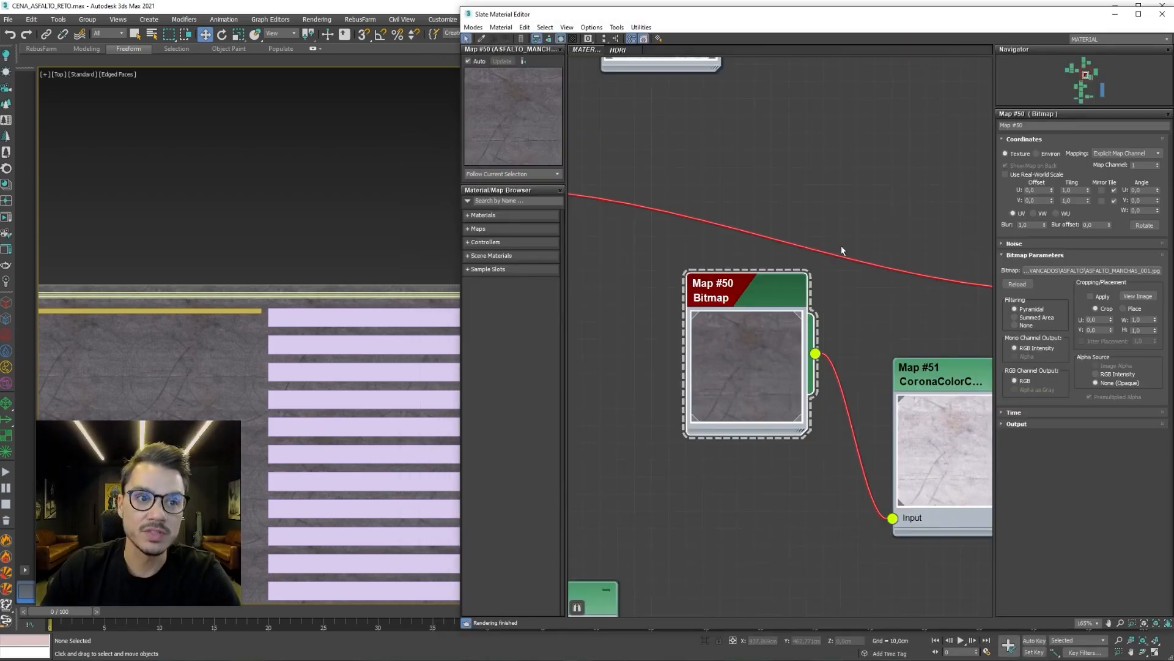
pyautogui.moveTo(736, 284); pyautogui.dragTo(668, 318)
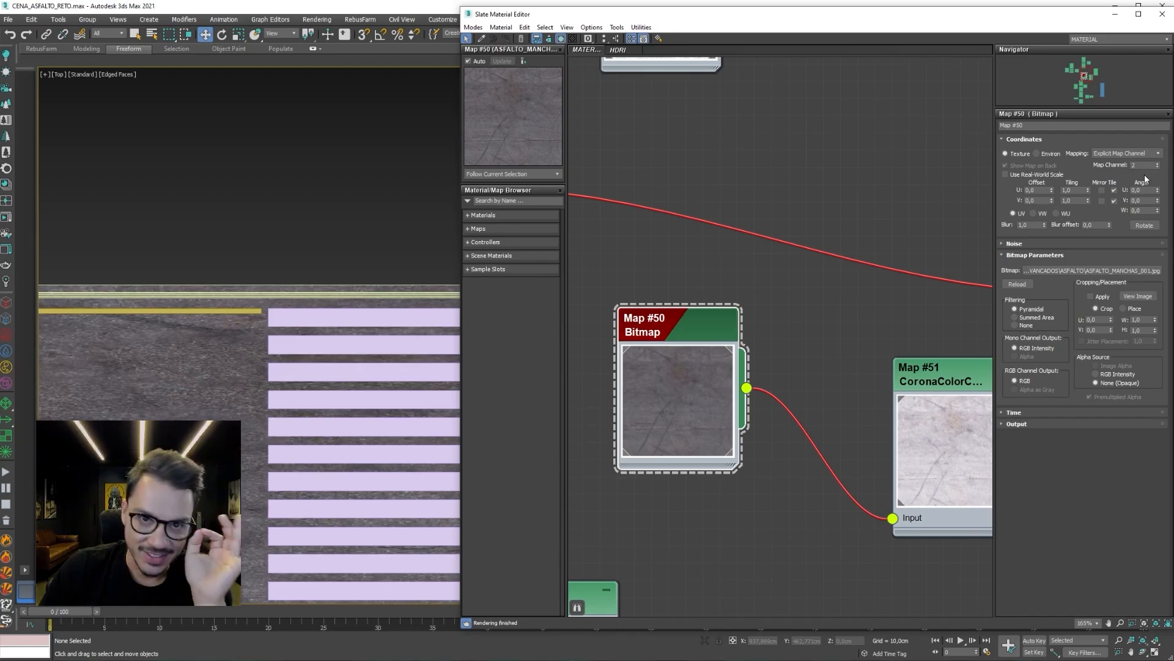
pyautogui.click(1115, 13)
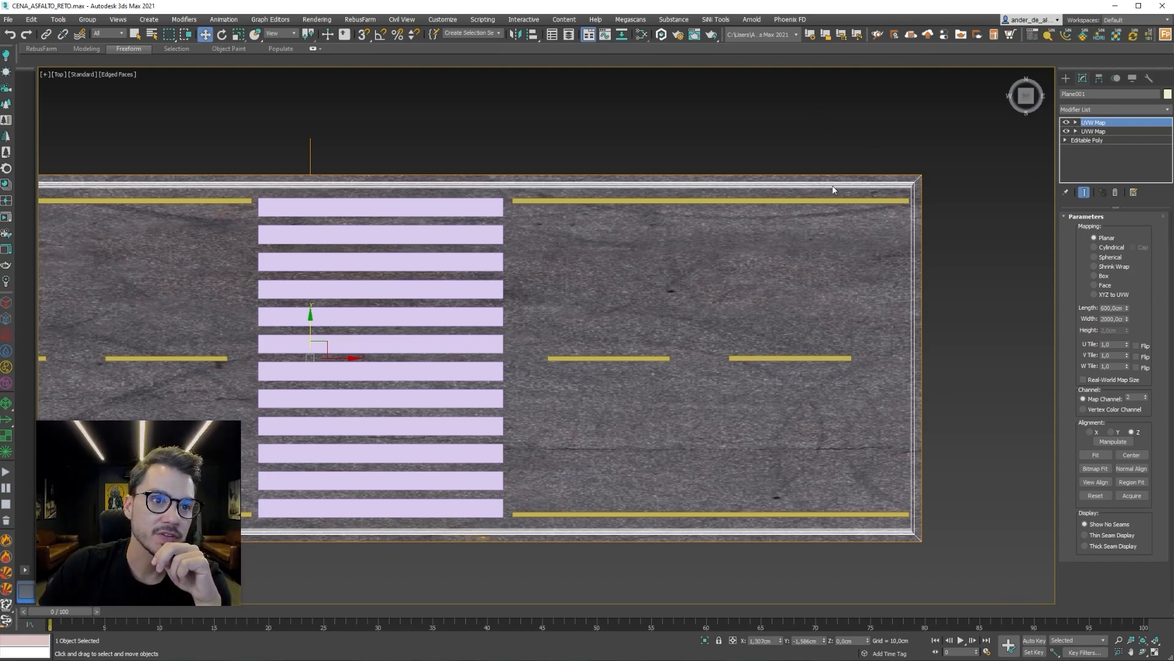
# Reselect the road plane and move the upper UVW Map's gizmo from the plane's centre toward the lane beside the crosswalk.
pyautogui.click(859, 144)
pyautogui.click(898, 253)
pyautogui.click(1076, 122)
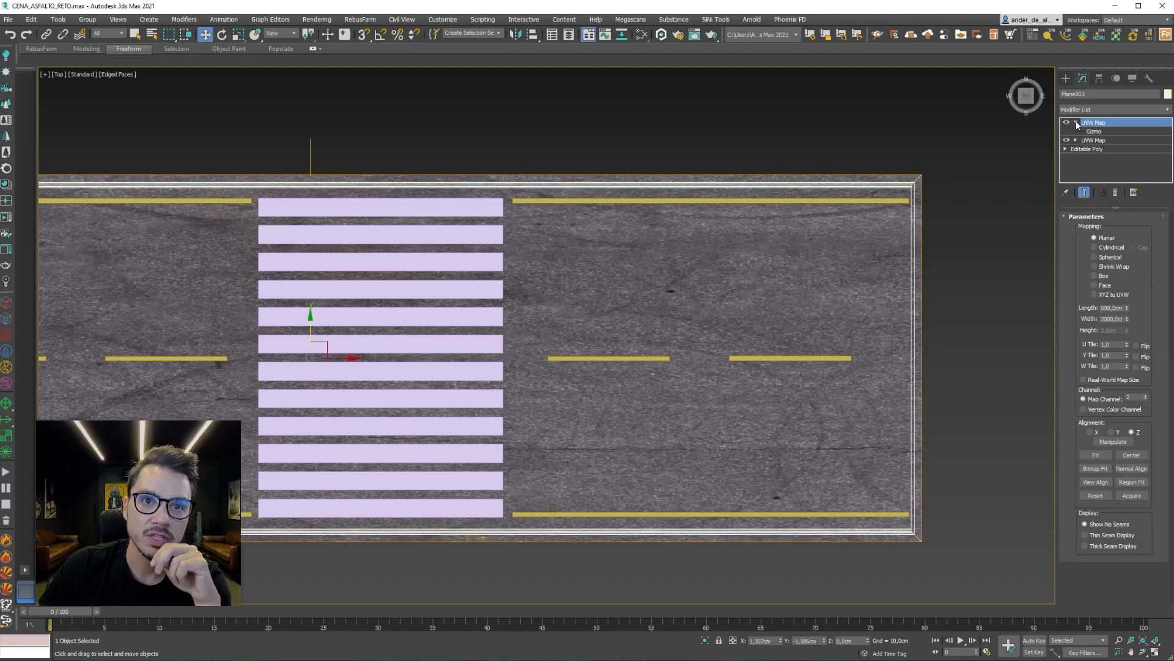
pyautogui.click(1094, 131)
pyautogui.moveTo(607, 376); pyautogui.dragTo(677, 351, button='middle')
pyautogui.scroll(-3, 677, 352)
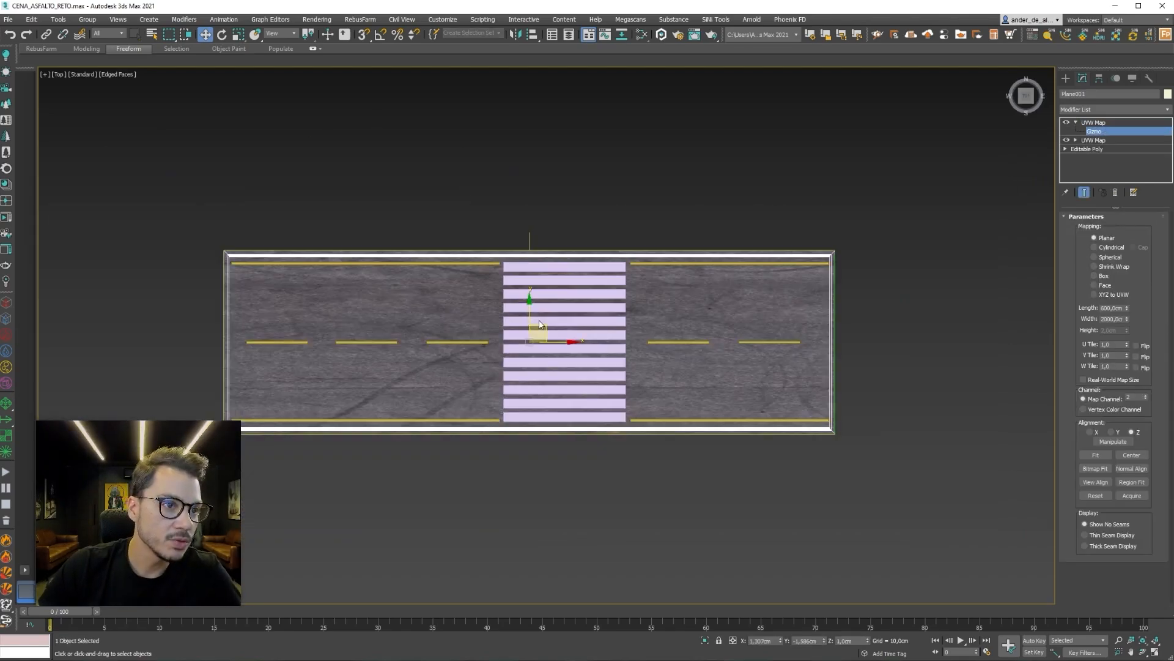
pyautogui.moveTo(541, 328); pyautogui.dragTo(446, 312)
pyautogui.scroll(4, 491, 333)
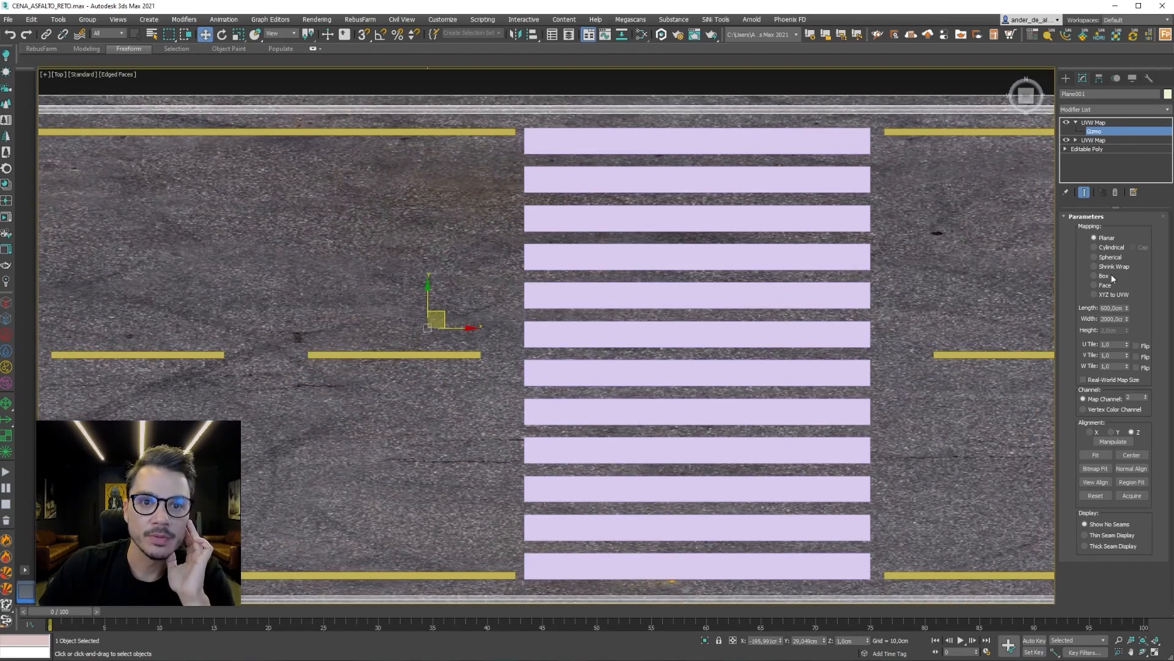
# Set the upper UVW Map's width to 600 cm and check the stain proportions on the road.
pyautogui.doubleClick(1113, 319)
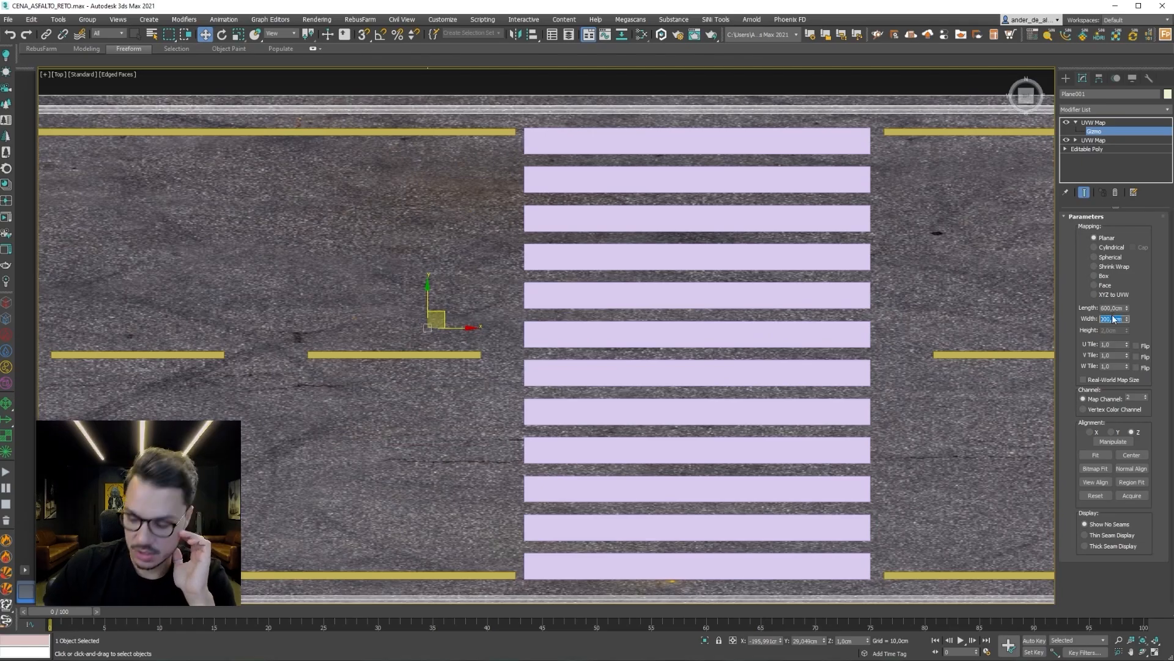
pyautogui.write('600')
pyautogui.press('Return')
pyautogui.moveTo(604, 413); pyautogui.dragTo(679, 396, button='middle')
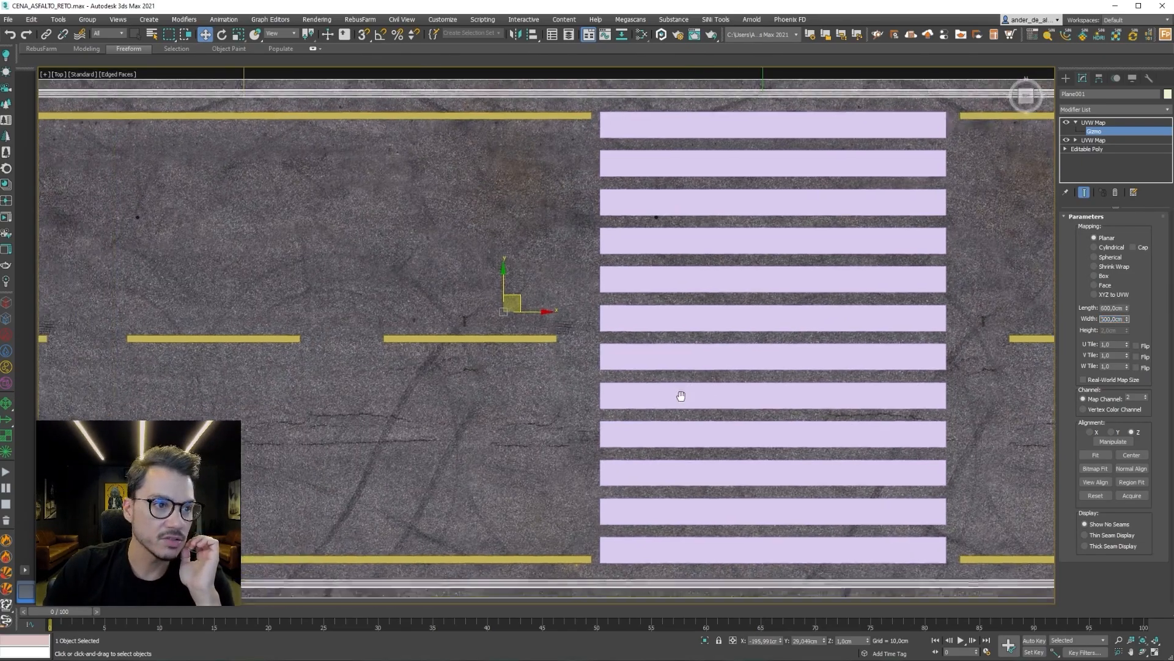
pyautogui.scroll(-2, 879, 343)
pyautogui.scroll(1, 618, 356)
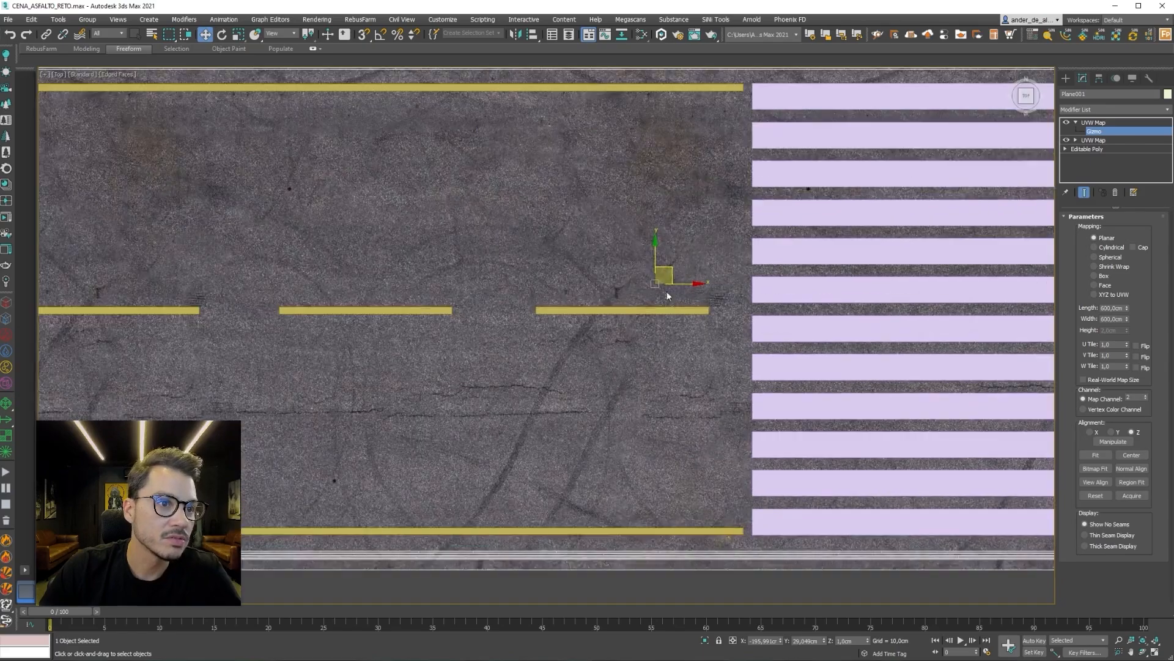
# Enlarge the stain mapping gizmo slightly and move it toward the road's far edge.
pyautogui.press('r')
pyautogui.scroll(1, 658, 362)
pyautogui.moveTo(658, 363); pyautogui.dragTo(704, 191)
pyautogui.press('w')
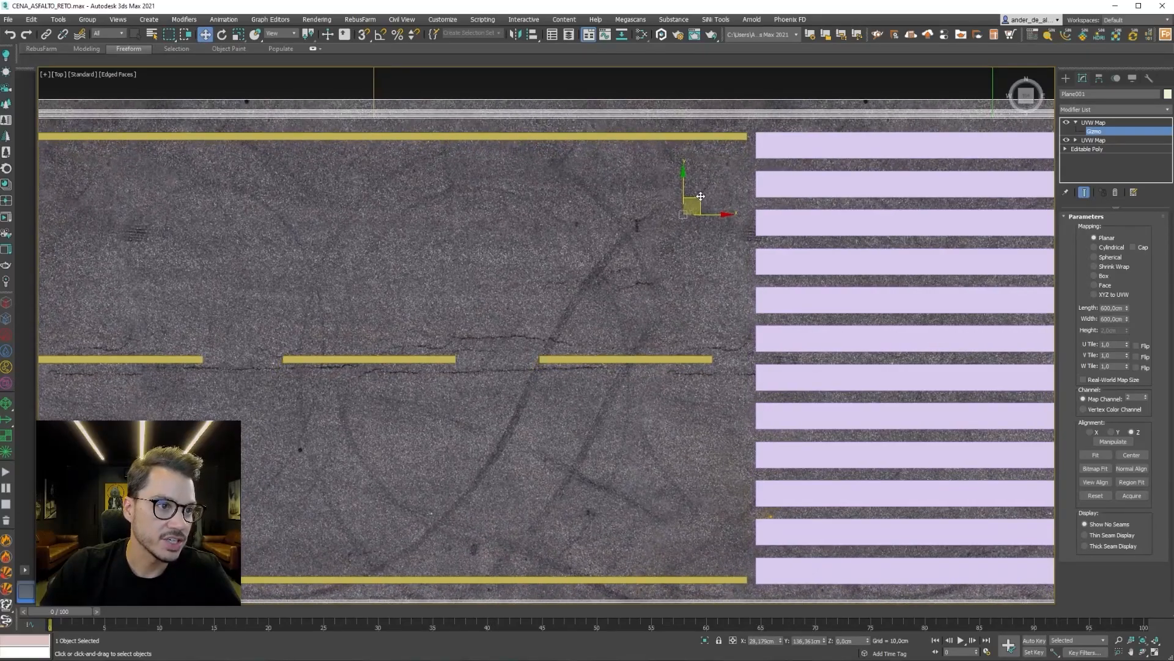
pyautogui.scroll(-3, 613, 361)
pyautogui.scroll(3, 737, 342)
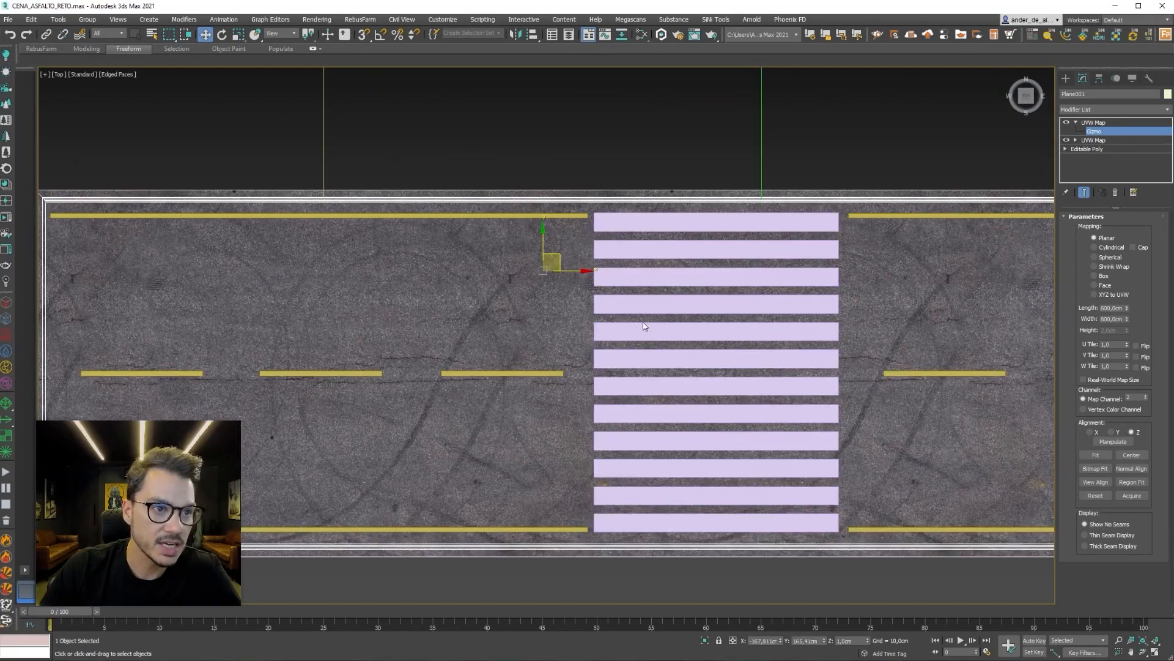
# Scale the stain mapping gizmo wider along the X axis only, stretching the stains along the road.
pyautogui.press('r')
pyautogui.press('r')
pyautogui.press('e')
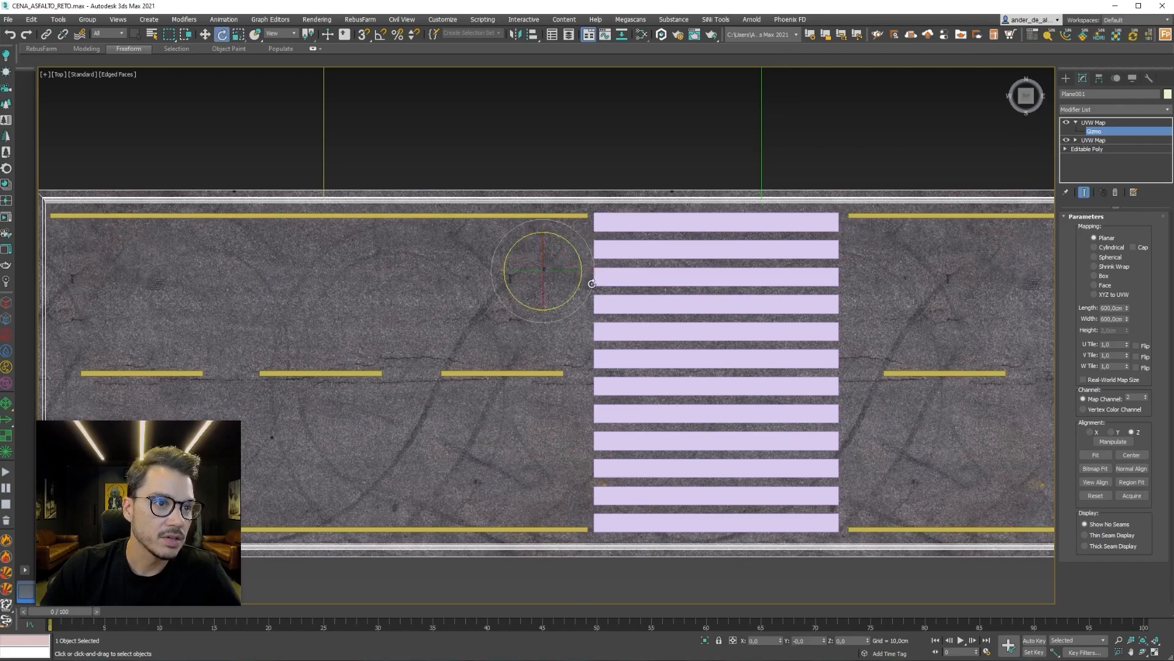
pyautogui.press('r')
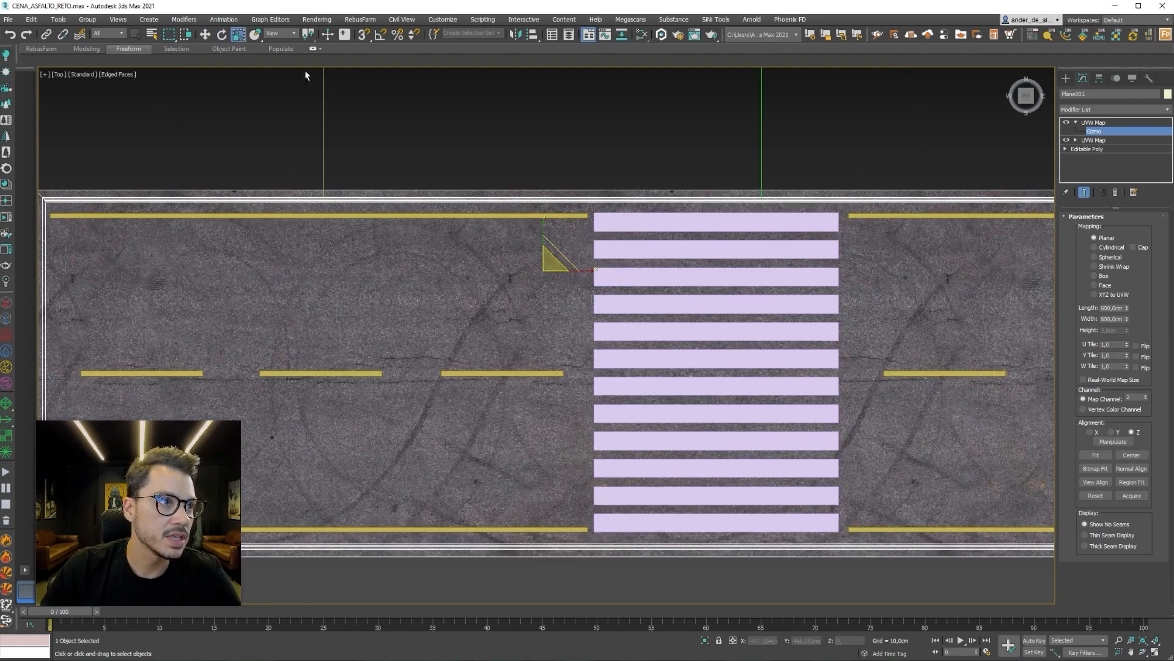
pyautogui.moveTo(239, 34); pyautogui.dragTo(238, 52)
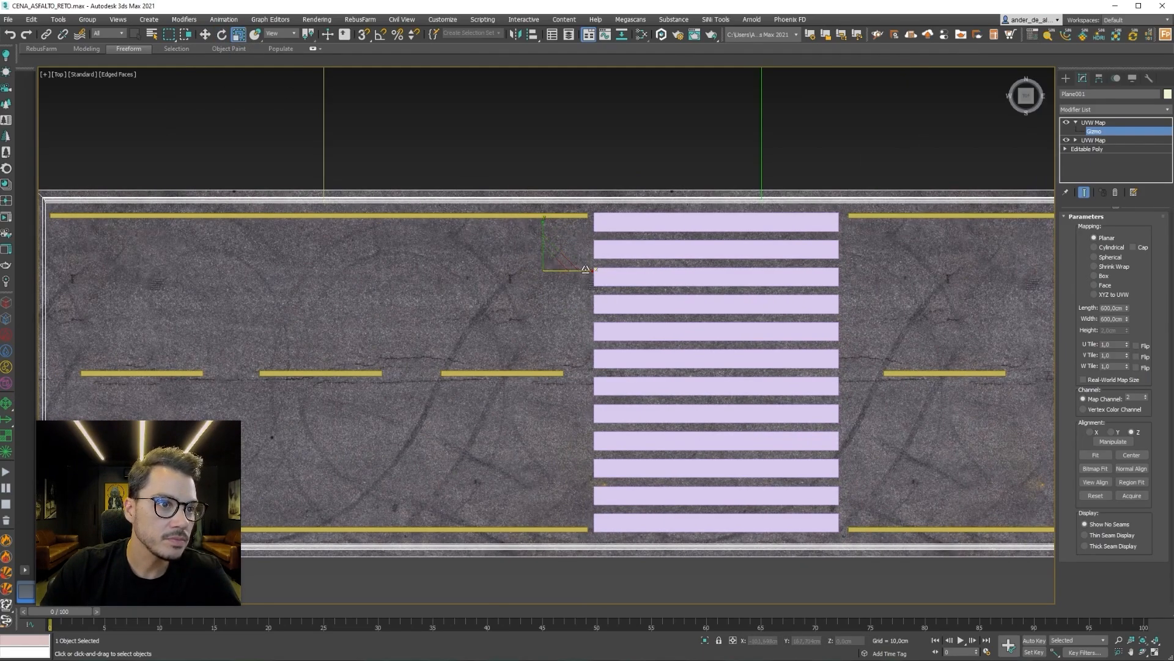
pyautogui.moveTo(592, 270); pyautogui.dragTo(603, 270)
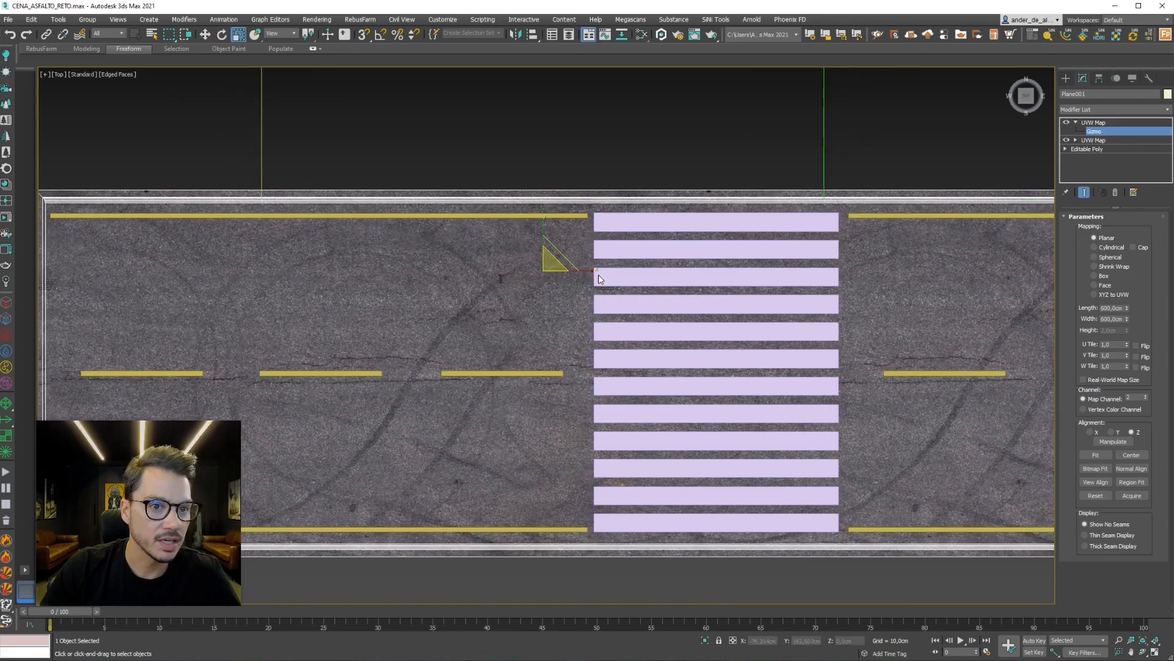
# Reposition the stain mapping gizmo to the crosswalk side, widen it further, and leave gizmo editing with the road deselected.
pyautogui.scroll(-2, 603, 294)
pyautogui.moveTo(602, 304); pyautogui.dragTo(536, 303, button='middle')
pyautogui.scroll(1, 534, 303)
pyautogui.press('w')
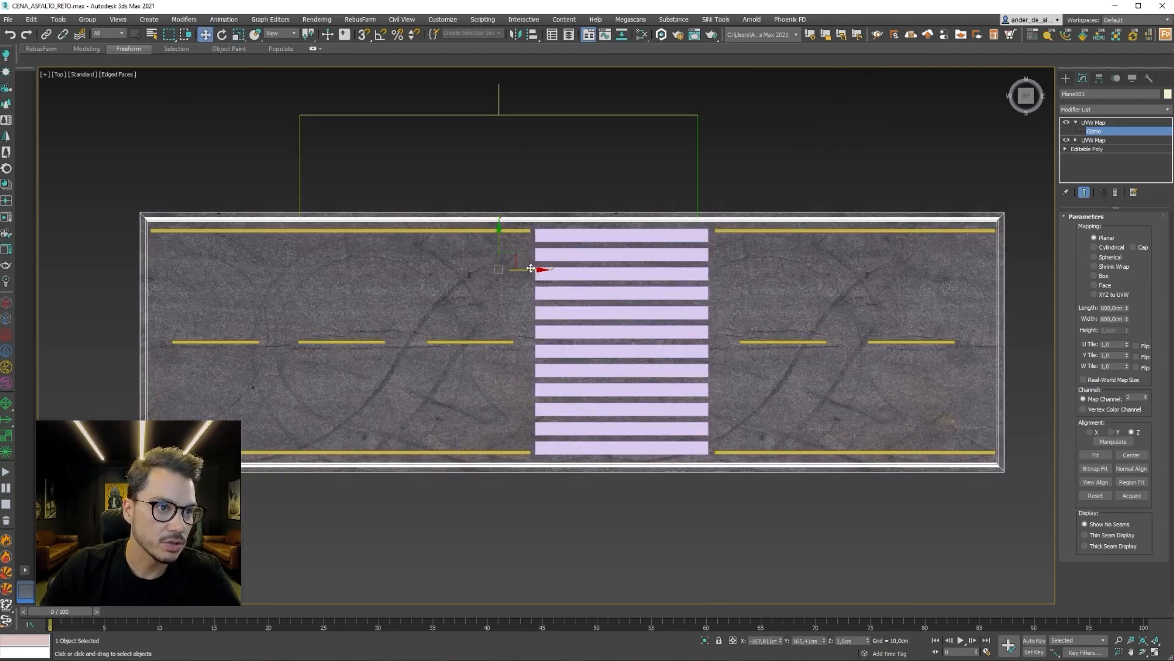
pyautogui.moveTo(537, 267); pyautogui.dragTo(620, 225)
pyautogui.press('r')
pyautogui.press('w')
pyautogui.press('w')
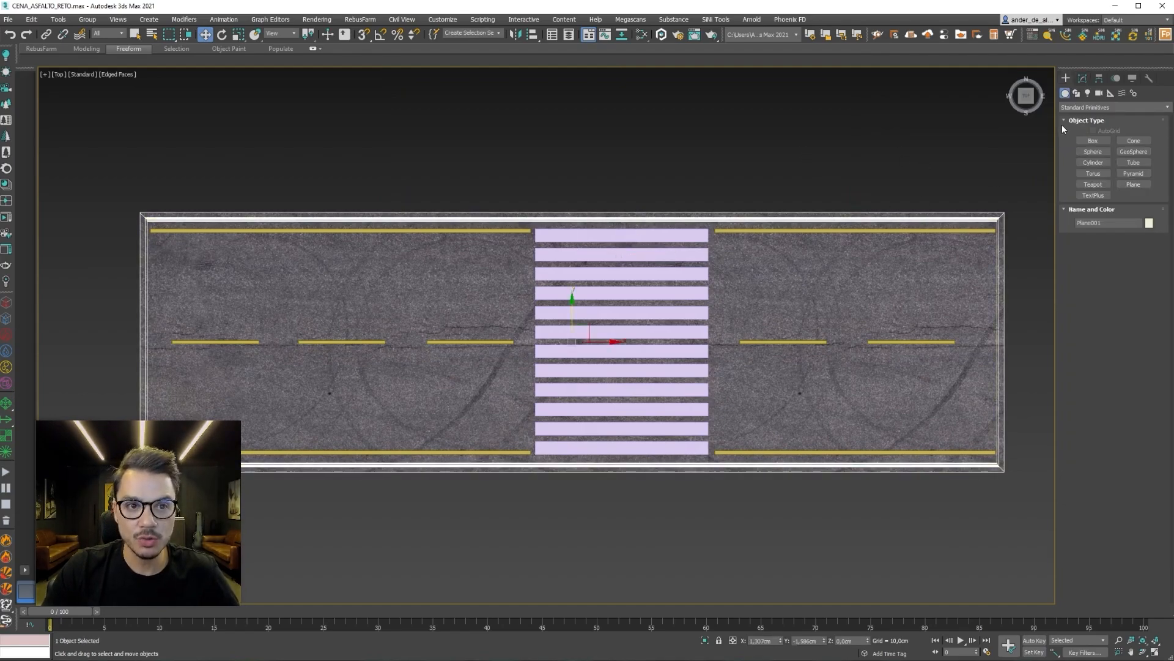
pyautogui.click(1082, 78)
pyautogui.click(958, 148)
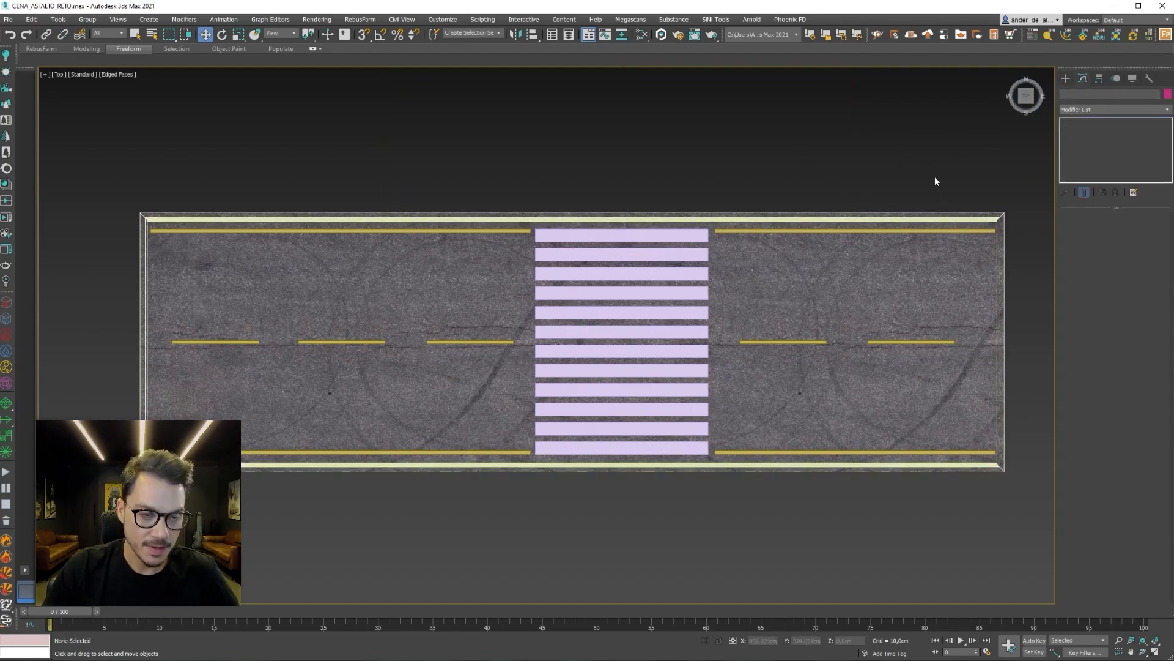
# Start Corona interactive rendering and examine the asphalt grain, stains and cracks up close and from farther away.
pyautogui.click(1065, 79)
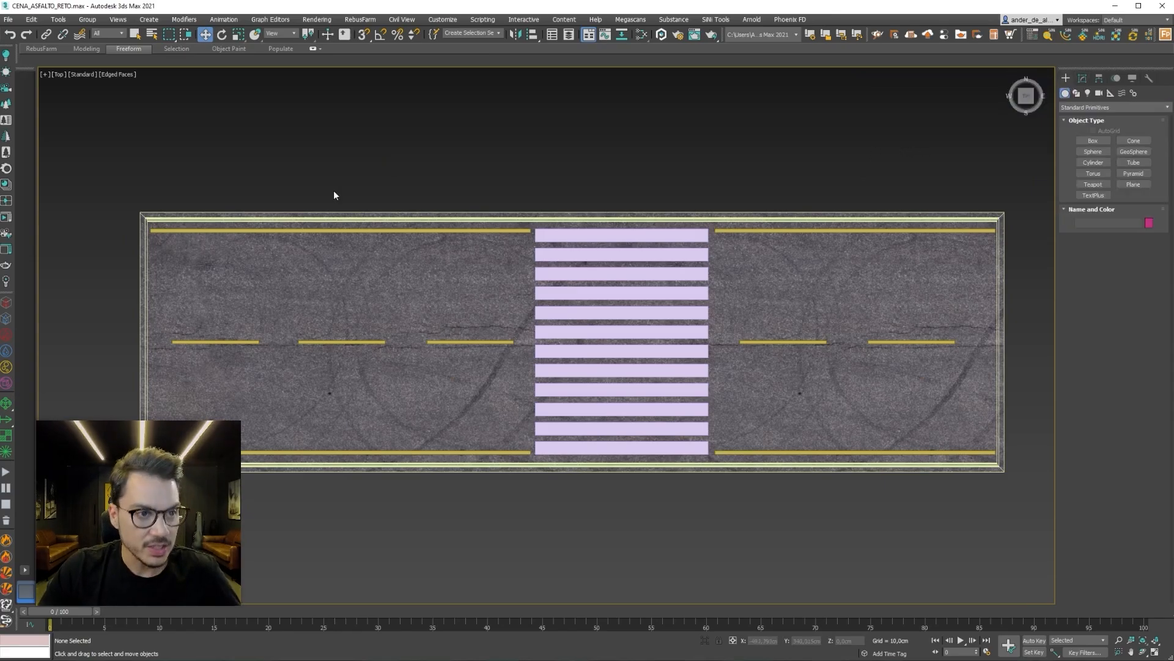
pyautogui.click(5, 219)
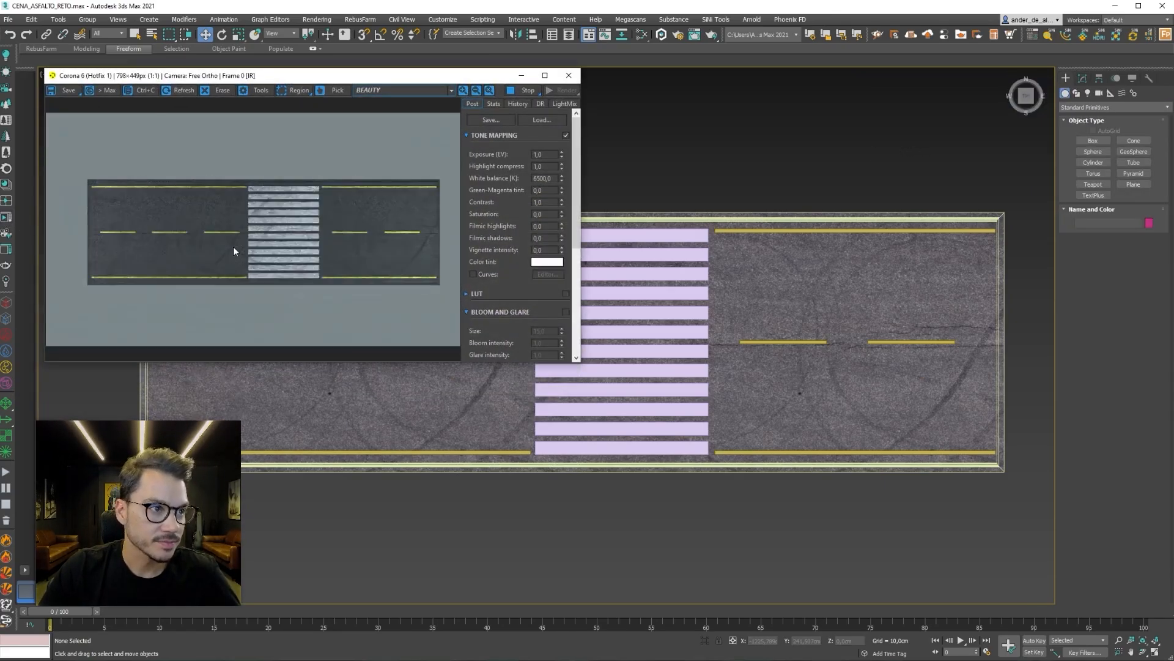
pyautogui.scroll(4, 355, 418)
pyautogui.scroll(1, 306, 189)
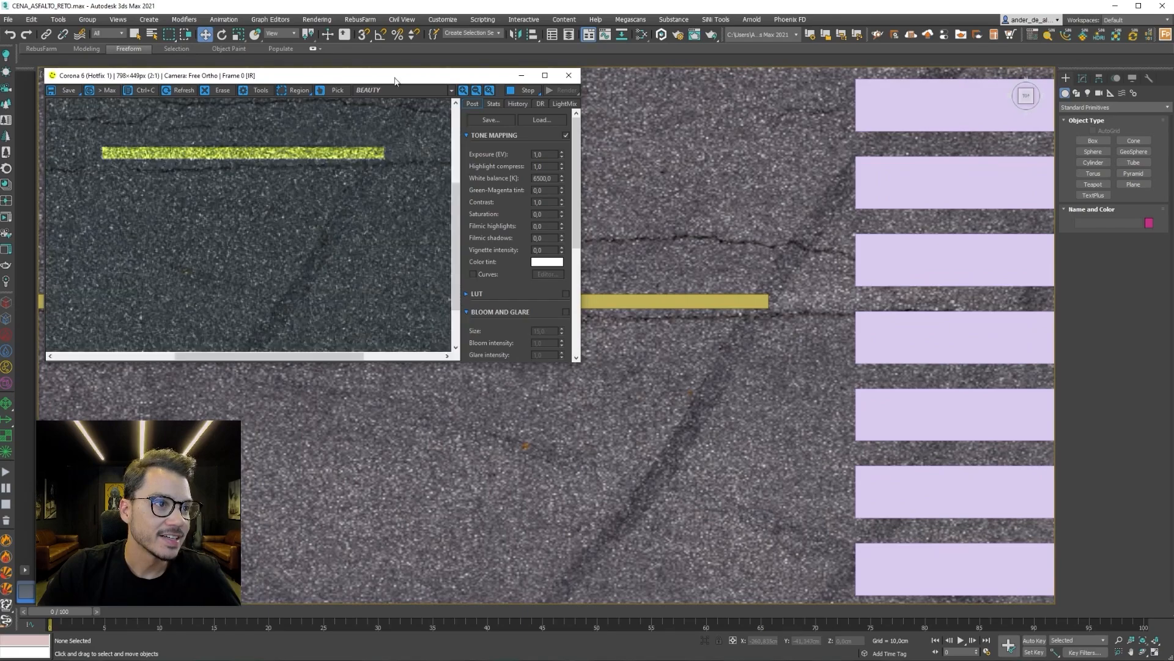
pyautogui.scroll(-1, 236, 281)
pyautogui.scroll(3, 284, 236)
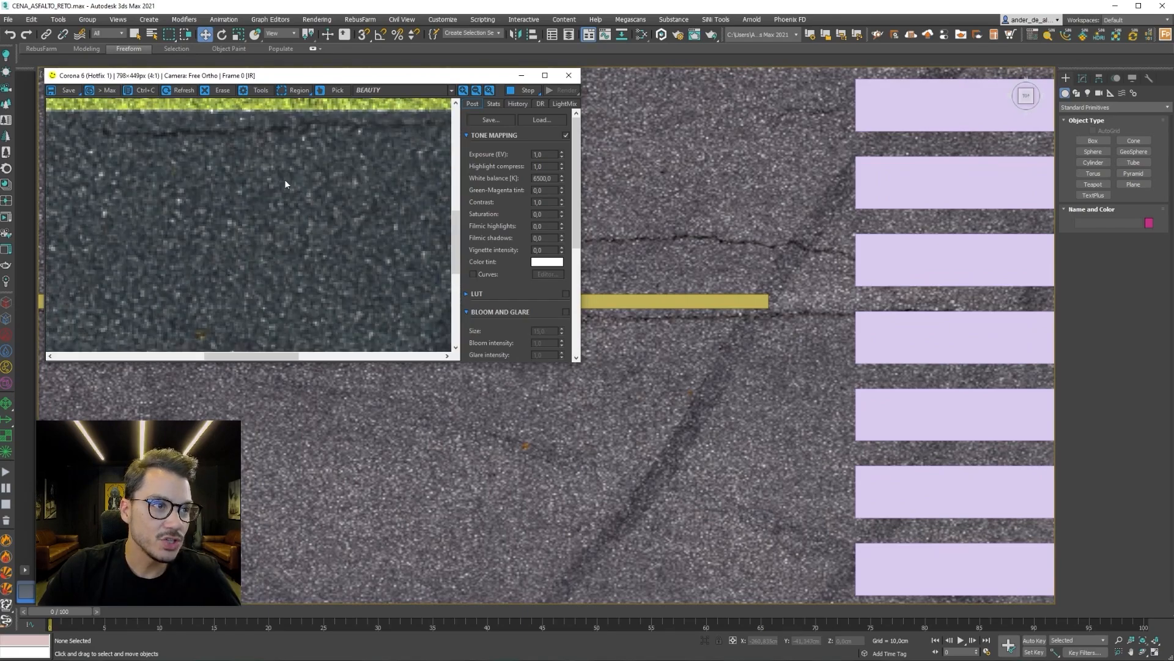
pyautogui.scroll(-2, 348, 235)
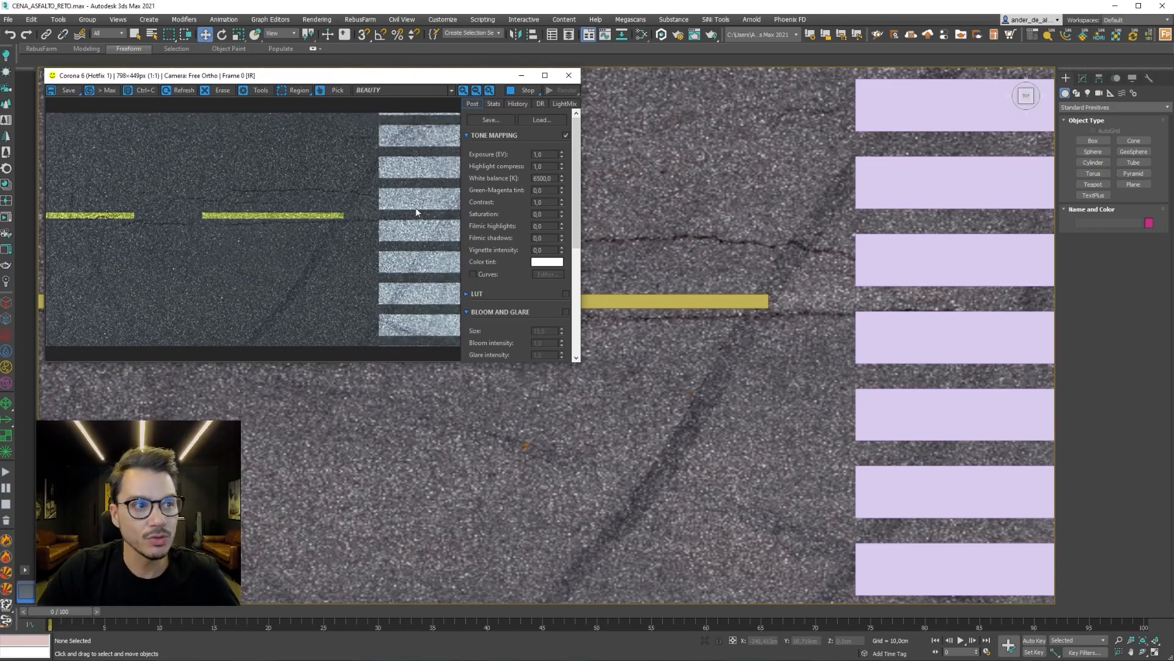
# Switch to a perspective view of the road and examine the rendered asphalt, stains and cracks beside the crosswalk at an angle.
pyautogui.click(708, 482)
pyautogui.press('z')
pyautogui.press('p')
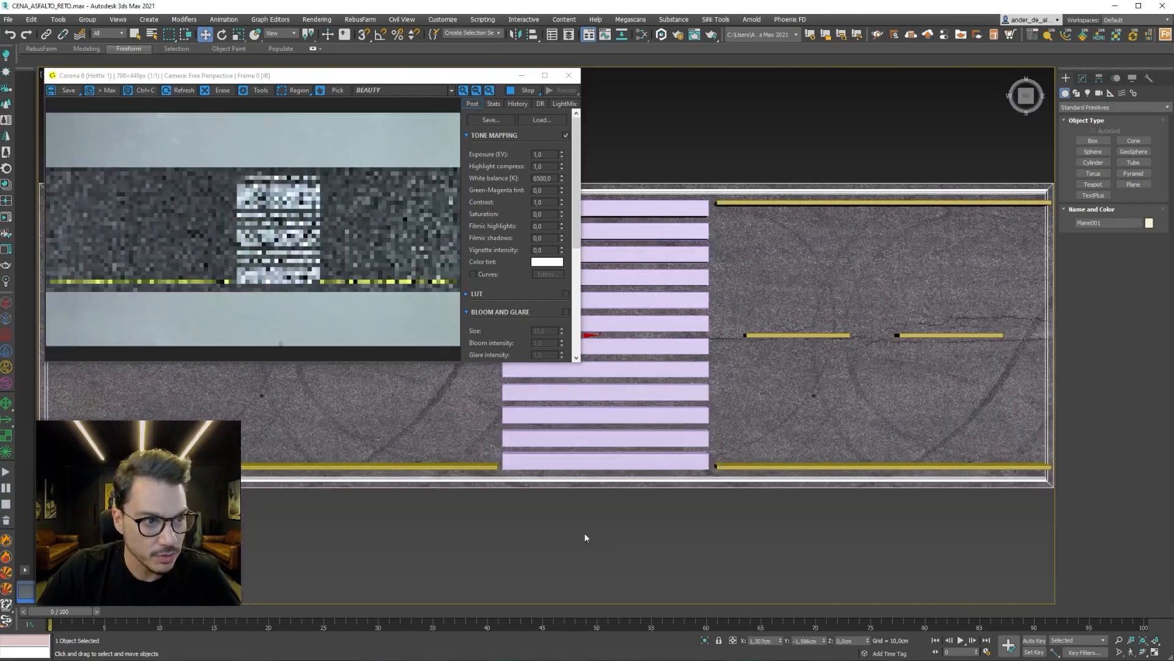
pyautogui.keyDown('alt'); pyautogui.moveTo(585, 532); pyautogui.dragTo(640, 424, button='middle'); pyautogui.keyUp('alt')
pyautogui.scroll(4, 640, 424)
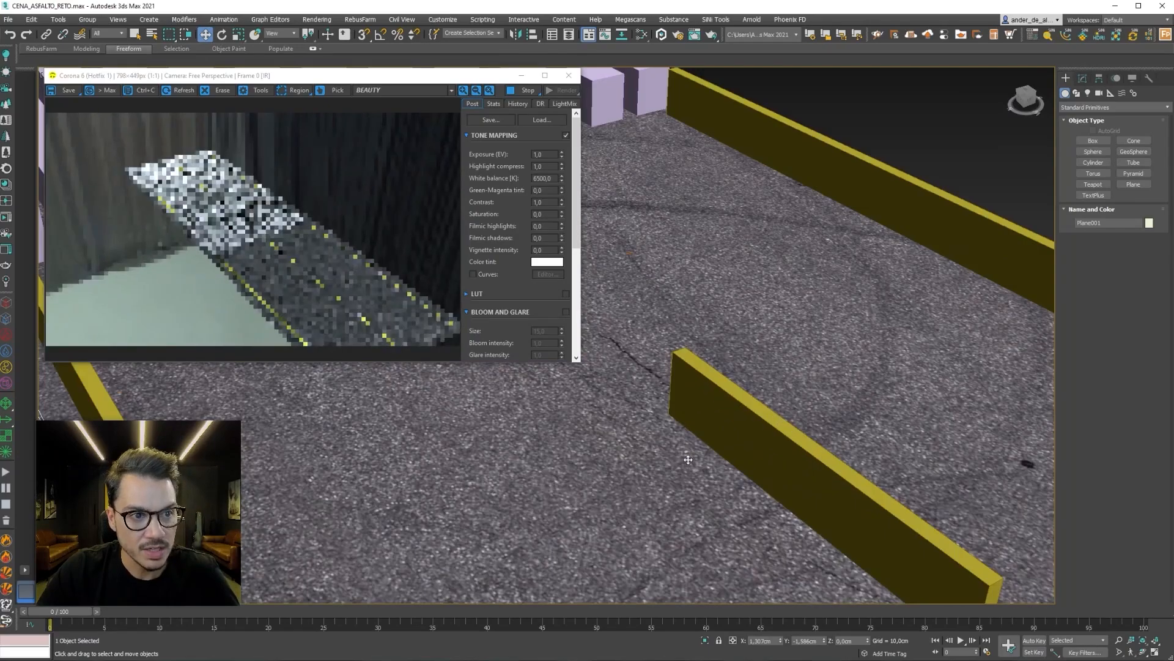
pyautogui.moveTo(687, 461); pyautogui.dragTo(831, 463, button='middle')
pyautogui.scroll(1, 429, 232)
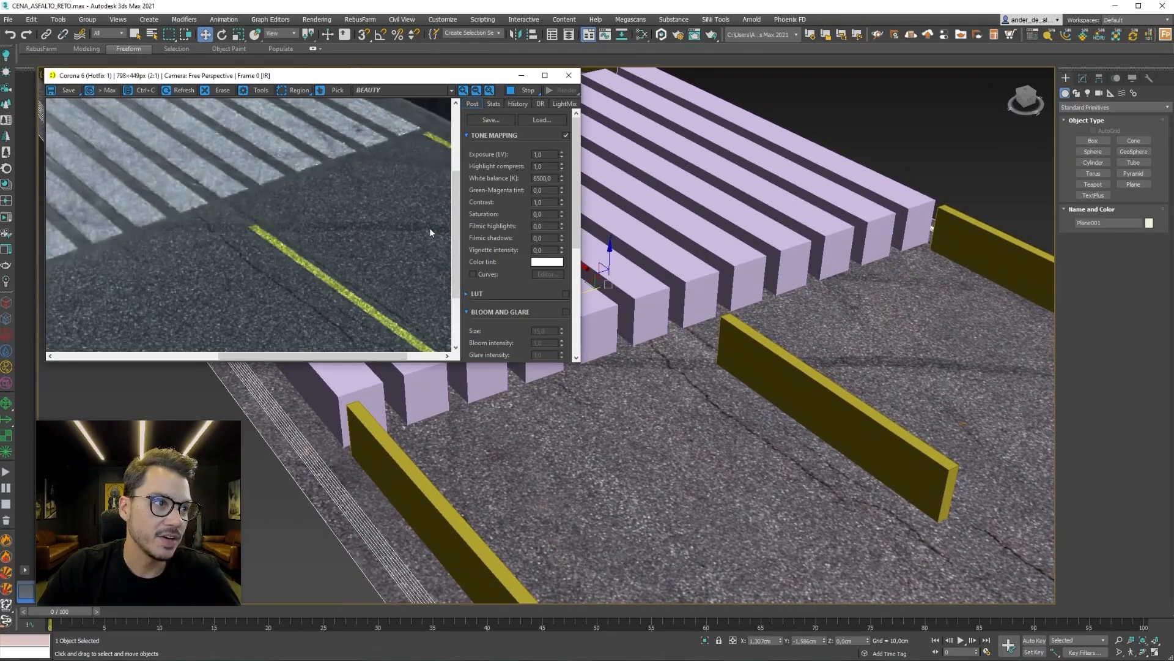
pyautogui.scroll(-1, 367, 271)
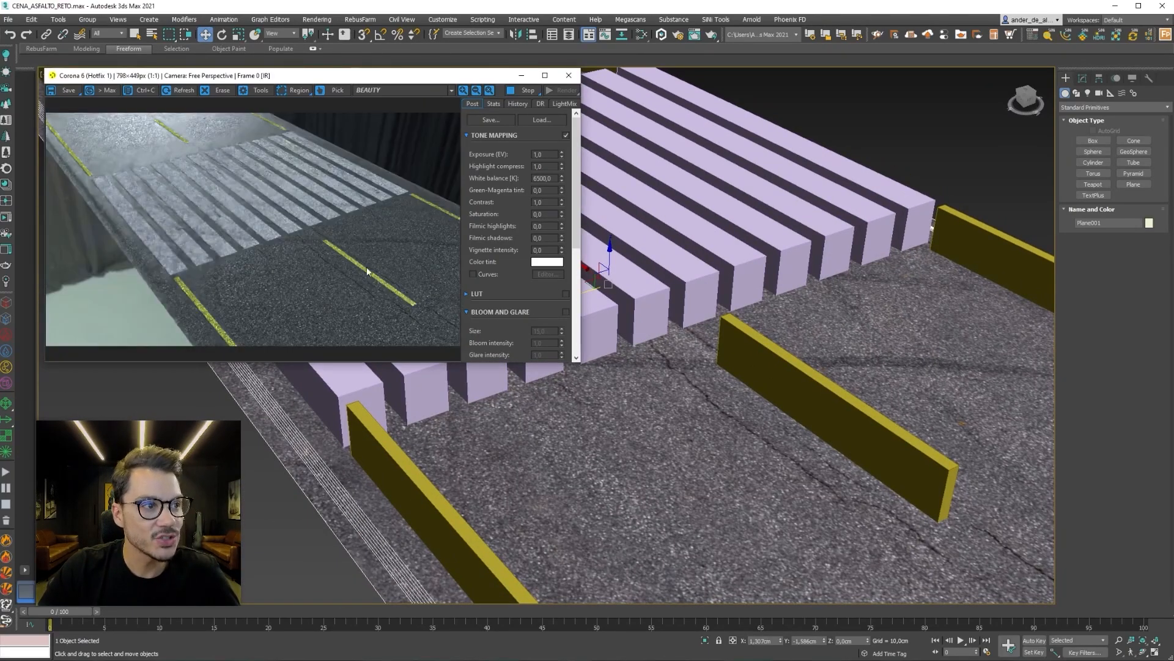
pyautogui.scroll(8, 708, 464)
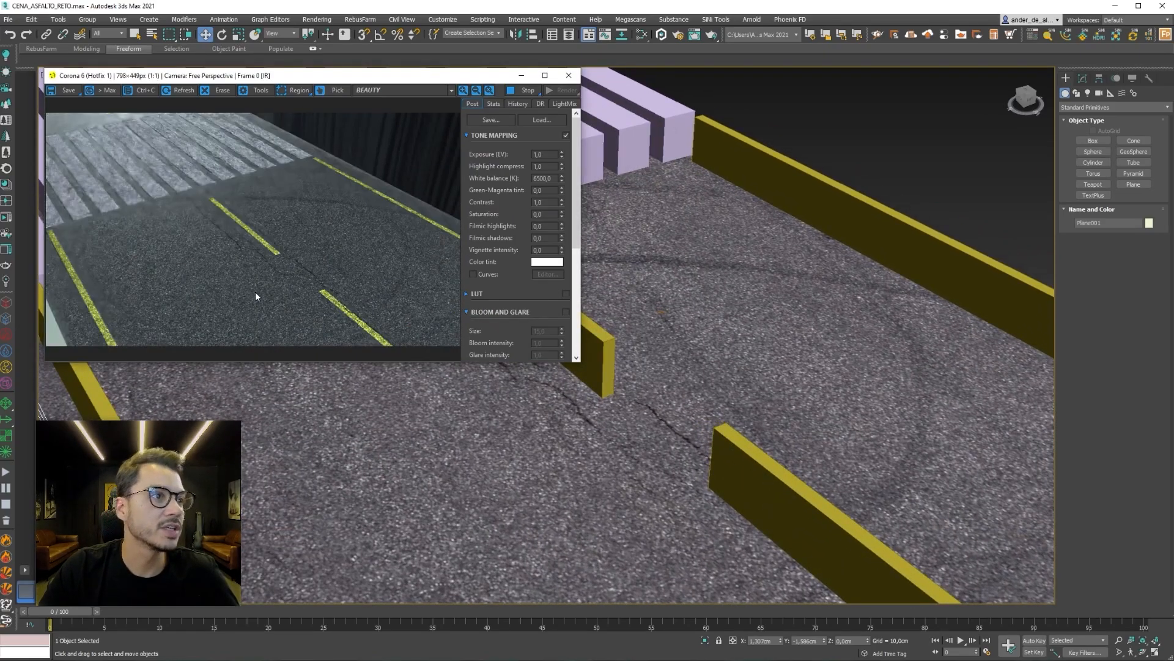
pyautogui.scroll(2, 260, 266)
pyautogui.scroll(-2, 388, 239)
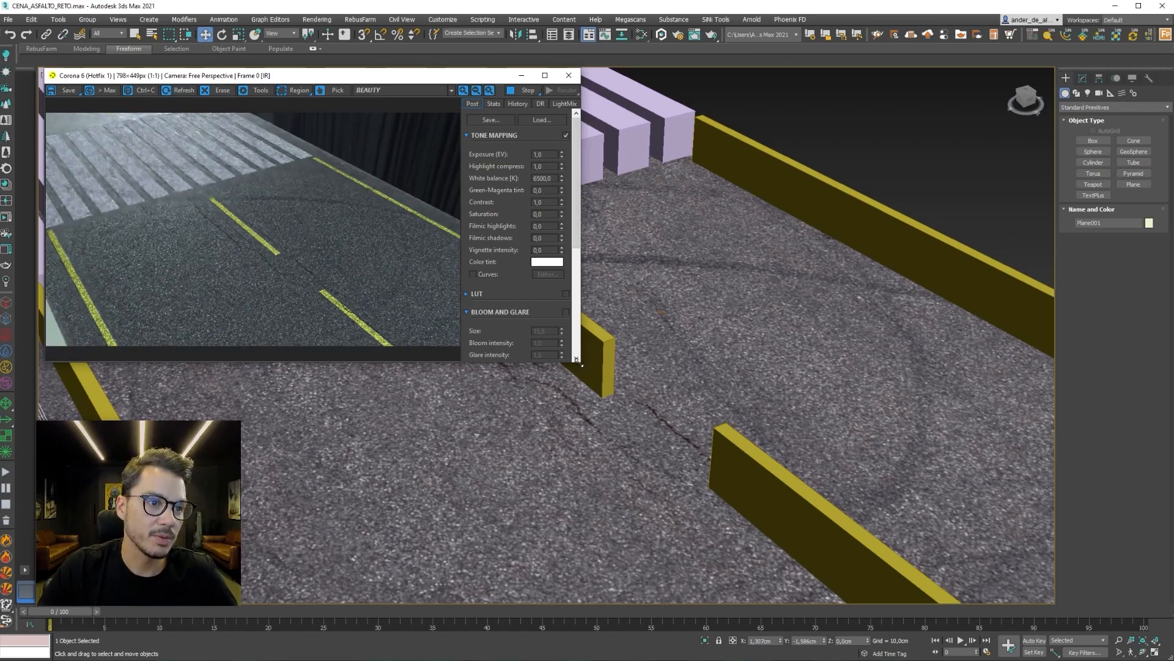
# Enlarge and reposition the render window, then inspect the asphalt grain and crosswalk paint up close and from farther away.
pyautogui.moveTo(582, 362); pyautogui.dragTo(659, 376)
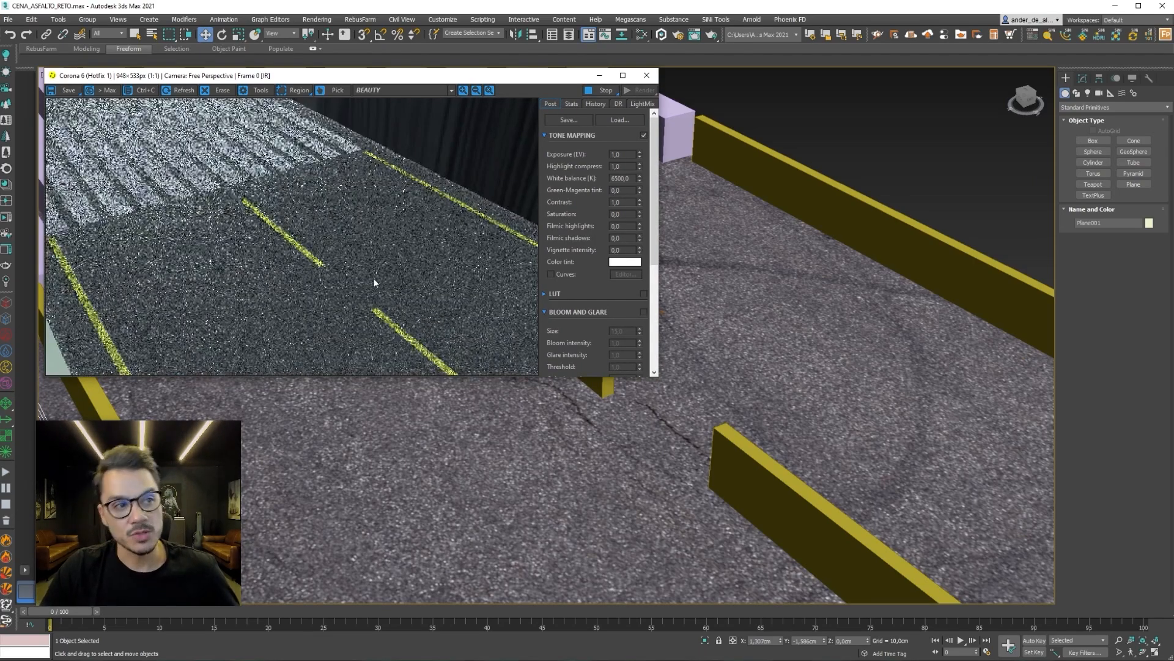
pyautogui.scroll(1, 327, 226)
pyautogui.scroll(-1, 351, 214)
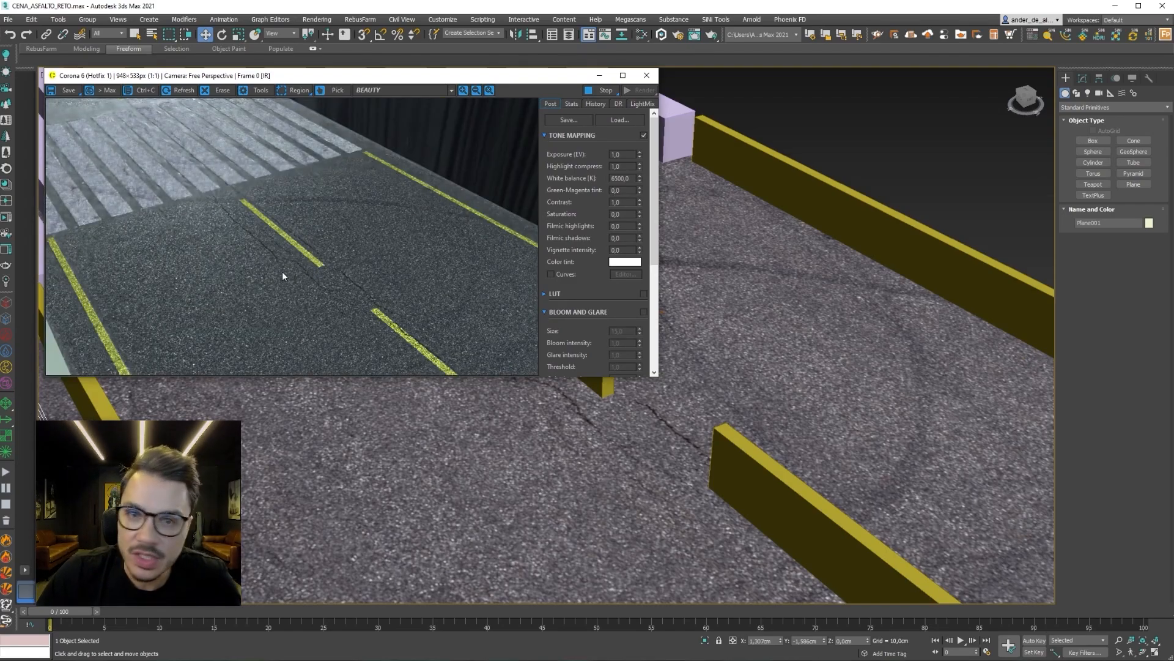
pyautogui.scroll(2, 191, 286)
pyautogui.moveTo(229, 323); pyautogui.dragTo(226, 153)
pyautogui.scroll(-2, 383, 247)
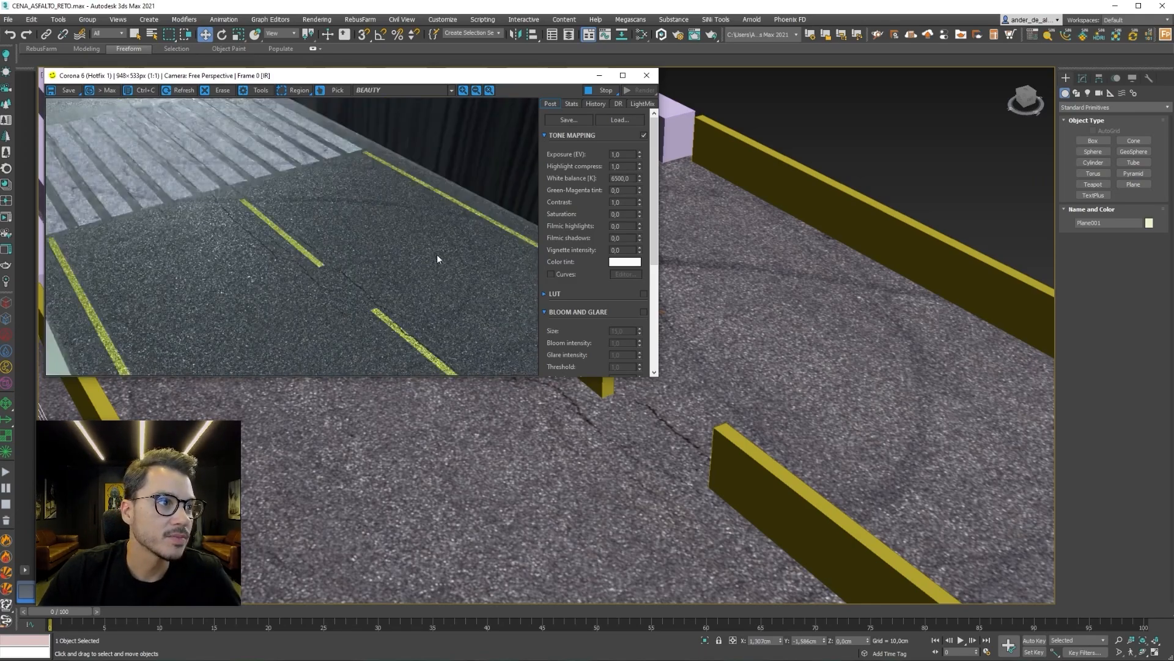
pyautogui.moveTo(306, 84); pyautogui.dragTo(706, 119)
pyautogui.scroll(2, 651, 184)
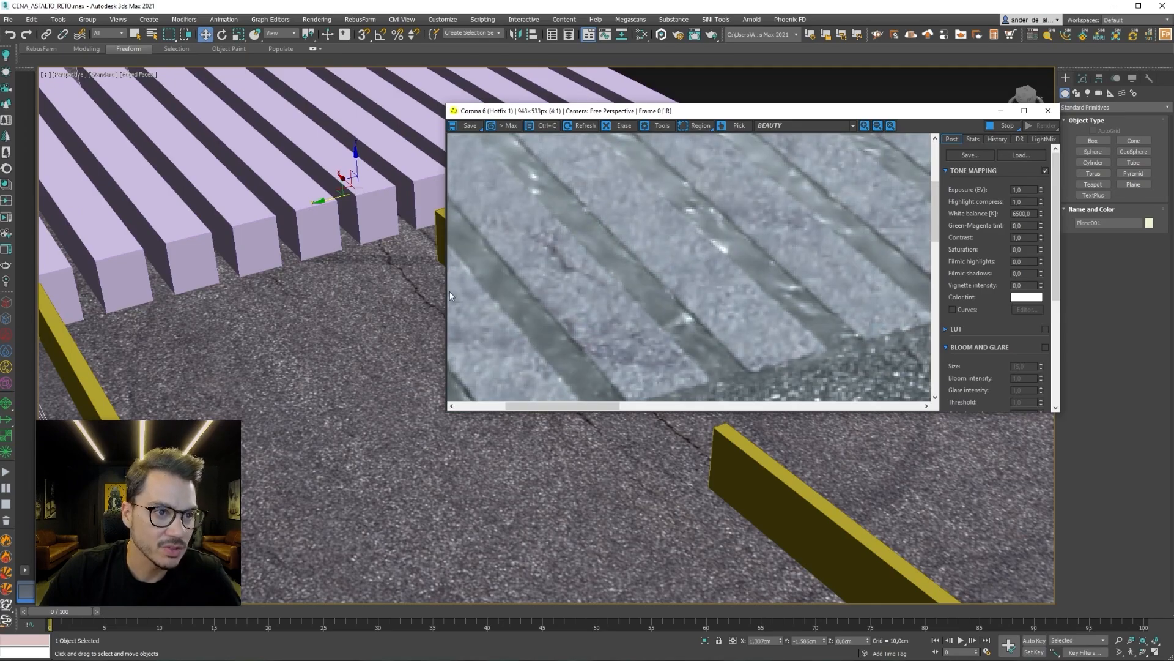
pyautogui.scroll(-2, 592, 294)
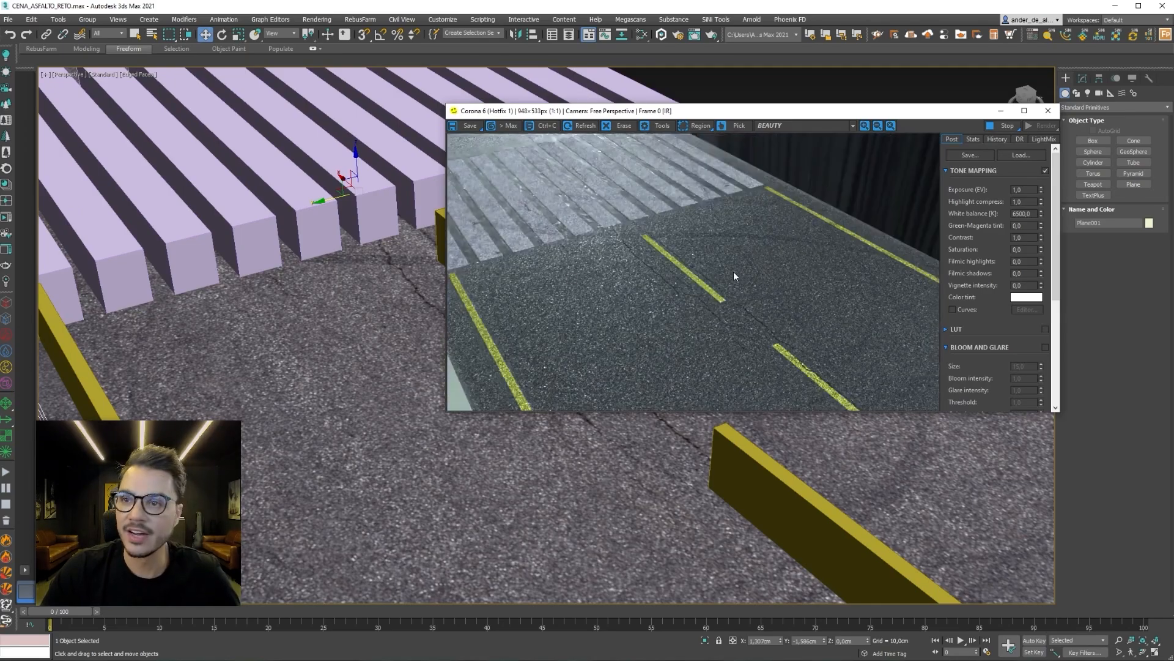
# Leave the interactive render, deselect the road and examine the stains and cracks across the asphalt from the top view.
pyautogui.rightClick(769, 274)
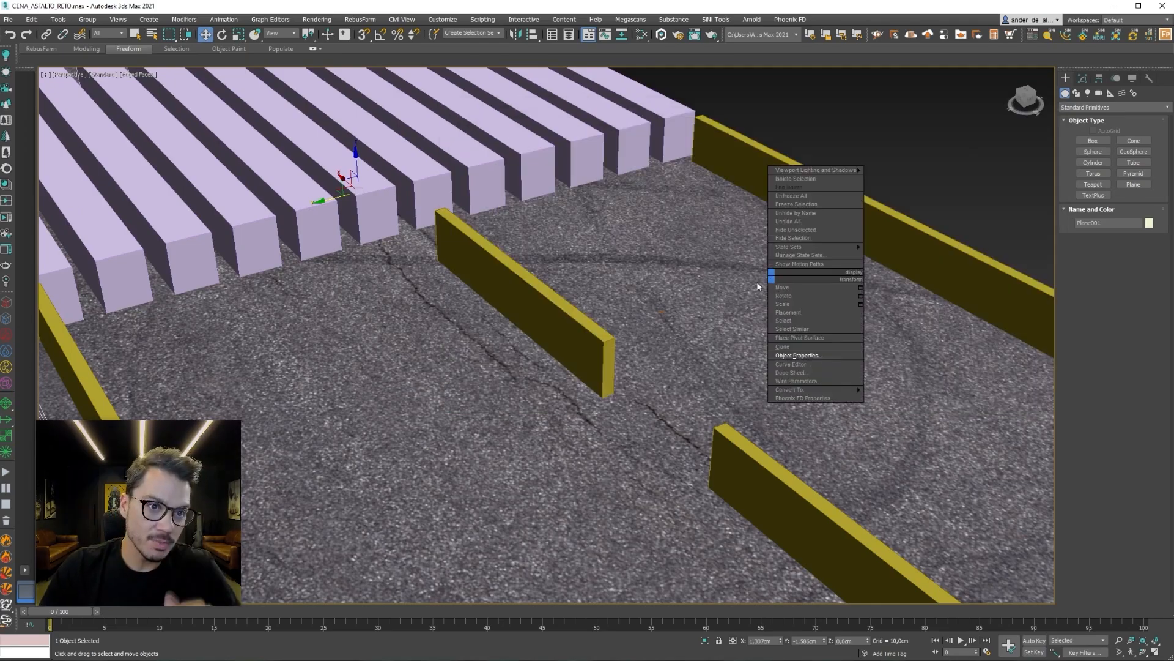
pyautogui.click(757, 270)
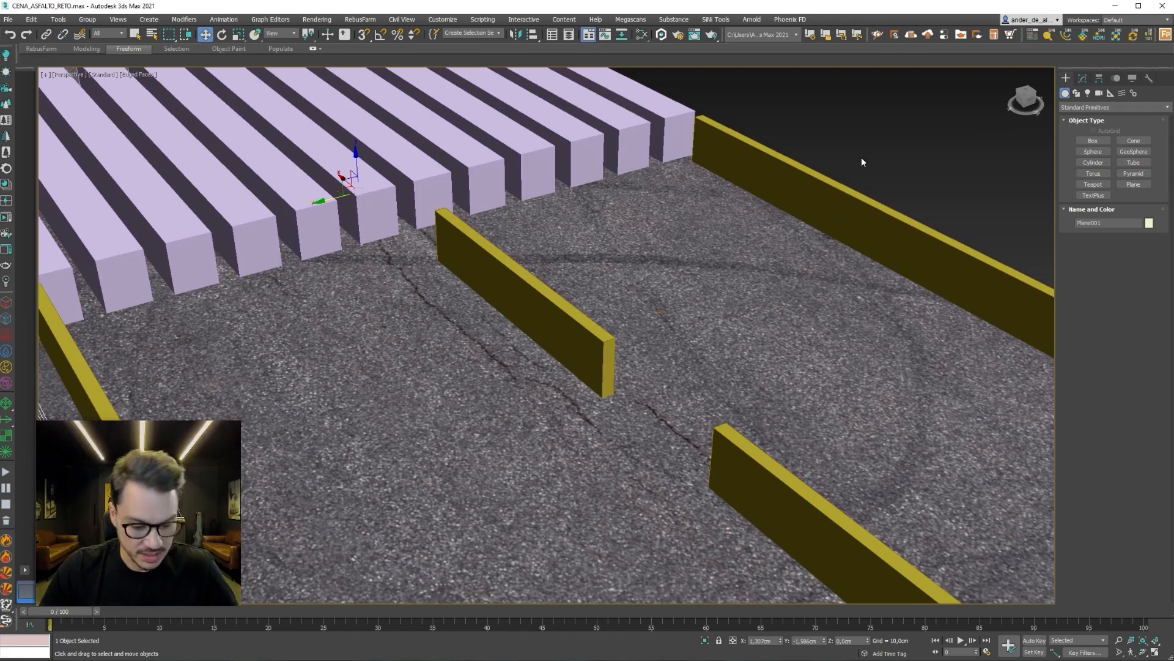
pyautogui.click(863, 162)
pyautogui.press('t')
pyautogui.scroll(5, 428, 366)
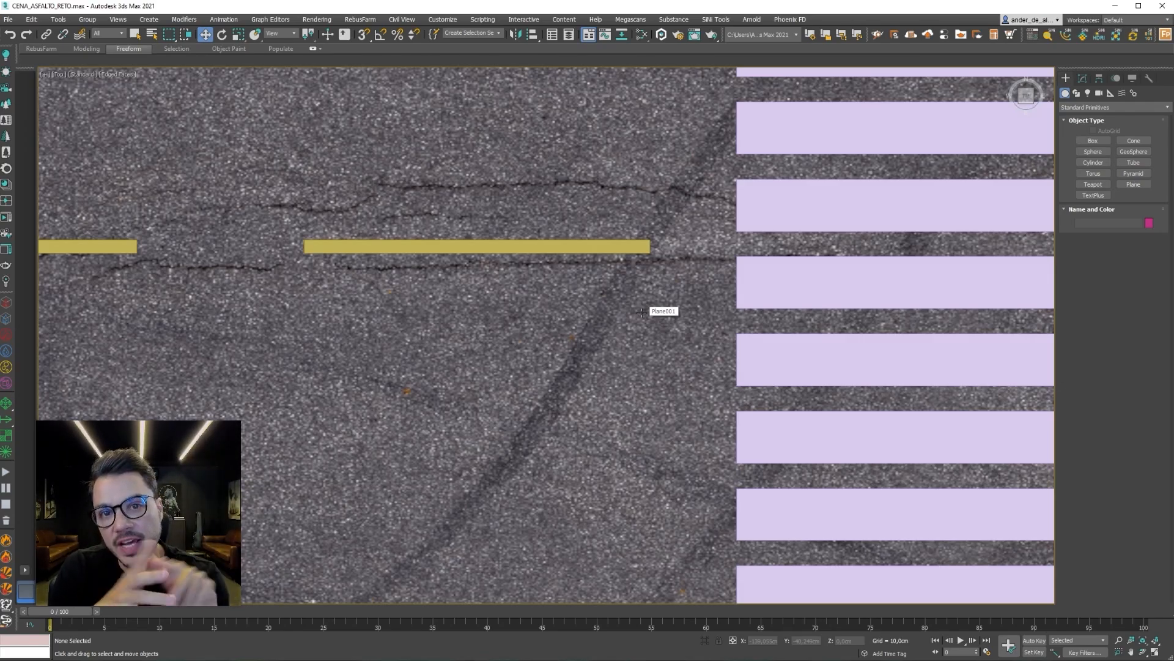
pyautogui.scroll(2, 641, 312)
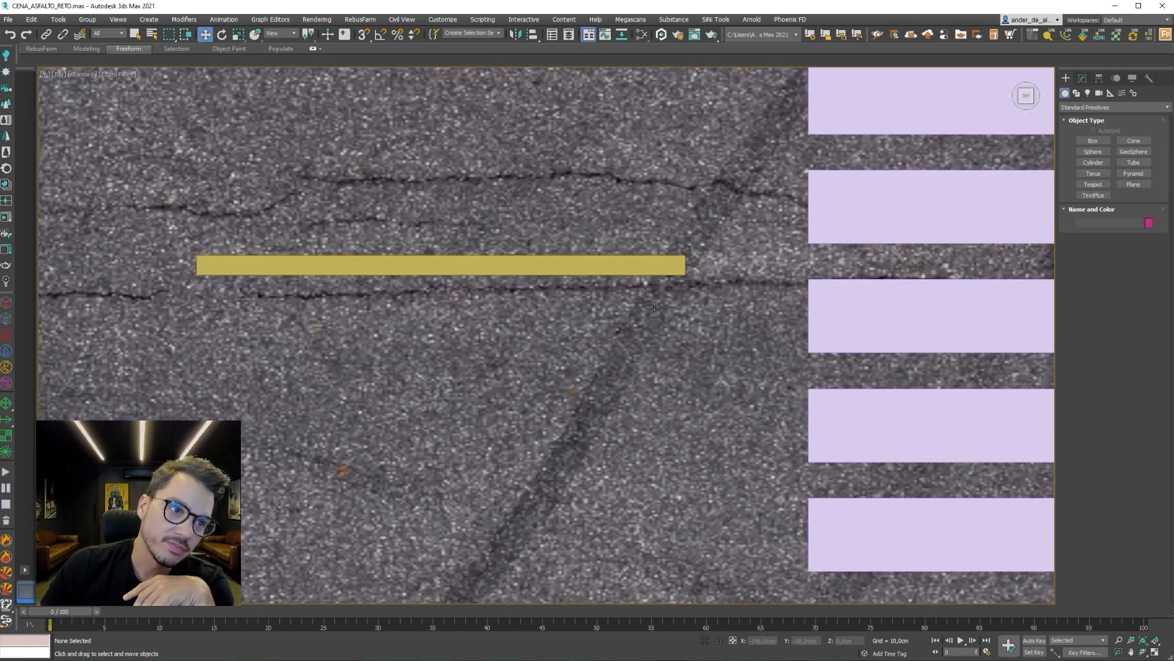
pyautogui.scroll(-4, 594, 408)
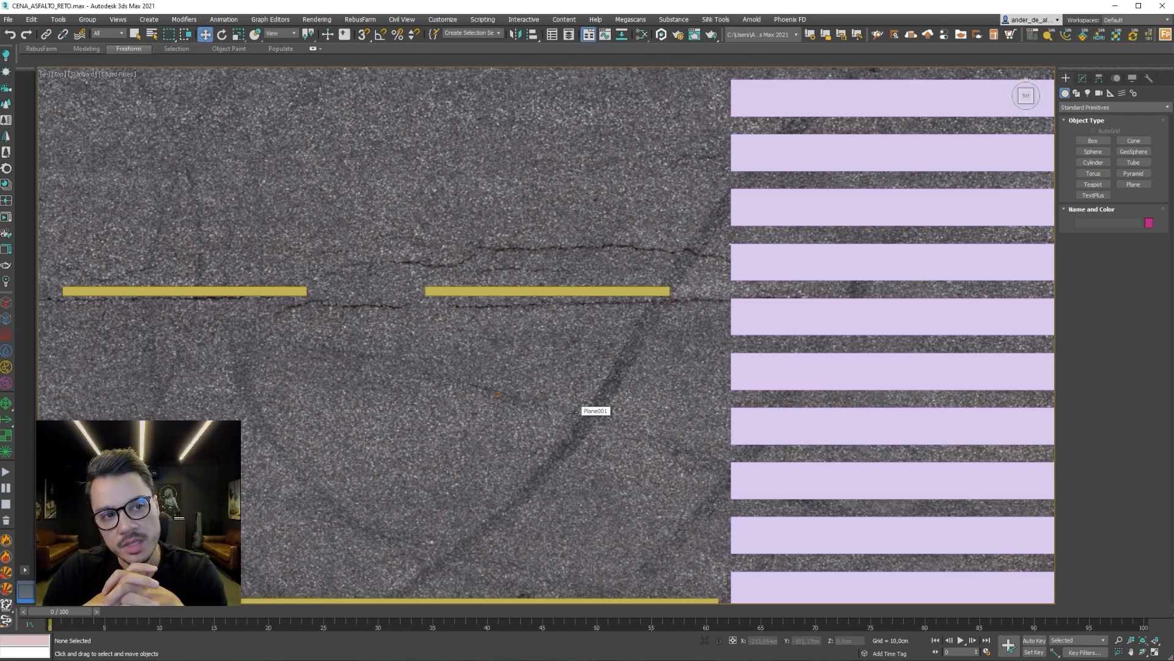
pyautogui.press('z')
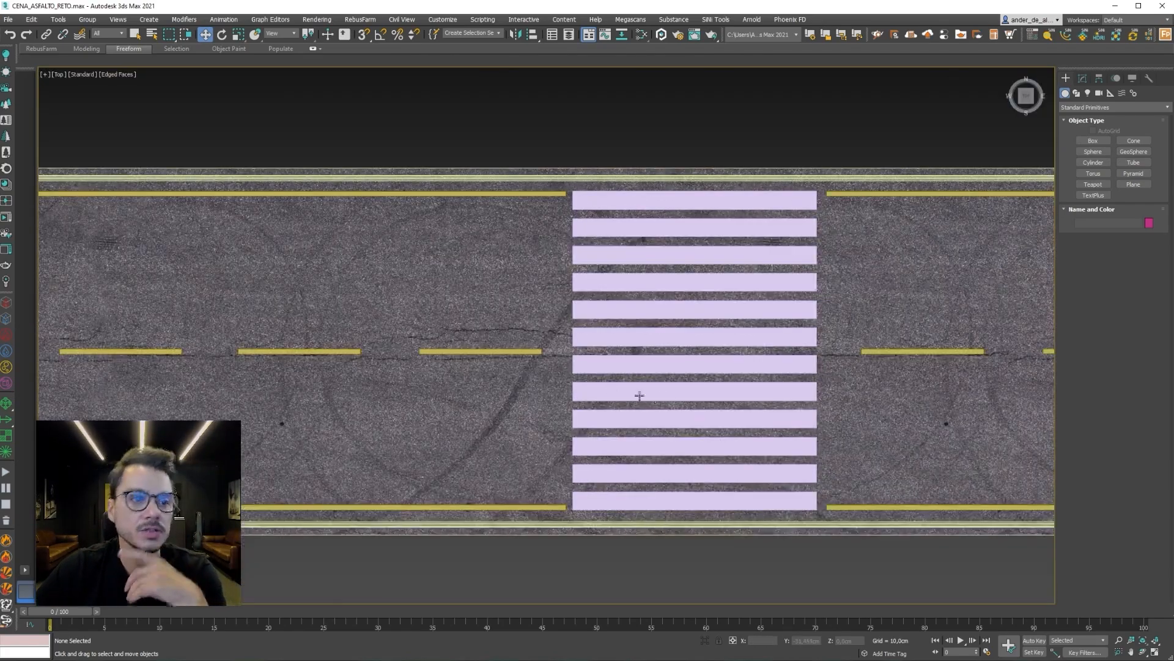
# Duplicate the stain bitmap with its CoronaColorCorrect map and place the copies between the glossiness and bump branches.
pyautogui.press('m')
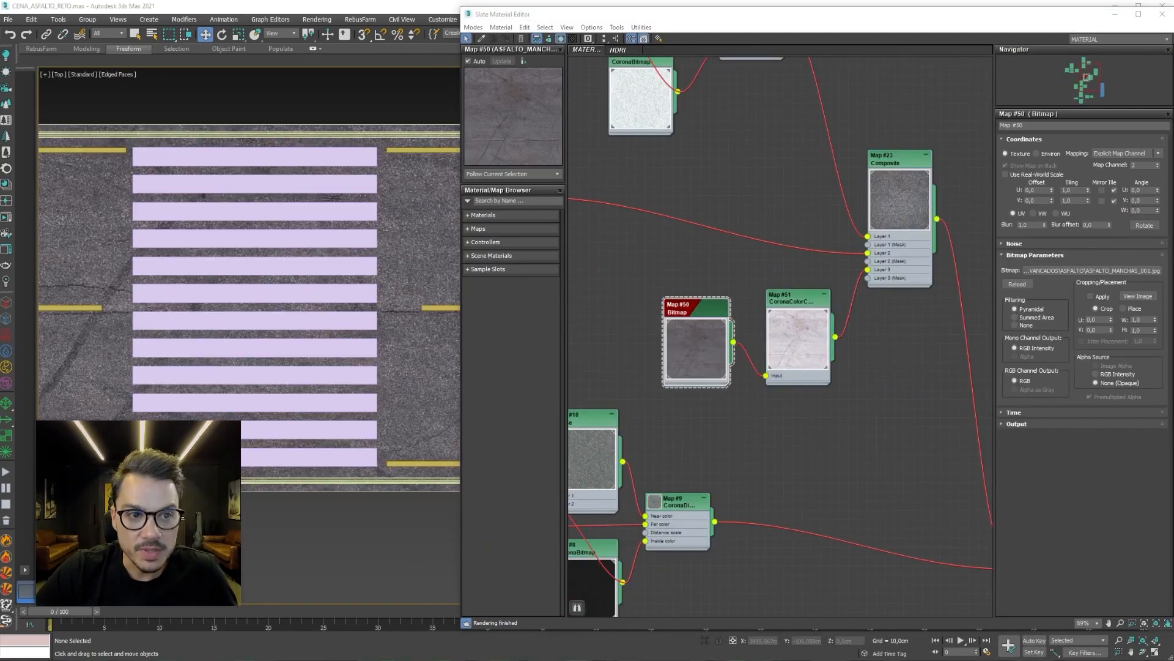
pyautogui.moveTo(770, 405); pyautogui.dragTo(738, 343, button='middle')
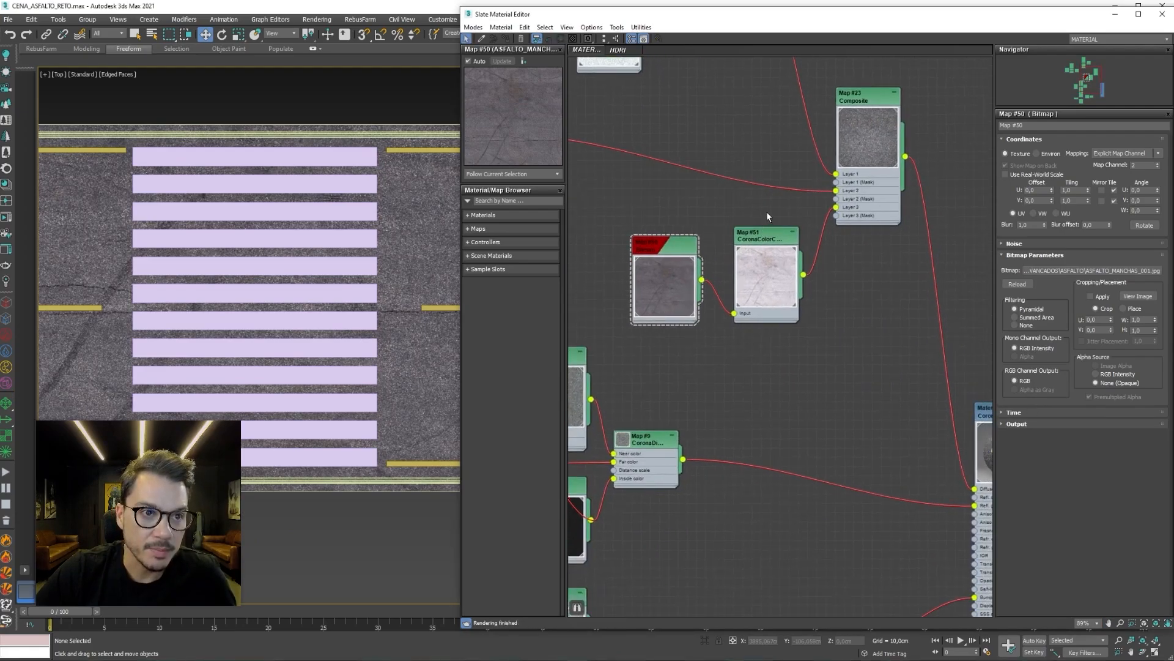
pyautogui.moveTo(769, 214); pyautogui.dragTo(664, 335)
pyautogui.keyDown('shift'); pyautogui.moveTo(754, 243); pyautogui.dragTo(853, 348); pyautogui.keyUp('shift')
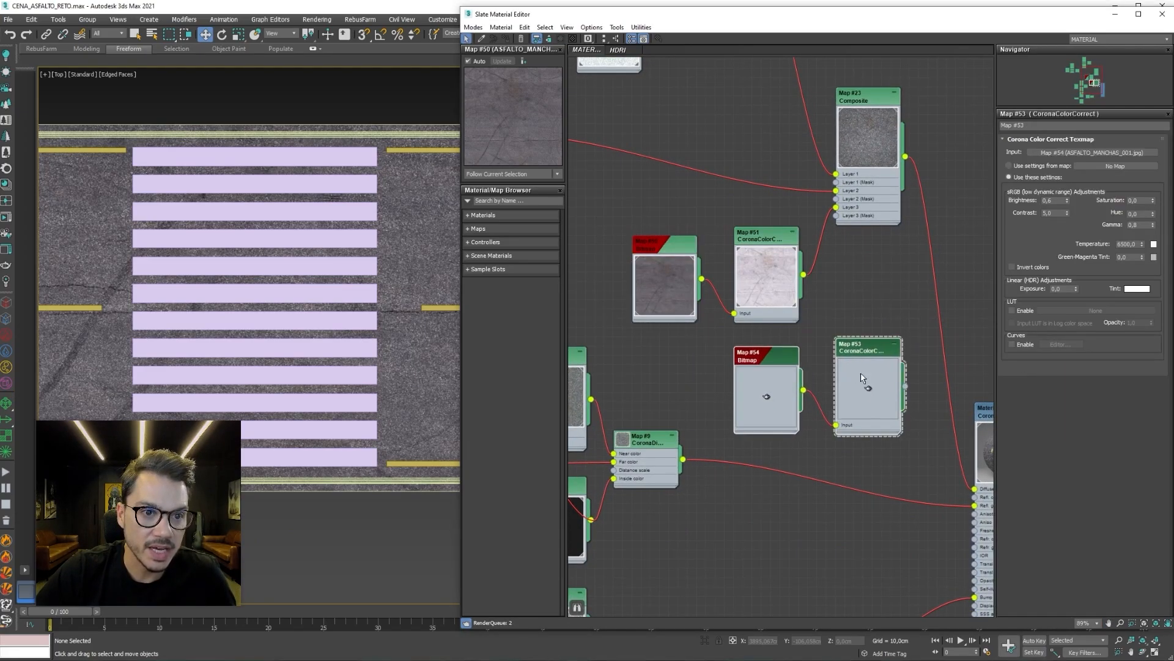
pyautogui.moveTo(872, 434); pyautogui.dragTo(930, 315, button='middle')
pyautogui.moveTo(905, 218); pyautogui.dragTo(868, 388)
pyautogui.scroll(-4, 859, 393)
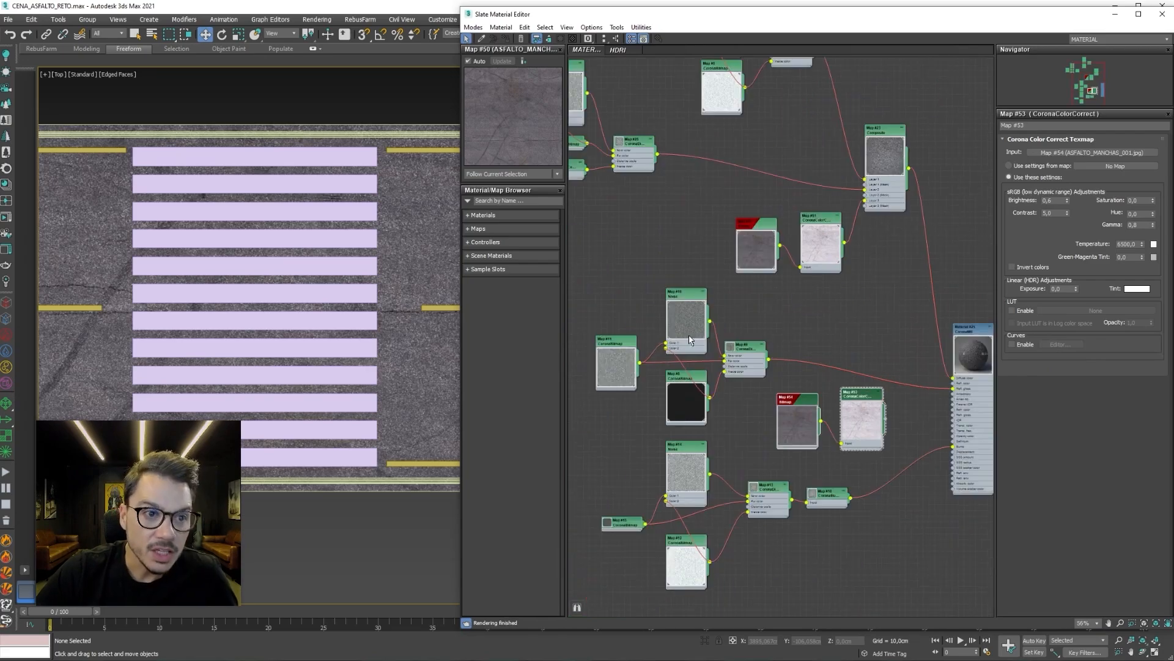
pyautogui.scroll(5, 858, 387)
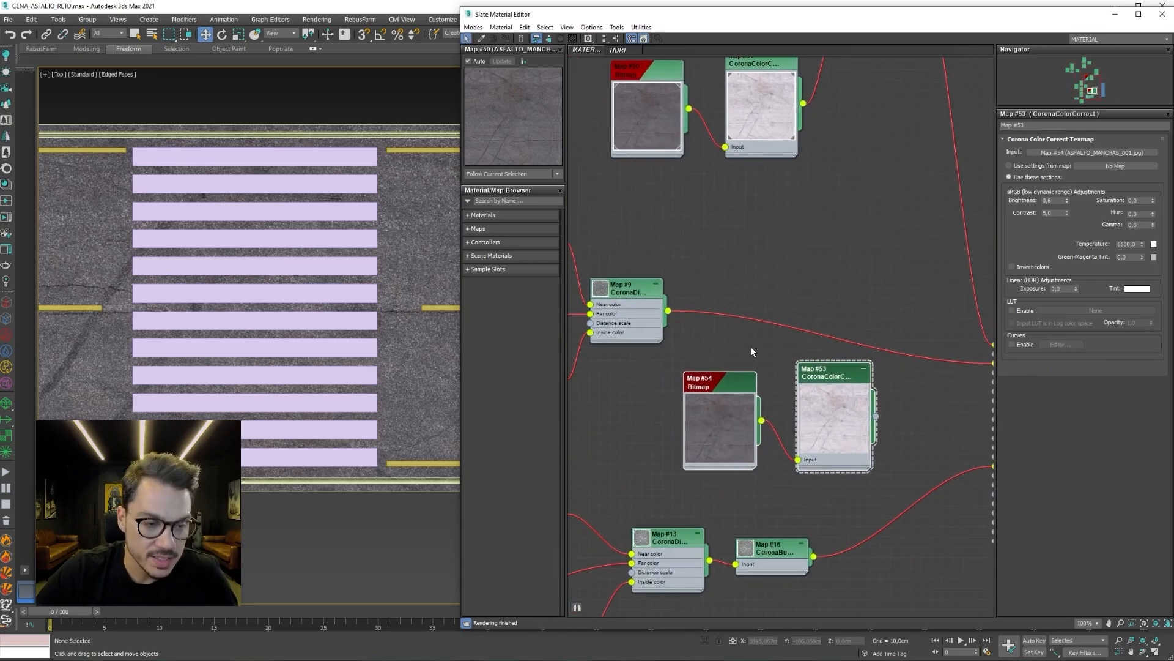
# Widen the material editor and add a Composite map between the glossiness branch and the CoronaMtl.
pyautogui.moveTo(461, 323); pyautogui.dragTo(84, 312)
pyautogui.moveTo(688, 346); pyautogui.dragTo(860, 247, button='middle')
pyautogui.scroll(1, 607, 179)
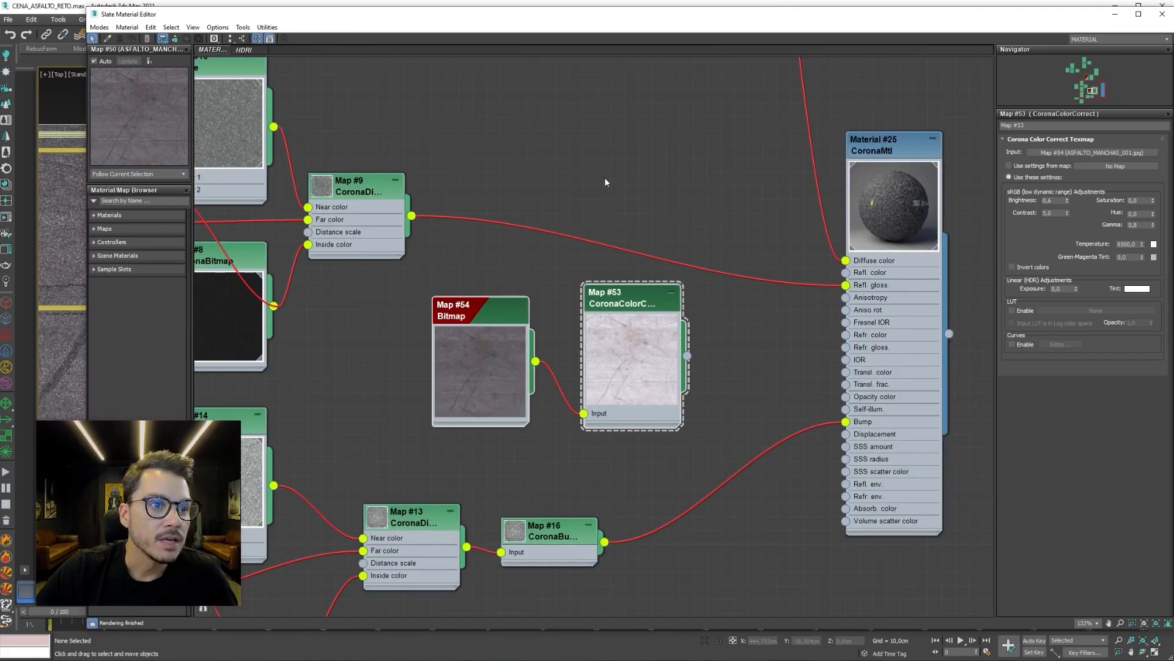
pyautogui.rightClick(605, 176)
pyautogui.moveTo(631, 200)
pyautogui.moveTo(747, 194)
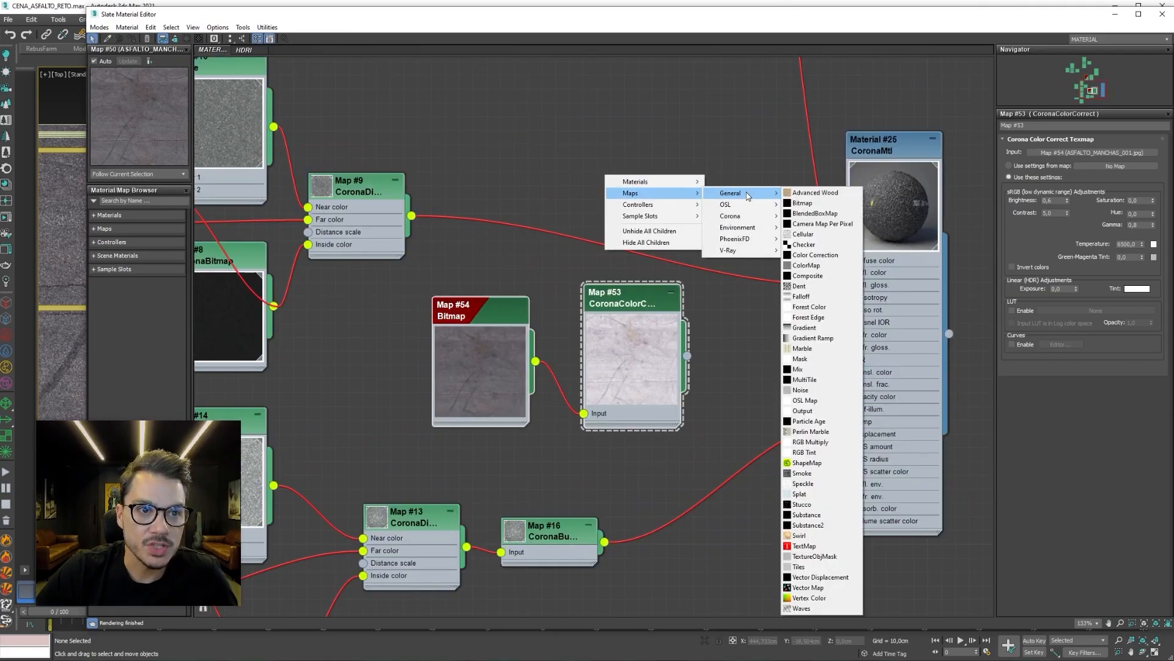
pyautogui.click(810, 277)
pyautogui.moveTo(613, 170); pyautogui.dragTo(696, 158)
# Disconnect the glossiness CoronaDistance map from the material and feed it into Layer 1 of the new Composite map.
pyautogui.moveTo(581, 219); pyautogui.dragTo(538, 263)
pyautogui.press('Delete')
pyautogui.moveTo(521, 236); pyautogui.dragTo(799, 333, button='middle')
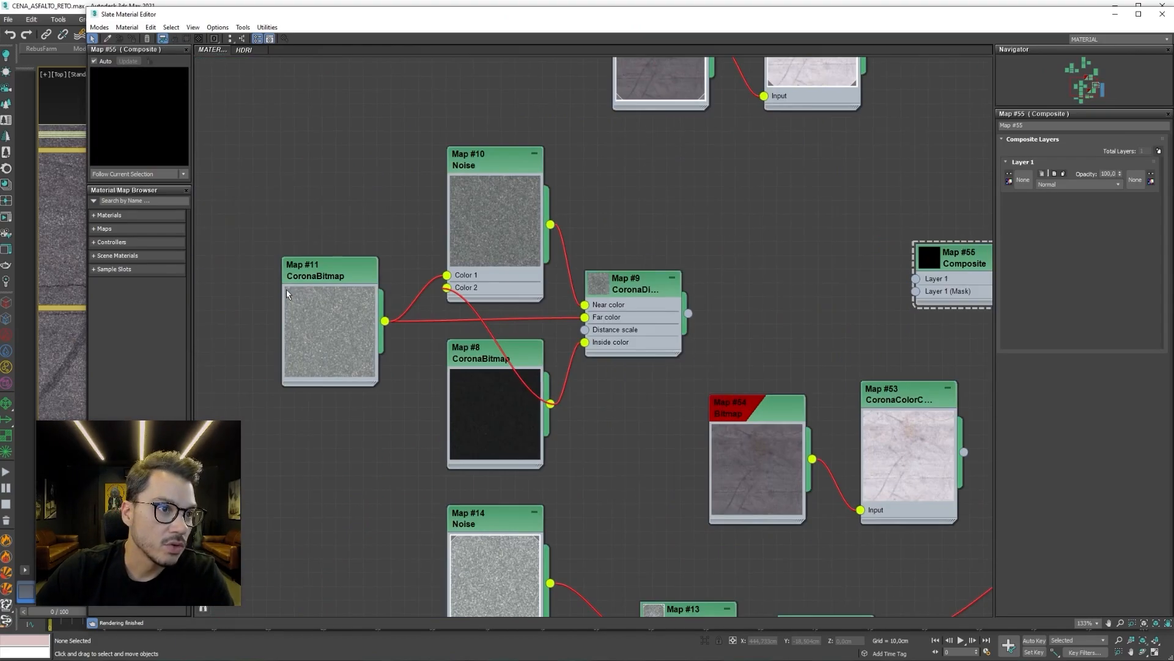
pyautogui.moveTo(652, 312); pyautogui.dragTo(328, 285, button='middle')
pyautogui.scroll(1, 390, 306)
pyautogui.moveTo(360, 283); pyautogui.dragTo(606, 245)
# Add a second layer to the new Composite map, show its large preview and connect its output to the material's Refl. color.
pyautogui.click(701, 216)
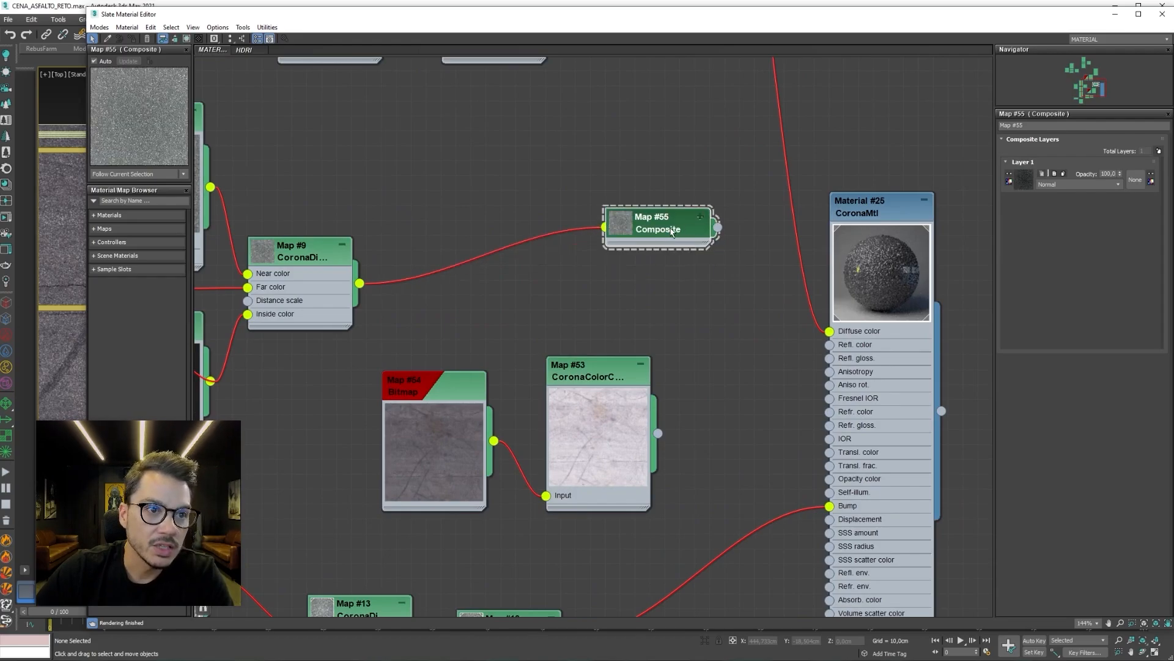
pyautogui.click(1159, 151)
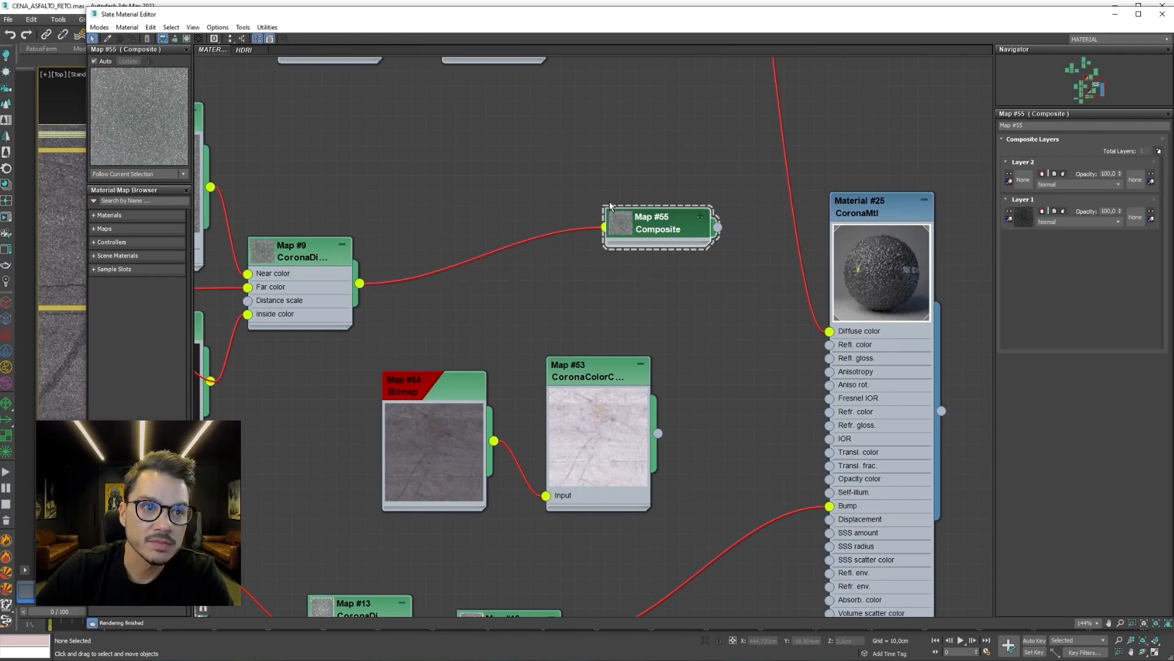
pyautogui.doubleClick(626, 230)
pyautogui.moveTo(653, 215); pyautogui.dragTo(653, 169)
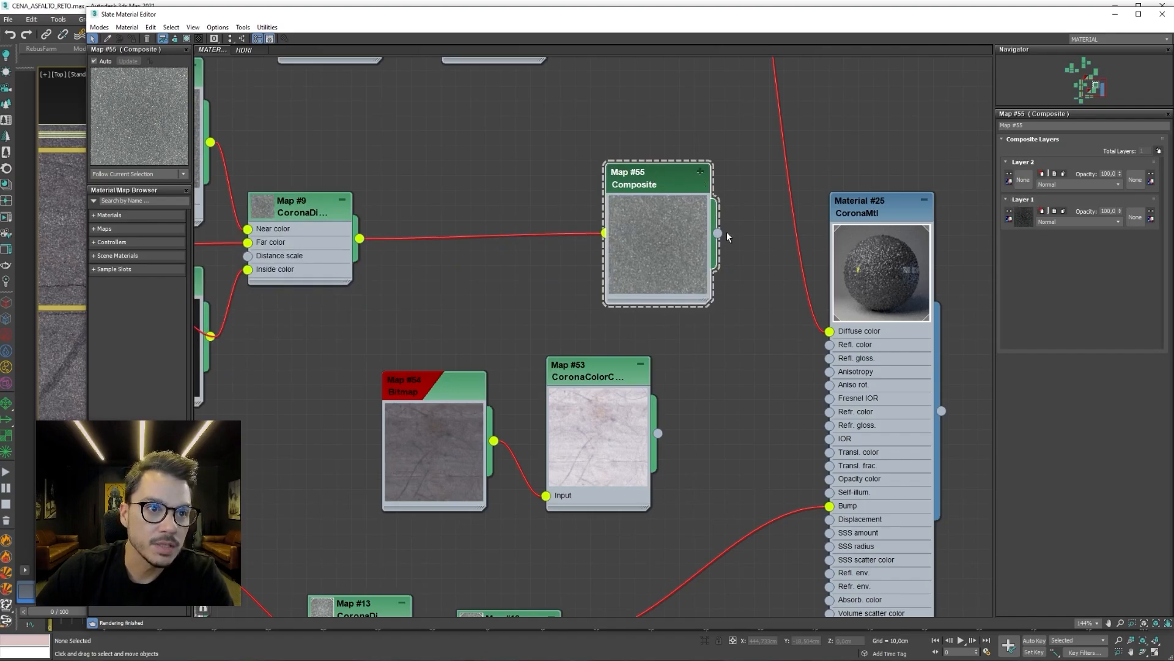
pyautogui.moveTo(718, 233); pyautogui.dragTo(829, 344)
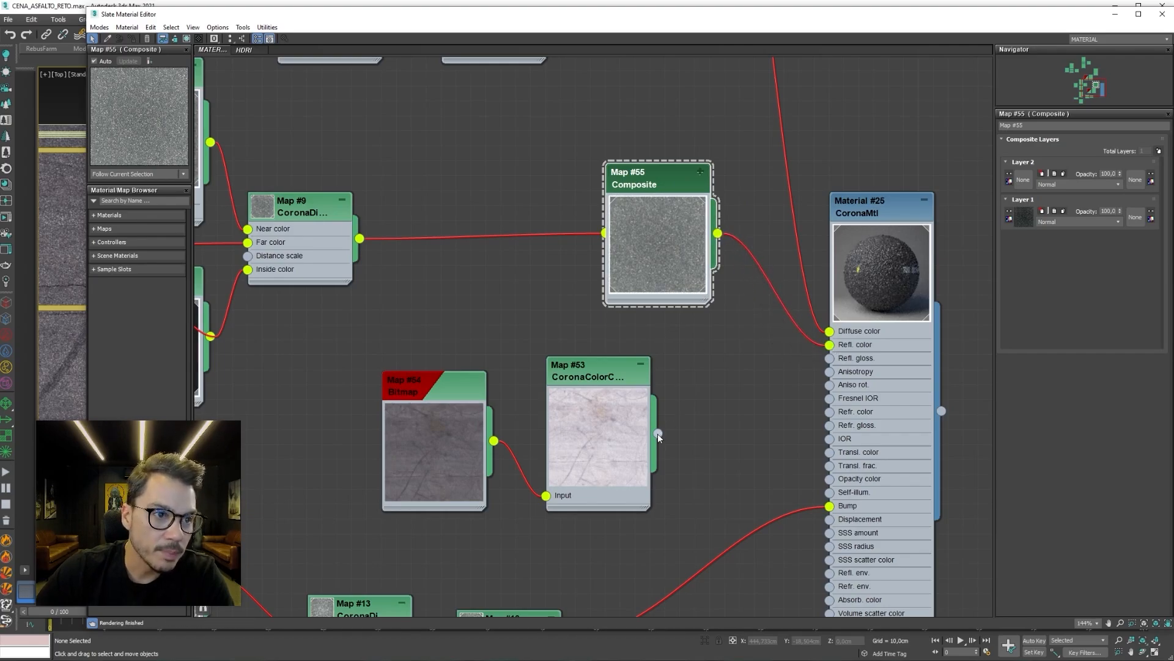
# Feed the duplicated stain color correction into Layer 2 of the Composite map and move its node clear of the composite.
pyautogui.moveTo(659, 435); pyautogui.dragTo(654, 394)
pyautogui.moveTo(695, 426); pyautogui.dragTo(1023, 183)
pyautogui.click(606, 354)
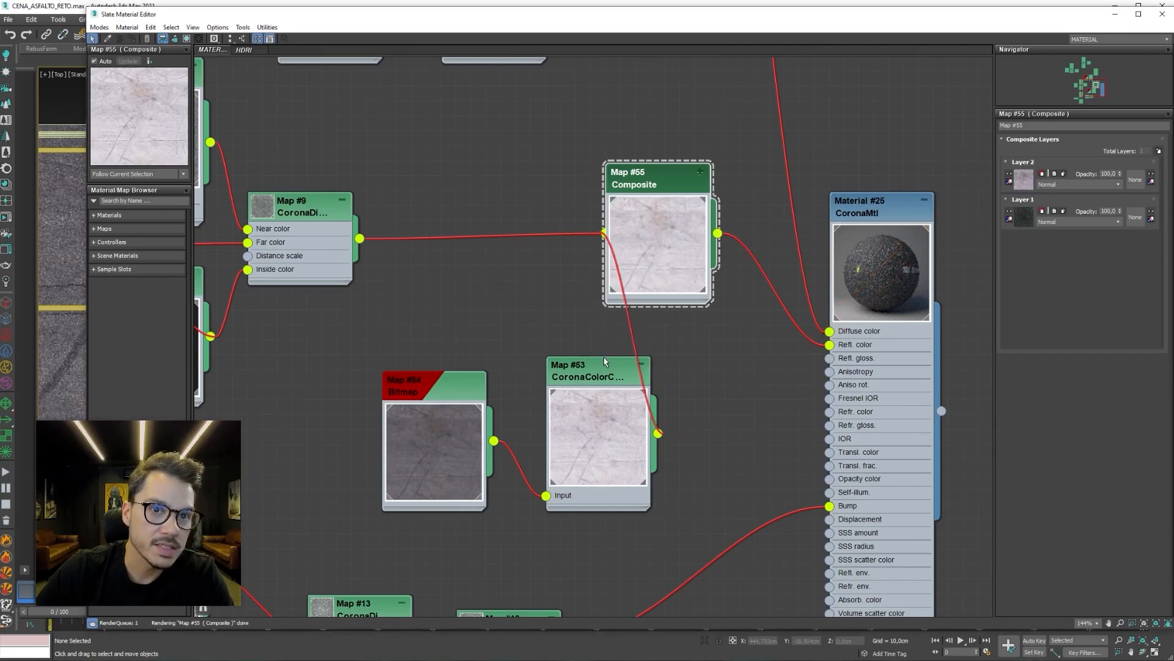
pyautogui.moveTo(599, 369); pyautogui.dragTo(419, 372)
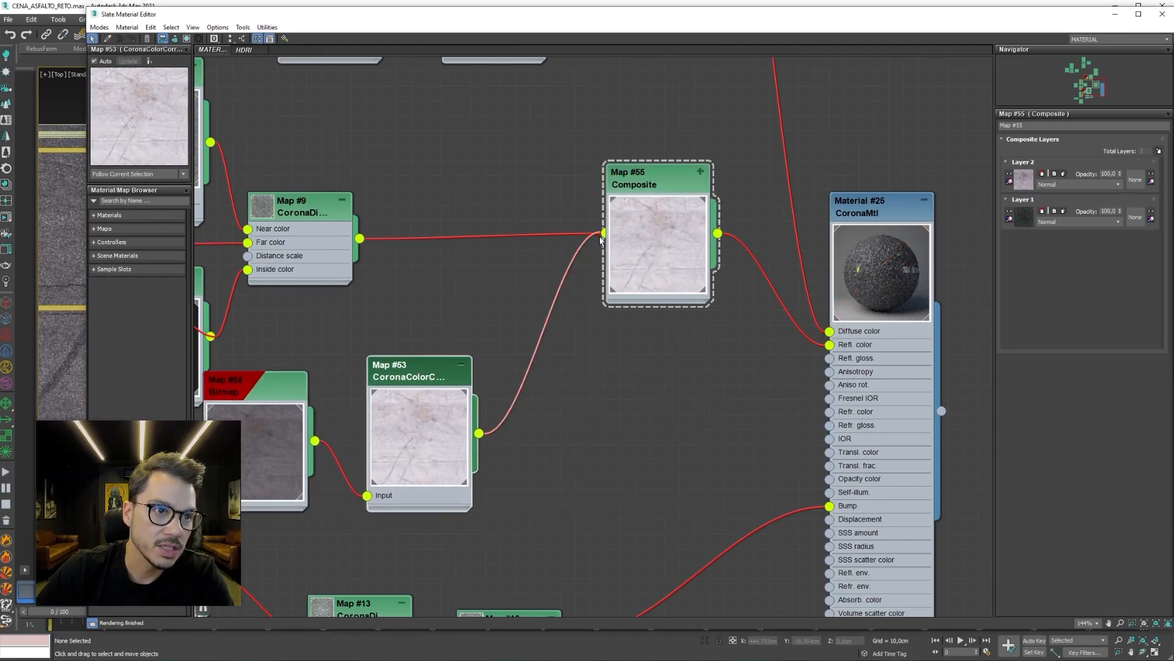
pyautogui.doubleClick(637, 205)
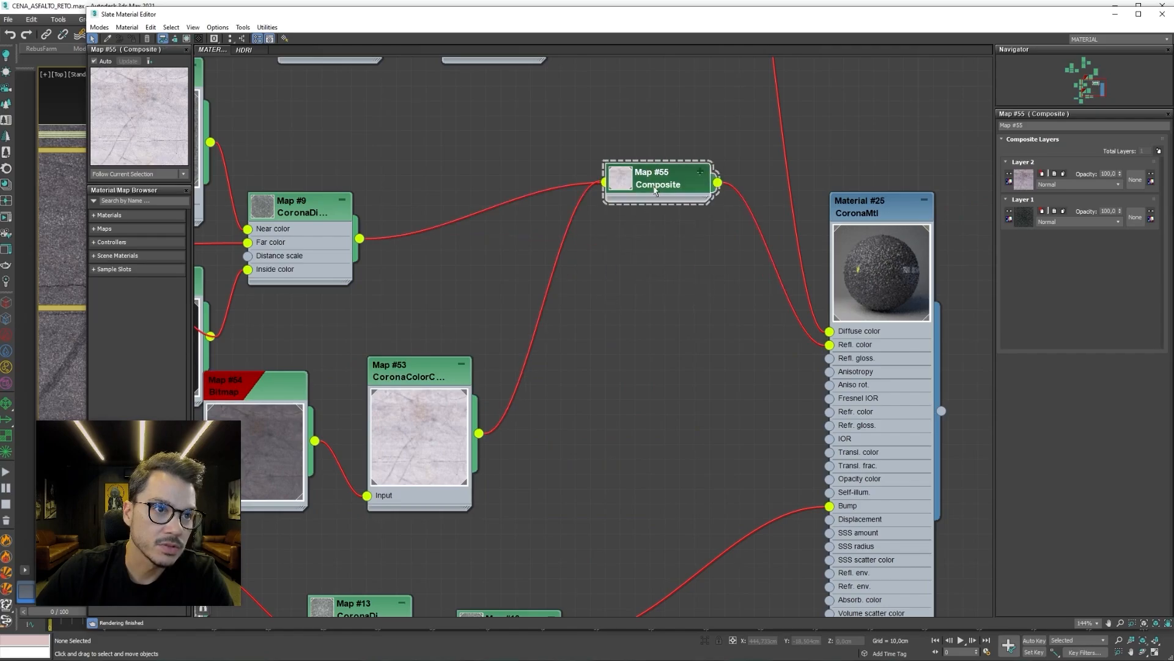
pyautogui.doubleClick(625, 188)
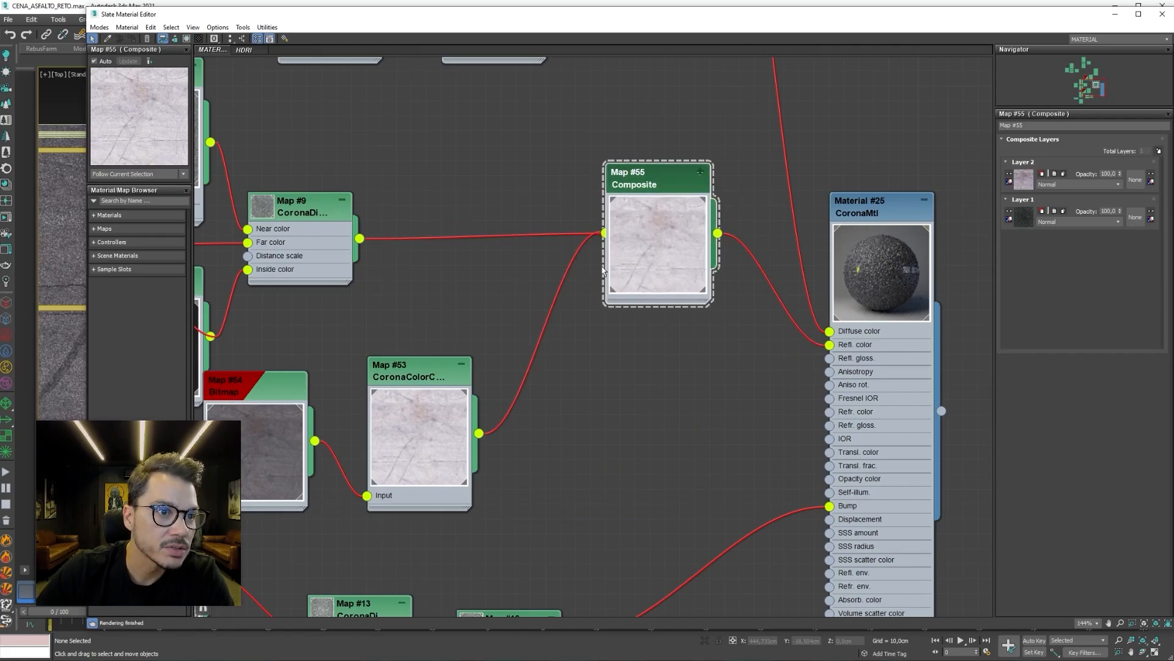
pyautogui.moveTo(607, 300); pyautogui.dragTo(694, 289, button='middle')
pyautogui.rightClick(726, 166)
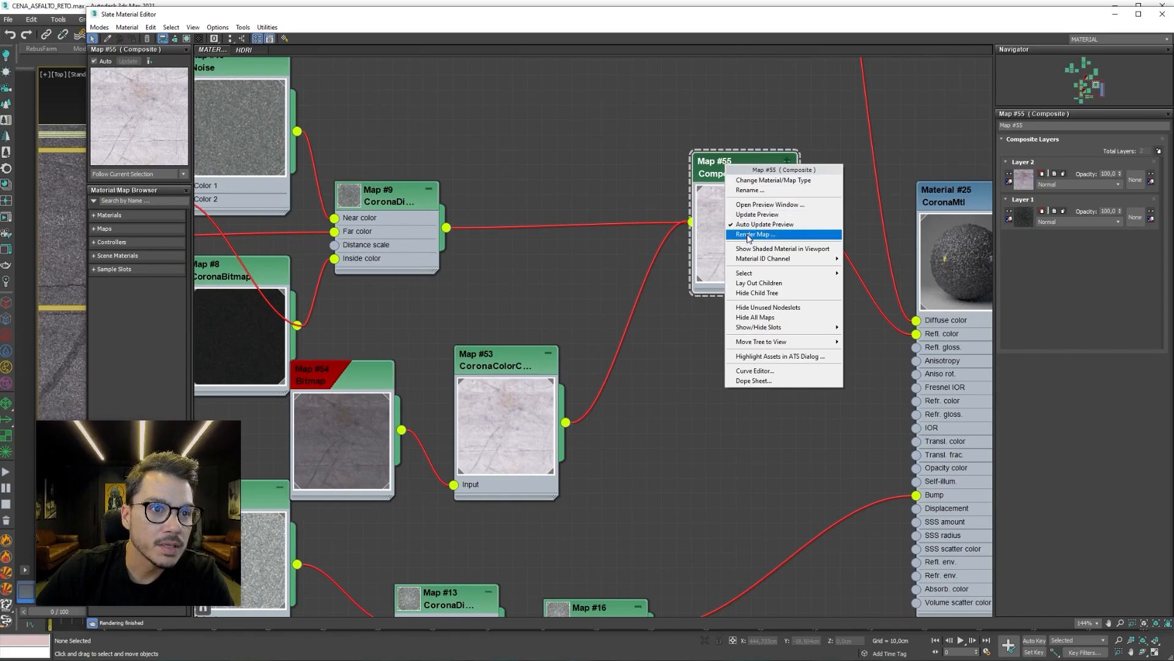
pyautogui.moveTo(686, 230); pyautogui.dragTo(734, 204, button='middle')
pyautogui.click(737, 197)
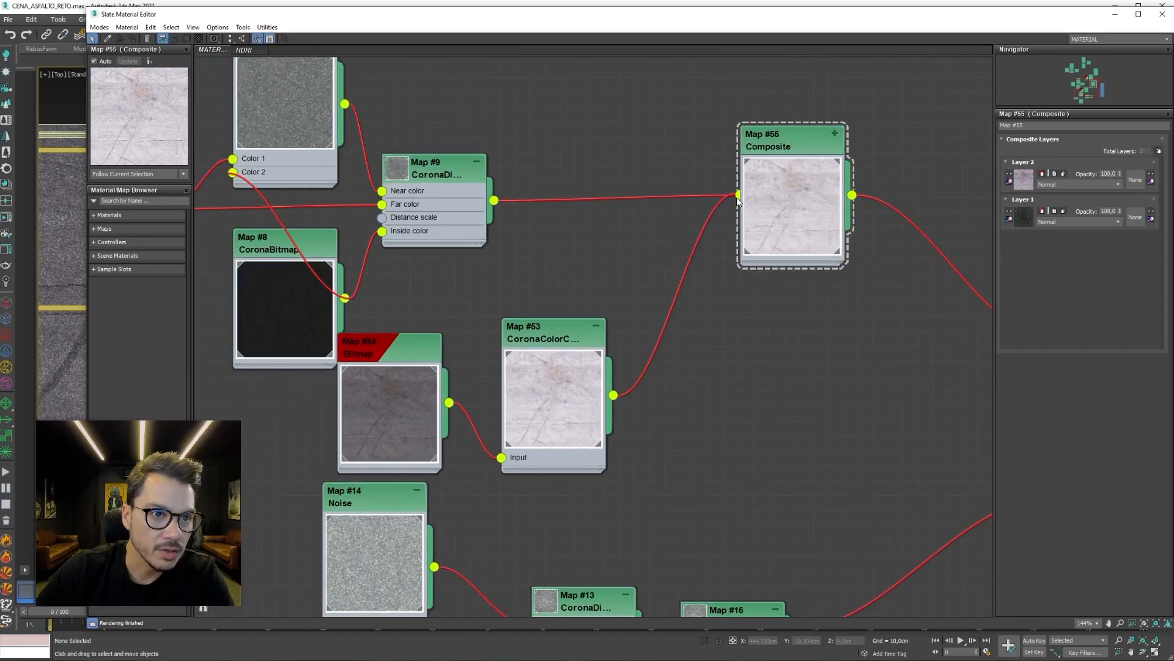
pyautogui.moveTo(749, 419); pyautogui.dragTo(745, 230, button='middle')
pyautogui.scroll(-1, 745, 230)
pyautogui.moveTo(734, 178); pyautogui.dragTo(682, 420, button='middle')
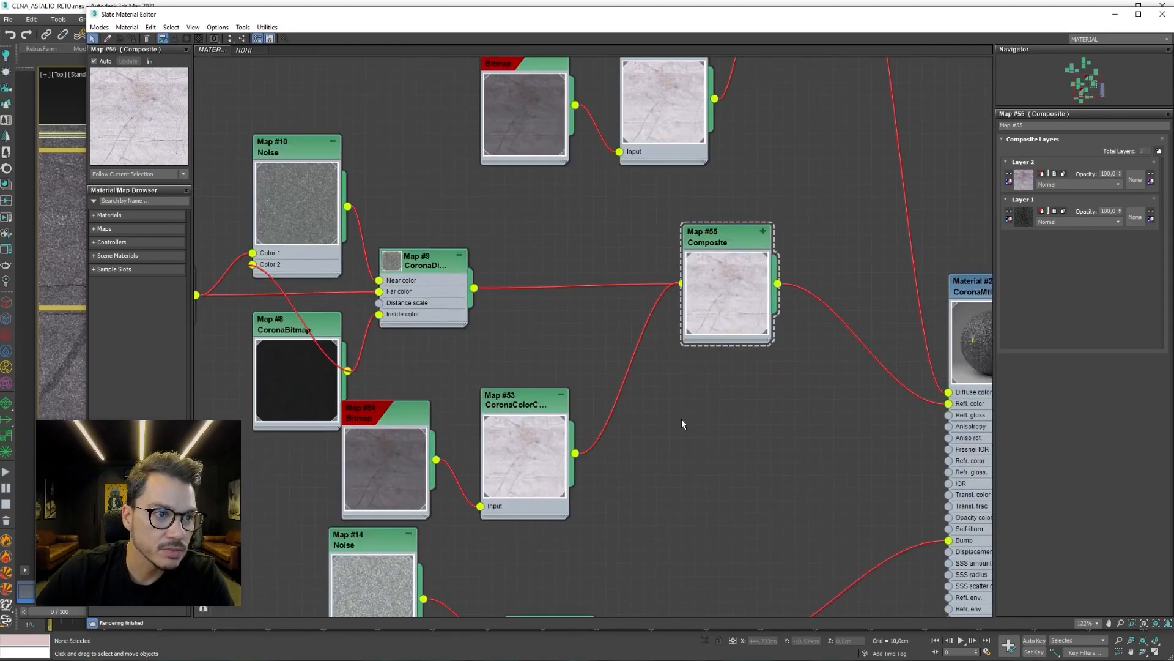
# Replace the glossiness Composite map with a new two-layer Composite placed between the glossiness CoronaDistance map and the CoronaMtl.
pyautogui.click(745, 233)
pyautogui.press('Delete')
pyautogui.rightClick(707, 297)
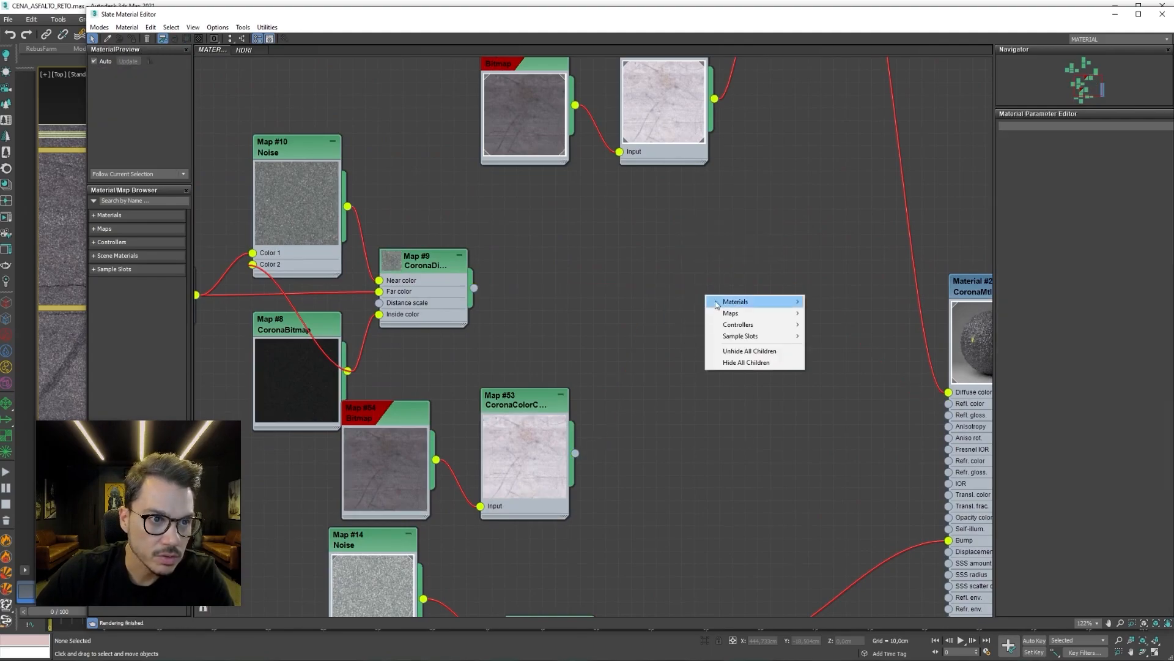
pyautogui.moveTo(758, 315)
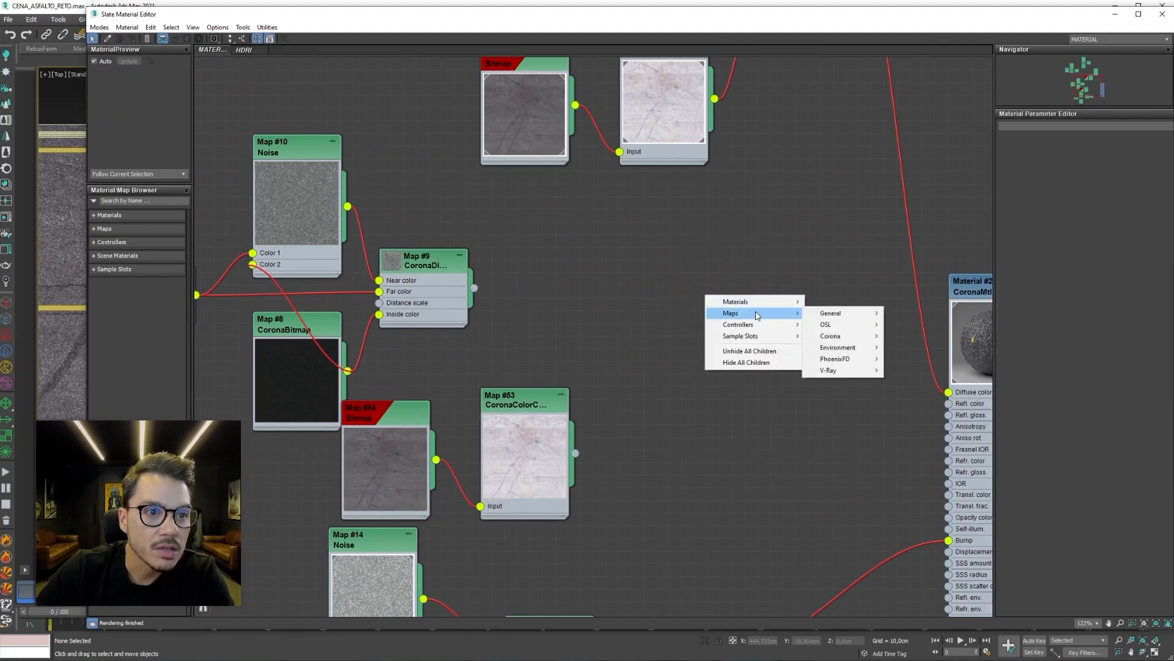
pyautogui.moveTo(820, 316)
pyautogui.click(908, 363)
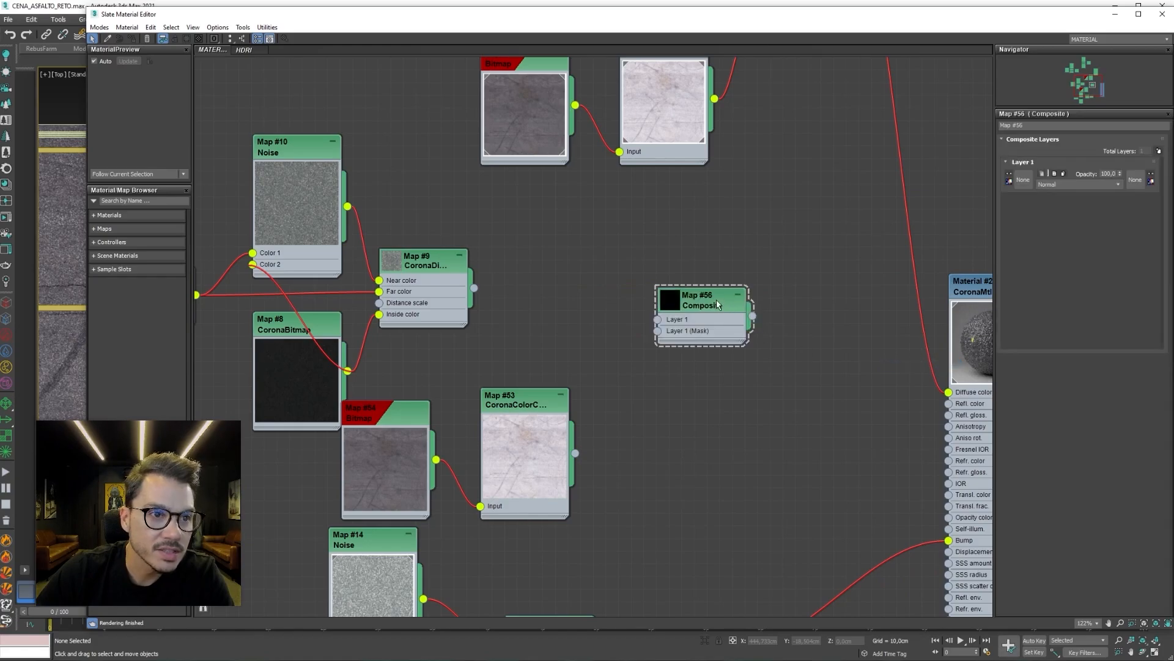
pyautogui.moveTo(694, 308); pyautogui.dragTo(757, 299)
pyautogui.click(1159, 152)
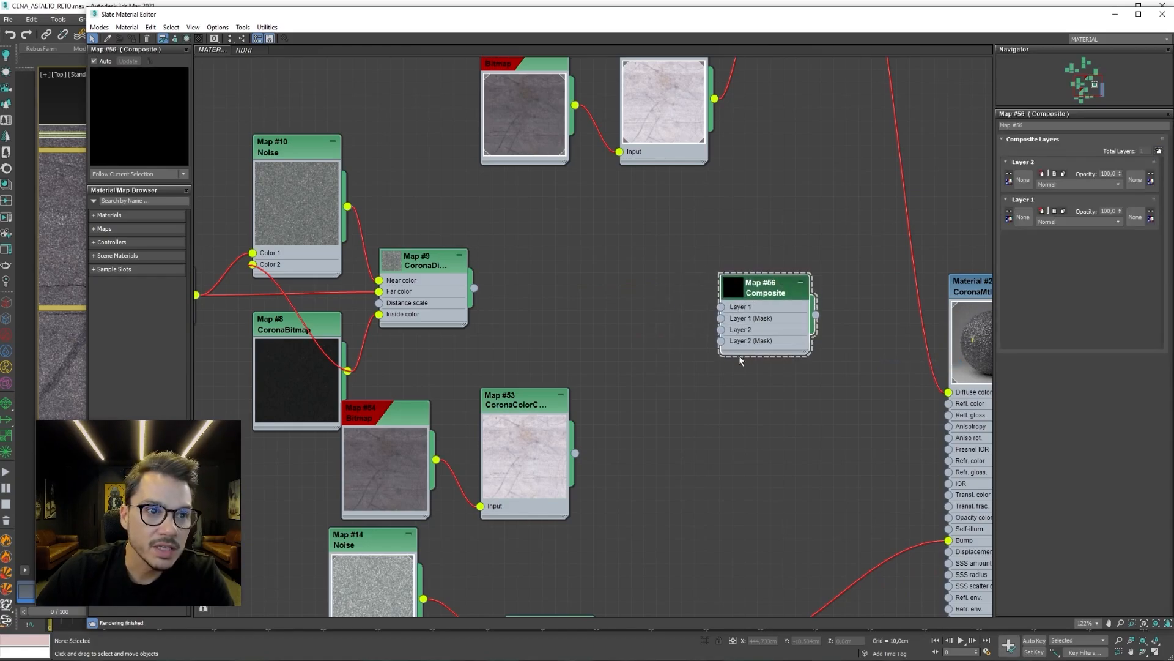
# Feed the glossiness CoronaDistance map into Layer 1 and the duplicated stain color correction into Layer 2, and connect the Composite to Refl. gloss.
pyautogui.moveTo(474, 288); pyautogui.dragTo(721, 306)
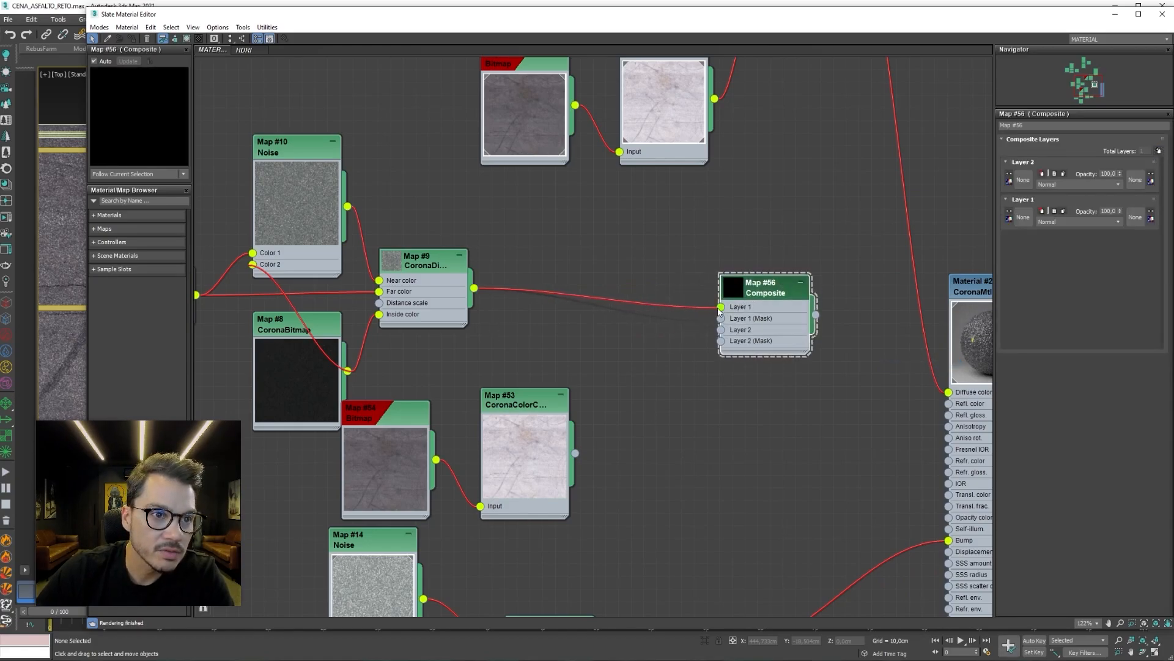
pyautogui.moveTo(575, 454); pyautogui.dragTo(721, 329)
pyautogui.moveTo(817, 315); pyautogui.dragTo(949, 414)
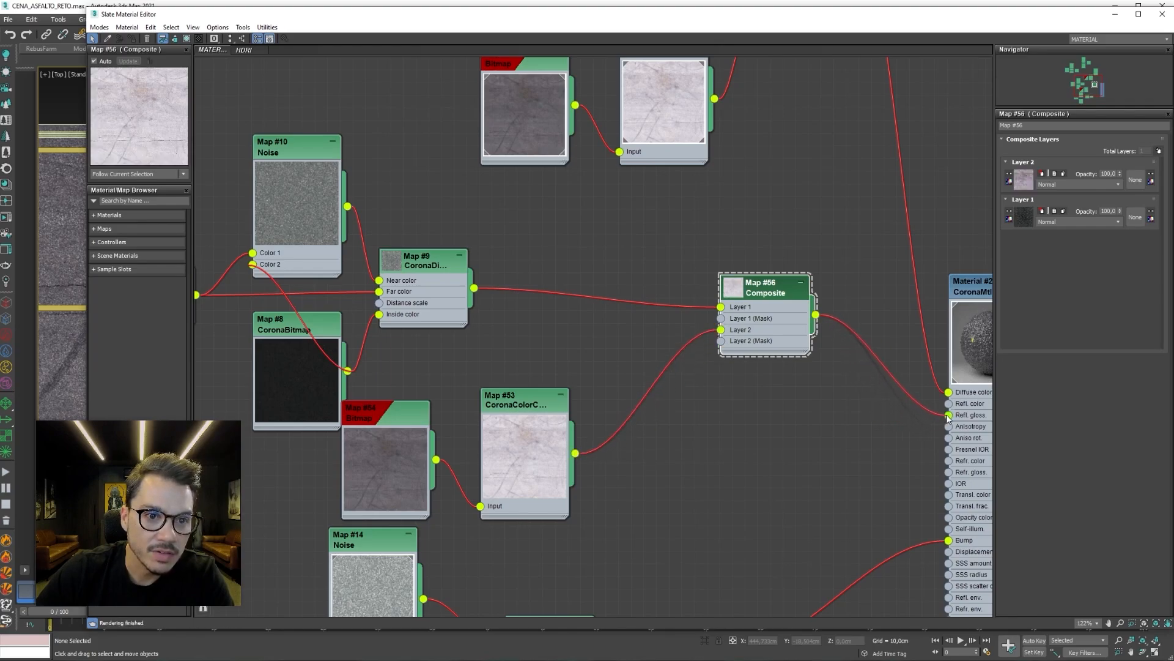
# Set the blend mode of Layer 2 in the glossiness Composite map to Multiply.
pyautogui.click(1059, 184)
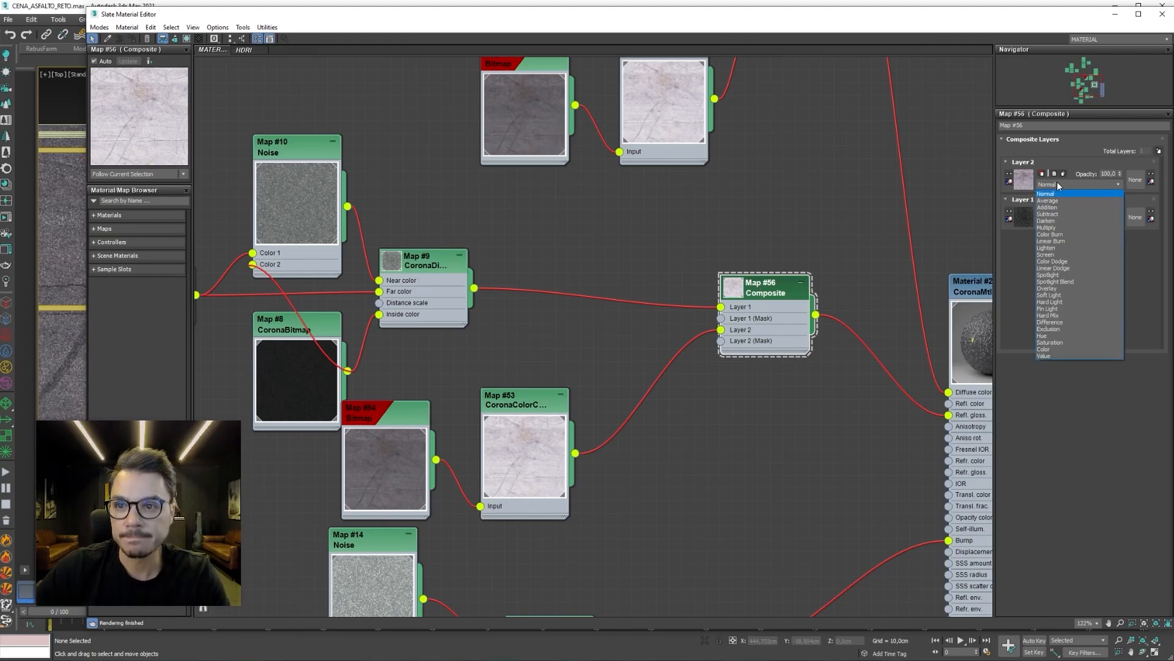
pyautogui.click(1070, 227)
pyautogui.moveTo(535, 309); pyautogui.dragTo(592, 307, button='middle')
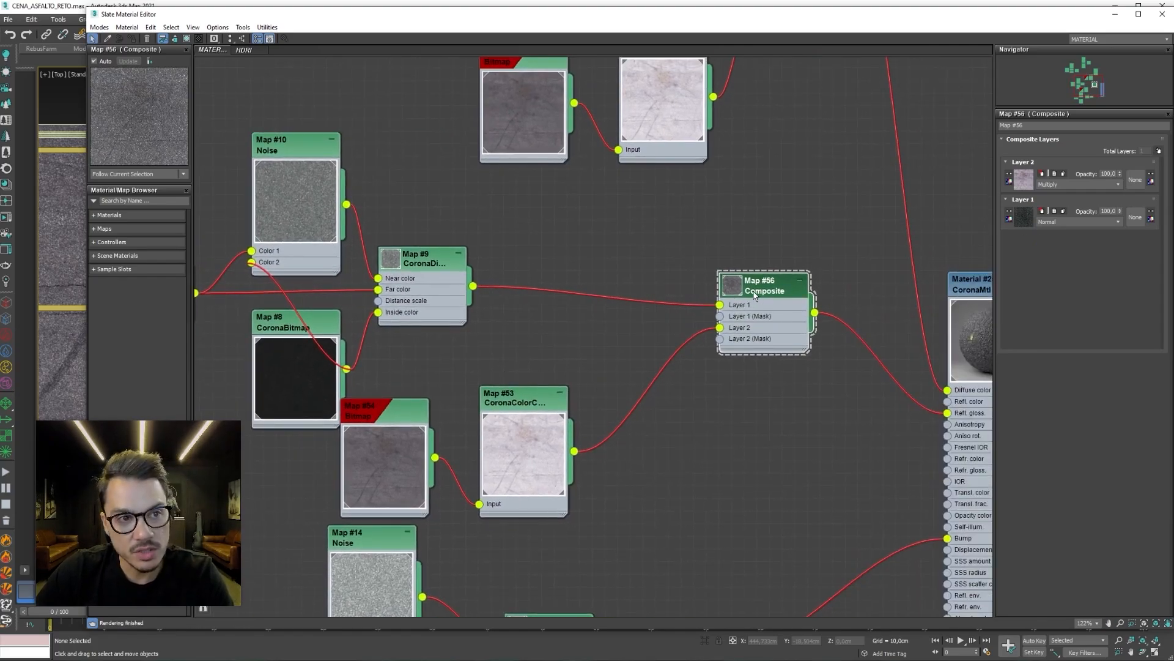
pyautogui.rightClick(93, 404)
pyautogui.click(73, 468)
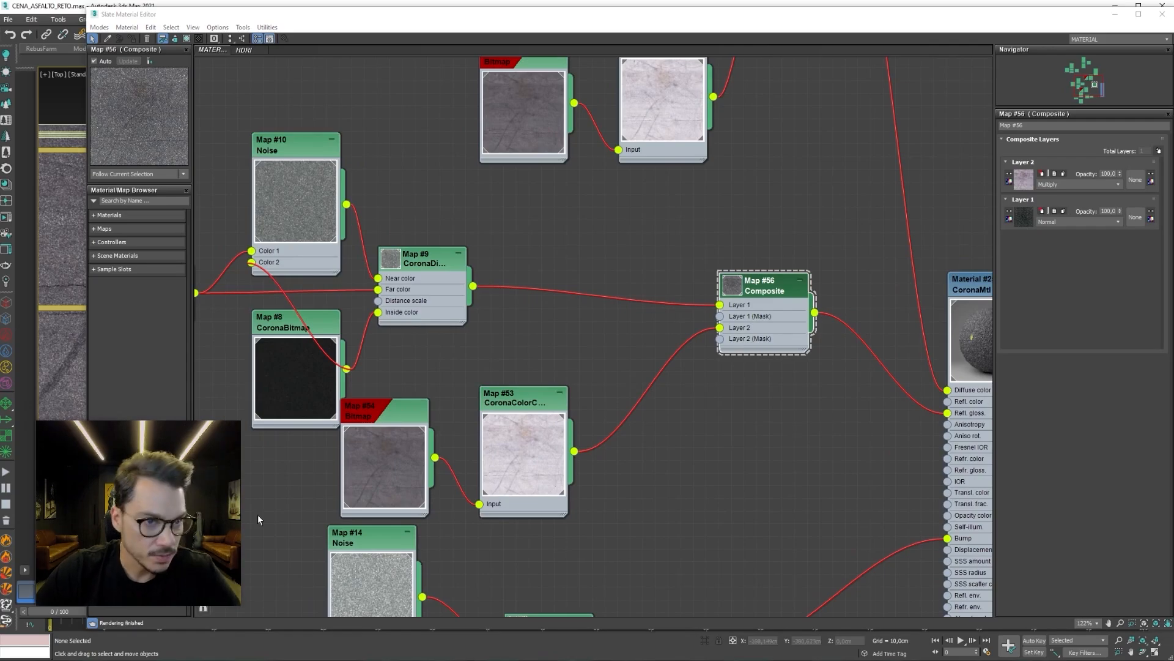
# Delete the duplicated stain bitmap and its CoronaColorCorrect map from the glossiness branch.
pyautogui.moveTo(689, 354); pyautogui.dragTo(842, 338, button='middle')
pyautogui.scroll(-2, 818, 258)
pyautogui.moveTo(817, 257); pyautogui.dragTo(694, 438, button='middle')
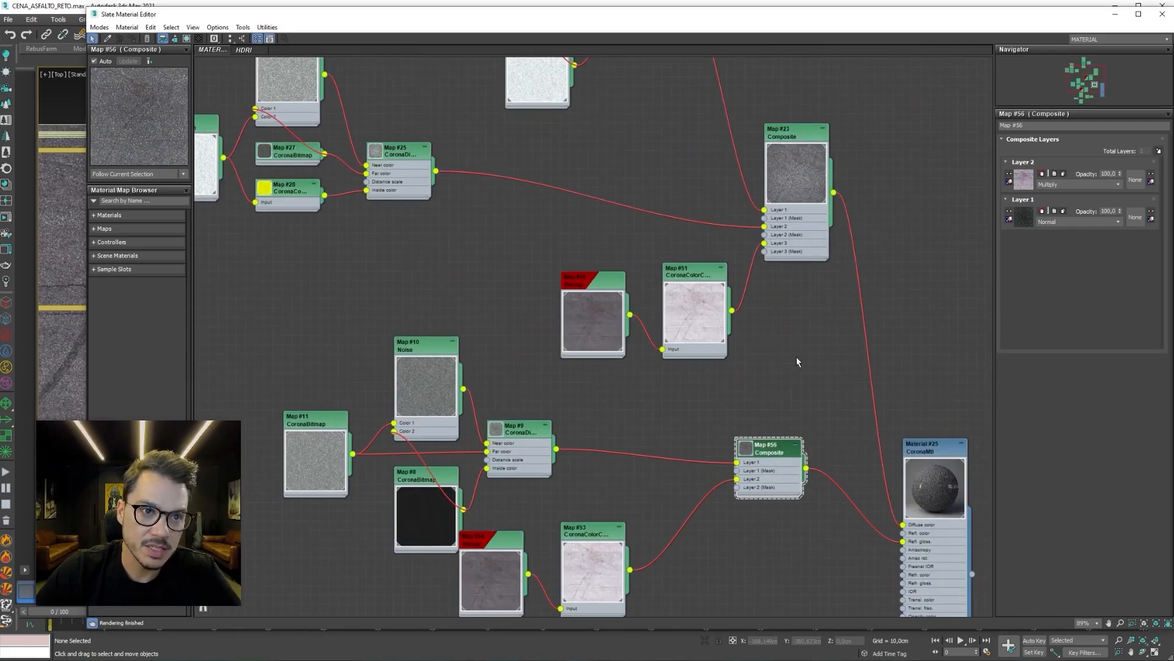
pyautogui.moveTo(820, 302); pyautogui.dragTo(816, 162, button='middle')
pyautogui.moveTo(488, 398); pyautogui.dragTo(523, 429)
pyautogui.scroll(4, 615, 395)
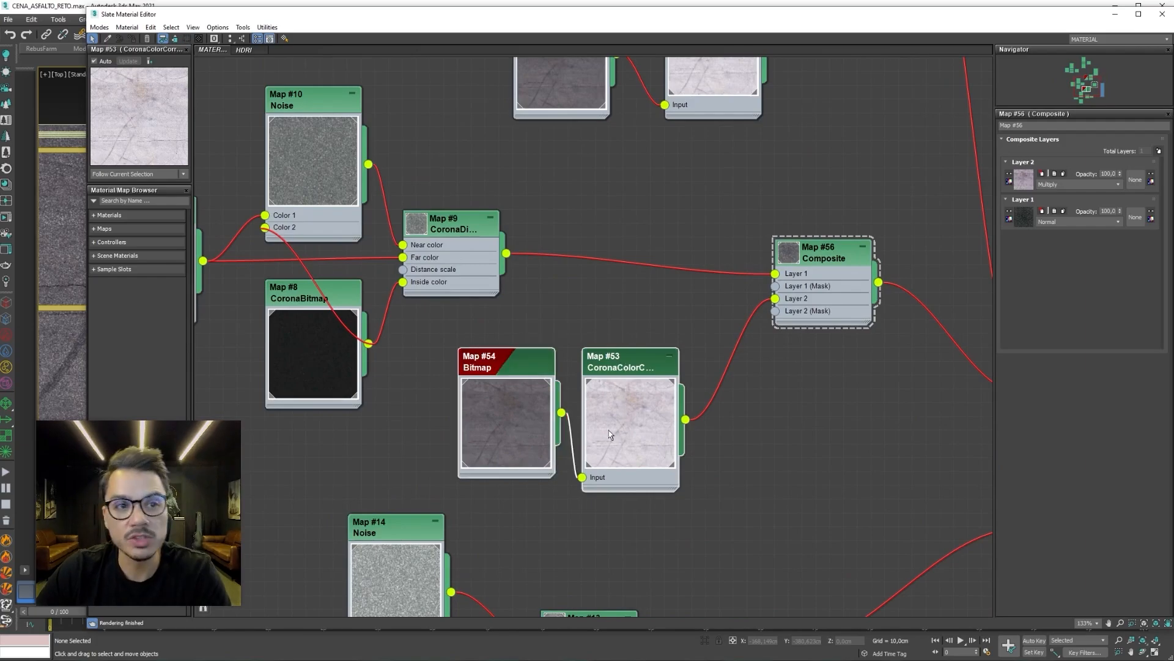
pyautogui.press('Delete')
# Connect the diffuse branch's stain color correction to Layer 2 of the glossiness Composite as well, and move its node closer to its bitmap.
pyautogui.moveTo(758, 158); pyautogui.dragTo(719, 354, button='middle')
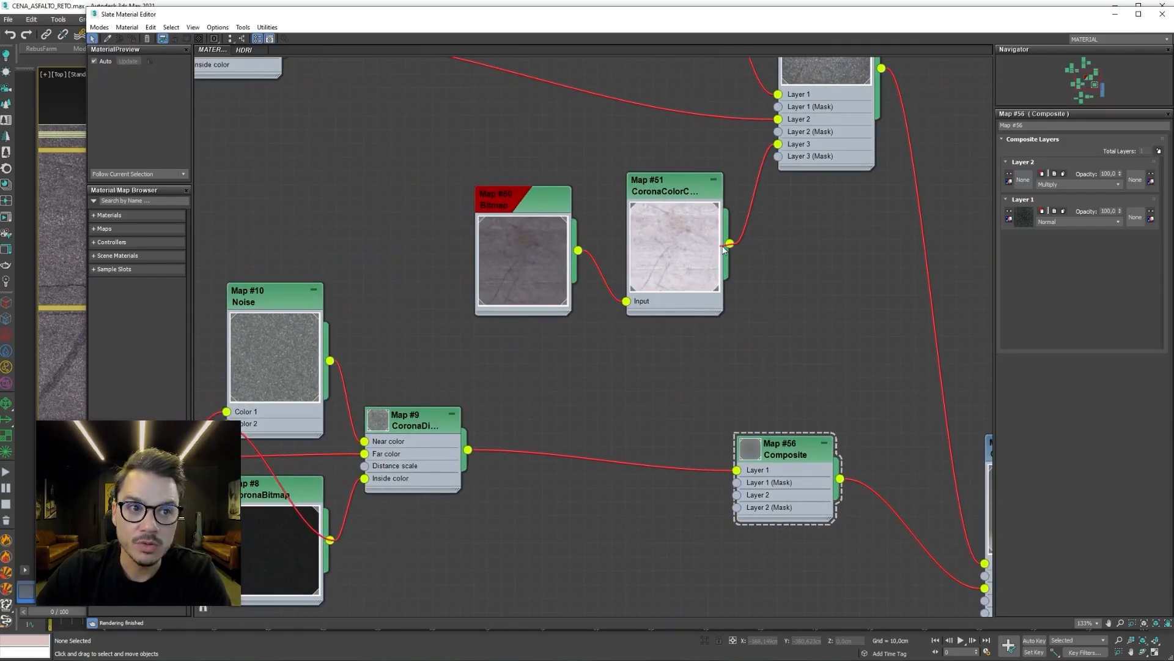
pyautogui.moveTo(730, 243); pyautogui.dragTo(737, 494)
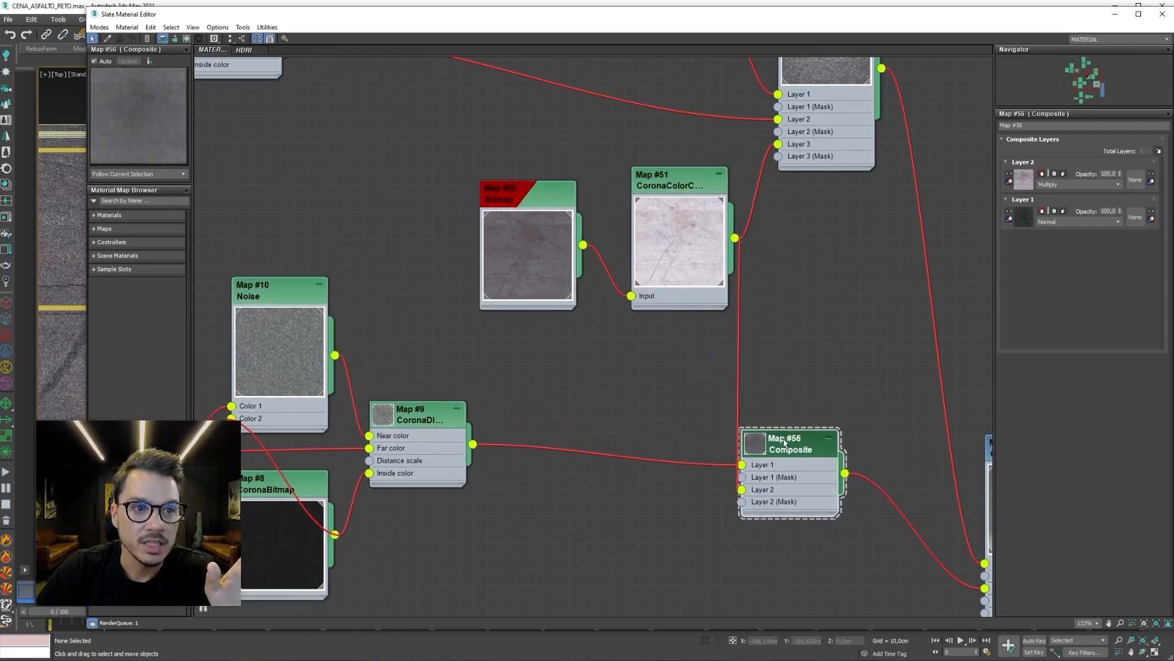
pyautogui.moveTo(694, 190); pyautogui.dragTo(555, 189)
pyautogui.moveTo(594, 224); pyautogui.dragTo(591, 312, button='middle')
pyautogui.scroll(-1, 591, 312)
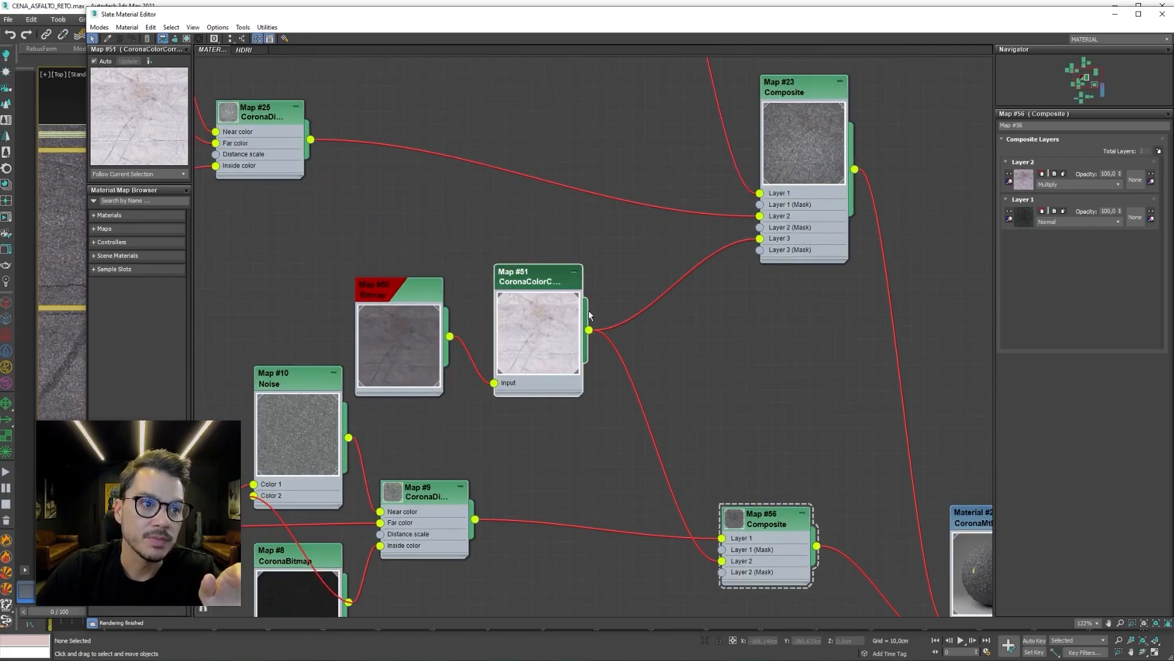
pyautogui.moveTo(734, 183); pyautogui.dragTo(831, 280, button='middle')
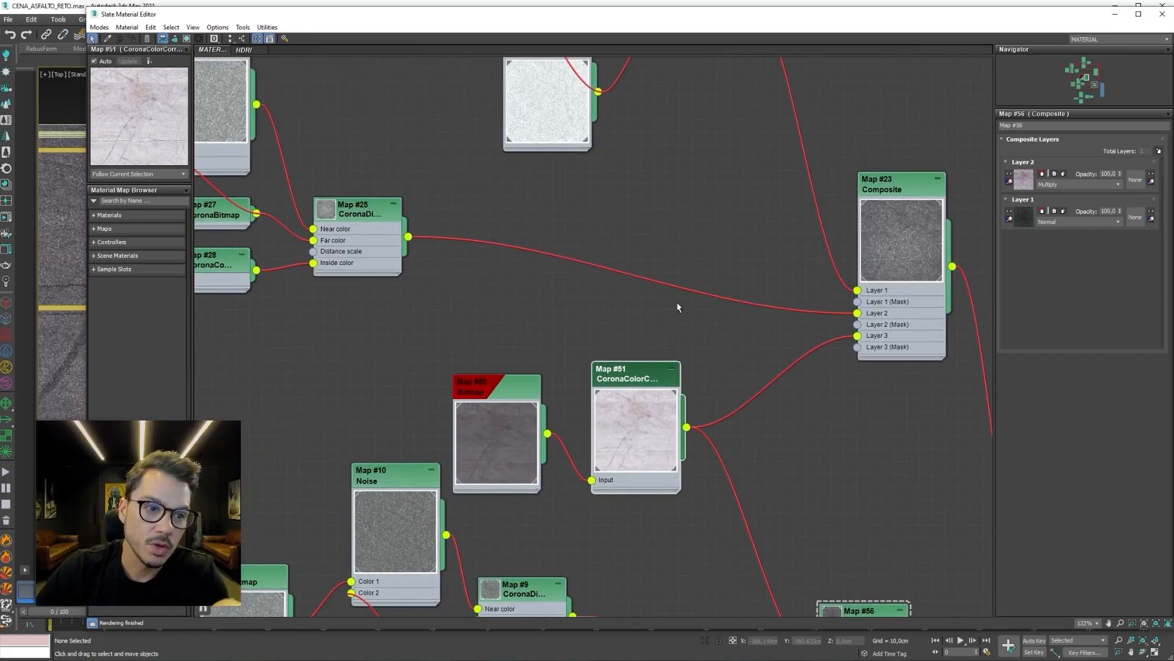
# Put the material editor away, switch the viewport to Perspective and start a Corona interactive render of the road.
pyautogui.moveTo(85, 309); pyautogui.dragTo(415, 308)
pyautogui.scroll(-4, 731, 370)
pyautogui.moveTo(872, 356); pyautogui.dragTo(739, 319, button='middle')
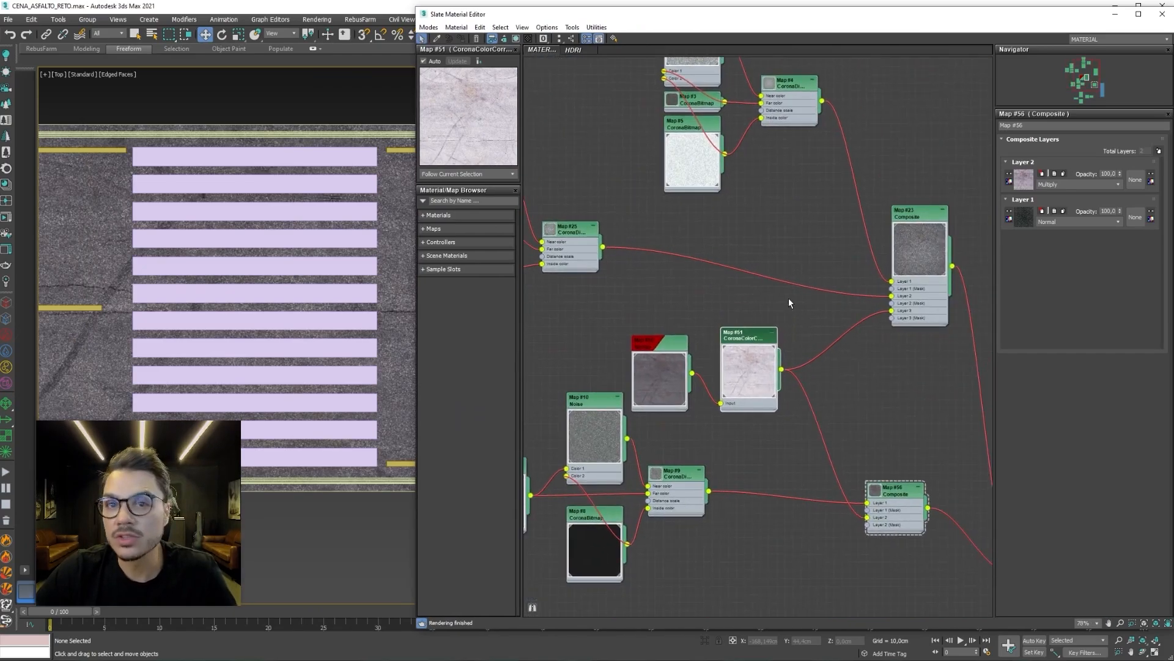
pyautogui.click(1115, 14)
pyautogui.moveTo(508, 315); pyautogui.dragTo(657, 301, button='middle')
pyautogui.scroll(-2, 595, 335)
pyautogui.press('p')
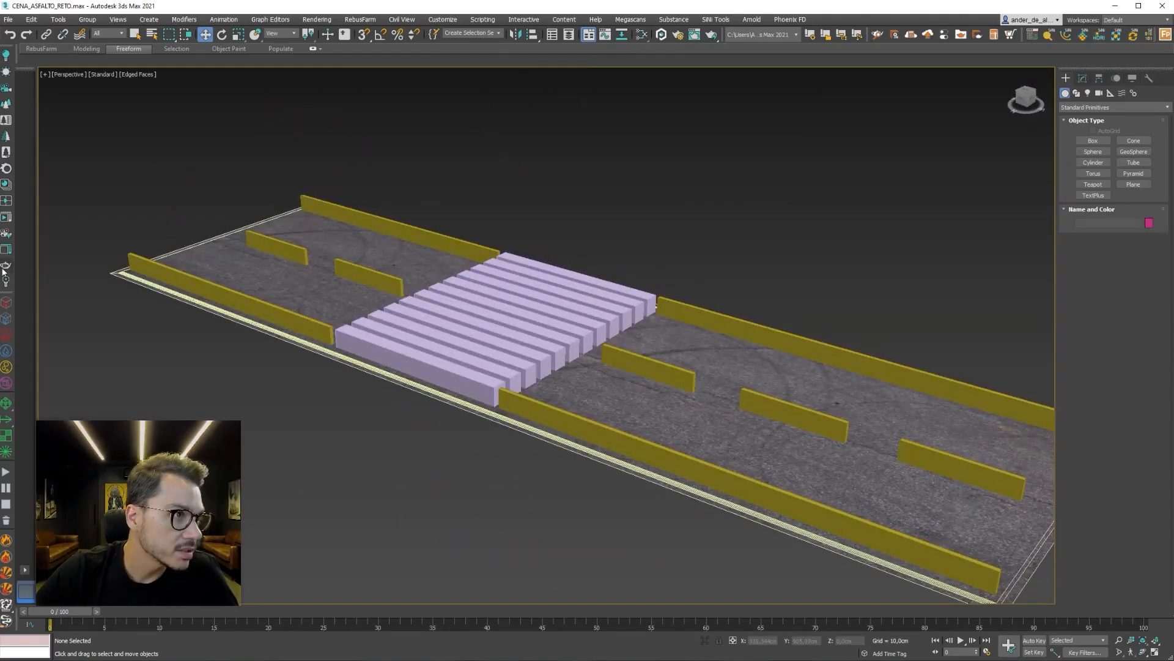
pyautogui.click(6, 218)
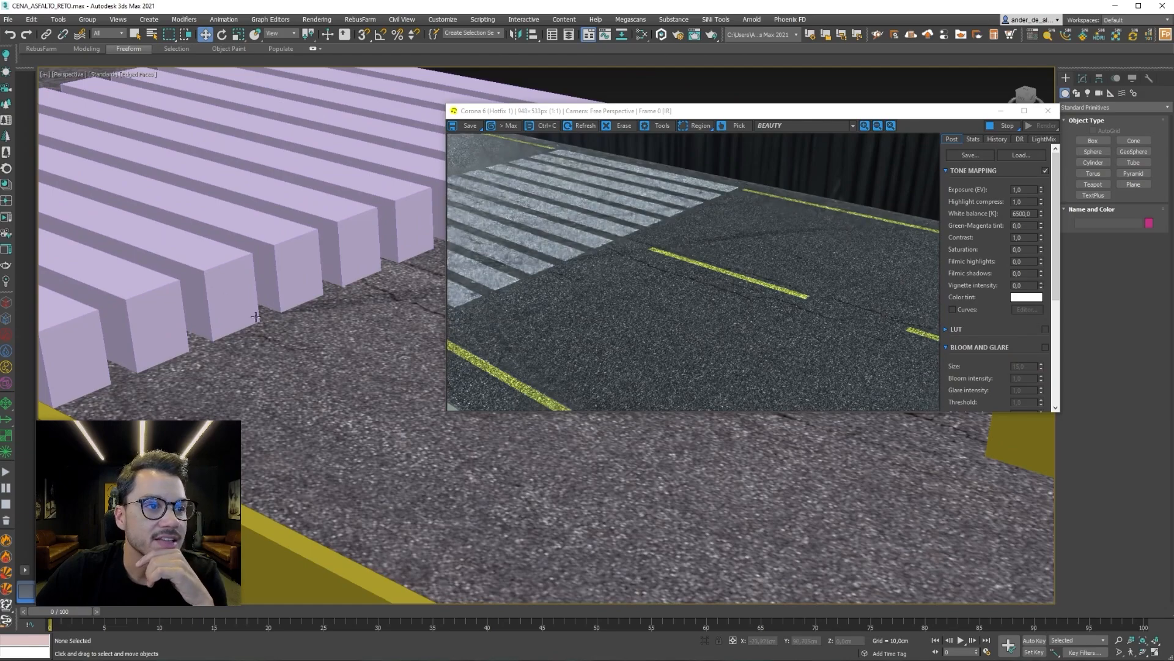
# Examine the rendered crosswalk stripes, yellow lines and asphalt texture up close from different viewpoints.
pyautogui.keyDown('alt'); pyautogui.moveTo(256, 317); pyautogui.dragTo(267, 208, button='middle'); pyautogui.keyUp('alt')
pyautogui.scroll(3, 515, 193)
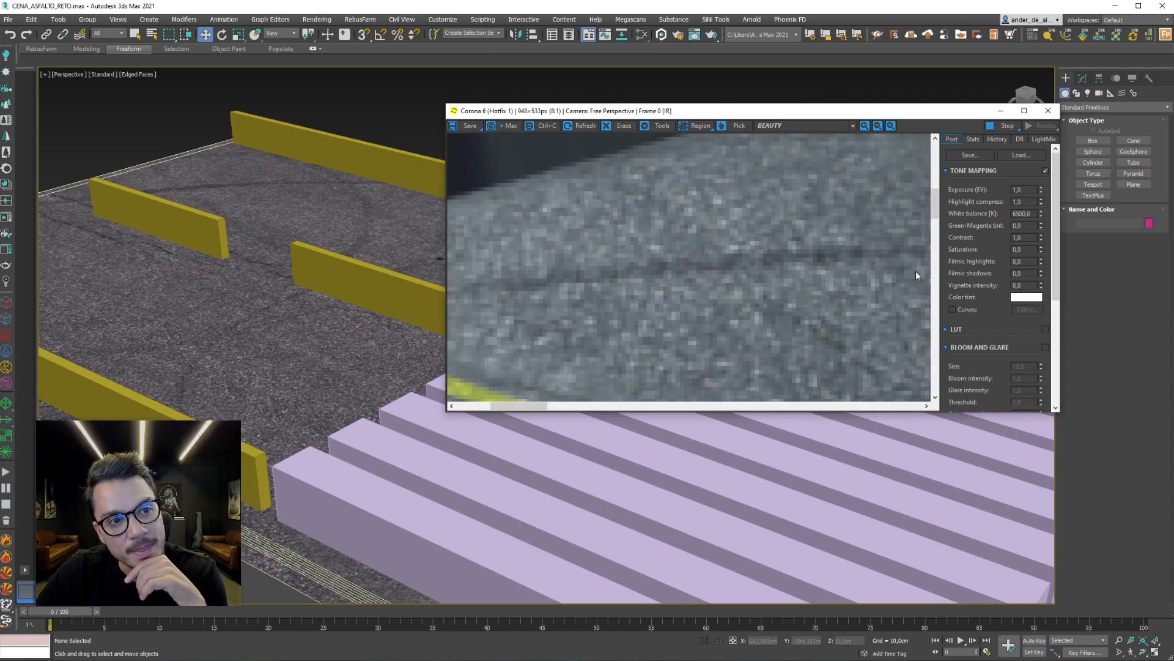
pyautogui.scroll(-3, 776, 270)
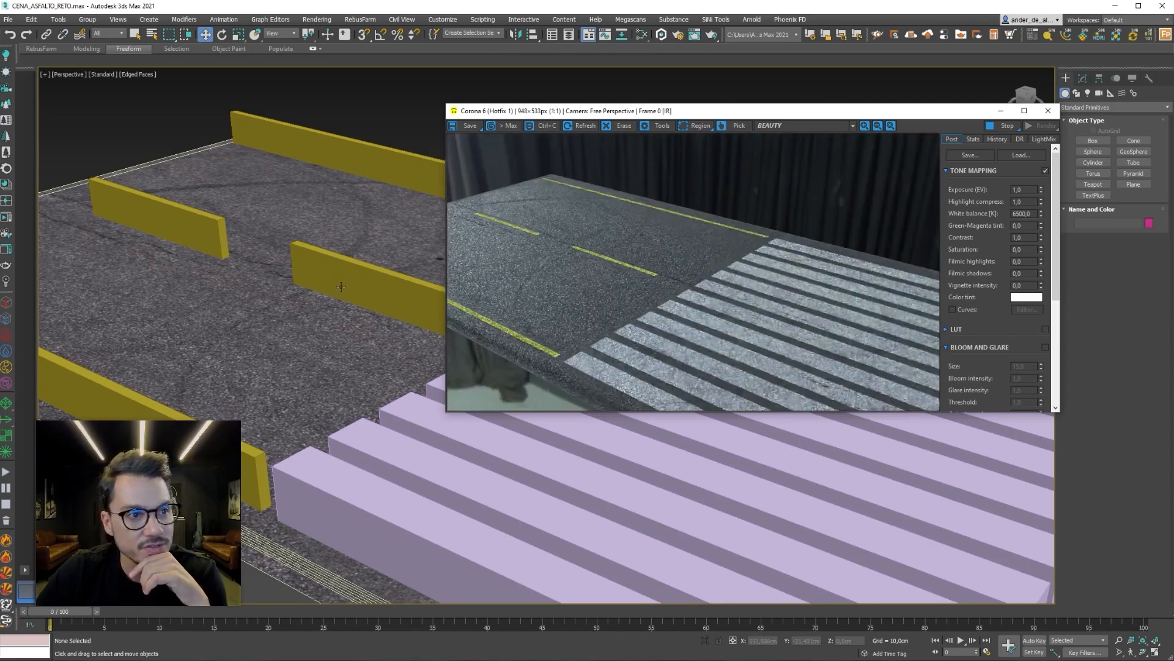
pyautogui.scroll(3, 798, 354)
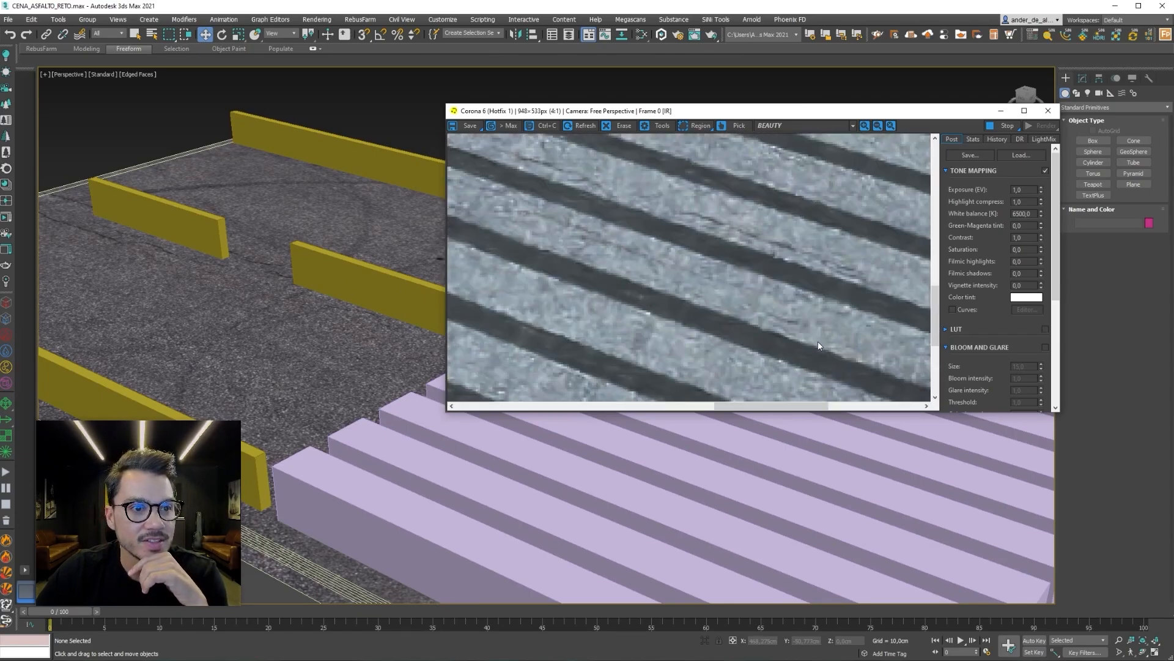
pyautogui.scroll(-3, 808, 345)
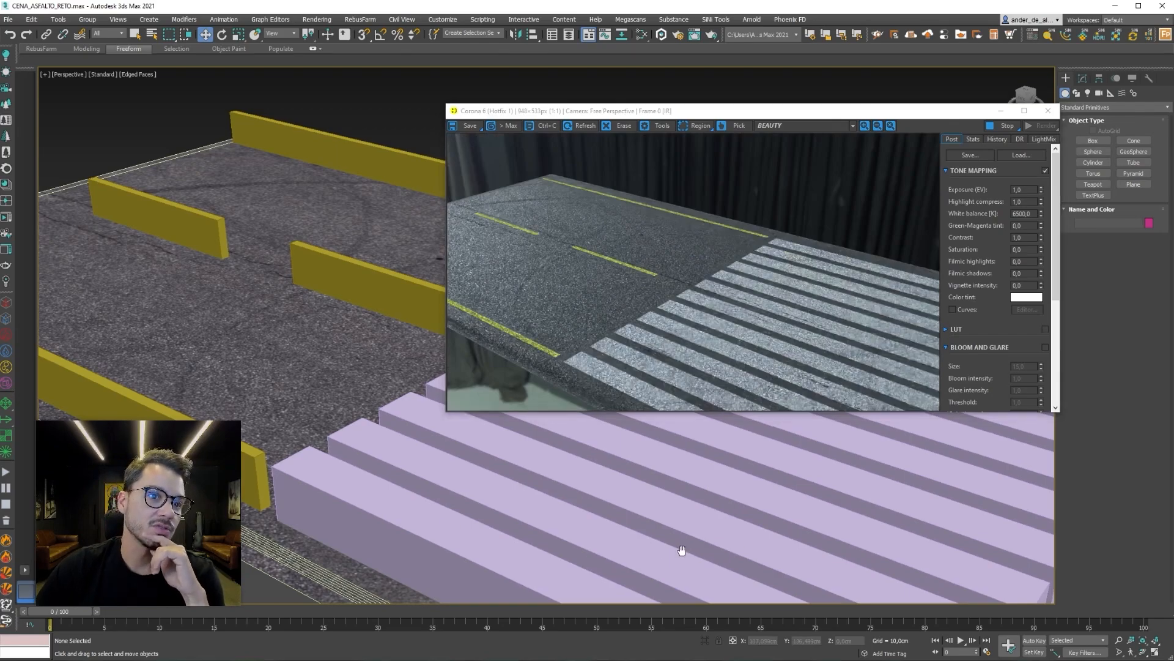
pyautogui.keyDown('alt'); pyautogui.moveTo(682, 552); pyautogui.dragTo(420, 503, button='middle'); pyautogui.keyUp('alt')
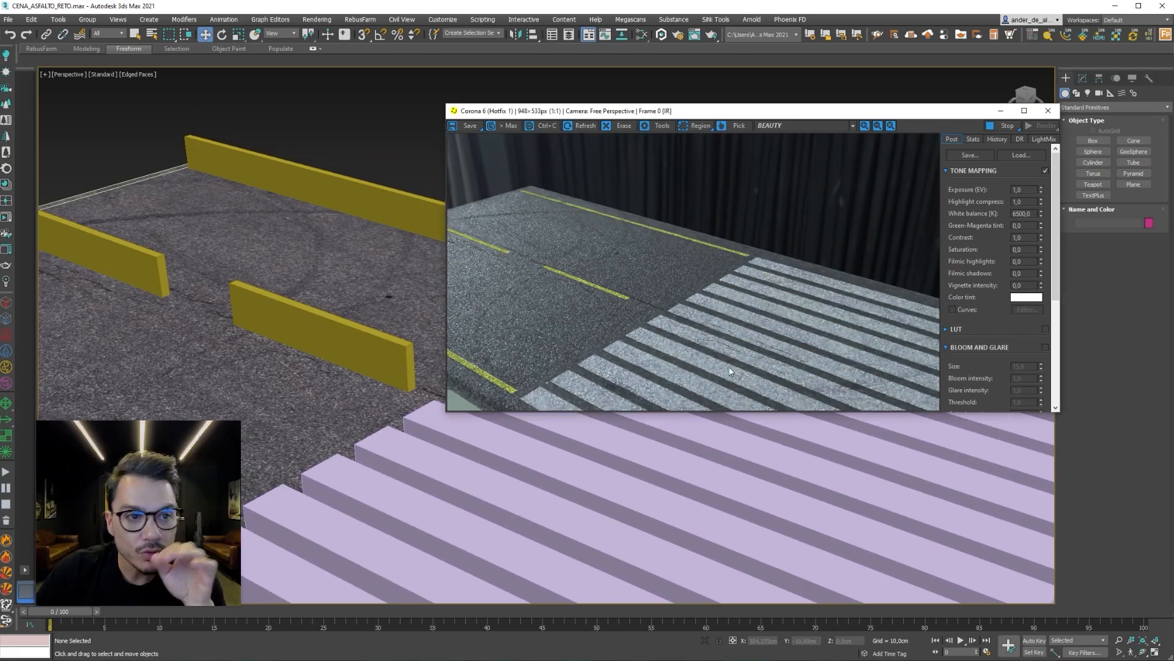
pyautogui.scroll(2, 729, 367)
pyautogui.scroll(-2, 681, 286)
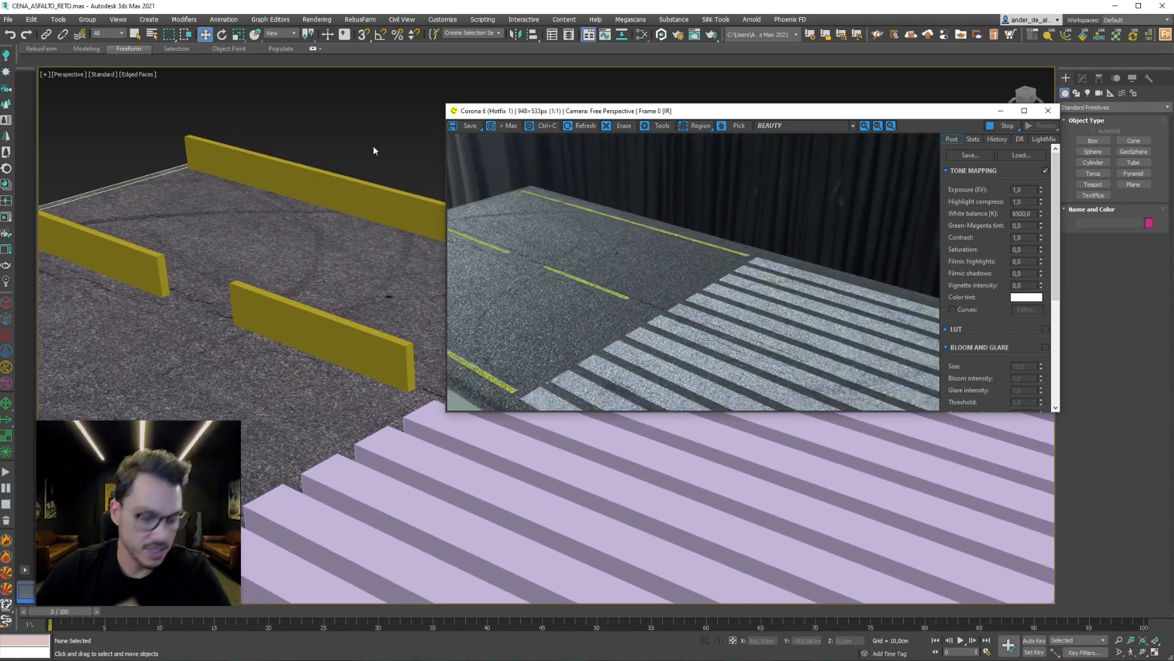
# Move the Map #5 CoronaBitmap away from its neighbouring nodes in the material graph and set its RGB Level to 1.
pyautogui.press('m')
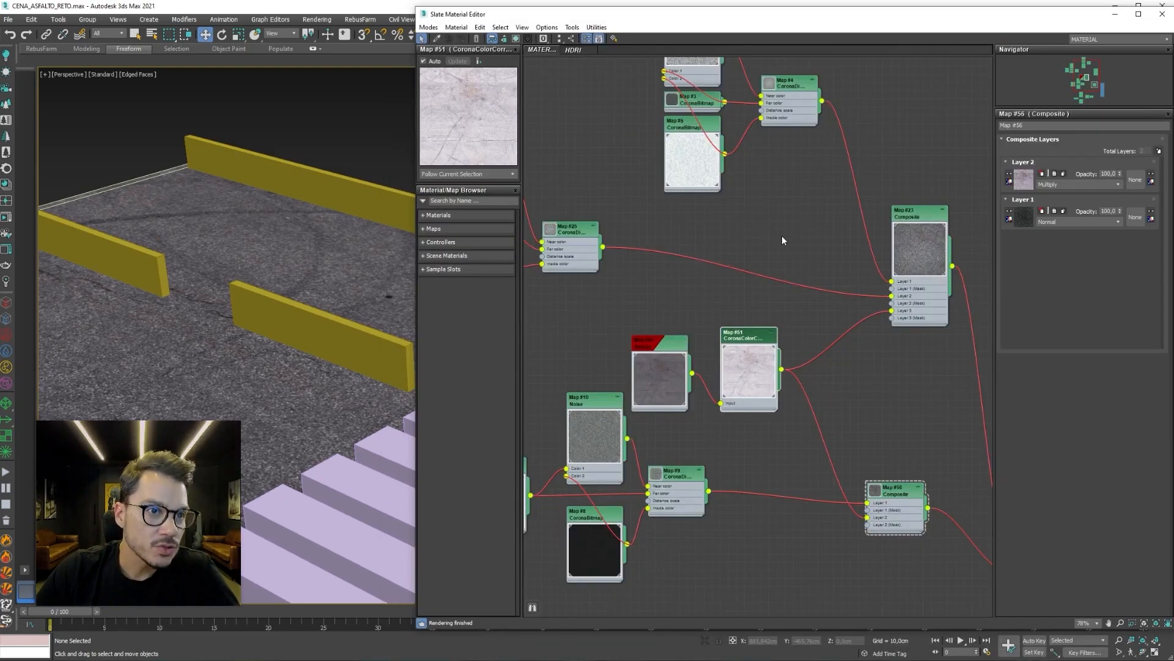
pyautogui.moveTo(683, 232); pyautogui.dragTo(845, 391, button='middle')
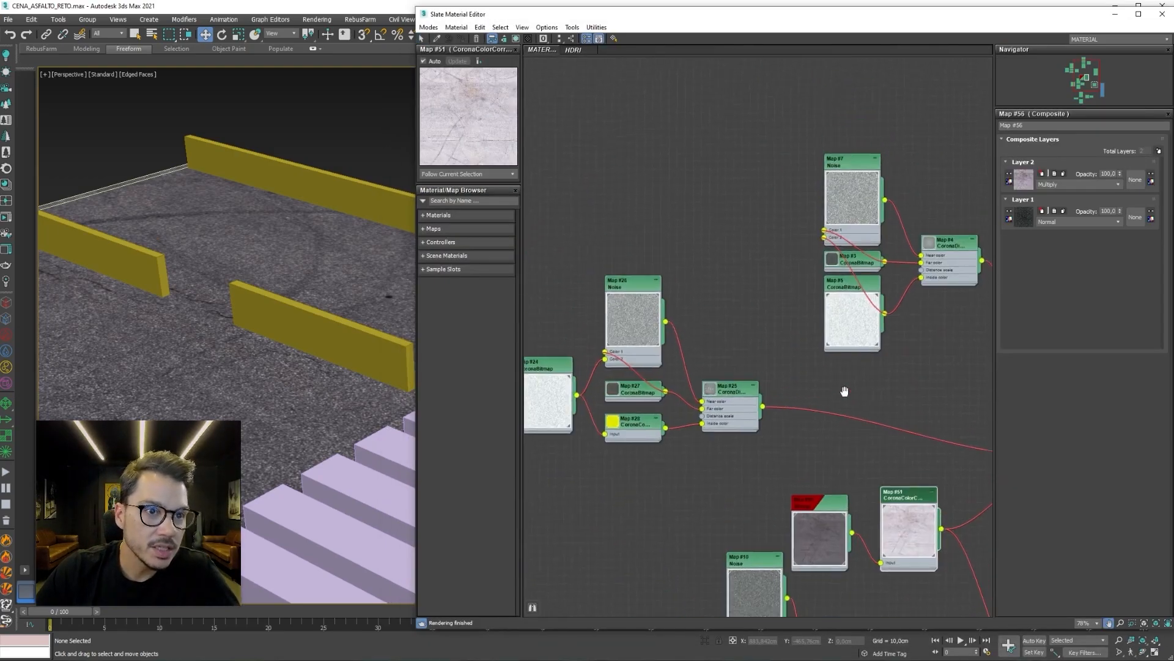
pyautogui.click(856, 285)
pyautogui.scroll(3, 857, 288)
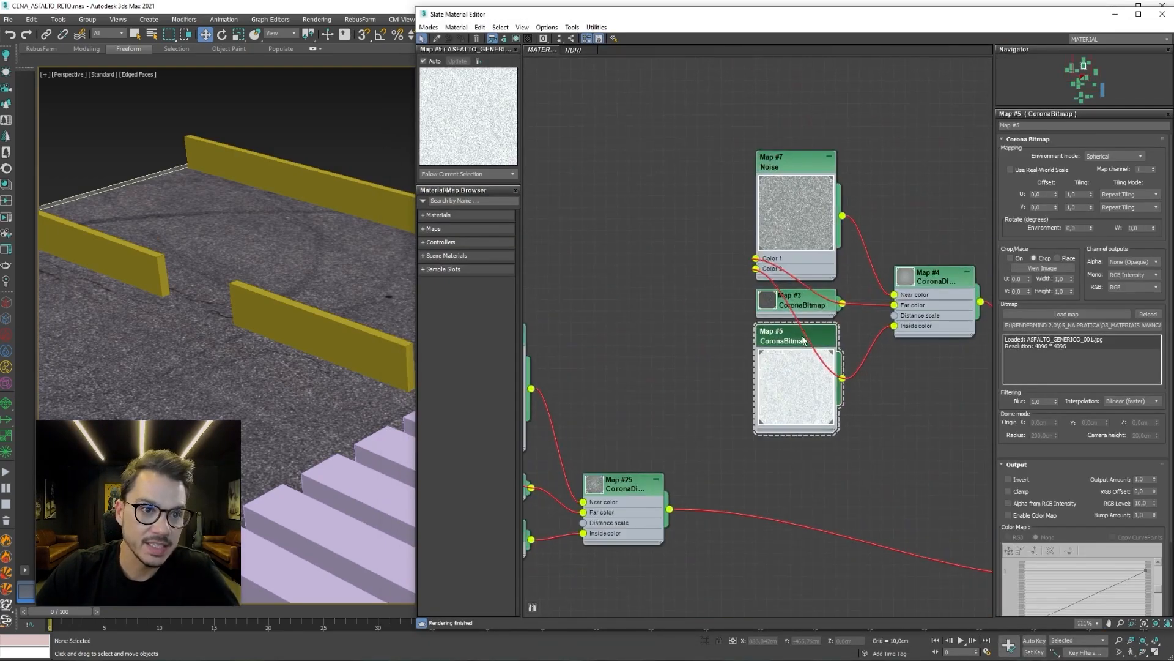
pyautogui.moveTo(804, 340); pyautogui.dragTo(664, 341)
pyautogui.scroll(1, 771, 267)
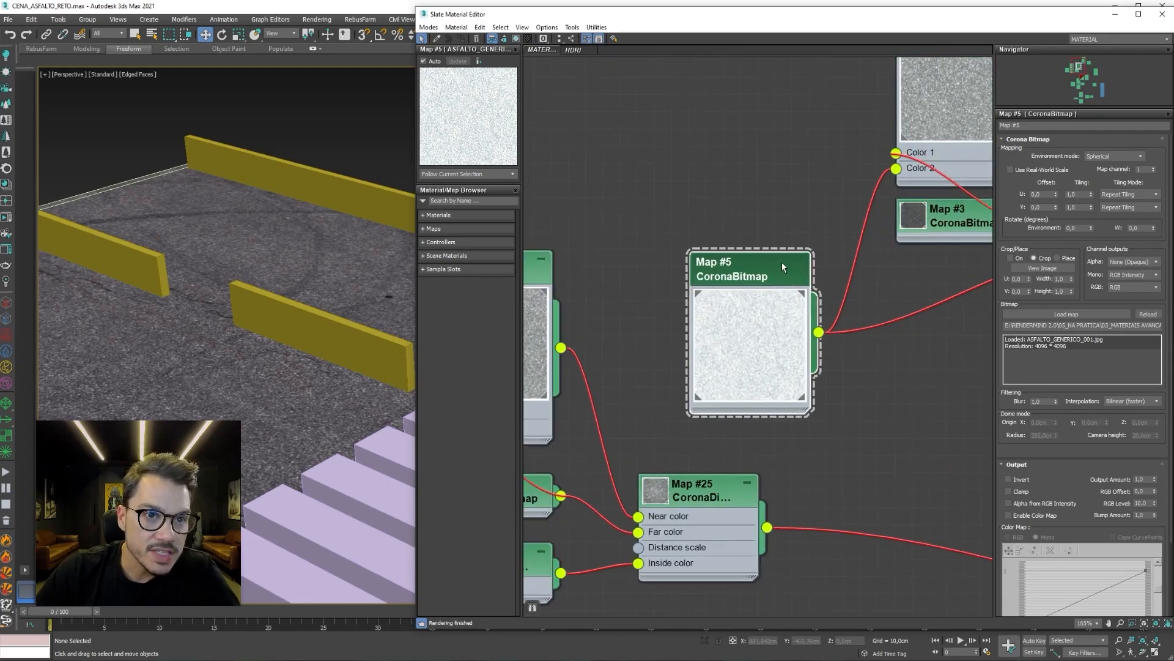
pyautogui.moveTo(781, 262); pyautogui.dragTo(744, 263)
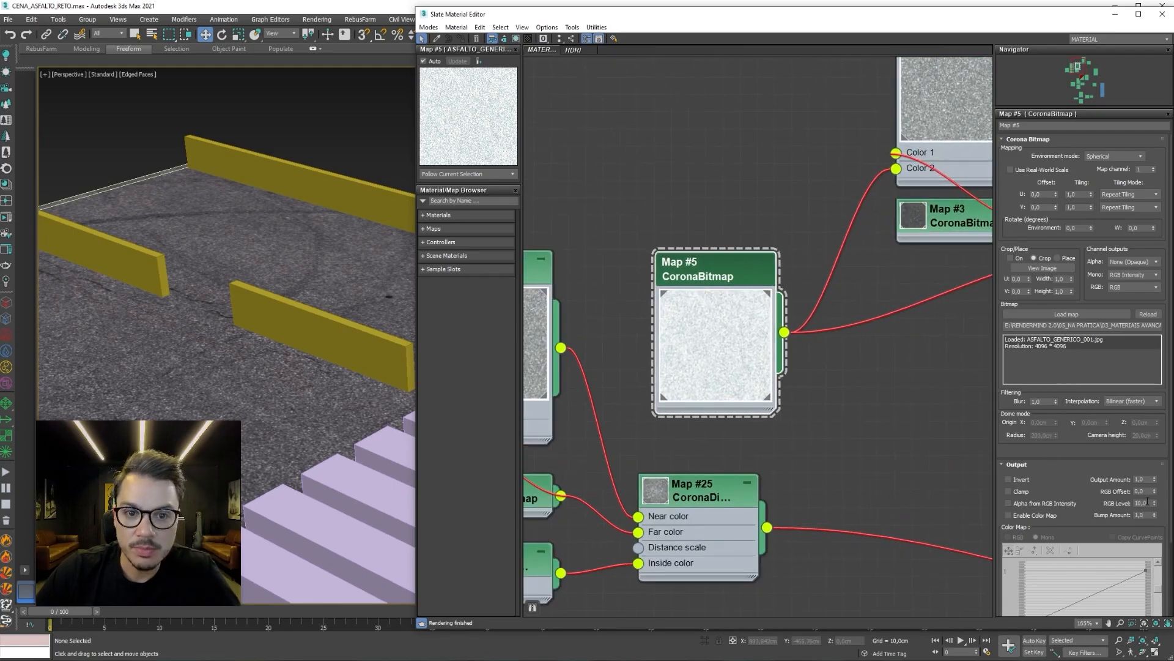
pyautogui.write('1')
pyautogui.press('Return')
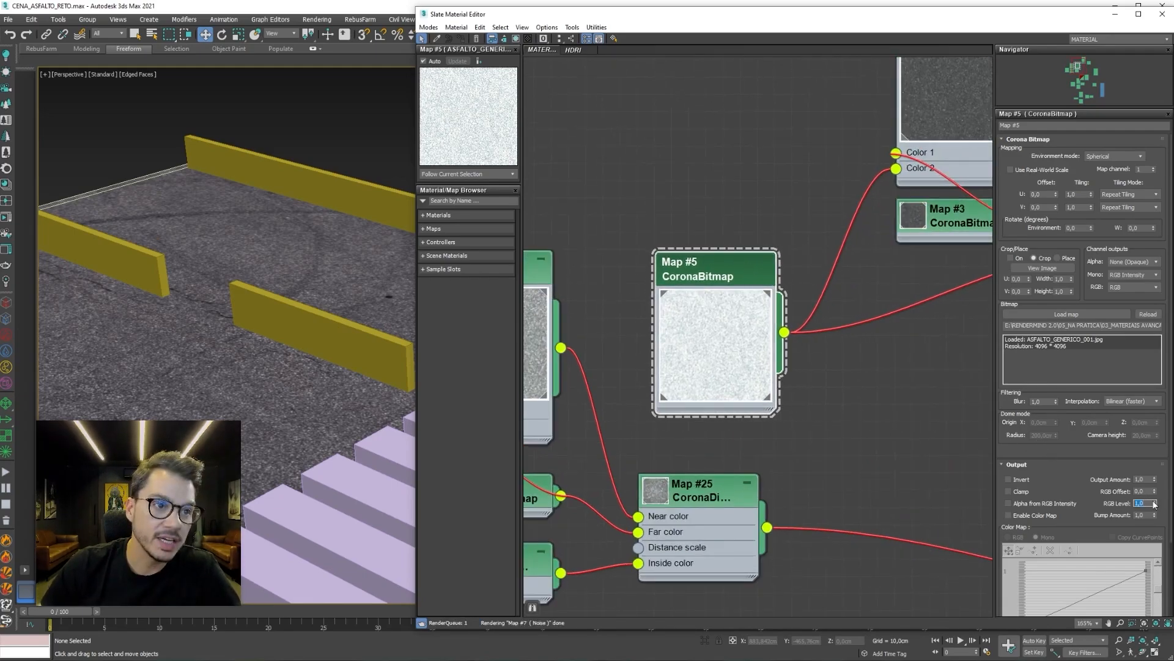
# Add a CoronaColorCorrect map beside the Map #5 bitmap and connect the bitmap to its input.
pyautogui.scroll(-2, 749, 269)
pyautogui.rightClick(684, 202)
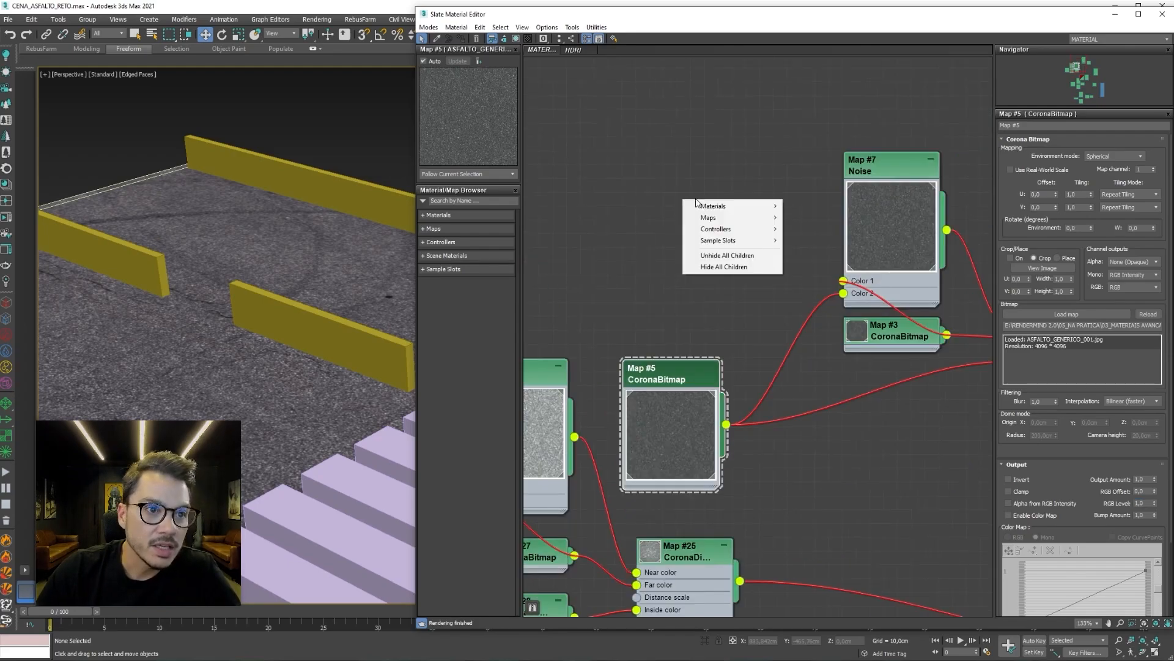
pyautogui.moveTo(727, 218)
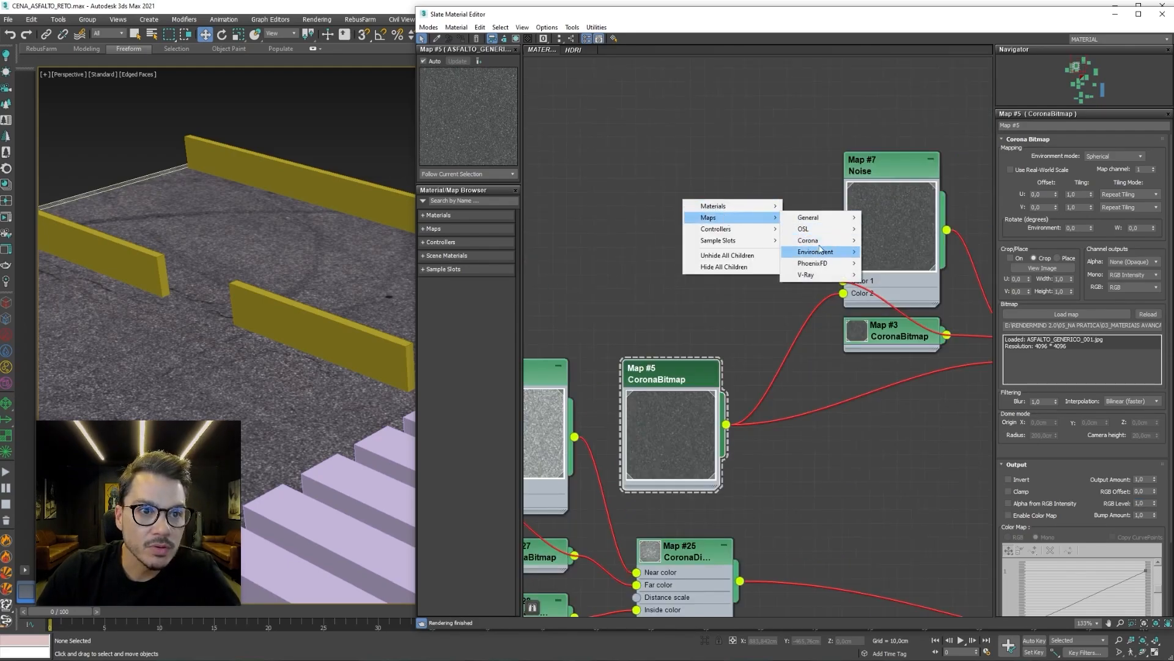
pyautogui.moveTo(808, 240)
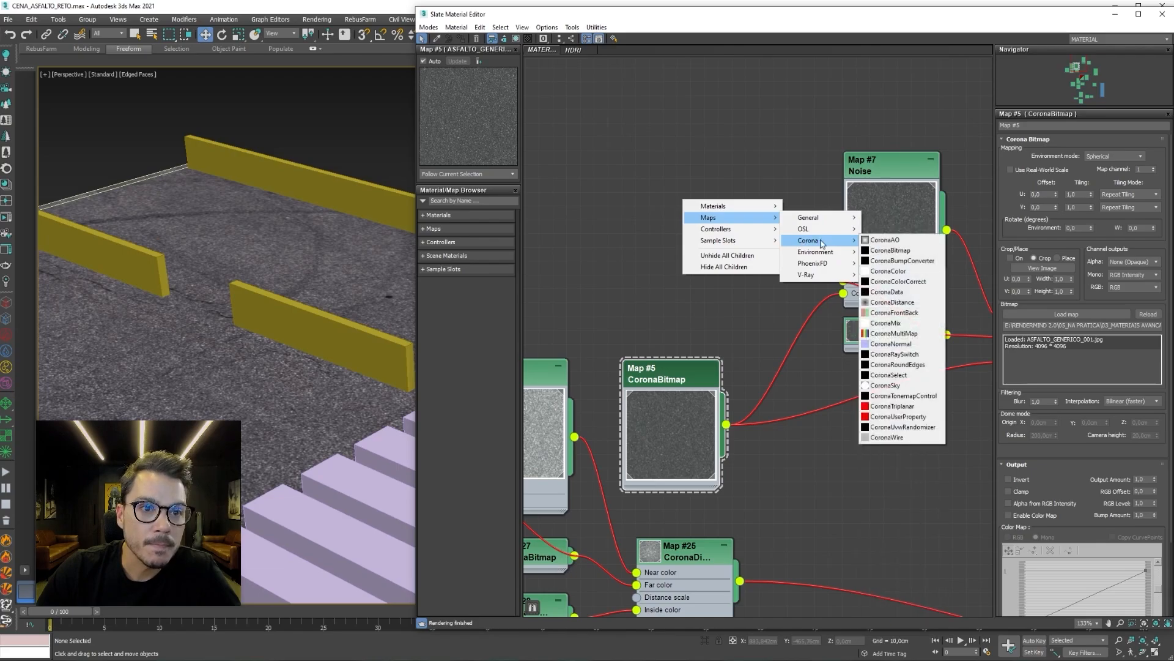
pyautogui.click(899, 281)
pyautogui.moveTo(704, 200); pyautogui.dragTo(898, 490)
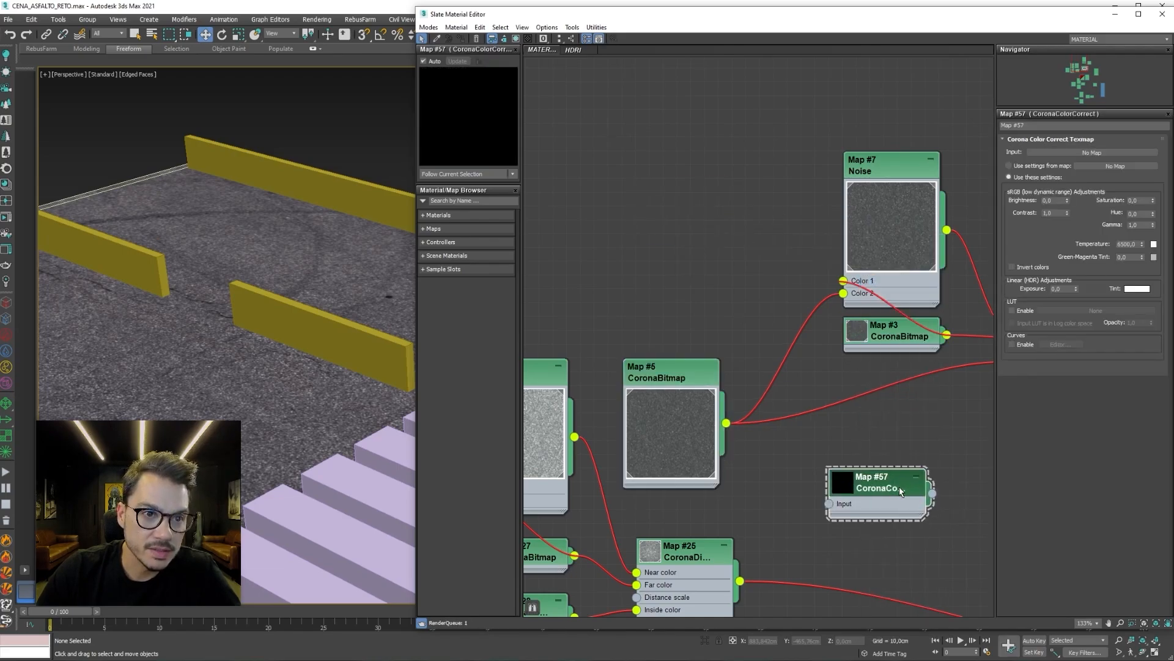
pyautogui.moveTo(899, 488); pyautogui.dragTo(809, 411, button='middle')
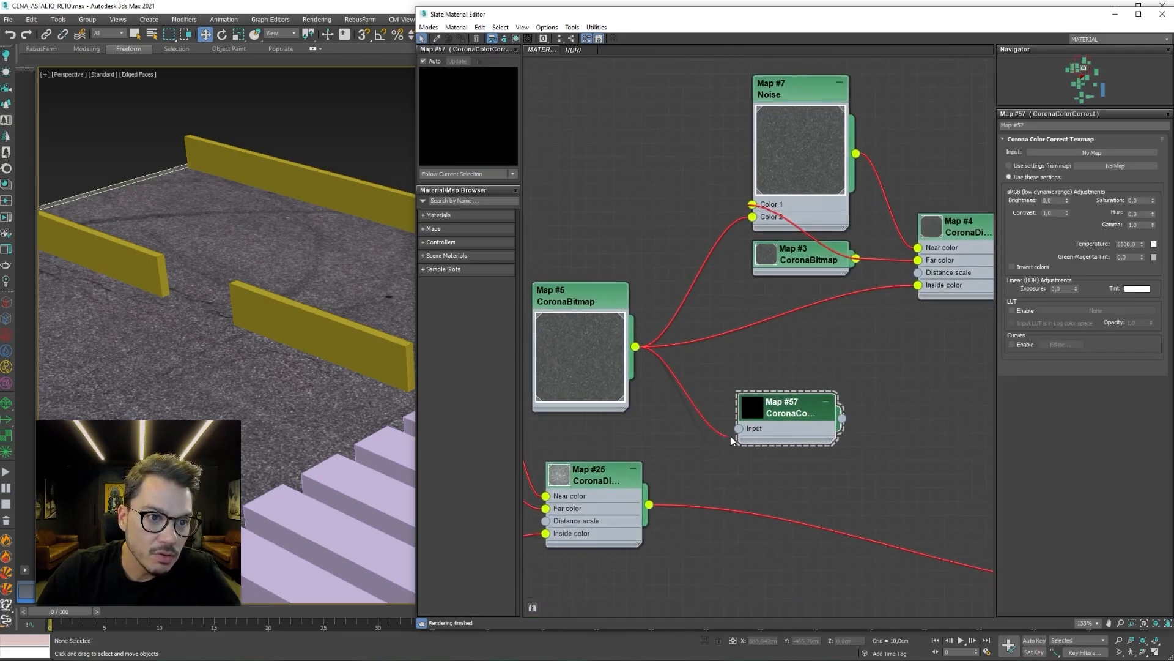
pyautogui.moveTo(732, 440); pyautogui.dragTo(740, 429)
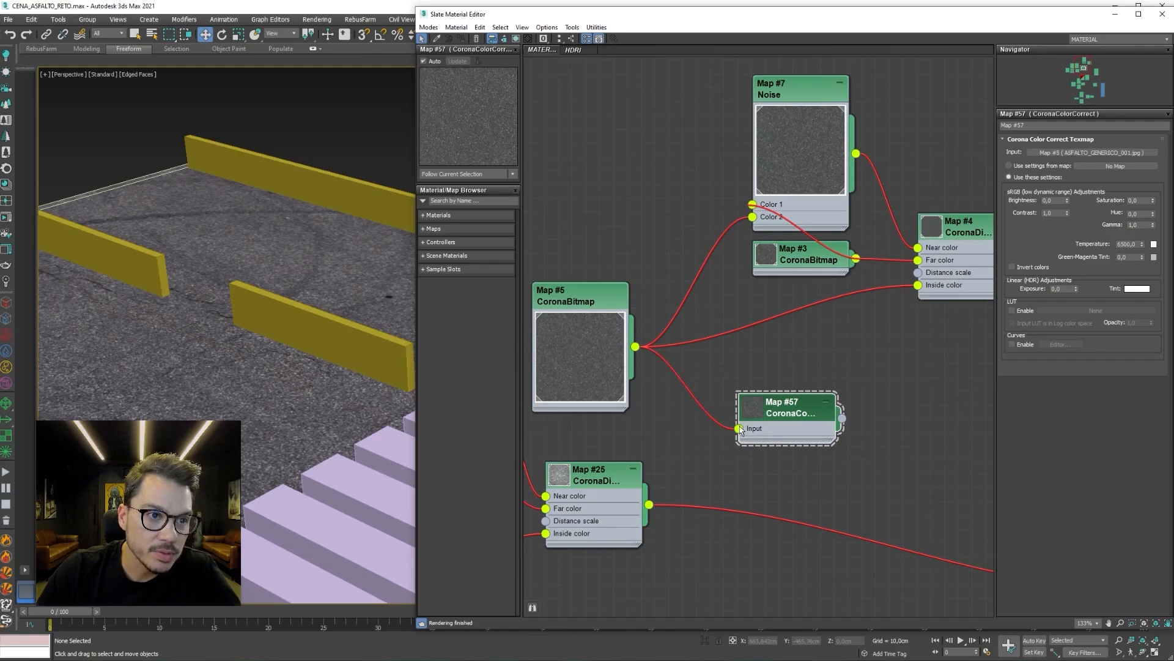
# Replace the bitmap's direct links with the color correction's output into Map #4 Inside color and the Map #7 Noise Color 2.
pyautogui.click(736, 324)
pyautogui.press('Delete')
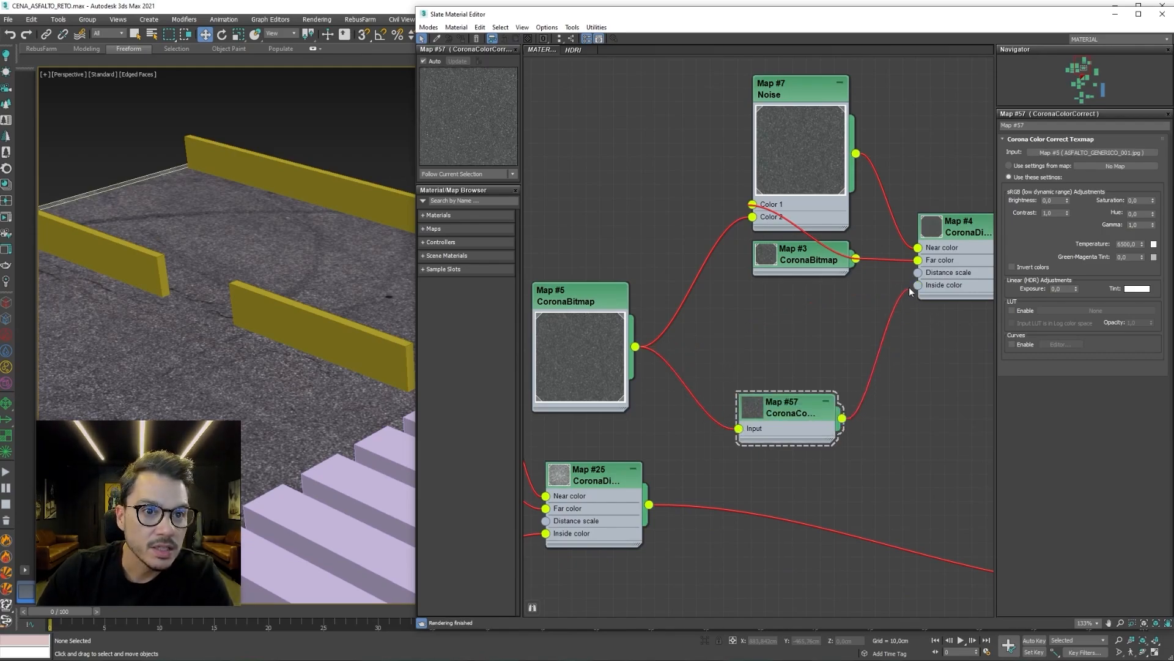
pyautogui.moveTo(909, 288); pyautogui.dragTo(918, 285)
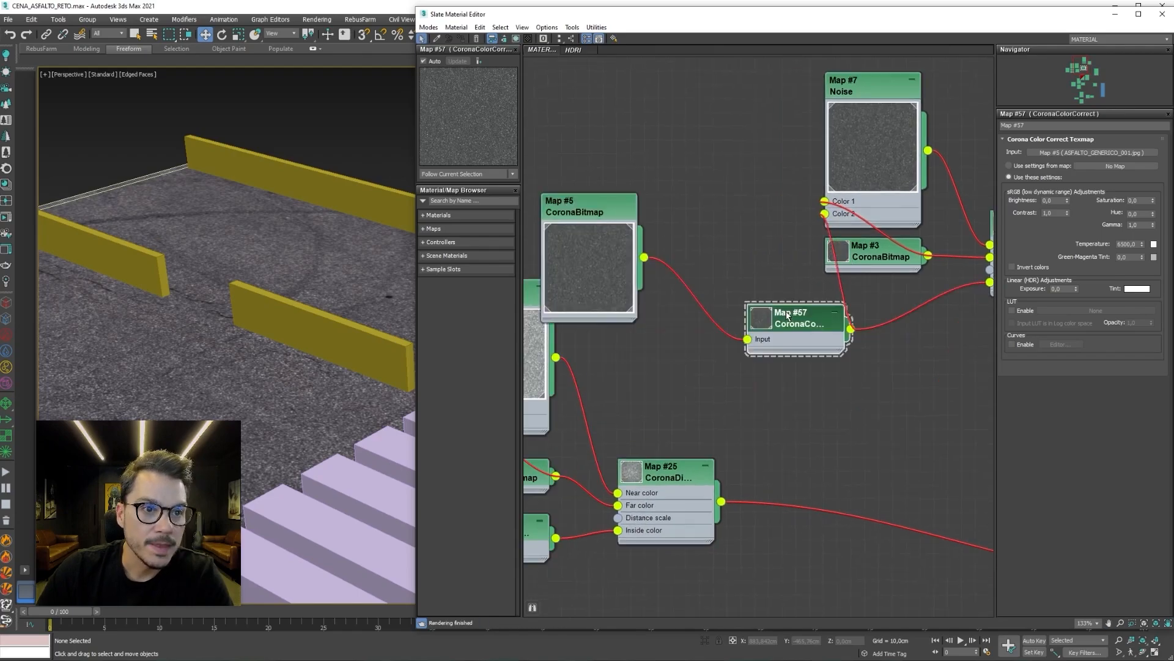
pyautogui.moveTo(788, 316); pyautogui.dragTo(880, 375)
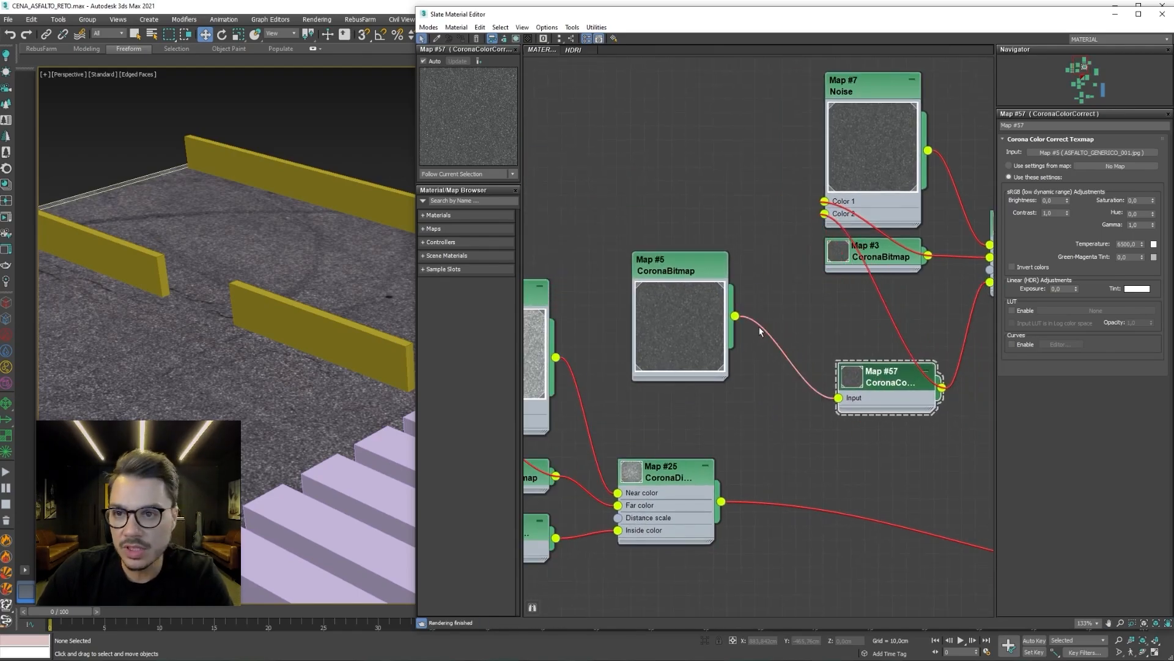
pyautogui.moveTo(875, 349); pyautogui.dragTo(808, 342, button='middle')
pyautogui.moveTo(809, 376); pyautogui.dragTo(794, 390)
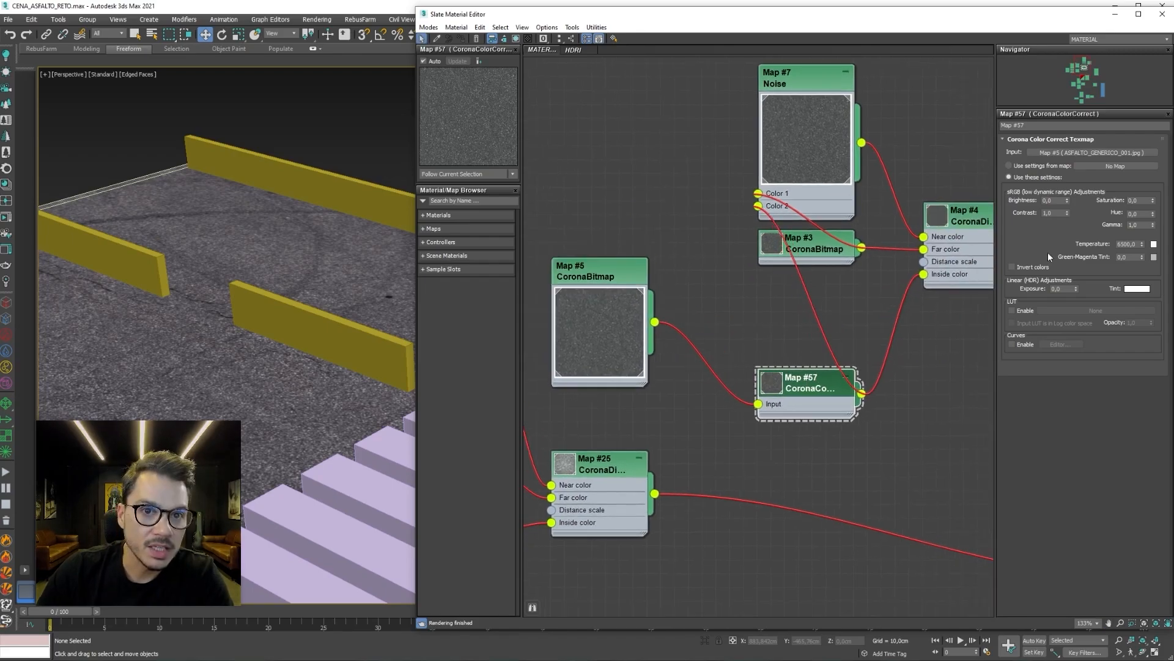
# Set the Gamma of the new CoronaColorCorrect map to 3 and its Brightness to 1.
pyautogui.press('BackSpace')
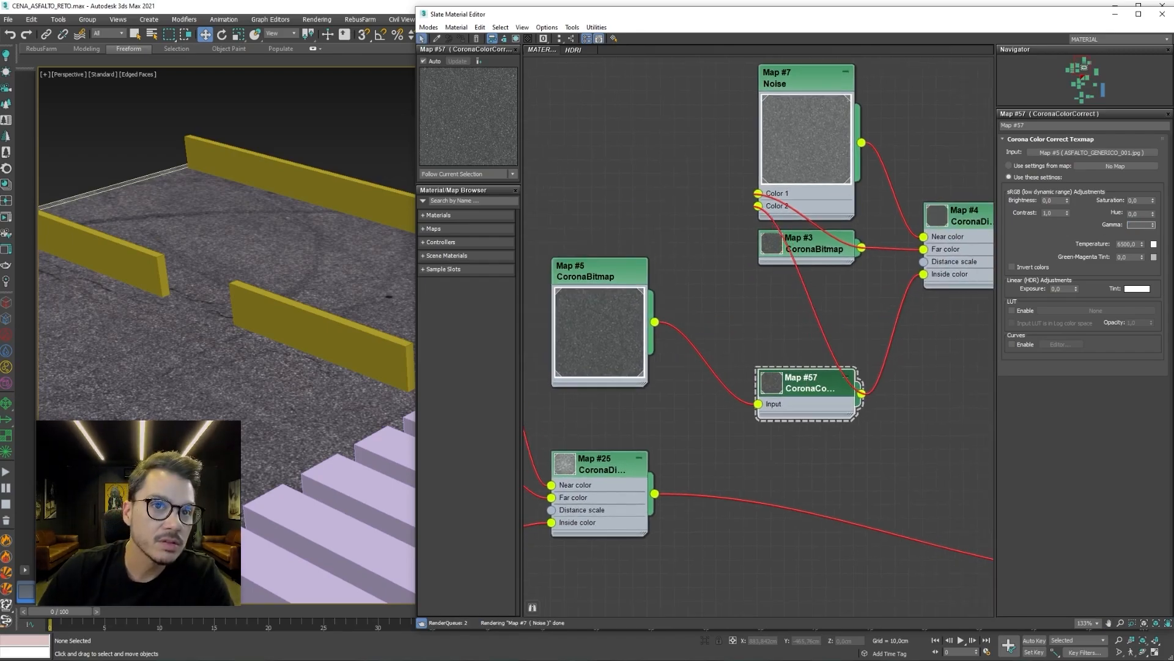
pyautogui.write('5')
pyautogui.press('Return')
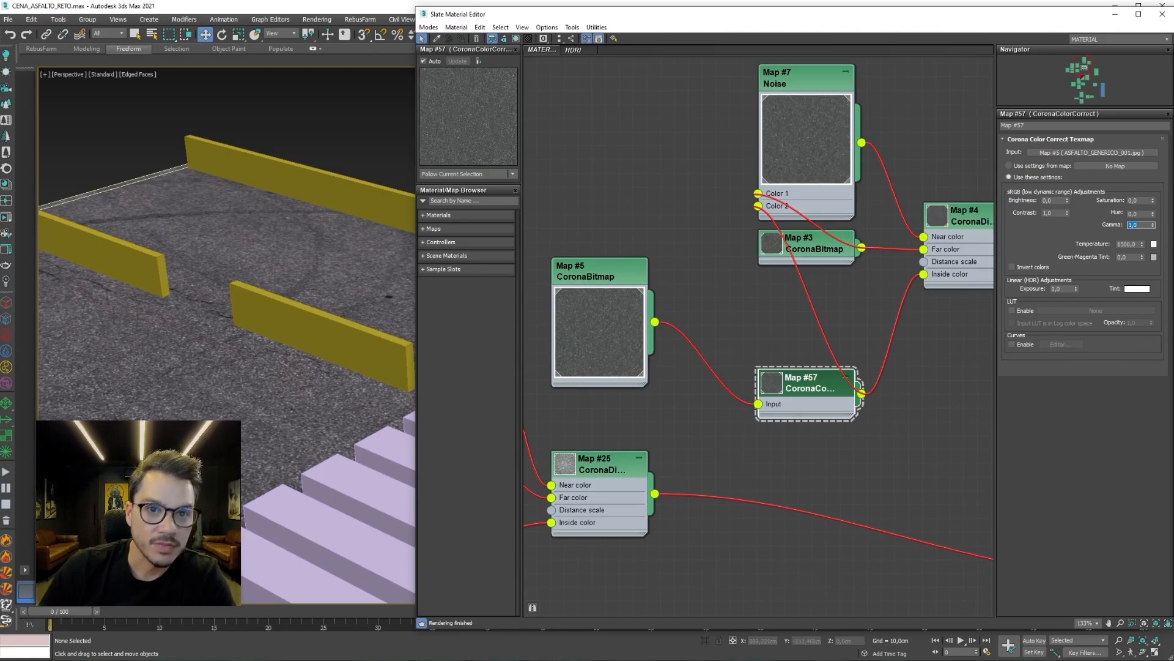
pyautogui.doubleClick(1057, 202)
pyautogui.write('1')
pyautogui.press('Return')
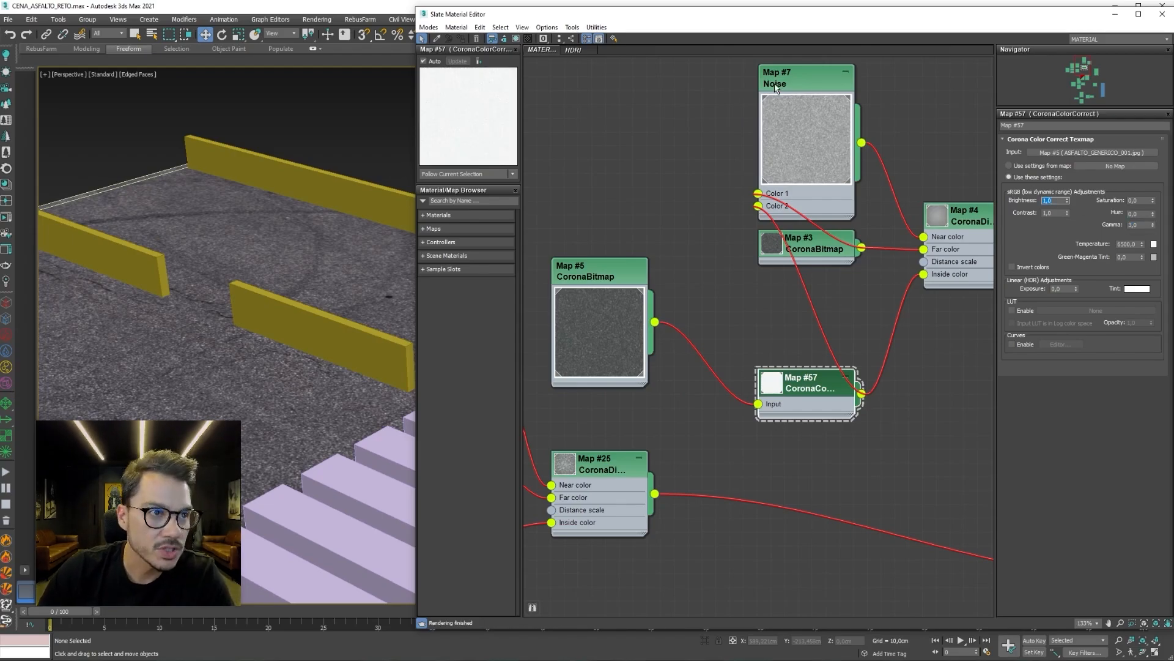
# Frame the crosswalk closely in the viewport and minimize the material editor to show the running interactive render.
pyautogui.moveTo(291, 479); pyautogui.dragTo(257, 343, button='middle')
pyautogui.scroll(3, 257, 343)
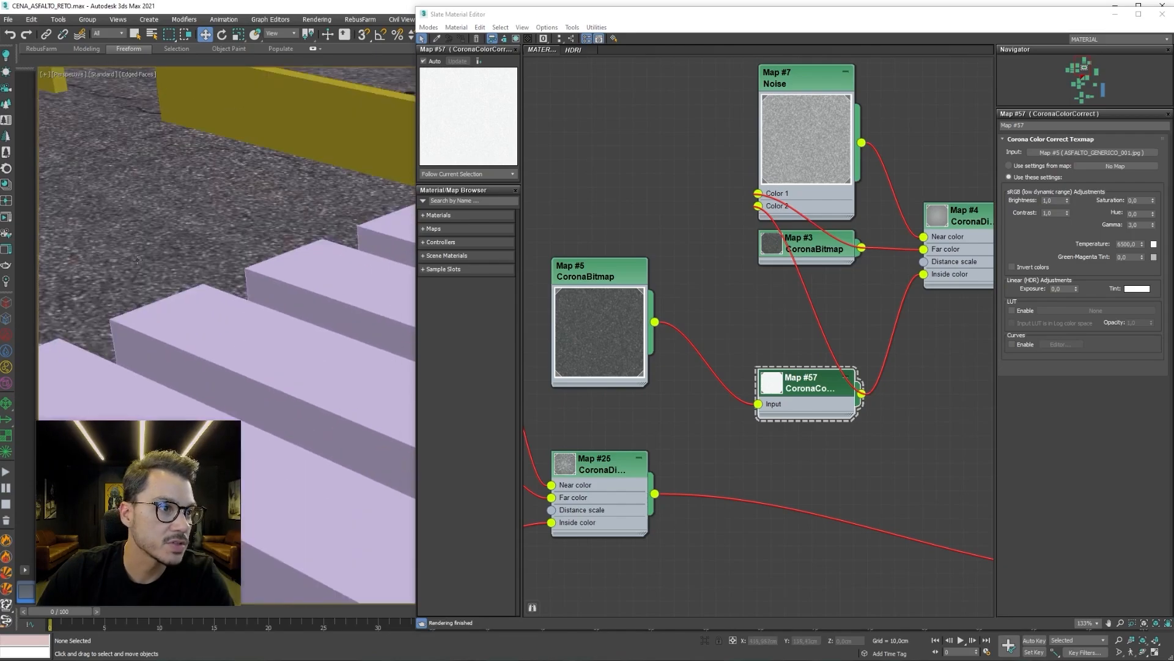
pyautogui.scroll(-2, 48, 221)
pyautogui.click(8, 218)
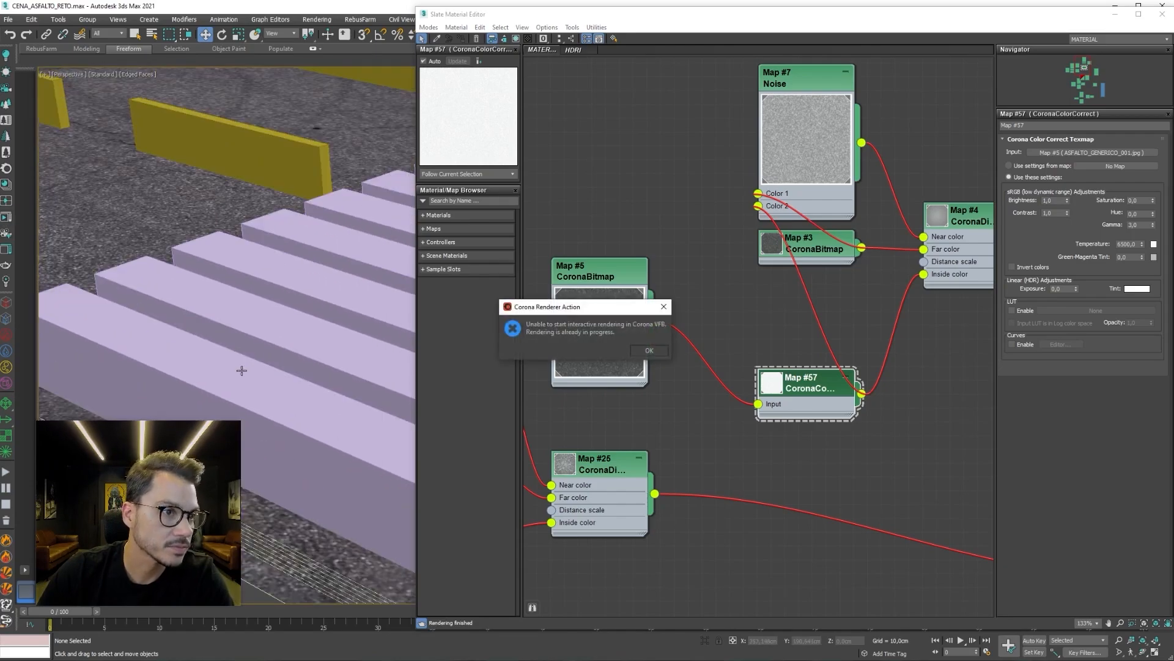
pyautogui.click(650, 351)
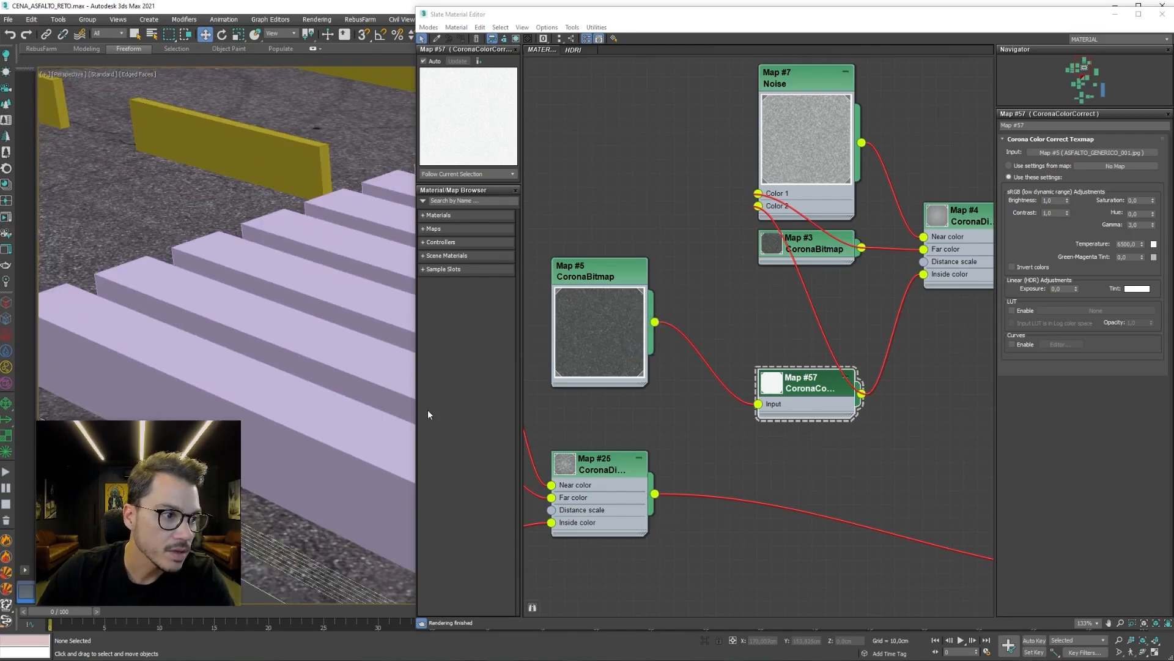
pyautogui.click(1115, 14)
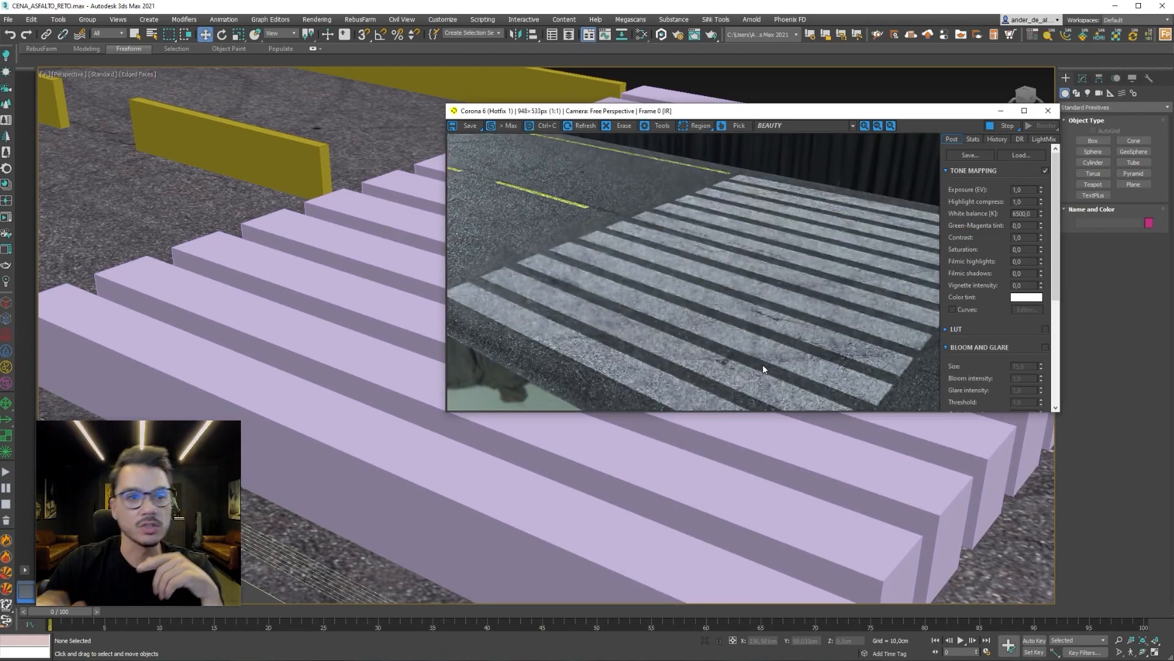
# Inspect the white crosswalk paint and its wear in the interactive render, up close and from farther back.
pyautogui.scroll(2, 534, 325)
pyautogui.scroll(-2, 534, 325)
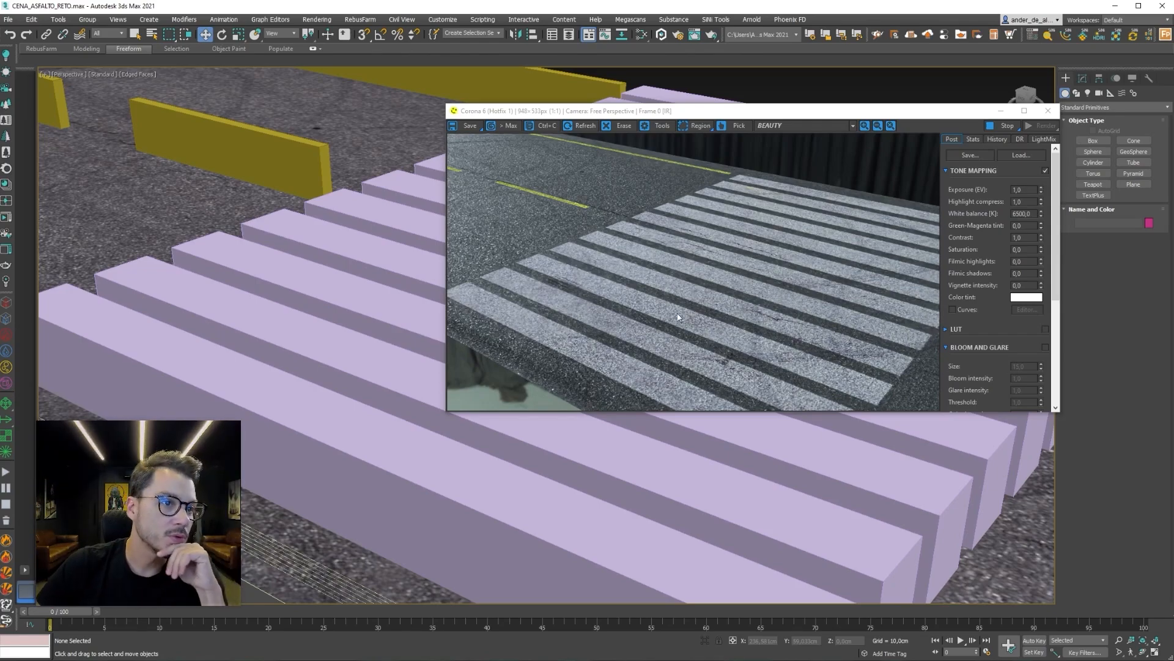
pyautogui.scroll(3, 505, 295)
pyautogui.scroll(-3, 517, 268)
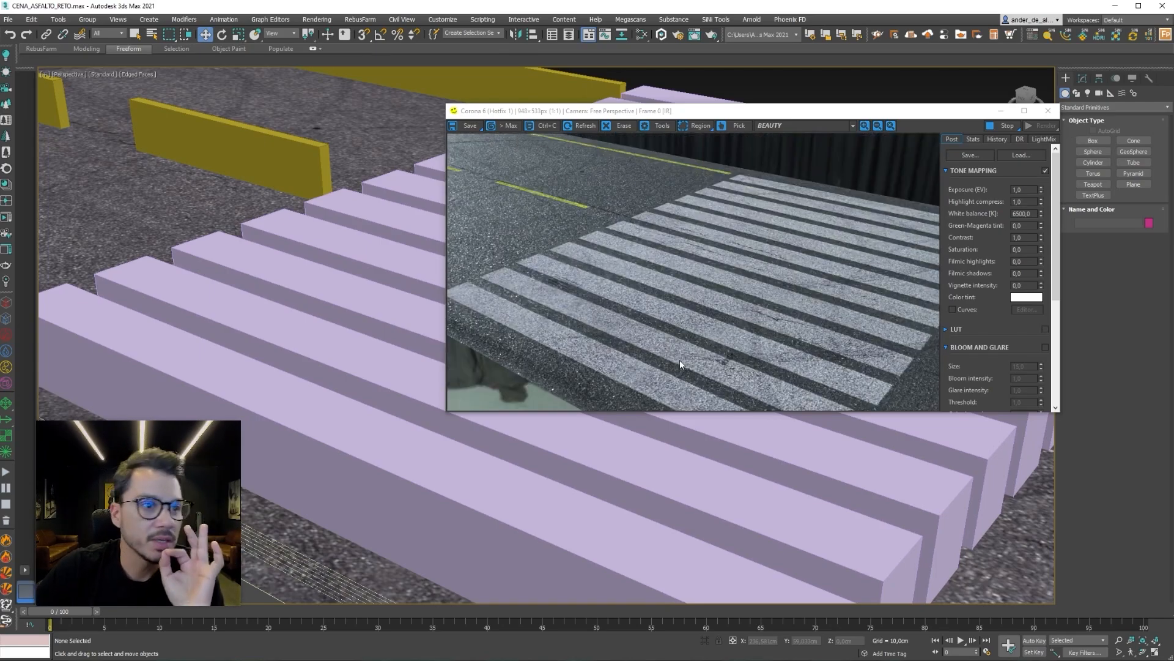
pyautogui.scroll(-4, 646, 513)
pyautogui.moveTo(783, 527); pyautogui.dragTo(655, 532, button='middle')
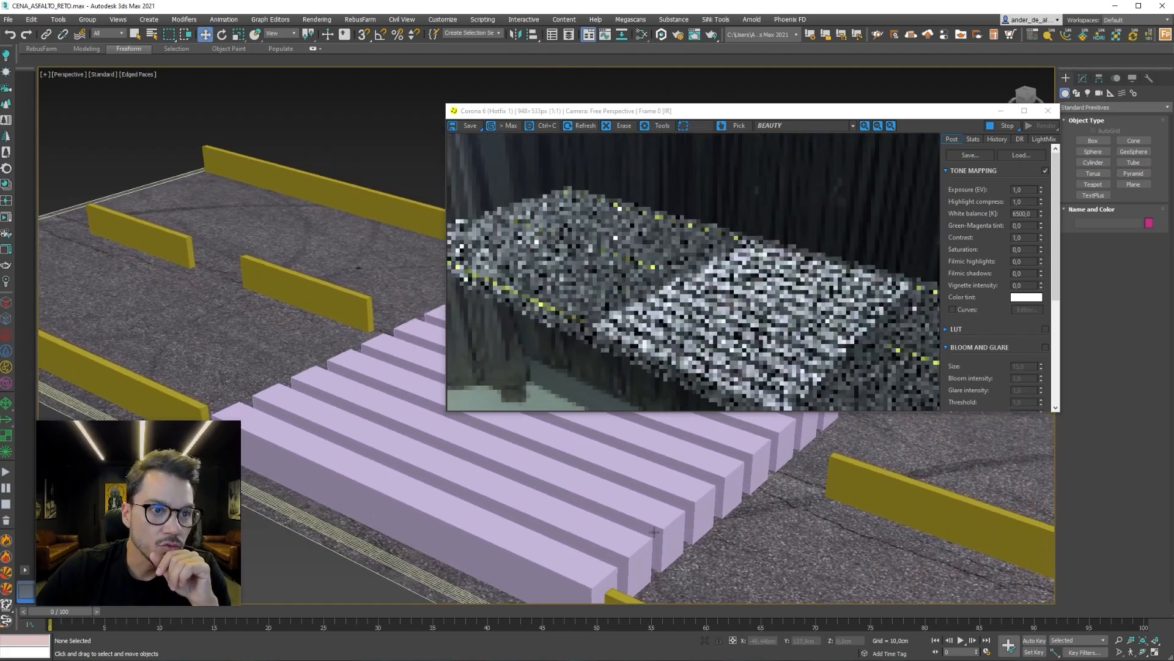
# Inspect the crosswalk paint's texture and wear in the interactive render, both close up and from a distance.
pyautogui.scroll(3, 654, 532)
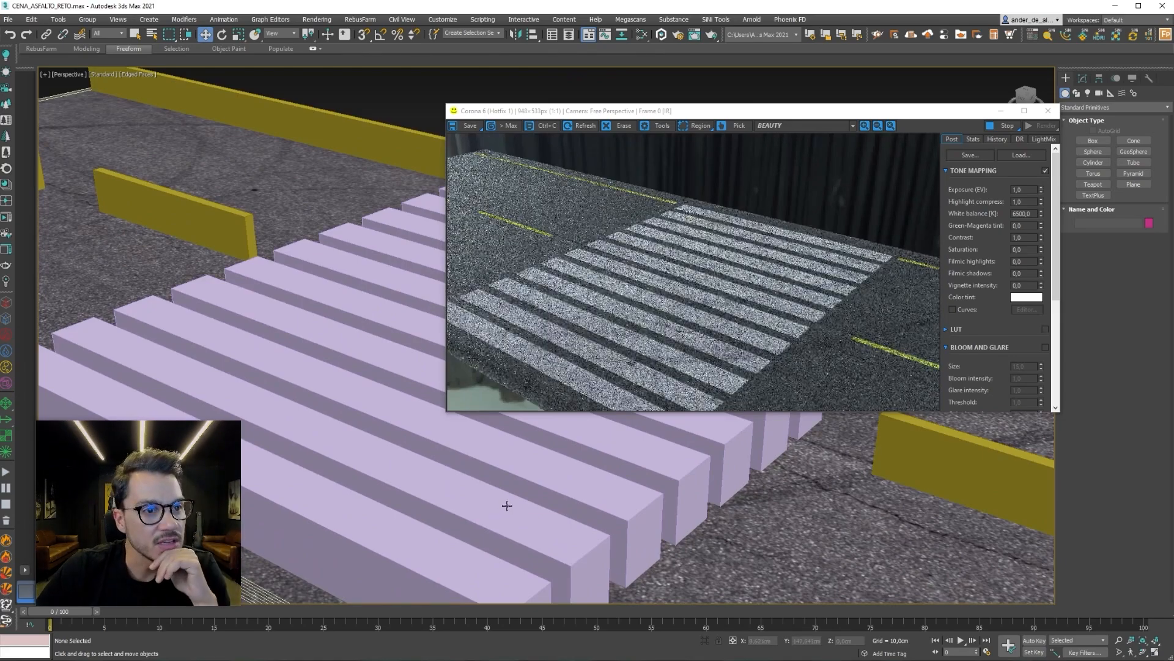
pyautogui.scroll(2, 753, 336)
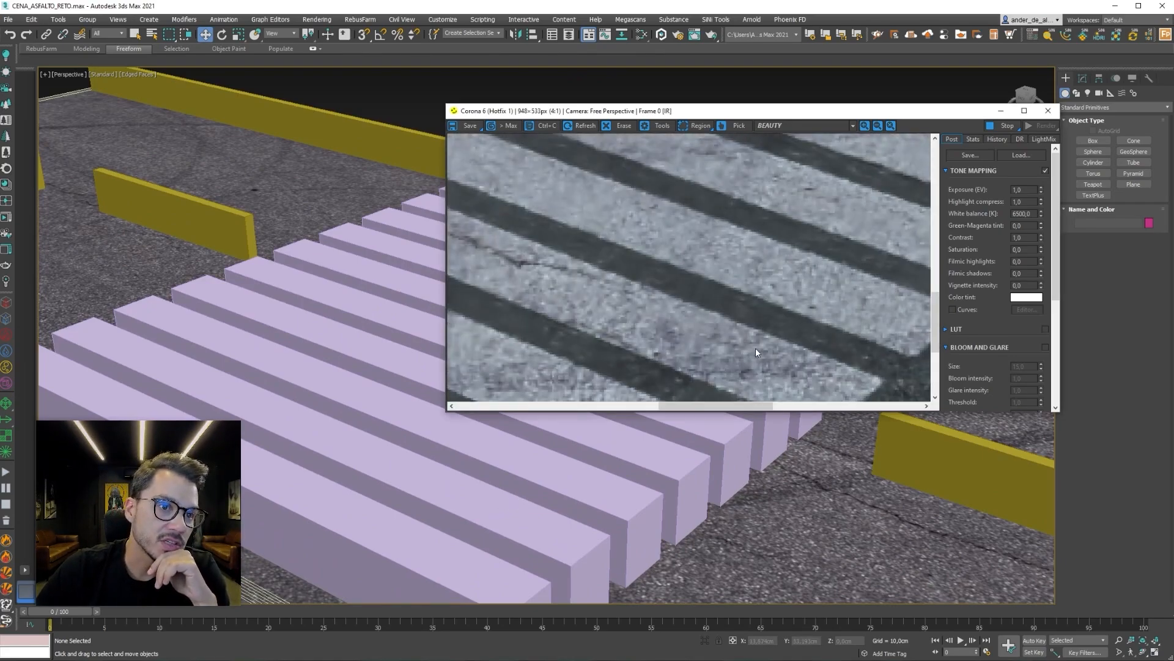
pyautogui.scroll(-2, 756, 352)
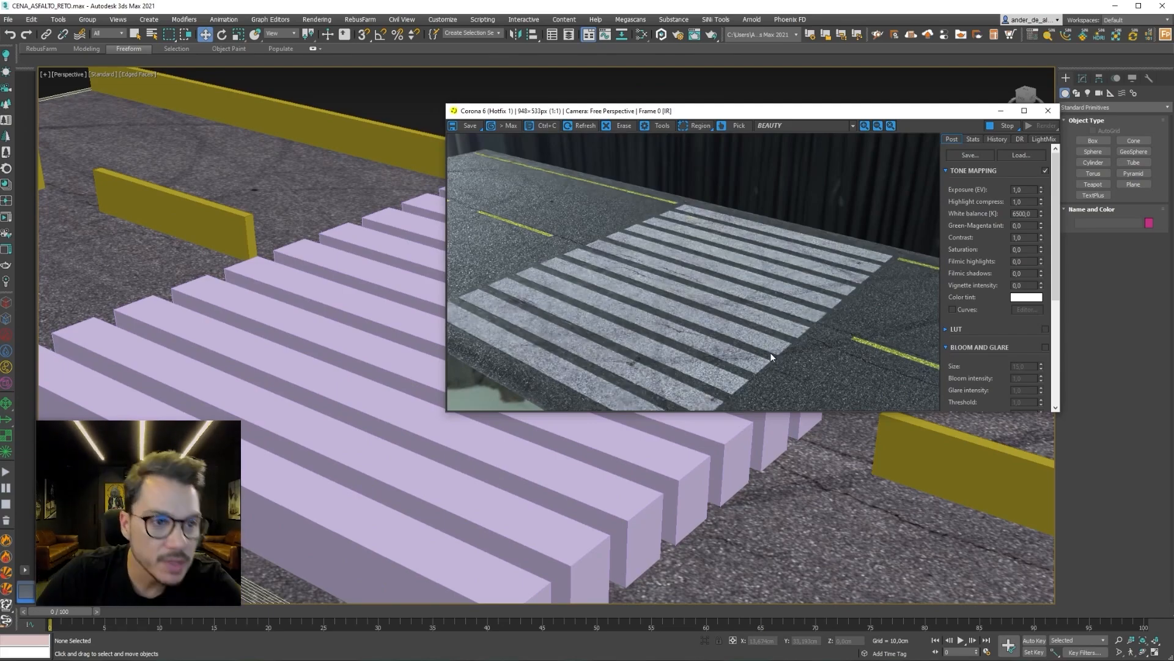
pyautogui.scroll(6, 736, 537)
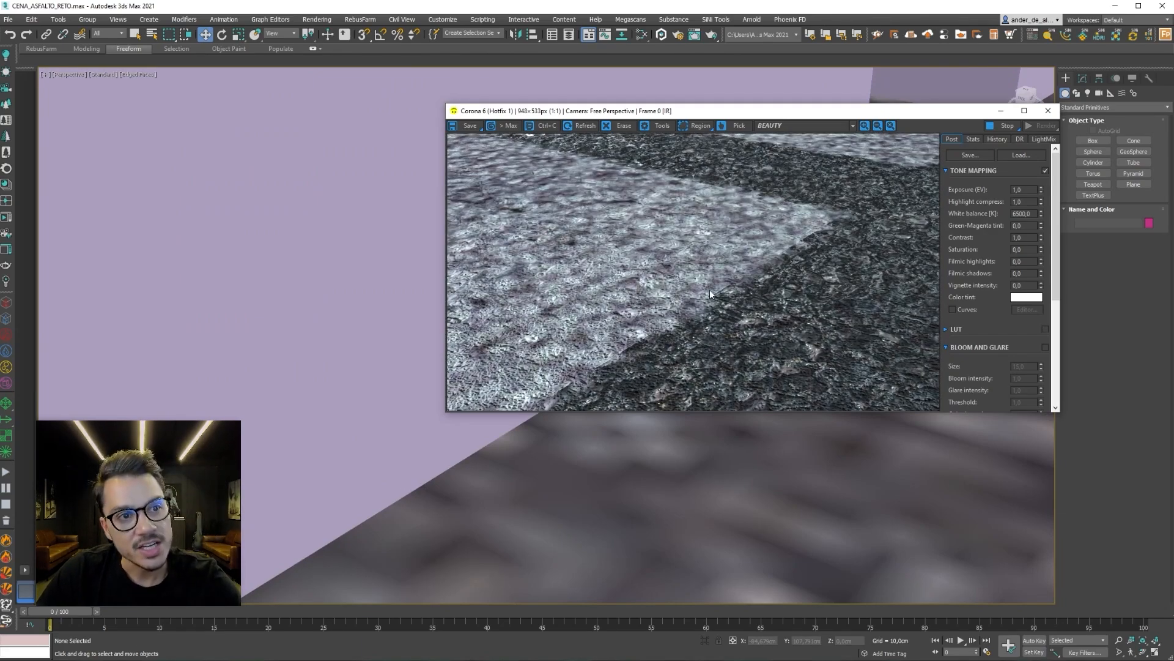
pyautogui.scroll(-6, 285, 453)
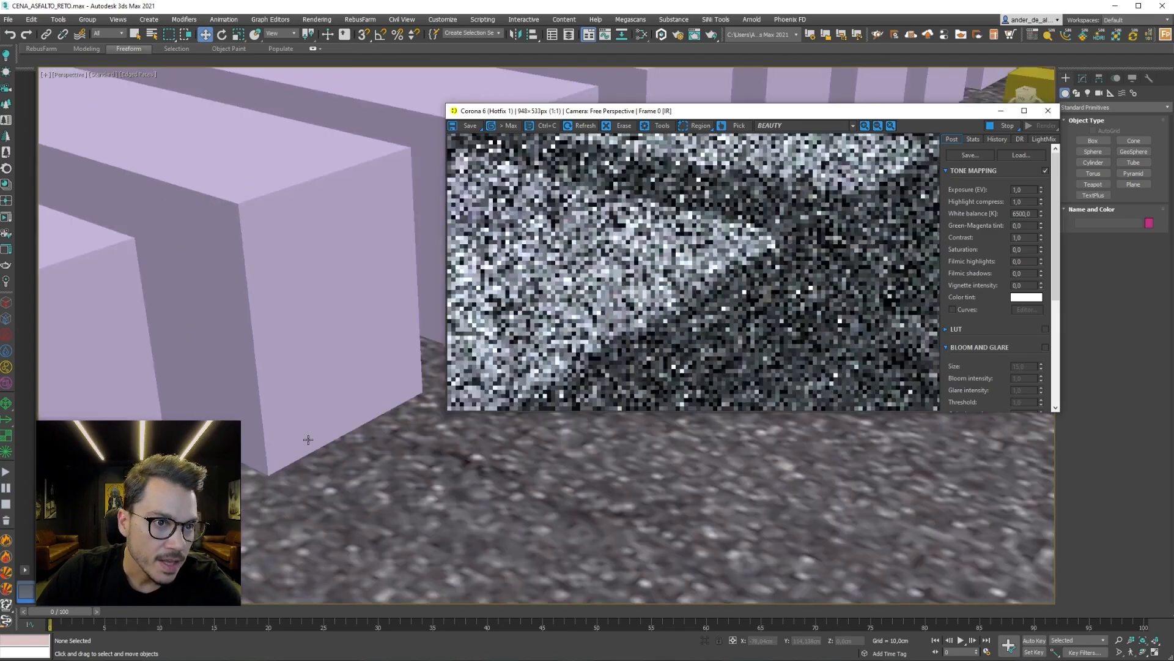
pyautogui.scroll(-2, 264, 460)
pyautogui.scroll(-2, 263, 460)
pyautogui.moveTo(263, 460); pyautogui.dragTo(356, 494, button='middle')
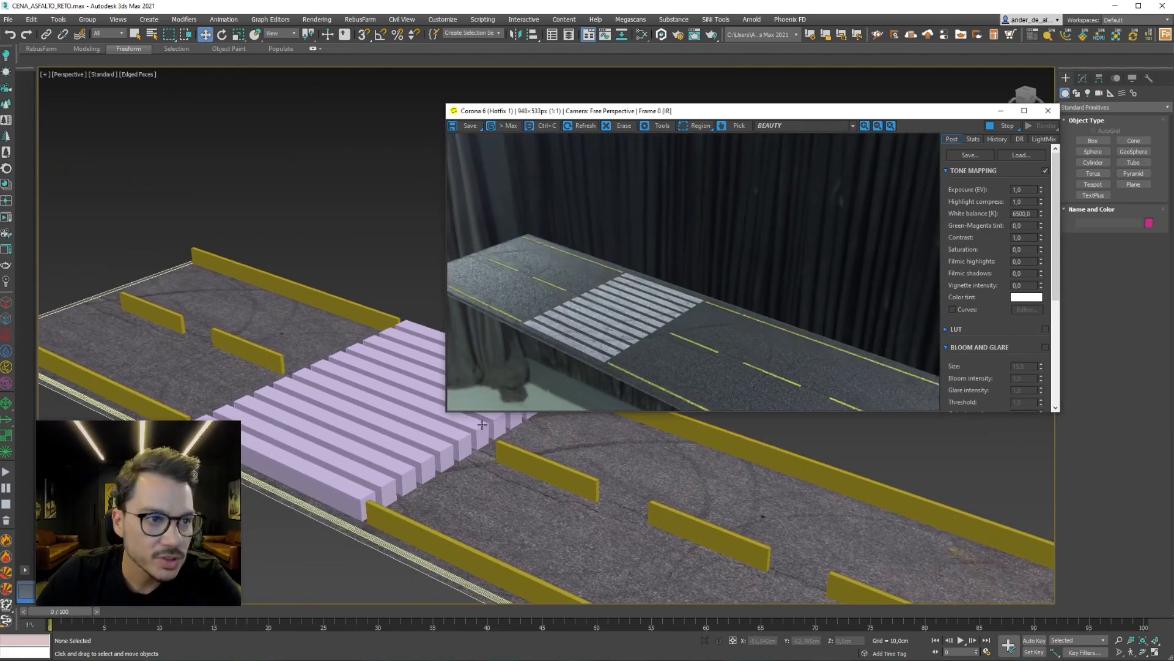
pyautogui.scroll(4, 328, 459)
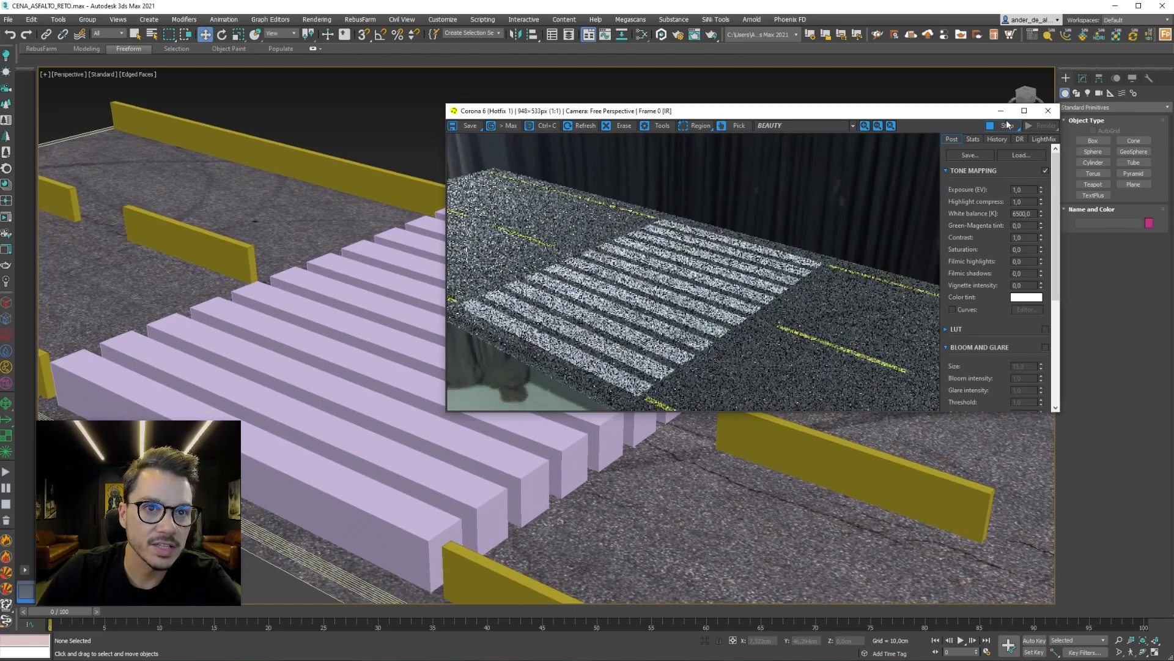
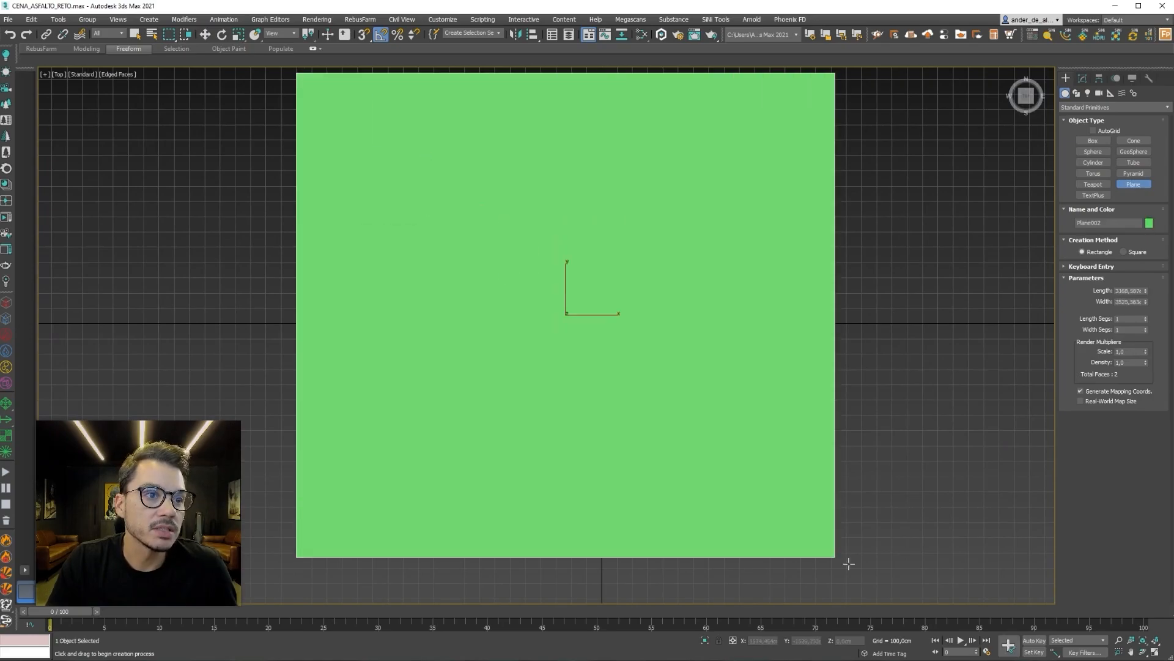
# Finish drawing the plane in wireframe Top view and set its length and width to 1800 cm.
pyautogui.press('F3')
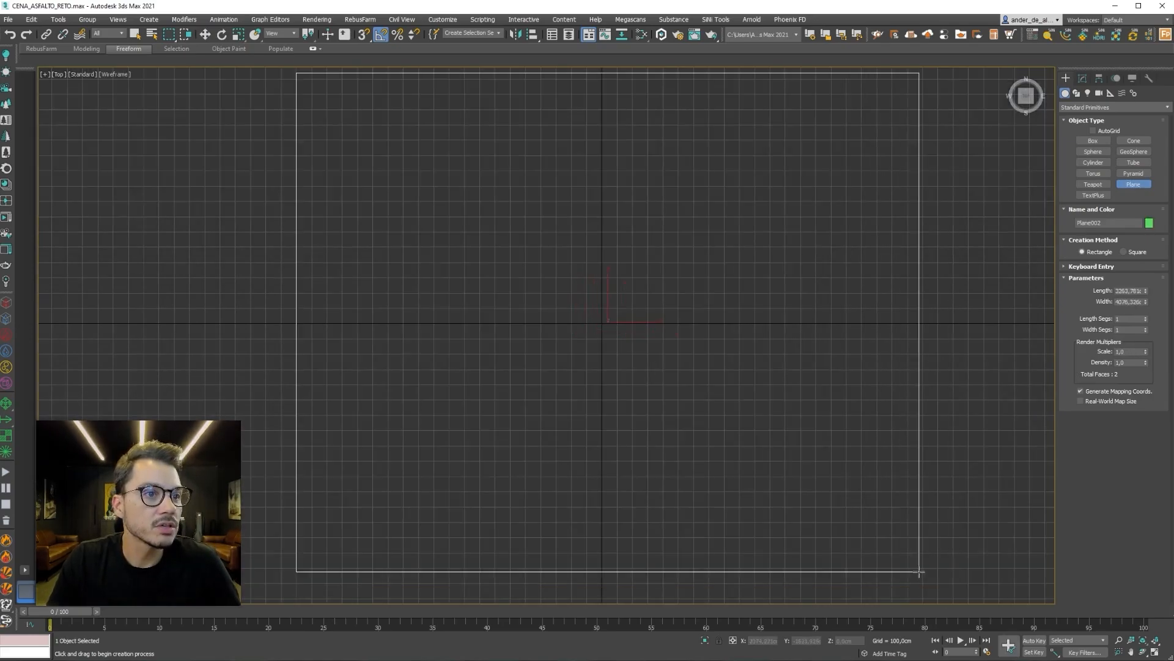
pyautogui.scroll(-2, 898, 526)
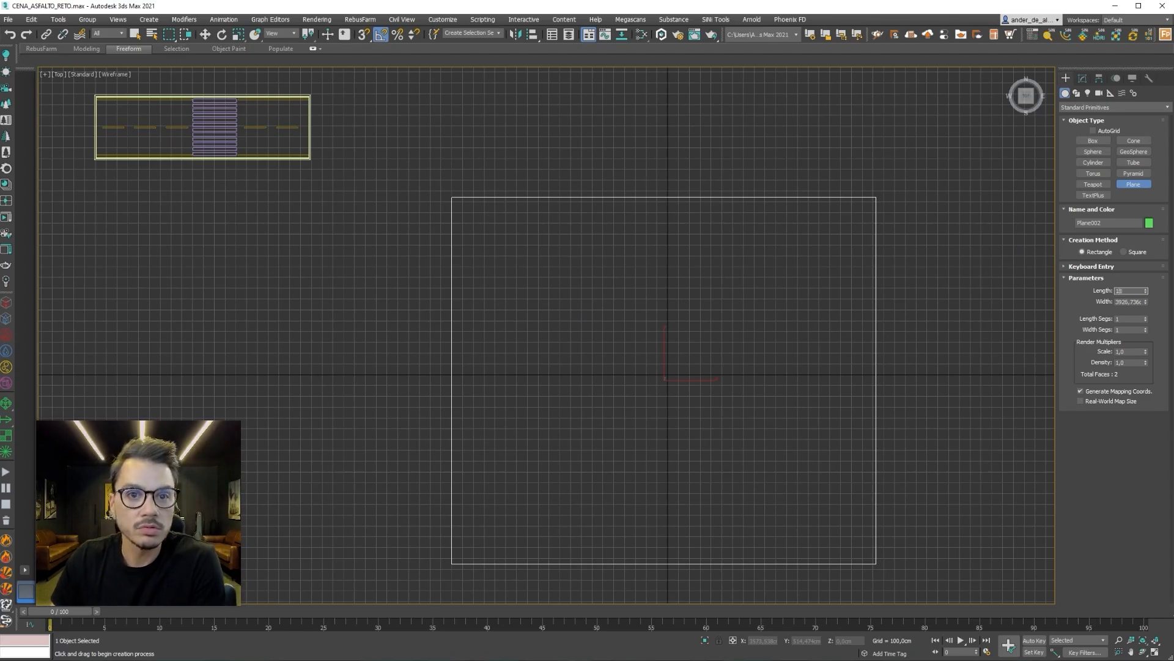
pyautogui.press('Tab')
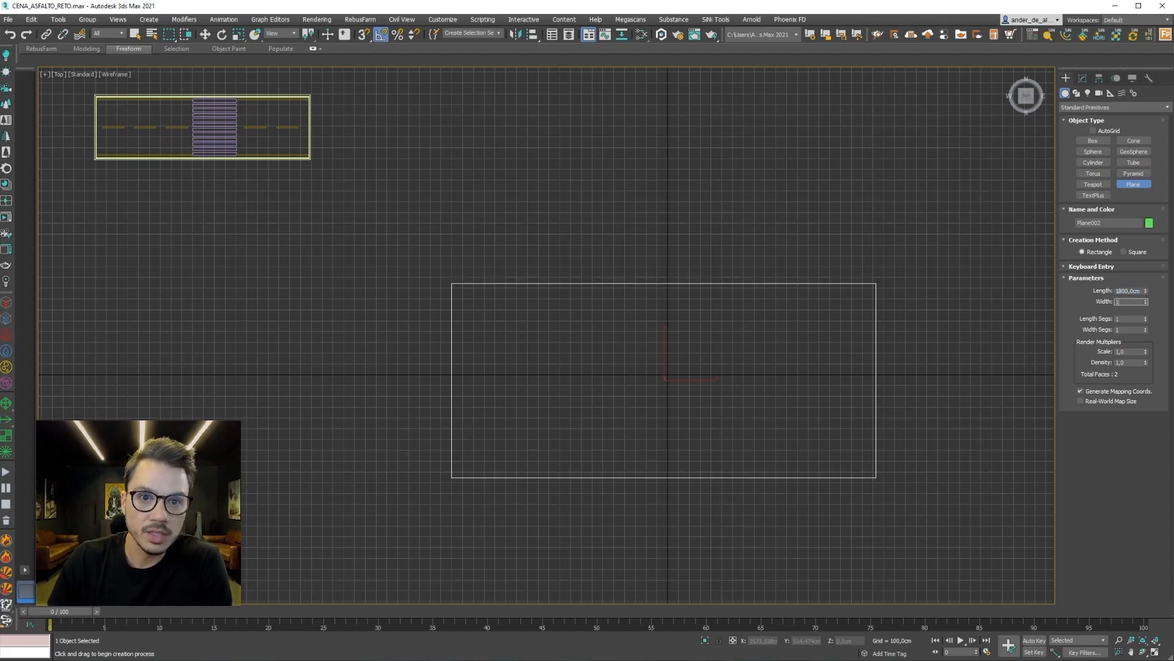
pyautogui.write('1800')
pyautogui.press('Return')
# Divide the square plane into 3 length segments and 3 width segments.
pyautogui.click(1125, 319)
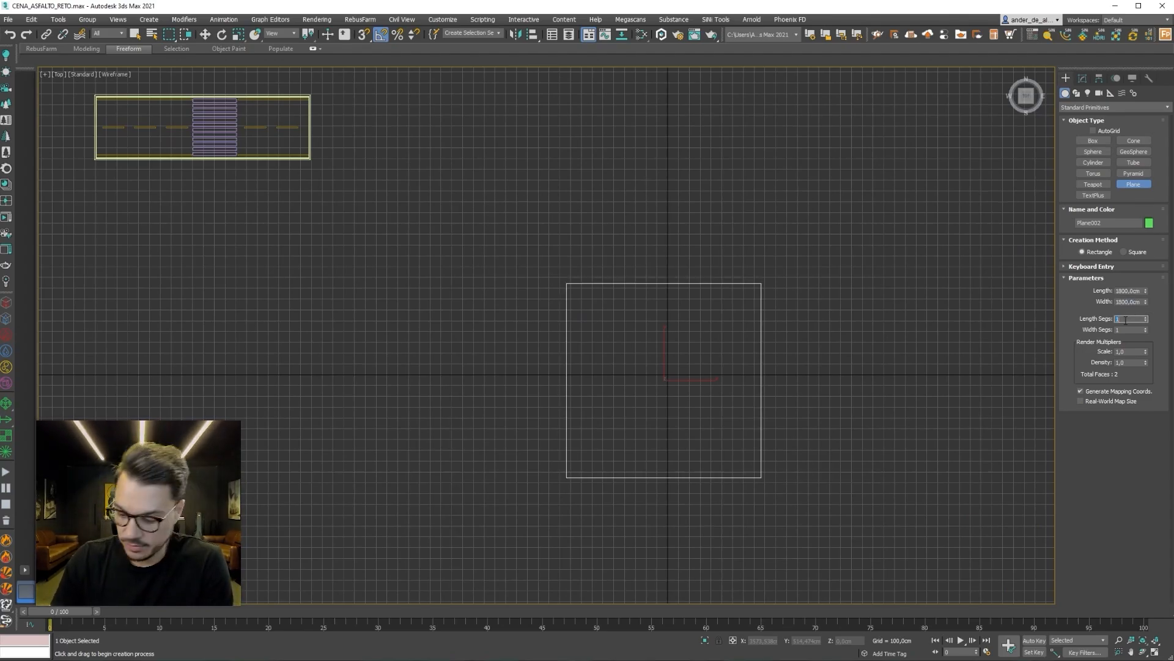
pyautogui.click(1128, 330)
pyautogui.write('3')
pyautogui.press('Tab')
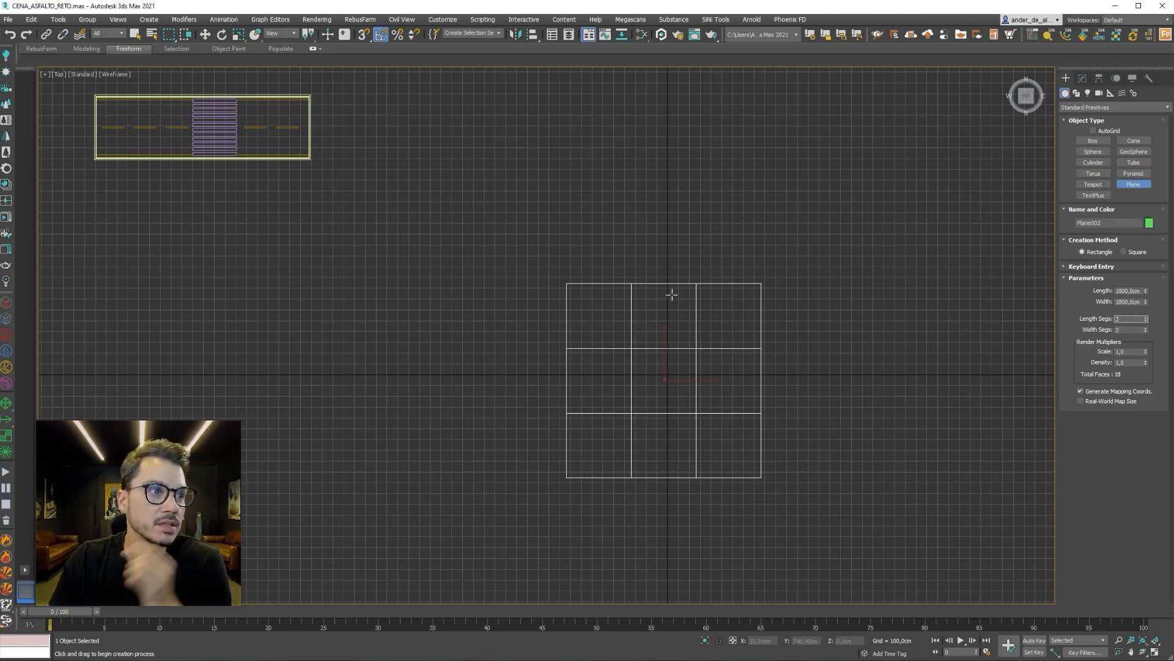
pyautogui.scroll(4, 805, 304)
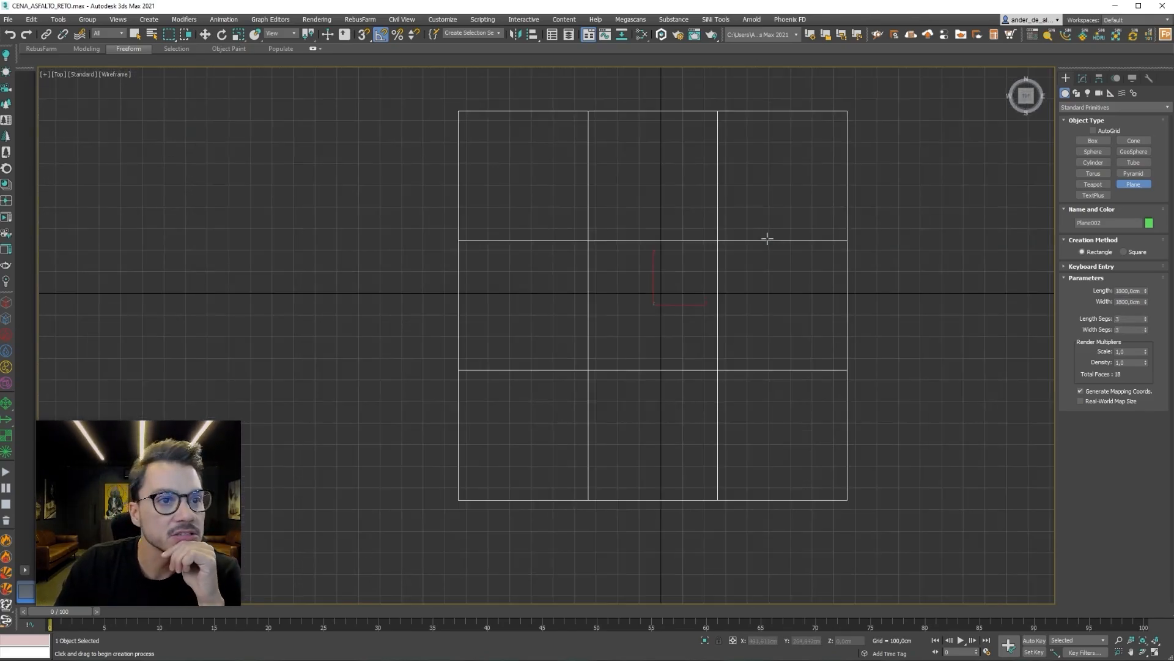
# With 3D snapping on, start a Line spline at the plane's left edge and trace the upper arm of a cross along the grid vertices.
pyautogui.click(1067, 78)
pyautogui.click(1076, 93)
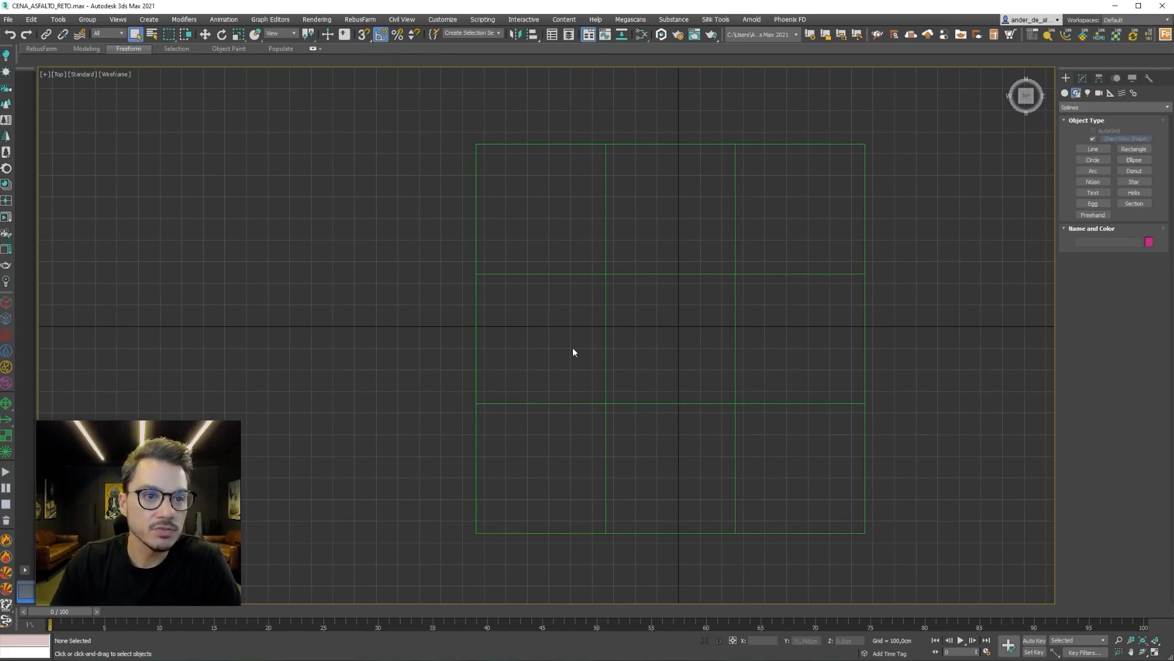
pyautogui.press('F3')
pyautogui.press('F3')
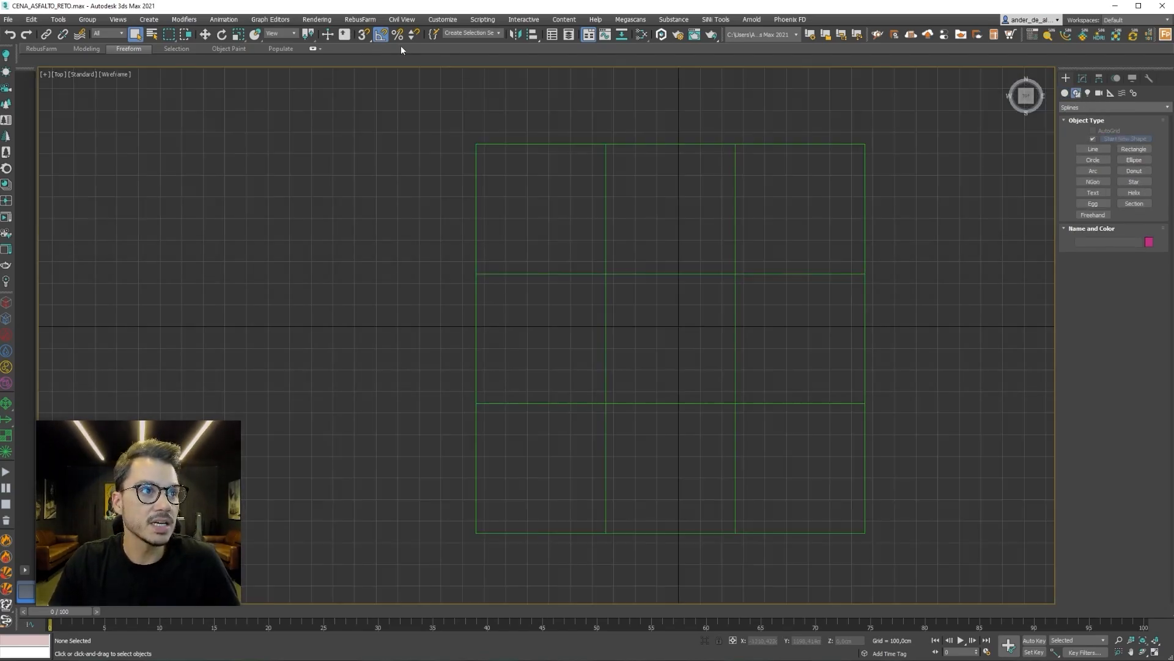
pyautogui.click(364, 35)
pyautogui.click(1093, 148)
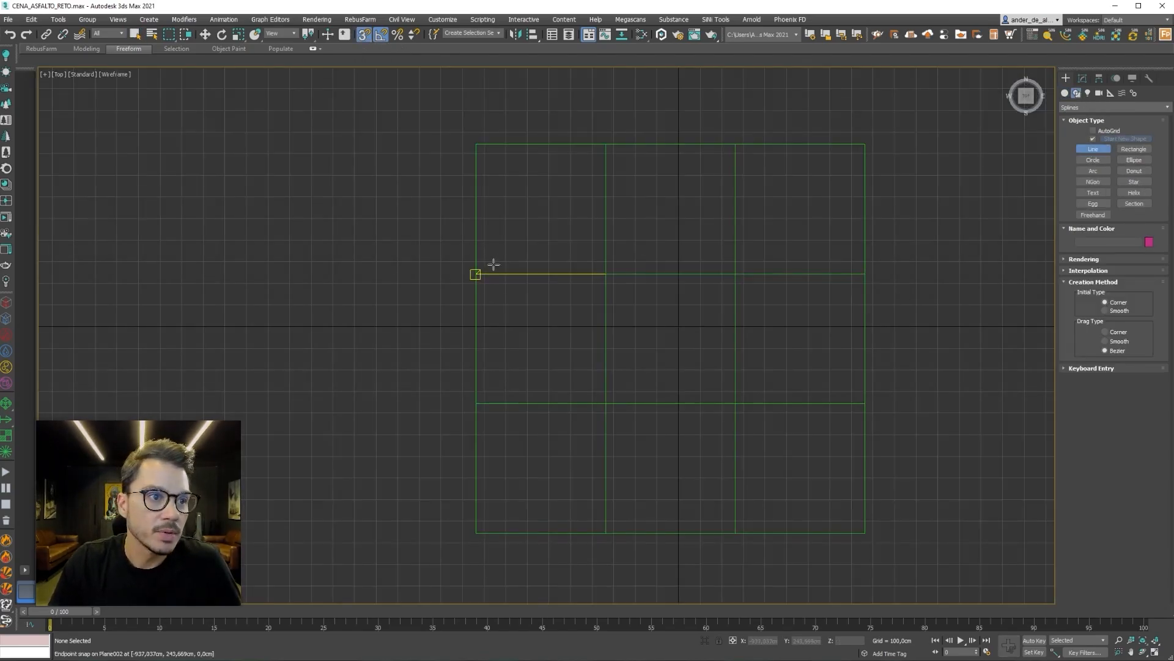
pyautogui.click(476, 274)
pyautogui.click(605, 274)
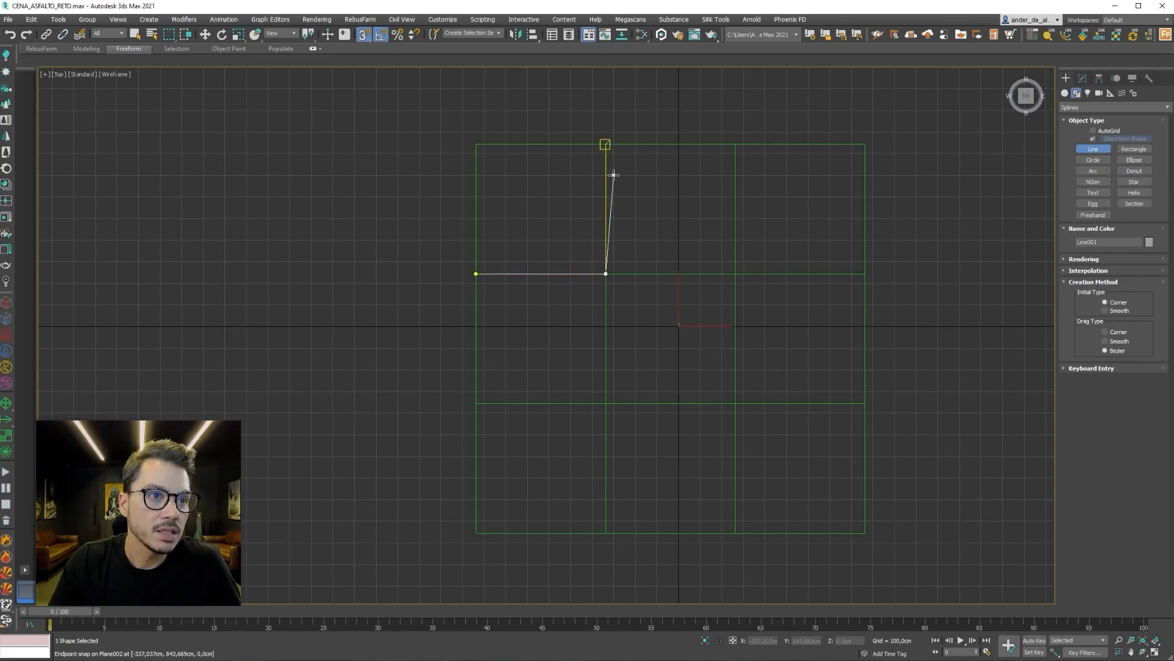
pyautogui.click(606, 144)
pyautogui.click(736, 144)
pyautogui.click(735, 274)
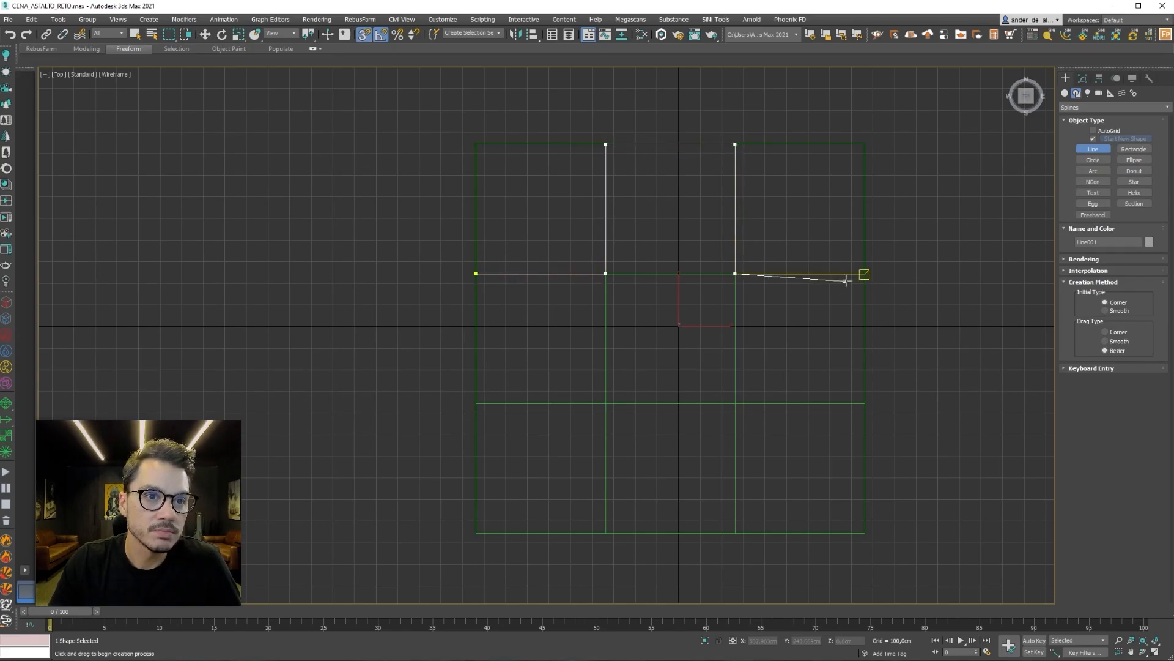
# Continue the spline around the cross's right, lower and left arms, then close it at the starting vertex.
pyautogui.click(865, 274)
pyautogui.click(865, 404)
pyautogui.click(735, 403)
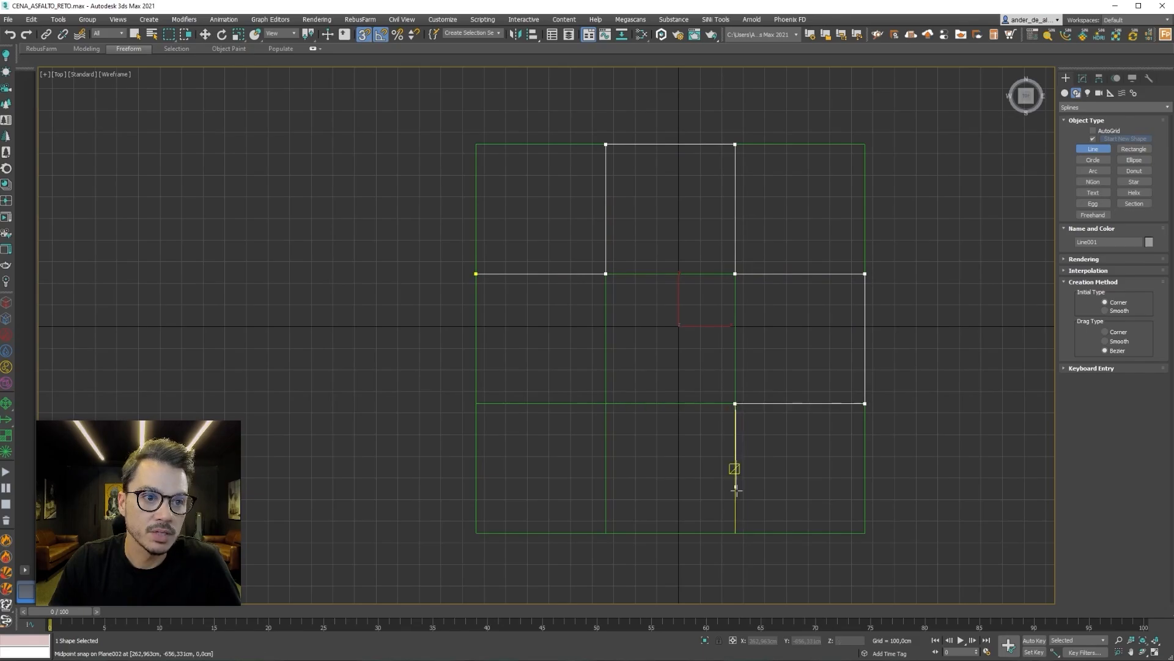
pyautogui.click(735, 533)
pyautogui.click(606, 533)
pyautogui.rightClick(607, 419)
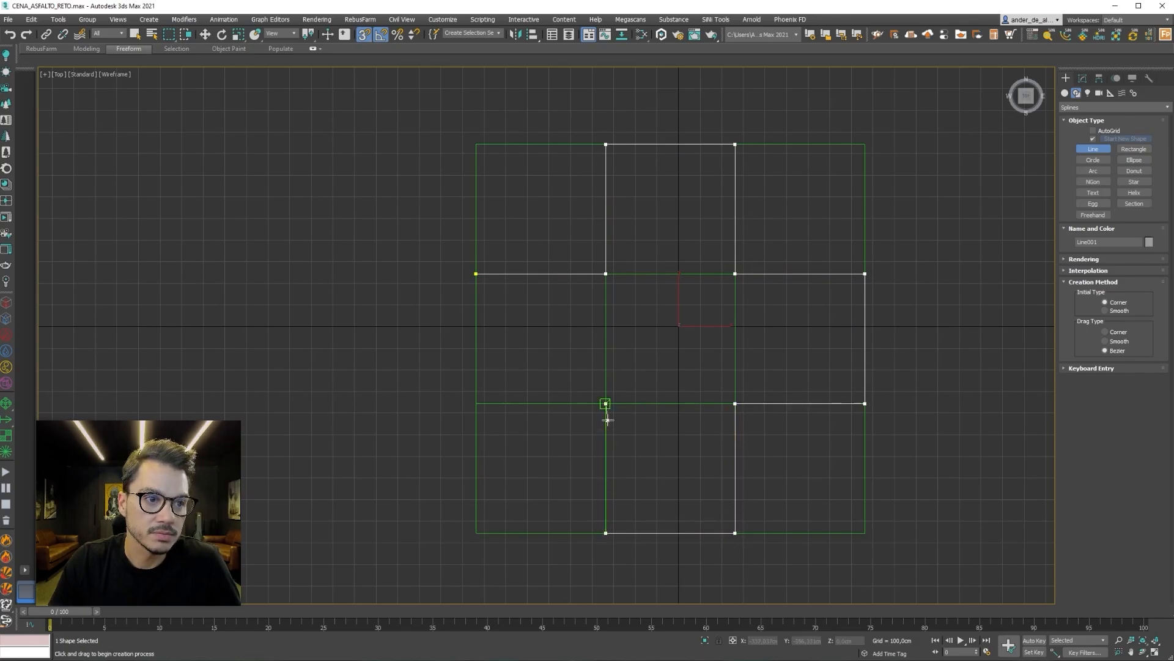
pyautogui.click(606, 405)
pyautogui.click(476, 404)
pyautogui.moveTo(477, 274); pyautogui.dragTo(490, 280)
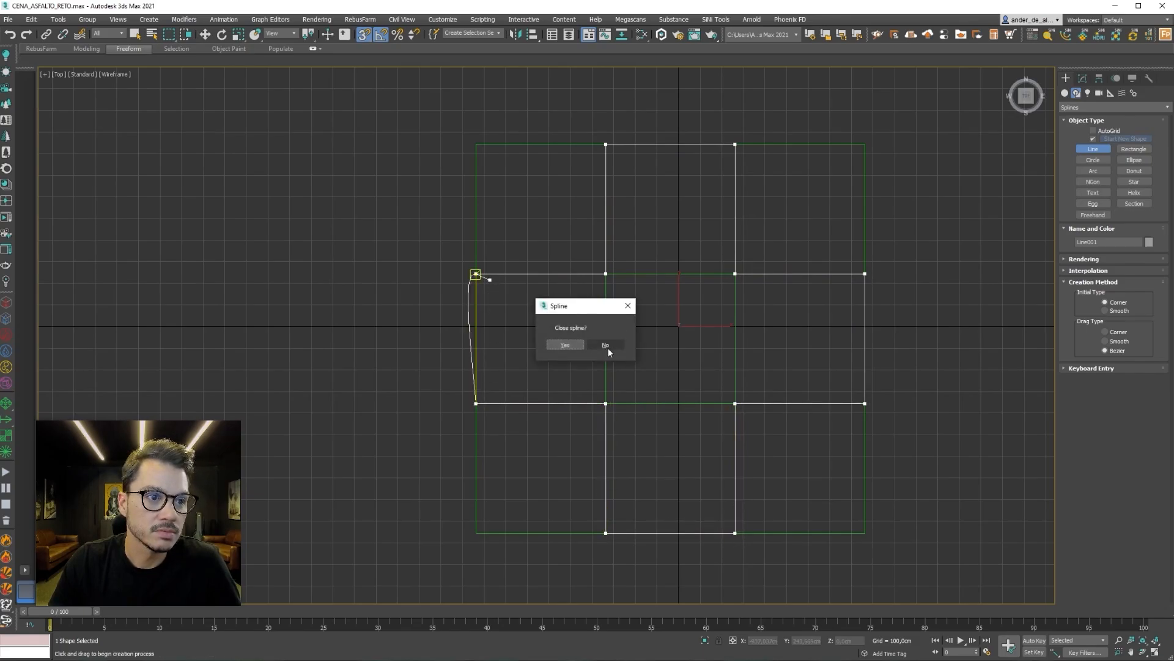
pyautogui.click(564, 345)
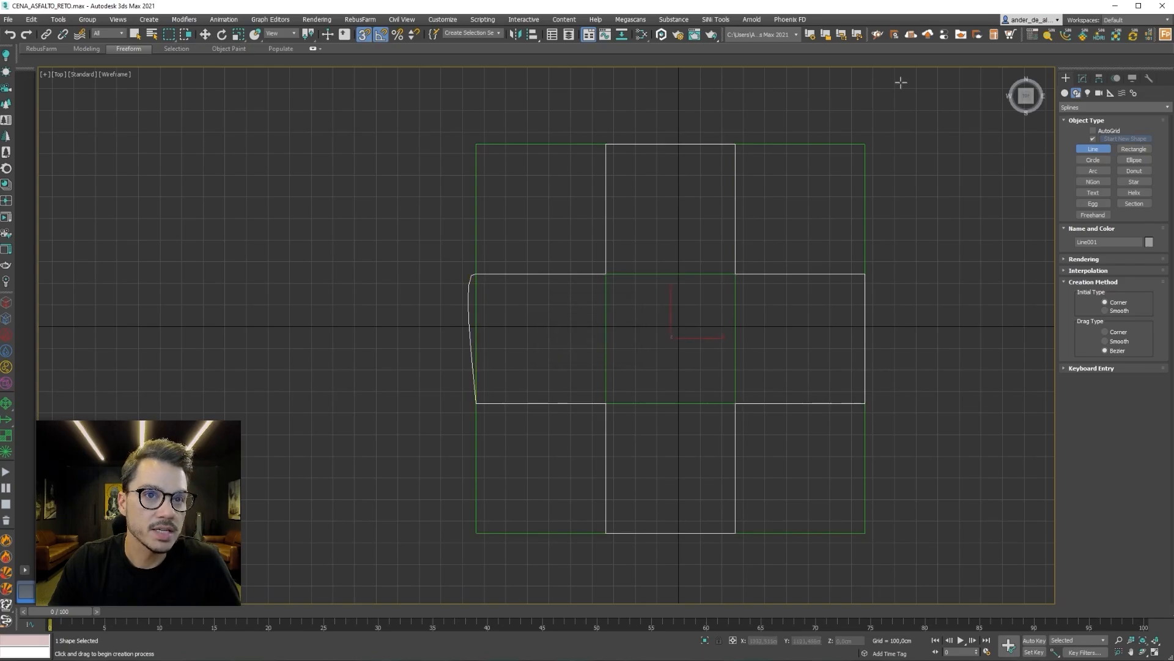
pyautogui.click(135, 34)
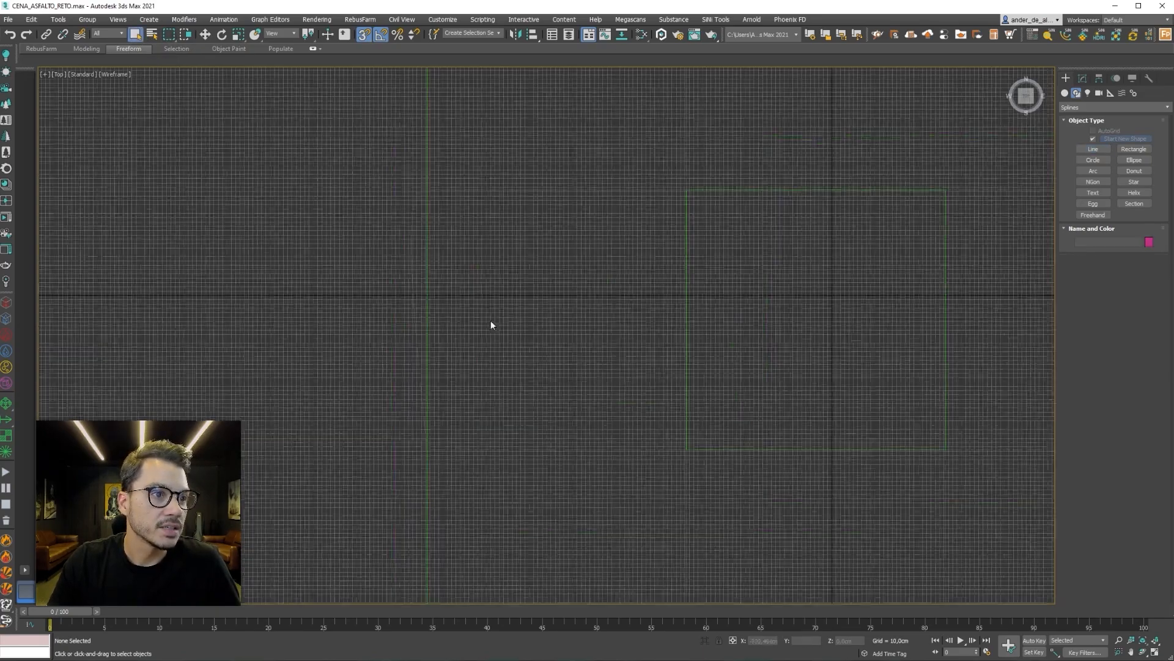
# Convert the curved vertex at the upper end of the cross's left arm to a Corner vertex.
pyautogui.scroll(2, 491, 325)
pyautogui.press('g')
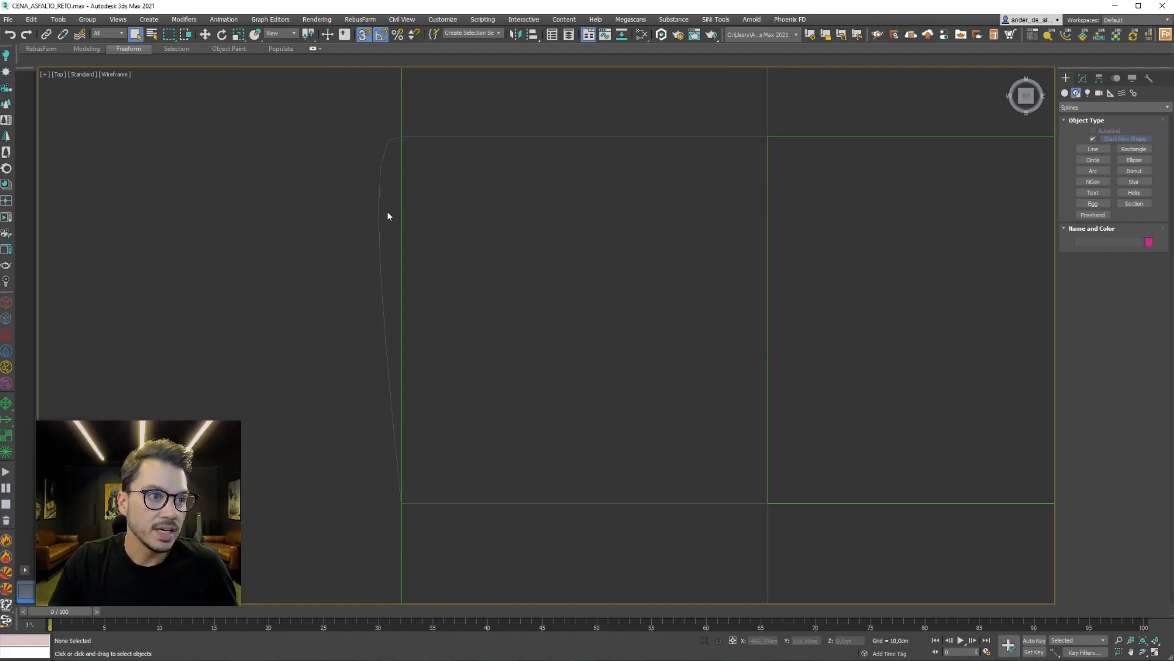
pyautogui.click(422, 137)
pyautogui.click(1083, 79)
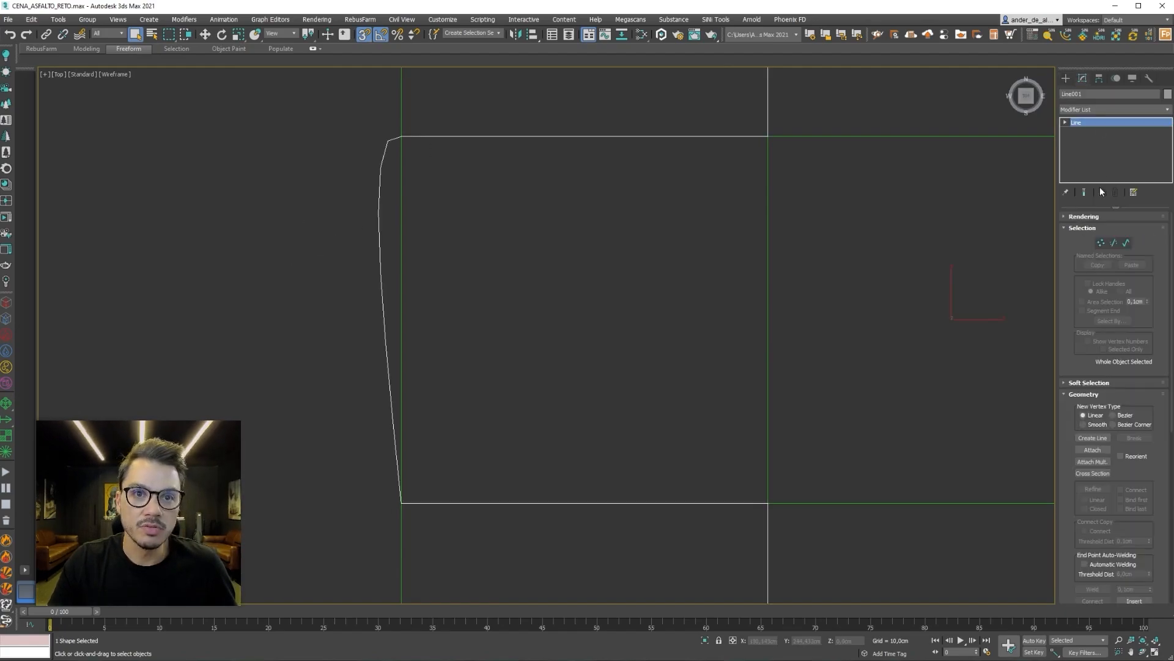
pyautogui.click(1101, 242)
pyautogui.click(401, 137)
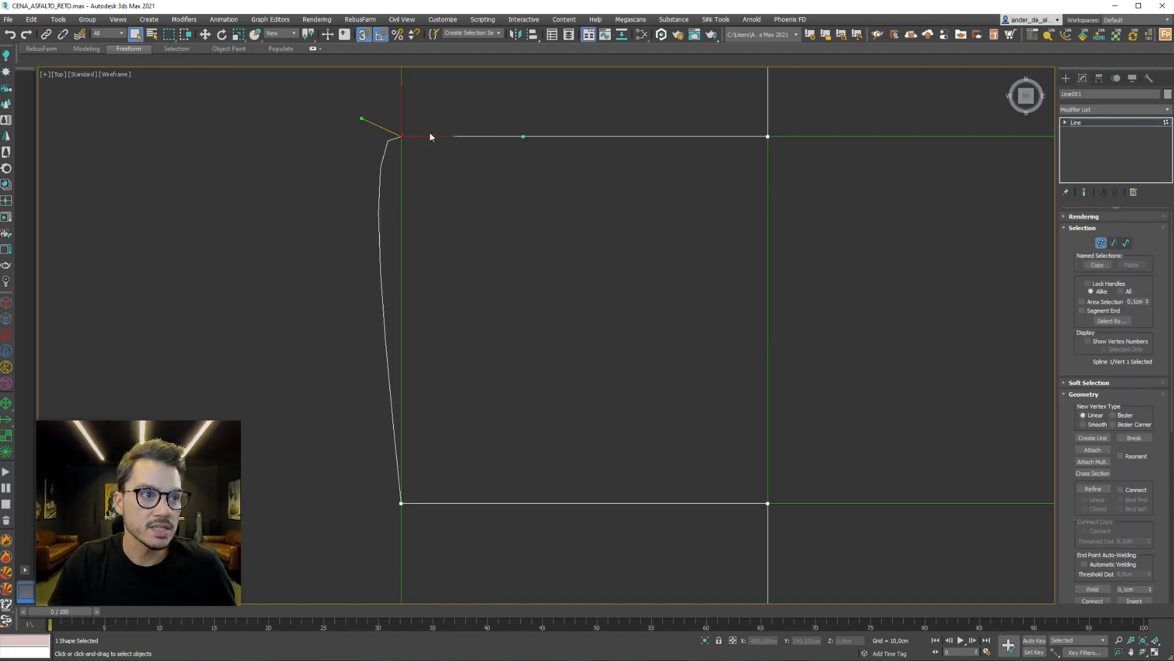
pyautogui.rightClick(395, 137)
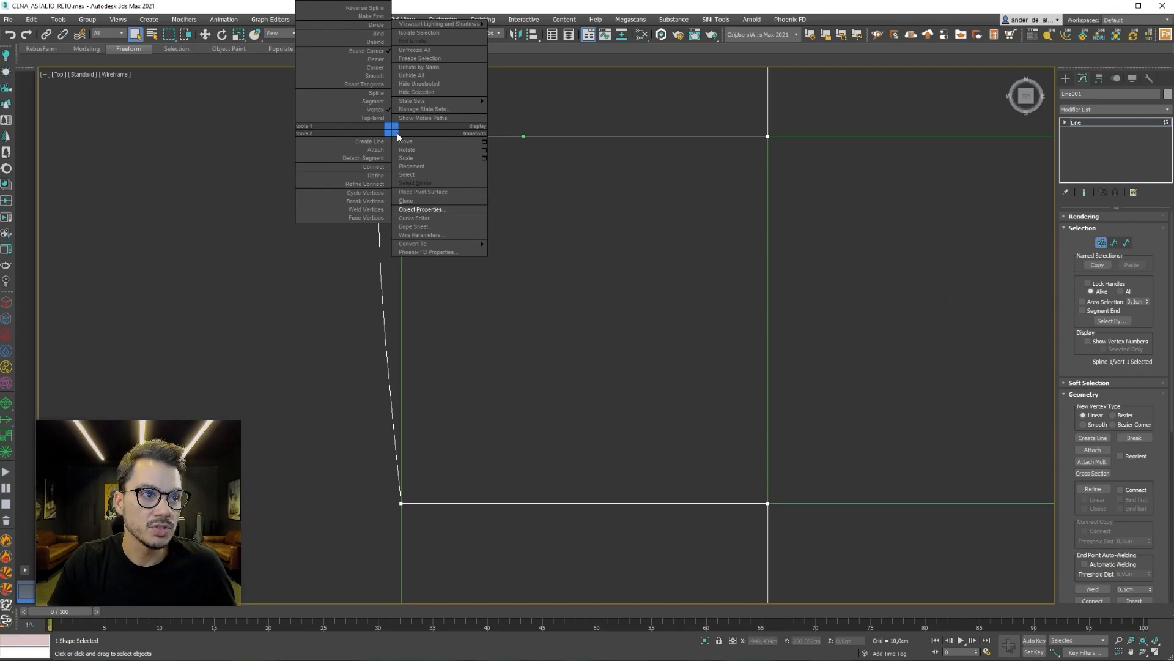
pyautogui.click(373, 69)
pyautogui.moveTo(611, 215); pyautogui.dragTo(473, 264, button='middle')
pyautogui.scroll(-4, 473, 265)
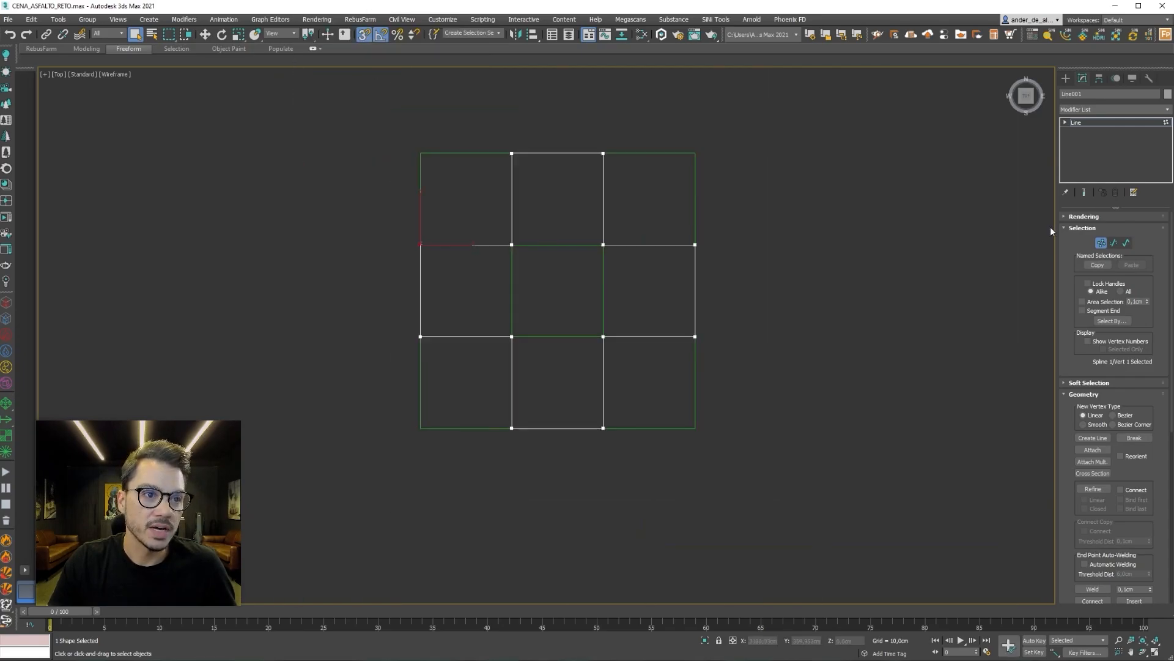
pyautogui.click(1108, 242)
# Delete the segmented guide plane and switch the Top view back to shaded display.
pyautogui.moveTo(753, 141); pyautogui.dragTo(661, 189)
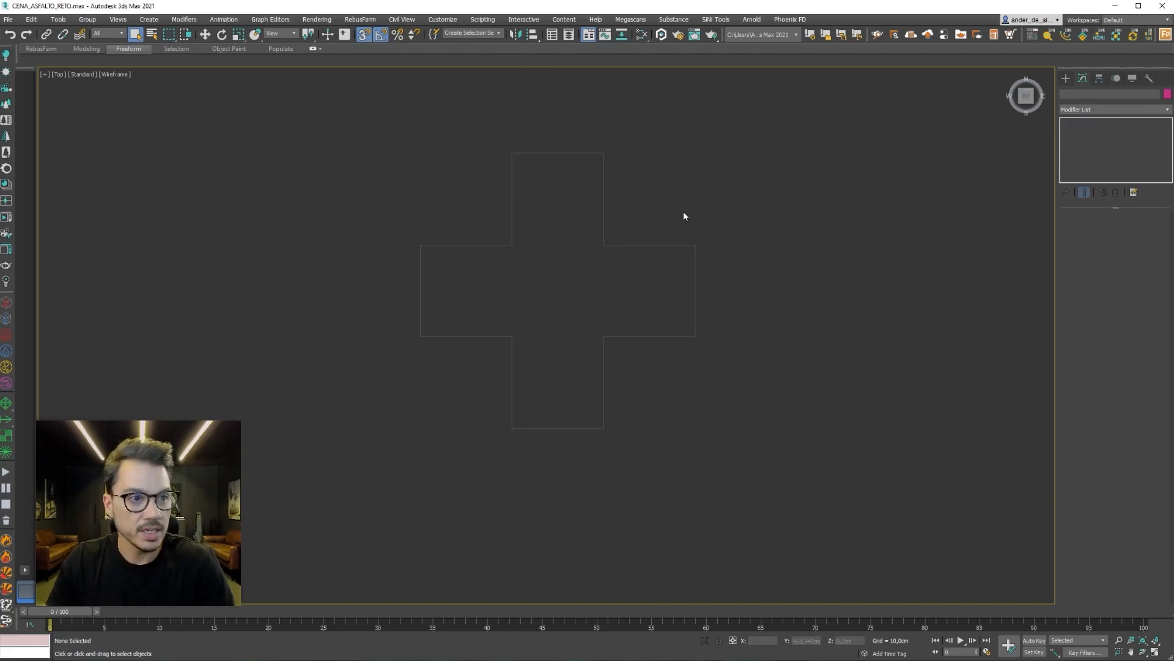
pyautogui.press('F3')
pyautogui.moveTo(685, 209); pyautogui.dragTo(843, 284, button='middle')
# Center the cross spline on the world origin by setting its X and Y position to 0.
pyautogui.moveTo(827, 275); pyautogui.dragTo(742, 336)
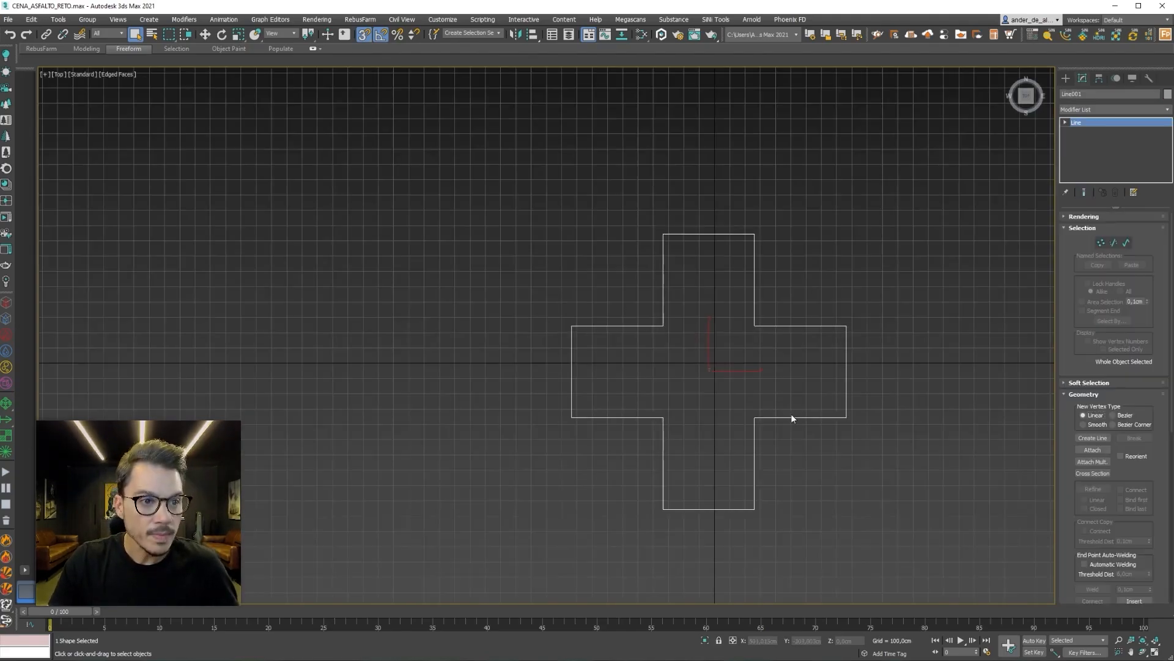
pyautogui.press('w')
pyautogui.doubleClick(808, 641)
pyautogui.write('0')
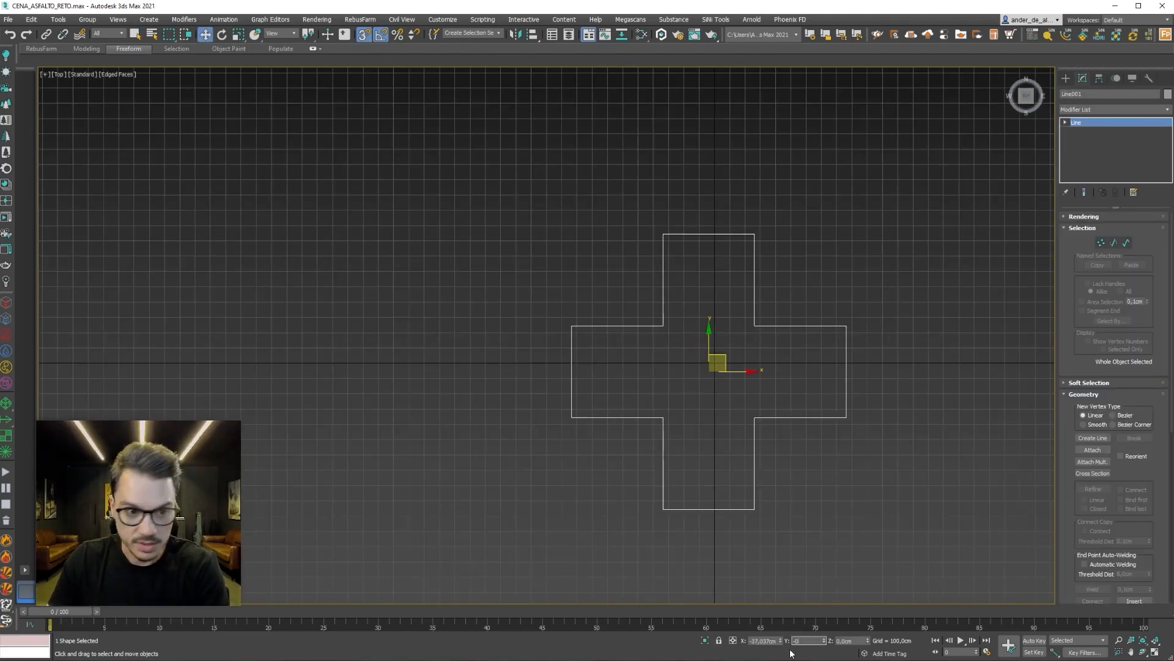
pyautogui.doubleClick(766, 641)
pyautogui.write('0')
pyautogui.press('Return')
pyautogui.click(874, 317)
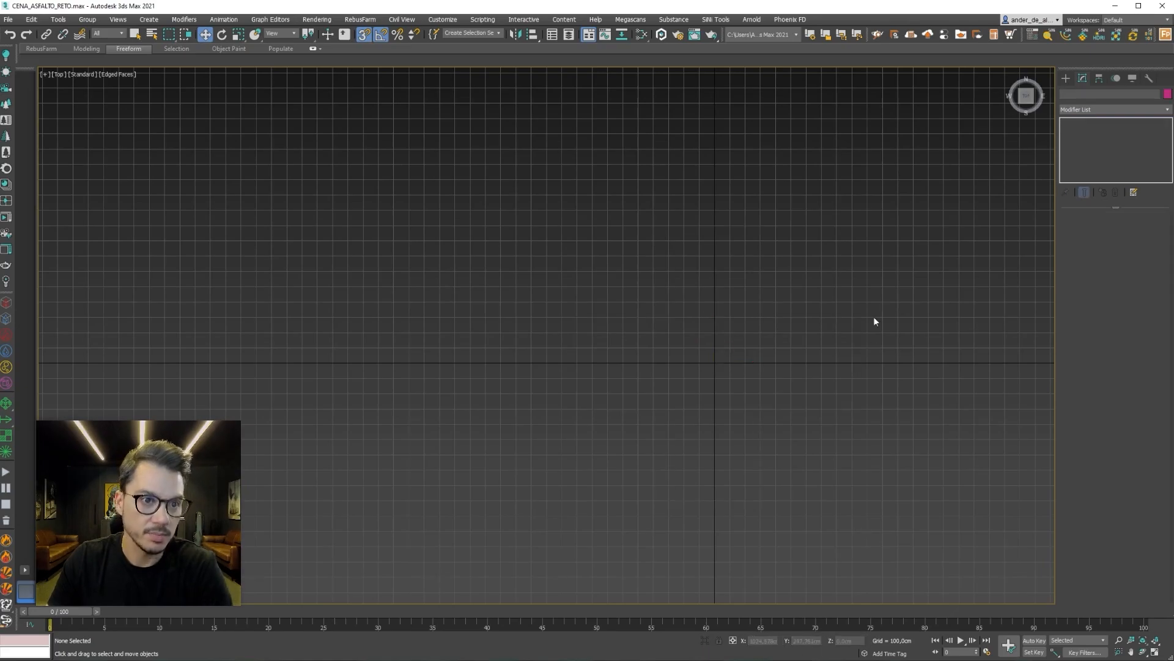
# Extend the cross's upper arm by offsetting its two end vertices 600 cm along positive Y.
pyautogui.moveTo(874, 317); pyautogui.dragTo(781, 365)
pyautogui.click(1101, 243)
pyautogui.moveTo(827, 171); pyautogui.dragTo(663, 238)
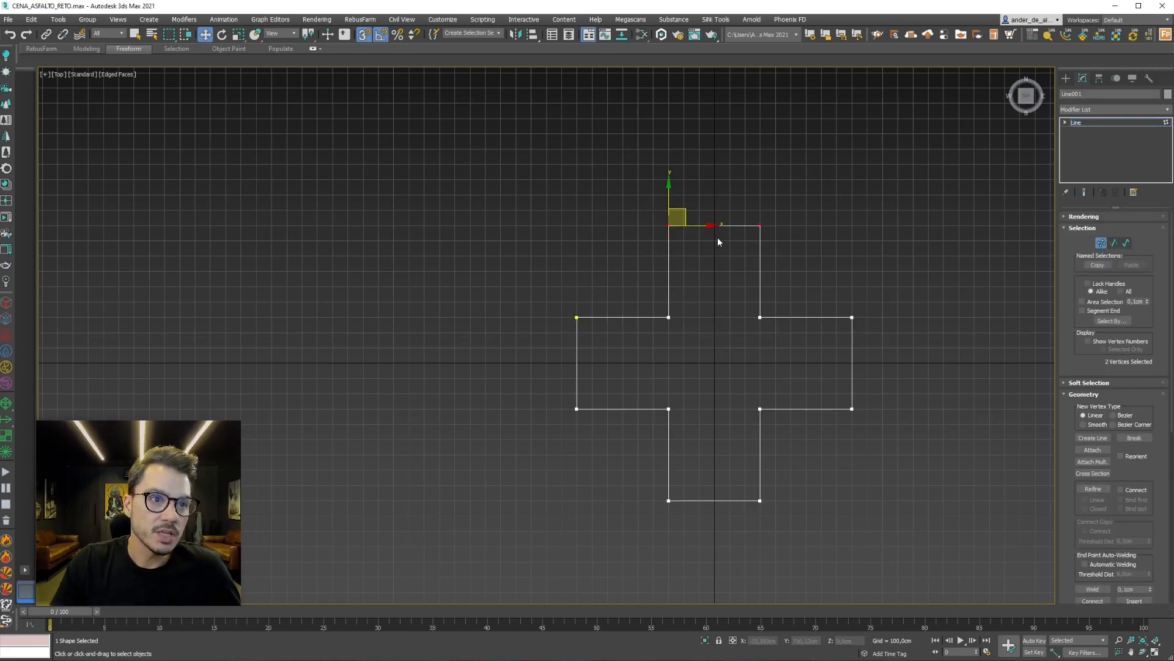
pyautogui.click(733, 641)
pyautogui.click(820, 641)
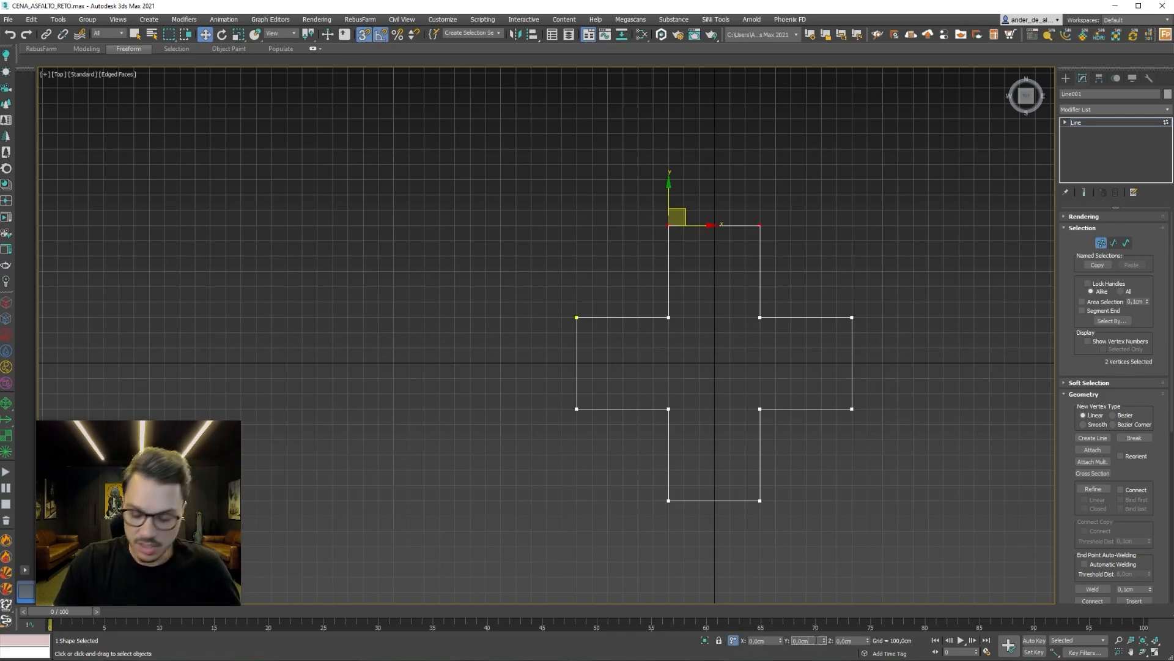
pyautogui.press('Return')
# Extend the cross's lower arm by offsetting its two end vertices -600 cm in Y.
pyautogui.moveTo(840, 502); pyautogui.dragTo(590, 617)
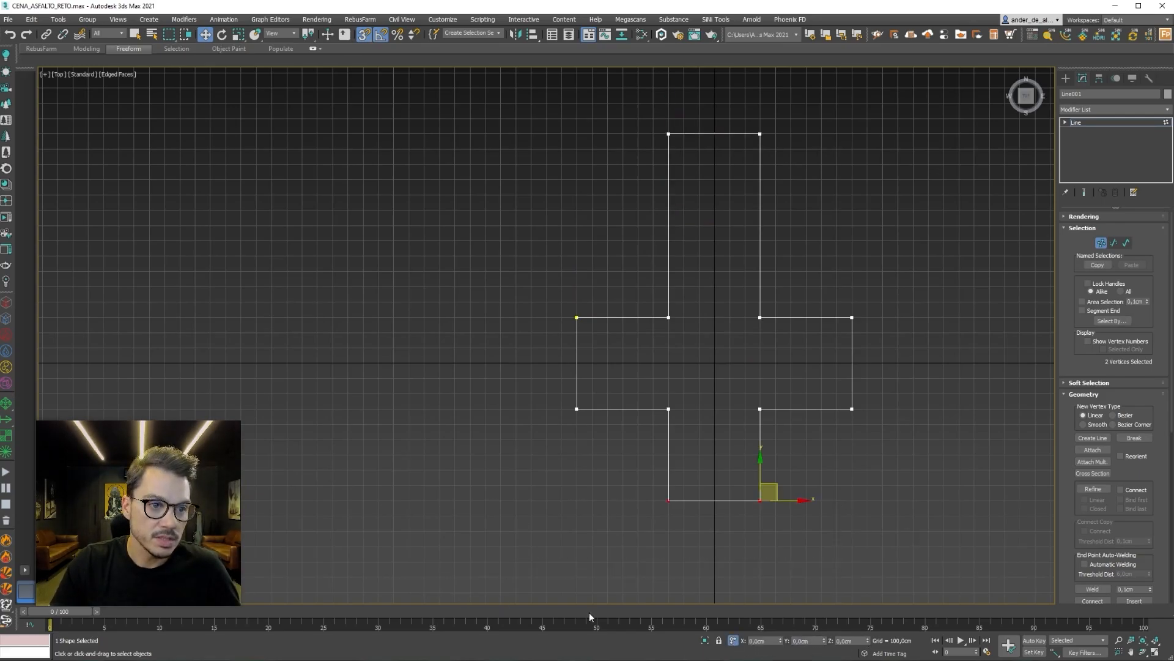
pyautogui.click(814, 641)
pyautogui.write('-')
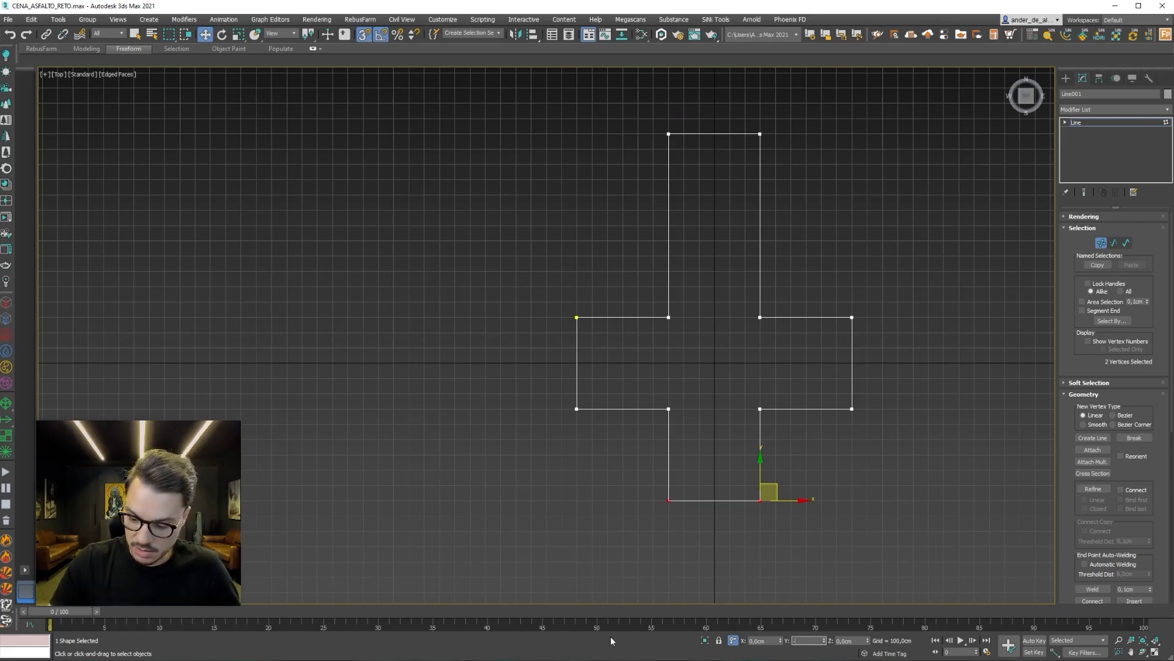
pyautogui.write('600')
pyautogui.press('Return')
# Extend the cross's left arm by offsetting its two end vertices -600 cm in X.
pyautogui.moveTo(639, 288); pyautogui.dragTo(519, 425)
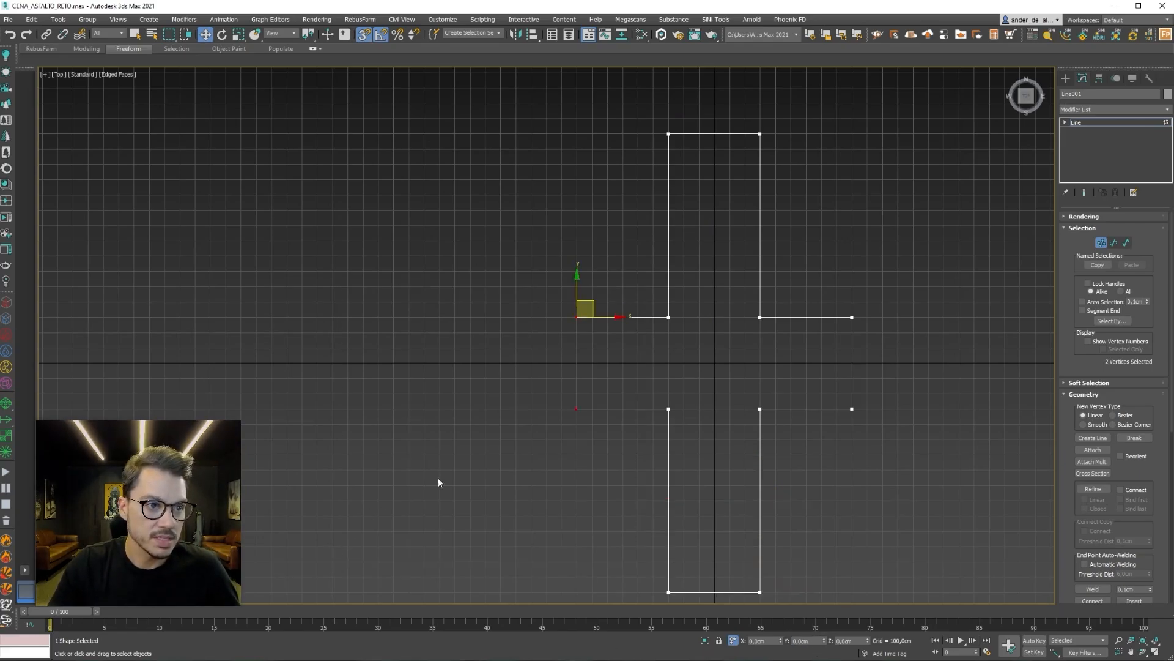
pyautogui.click(761, 640)
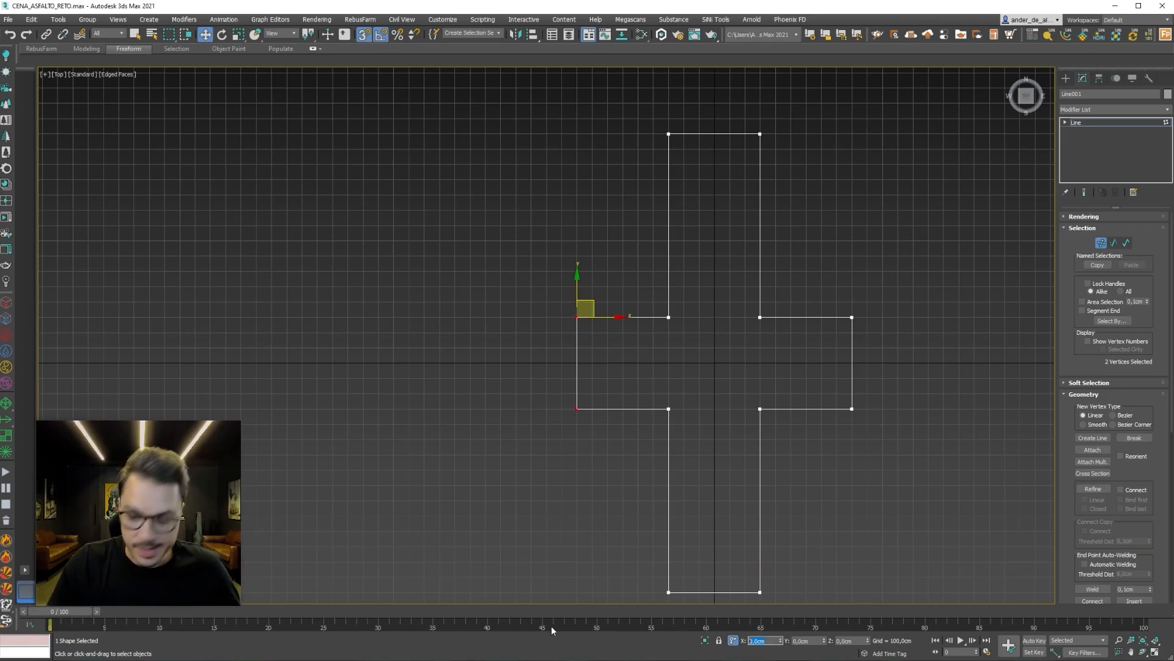
pyautogui.write('-600')
pyautogui.press('Return')
# Extend the cross's right arm by offsetting its two end vertices 600 cm in X, and leave vertex editing.
pyautogui.moveTo(934, 219); pyautogui.dragTo(840, 511)
pyautogui.click(762, 641)
pyautogui.write('600')
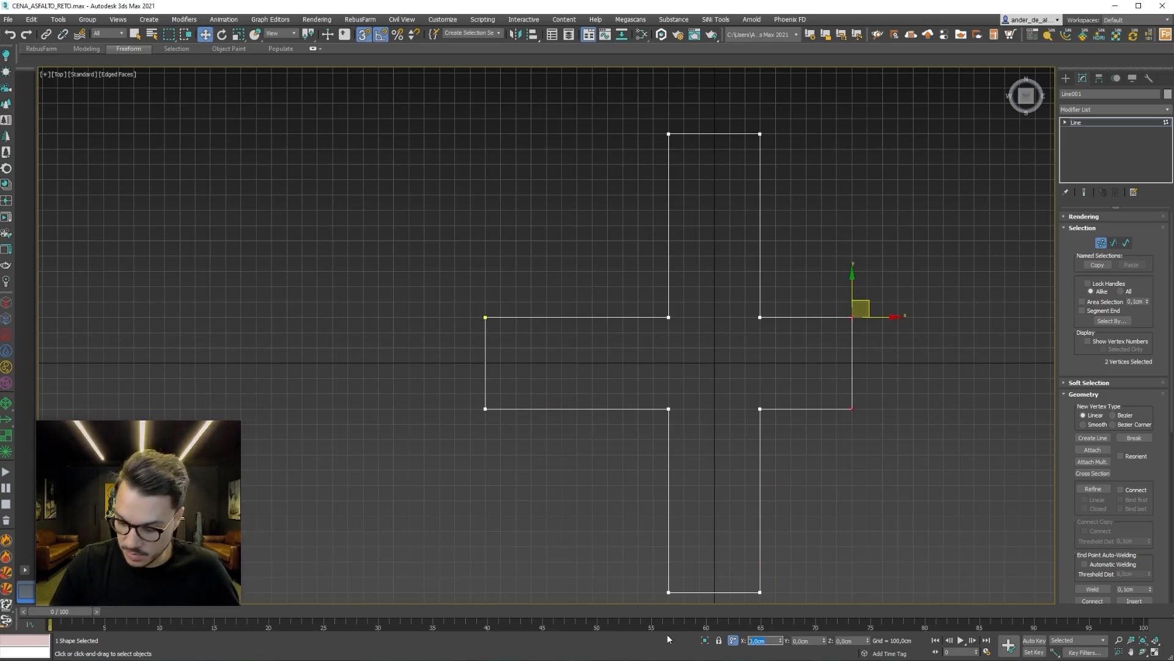
pyautogui.press('Return')
pyautogui.click(1101, 242)
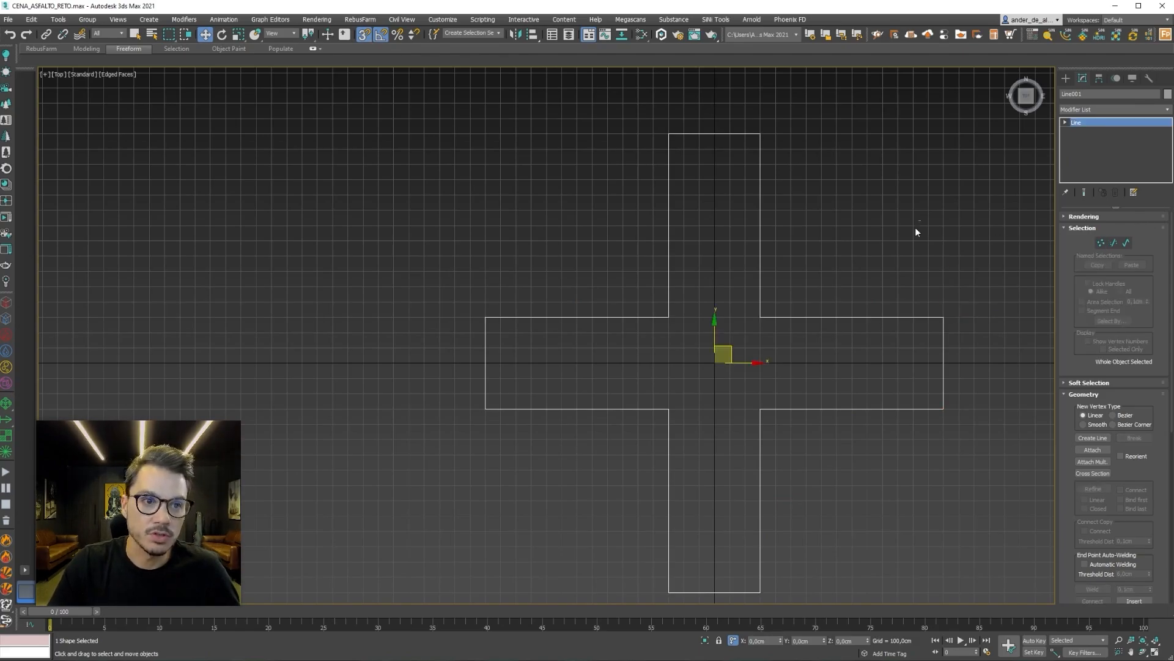
pyautogui.moveTo(834, 306); pyautogui.dragTo(758, 370)
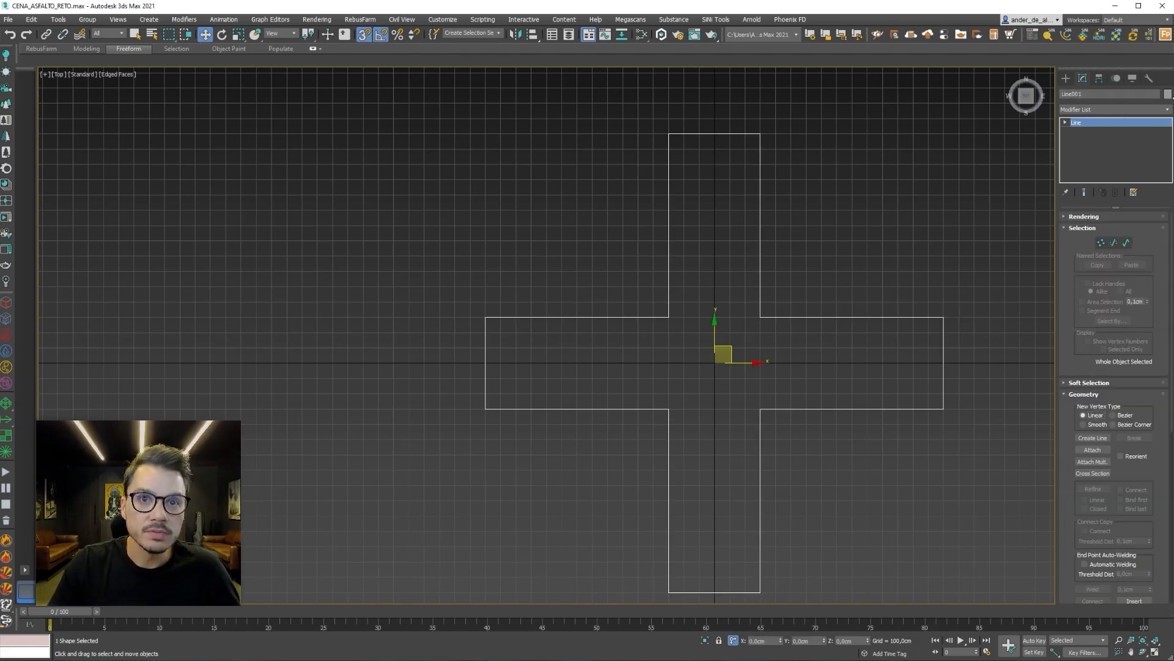
pyautogui.press('Delete')
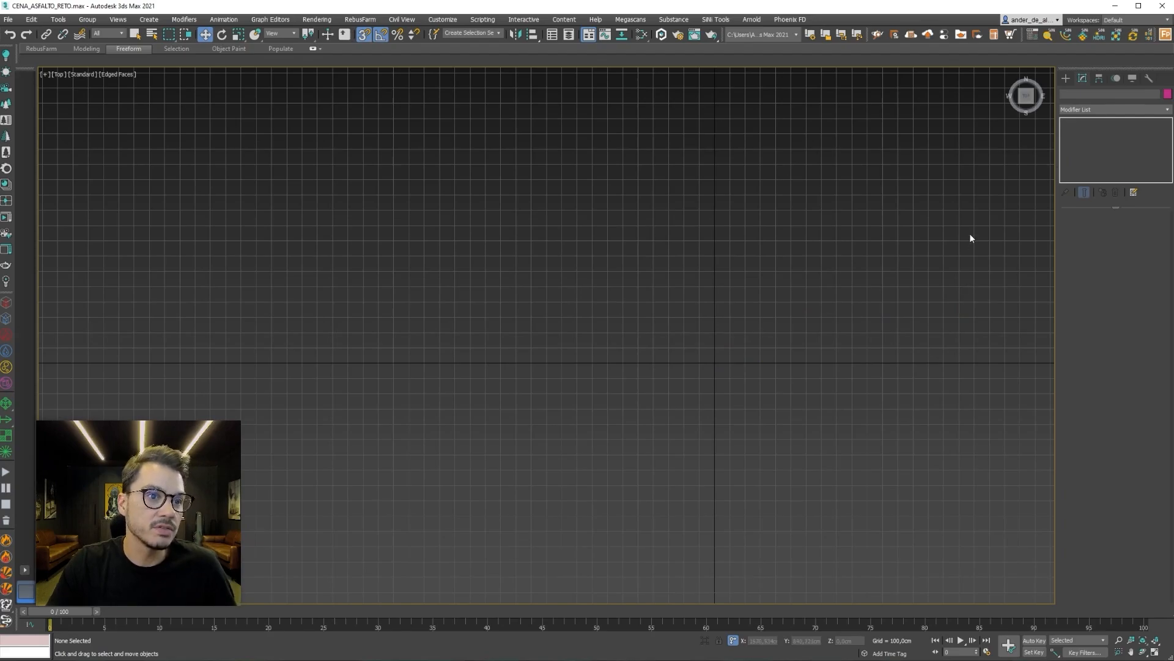
pyautogui.hotkey('ctrl', 'z')
# Change the cross spline's object color to dark blue and hide the viewport grid.
pyautogui.click(1168, 95)
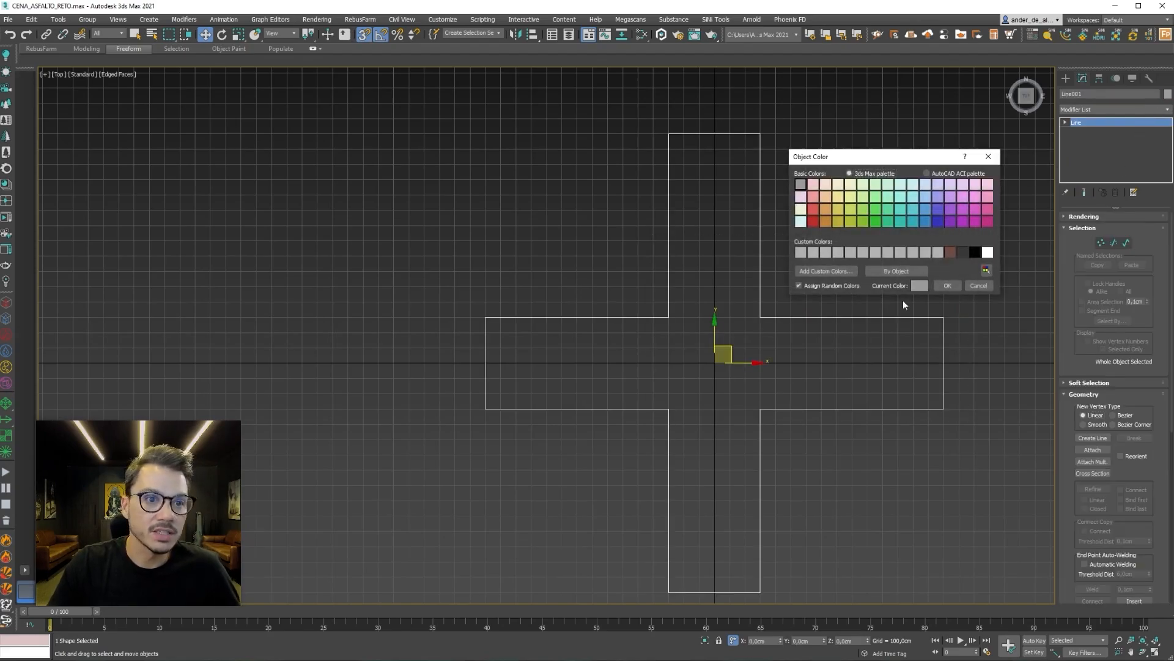
pyautogui.click(939, 222)
pyautogui.click(950, 284)
pyautogui.click(136, 35)
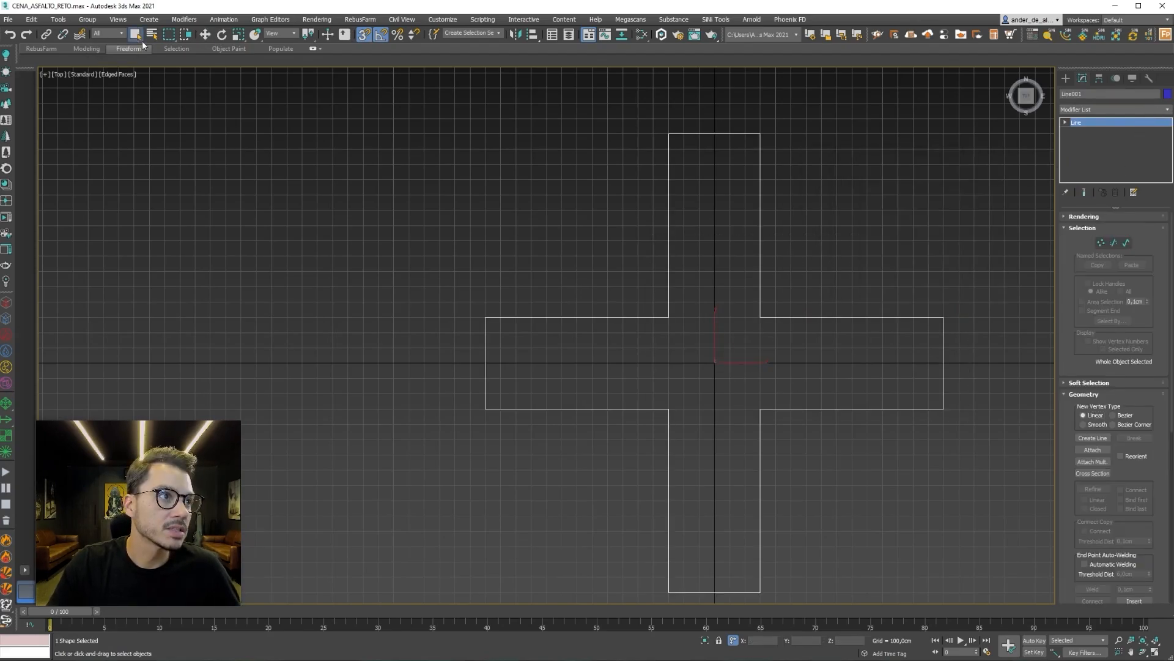
pyautogui.click(267, 126)
pyautogui.press('g')
pyautogui.click(487, 318)
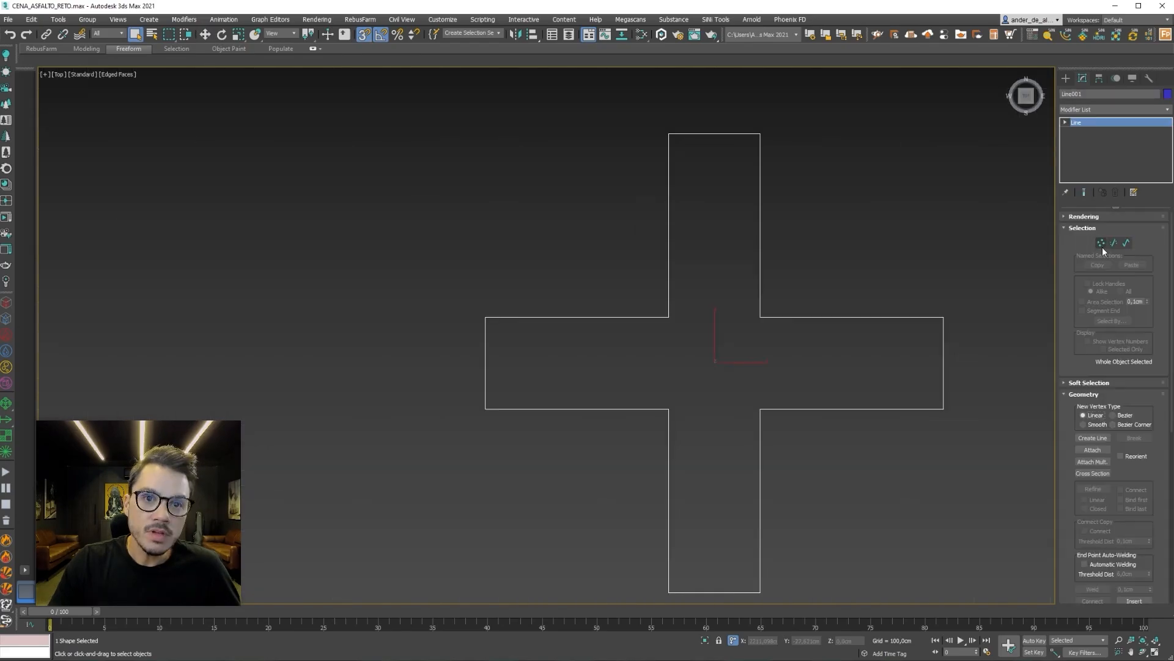
# Fillet the four inner corner vertices of the cross spline with a value of 200 cm.
pyautogui.click(1102, 245)
pyautogui.moveTo(792, 277); pyautogui.dragTo(646, 438)
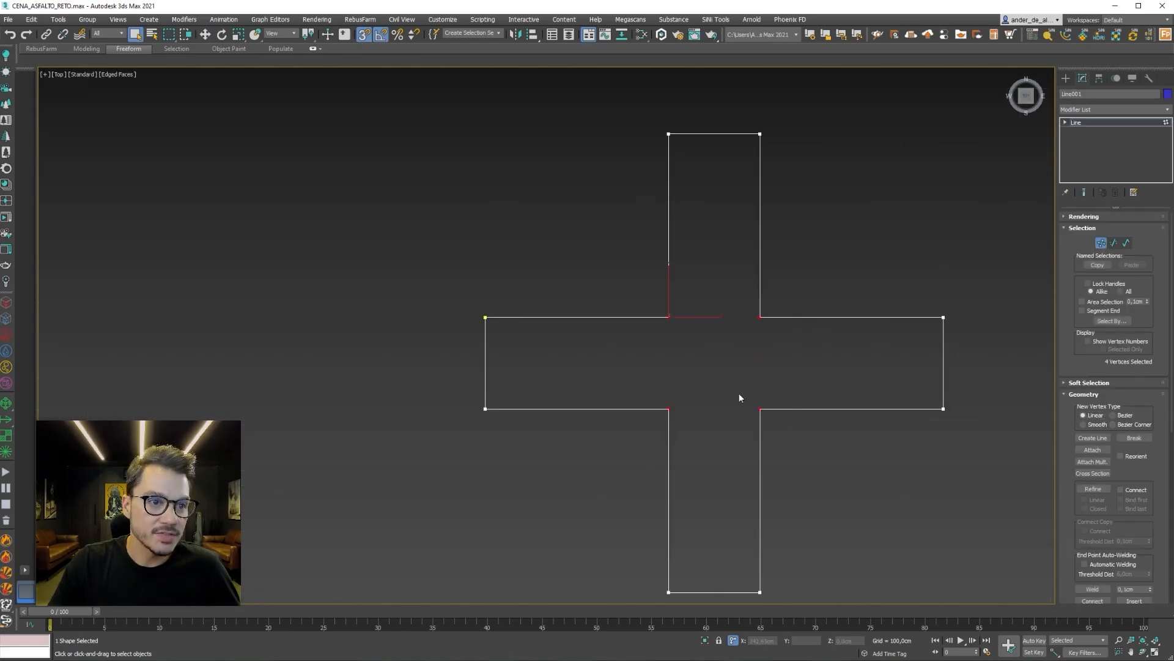
pyautogui.scroll(2, 699, 389)
pyautogui.scroll(-1, 732, 459)
pyautogui.keyDown('alt'); pyautogui.moveTo(732, 457); pyautogui.dragTo(886, 391, button='middle'); pyautogui.keyUp('alt')
pyautogui.scroll(-4, 1069, 315)
pyautogui.moveTo(772, 336); pyautogui.dragTo(782, 468, button='middle')
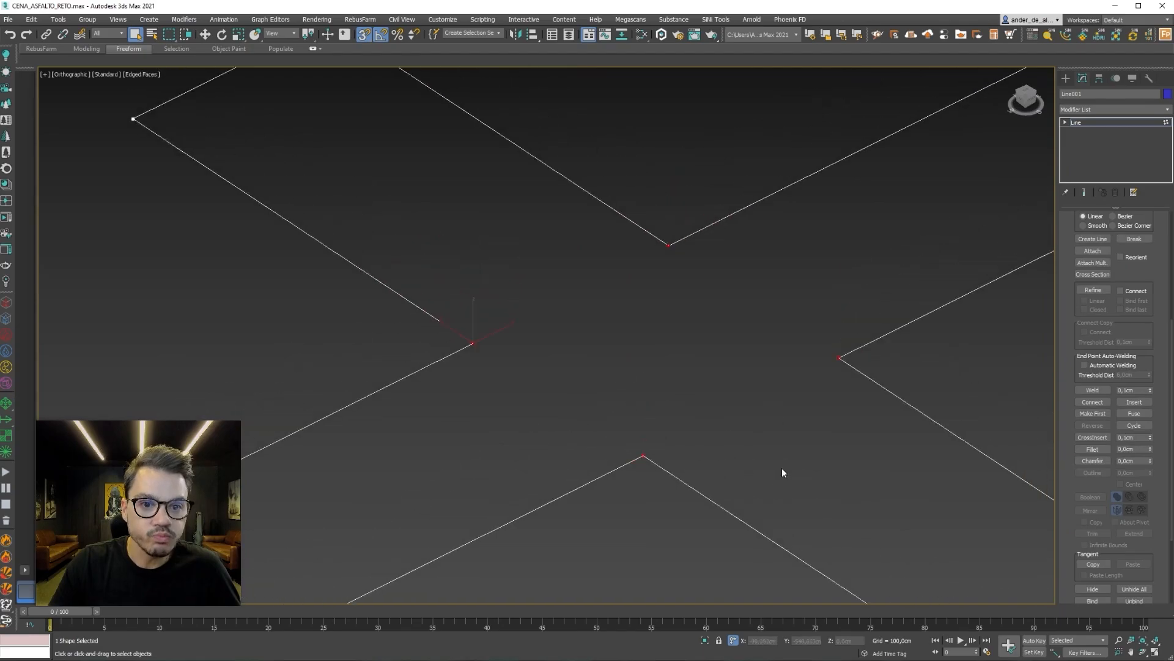
pyautogui.moveTo(1150, 450); pyautogui.dragTo(1150, 427)
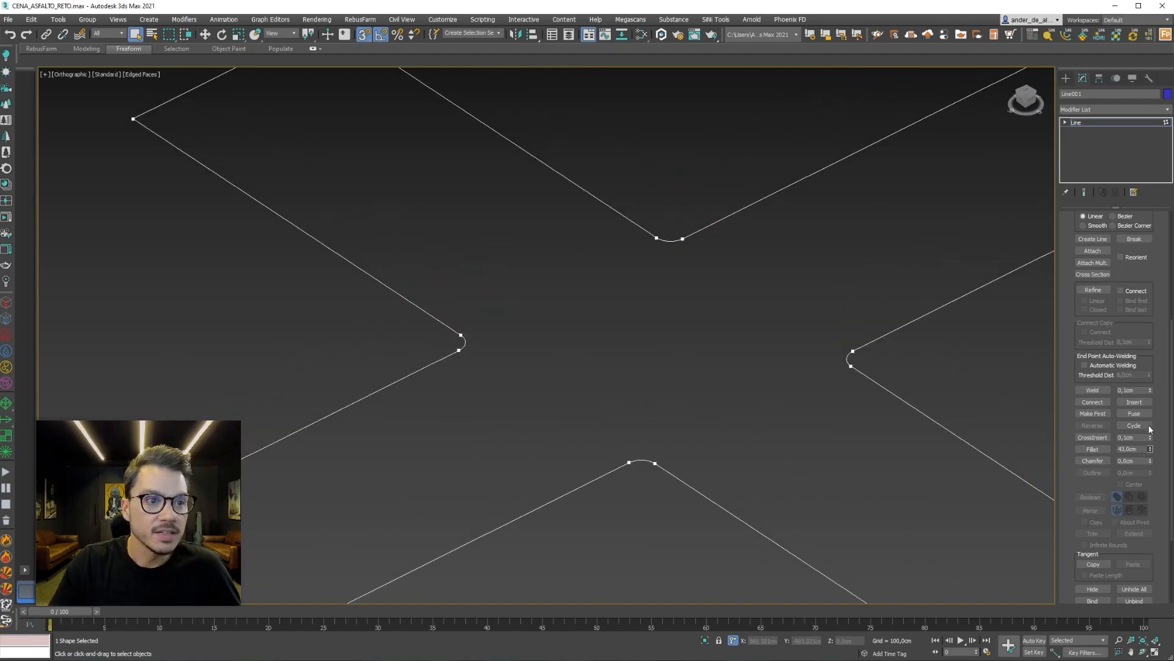
pyautogui.hotkey('ctrl', 'z')
pyautogui.doubleClick(1128, 450)
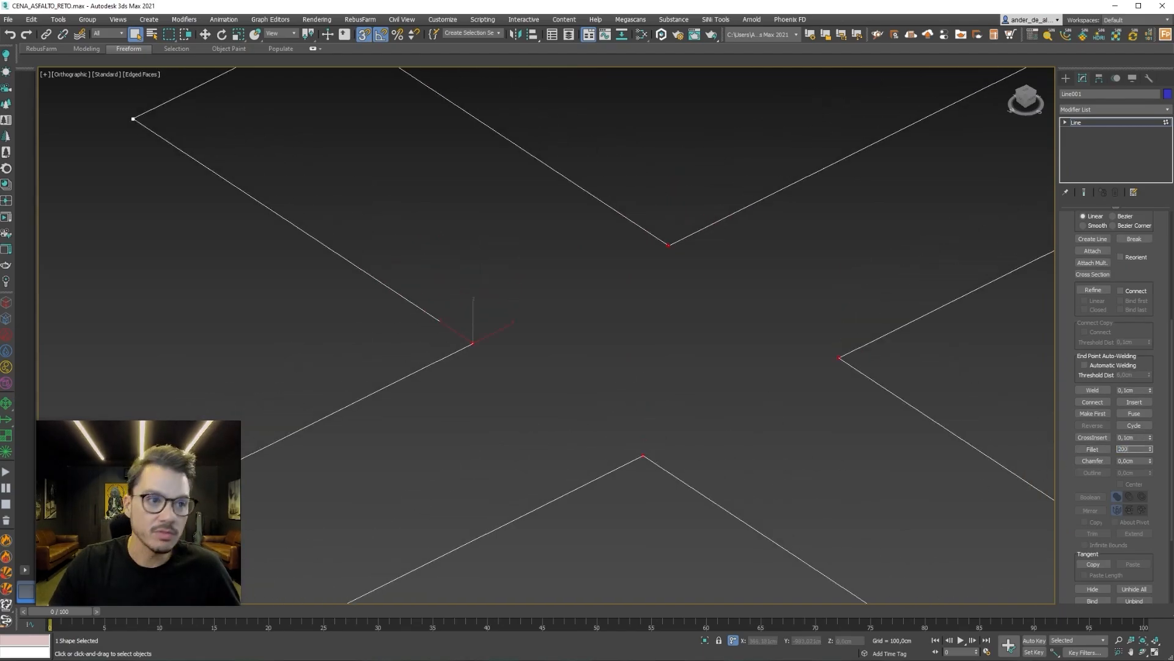
pyautogui.write('200')
pyautogui.press('Return')
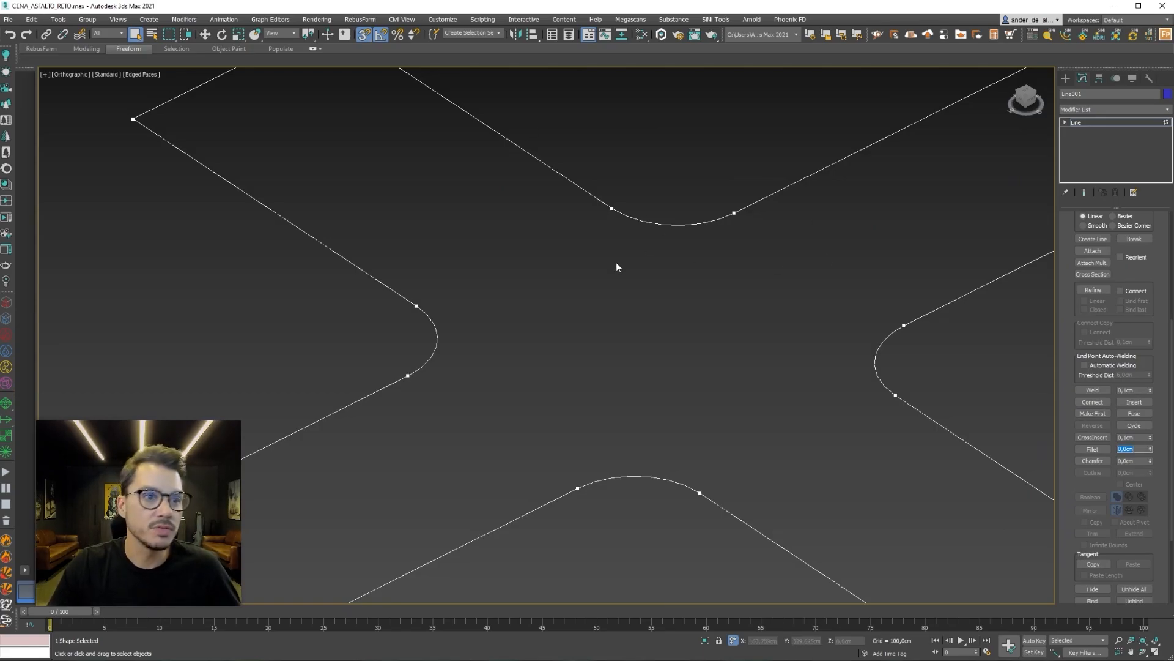
# Enable Adaptive interpolation on the cross spline to smooth its rounded corners, and deselect it.
pyautogui.moveTo(1081, 516); pyautogui.dragTo(1050, 211)
pyautogui.click(1111, 599)
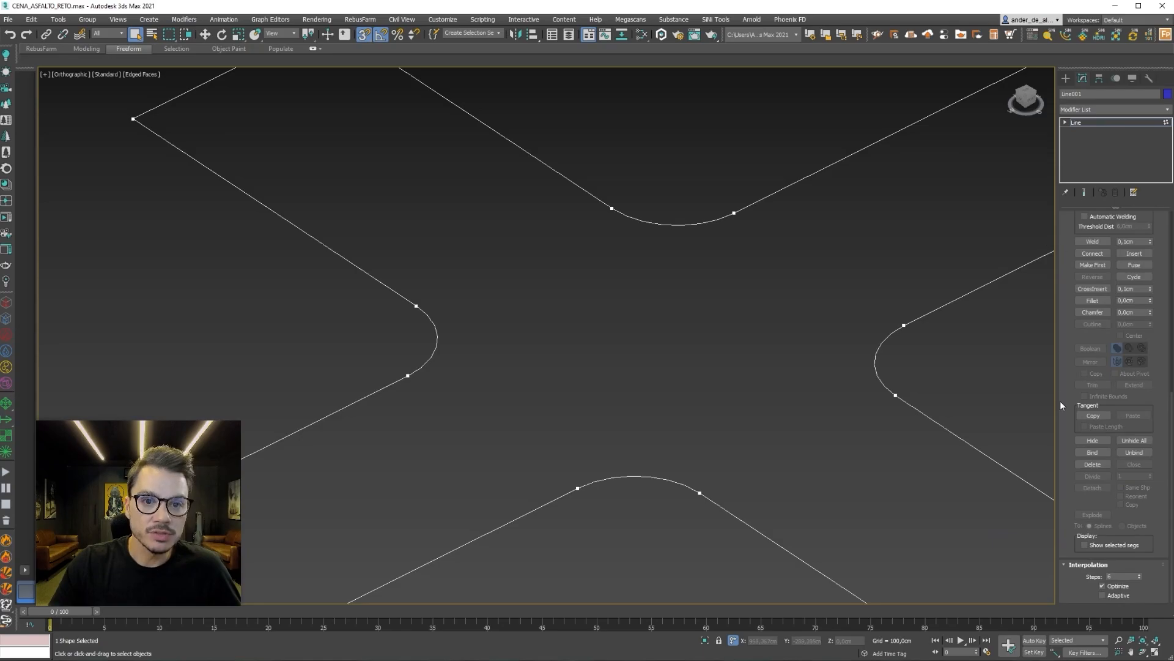
pyautogui.scroll(5, 903, 379)
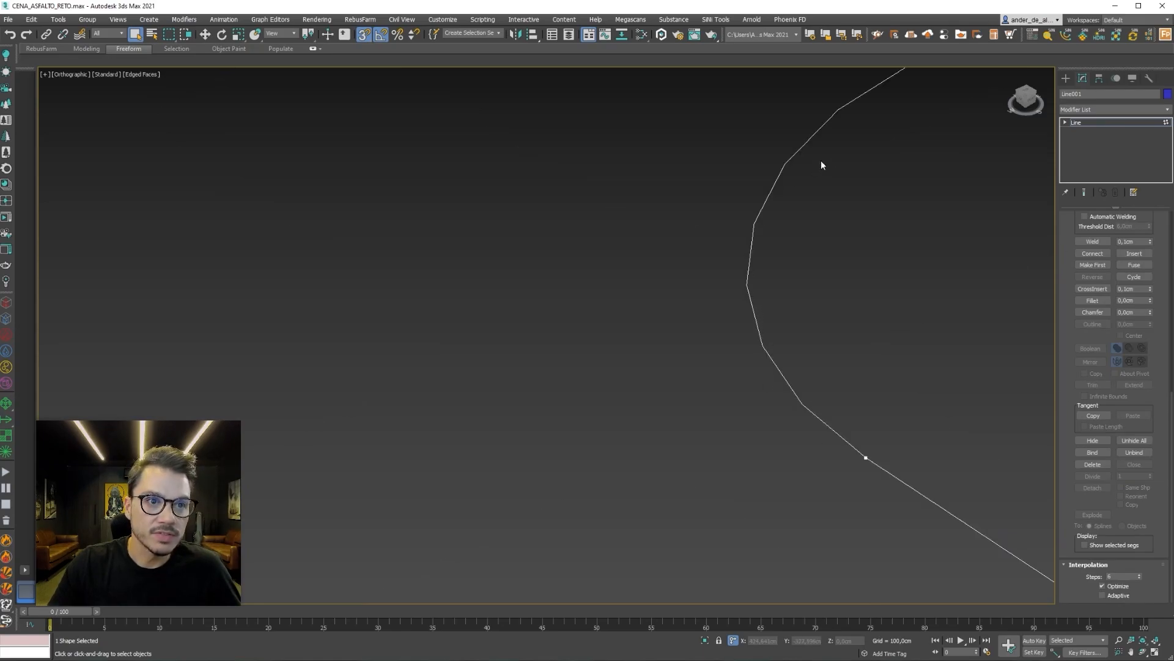
pyautogui.click(1117, 596)
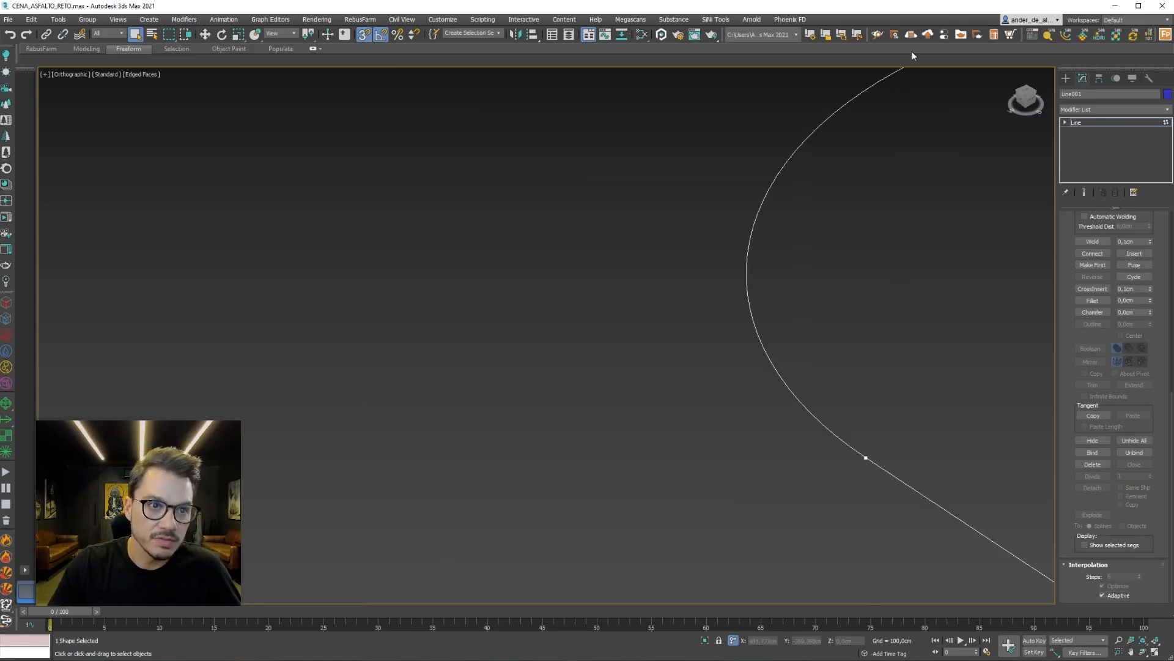
pyautogui.click(1066, 78)
pyautogui.click(956, 224)
# Convert the closed cross spline to an Editable Poly.
pyautogui.scroll(-10, 868, 426)
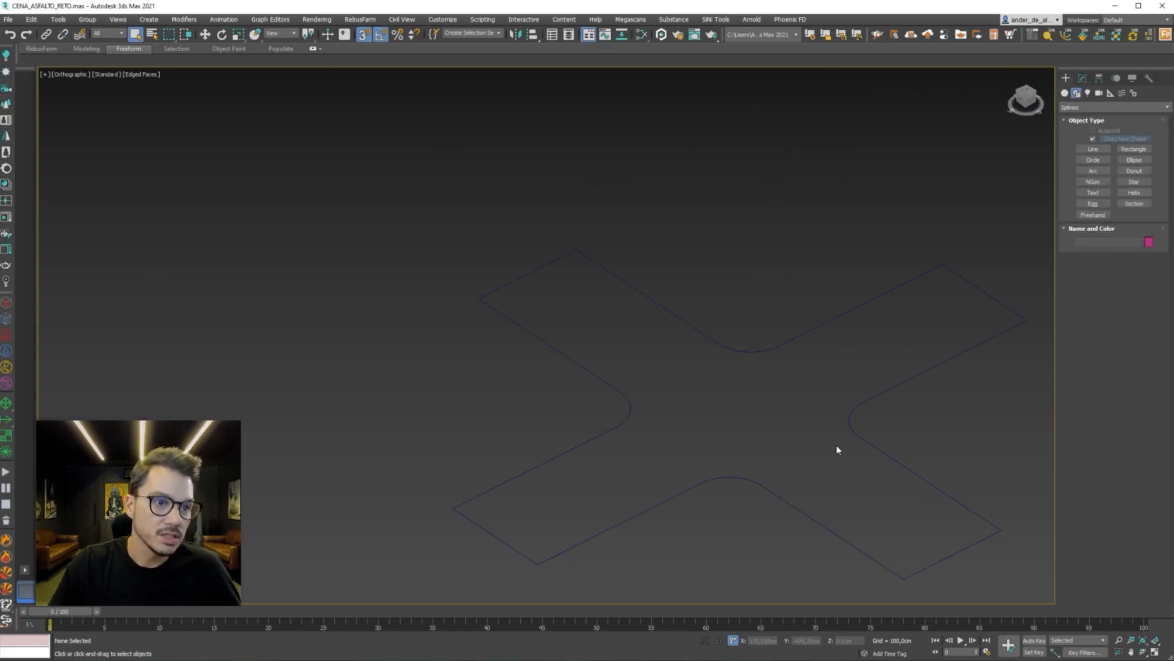
pyautogui.scroll(5, 622, 429)
pyautogui.moveTo(815, 402); pyautogui.dragTo(615, 357, button='middle')
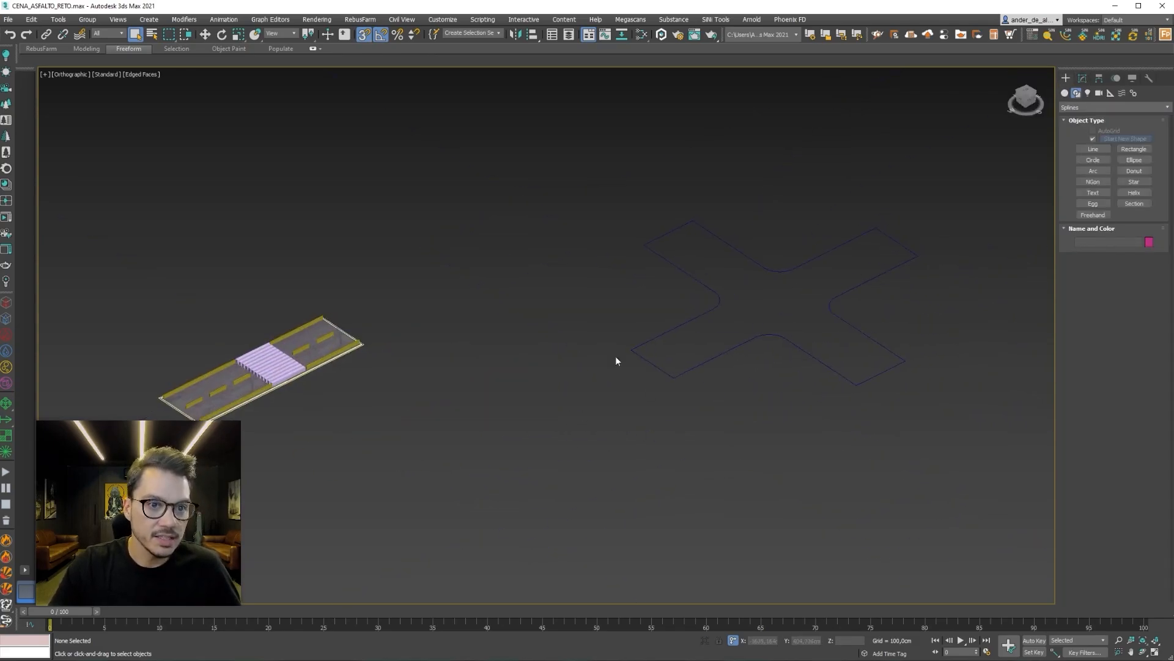
pyautogui.scroll(3, 616, 357)
pyautogui.moveTo(765, 376); pyautogui.dragTo(453, 374, button='middle')
pyautogui.moveTo(468, 297); pyautogui.dragTo(488, 404, button='middle')
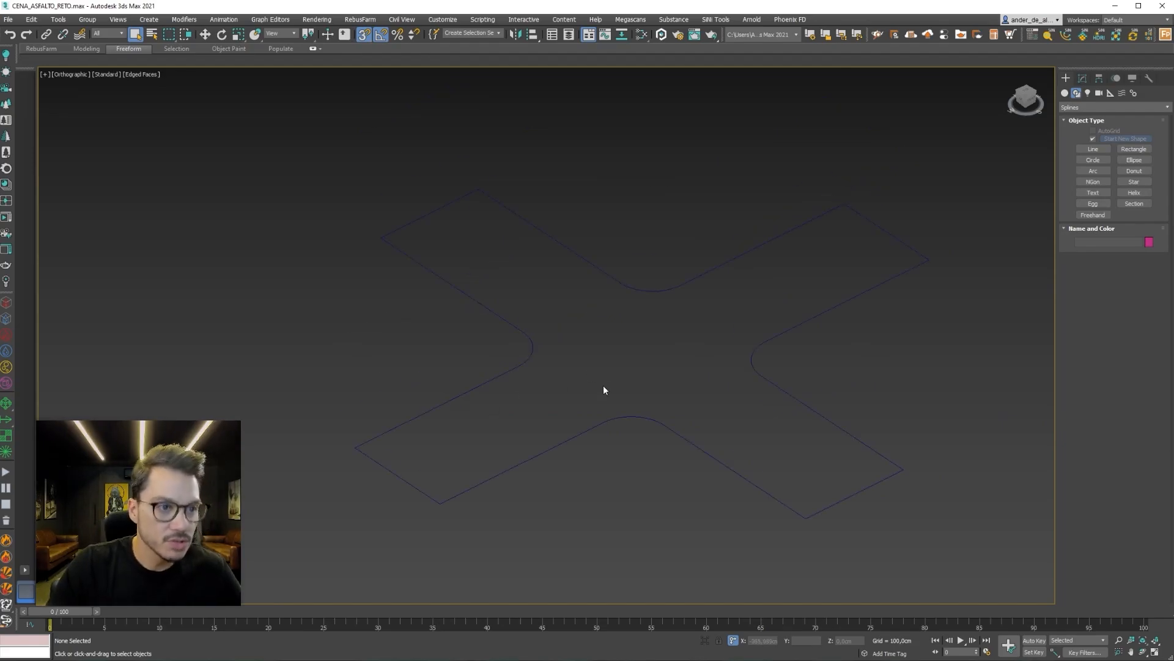
pyautogui.hotkey('ctrl', 'a')
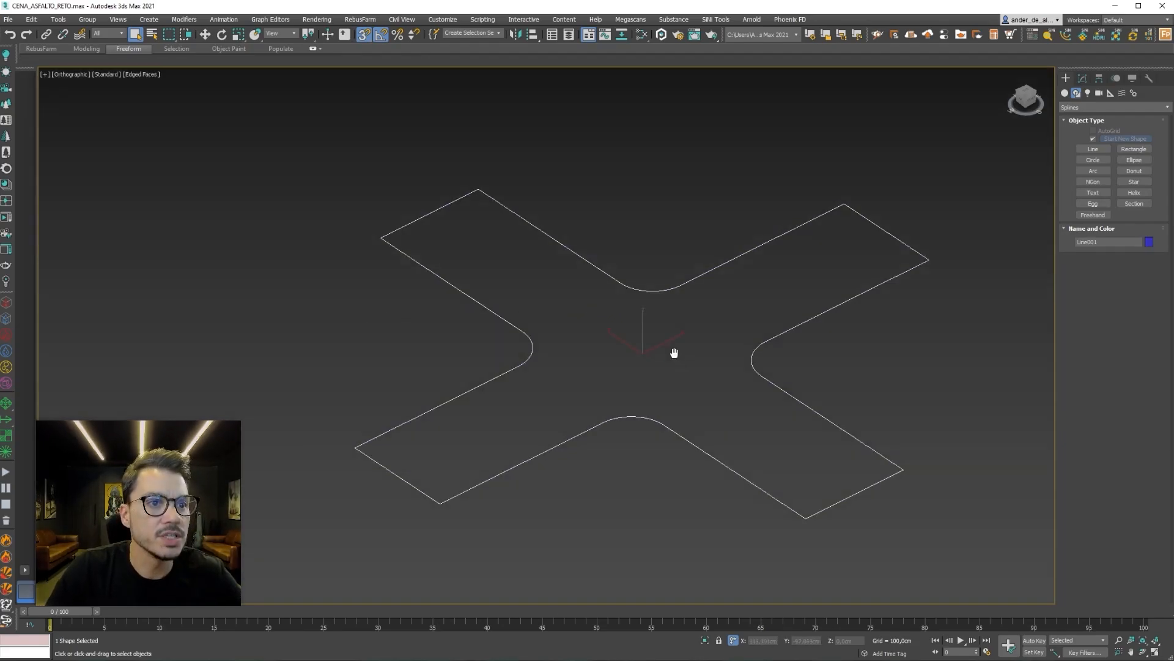
pyautogui.scroll(2, 674, 349)
pyautogui.rightClick(637, 331)
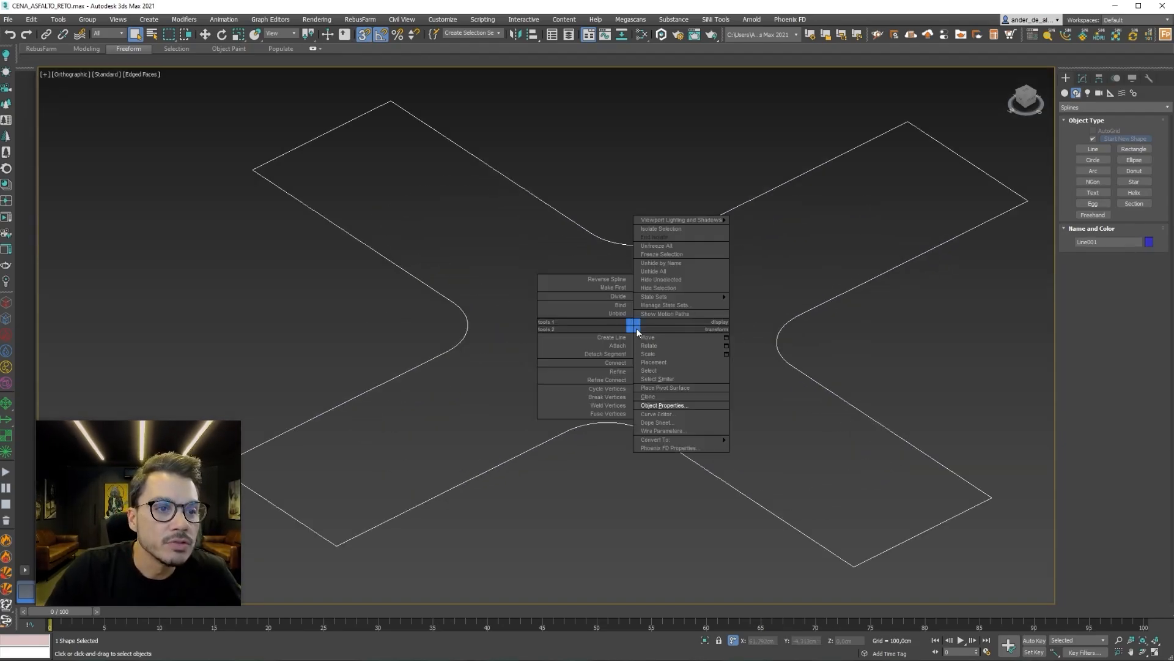
pyautogui.moveTo(666, 440)
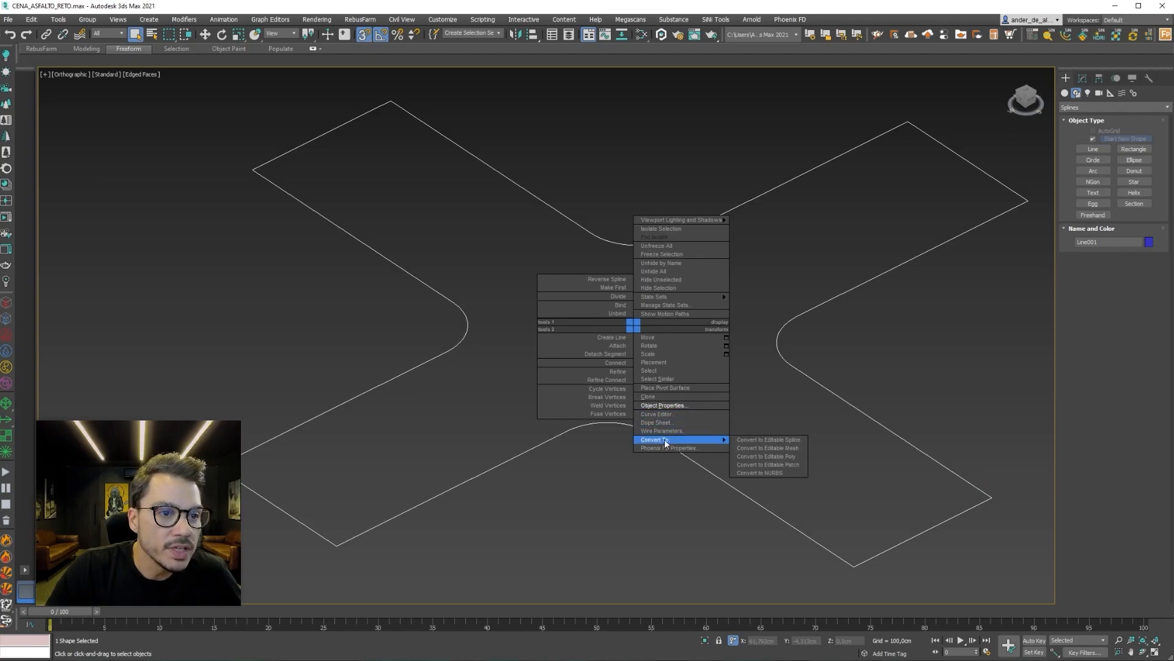
pyautogui.click(769, 456)
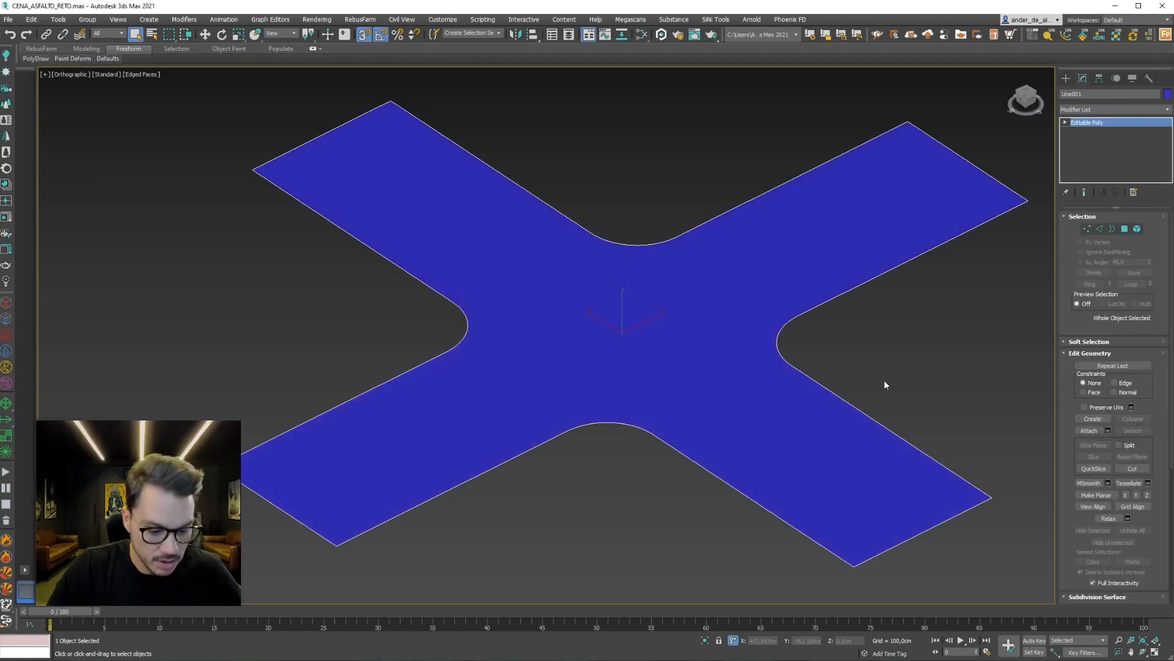
# Inset the cross-shaped road polygon by 15 cm to form a border strip along its edges.
pyautogui.click(711, 313)
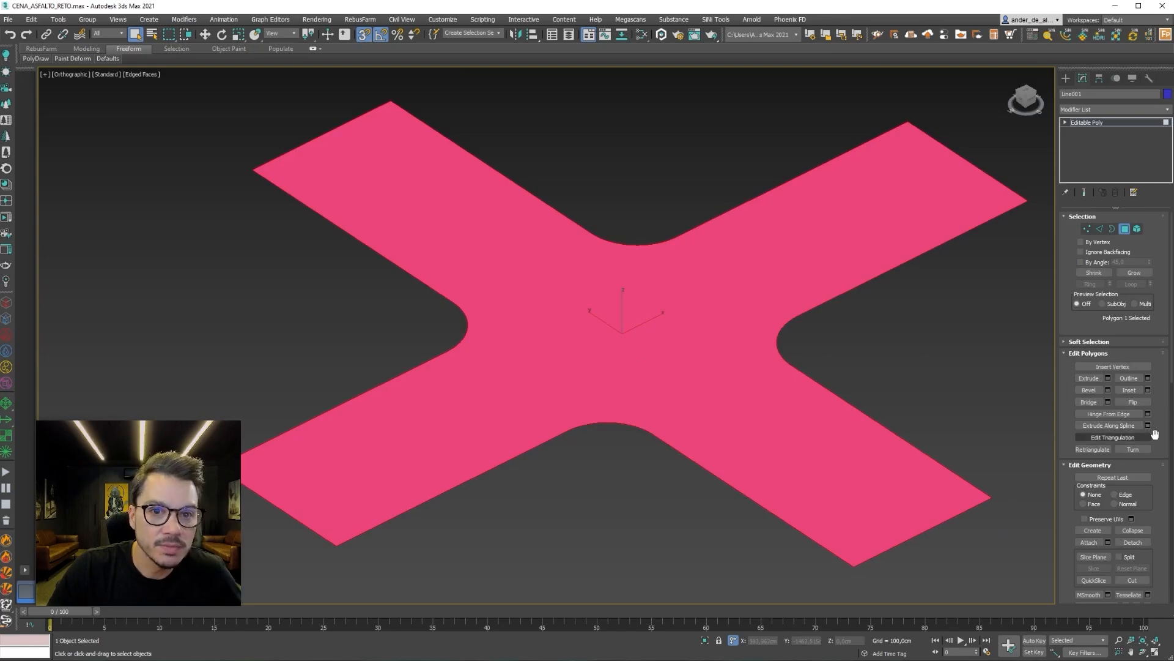
pyautogui.click(1147, 389)
pyautogui.click(566, 356)
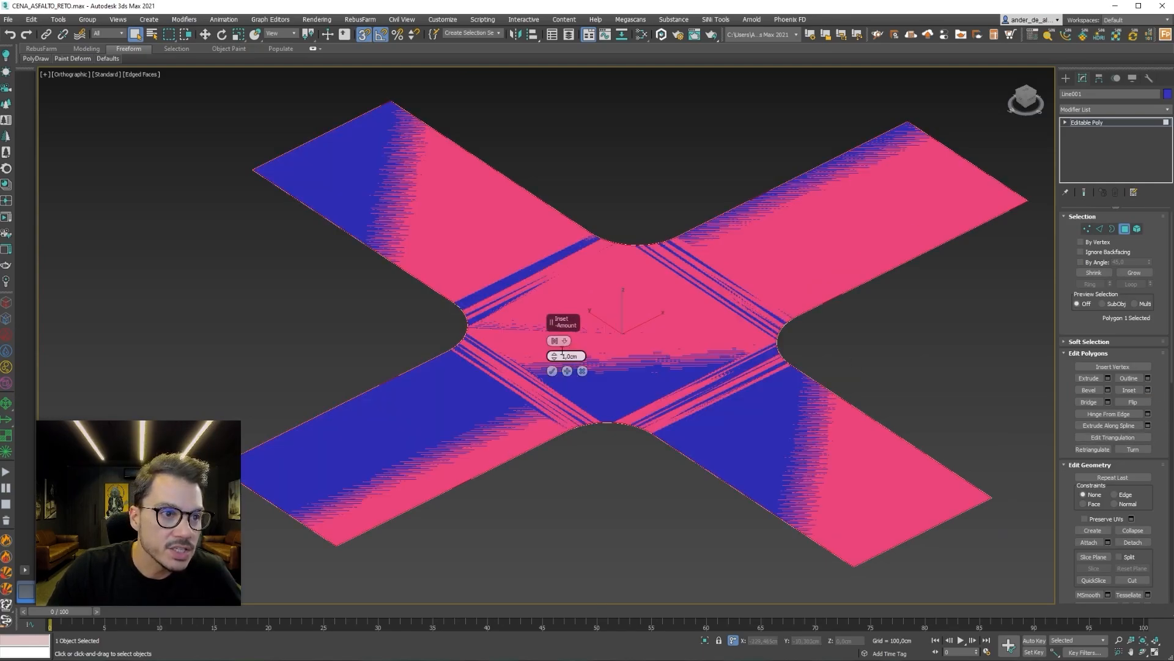
pyautogui.write('15')
pyautogui.press('Return')
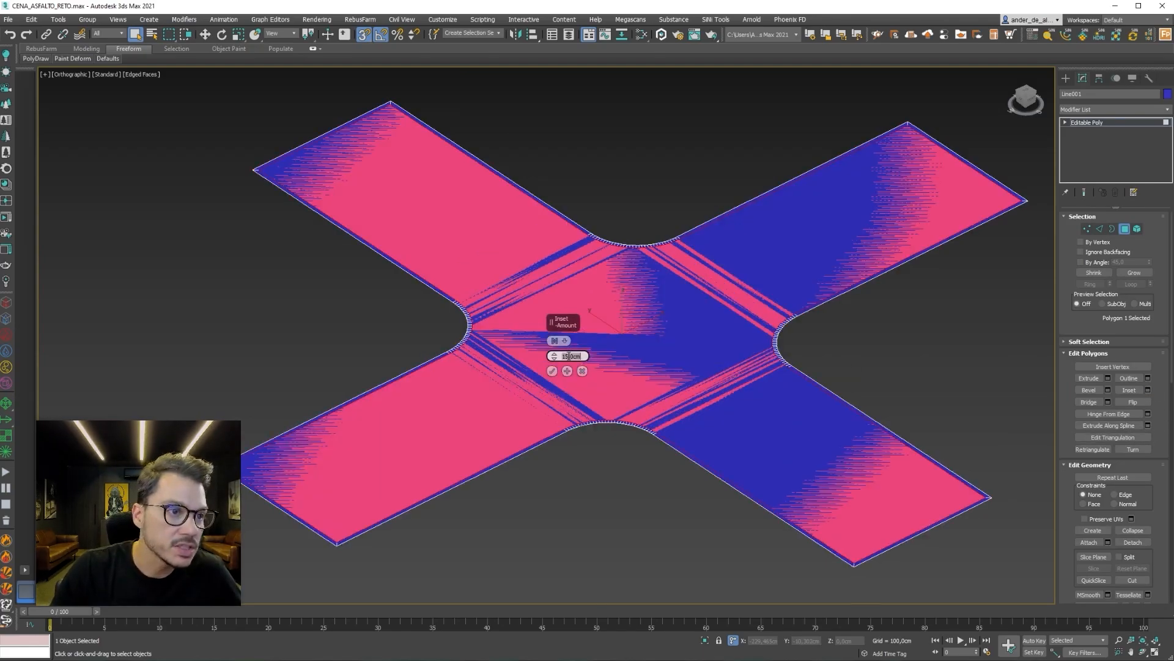
pyautogui.click(552, 371)
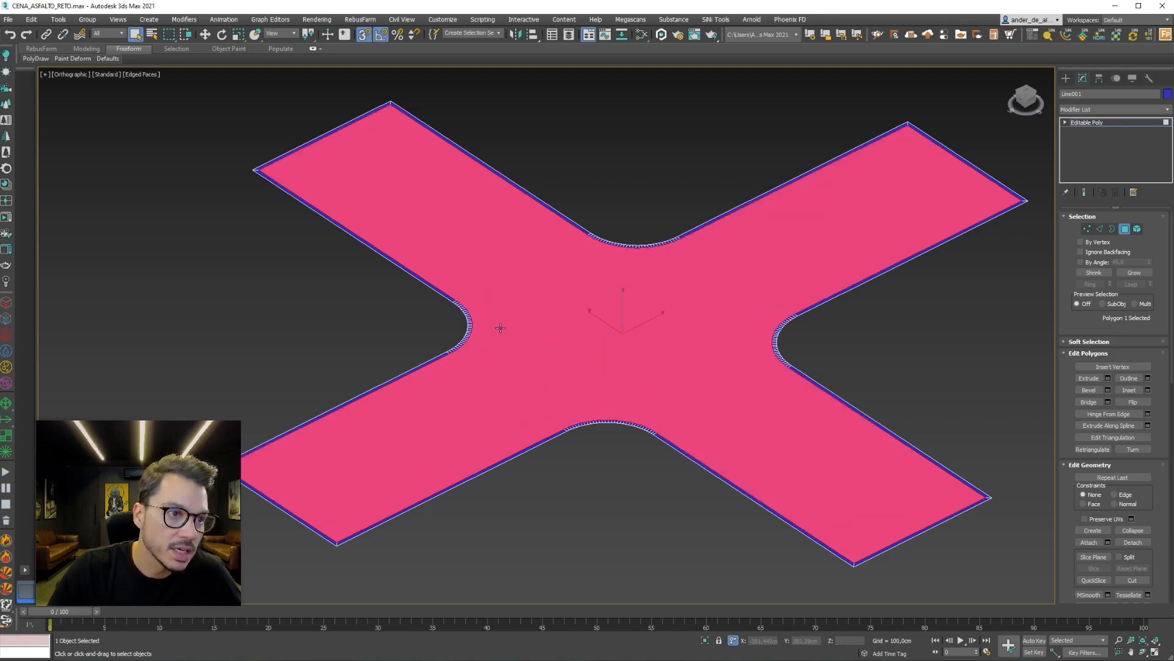
# Bevel the inner road polygon with a height of 2 cm and an outline of -5 cm, and reselect the whole road mesh.
pyautogui.scroll(8, 438, 412)
pyautogui.keyDown('alt'); pyautogui.moveTo(427, 433); pyautogui.dragTo(1054, 429, button='middle'); pyautogui.keyUp('alt')
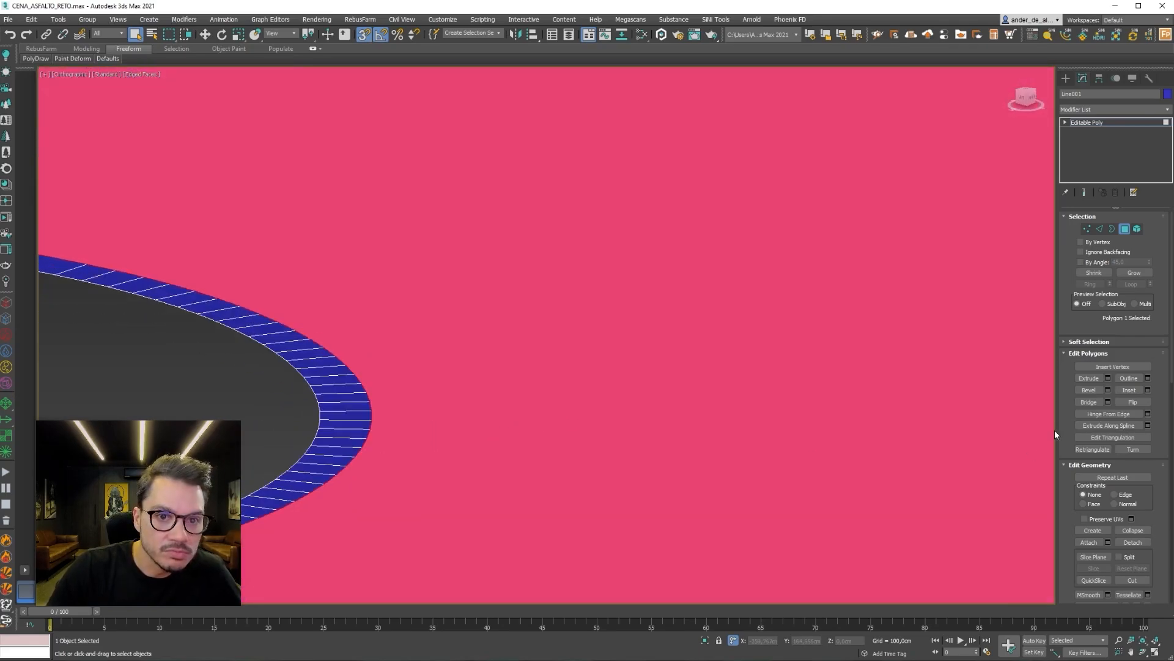
pyautogui.click(1107, 390)
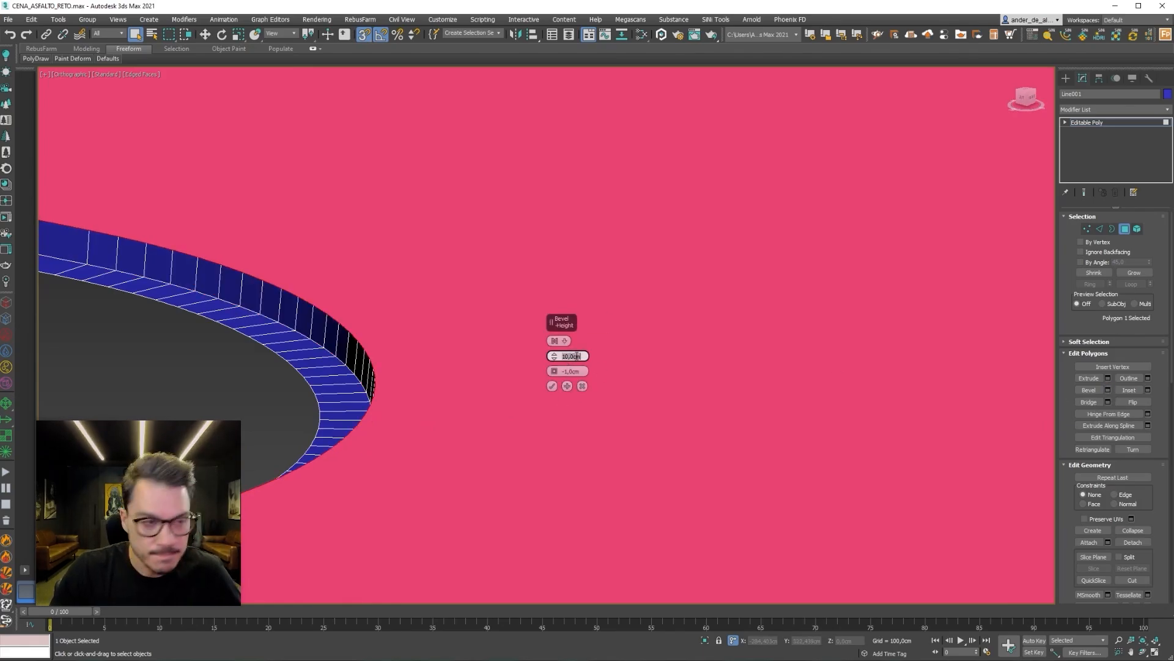
pyautogui.write('2')
pyautogui.press('Return')
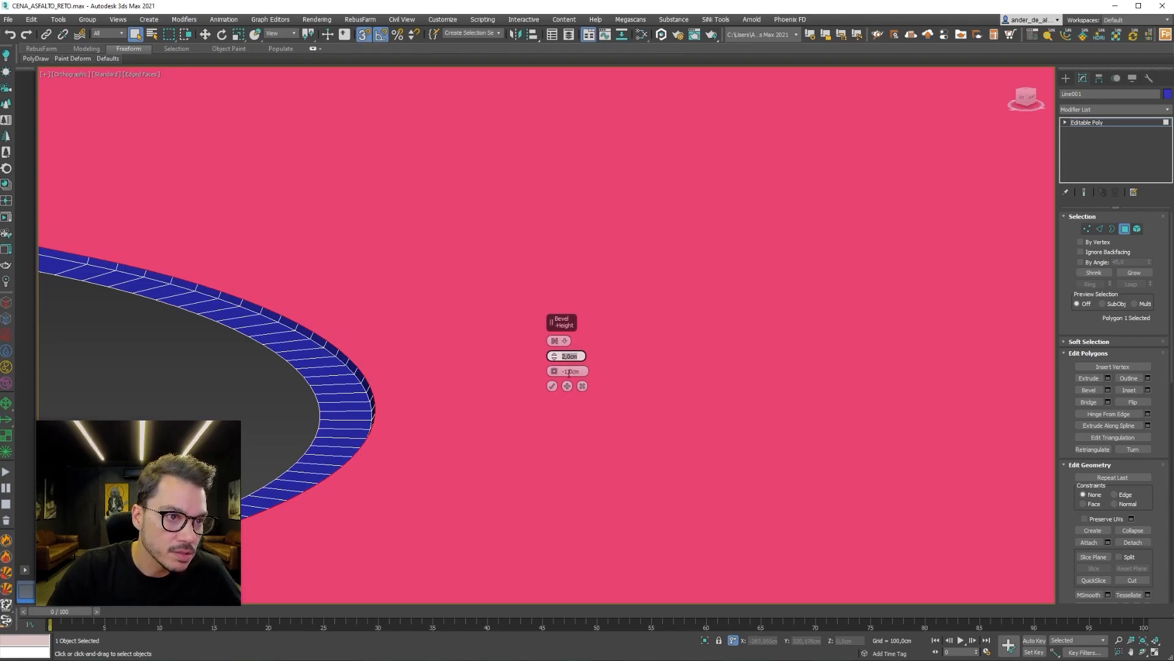
pyautogui.click(569, 372)
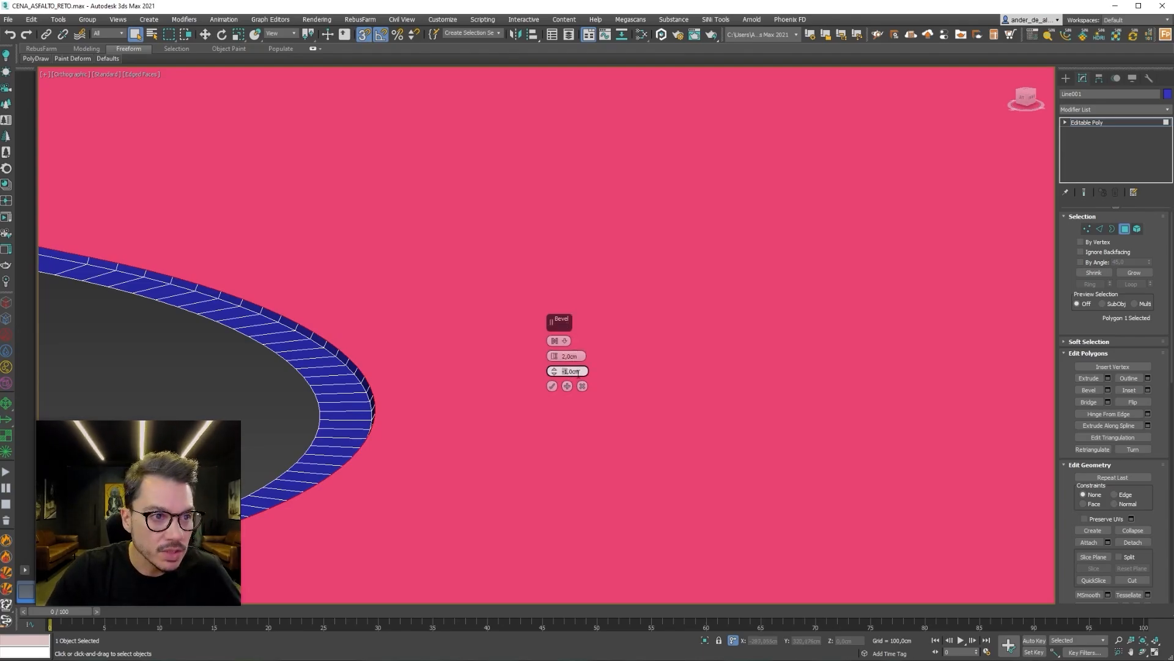
pyautogui.write('-5')
pyautogui.press('Return')
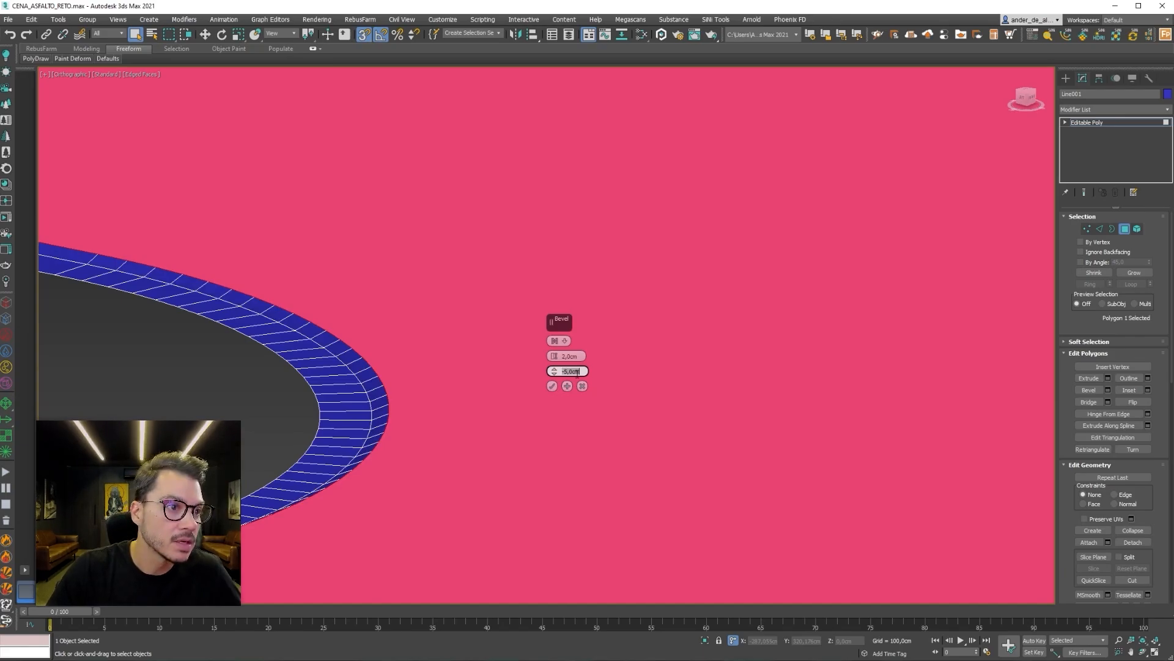
pyautogui.click(554, 386)
pyautogui.press('z')
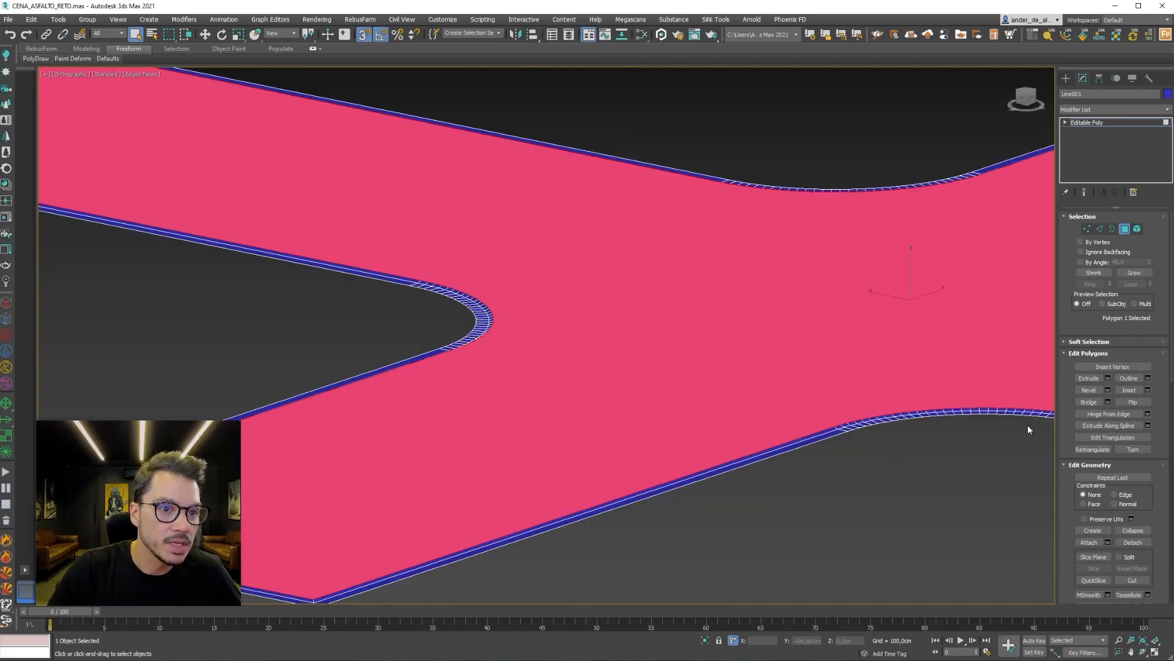
pyautogui.click(1126, 230)
pyautogui.click(357, 309)
pyautogui.scroll(6, 436, 290)
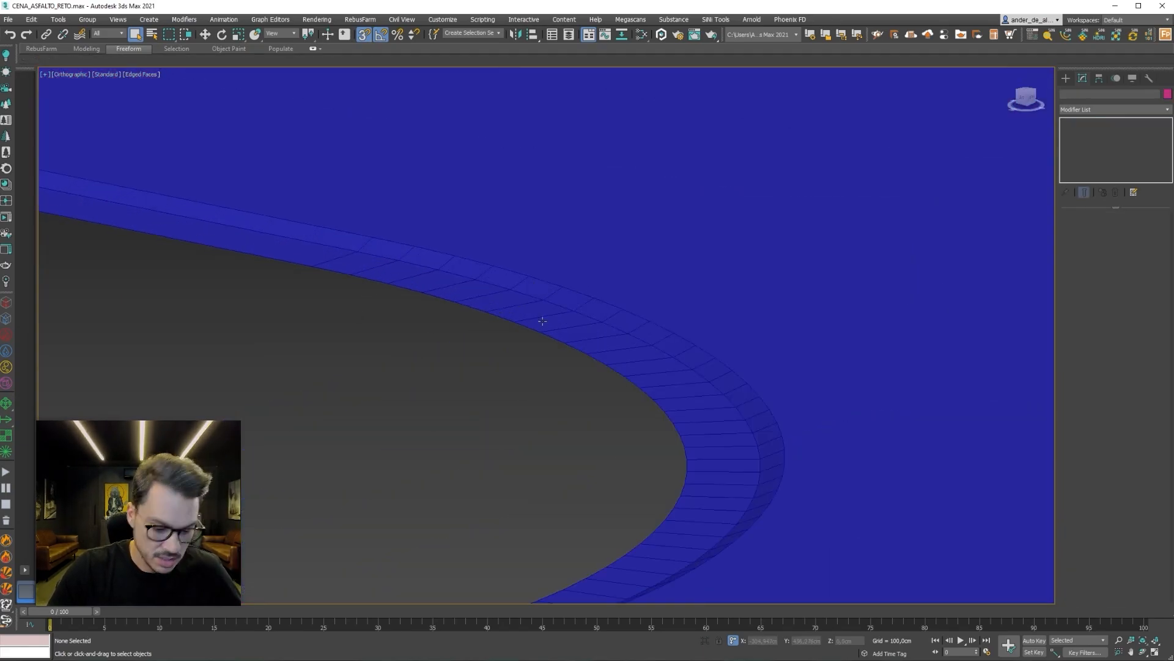
pyautogui.scroll(-5, 543, 321)
pyautogui.scroll(6, 601, 351)
pyautogui.click(613, 331)
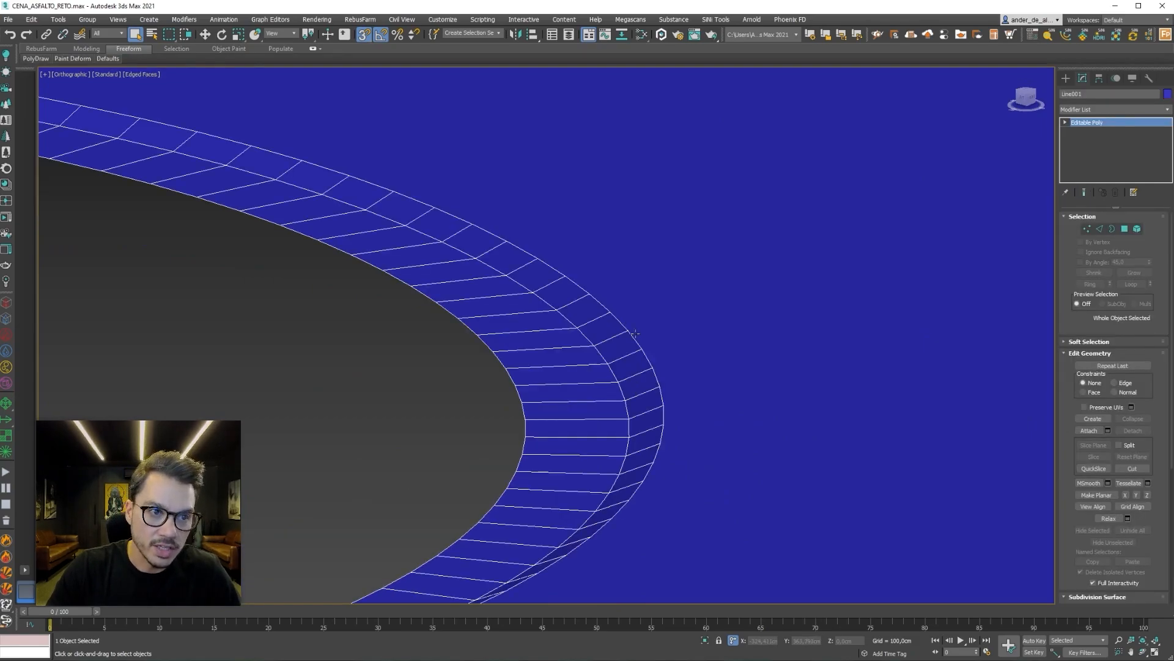
# Try to select the edge loop around the raised road surface starting from a single border edge.
pyautogui.click(1100, 229)
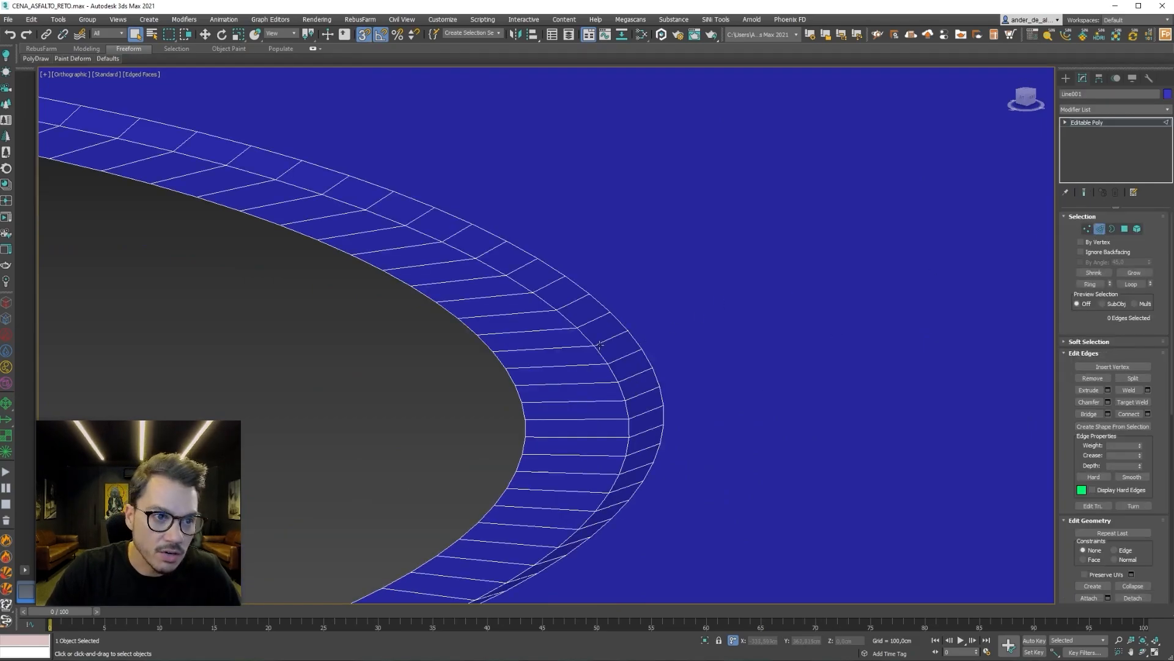
pyautogui.click(636, 341)
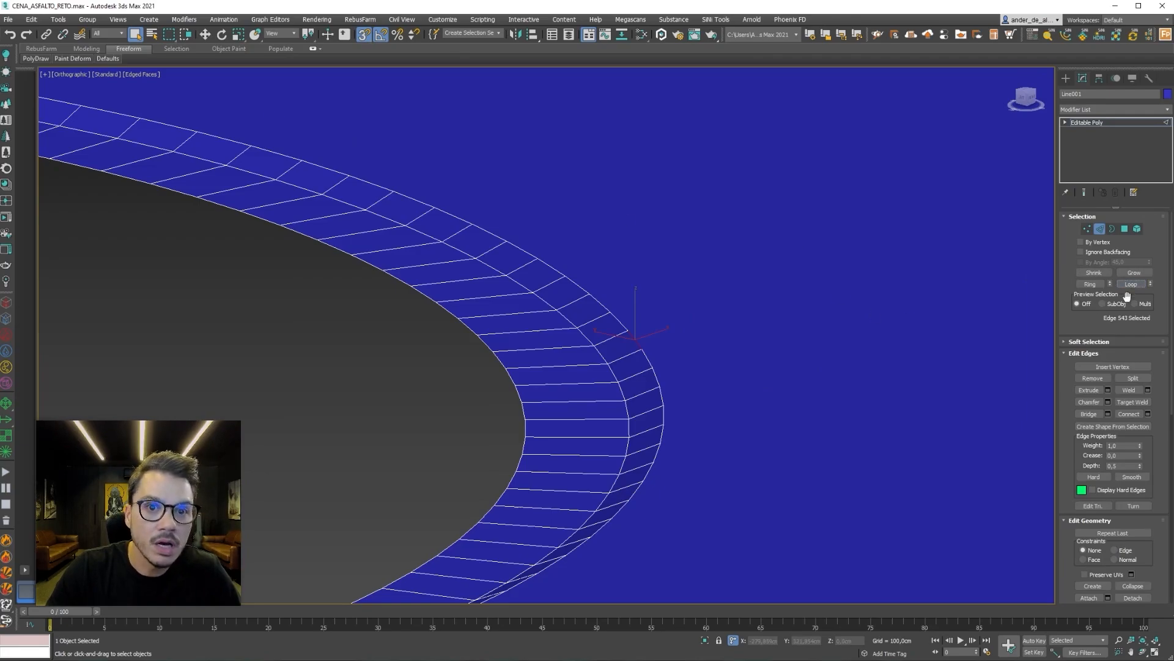
pyautogui.moveTo(536, 240); pyautogui.dragTo(897, 419, button='middle')
pyautogui.click(451, 504)
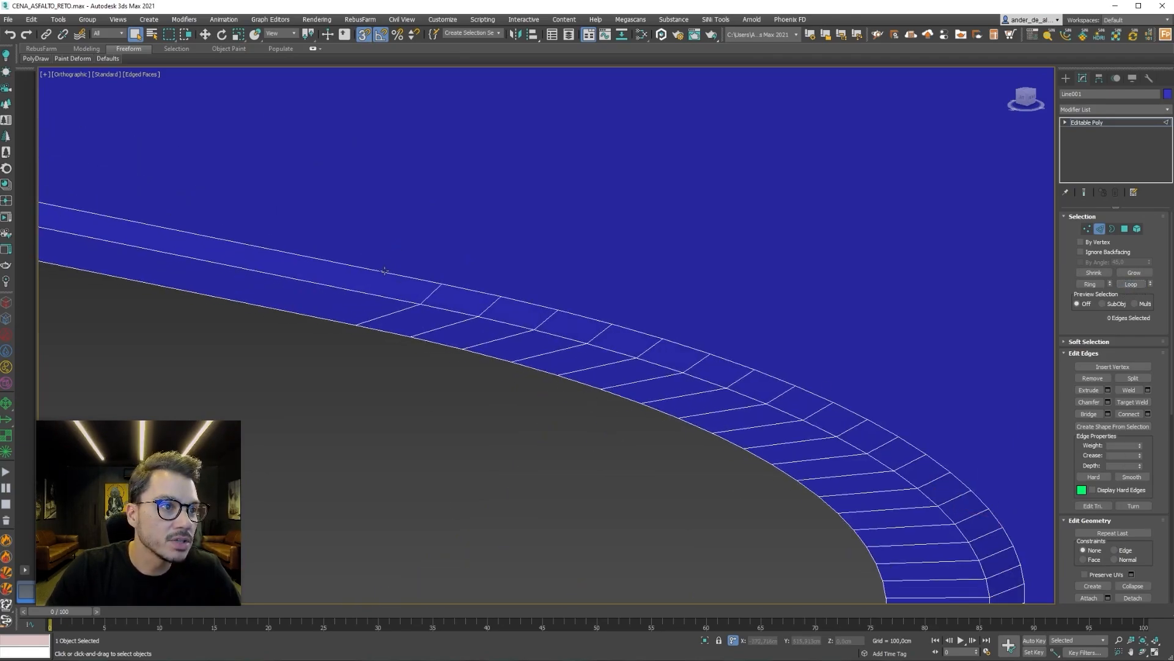
pyautogui.click(383, 272)
pyautogui.scroll(-6, 609, 381)
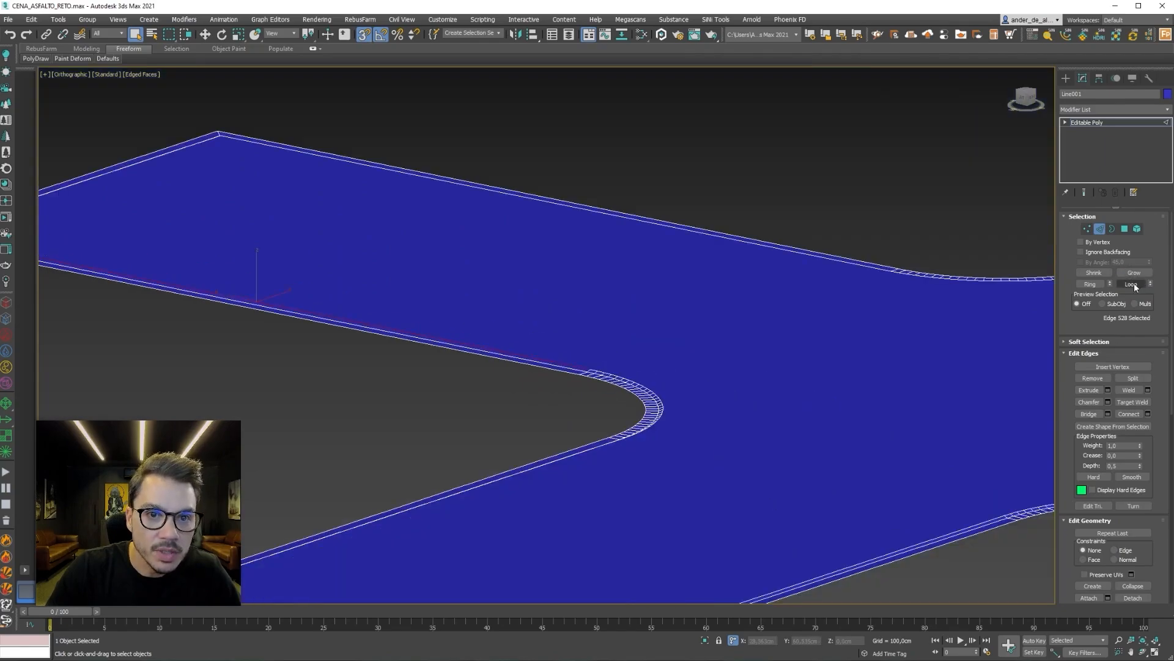
pyautogui.click(1099, 229)
# Convert the selection of the raised road's top polygon into a selection of its surrounding edges.
pyautogui.scroll(2, 965, 355)
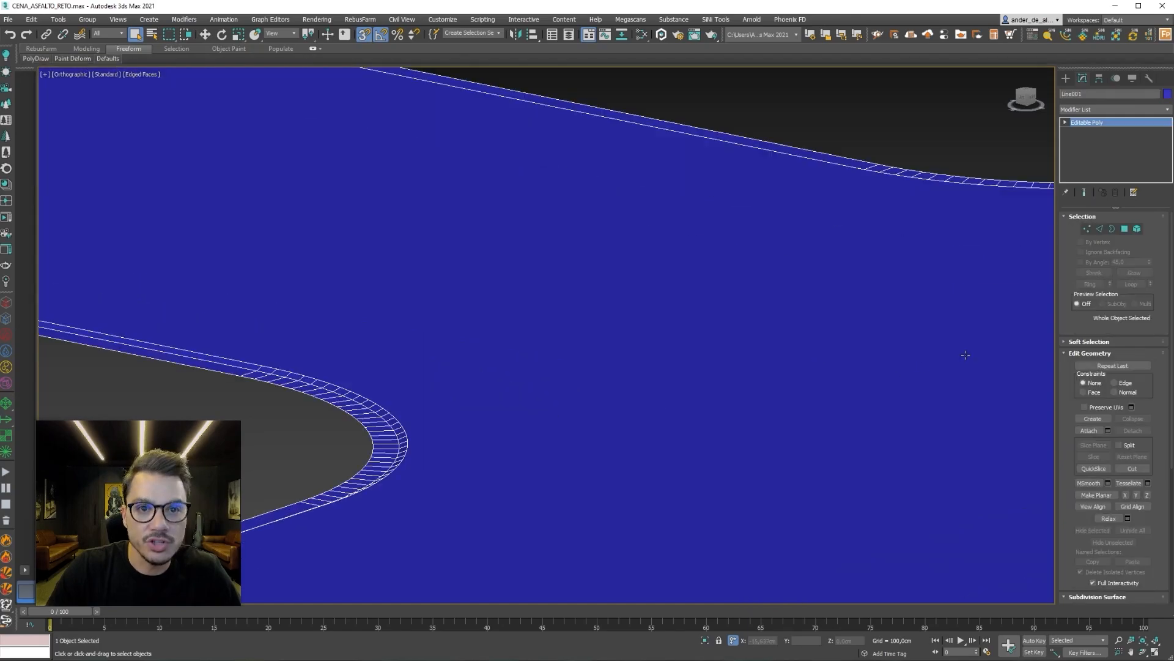
pyautogui.click(1123, 229)
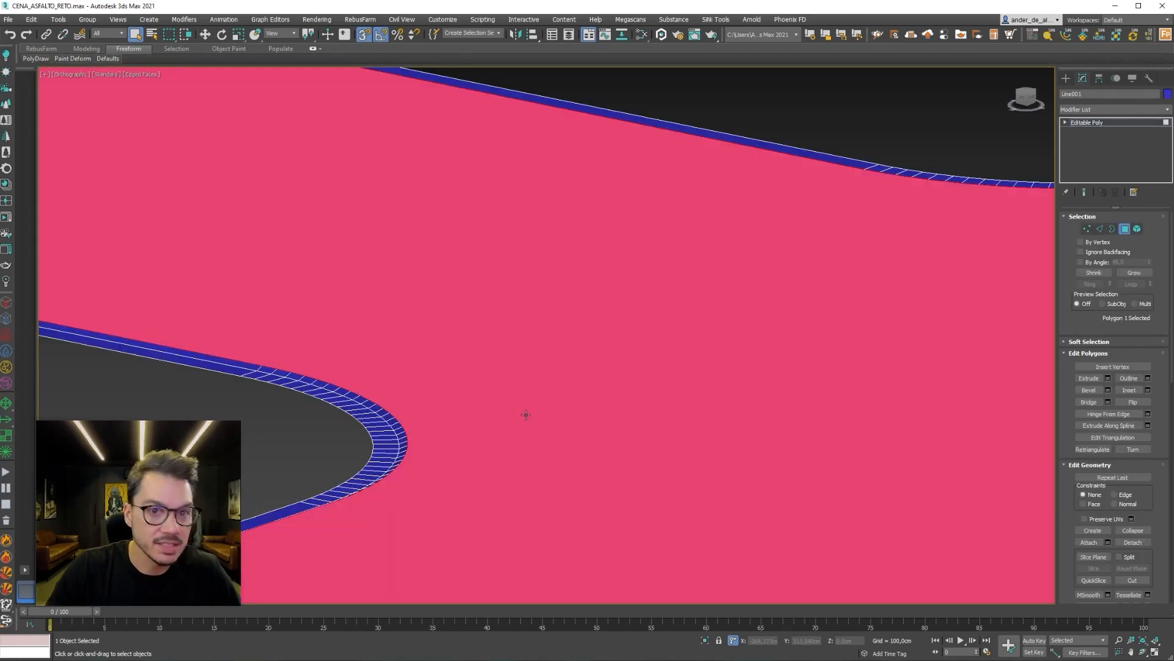
pyautogui.click(1099, 228)
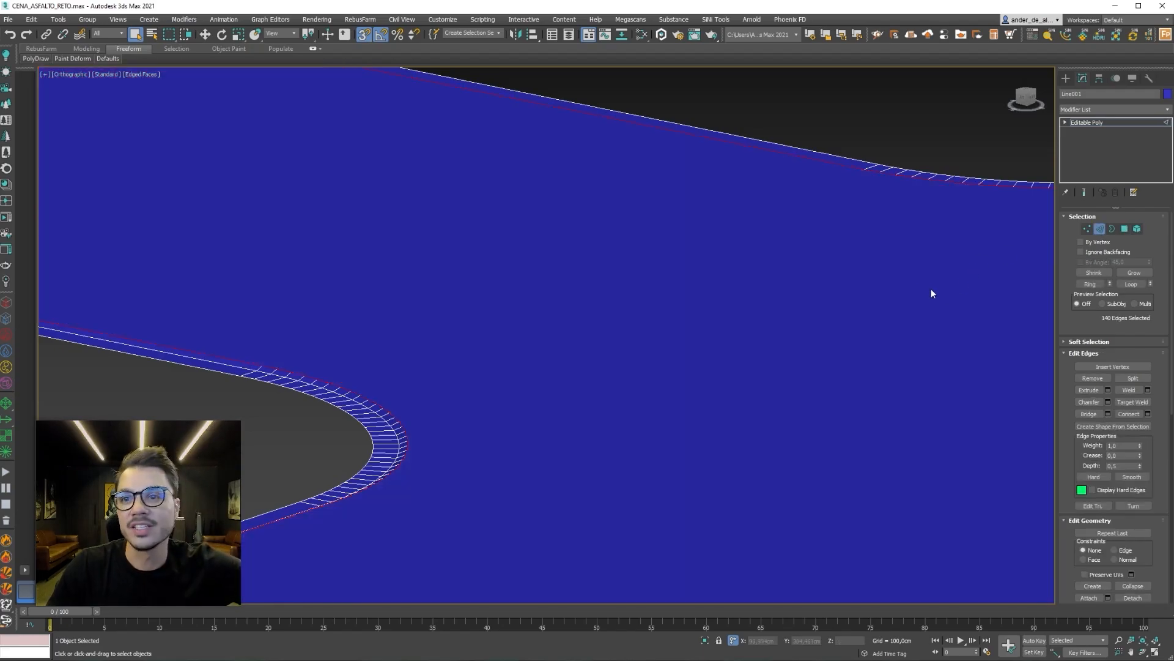
pyautogui.moveTo(557, 366); pyautogui.dragTo(689, 393, button='middle')
pyautogui.scroll(5, 740, 381)
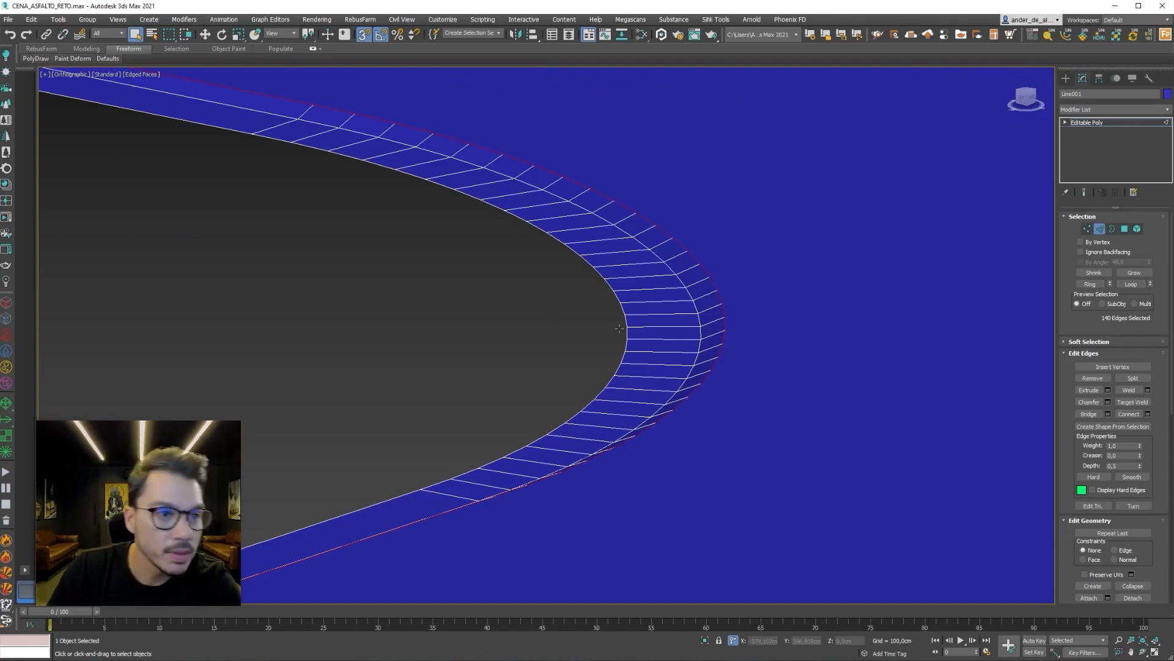
pyautogui.scroll(5, 736, 304)
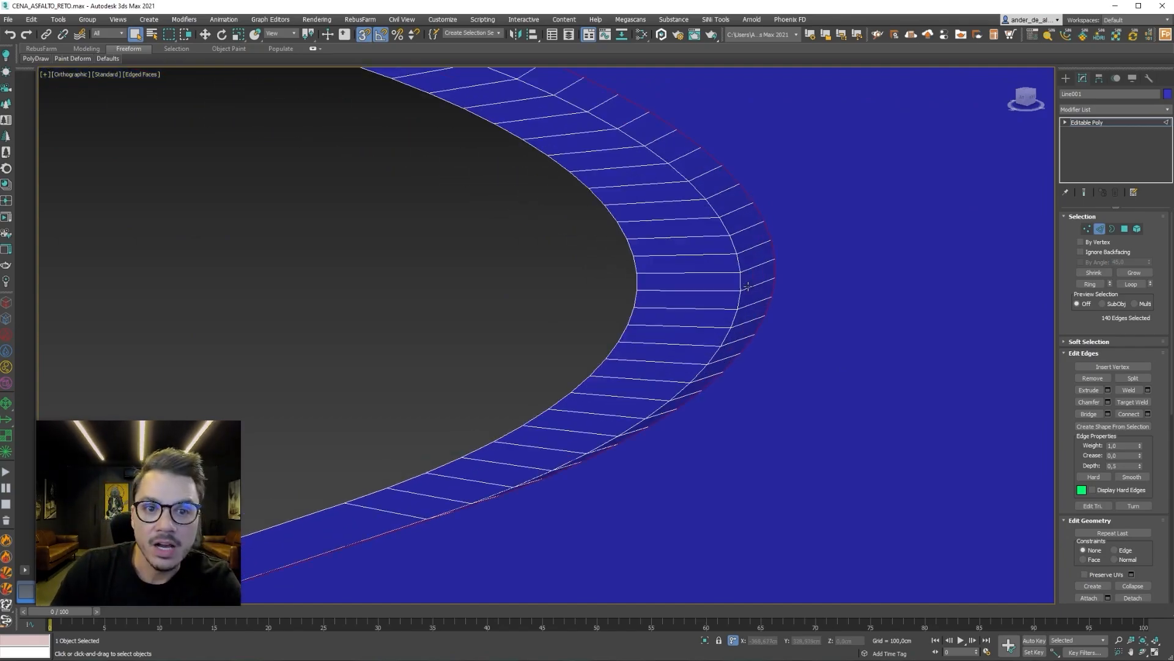
# Chamfer the selected border edges by about 4.13 cm with 3 segments, and deselect the road mesh.
pyautogui.click(1109, 401)
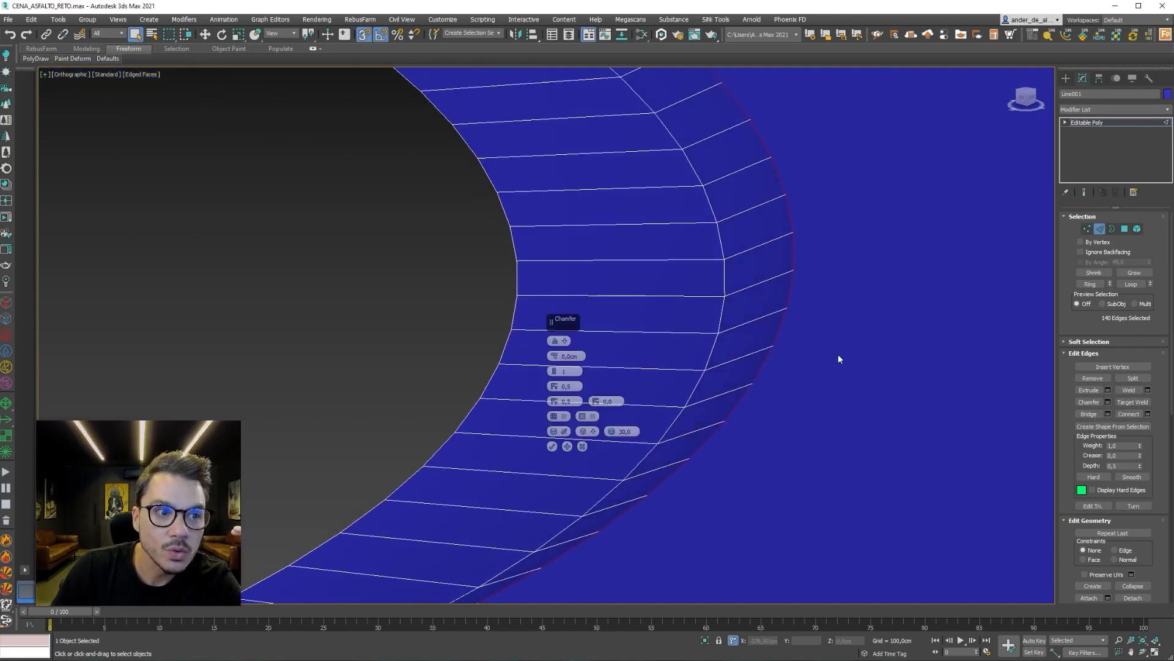
pyautogui.moveTo(555, 358); pyautogui.dragTo(568, 298)
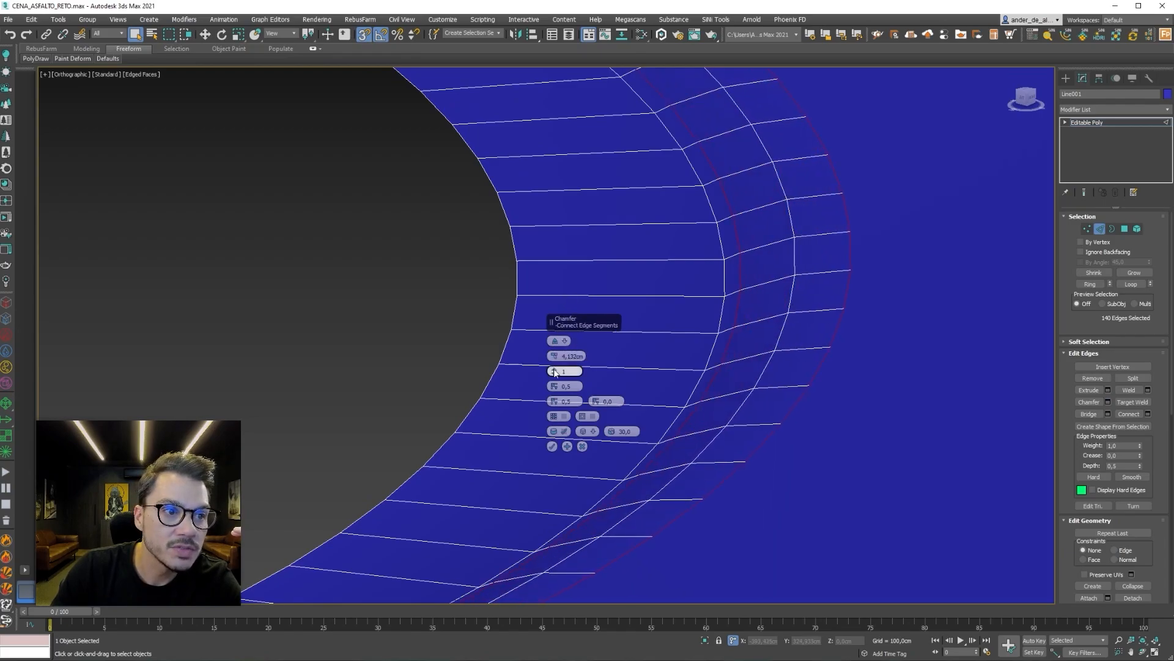
pyautogui.moveTo(554, 371); pyautogui.dragTo(555, 361)
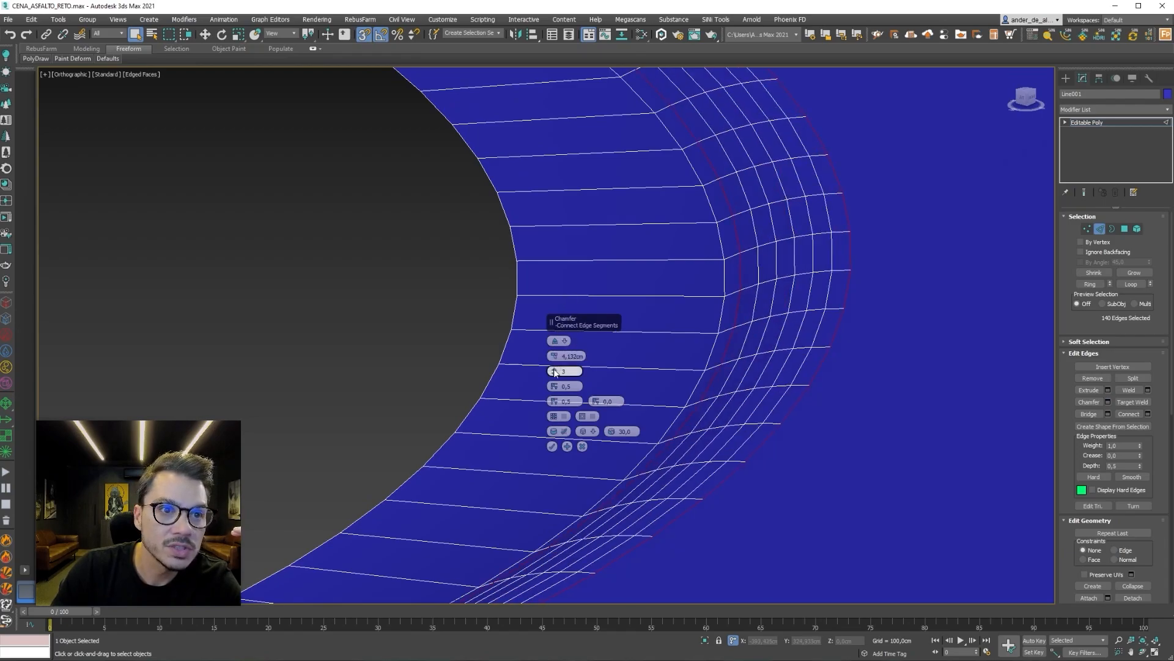
pyautogui.click(553, 446)
pyautogui.scroll(-6, 558, 444)
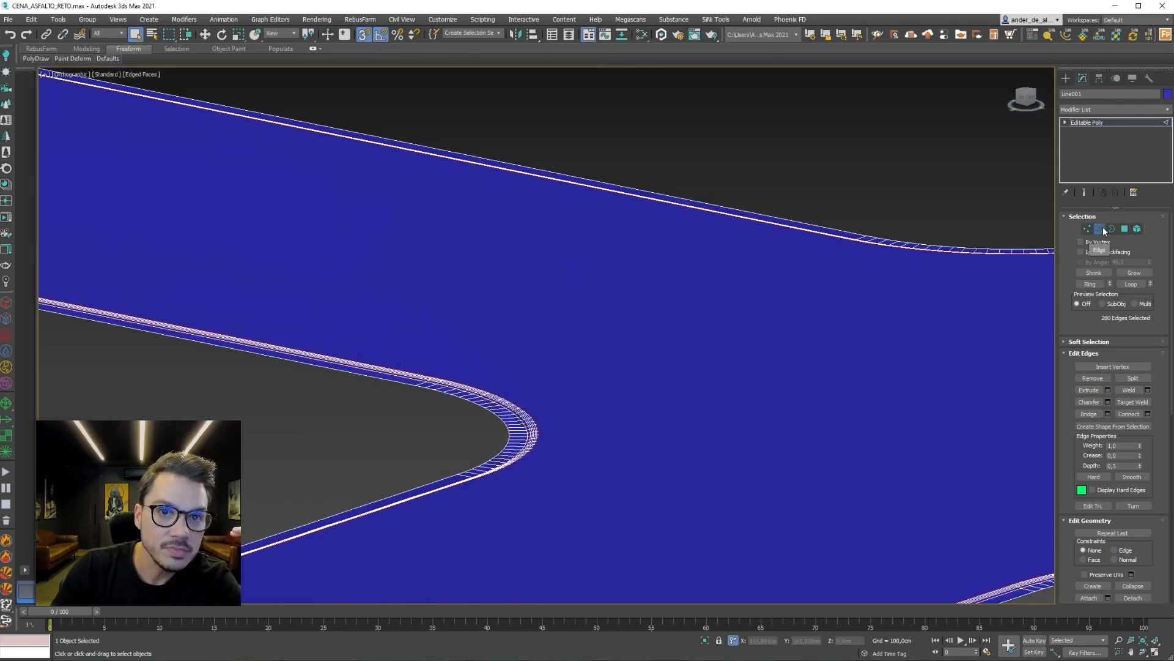
pyautogui.click(1103, 231)
pyautogui.click(867, 218)
# Turn off edged faces and inspect the chamfered road border in plain shading.
pyautogui.scroll(2, 482, 432)
pyautogui.press('F3')
pyautogui.press('F3')
pyautogui.press('F4')
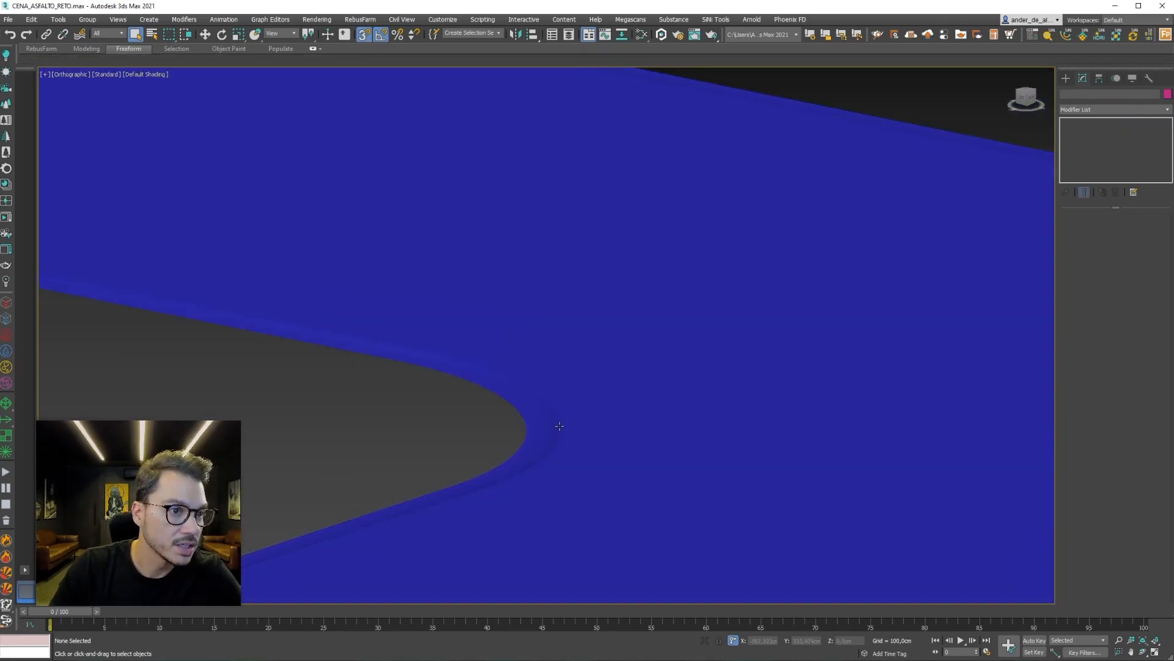
pyautogui.scroll(-5, 575, 426)
pyautogui.scroll(4, 710, 462)
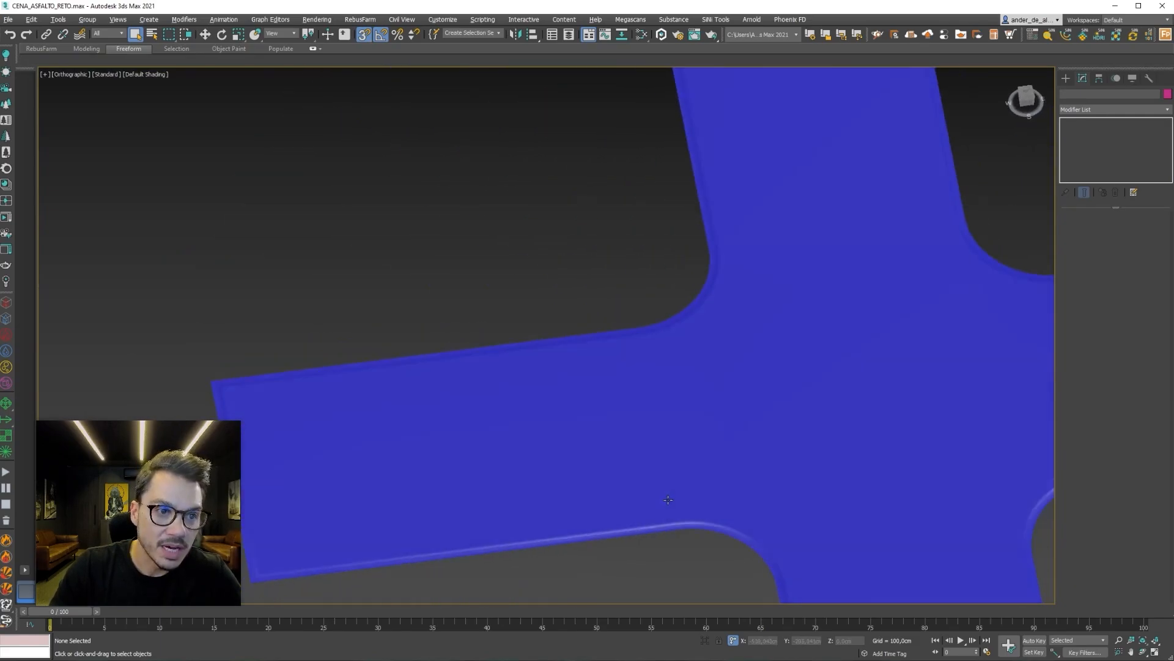
# In the top view, turn off 3D snapping and move the straight road with its markings beside the intersection's upper arm.
pyautogui.press('t')
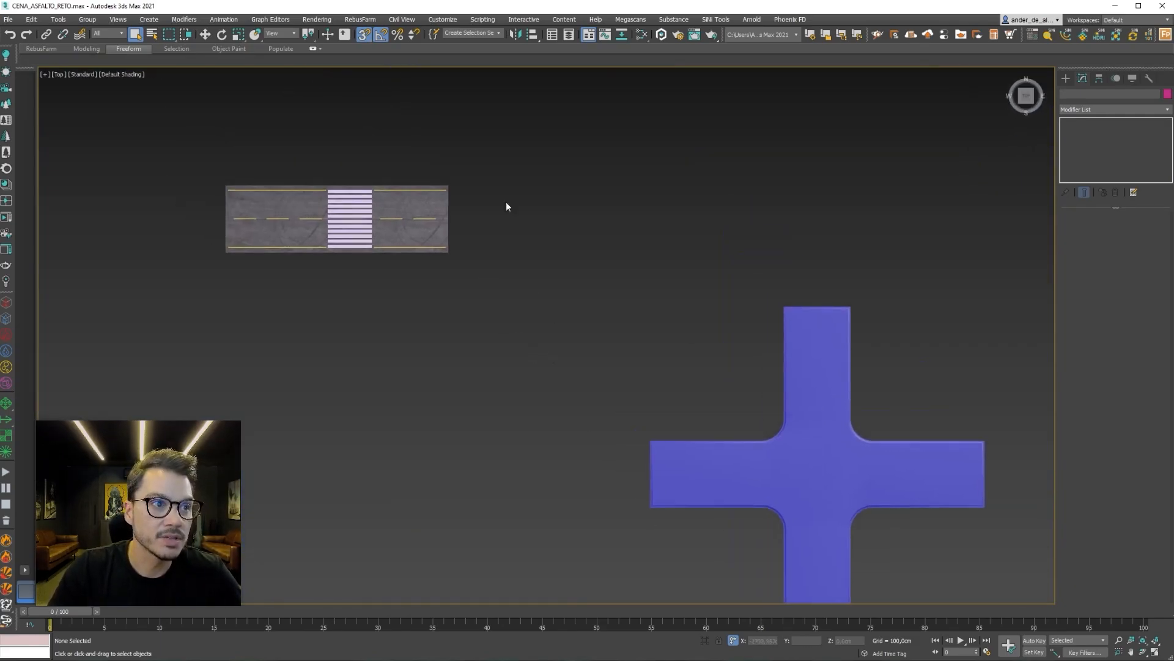
pyautogui.moveTo(507, 203); pyautogui.dragTo(360, 233)
pyautogui.press('w')
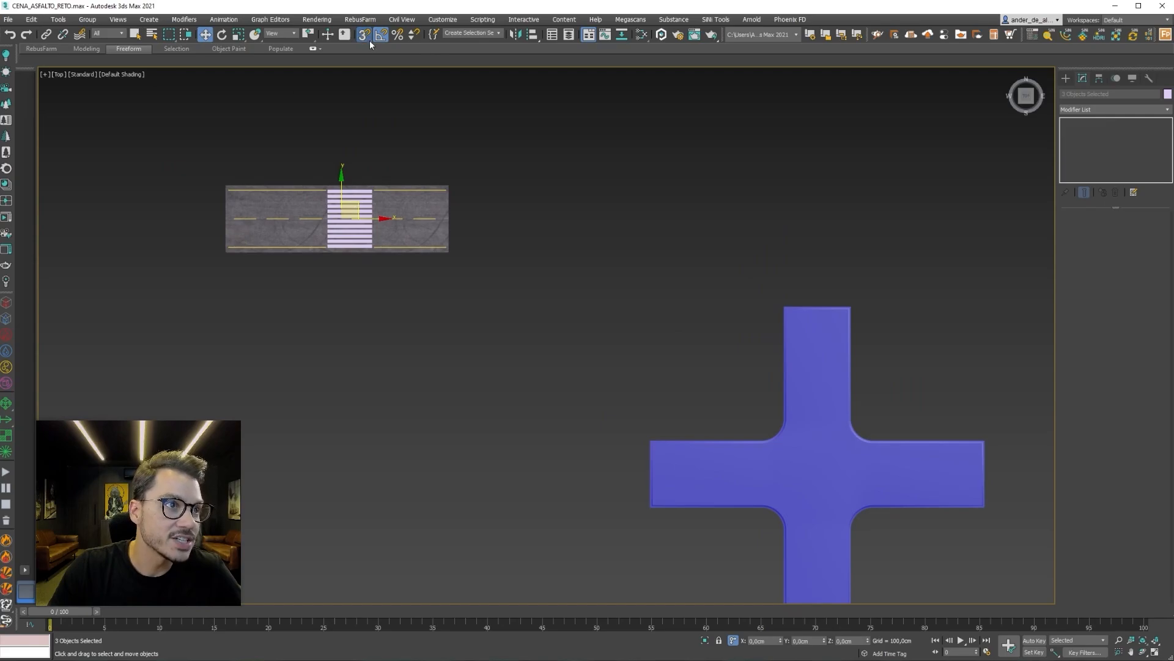
pyautogui.moveTo(359, 209); pyautogui.dragTo(679, 371)
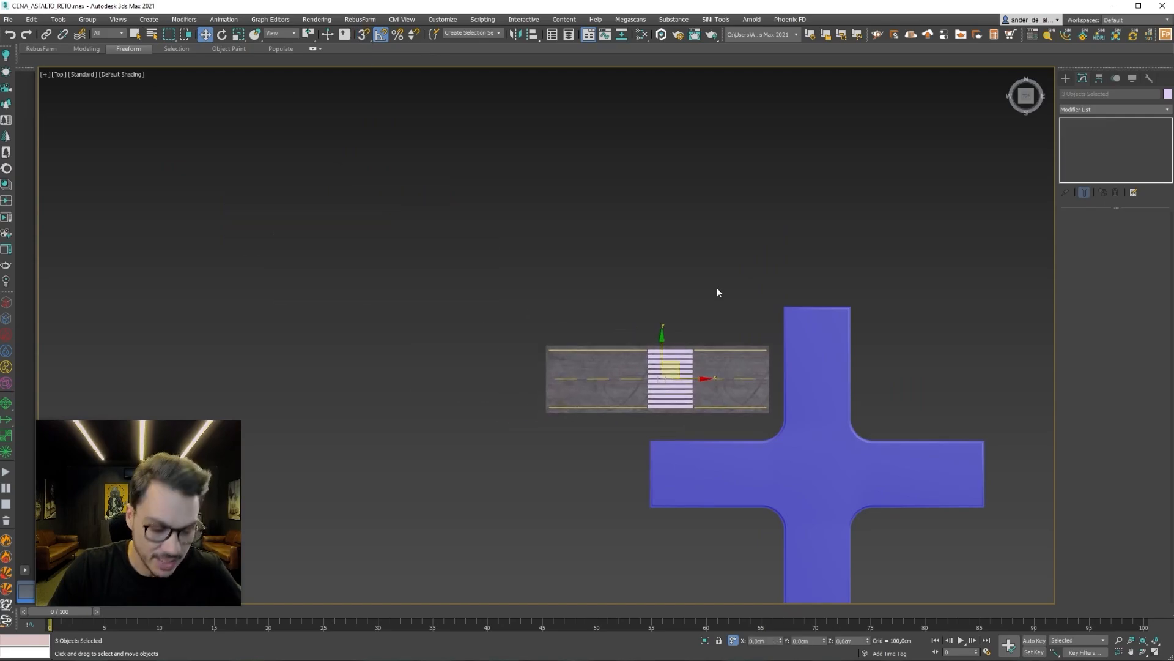
pyautogui.click(718, 291)
# Rotate the pedestrian crosswalk a quarter turn and place it across the intersection's upper arm, near the rounded corners.
pyautogui.scroll(5, 801, 490)
pyautogui.moveTo(834, 490); pyautogui.dragTo(724, 441, button='middle')
pyautogui.scroll(-3, 458, 280)
pyautogui.click(361, 263)
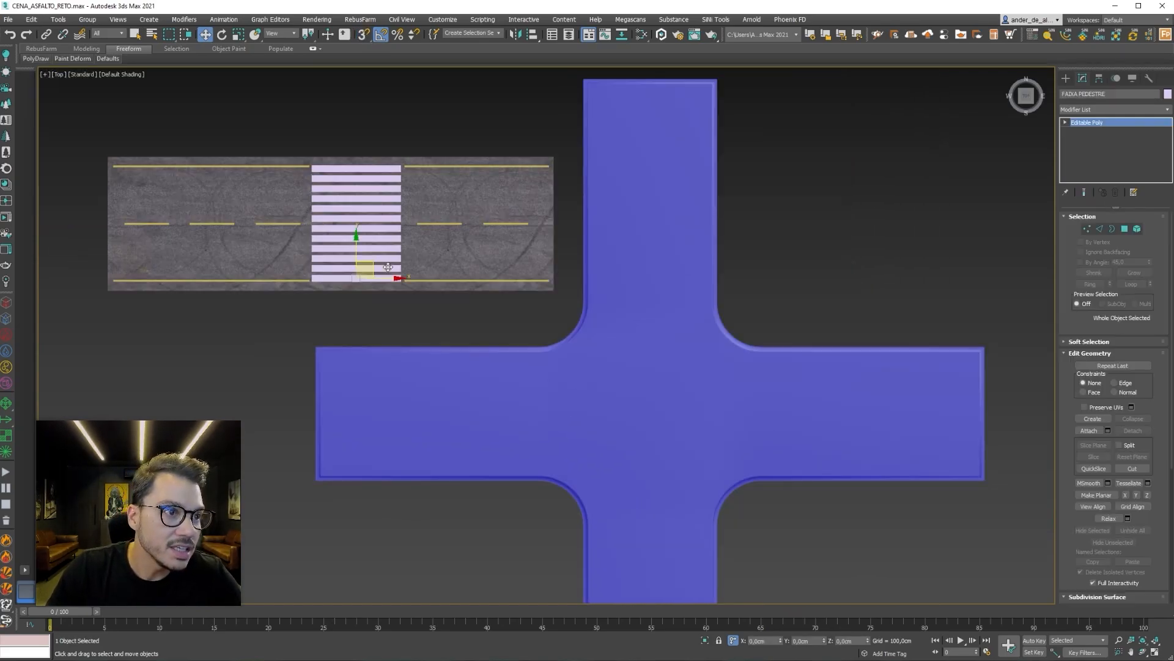
pyautogui.press('F3')
pyautogui.moveTo(367, 269); pyautogui.dragTo(677, 328)
pyautogui.scroll(2, 647, 313)
pyautogui.press('e')
pyautogui.press('w')
pyautogui.moveTo(608, 297); pyautogui.dragTo(550, 179)
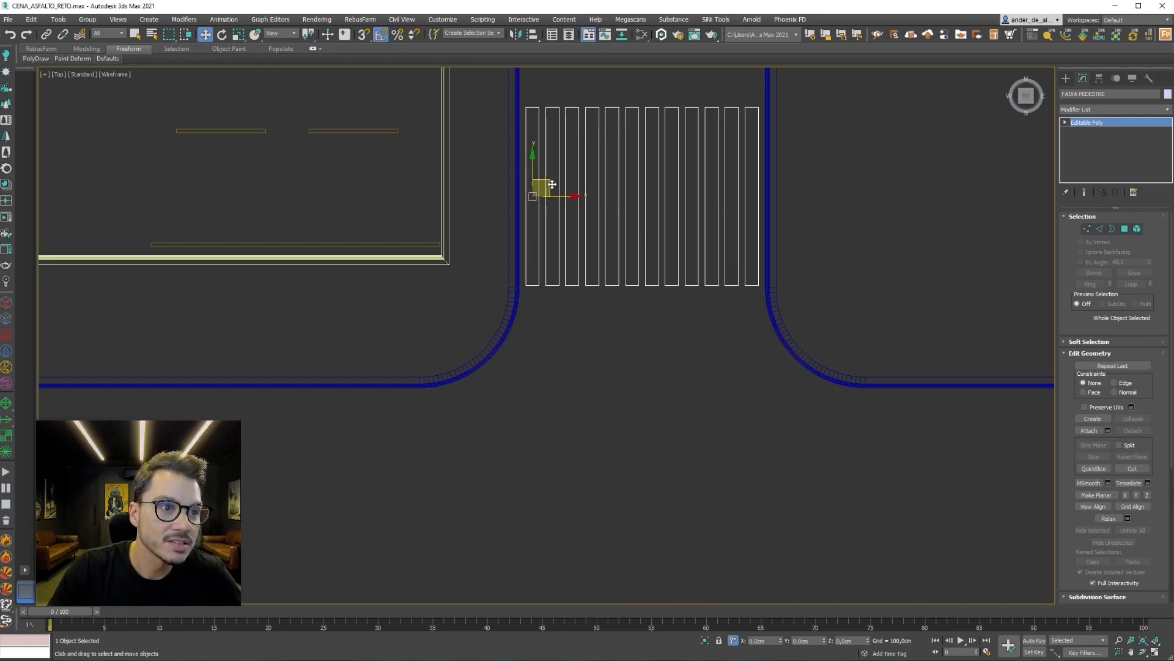
# Copy the crosswalk straight down onto the intersection's lower arm as an independent copy.
pyautogui.scroll(-3, 552, 184)
pyautogui.moveTo(552, 184); pyautogui.dragTo(630, 148, button='middle')
pyautogui.keyDown('shift'); pyautogui.moveTo(622, 124); pyautogui.dragTo(635, 438); pyautogui.keyUp('shift')
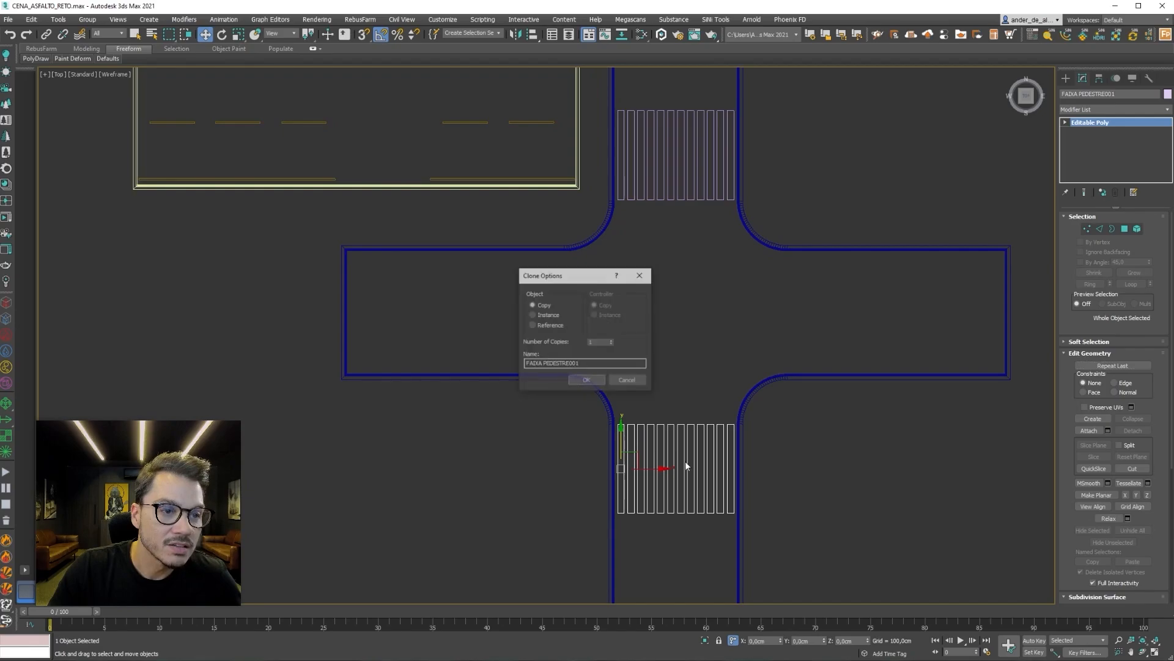
pyautogui.click(579, 379)
# Make rotated copies of both crosswalks at -90° about their common centre to cover the two side arms.
pyautogui.keyDown('ctrl'); pyautogui.click(651, 185); pyautogui.keyUp('ctrl')
pyautogui.press('e')
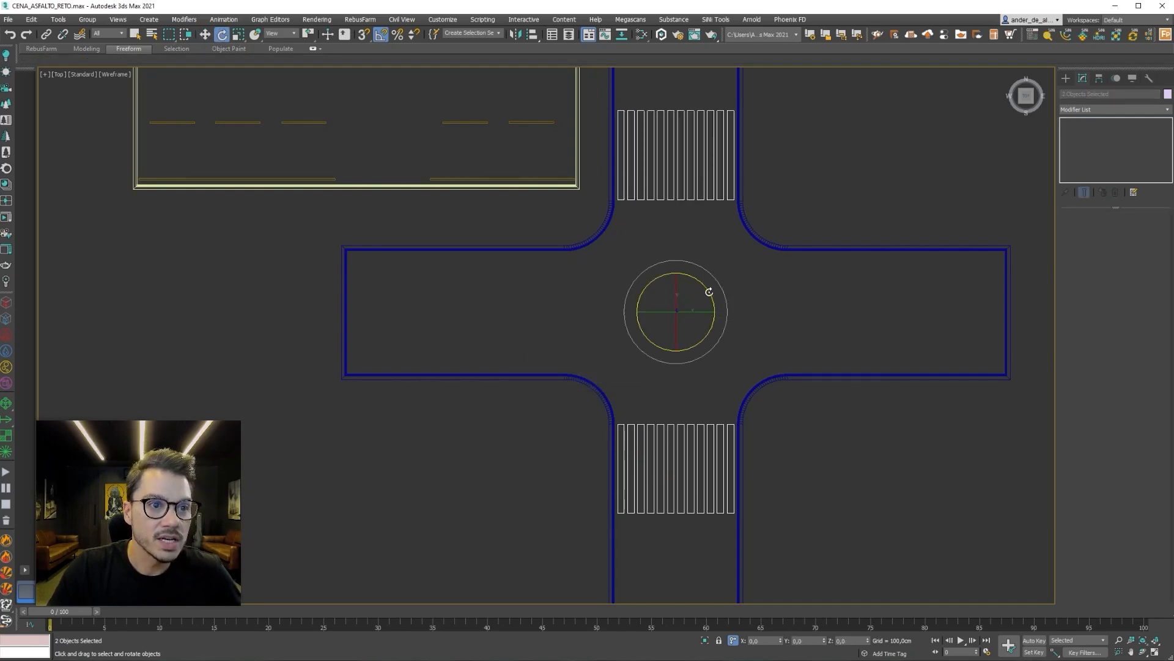
pyautogui.moveTo(708, 292)
pyautogui.keyDown('shift'); pyautogui.mouseDown()
pyautogui.moveTo(740, 341)
pyautogui.moveTo(742, 323)
pyautogui.moveTo(757, 370)
pyautogui.mouseUp(); pyautogui.keyUp('shift')
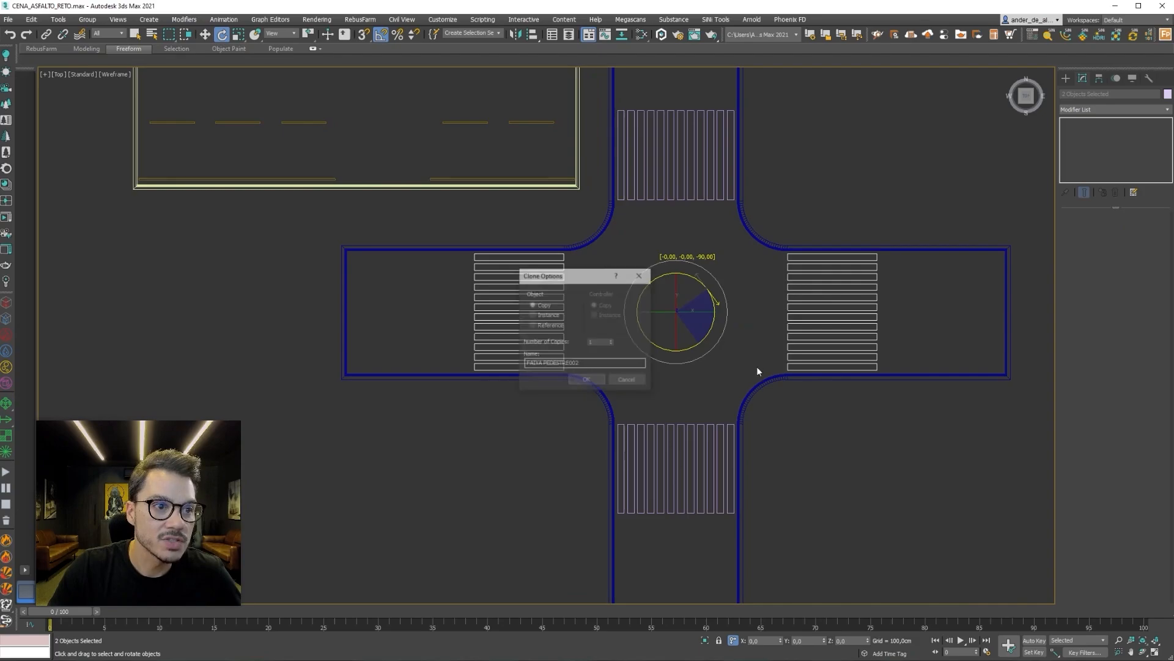
pyautogui.click(587, 379)
pyautogui.click(800, 425)
pyautogui.press('F3')
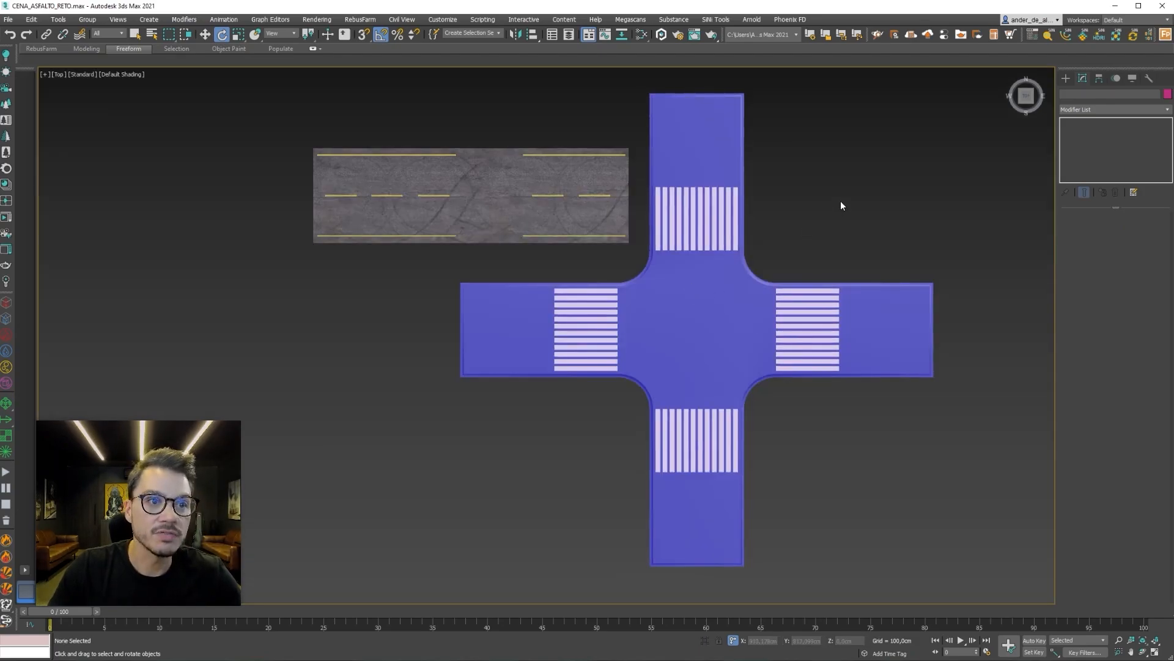
# Detach the group of three yellow centre dashes from the straight road's markings as a separate object named FAIXAS AMARFELAS.
pyautogui.scroll(3, 823, 207)
pyautogui.moveTo(829, 210); pyautogui.dragTo(833, 240, button='middle')
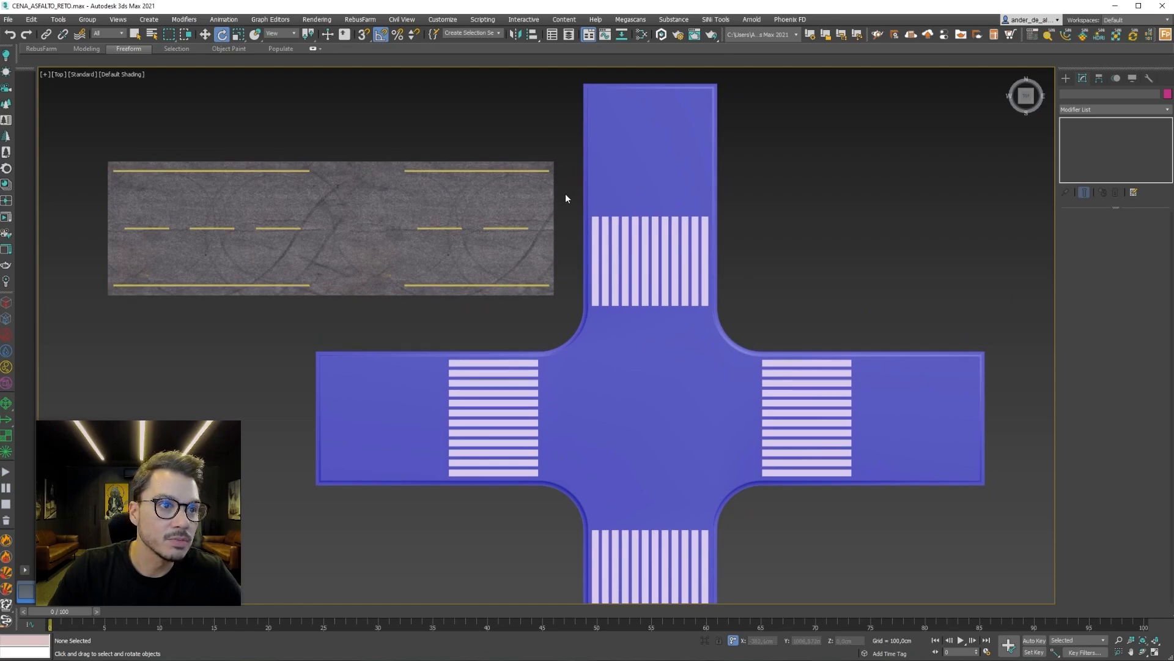
pyautogui.press('F3')
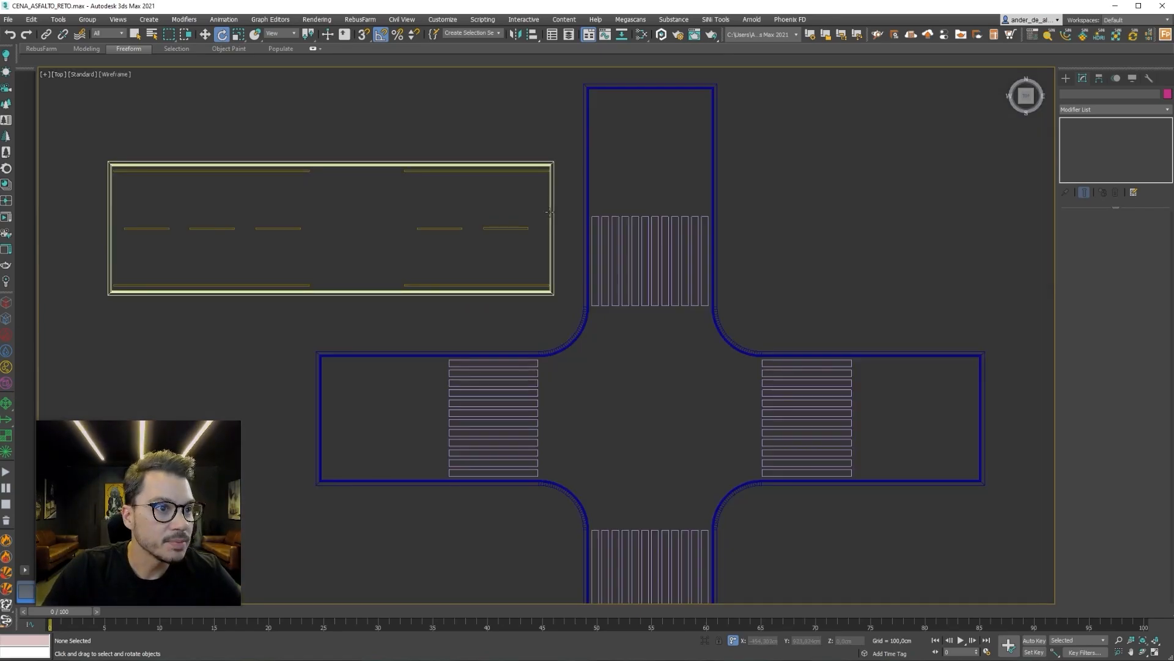
pyautogui.click(550, 212)
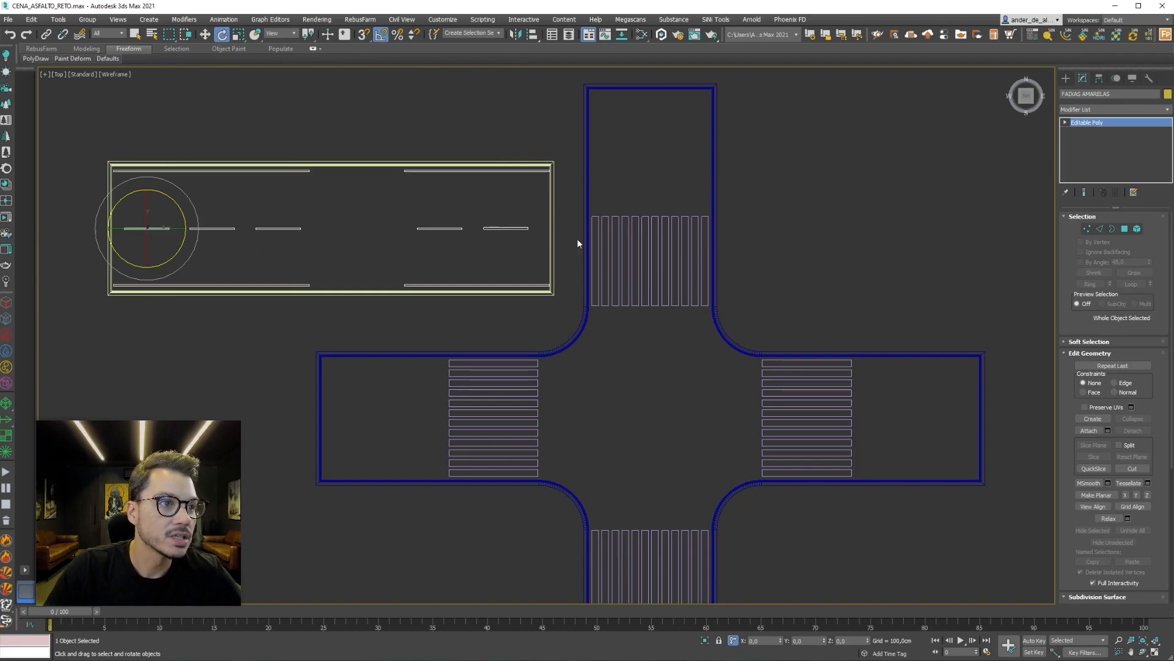
pyautogui.click(1138, 229)
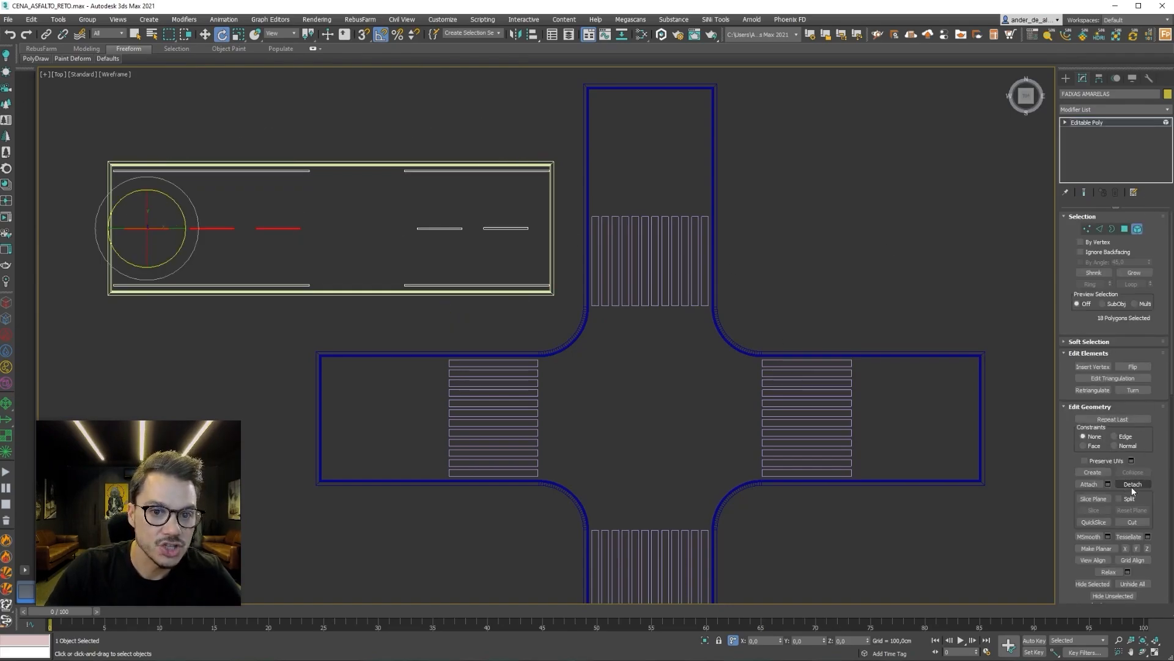
pyautogui.click(1132, 484)
pyautogui.write('FAIXA')
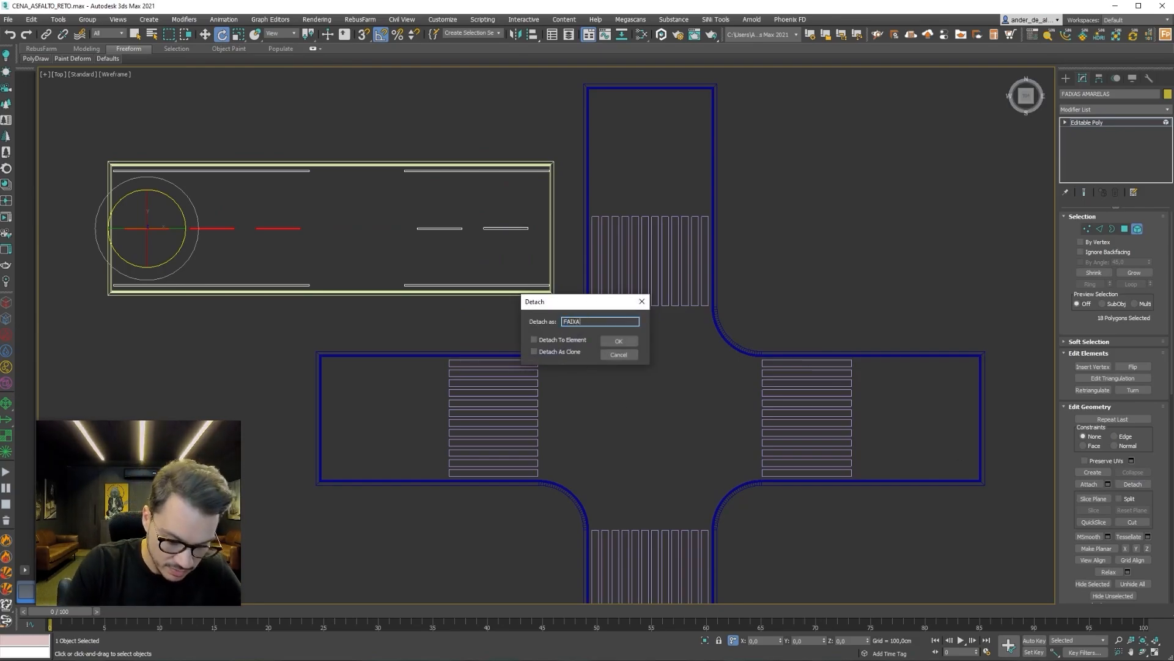
pyautogui.write('S AMARE')
pyautogui.press('Return')
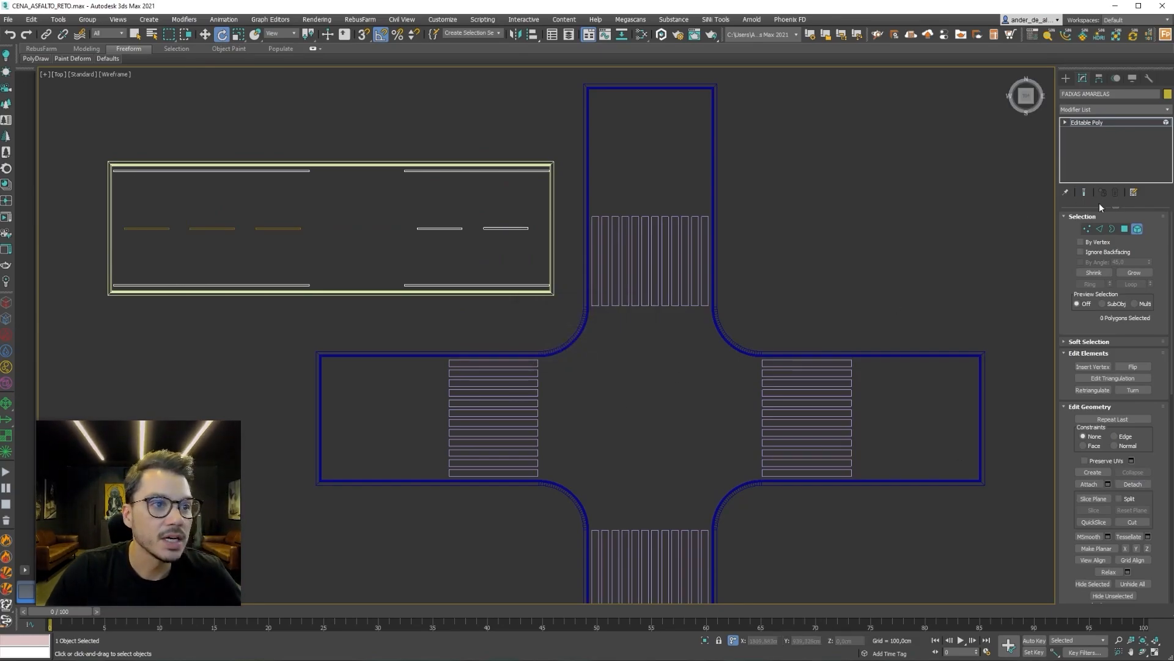
# Delete the remaining yellow markings and move the three detached dashes onto the centreline of the intersection's left arm.
pyautogui.click(546, 245)
pyautogui.click(519, 228)
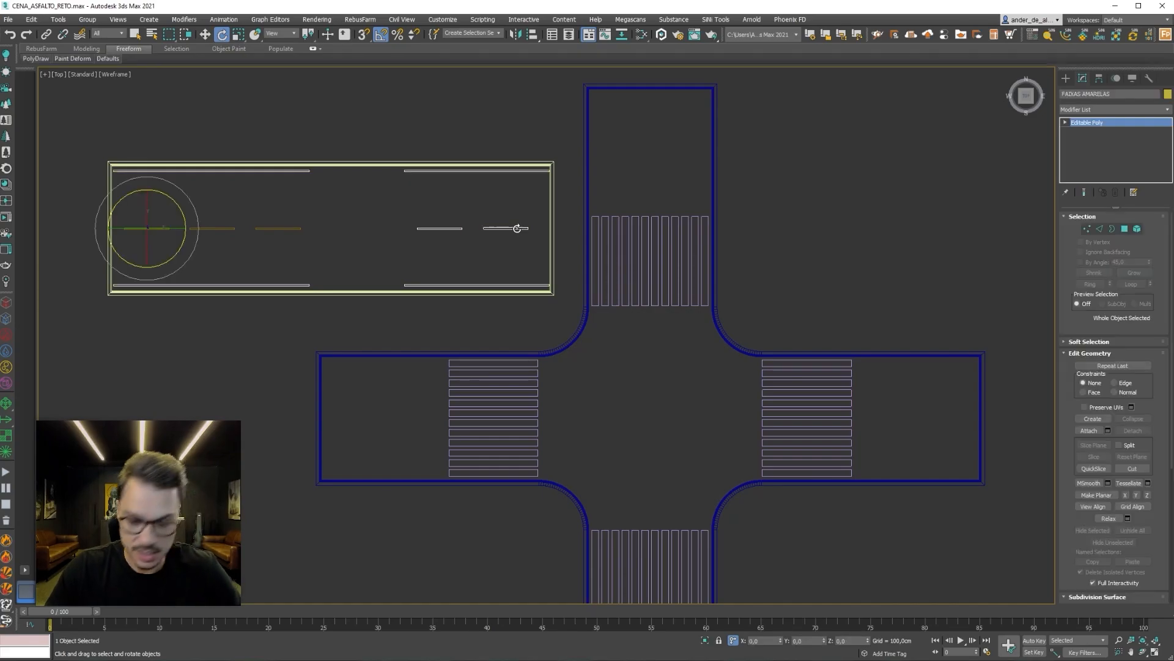
pyautogui.press('Delete')
pyautogui.click(236, 226)
pyautogui.press('w')
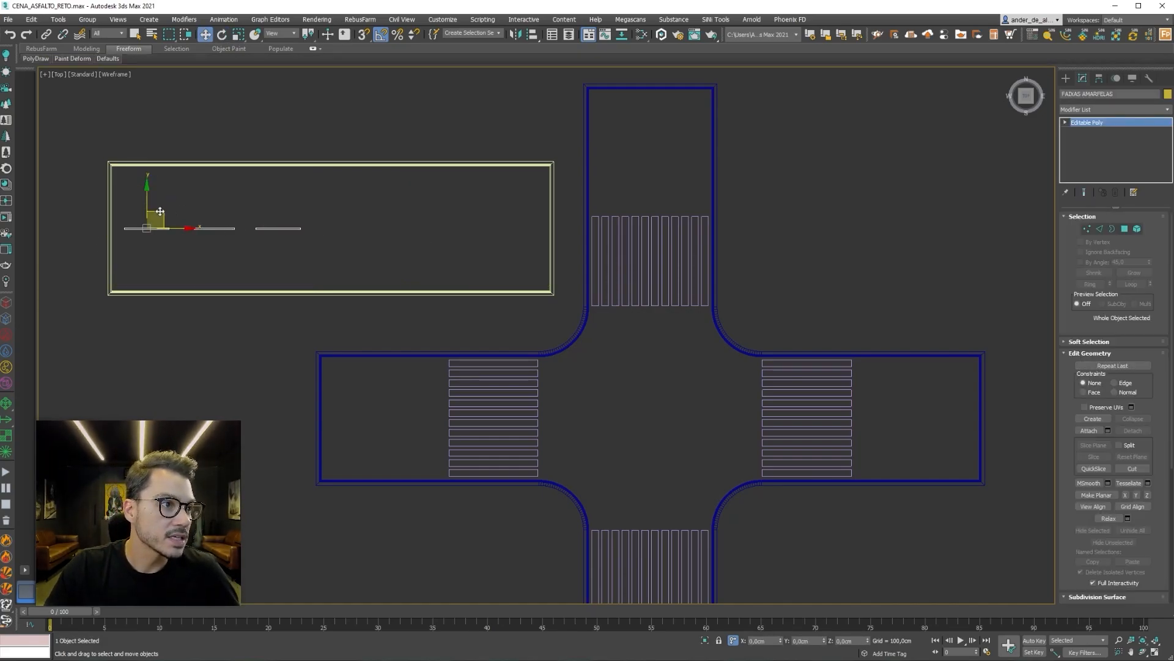
pyautogui.moveTo(160, 211); pyautogui.dragTo(301, 400)
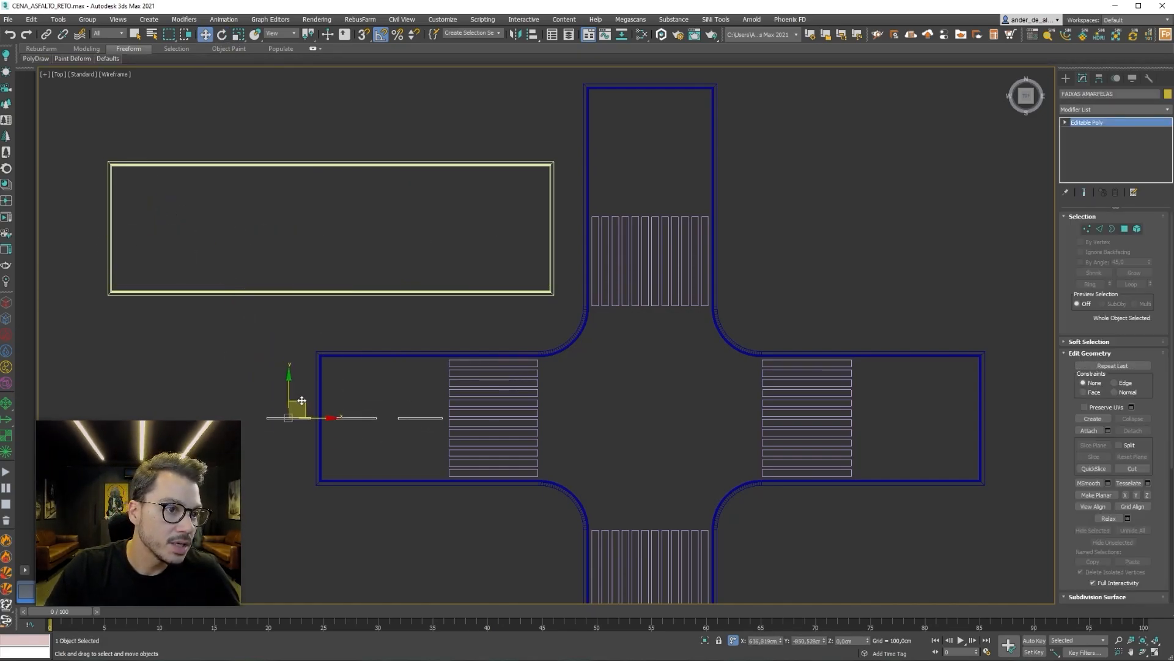
# Delete the dash that overhangs the end of the left arm and centre the pivot on the two remaining dashes.
pyautogui.scroll(4, 331, 431)
pyautogui.scroll(-3, 99, 356)
pyautogui.press('5')
pyautogui.moveTo(126, 323); pyautogui.dragTo(108, 405)
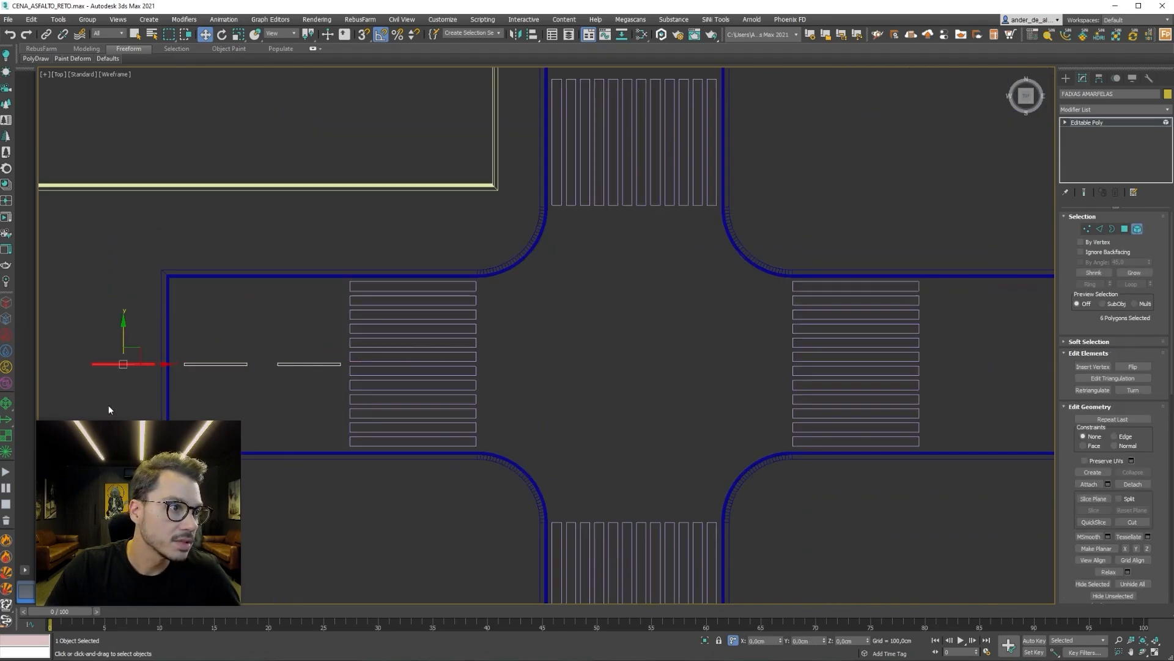
pyautogui.click(1100, 78)
pyautogui.click(1113, 150)
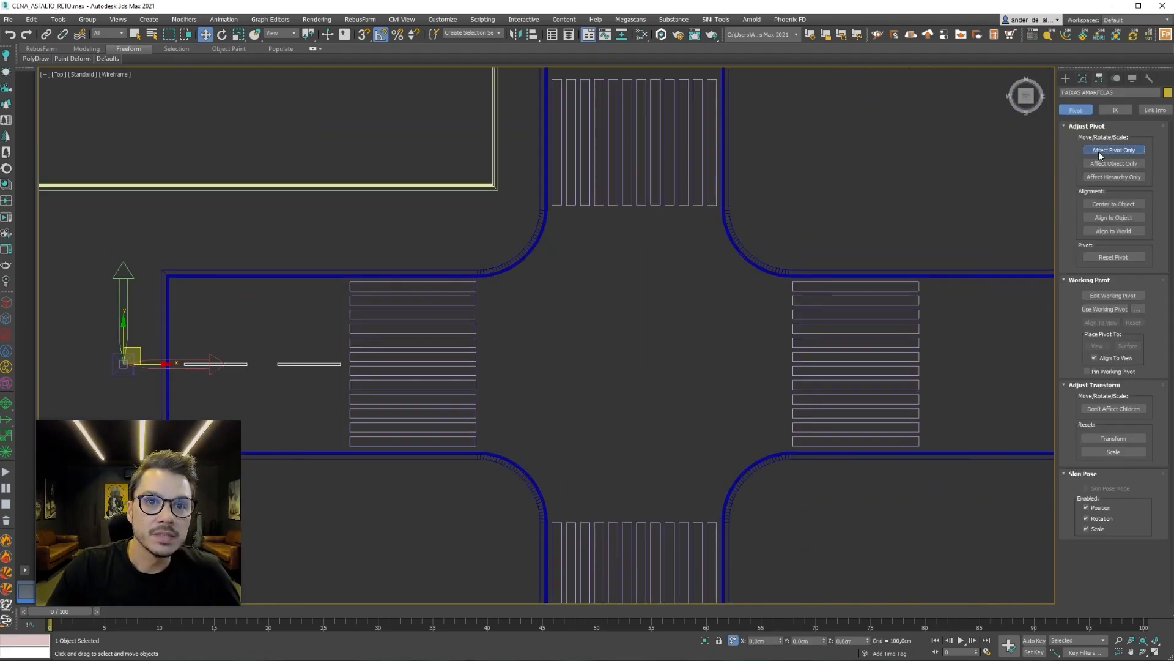
pyautogui.click(1127, 204)
pyautogui.click(1066, 79)
# Copy the two yellow dashes straight across onto the intersection's right arm as an independent copy.
pyautogui.moveTo(622, 280); pyautogui.dragTo(620, 227, button='middle')
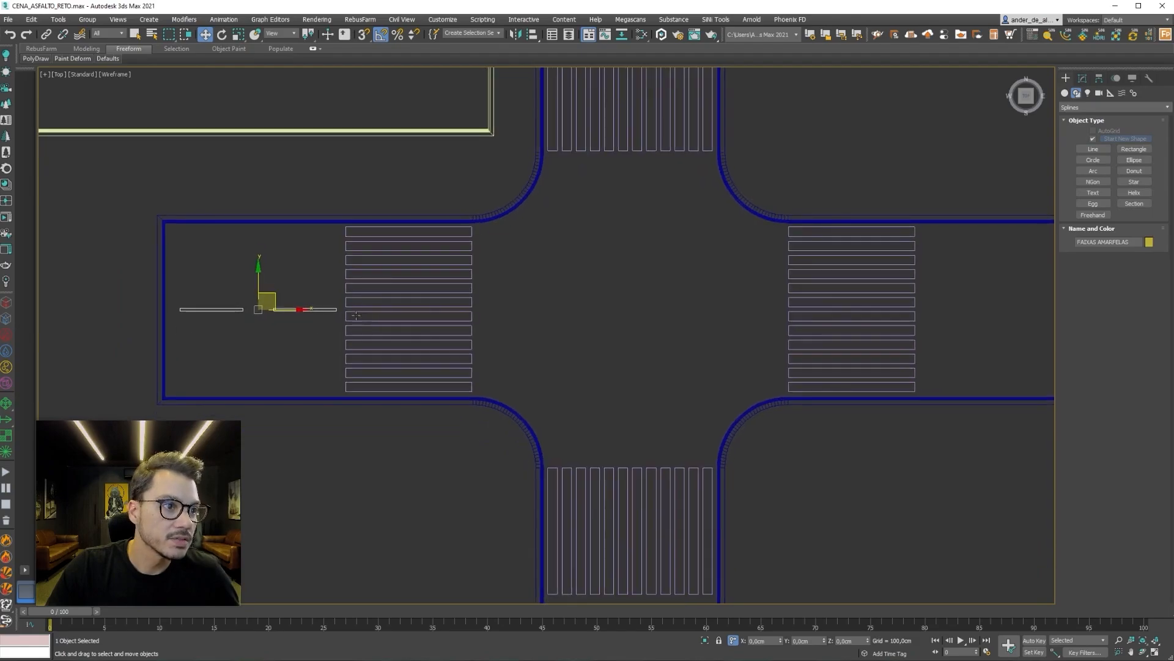
pyautogui.scroll(-2, 288, 329)
pyautogui.keyDown('shift'); pyautogui.moveTo(304, 321); pyautogui.dragTo(833, 320); pyautogui.keyUp('shift')
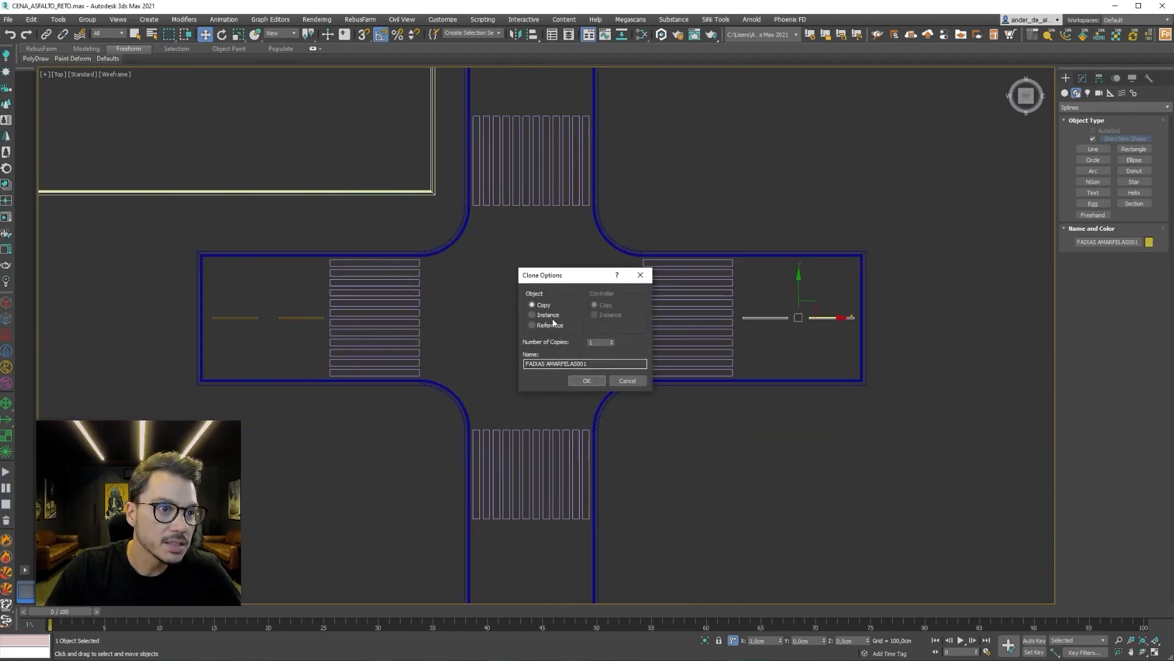
pyautogui.click(586, 380)
# Make independent copies of both dash pairs rotated 90° about their common centre to mark the upper and lower arms.
pyautogui.keyDown('ctrl'); pyautogui.click(302, 318); pyautogui.keyUp('ctrl')
pyautogui.scroll(-3, 345, 336)
pyautogui.press('e')
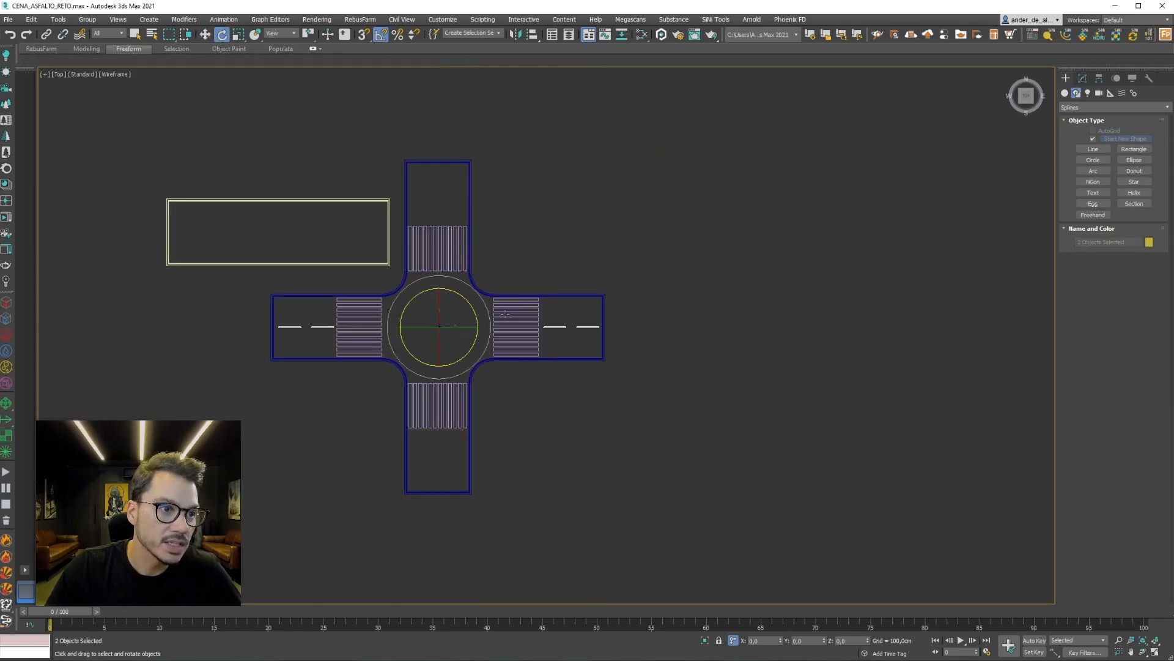
pyautogui.keyDown('shift'); pyautogui.moveTo(469, 301); pyautogui.dragTo(493, 336); pyautogui.keyUp('shift')
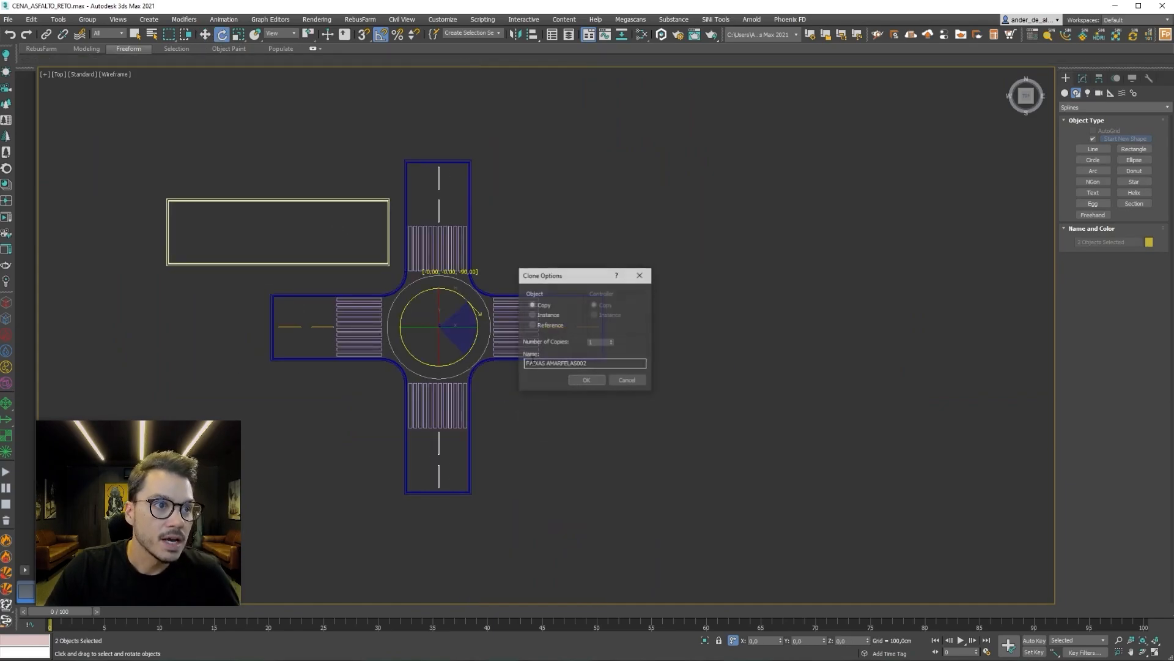
pyautogui.click(586, 380)
pyautogui.click(575, 428)
# Select the intersection's large top polygon in a shaded orbit view and convert the selection to its border edges.
pyautogui.scroll(5, 425, 331)
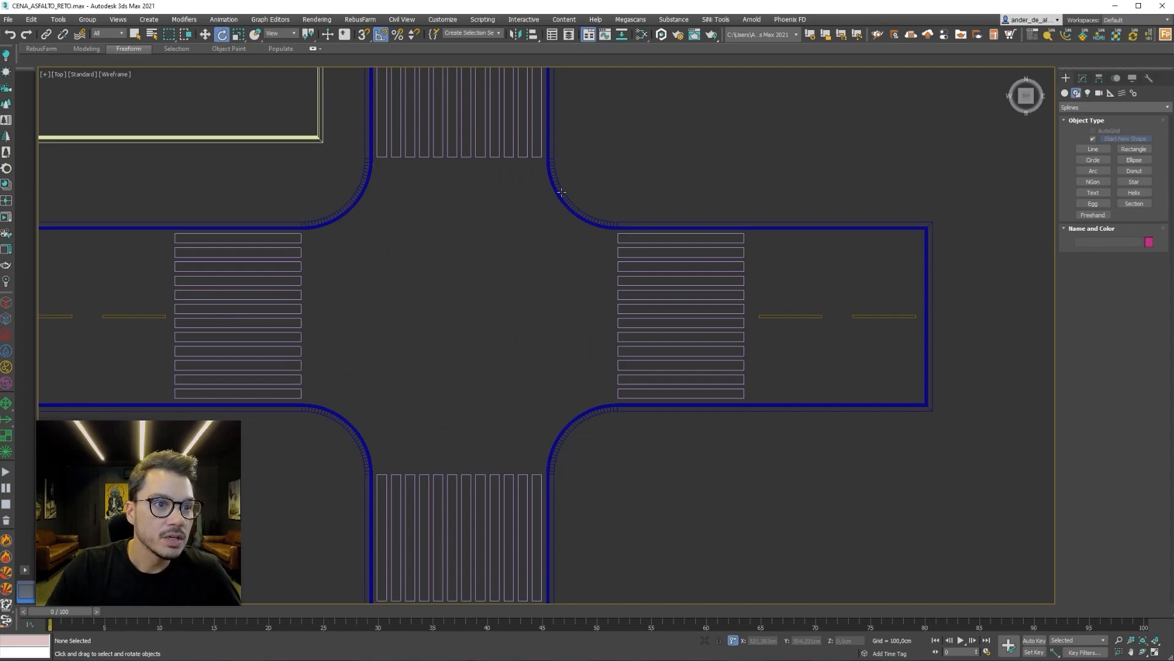
pyautogui.scroll(6, 813, 335)
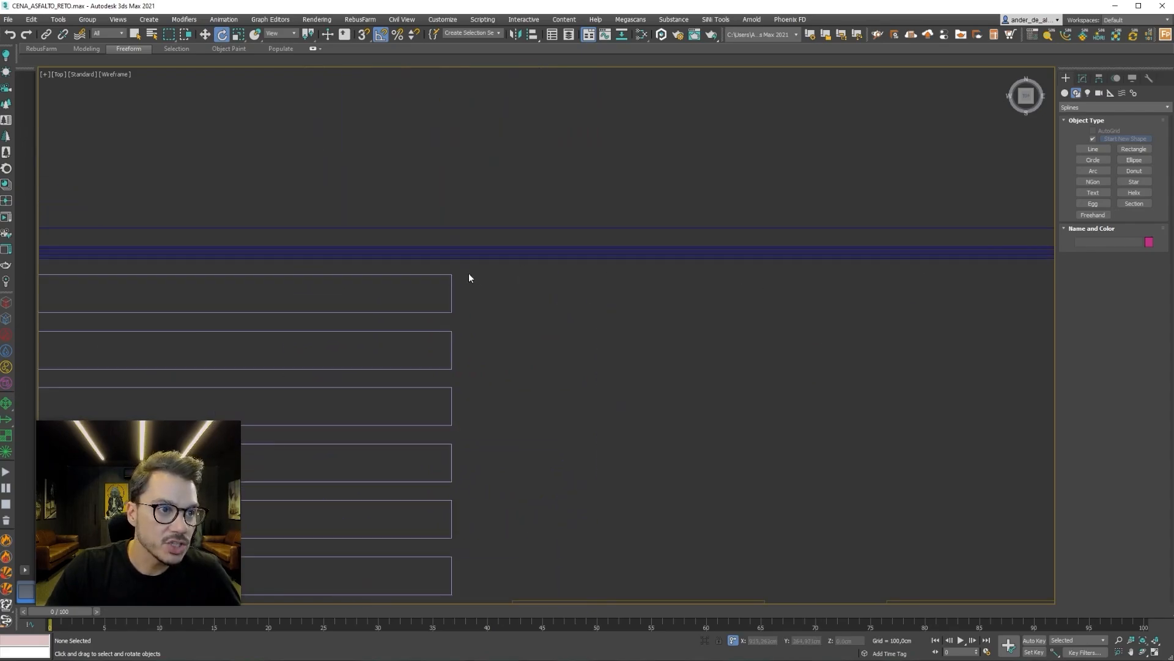
pyautogui.moveTo(404, 428)
pyautogui.keyDown('alt'); pyautogui.mouseDown(button='middle')
pyautogui.moveTo(464, 404)
pyautogui.moveTo(483, 355)
pyautogui.mouseUp(button='middle'); pyautogui.keyUp('alt')
pyautogui.press('F3')
pyautogui.scroll(-3, 387, 433)
pyautogui.moveTo(388, 432); pyautogui.dragTo(618, 326, button='middle')
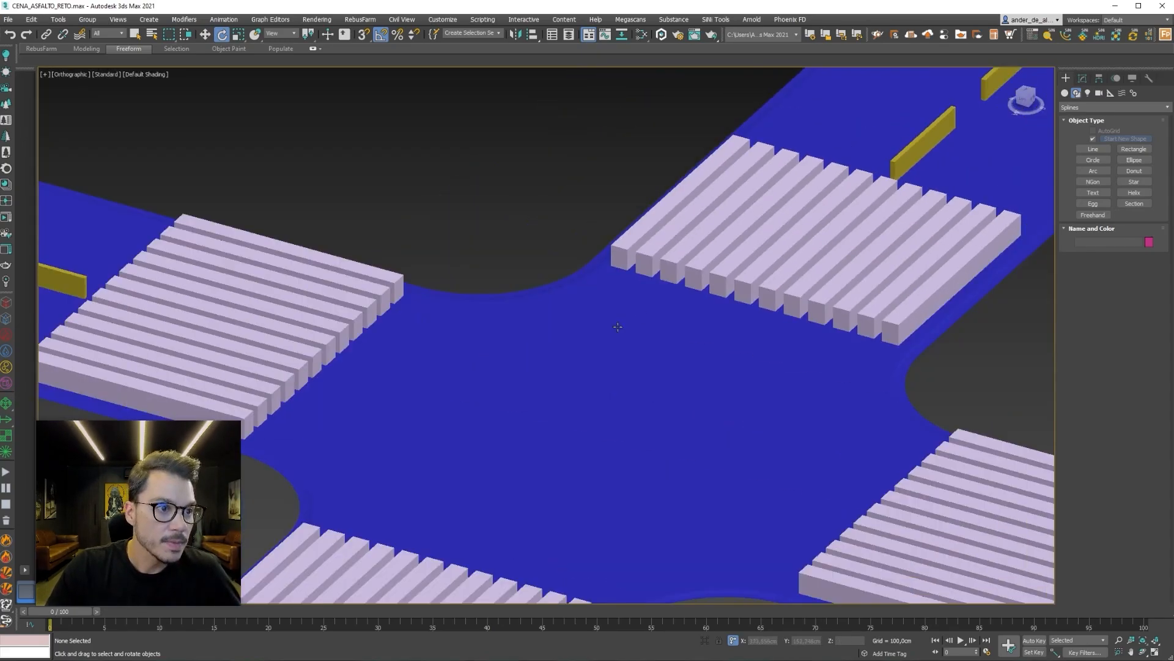
pyautogui.scroll(-1, 618, 326)
pyautogui.click(642, 365)
pyautogui.click(1083, 78)
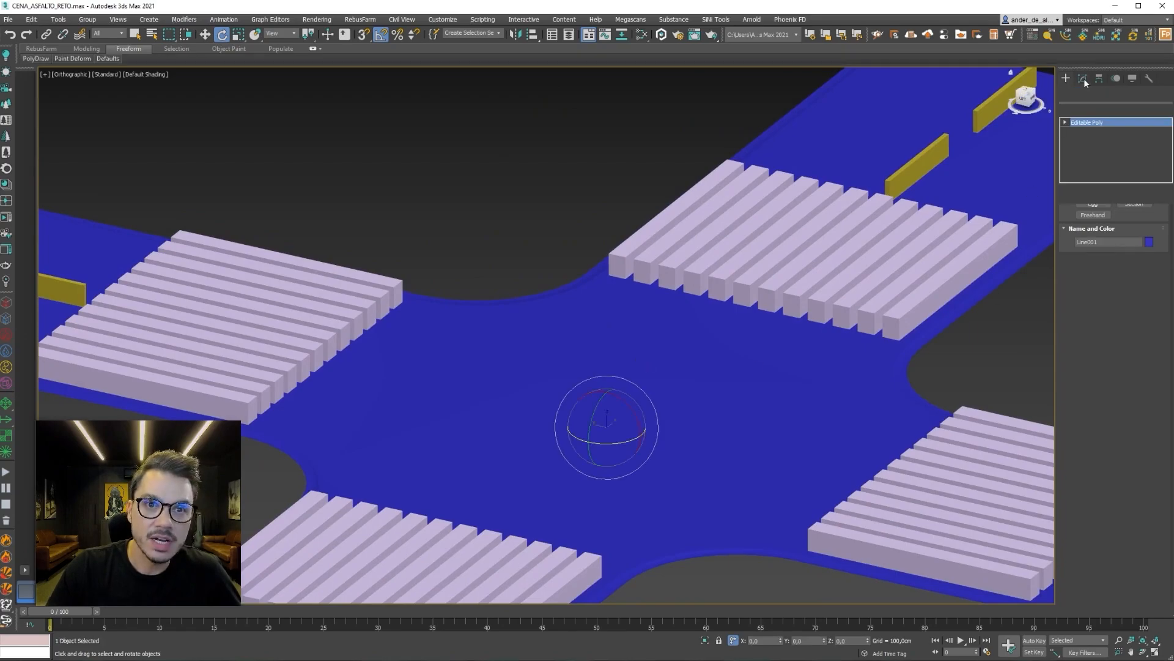
pyautogui.click(1126, 231)
pyautogui.click(685, 373)
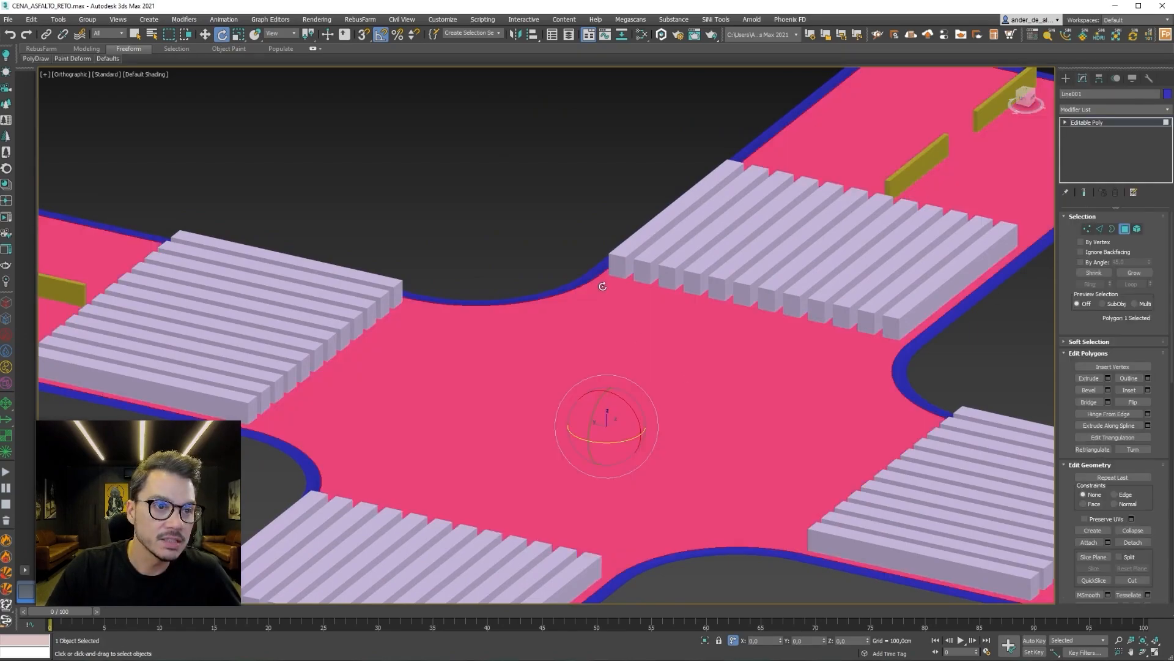
pyautogui.scroll(7, 600, 284)
pyautogui.keyDown('ctrl'); pyautogui.click(1101, 231); pyautogui.keyUp('ctrl')
# Create a Smooth shape named FAIXA CONTORNO from the selected border edges and leave edge editing.
pyautogui.keyDown('alt'); pyautogui.moveTo(495, 255); pyautogui.dragTo(522, 251, button='middle'); pyautogui.keyUp('alt')
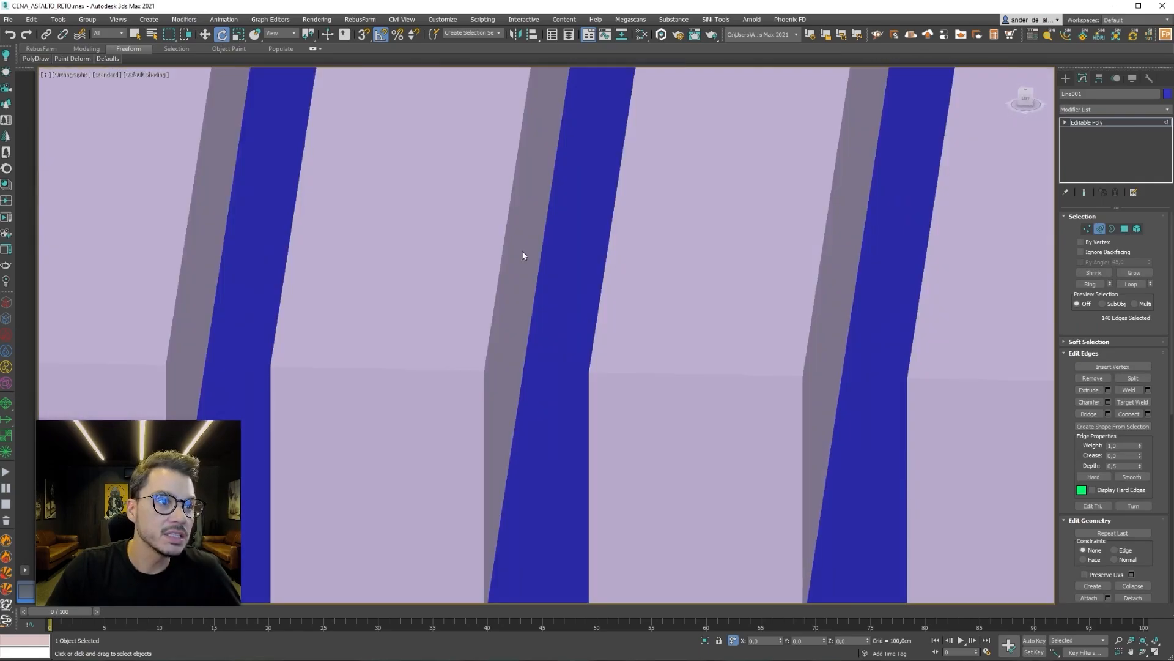
pyautogui.scroll(-12, 520, 327)
pyautogui.scroll(6, 739, 315)
pyautogui.keyDown('alt'); pyautogui.moveTo(398, 347); pyautogui.dragTo(648, 363, button='middle'); pyautogui.keyUp('alt')
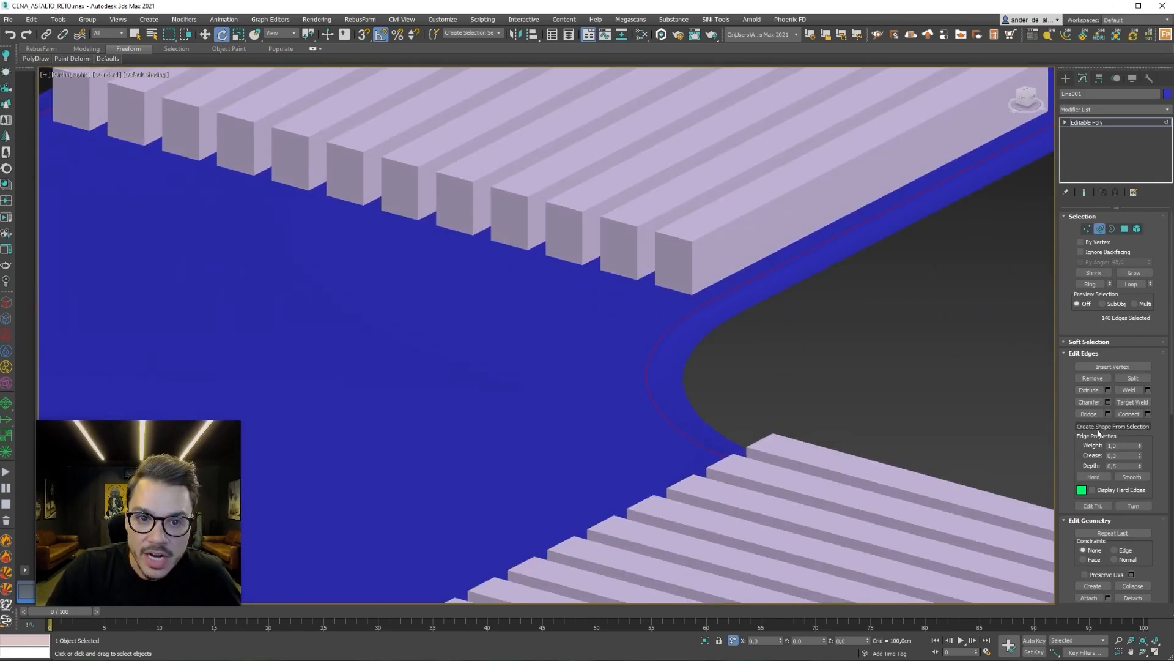
pyautogui.click(1130, 428)
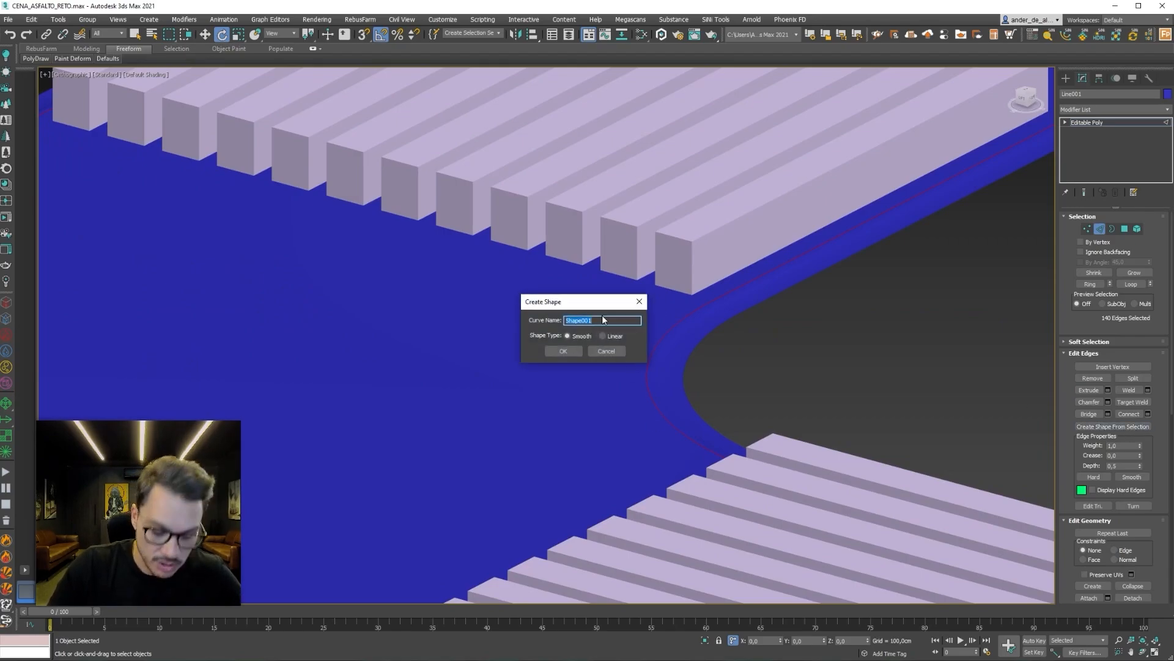
pyautogui.write('FAIXA C')
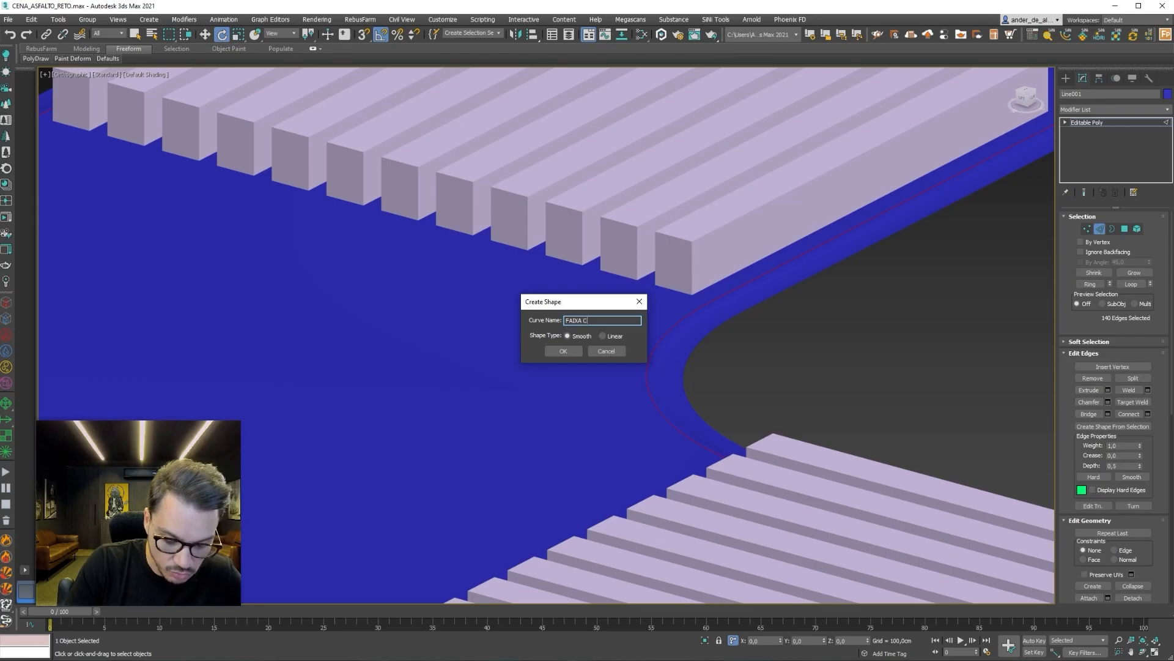
pyautogui.write('ONTORNO')
pyautogui.press('Return')
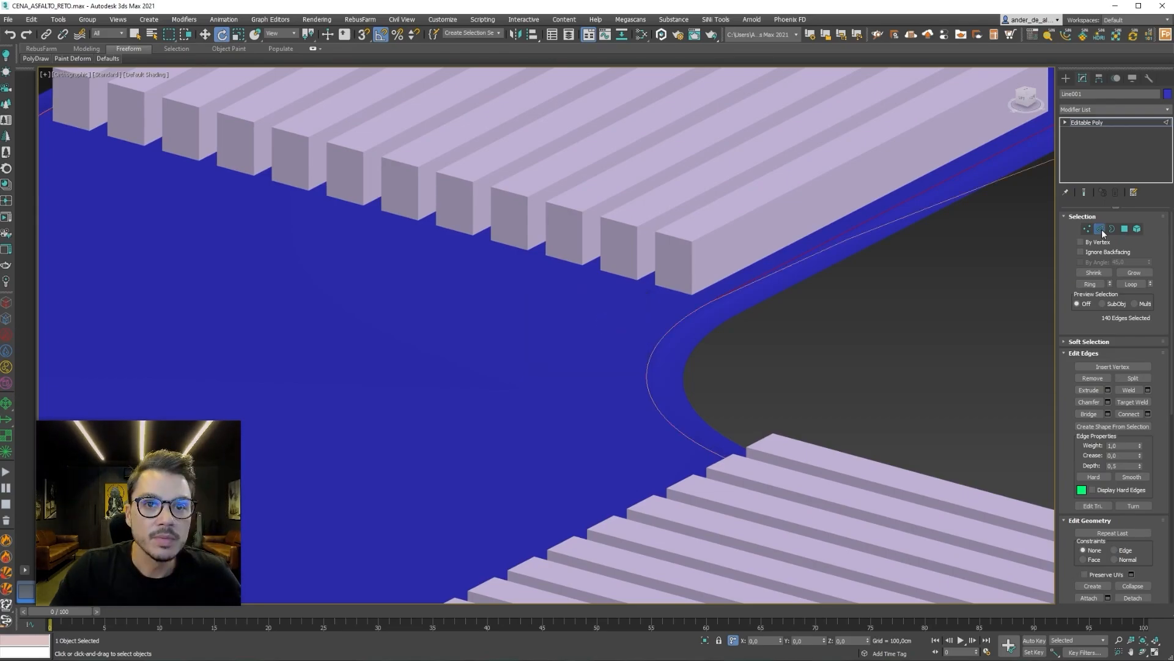
pyautogui.click(1100, 229)
pyautogui.click(961, 329)
# Convert the eight vertices at the ends of the contour spline's four arms to Corner vertices.
pyautogui.scroll(-8, 960, 324)
pyautogui.scroll(6, 854, 354)
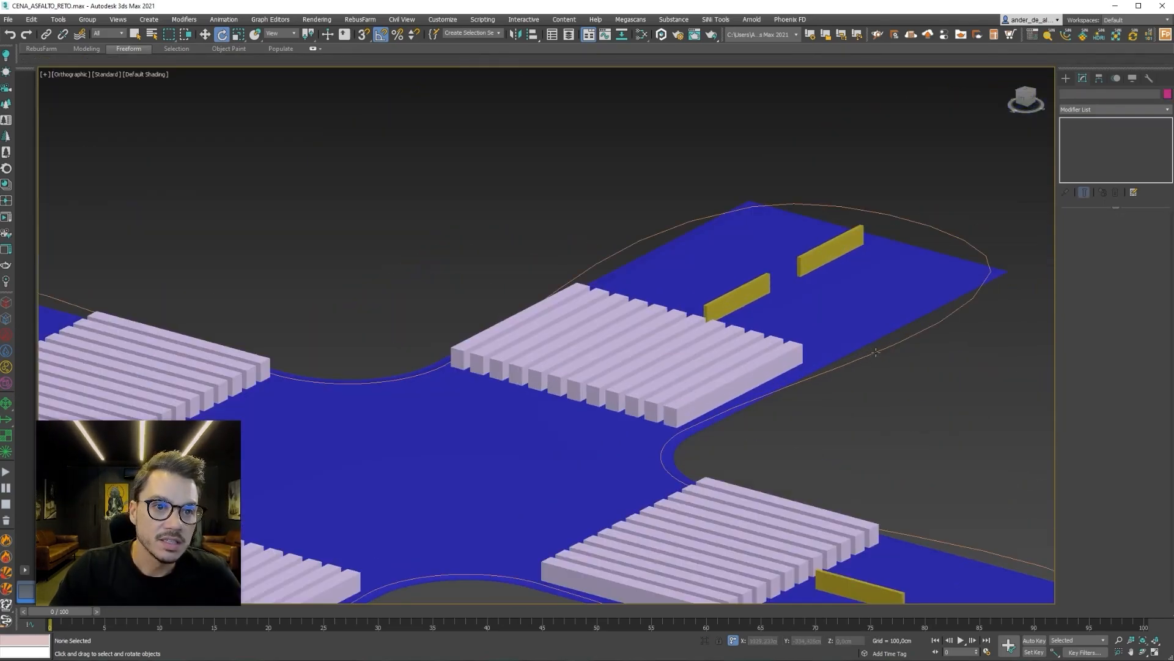
pyautogui.click(918, 369)
pyautogui.click(1101, 289)
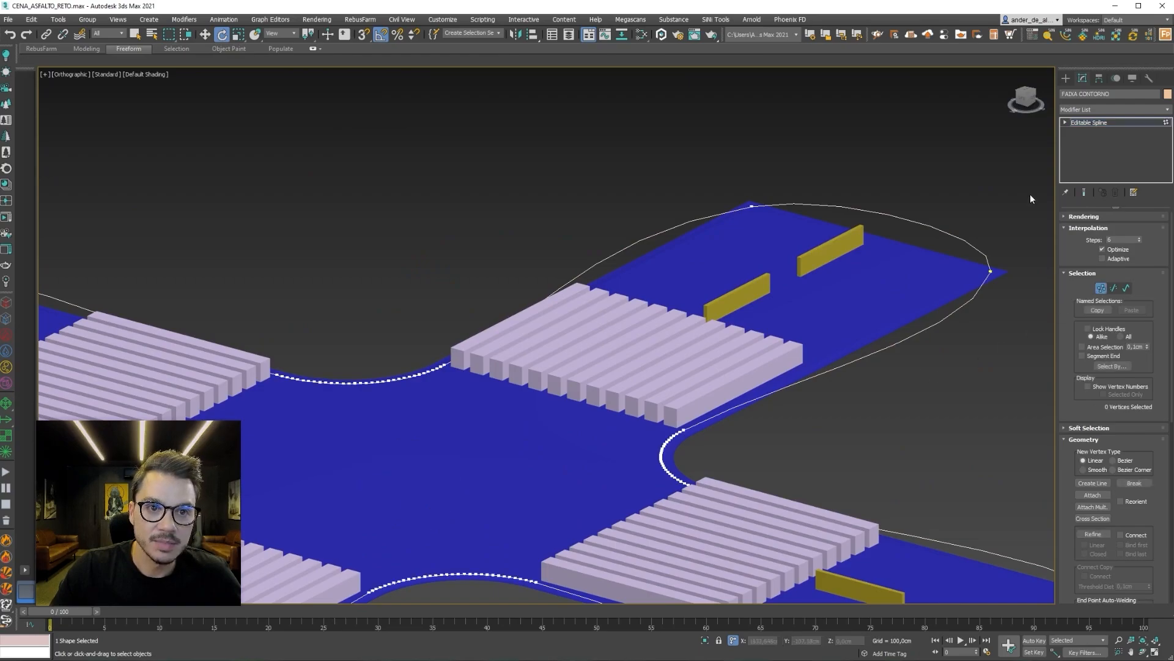
pyautogui.moveTo(709, 340); pyautogui.dragTo(709, 341)
pyautogui.scroll(-5, 734, 391)
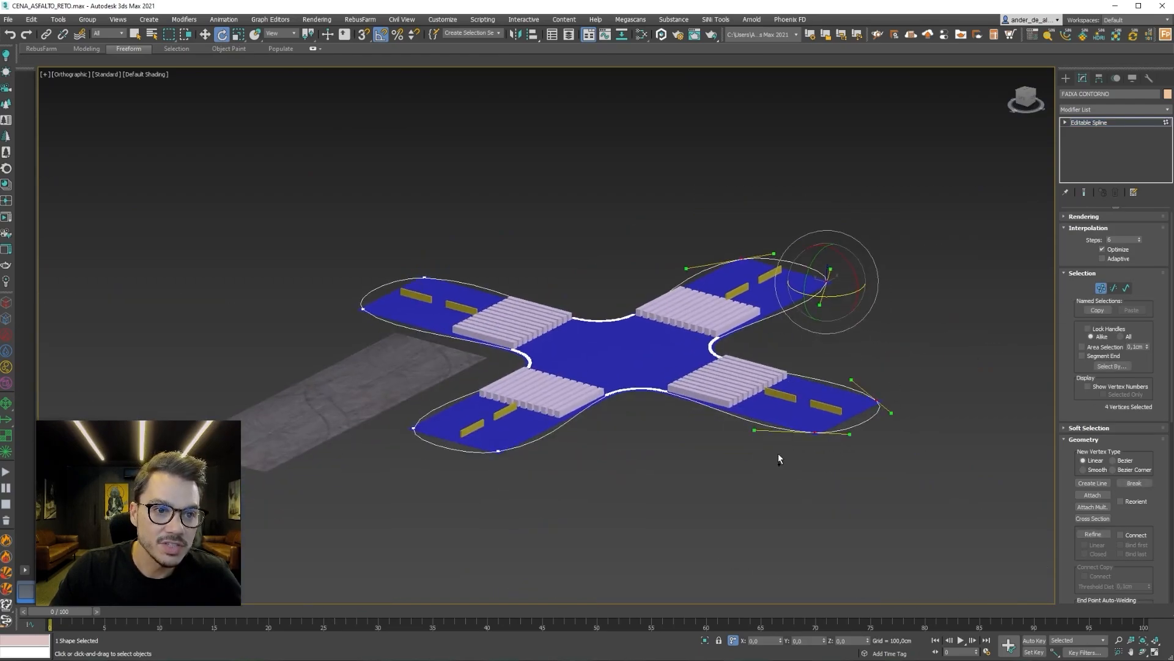
pyautogui.keyDown('ctrl'); pyautogui.moveTo(324, 342); pyautogui.dragTo(324, 341); pyautogui.keyUp('ctrl')
pyautogui.scroll(5, 436, 270)
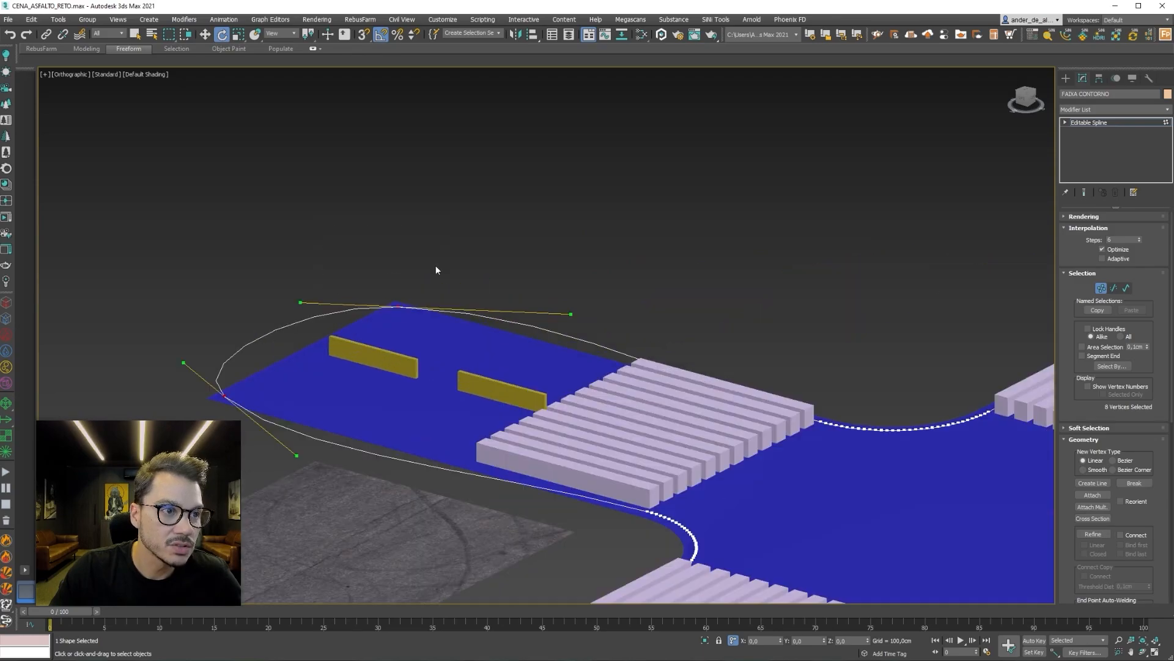
pyautogui.rightClick(403, 315)
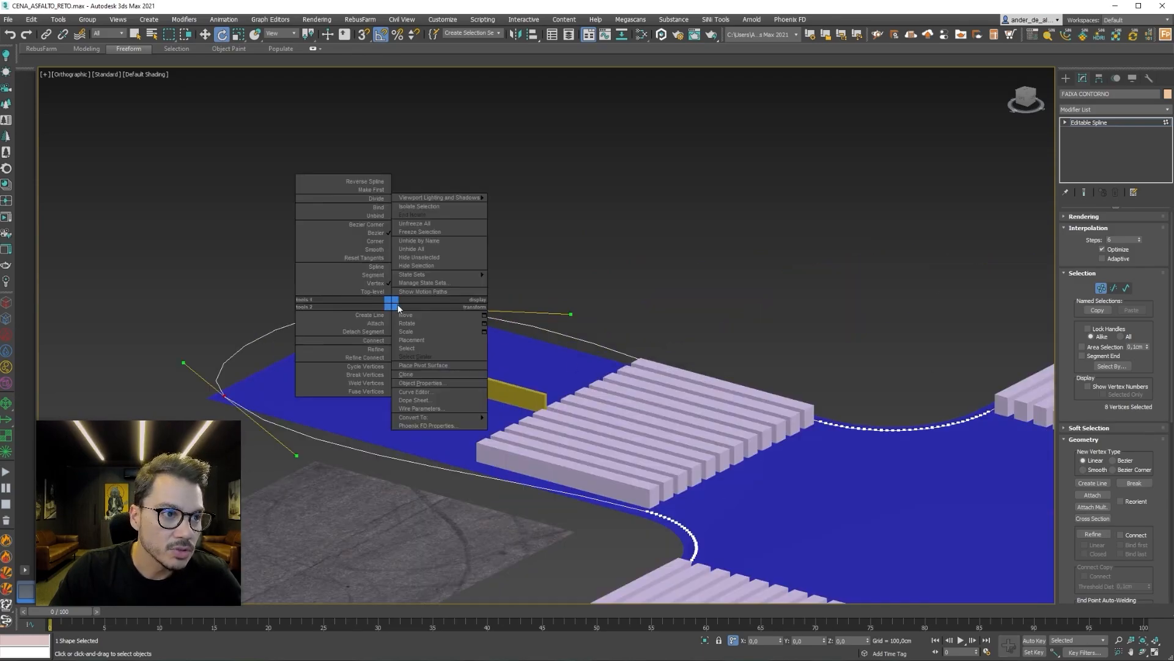
pyautogui.click(385, 246)
pyautogui.scroll(-5, 549, 304)
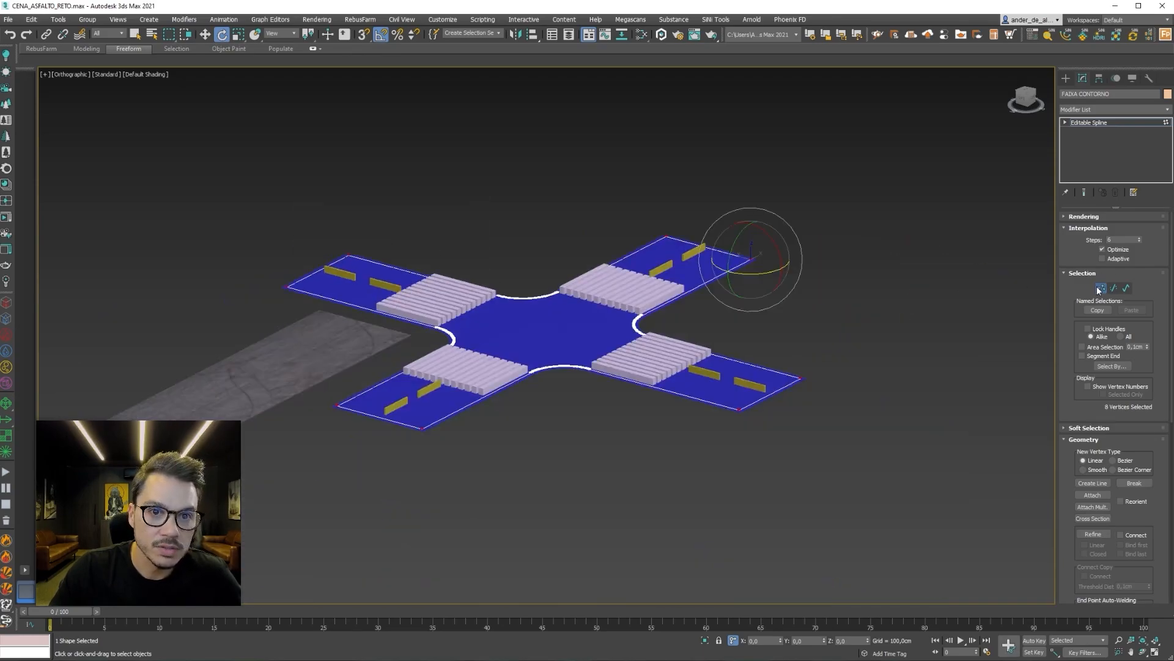
pyautogui.moveTo(796, 308); pyautogui.dragTo(778, 322, button='middle')
pyautogui.press('t')
pyautogui.press('z')
pyautogui.click(1101, 289)
pyautogui.click(857, 392)
# Select the FAIXA CONTORNO spline along the rounded asphalt edge beside the crosswalk.
pyautogui.scroll(6, 657, 387)
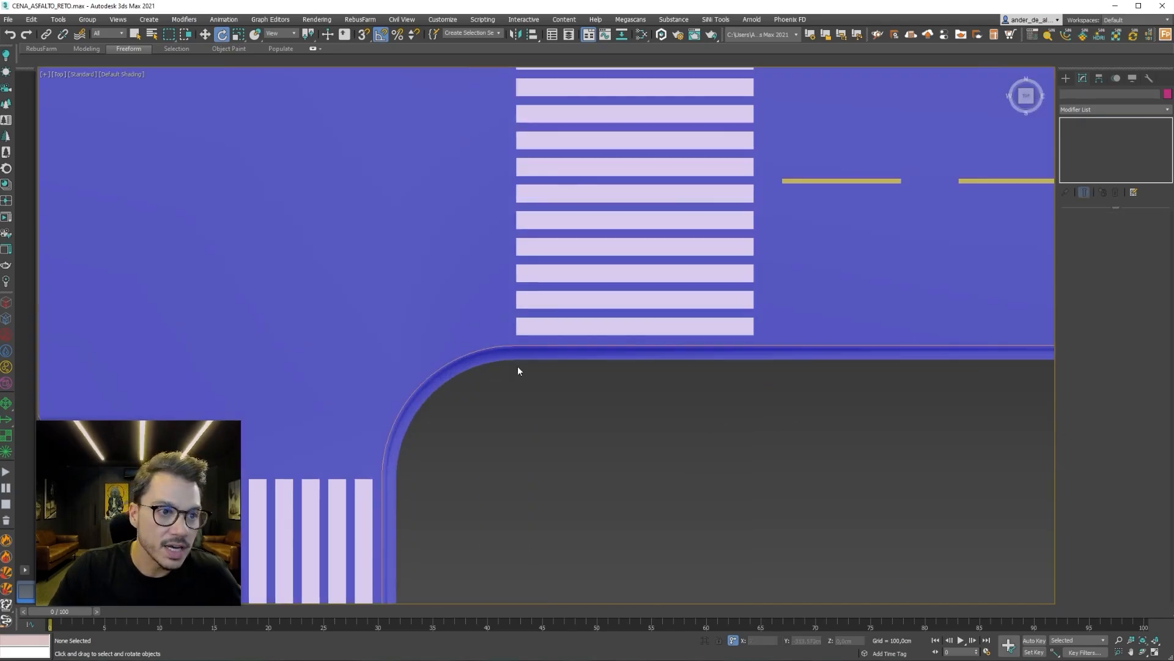
pyautogui.scroll(3, 515, 367)
pyautogui.click(514, 328)
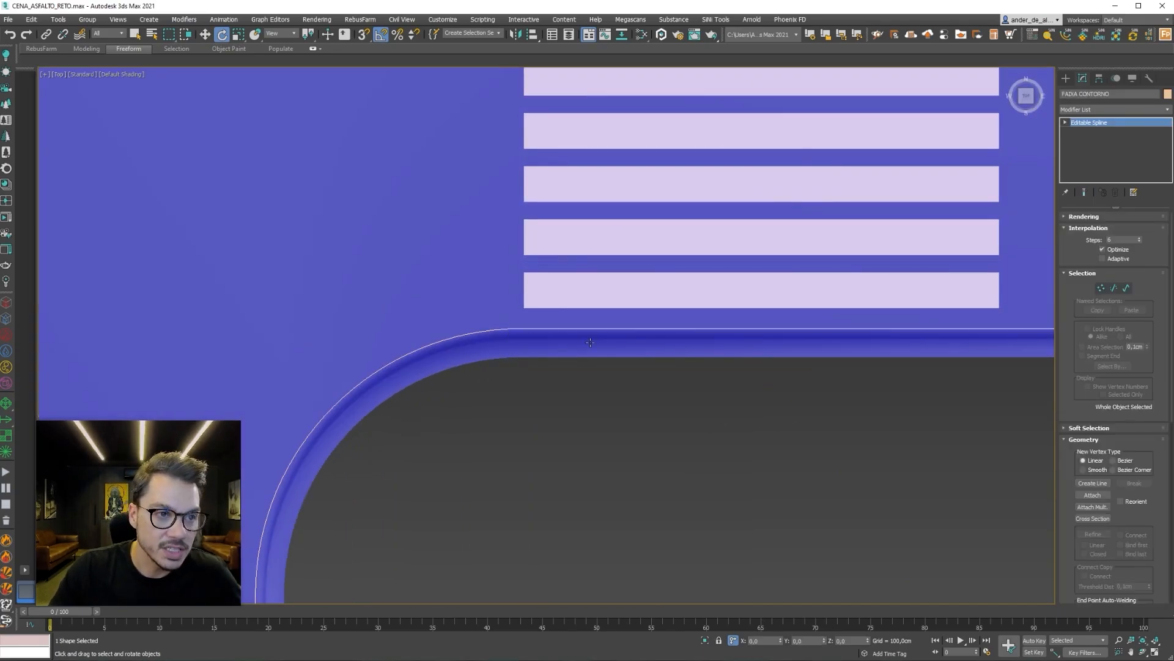
pyautogui.scroll(-3, 590, 341)
pyautogui.keyDown('alt'); pyautogui.moveTo(672, 395); pyautogui.dragTo(856, 351); pyautogui.keyUp('alt')
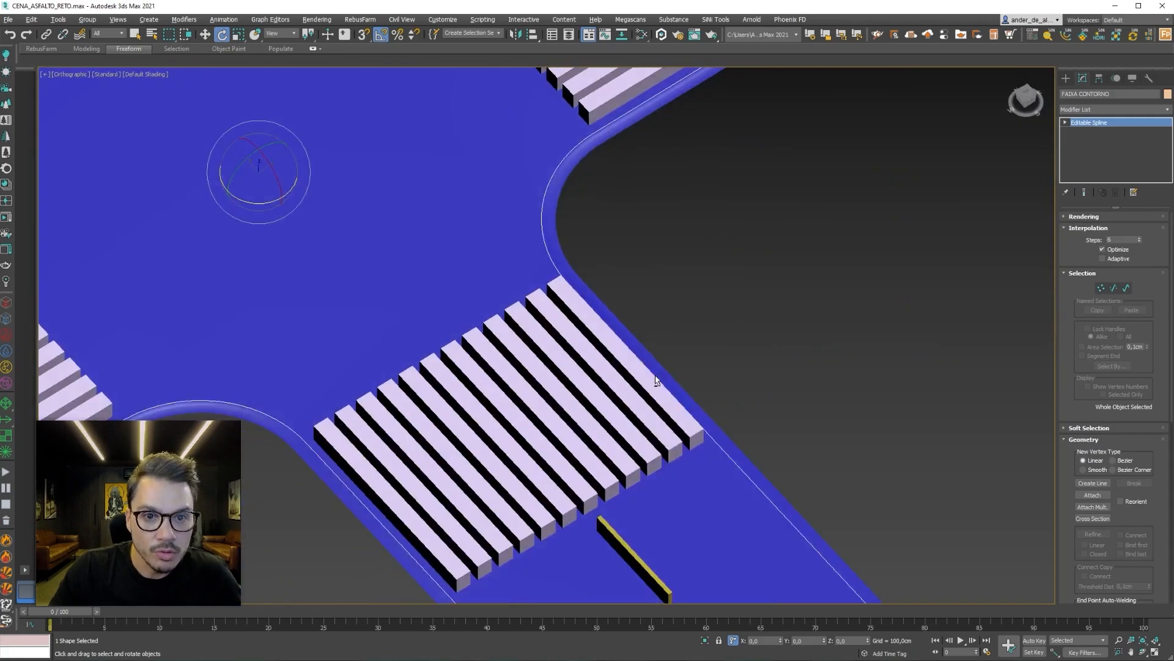
pyautogui.keyDown('alt'); pyautogui.moveTo(857, 352); pyautogui.dragTo(1061, 306, button='middle'); pyautogui.keyUp('alt')
pyautogui.press('z')
# Enter Spline sub-object editing on the contour and select the whole closed spline.
pyautogui.click(1114, 288)
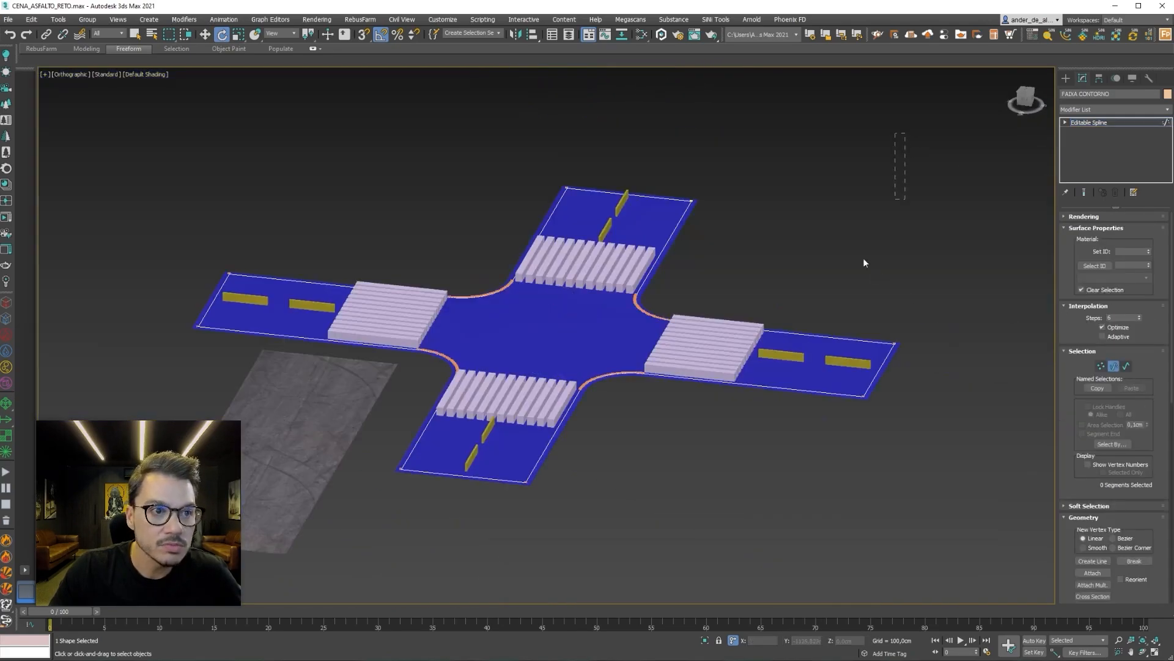
pyautogui.hotkey('ctrl', 'a')
pyautogui.scroll(3, 768, 337)
pyautogui.scroll(-2, 1114, 379)
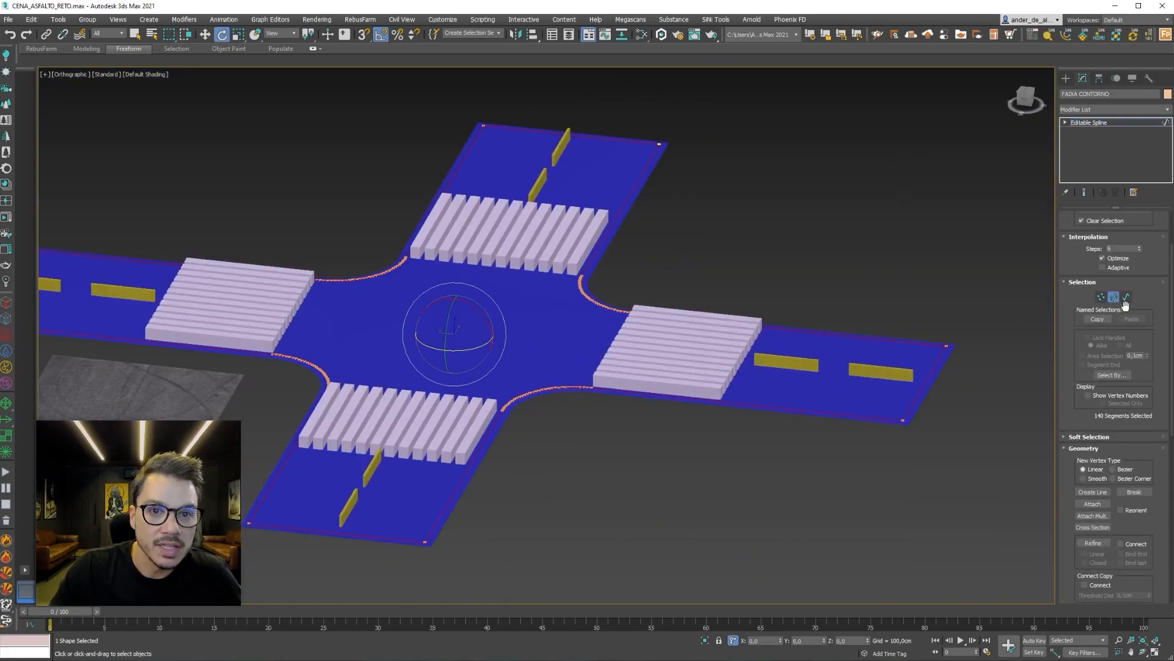
pyautogui.click(1127, 298)
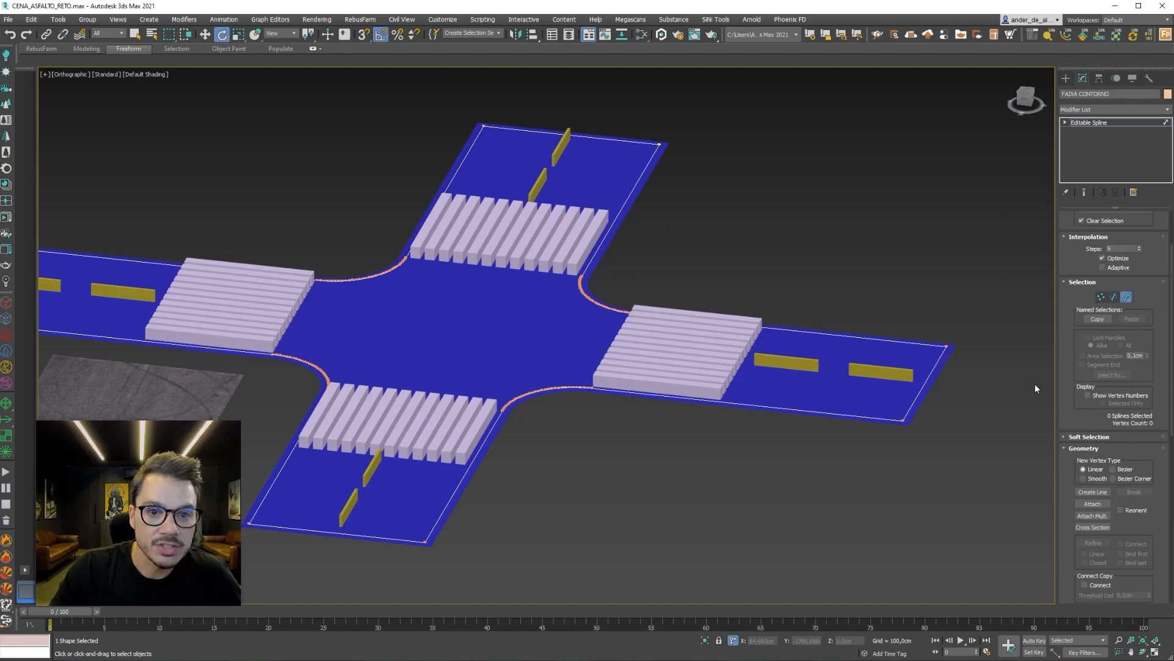
pyautogui.moveTo(857, 430); pyautogui.dragTo(859, 429)
pyautogui.moveTo(1064, 515); pyautogui.dragTo(1046, 258)
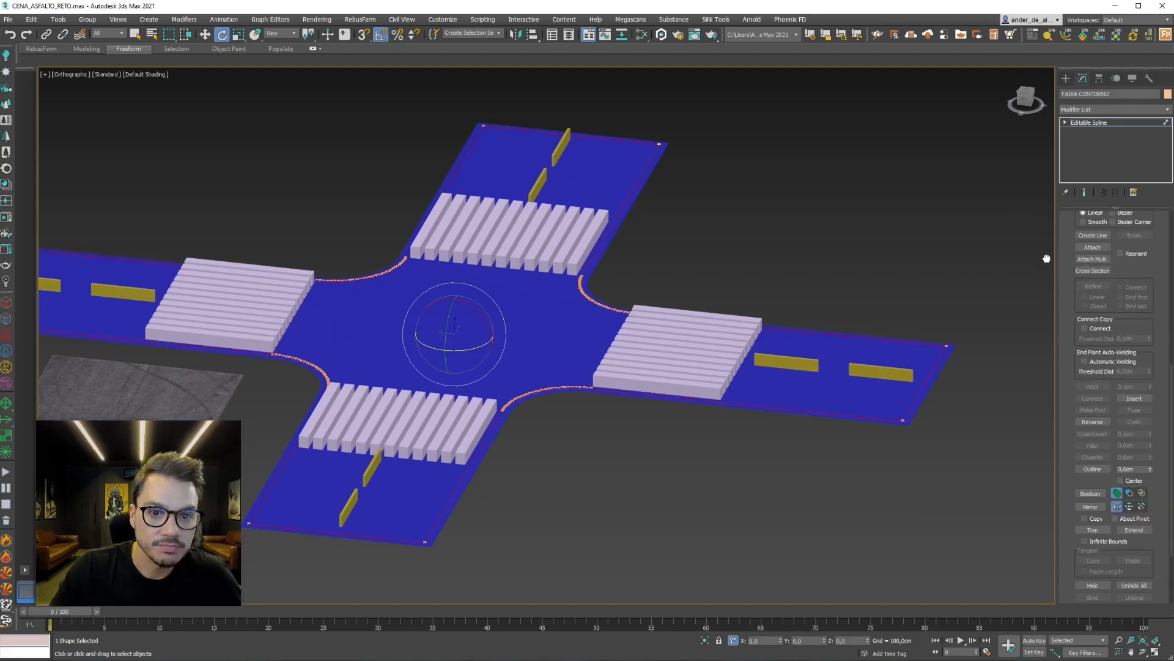
# Try outlining the contour spline inward by 12 cm and again by a larger offset, and undo both outlines.
pyautogui.keyDown('alt'); pyautogui.moveTo(636, 442); pyautogui.dragTo(643, 484, button='middle'); pyautogui.keyUp('alt')
pyautogui.press('t')
pyautogui.scroll(-5, 685, 468)
pyautogui.moveTo(656, 389); pyautogui.dragTo(657, 411, button='middle')
pyautogui.scroll(10, 657, 411)
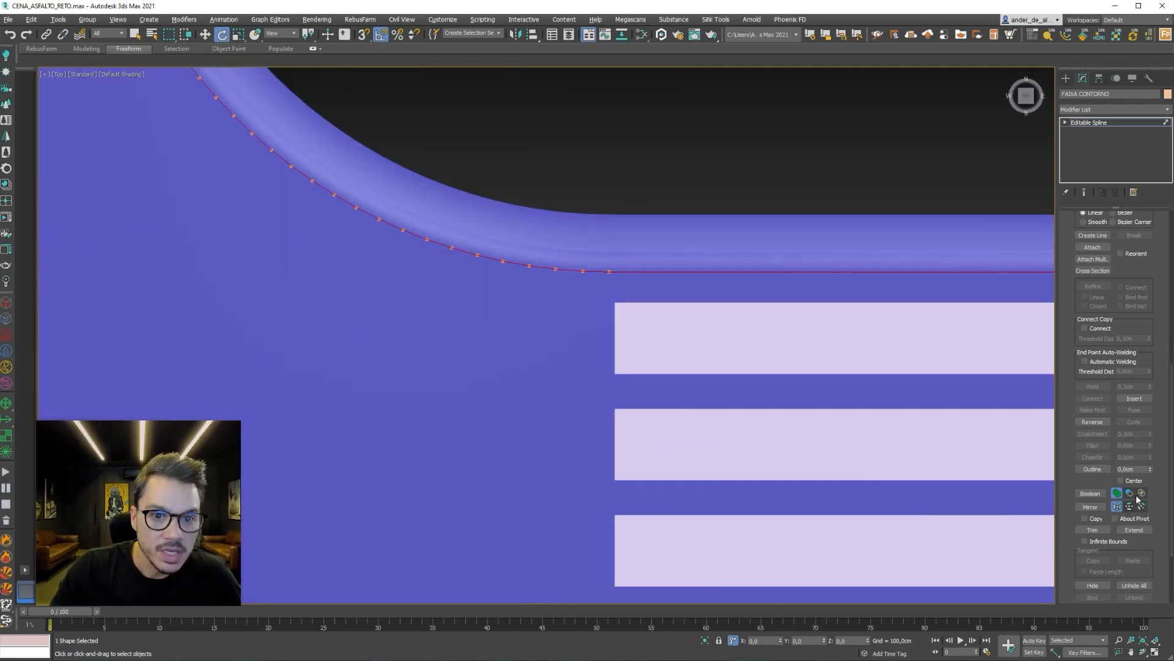
pyautogui.moveTo(1151, 469); pyautogui.dragTo(1153, 460)
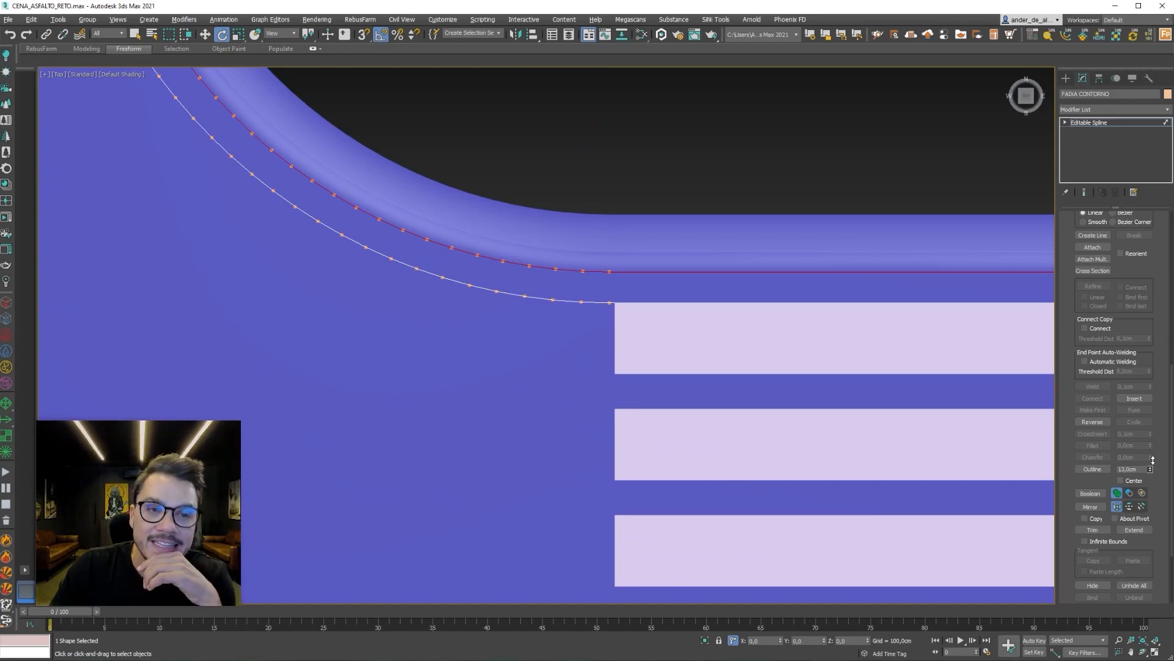
pyautogui.moveTo(901, 451); pyautogui.dragTo(671, 440, button='middle')
pyautogui.scroll(-3, 672, 443)
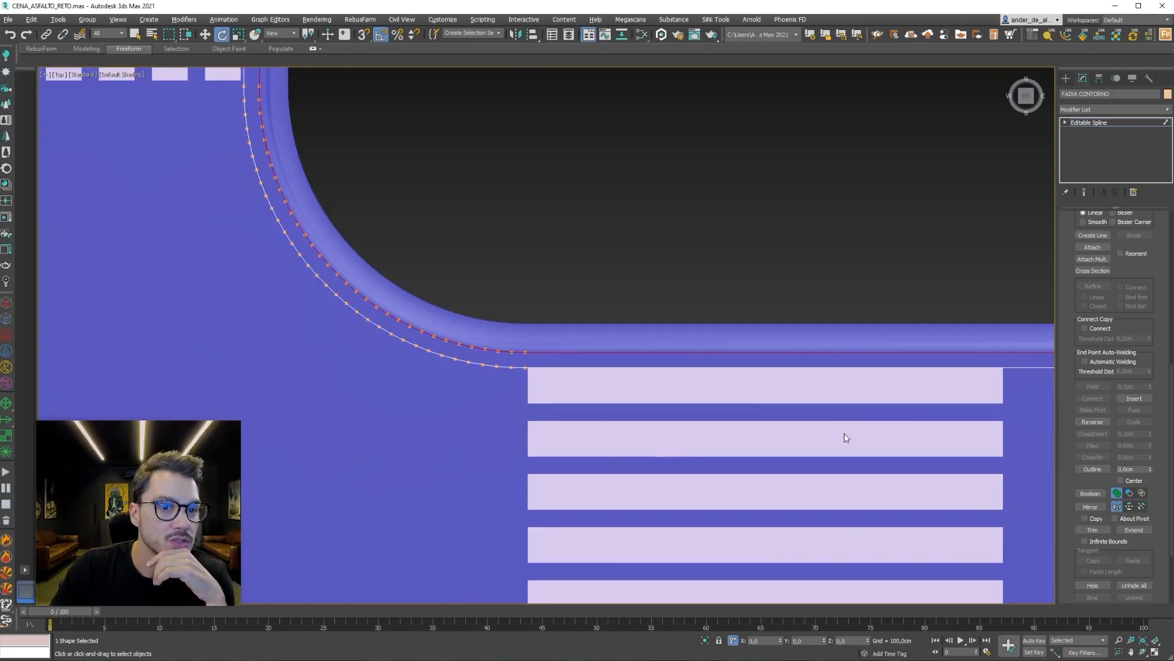
pyautogui.moveTo(846, 431); pyautogui.dragTo(370, 269, button='middle')
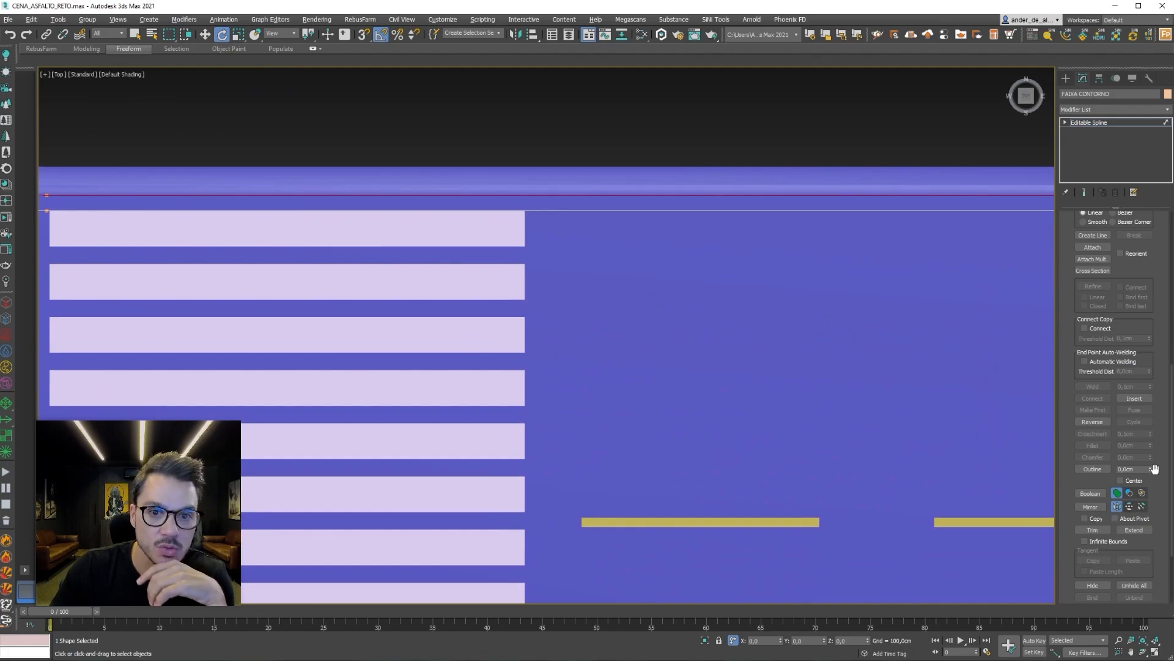
pyautogui.moveTo(1152, 469); pyautogui.dragTo(1162, 455)
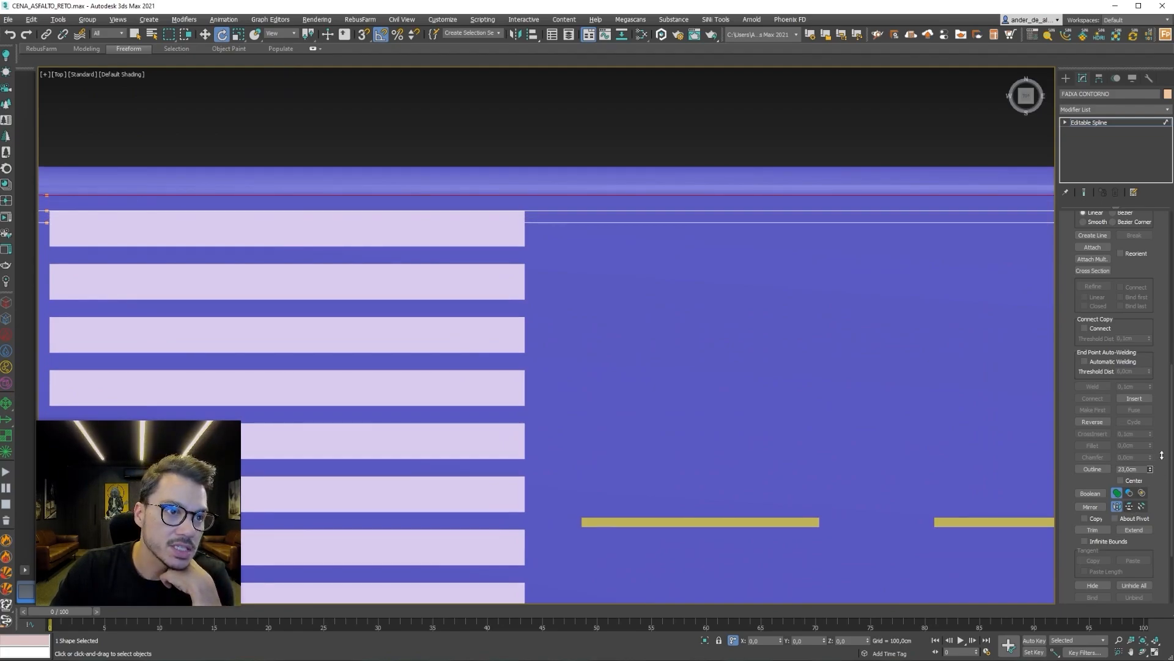
pyautogui.hotkey('ctrl', 'z')
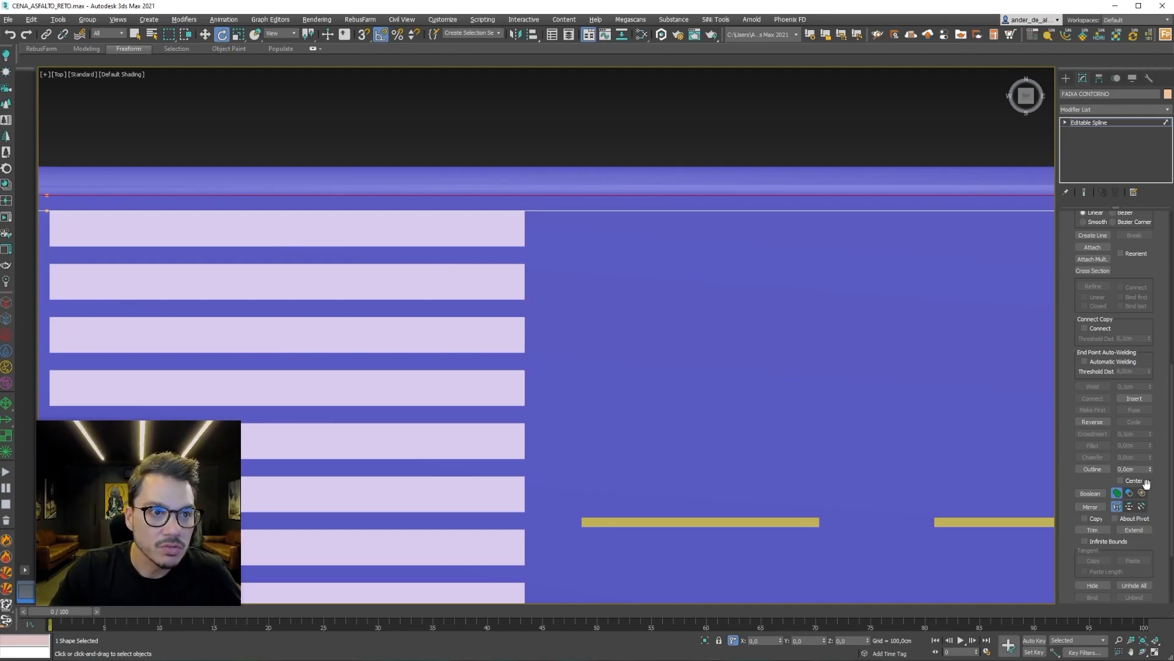
pyautogui.hotkey('ctrl', 'z')
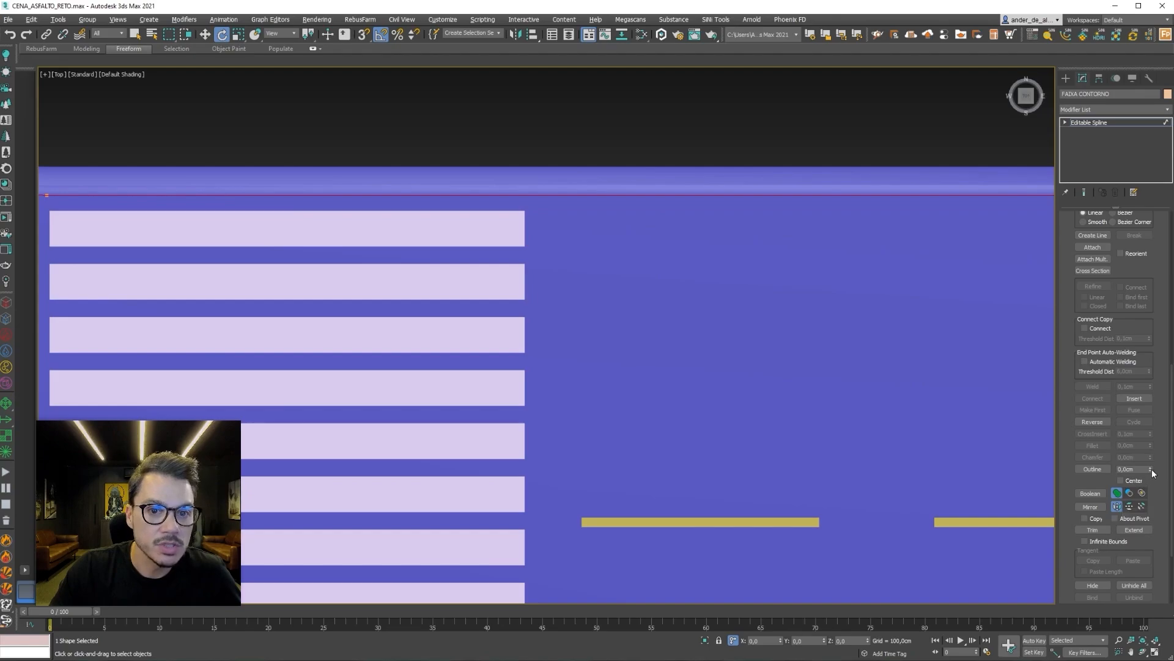
# Outline the contour spline inward twice to form a thin closed band at the crosswalk edge, delete the original outer spline and deselect the shape.
pyautogui.moveTo(1150, 469); pyautogui.dragTo(1151, 458)
pyautogui.scroll(-2, 858, 315)
pyautogui.moveTo(917, 286); pyautogui.dragTo(803, 394, button='middle')
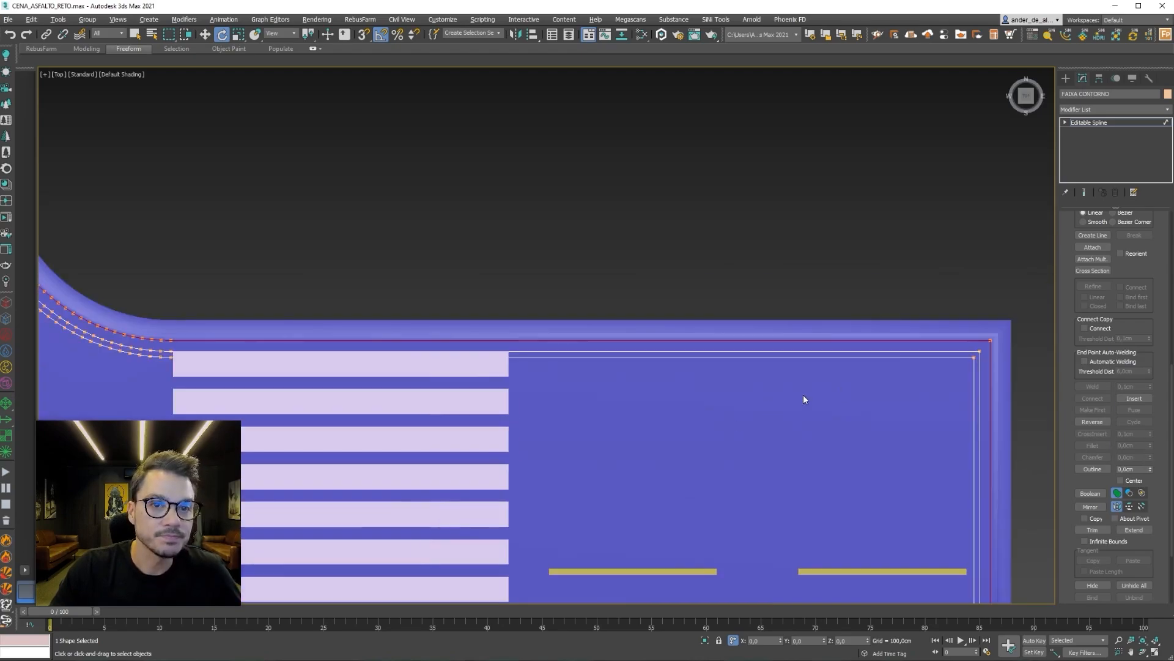
pyautogui.moveTo(977, 401); pyautogui.dragTo(829, 390, button='middle')
pyautogui.press('Delete')
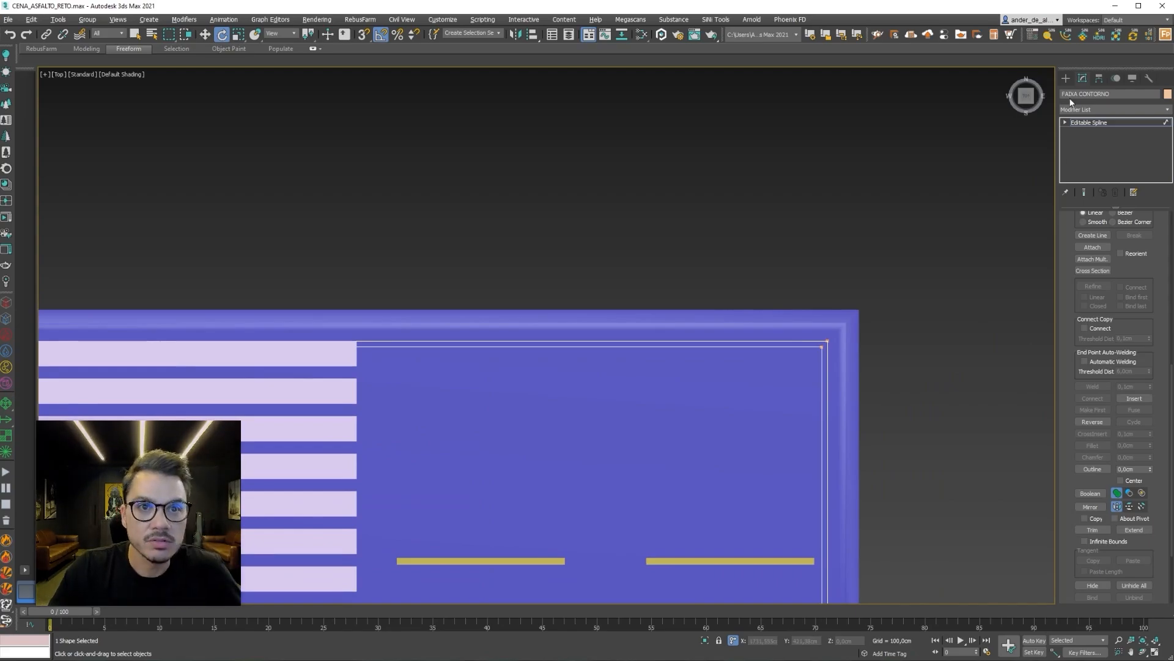
pyautogui.click(1067, 79)
pyautogui.click(923, 136)
# Select the double-line FAIXA CONTORNO shape in wireframe display and convert it to Editable Poly.
pyautogui.scroll(-3, 764, 308)
pyautogui.keyDown('alt'); pyautogui.moveTo(663, 415); pyautogui.dragTo(740, 324, button='middle'); pyautogui.keyUp('alt')
pyautogui.moveTo(380, 470); pyautogui.dragTo(625, 312, button='middle')
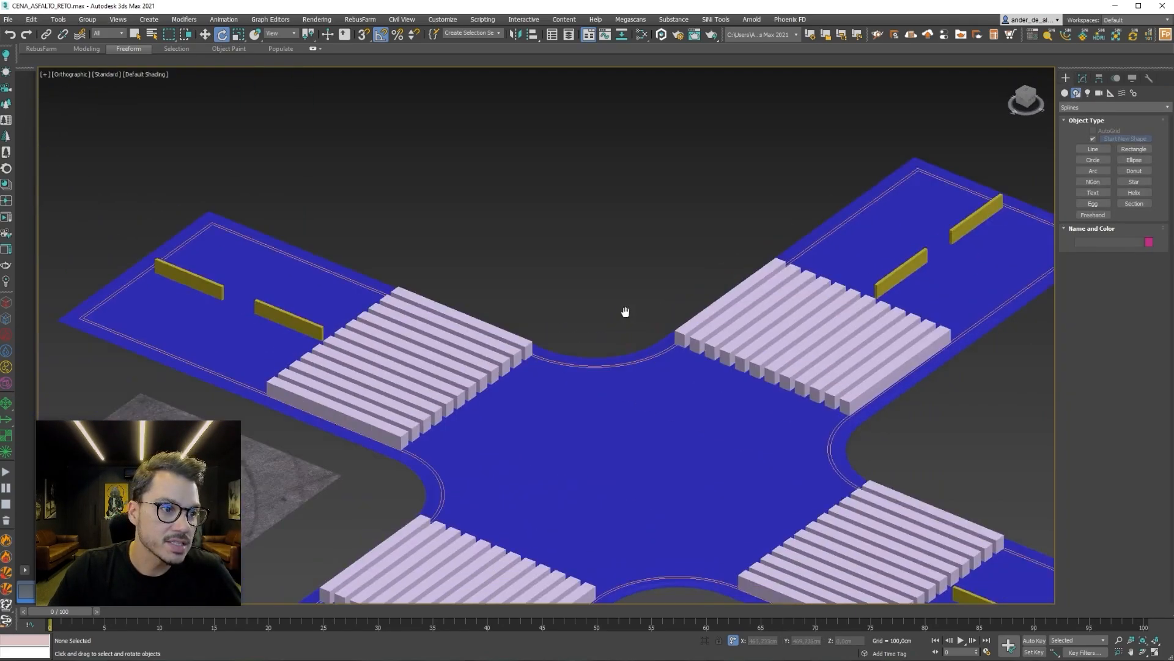
pyautogui.scroll(5, 625, 312)
pyautogui.press('F3')
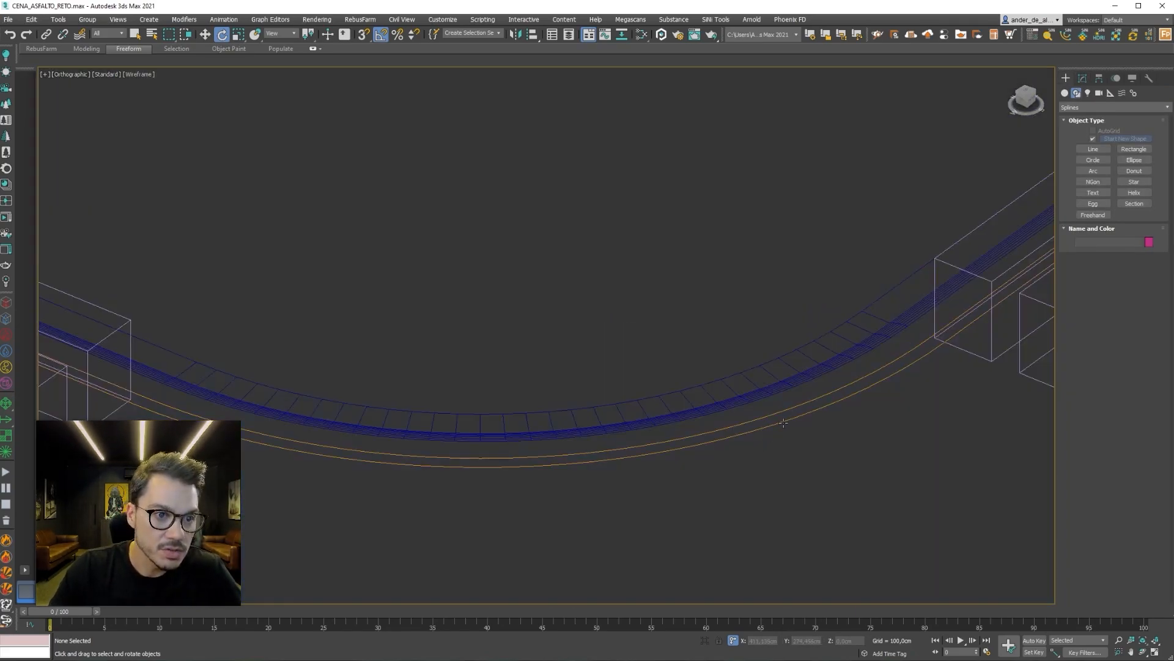
pyautogui.click(783, 423)
pyautogui.rightClick(783, 424)
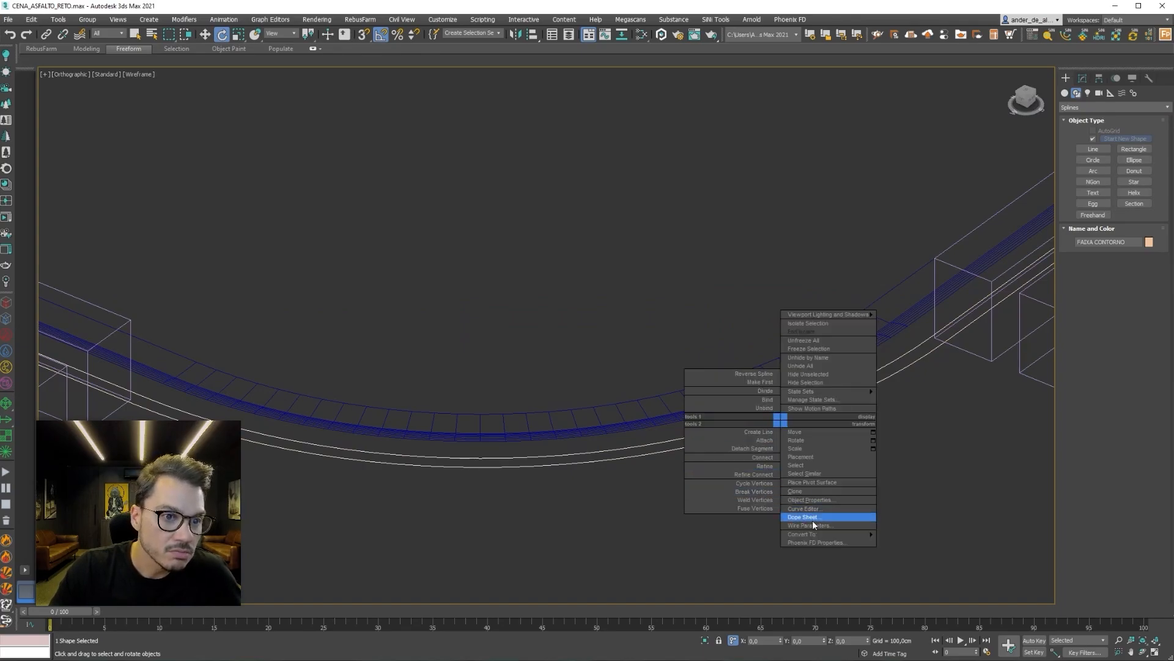
pyautogui.moveTo(808, 534)
pyautogui.click(914, 547)
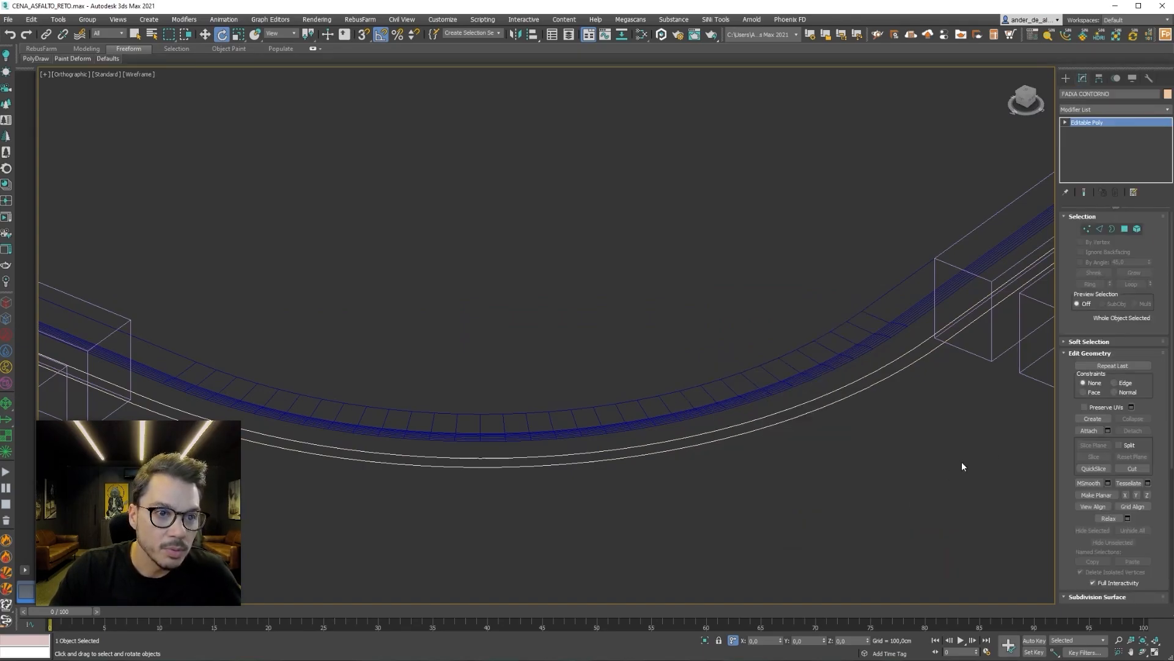
pyautogui.click(1103, 110)
pyautogui.write('sh')
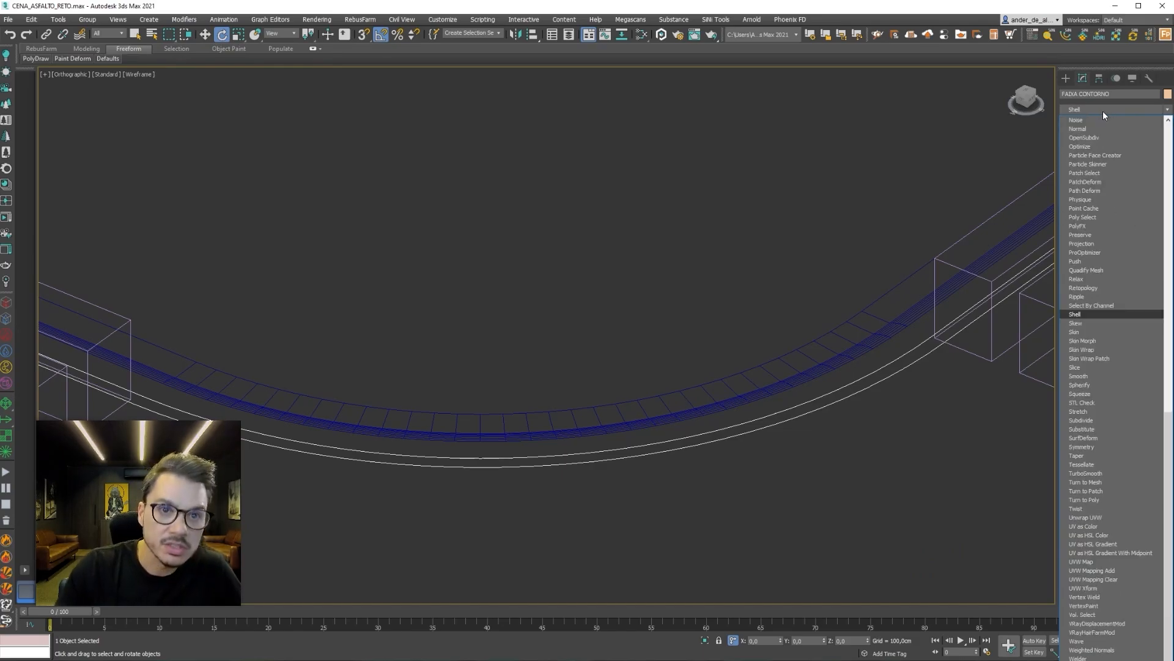
pyautogui.click(1093, 323)
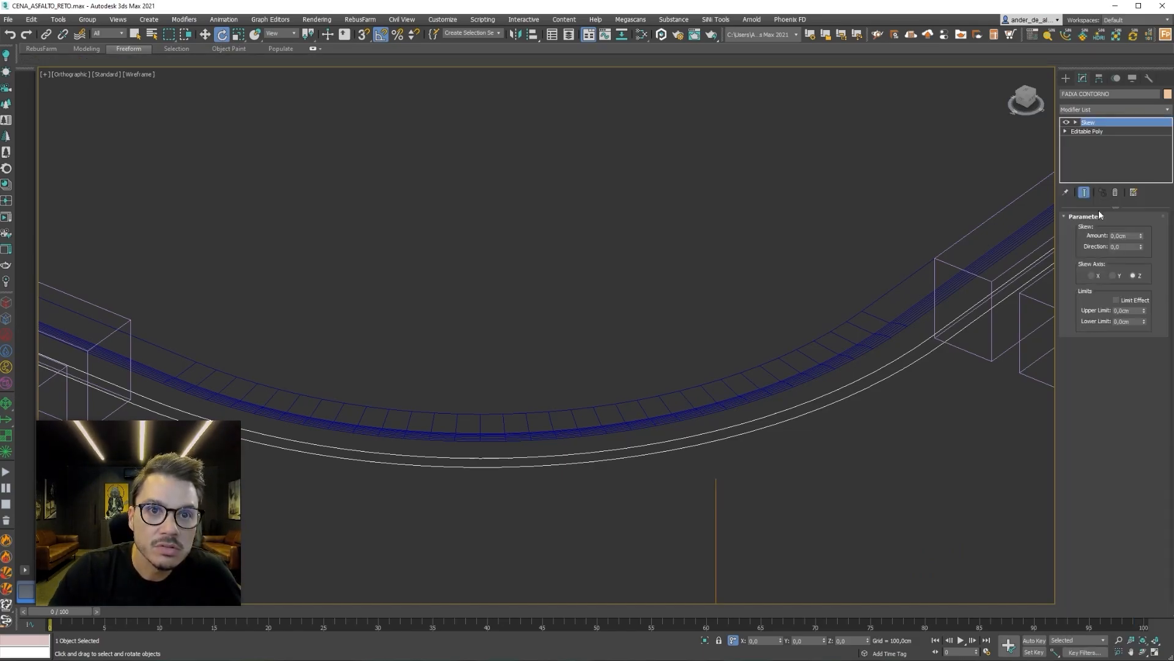
pyautogui.rightClick(1115, 121)
pyautogui.click(1128, 136)
# Add a Shell modifier to the contour band with an Outer Amount of 40 cm.
pyautogui.click(1103, 110)
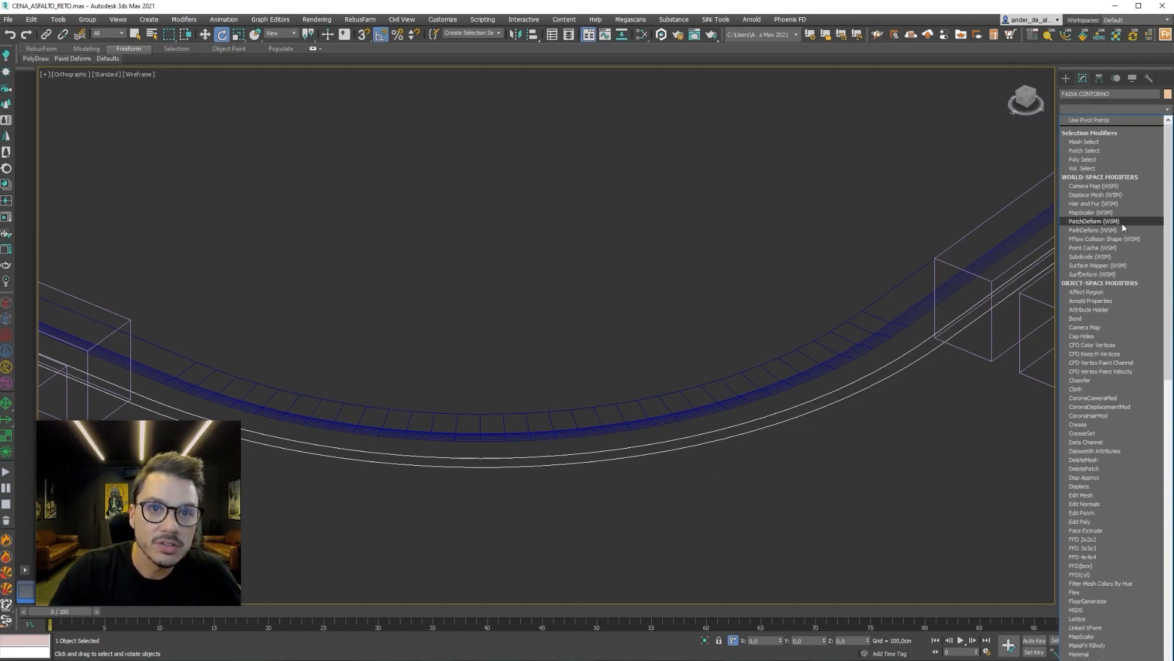
pyautogui.write('sh')
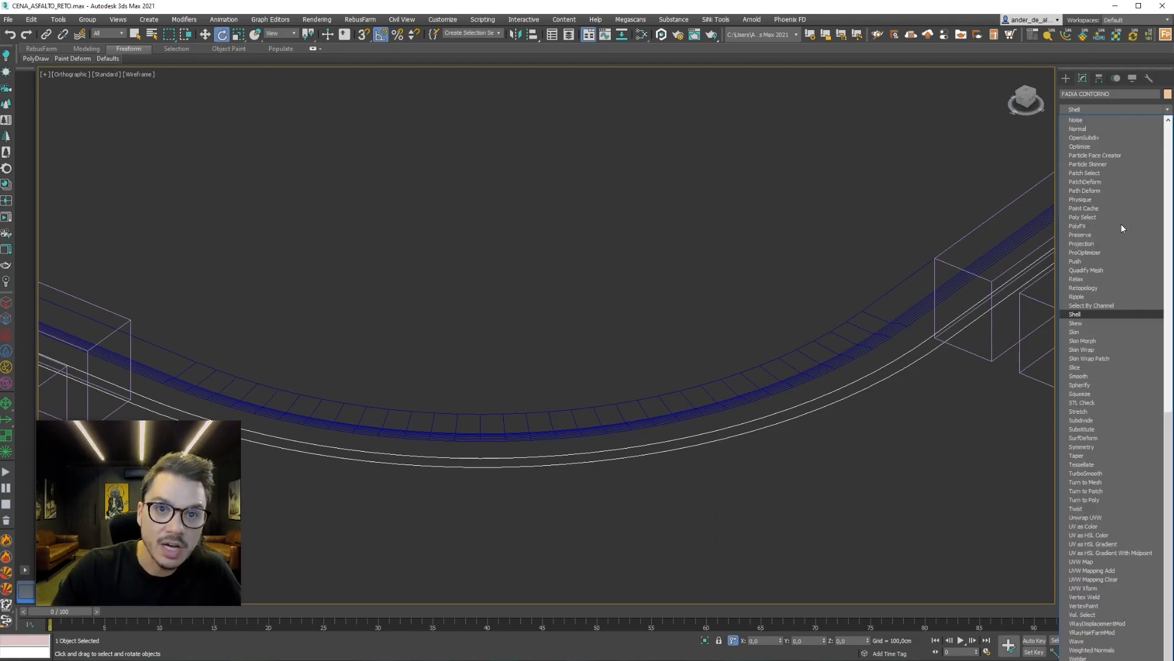
pyautogui.click(1099, 314)
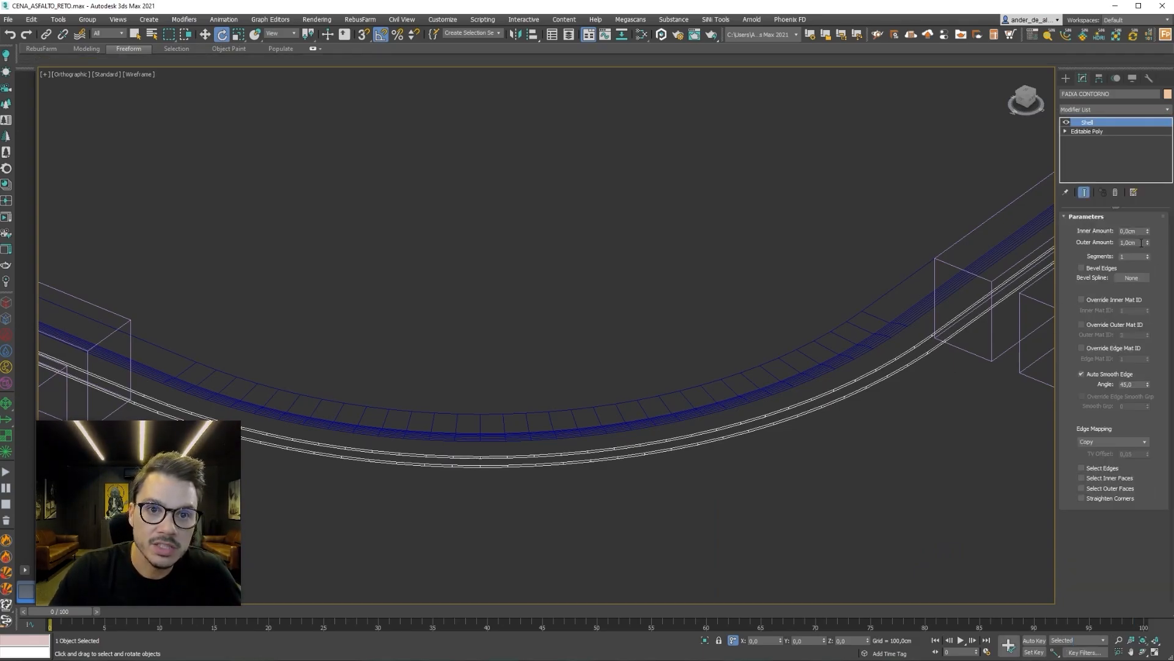
pyautogui.write('40')
pyautogui.press('Return')
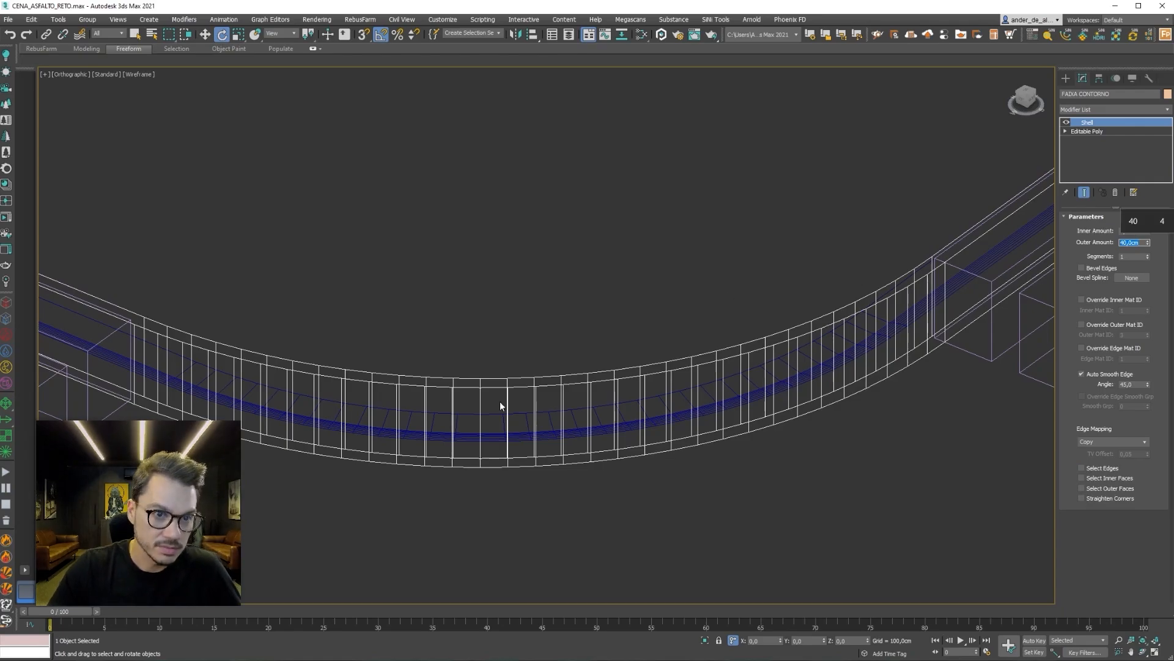
# Move the shelled contour band down to a Z of about -16 cm so that it sits into the asphalt.
pyautogui.moveTo(502, 405); pyautogui.dragTo(425, 386, button='middle')
pyautogui.scroll(-5, 612, 361)
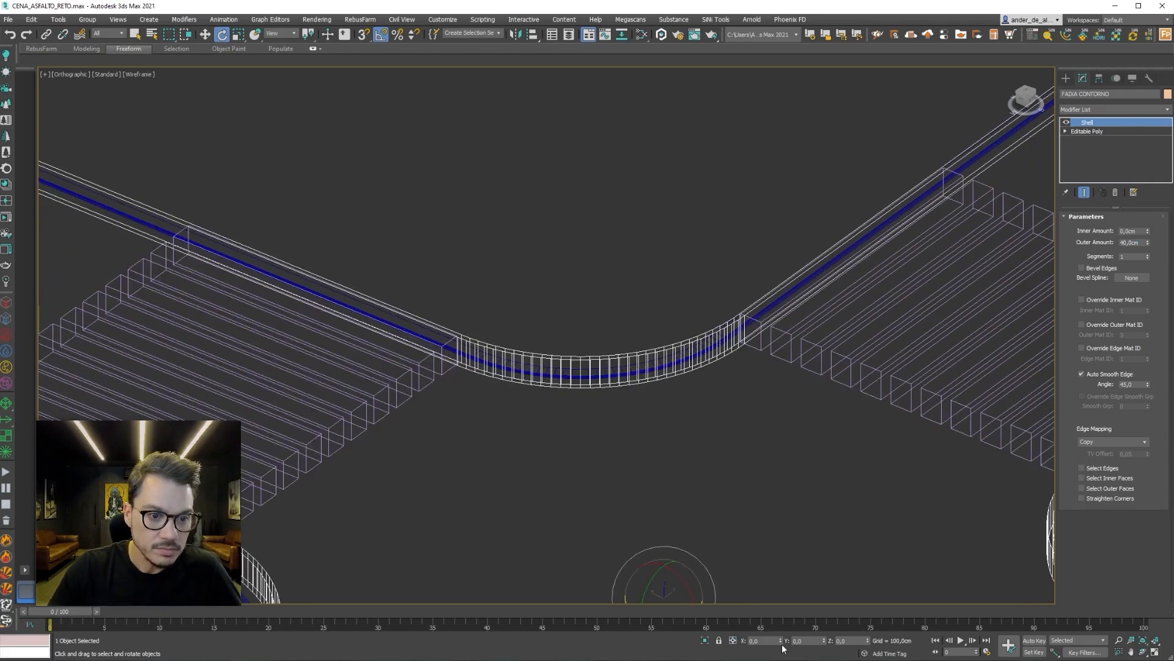
pyautogui.press('w')
pyautogui.scroll(3, 744, 556)
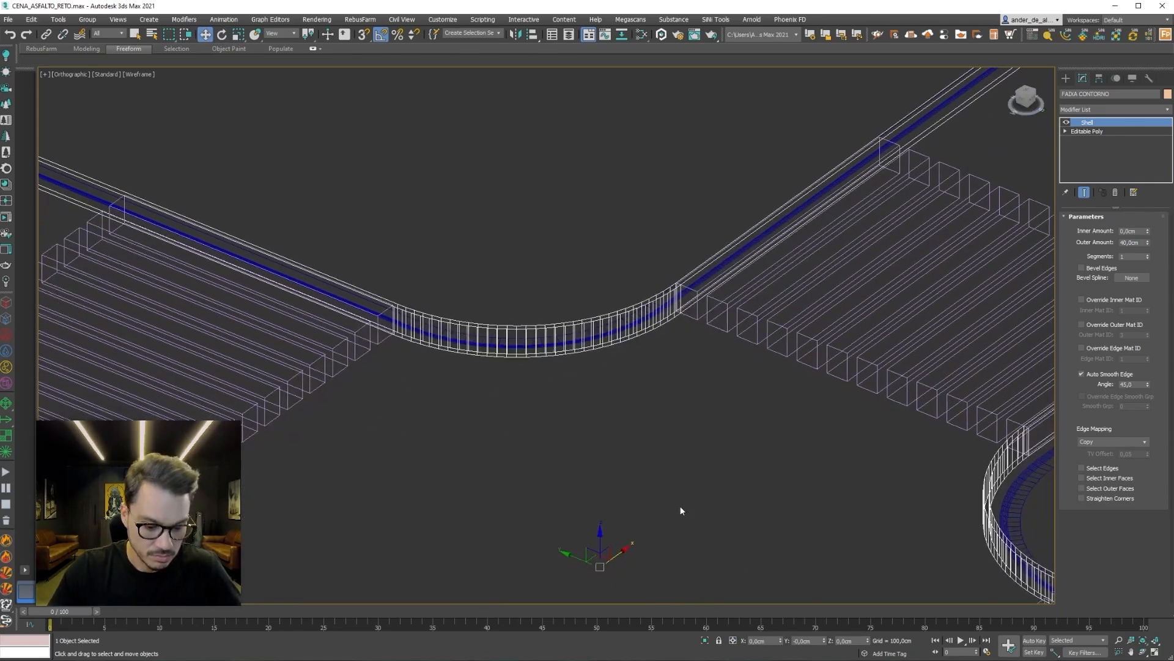
pyautogui.press('F3')
pyautogui.moveTo(679, 511); pyautogui.dragTo(657, 292, button='middle')
pyautogui.scroll(-2, 657, 292)
pyautogui.moveTo(591, 324); pyautogui.dragTo(591, 337)
pyautogui.scroll(-3, 713, 352)
pyautogui.keyDown('alt'); pyautogui.moveTo(721, 352); pyautogui.dragTo(732, 404, button='middle'); pyautogui.keyUp('alt')
pyautogui.press('t')
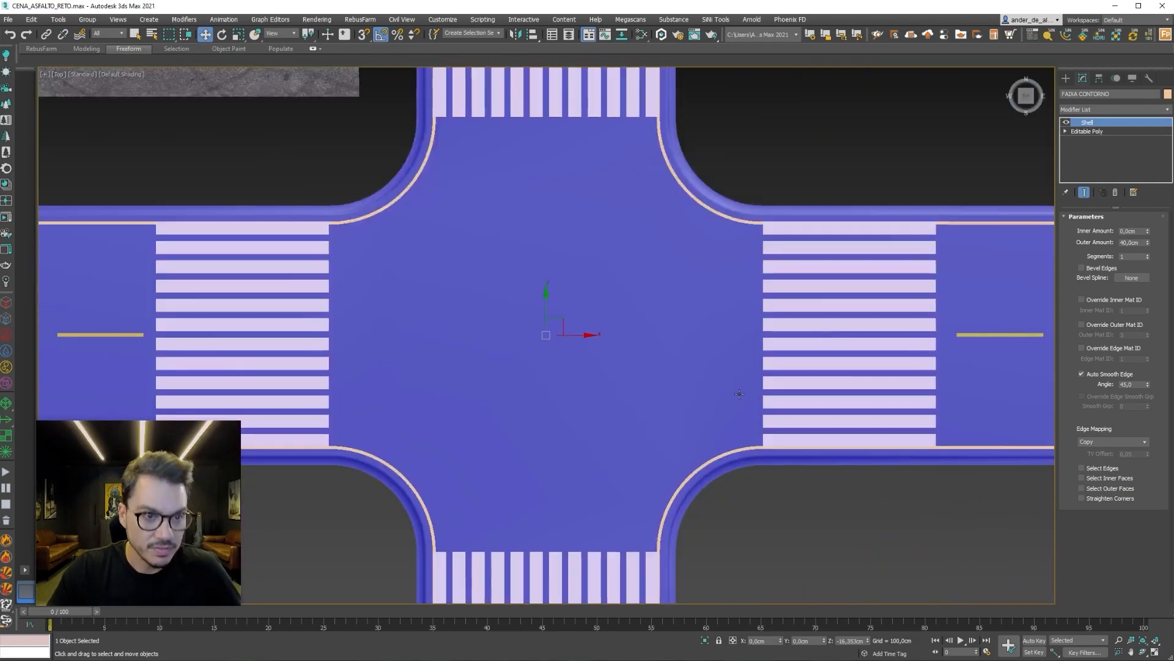
# Convert the shelled contour band to Editable Poly in the wireframe top view.
pyautogui.scroll(-3, 663, 388)
pyautogui.scroll(3, 666, 380)
pyautogui.press('F3')
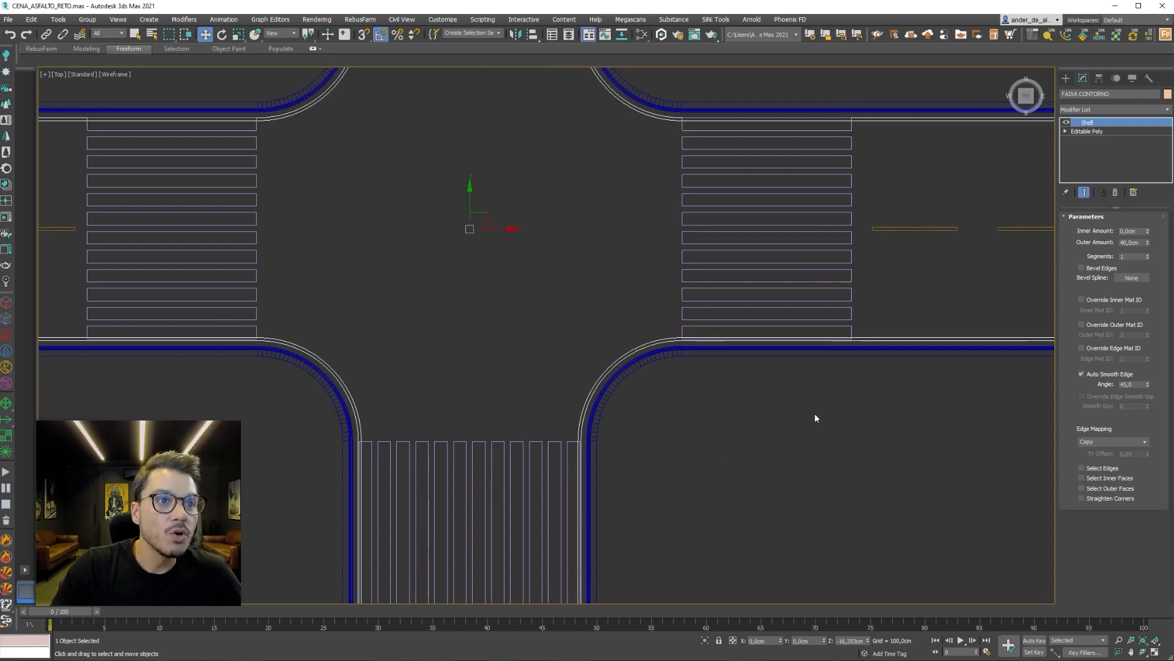
pyautogui.moveTo(879, 83); pyautogui.dragTo(880, 265, button='middle')
pyautogui.scroll(3, 879, 265)
pyautogui.scroll(-4, 849, 396)
pyautogui.moveTo(972, 419); pyautogui.dragTo(993, 278, button='middle')
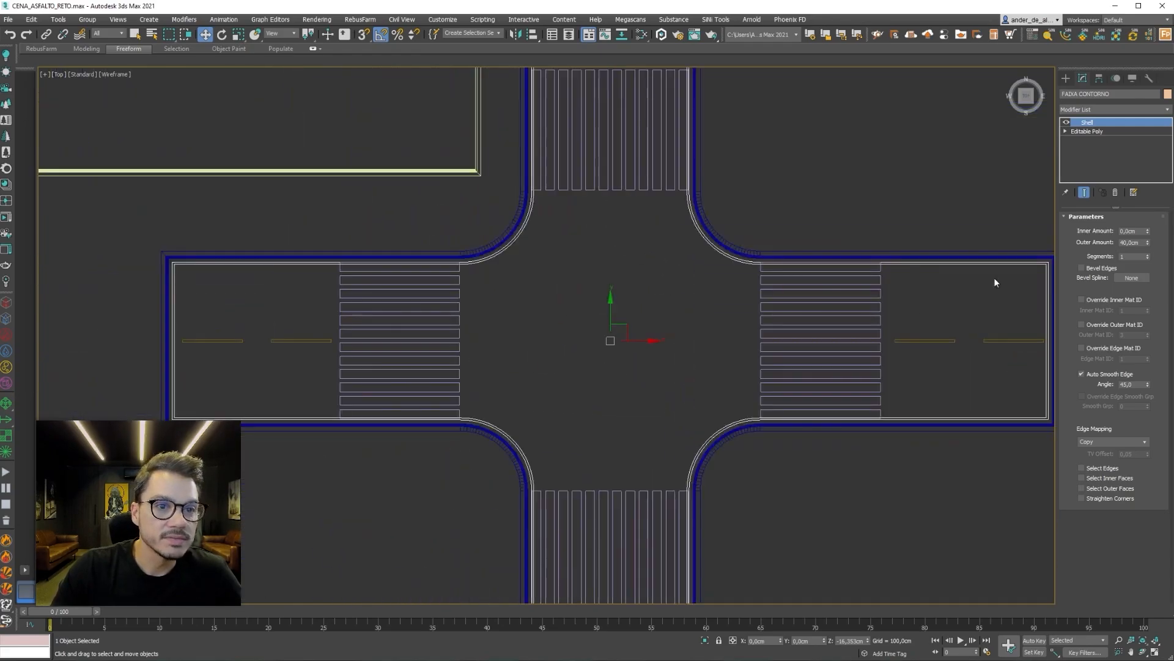
pyautogui.rightClick(907, 261)
pyautogui.moveTo(926, 368)
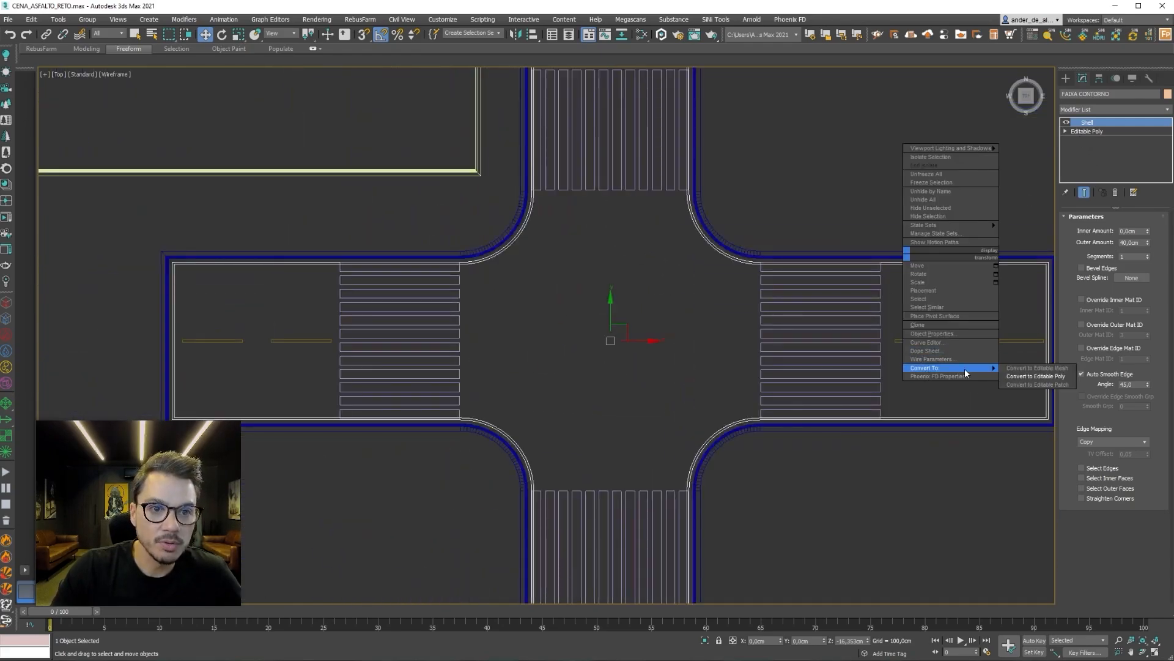
pyautogui.click(1023, 378)
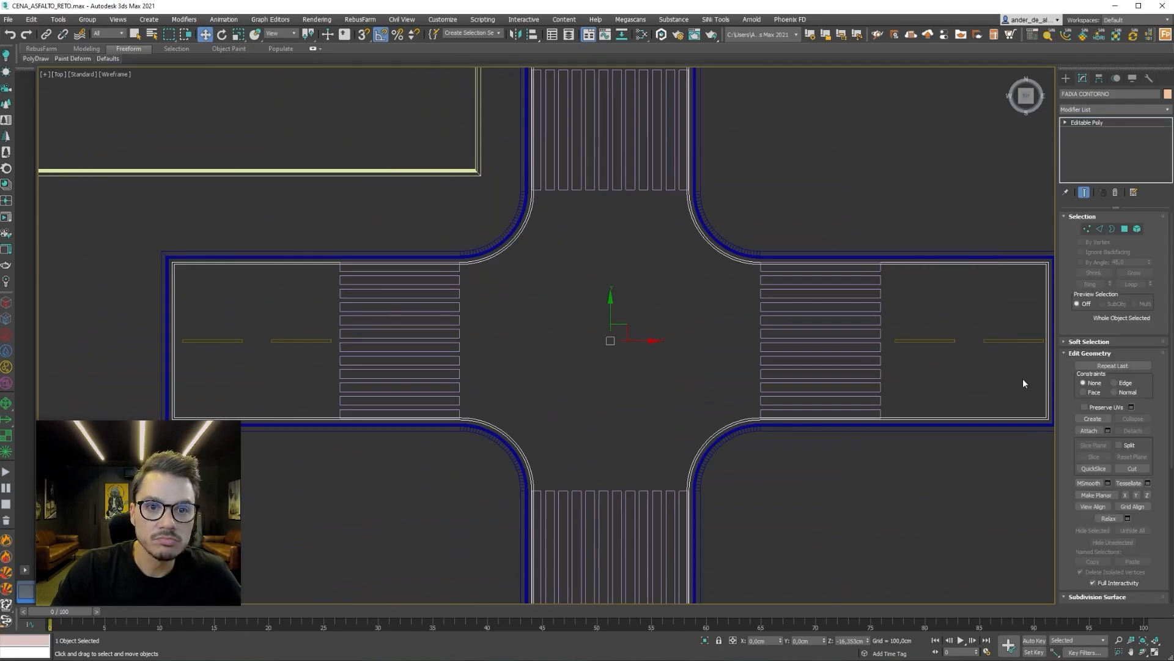
# Select the whole contour band element, rotate the slice plane across the horizontal arm, and slice at both edges of the right crosswalk.
pyautogui.click(1135, 231)
pyautogui.scroll(-4, 942, 165)
pyautogui.click(826, 278)
pyautogui.scroll(8, 826, 278)
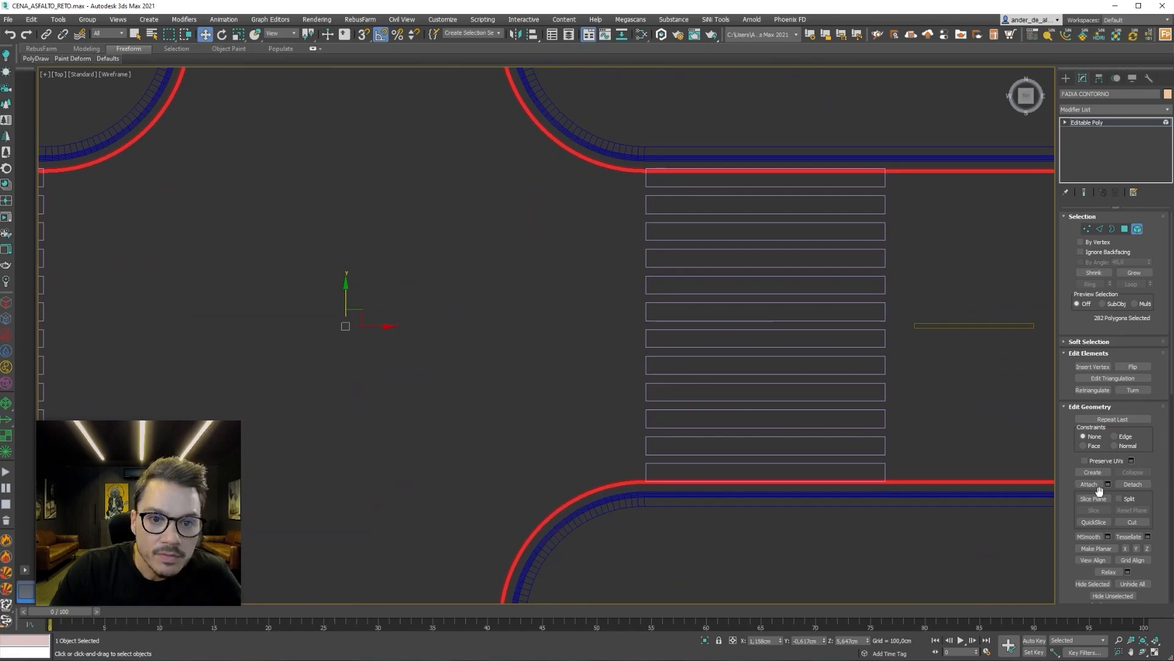
pyautogui.click(1094, 498)
pyautogui.press('z')
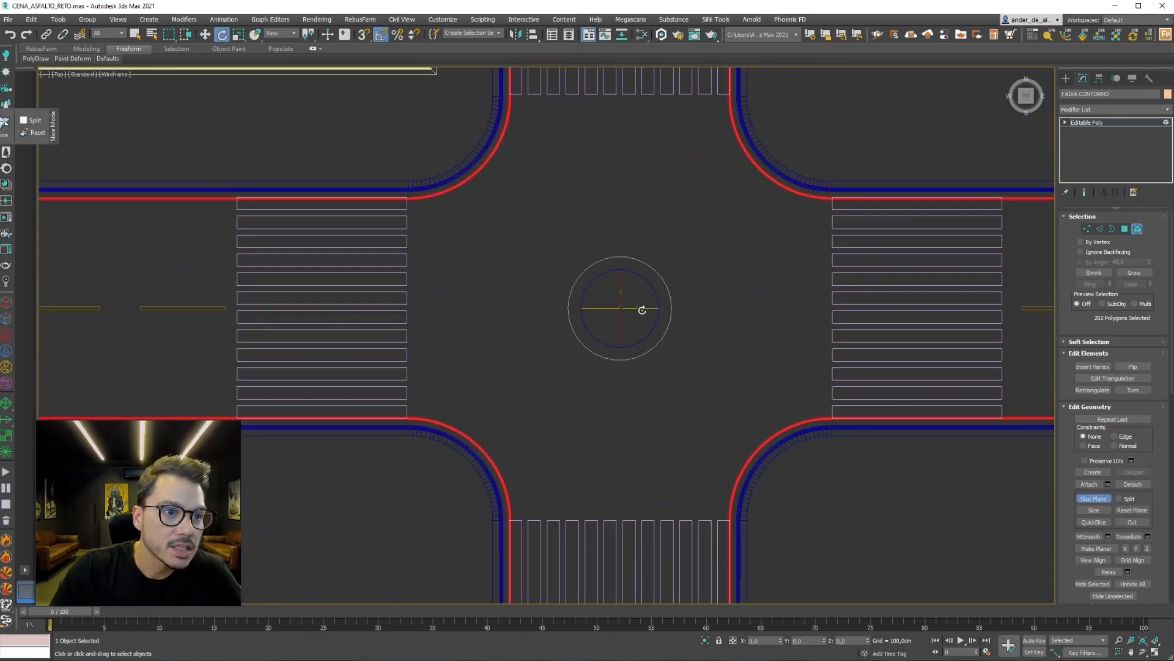
pyautogui.moveTo(642, 310); pyautogui.dragTo(1040, 313)
pyautogui.press('w')
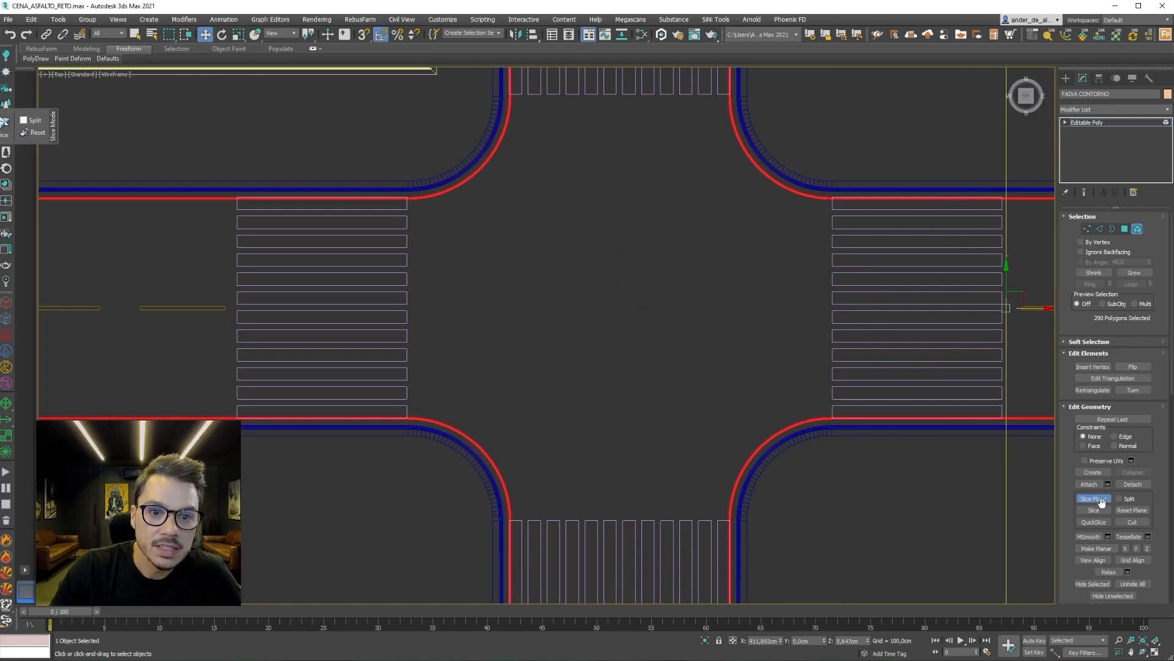
pyautogui.click(1099, 509)
# Slice the contour band just beyond the inner and outer edges of the left crosswalk.
pyautogui.moveTo(978, 379); pyautogui.dragTo(954, 387, button='middle')
pyautogui.scroll(-2, 1007, 352)
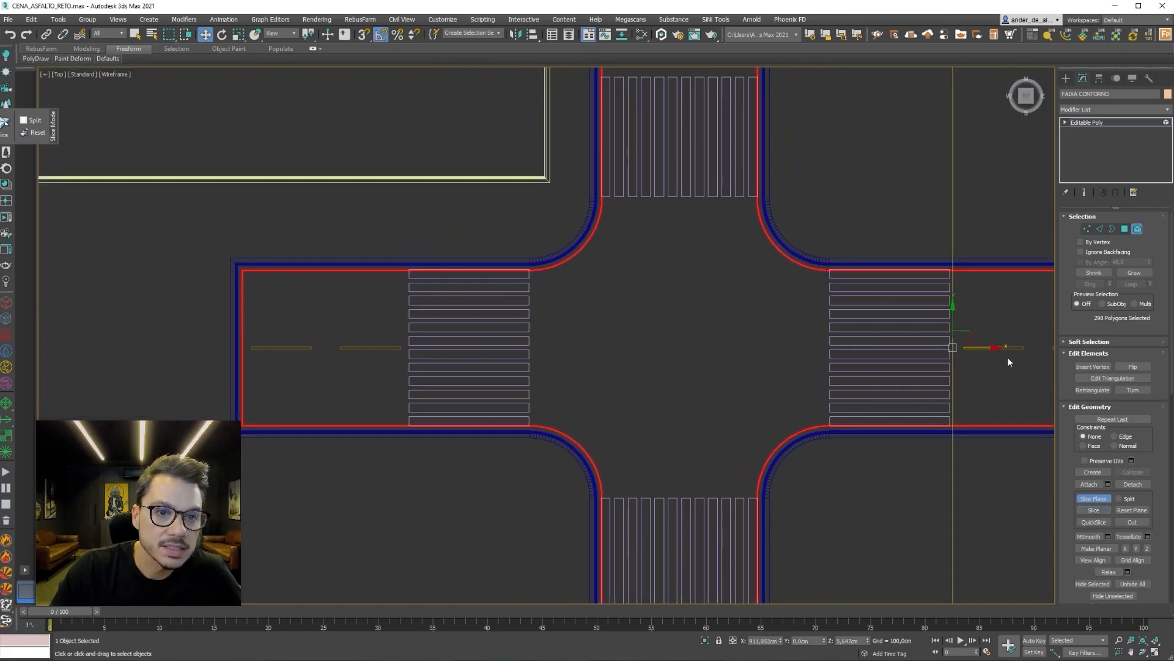
pyautogui.moveTo(1007, 357); pyautogui.dragTo(576, 340)
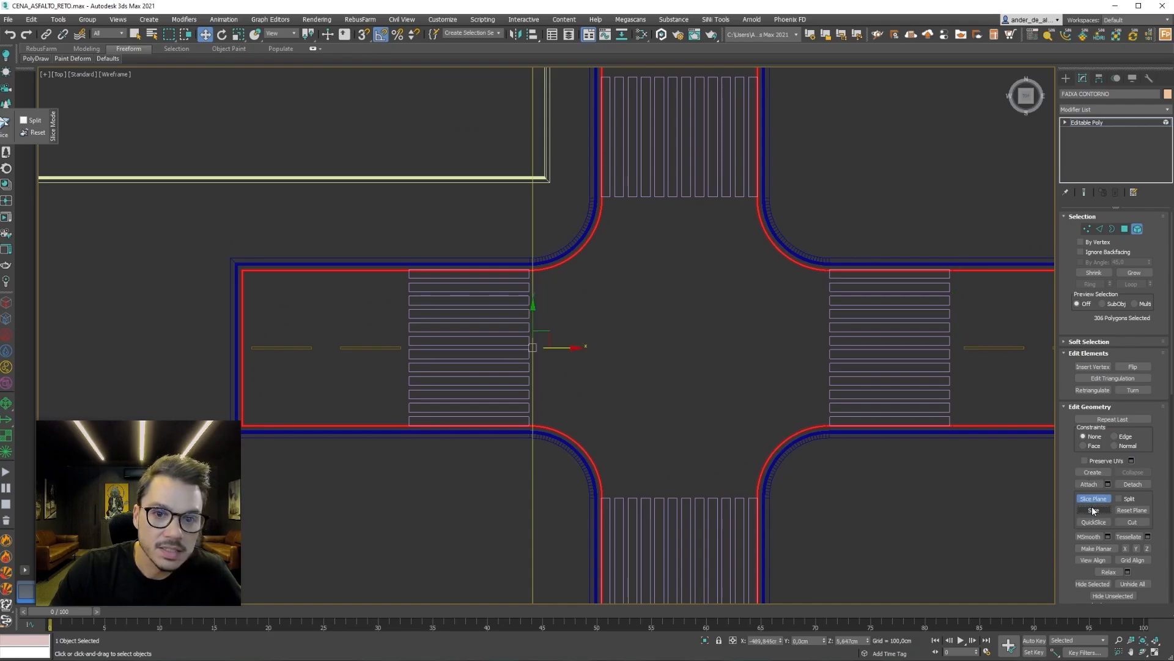
pyautogui.moveTo(510, 370); pyautogui.dragTo(882, 356, button='middle')
pyautogui.scroll(3, 882, 356)
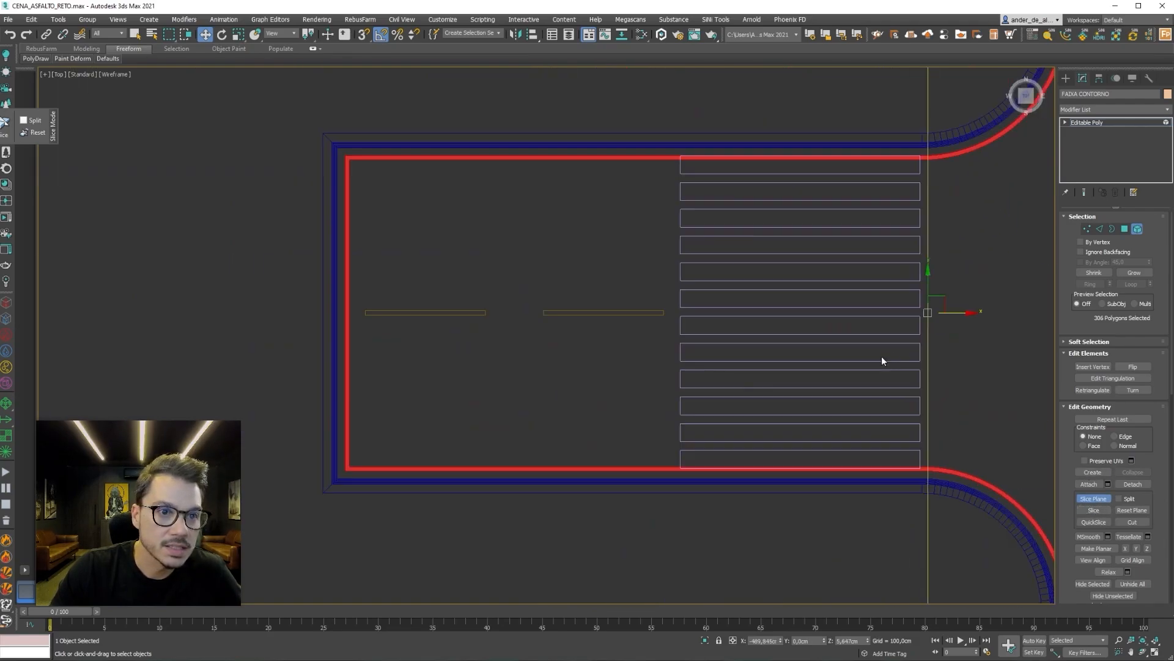
pyautogui.moveTo(960, 315); pyautogui.dragTo(705, 313)
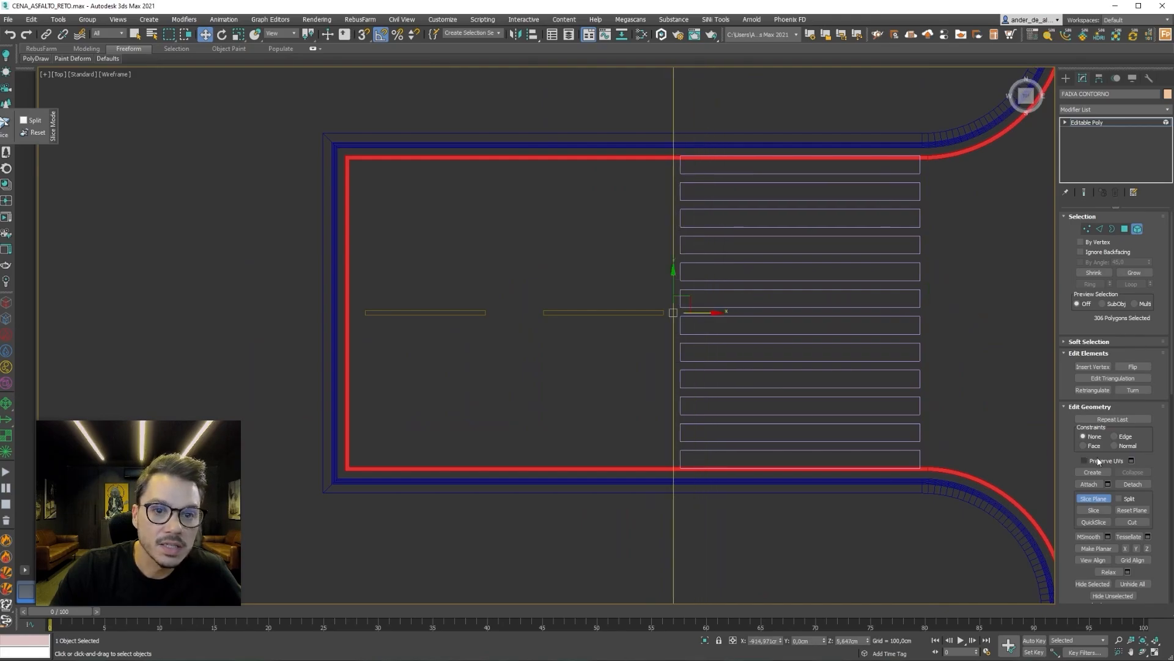
pyautogui.click(1093, 510)
# Rotate the slice plane to cut across the vertical arm and slice the band just below the top crosswalk's inner edge.
pyautogui.moveTo(691, 326); pyautogui.dragTo(600, 321, button='middle')
pyautogui.scroll(-4, 599, 321)
pyautogui.press('e')
pyautogui.moveTo(612, 307); pyautogui.dragTo(809, 211)
pyautogui.press('w')
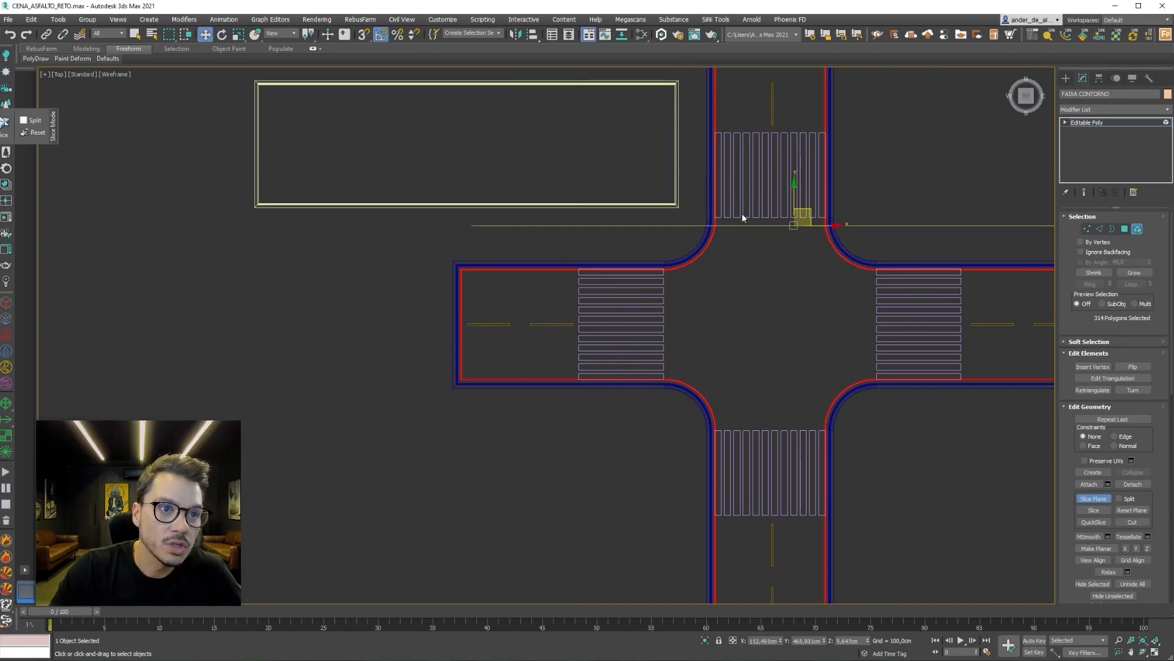
pyautogui.scroll(6, 744, 212)
pyautogui.moveTo(877, 230); pyautogui.dragTo(630, 276, button='middle')
pyautogui.scroll(-1, 630, 276)
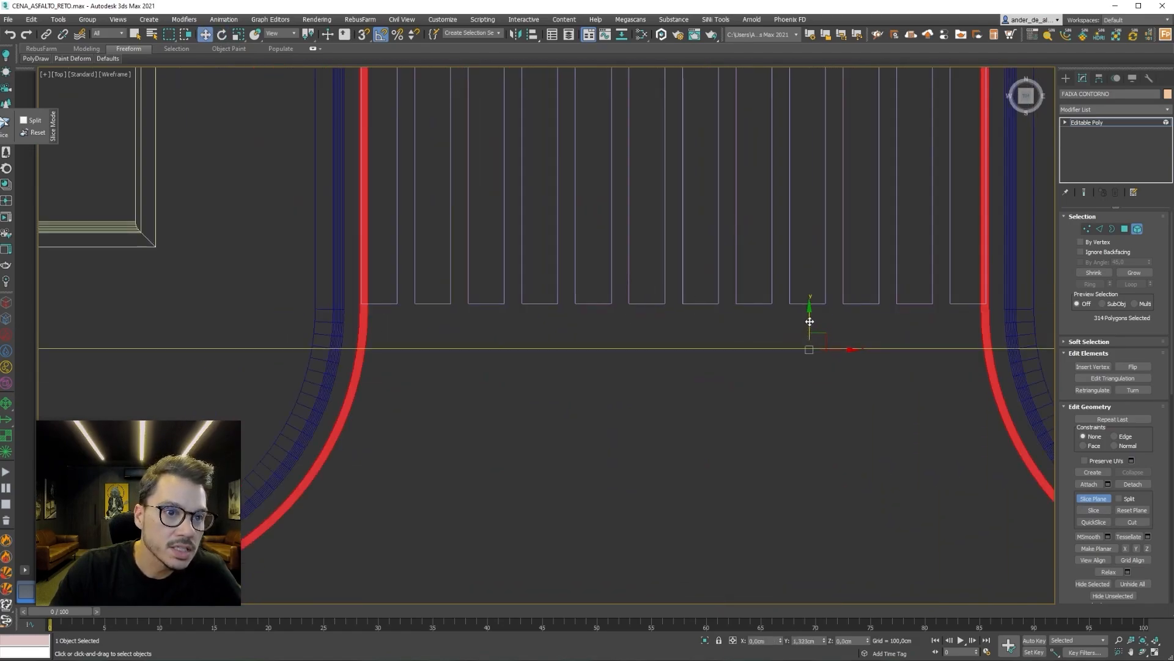
pyautogui.moveTo(809, 312); pyautogui.dragTo(803, 288)
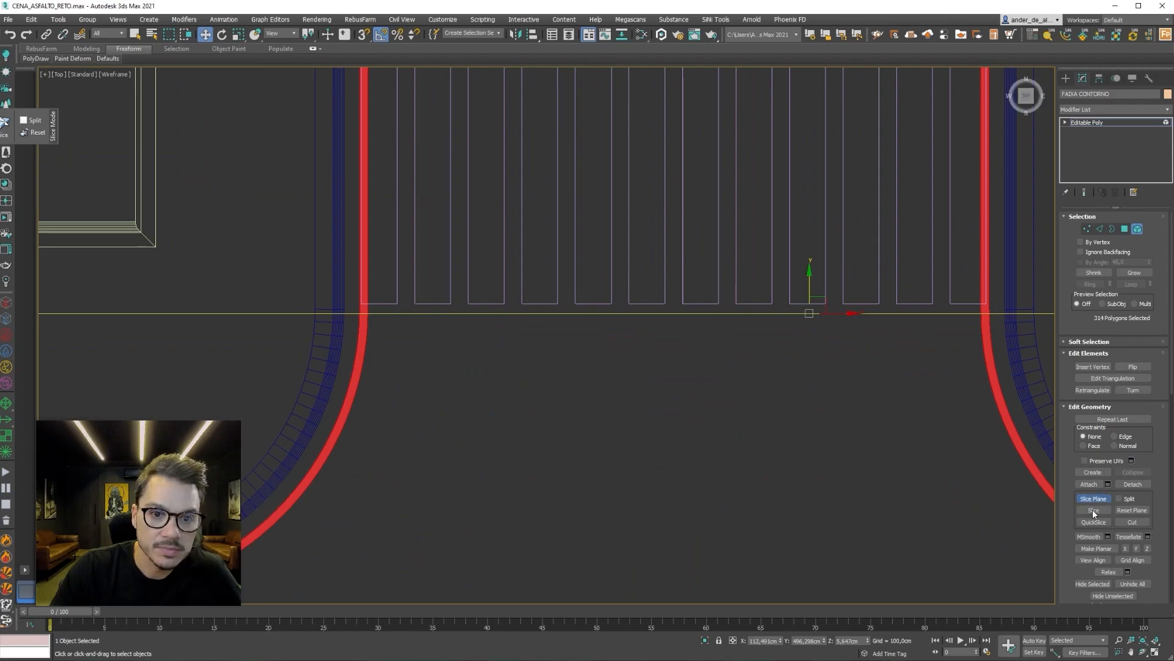
# Slice the contour band just above the outer edge of the top crosswalk.
pyautogui.scroll(-2, 700, 260)
pyautogui.moveTo(700, 260); pyautogui.dragTo(725, 474, button='middle')
pyautogui.moveTo(802, 480); pyautogui.dragTo(752, 122)
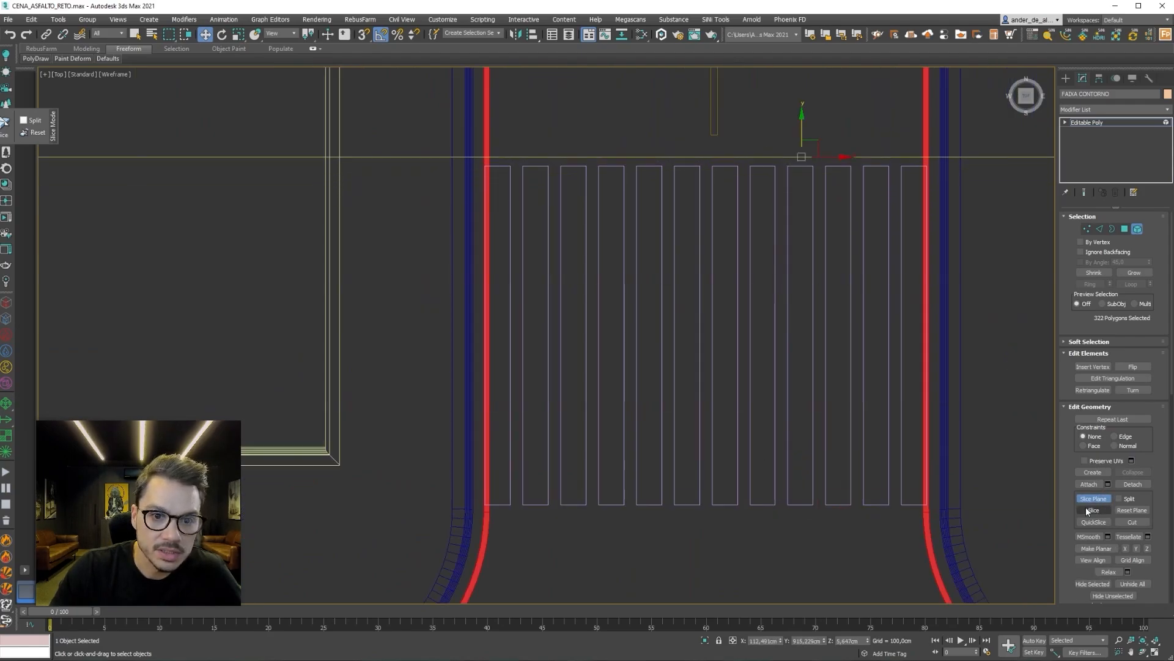
pyautogui.click(1093, 510)
# Slice the contour band at the inner and outer edges of the bottom crosswalk and leave Slice Plane.
pyautogui.scroll(-6, 840, 323)
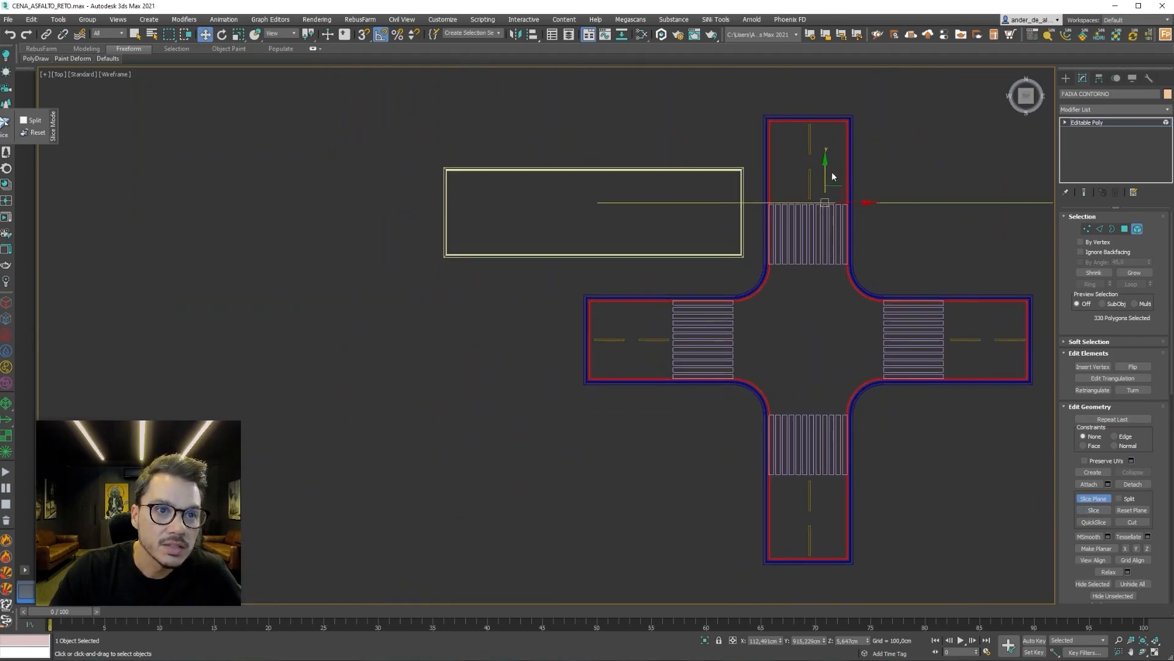
pyautogui.moveTo(830, 177); pyautogui.dragTo(837, 389)
pyautogui.scroll(5, 828, 449)
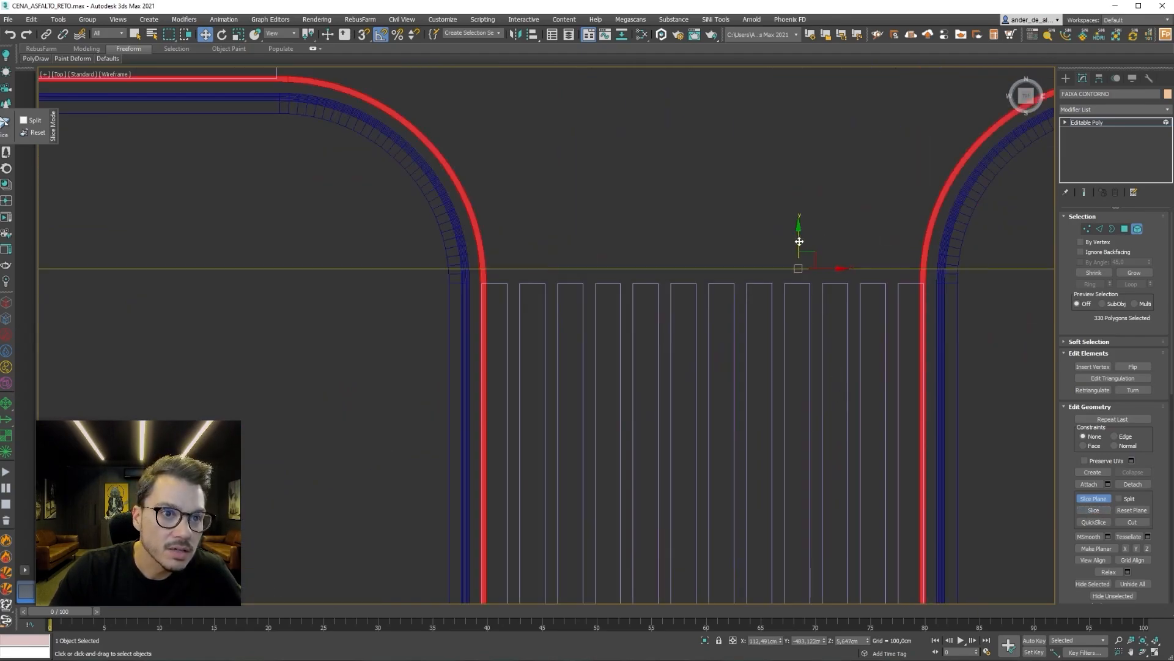
pyautogui.moveTo(800, 243); pyautogui.dragTo(789, 251)
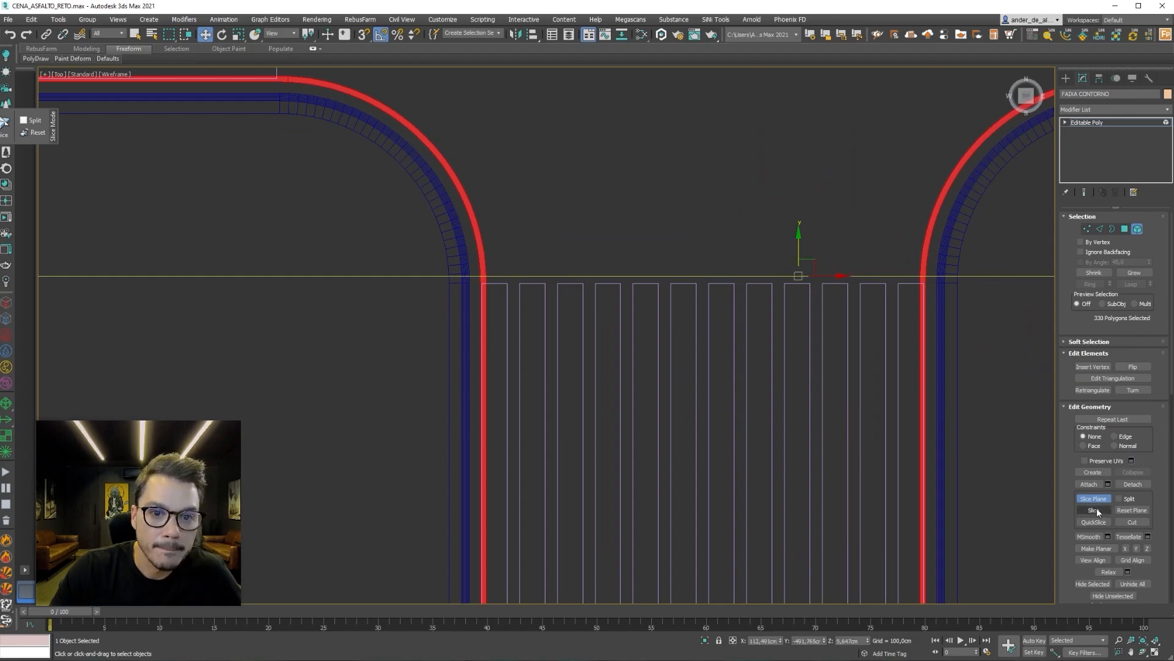
pyautogui.click(1093, 510)
pyautogui.moveTo(794, 333); pyautogui.dragTo(793, 208, button='middle')
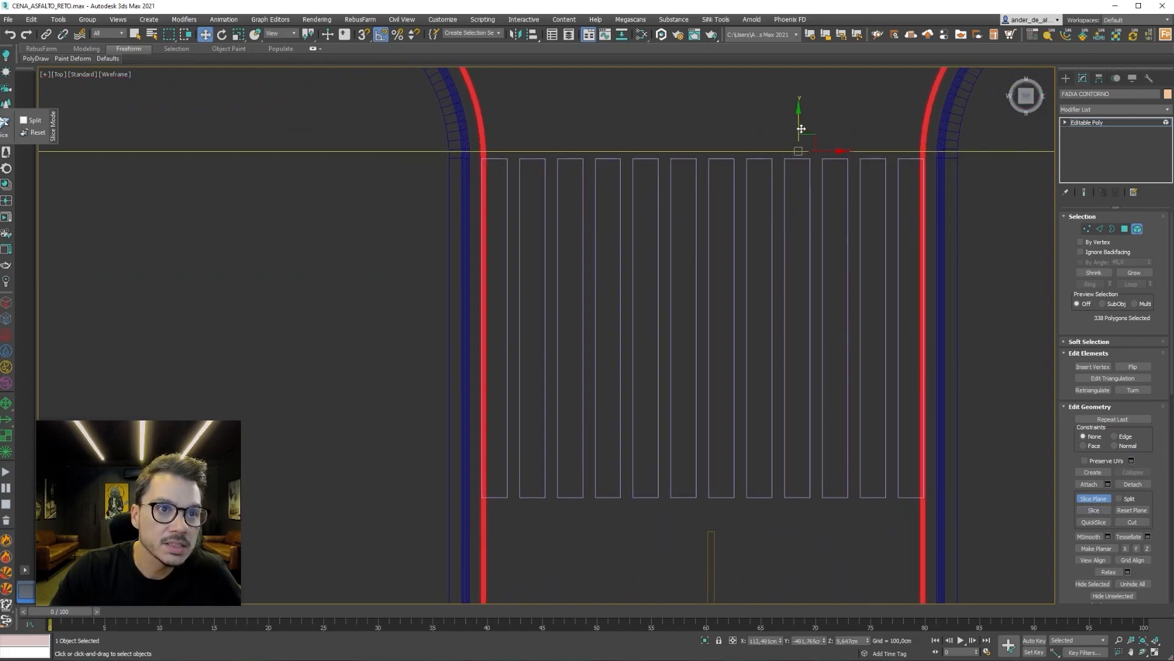
pyautogui.moveTo(801, 129); pyautogui.dragTo(765, 485)
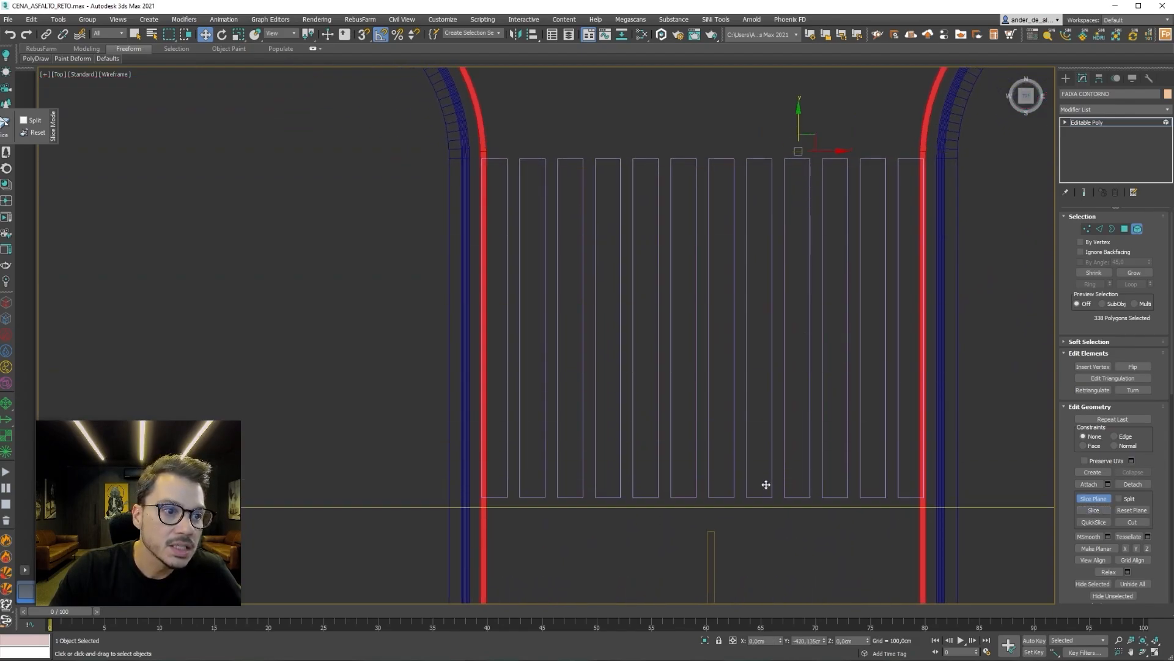
pyautogui.click(1094, 510)
pyautogui.click(1093, 499)
# Delete the contour band polygons that run alongside all four crosswalks, leaving gaps in the edge lines, and deselect the object.
pyautogui.click(1125, 229)
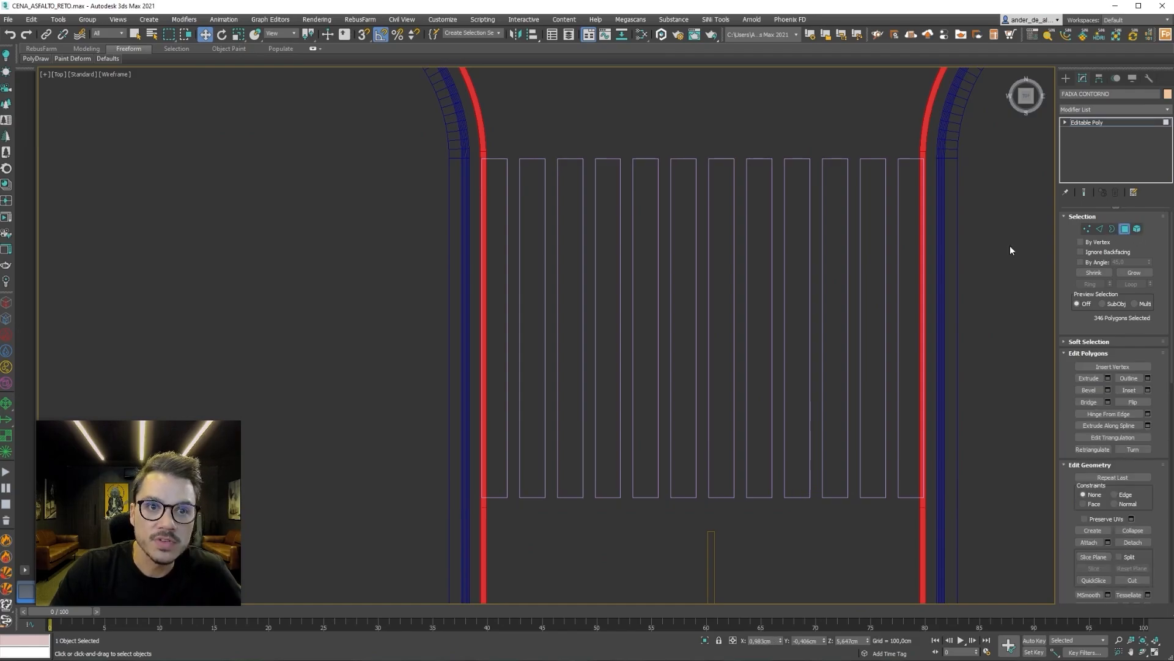
pyautogui.scroll(-2, 916, 280)
pyautogui.scroll(-5, 647, 263)
pyautogui.press('Delete')
pyautogui.moveTo(819, 236); pyautogui.dragTo(819, 394, button='middle')
pyautogui.scroll(2, 764, 263)
pyautogui.scroll(4, 808, 332)
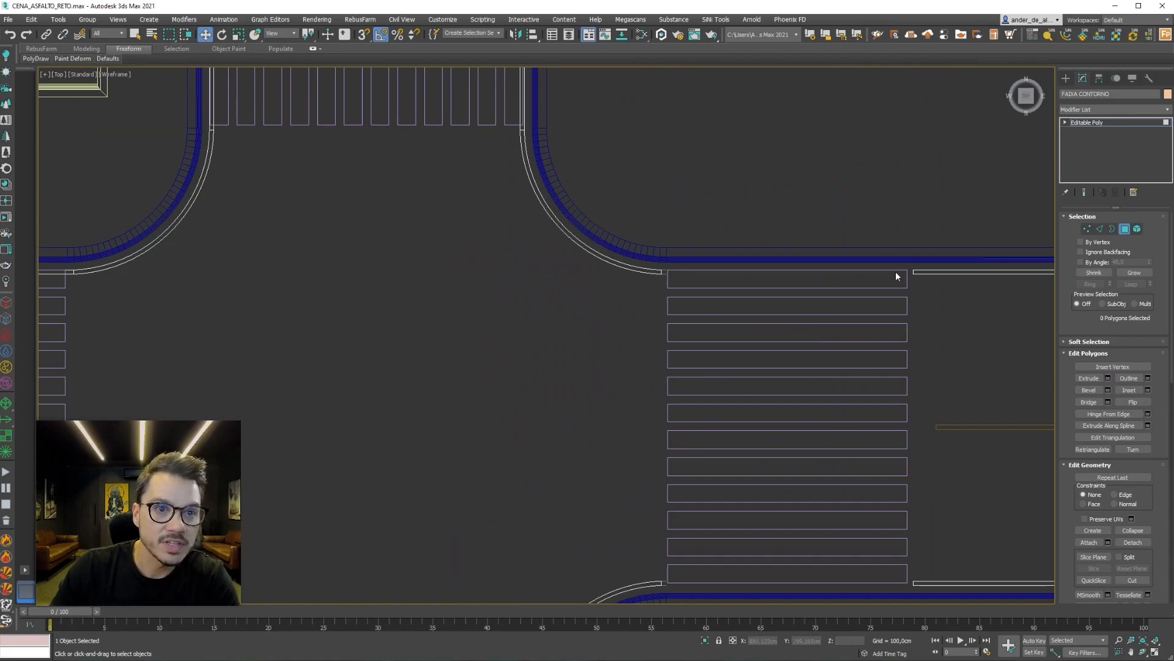
pyautogui.moveTo(485, 236); pyautogui.dragTo(753, 401, button='middle')
pyautogui.scroll(-1, 754, 401)
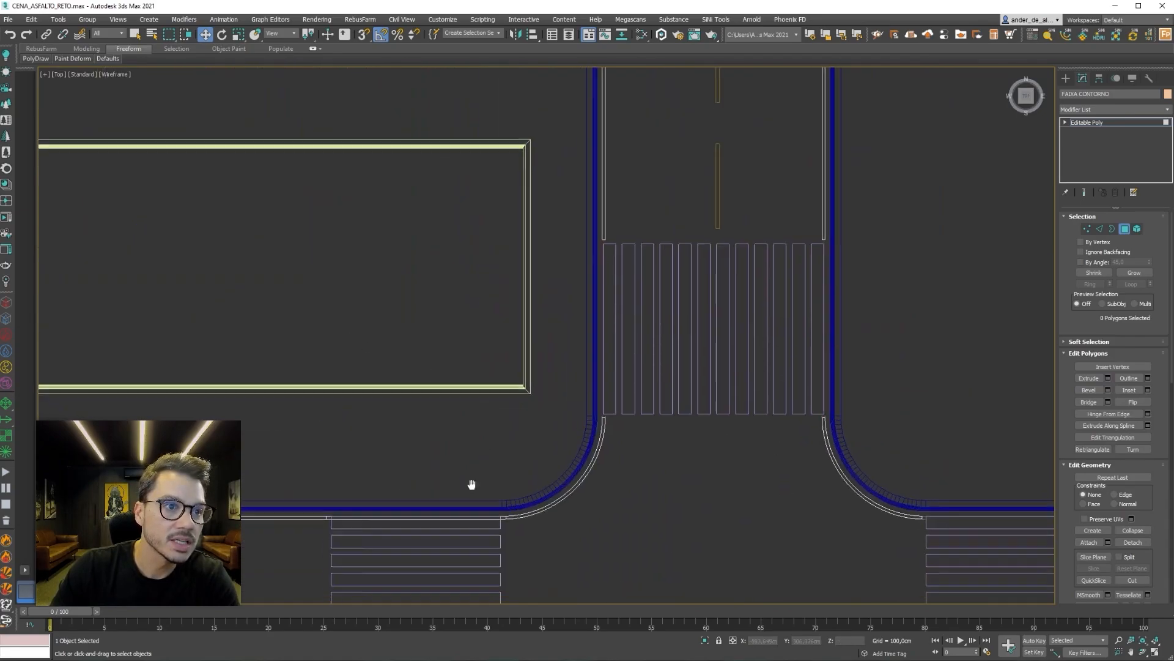
pyautogui.moveTo(473, 483); pyautogui.dragTo(669, 231, button='middle')
pyautogui.moveTo(690, 511); pyautogui.dragTo(629, 444, button='middle')
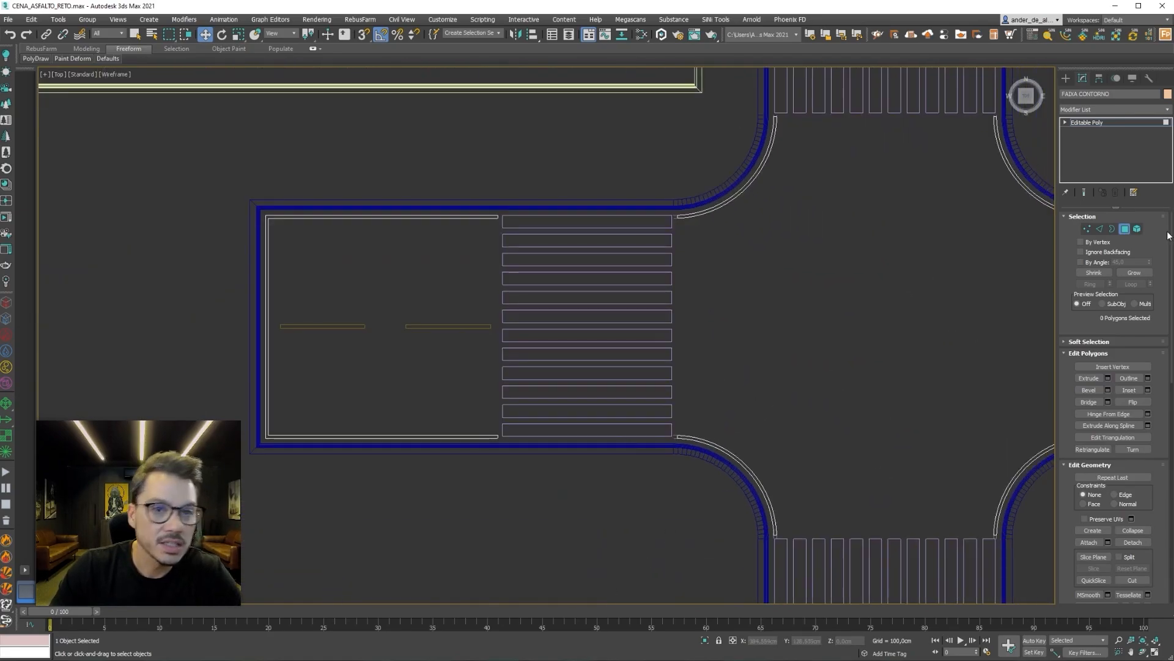
pyautogui.click(1125, 230)
pyautogui.click(705, 249)
# Show the intersection shaded in an orbited view and reselect the FAIXA CONTORNO band near the left crosswalk.
pyautogui.keyDown('alt'); pyautogui.moveTo(706, 249); pyautogui.dragTo(693, 218, button='middle'); pyautogui.keyUp('alt')
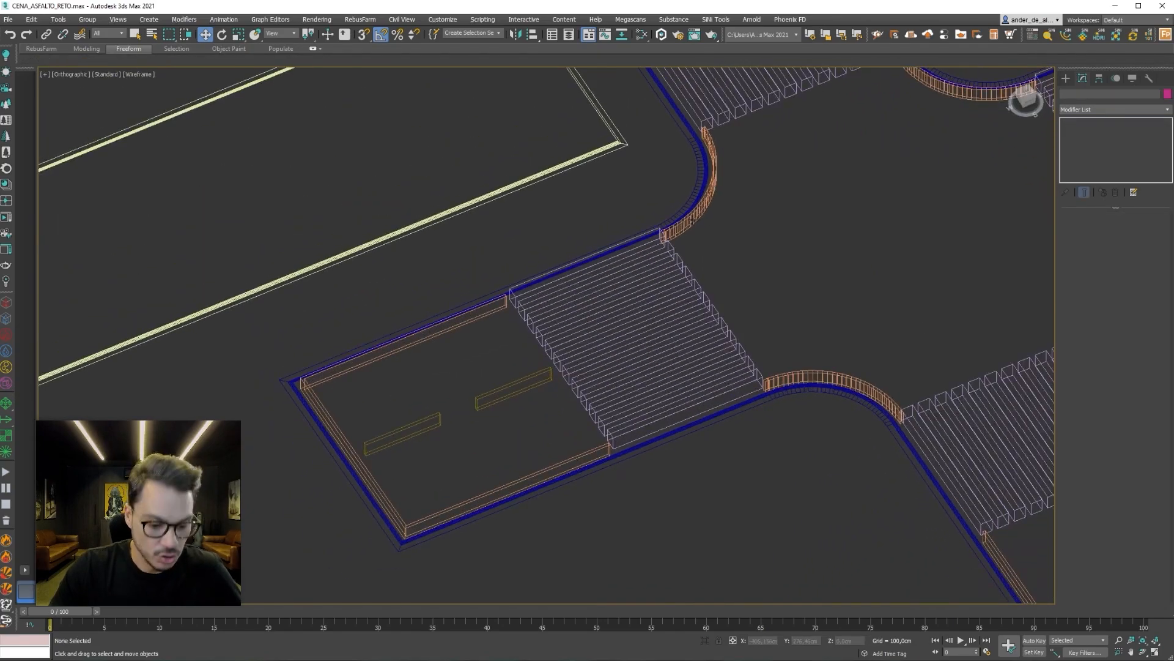
pyautogui.press('F3')
pyautogui.click(694, 218)
pyautogui.scroll(3, 673, 247)
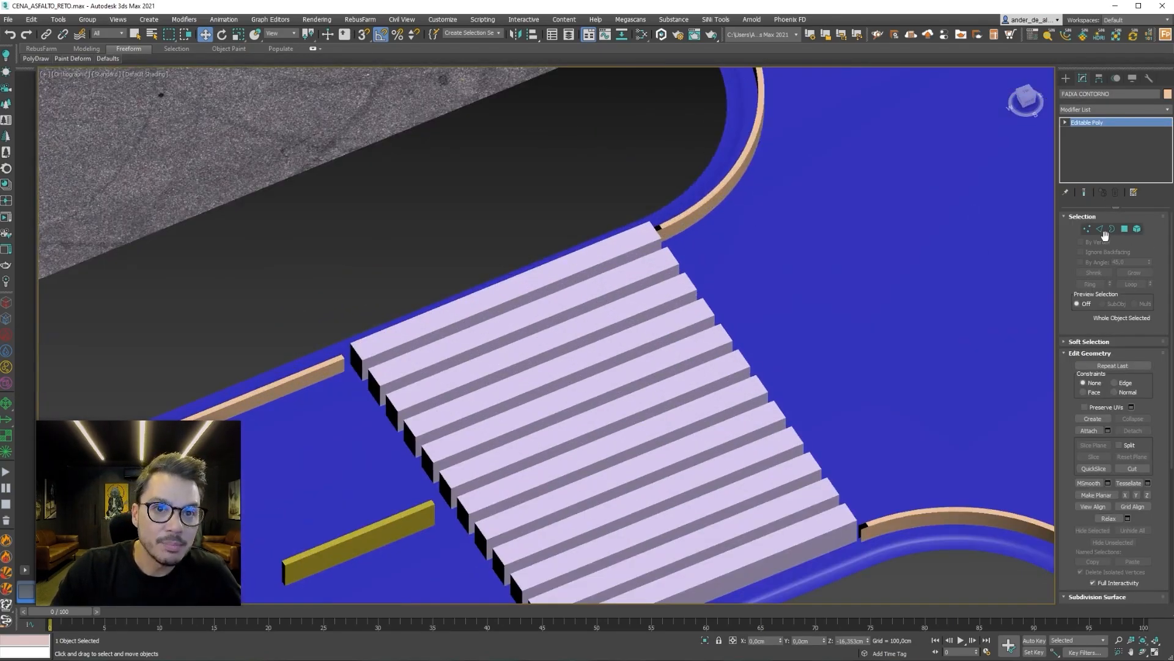
pyautogui.scroll(4, 676, 212)
pyautogui.scroll(-7, 689, 269)
pyautogui.keyDown('alt'); pyautogui.moveTo(690, 269); pyautogui.dragTo(685, 290, button='middle'); pyautogui.keyUp('alt')
pyautogui.scroll(5, 695, 196)
pyautogui.keyDown('alt'); pyautogui.moveTo(695, 195); pyautogui.dragTo(1050, 216, button='middle'); pyautogui.keyUp('alt')
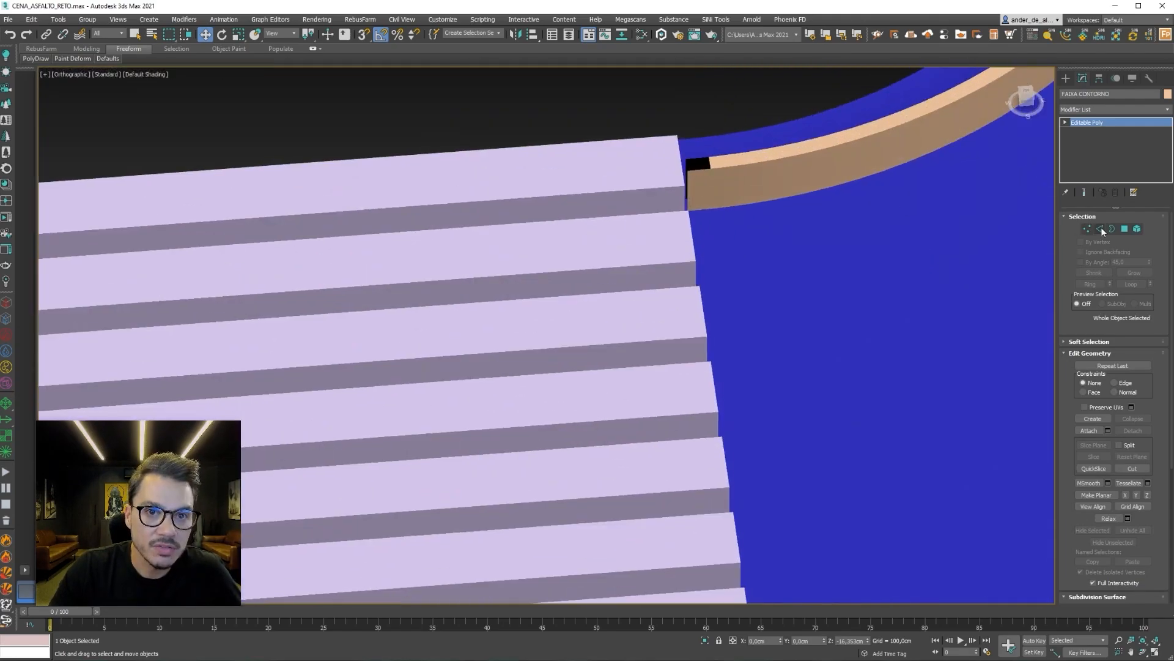
# Delete the leftover stub polygons at the ends of both curved edge lines beside the left crosswalk.
pyautogui.click(1124, 228)
pyautogui.click(696, 180)
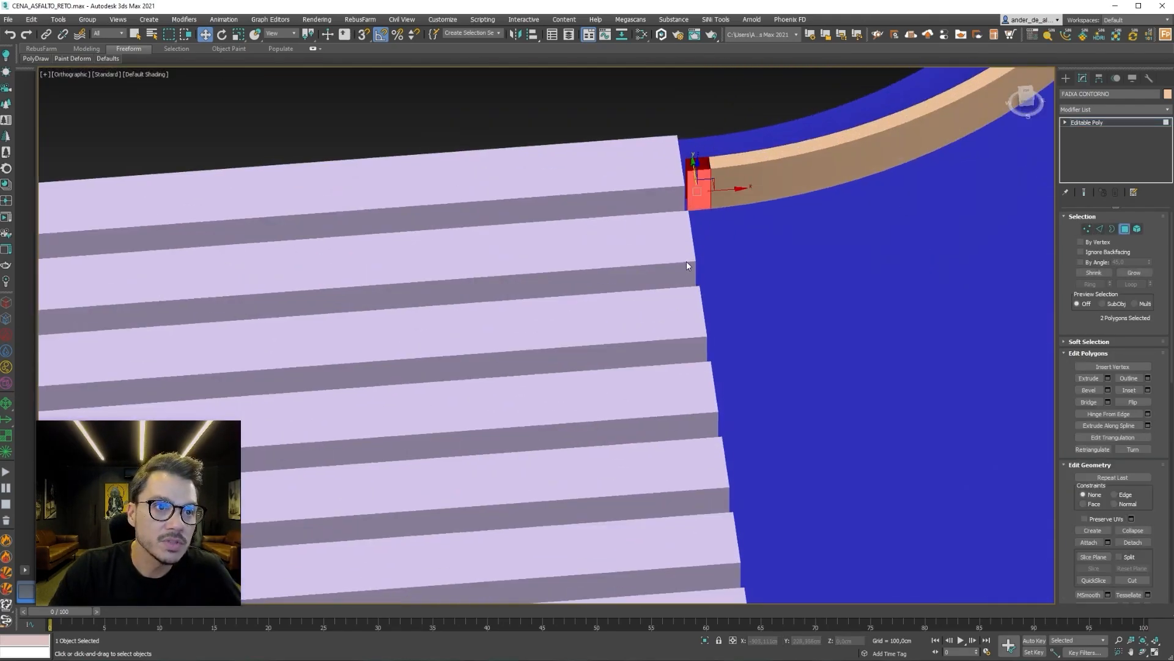
pyautogui.scroll(-3, 775, 342)
pyautogui.scroll(-2, 774, 342)
pyautogui.moveTo(795, 486); pyautogui.dragTo(744, 245, button='middle')
pyautogui.press('Delete')
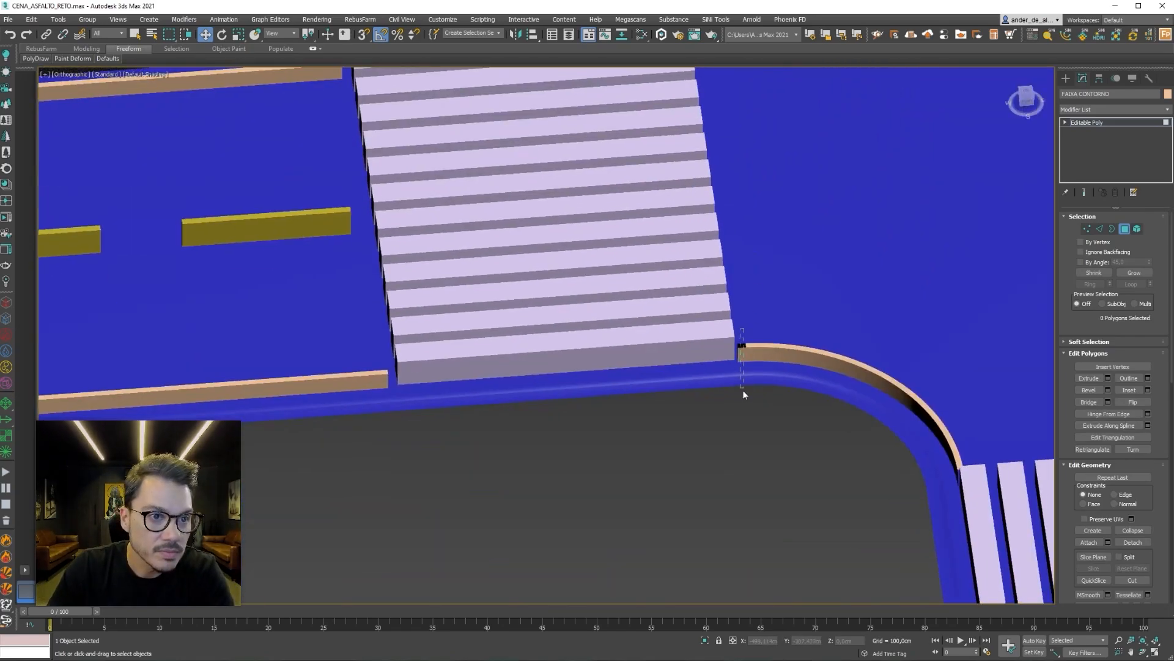
pyautogui.moveTo(742, 391); pyautogui.dragTo(739, 391)
pyautogui.press('Delete')
# Delete the leftover stub polygons where the two curved edge lines meet the right crosswalk.
pyautogui.moveTo(918, 361); pyautogui.dragTo(253, 430, button='middle')
pyautogui.moveTo(869, 372); pyautogui.dragTo(642, 412, button='middle')
pyautogui.scroll(3, 715, 365)
pyautogui.moveTo(712, 365); pyautogui.dragTo(644, 443)
pyautogui.press('Delete')
pyautogui.moveTo(810, 441); pyautogui.dragTo(315, 432, button='middle')
pyautogui.moveTo(477, 232); pyautogui.dragTo(666, 568, button='middle')
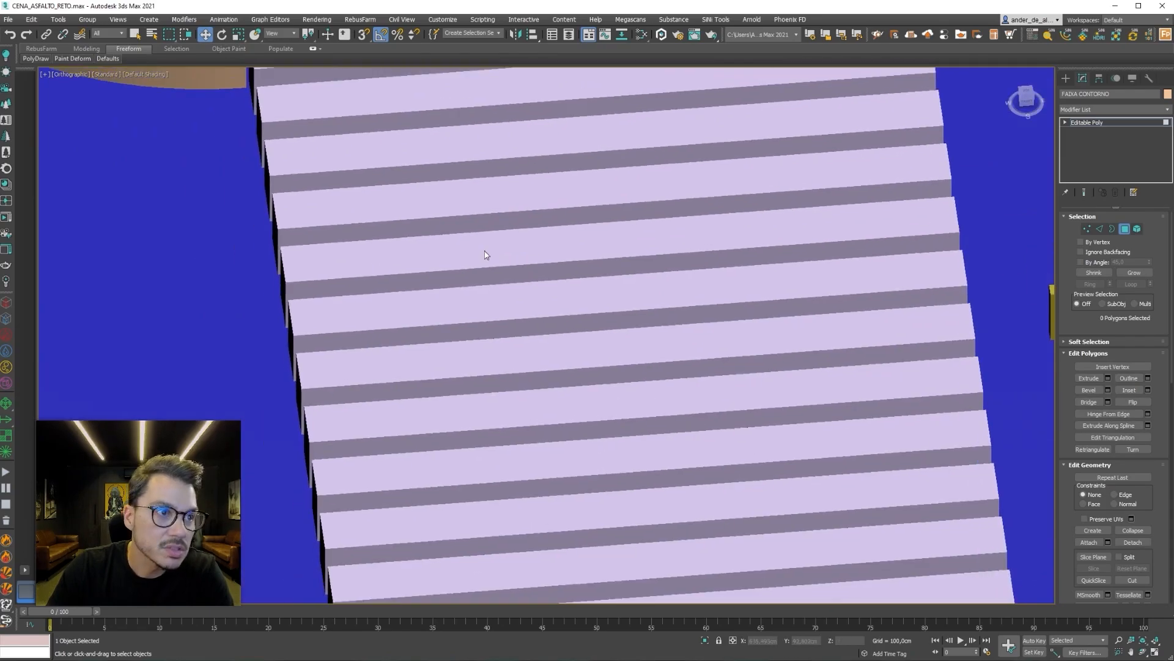
pyautogui.moveTo(485, 255); pyautogui.dragTo(477, 350, button='middle')
pyautogui.moveTo(397, 388); pyautogui.dragTo(397, 389)
pyautogui.press('Delete')
# Turn the view to the bottom arm's crosswalk and remove the stub polygons at the end of its first curved edge line.
pyautogui.moveTo(645, 388); pyautogui.dragTo(144, 367, button='middle')
pyautogui.moveTo(590, 354); pyautogui.dragTo(800, 146, button='middle')
pyautogui.scroll(-5, 800, 146)
pyautogui.moveTo(420, 513); pyautogui.dragTo(632, 331, button='middle')
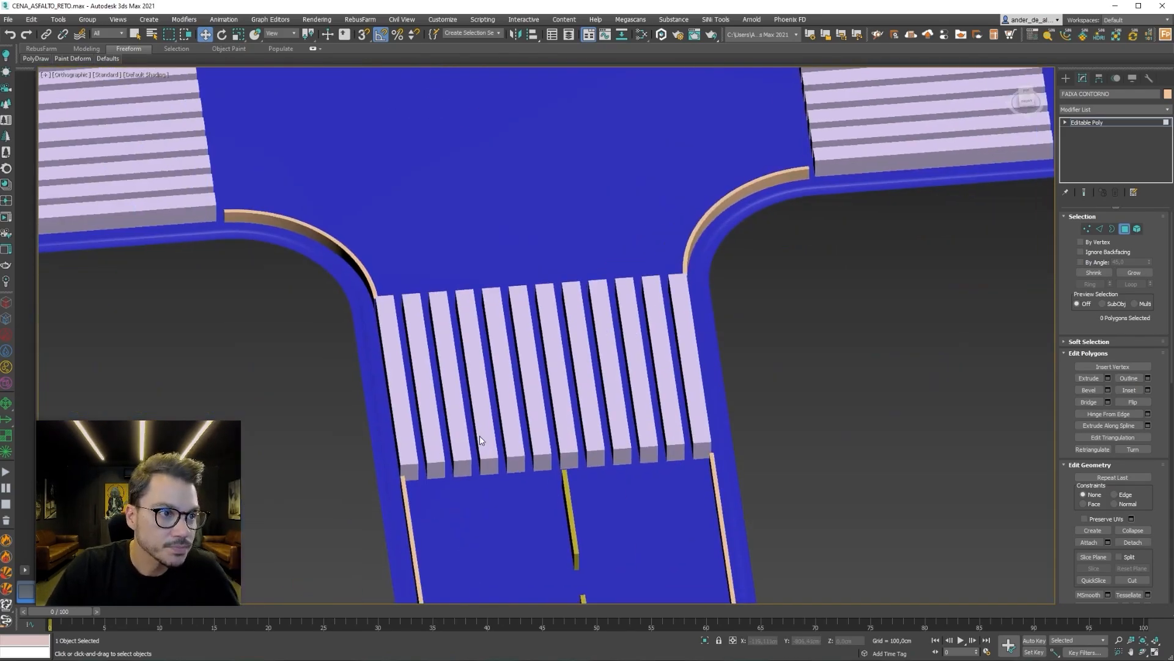
pyautogui.moveTo(544, 422)
pyautogui.keyDown('alt'); pyautogui.mouseDown(button='middle')
pyautogui.moveTo(612, 443)
pyautogui.moveTo(856, 459)
pyautogui.mouseUp(button='middle'); pyautogui.keyUp('alt')
pyautogui.moveTo(881, 184); pyautogui.dragTo(575, 373, button='middle')
pyautogui.scroll(5, 572, 371)
pyautogui.moveTo(551, 380)
pyautogui.mouseDown()
pyautogui.moveTo(517, 475)
pyautogui.moveTo(523, 504)
pyautogui.mouseUp()
pyautogui.moveTo(493, 512)
pyautogui.keyDown('alt'); pyautogui.mouseDown(button='middle')
pyautogui.moveTo(511, 511)
pyautogui.moveTo(550, 446)
pyautogui.mouseUp(button='middle'); pyautogui.keyUp('alt')
pyautogui.press('Delete')
pyautogui.moveTo(548, 388); pyautogui.dragTo(516, 486)
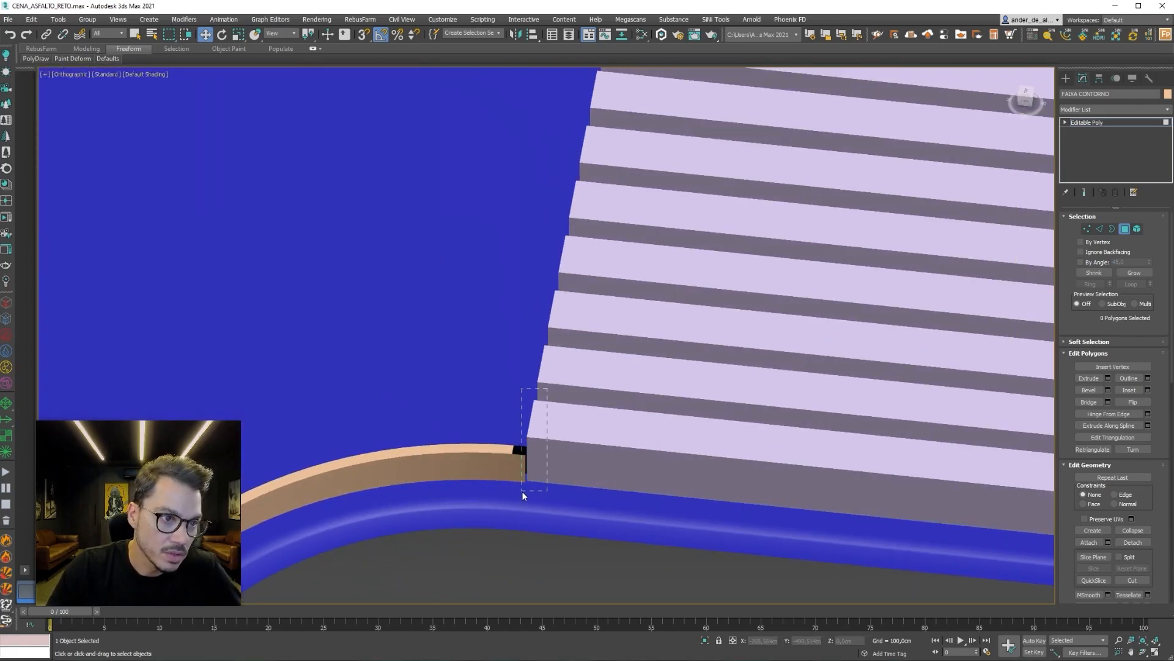
# Remove the stub polygons at the end of the other curved edge line beside the same crosswalk.
pyautogui.scroll(-5, 572, 428)
pyautogui.scroll(5, 555, 265)
pyautogui.moveTo(693, 229); pyautogui.dragTo(634, 338)
pyautogui.scroll(-5, 656, 387)
pyautogui.scroll(-2, 420, 375)
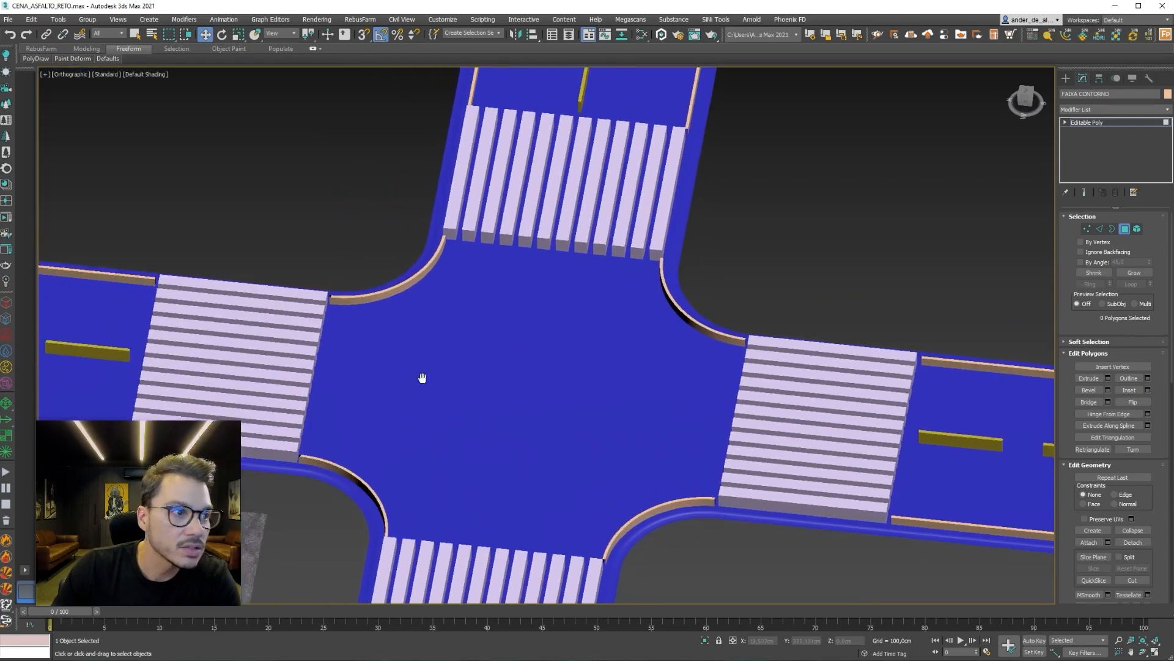
# Delete the stub polygons at the ends of both curved edge lines beside the last remaining crosswalk.
pyautogui.scroll(6, 626, 303)
pyautogui.moveTo(564, 319); pyautogui.dragTo(634, 294, button='middle')
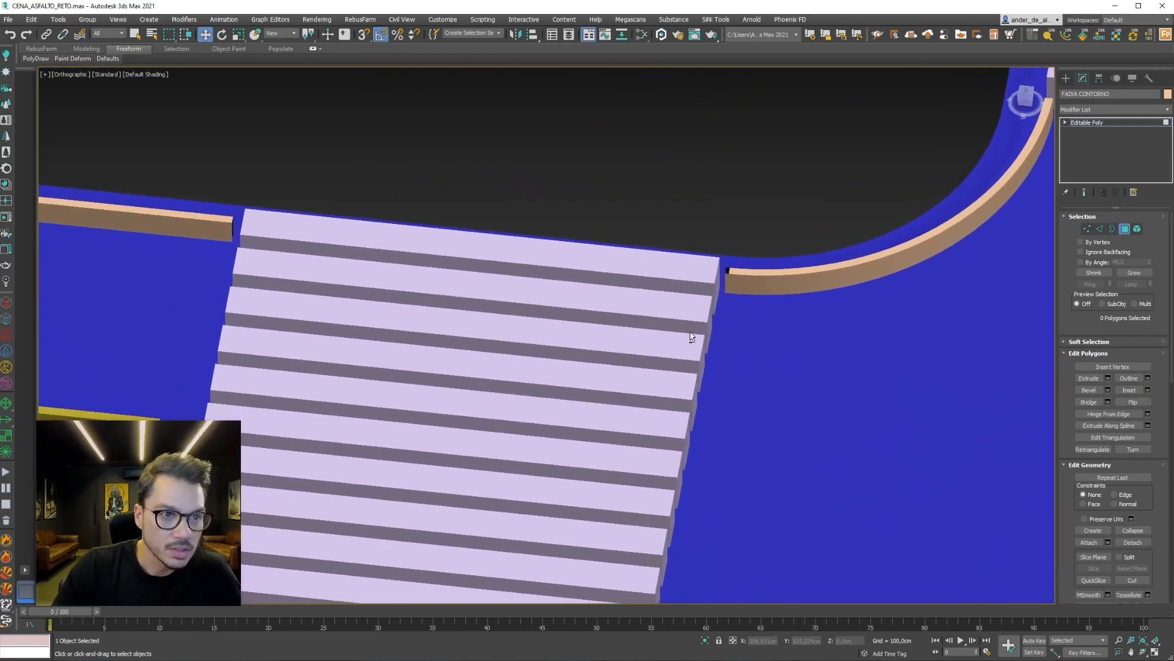
pyautogui.keyDown('alt'); pyautogui.moveTo(690, 332); pyautogui.dragTo(705, 329, button='middle'); pyautogui.keyUp('alt')
pyautogui.scroll(4, 673, 326)
pyautogui.moveTo(737, 424); pyautogui.dragTo(737, 424)
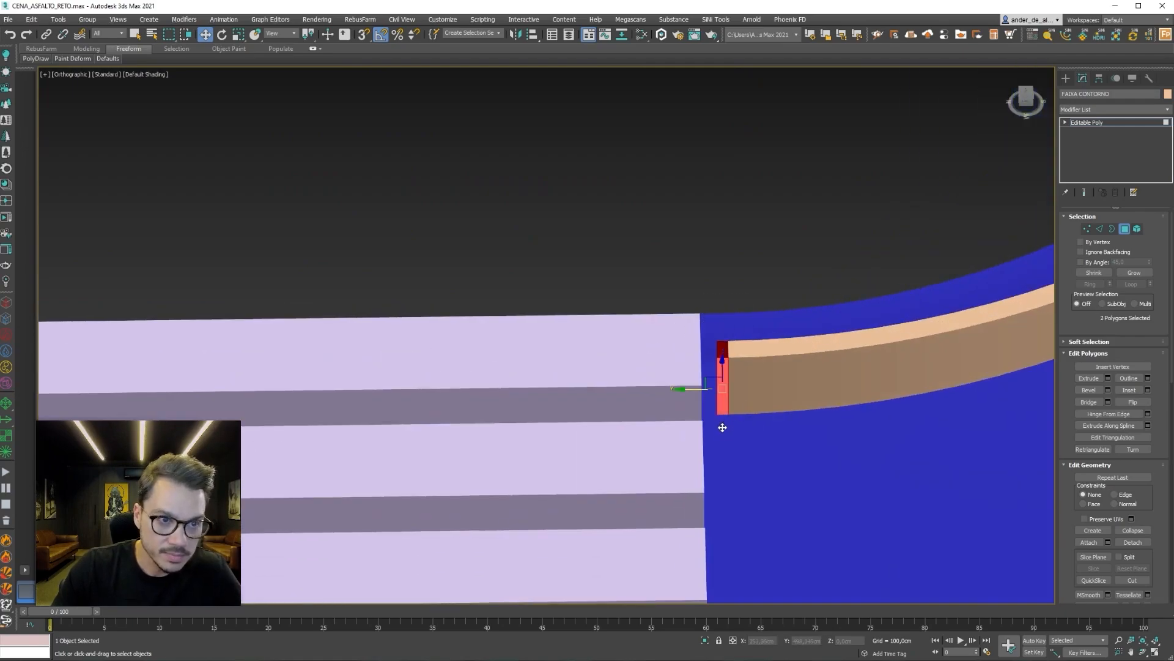
pyautogui.click(735, 461)
pyautogui.scroll(-3, 734, 429)
pyautogui.scroll(3, 732, 384)
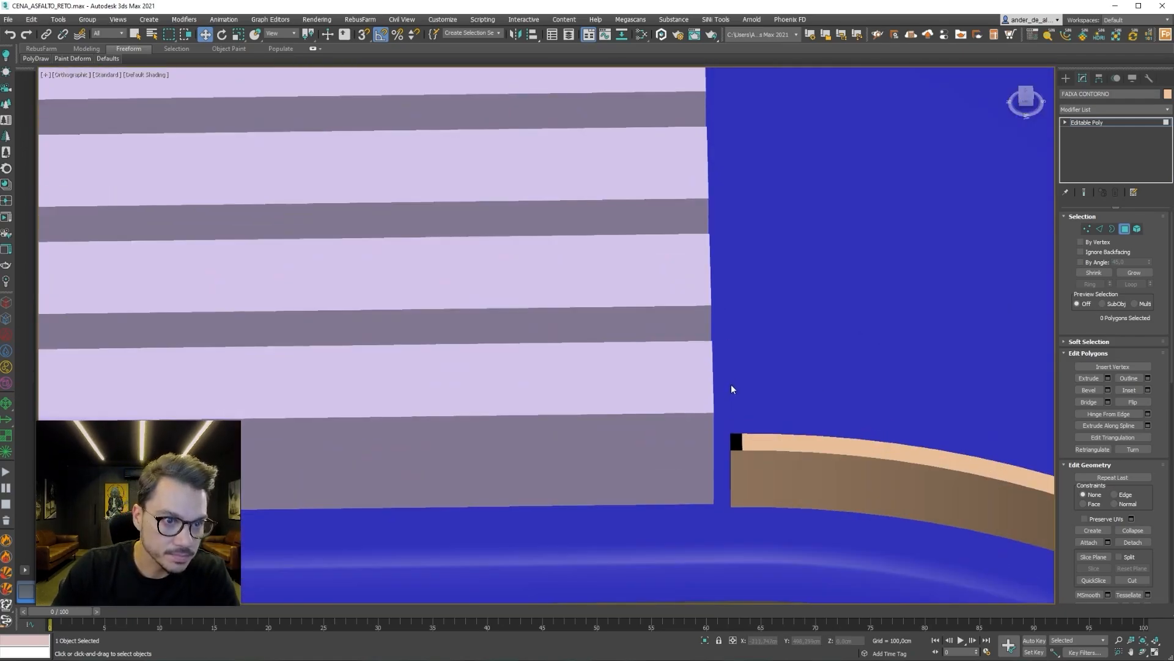
pyautogui.scroll(-3, 740, 501)
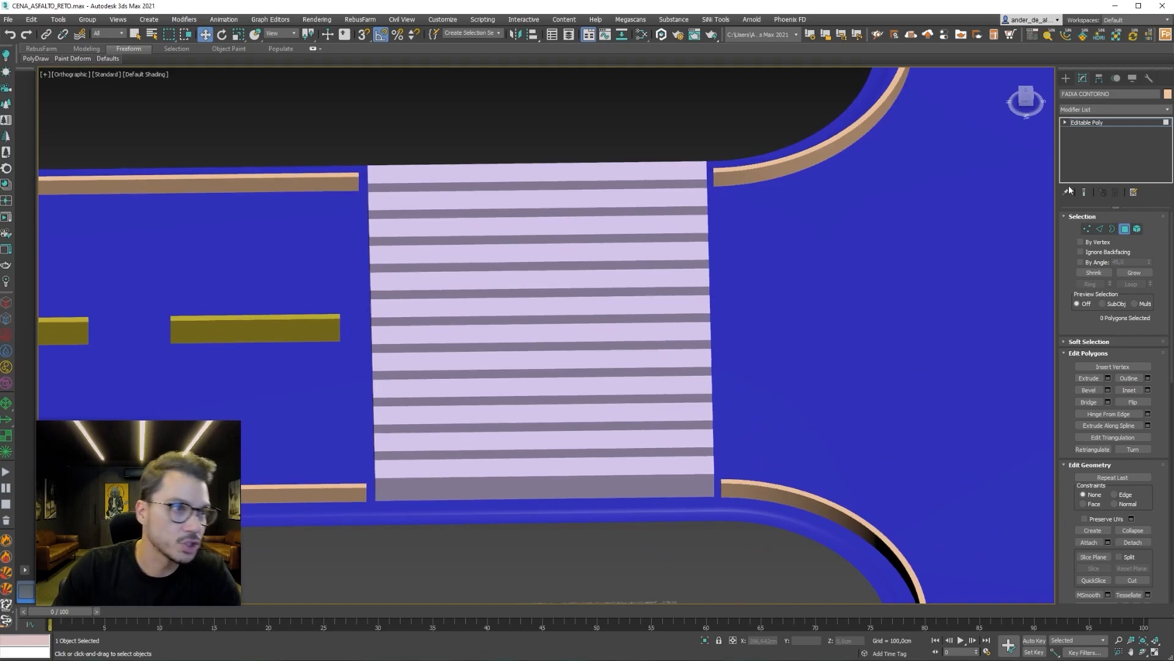
# Leave polygon editing on the edge lines and attach them to the yellow centre-dash object.
pyautogui.click(1130, 229)
pyautogui.click(684, 102)
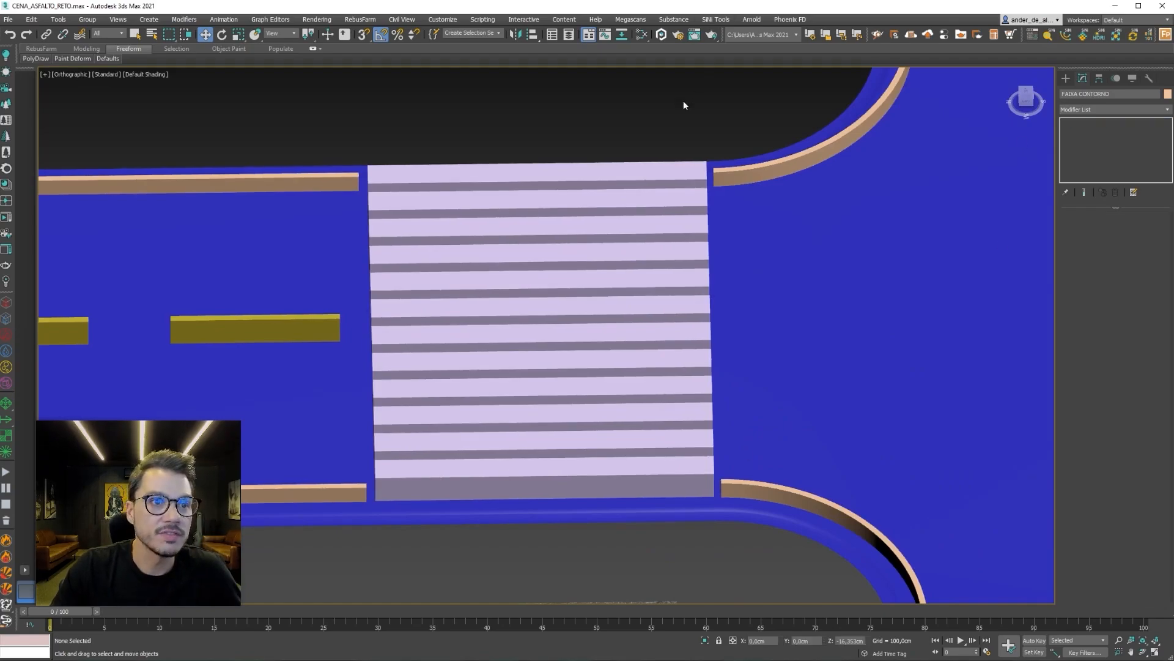
pyautogui.click(269, 330)
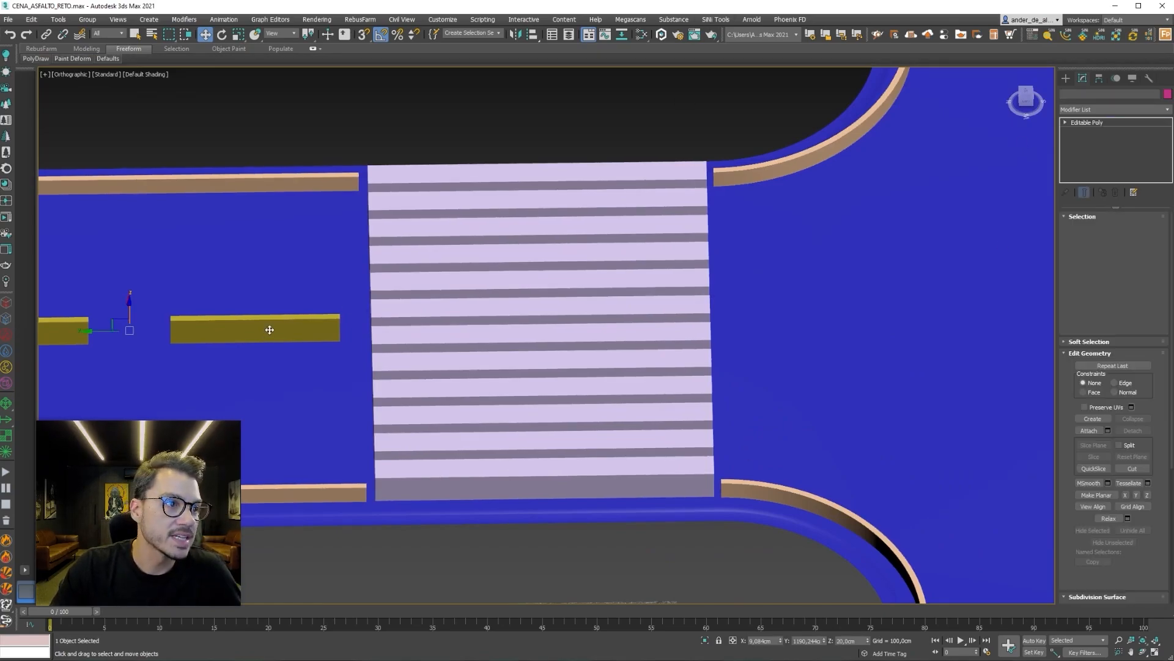
pyautogui.click(1081, 431)
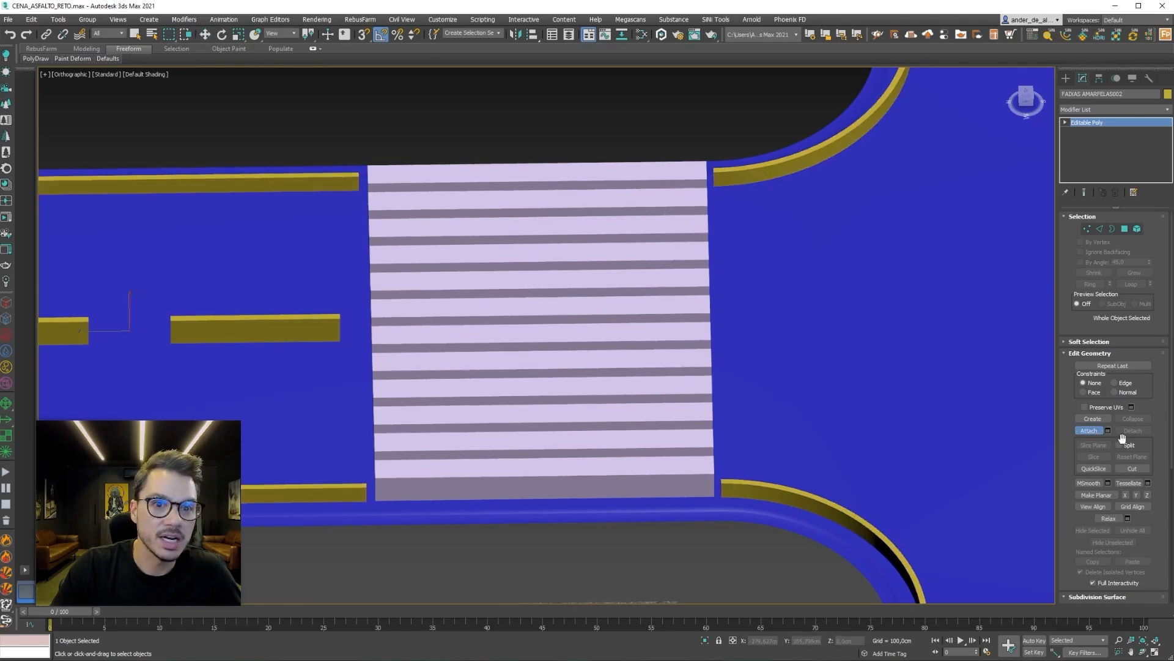
pyautogui.press('w')
pyautogui.click(608, 531)
# Attach the other crosswalks to the left arm's crosswalk object FAIXA PEDESTRE and undo any trial move.
pyautogui.scroll(-6, 607, 530)
pyautogui.moveTo(657, 473); pyautogui.dragTo(433, 296, button='middle')
pyautogui.click(402, 306)
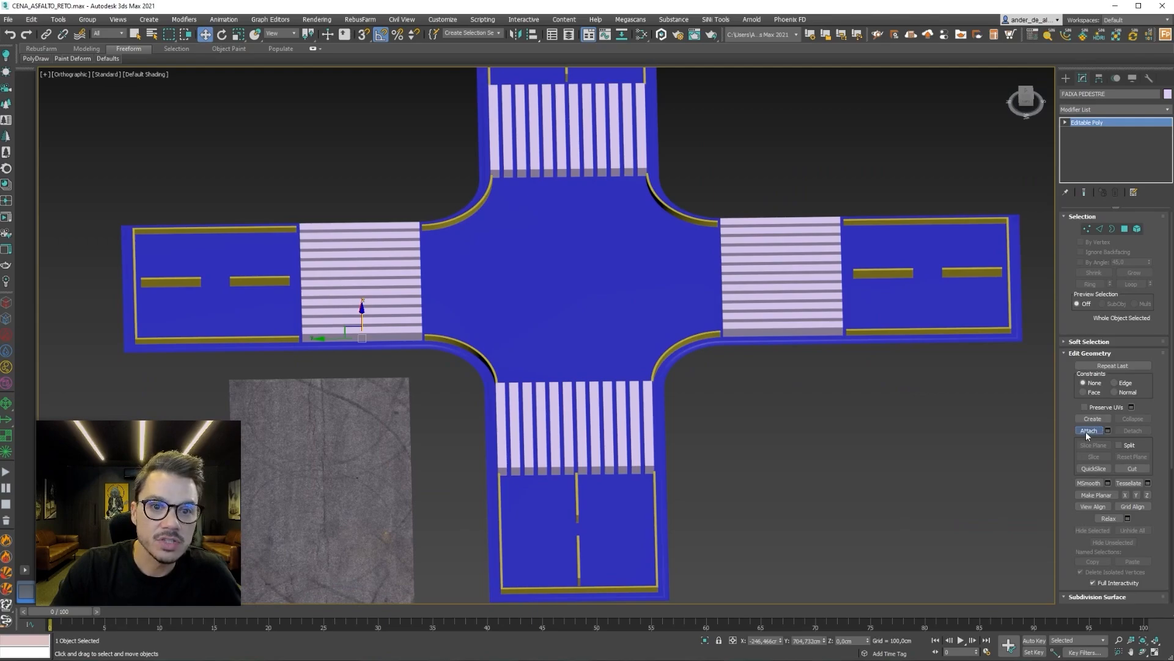
pyautogui.click(1088, 430)
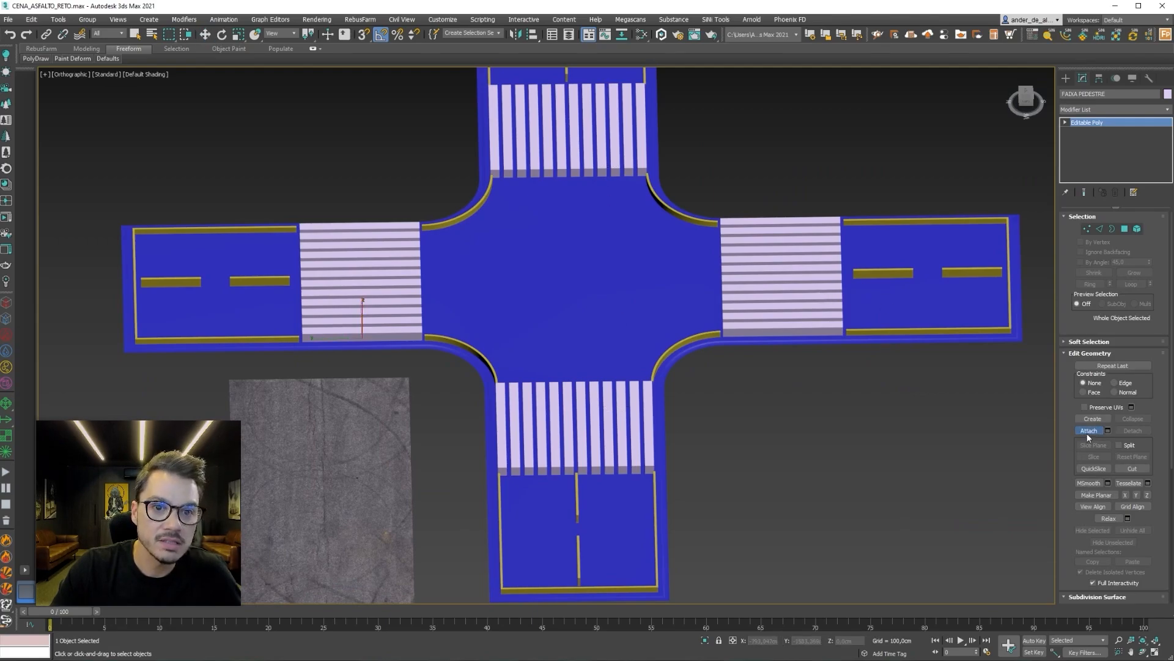
pyautogui.press('w')
pyautogui.click(962, 444)
pyautogui.moveTo(627, 122); pyautogui.dragTo(817, 429)
pyautogui.hotkey('ctrl', 'z')
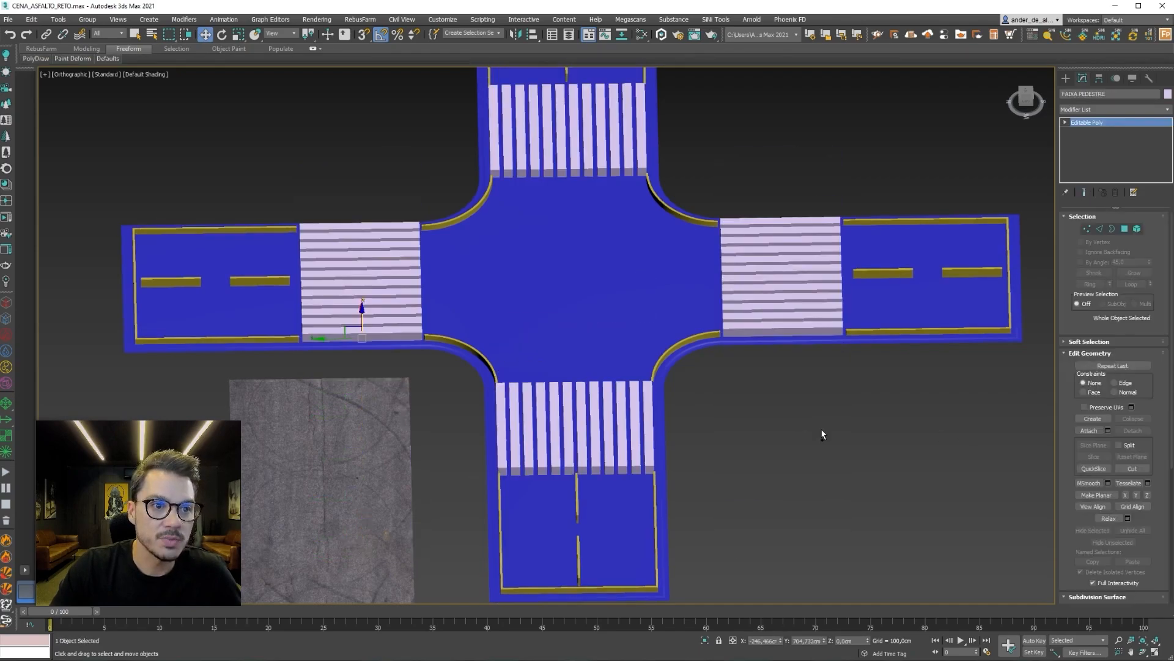
# Attach the remaining yellow dashes on all arms to the yellow lines object, checking it with trial moves that are undone.
pyautogui.click(822, 434)
pyautogui.click(881, 275)
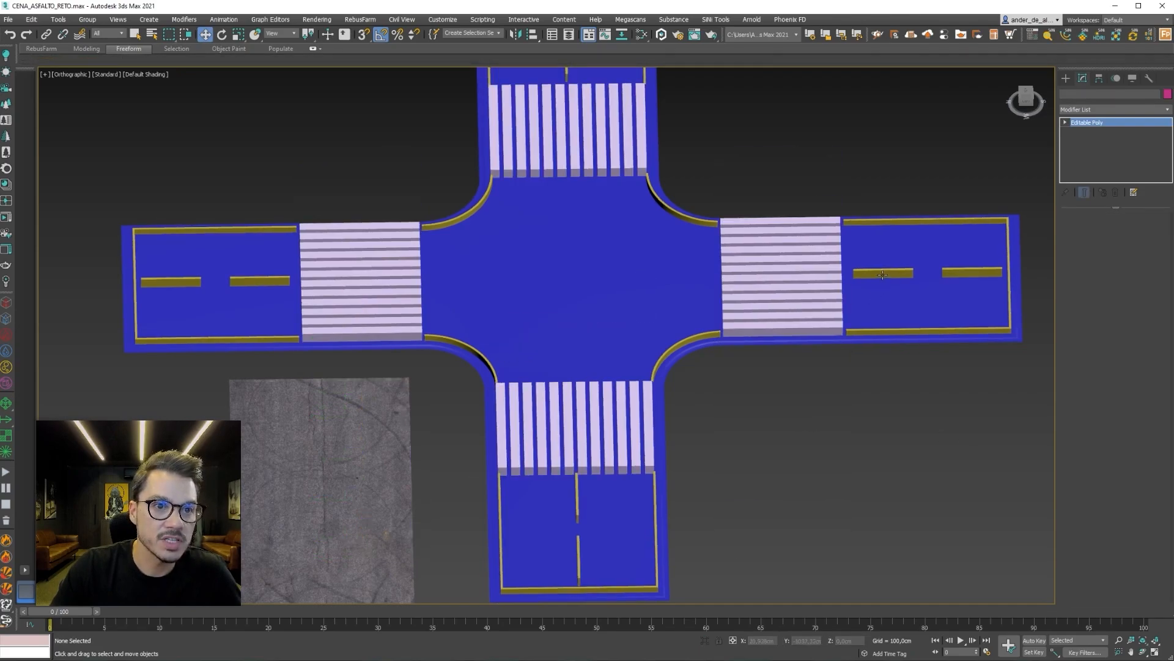
pyautogui.click(1040, 492)
pyautogui.moveTo(244, 281); pyautogui.dragTo(245, 196)
pyautogui.hotkey('ctrl', 'z')
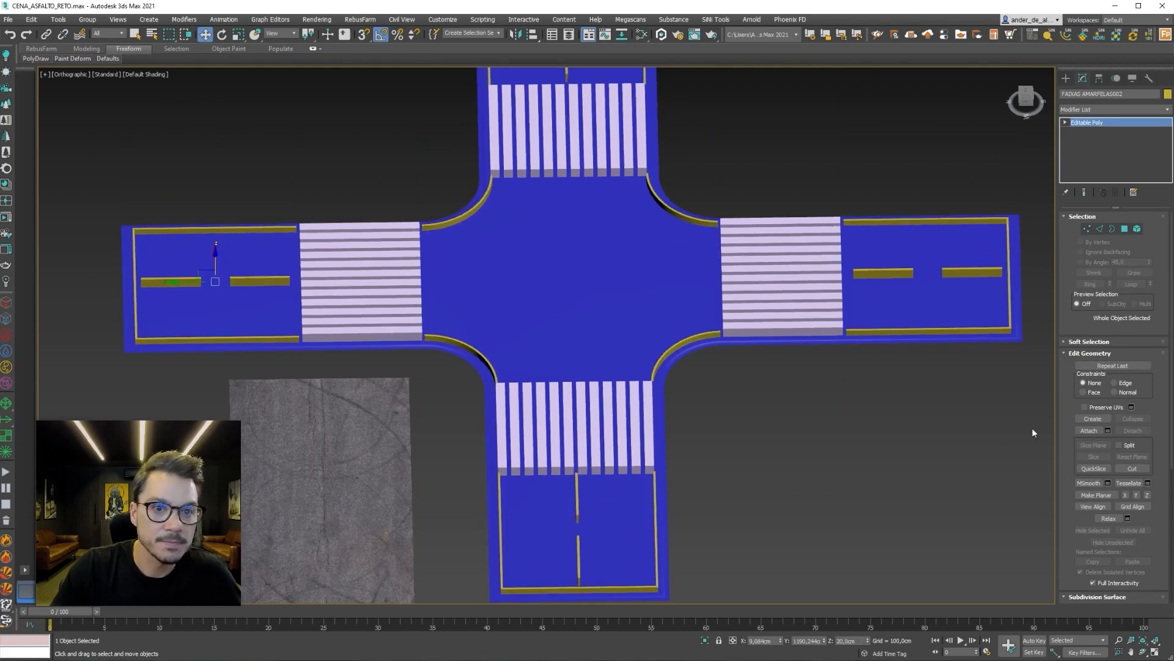
pyautogui.click(1088, 431)
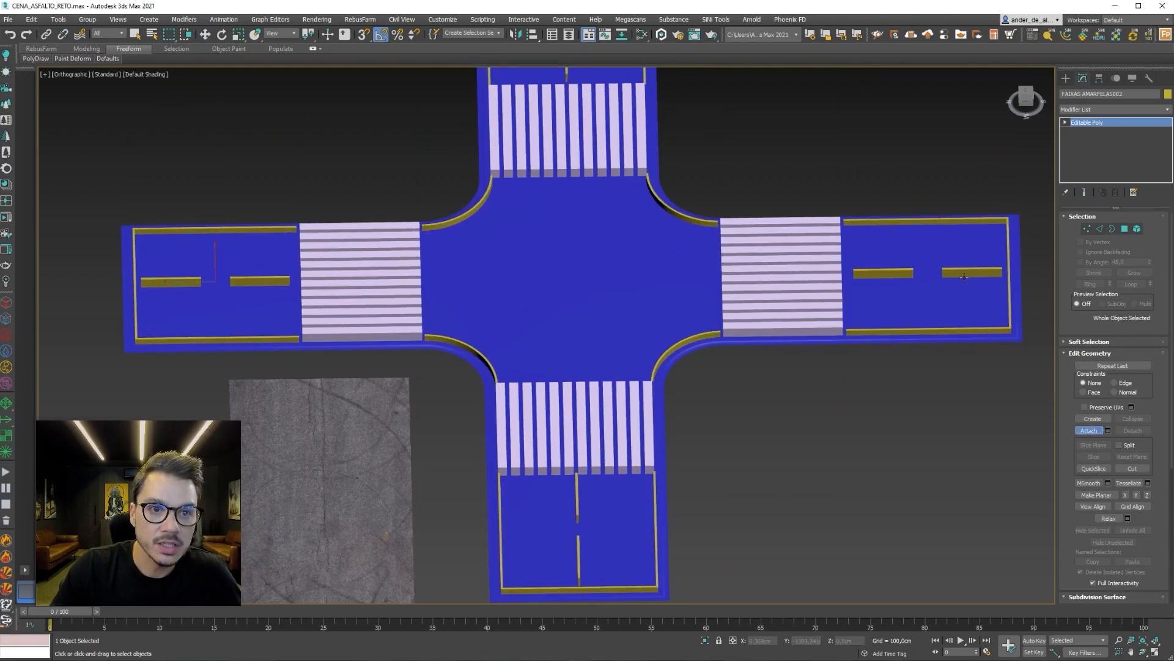
pyautogui.keyDown('alt'); pyautogui.moveTo(575, 530); pyautogui.dragTo(672, 511, button='middle'); pyautogui.keyUp('alt')
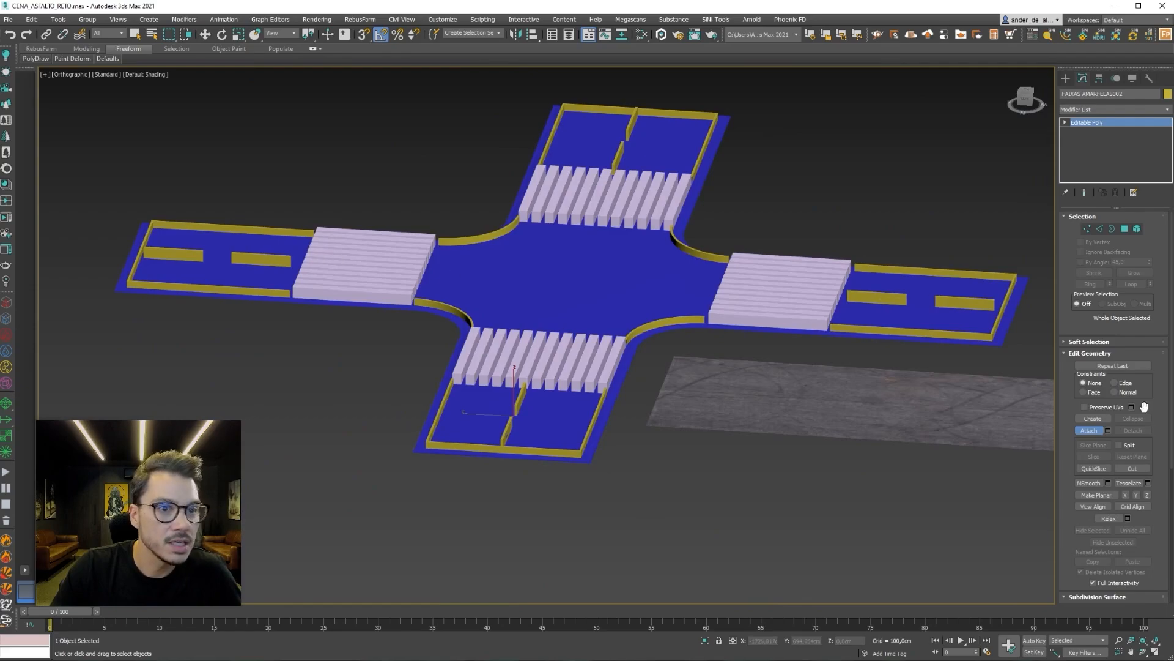
pyautogui.click(1078, 430)
pyautogui.click(802, 476)
pyautogui.moveTo(951, 302); pyautogui.dragTo(941, 180)
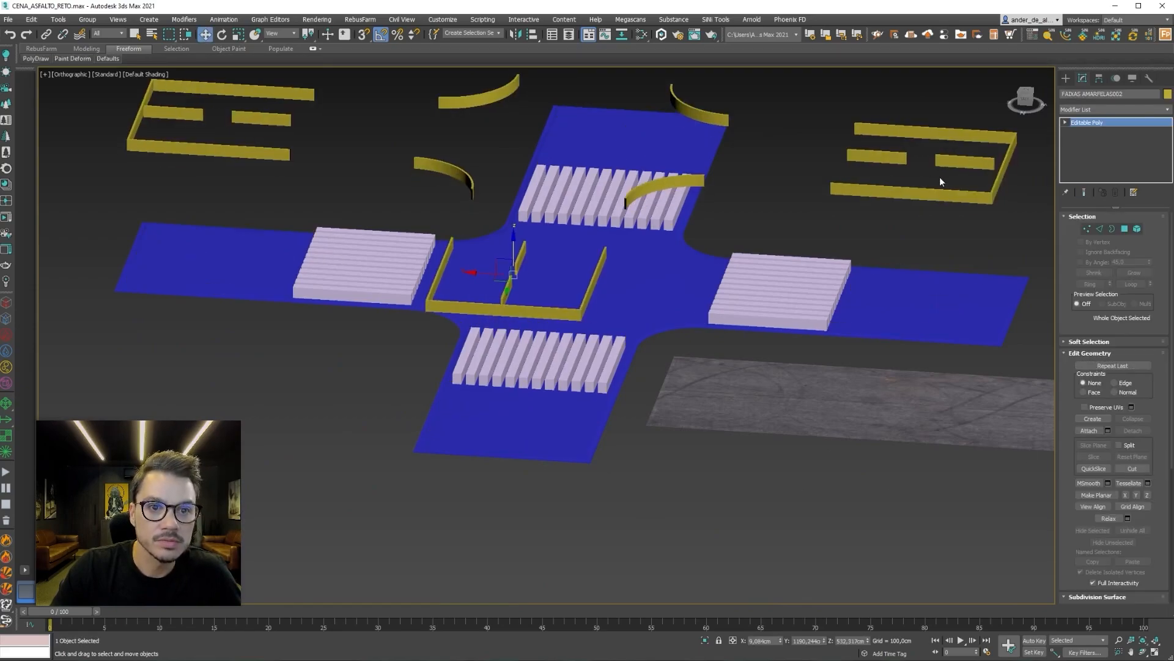
pyautogui.hotkey('ctrl', 'z')
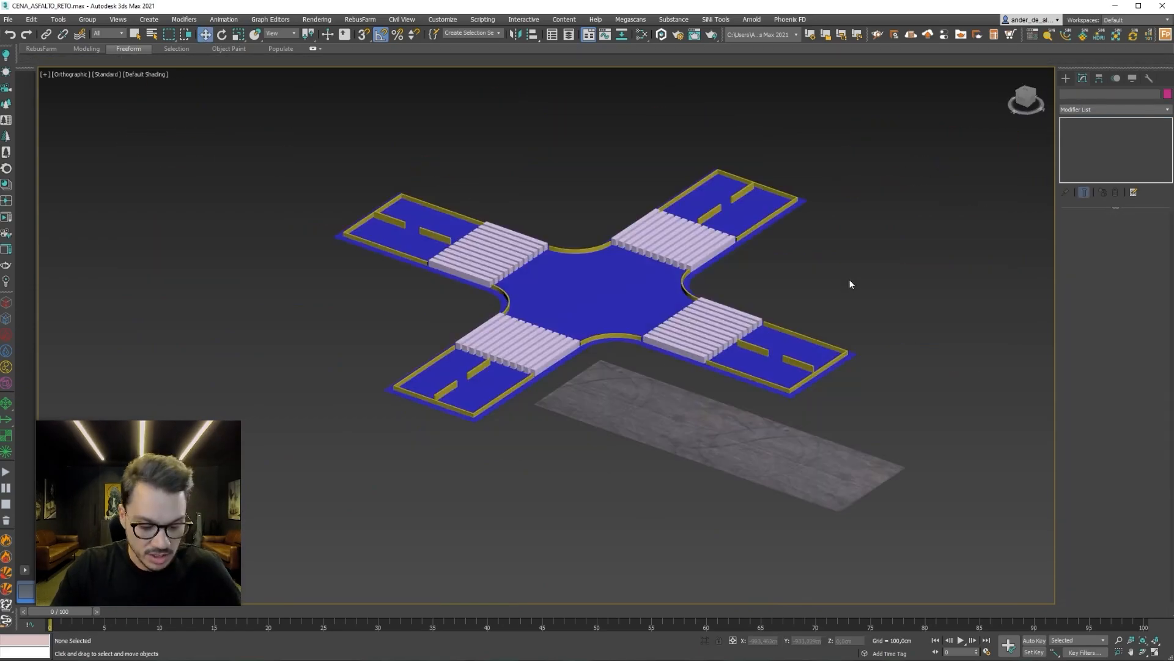
# Examine the whole intersection from the top and at an angle, and glance at the asphalt material's node graph.
pyautogui.press('t')
pyautogui.press('z')
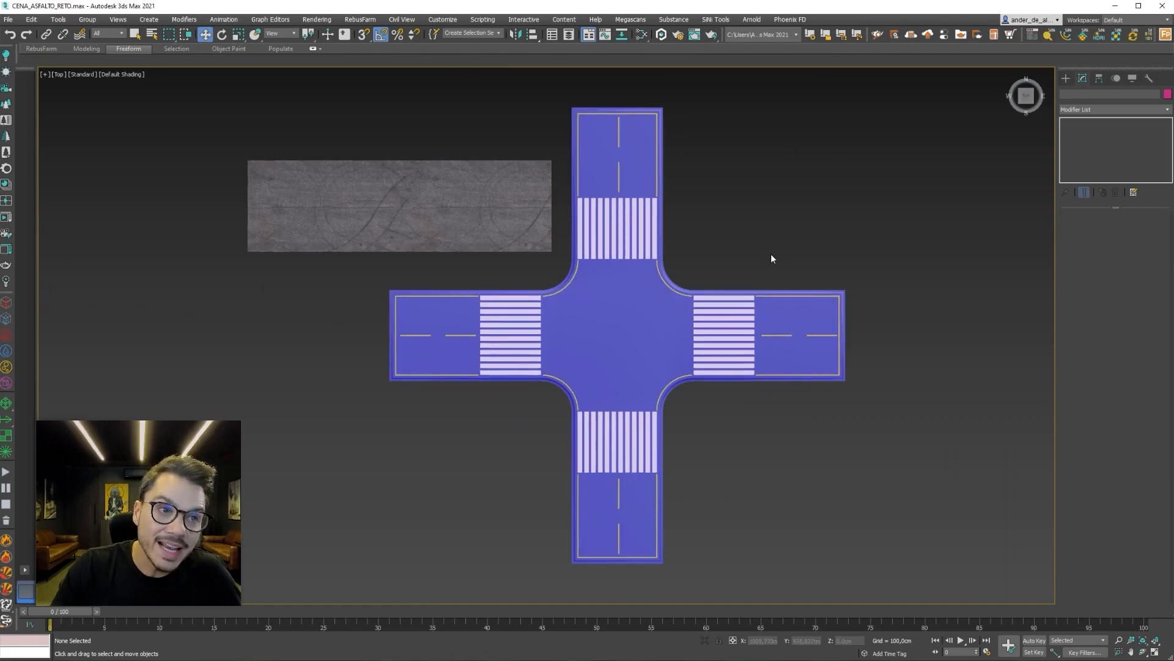
pyautogui.keyDown('alt'); pyautogui.moveTo(652, 402); pyautogui.dragTo(769, 299, button='middle'); pyautogui.keyUp('alt')
pyautogui.scroll(4, 586, 367)
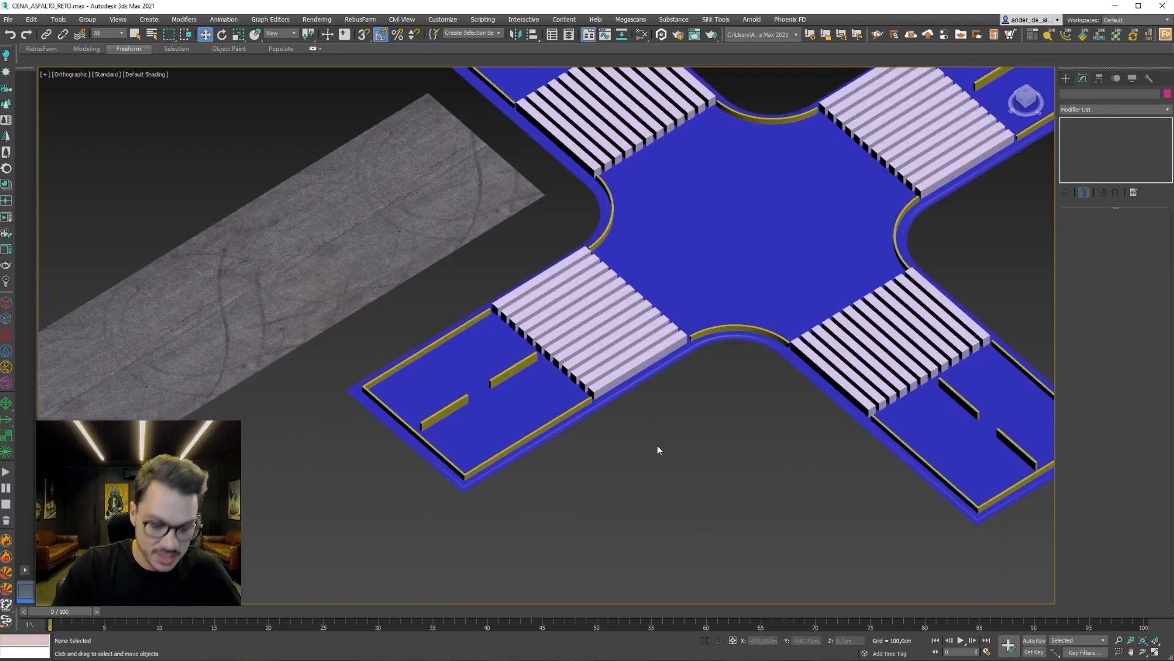
pyautogui.scroll(-2, 657, 446)
pyautogui.moveTo(657, 446); pyautogui.dragTo(591, 475, button='middle')
pyautogui.press('m')
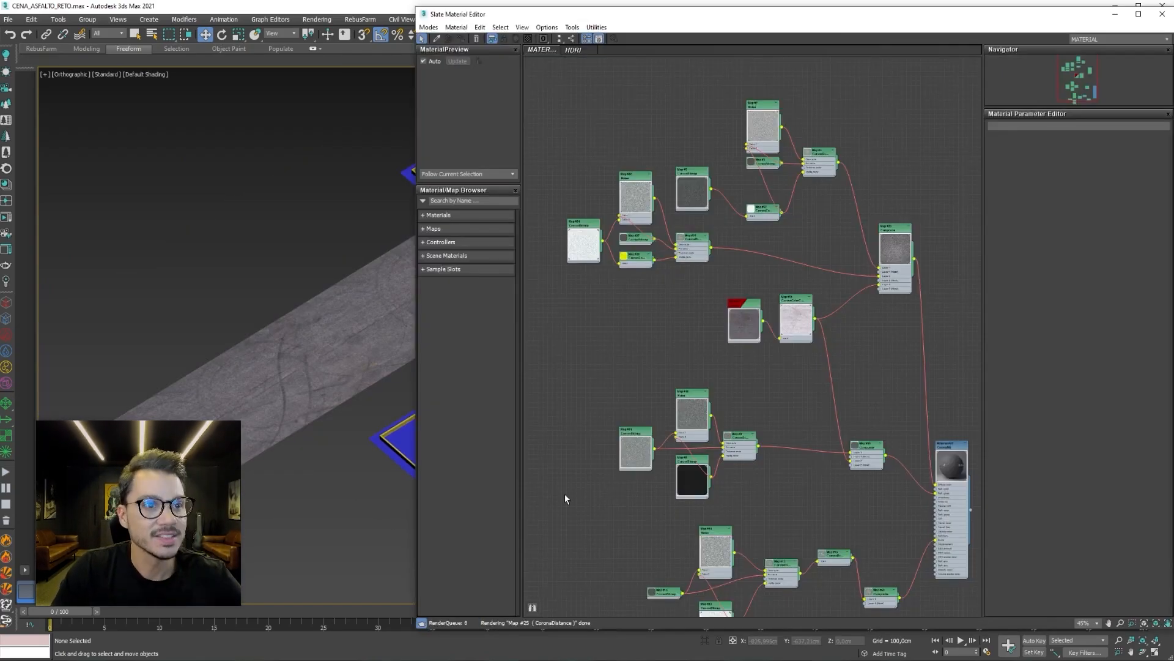
pyautogui.press('m')
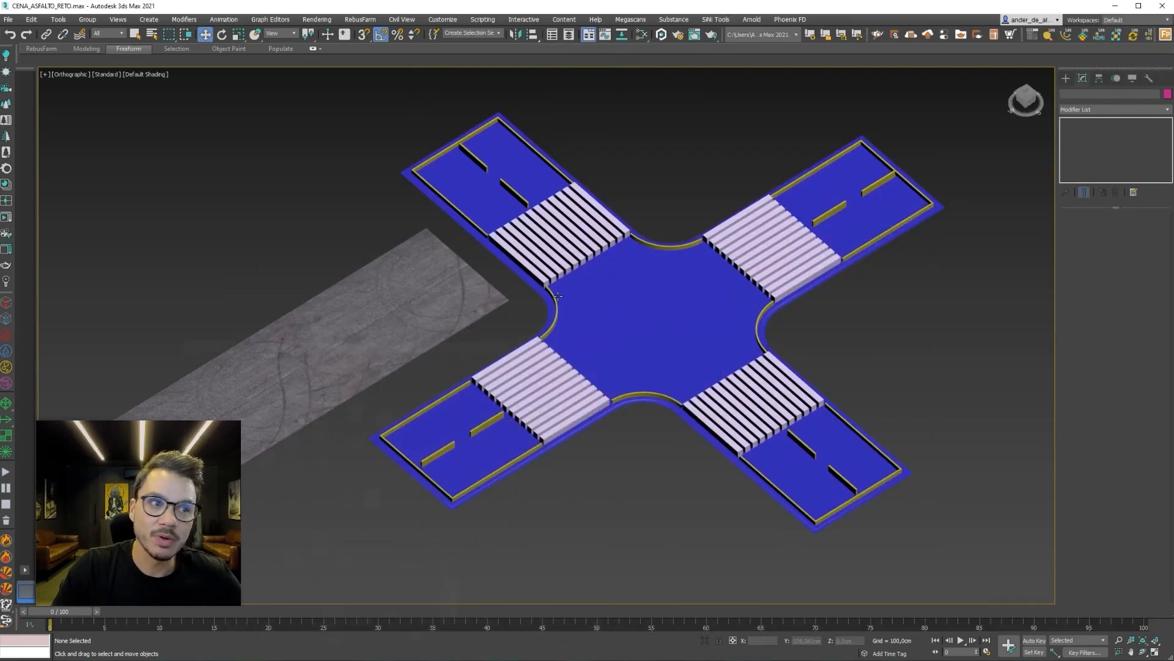
# Copy both UVW Map modifiers from the textured asphalt plane and paste them onto the blue road object.
pyautogui.click(414, 317)
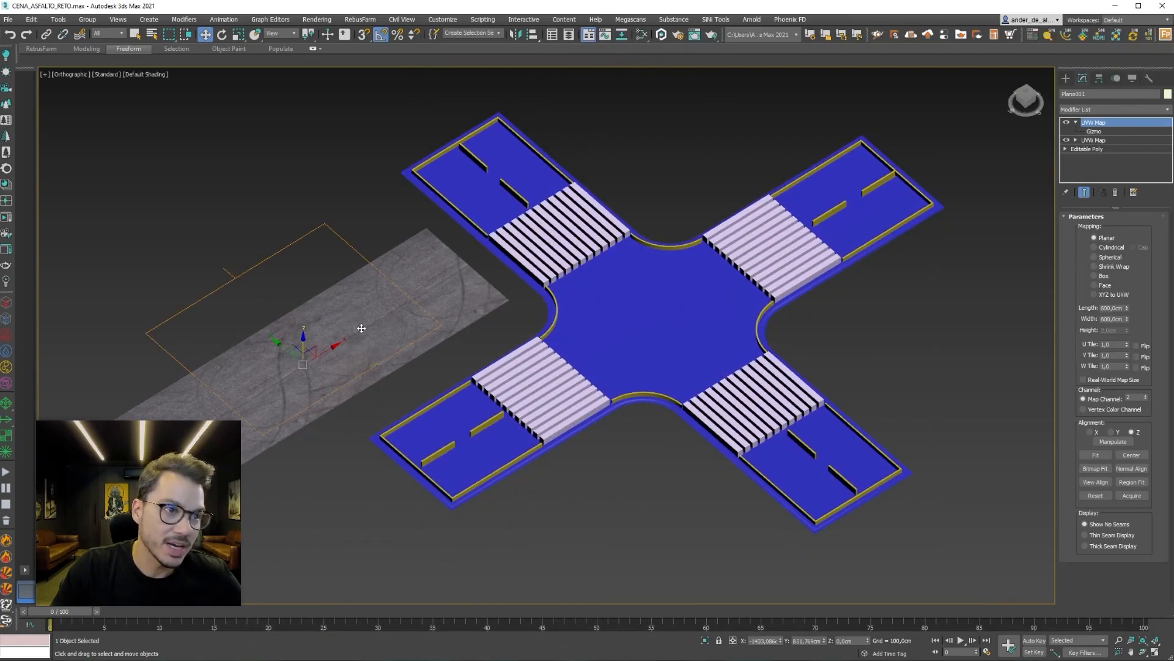
pyautogui.keyDown('ctrl'); pyautogui.click(1086, 131); pyautogui.keyUp('ctrl')
pyautogui.rightClick(1091, 131)
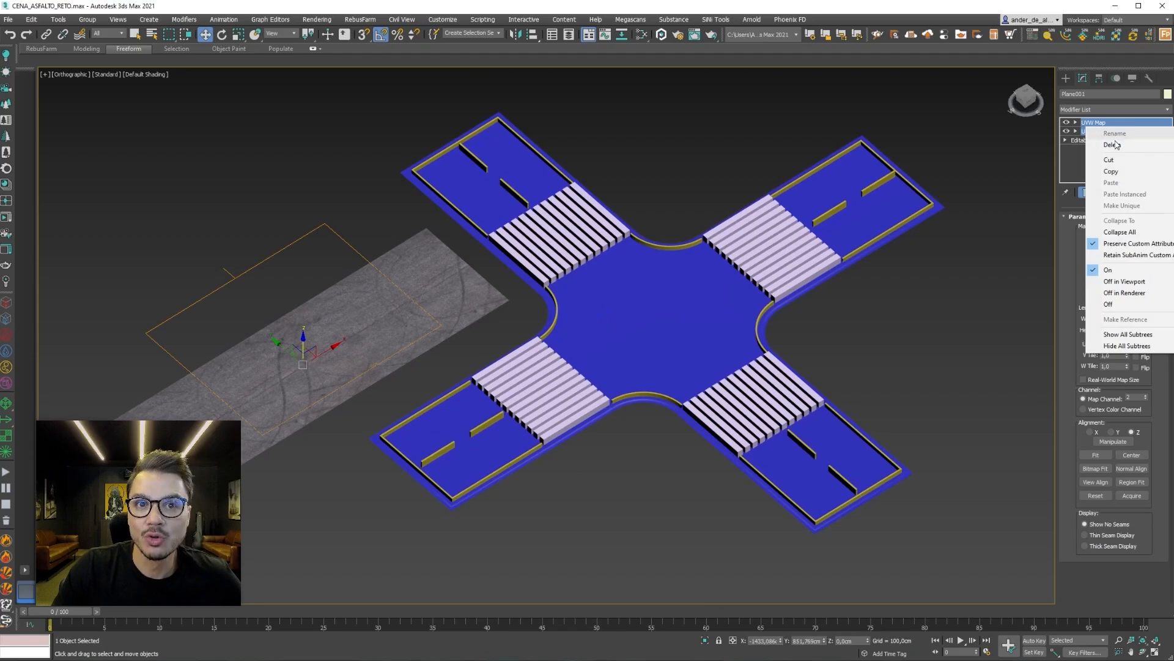
pyautogui.click(1106, 171)
pyautogui.click(967, 298)
pyautogui.click(724, 325)
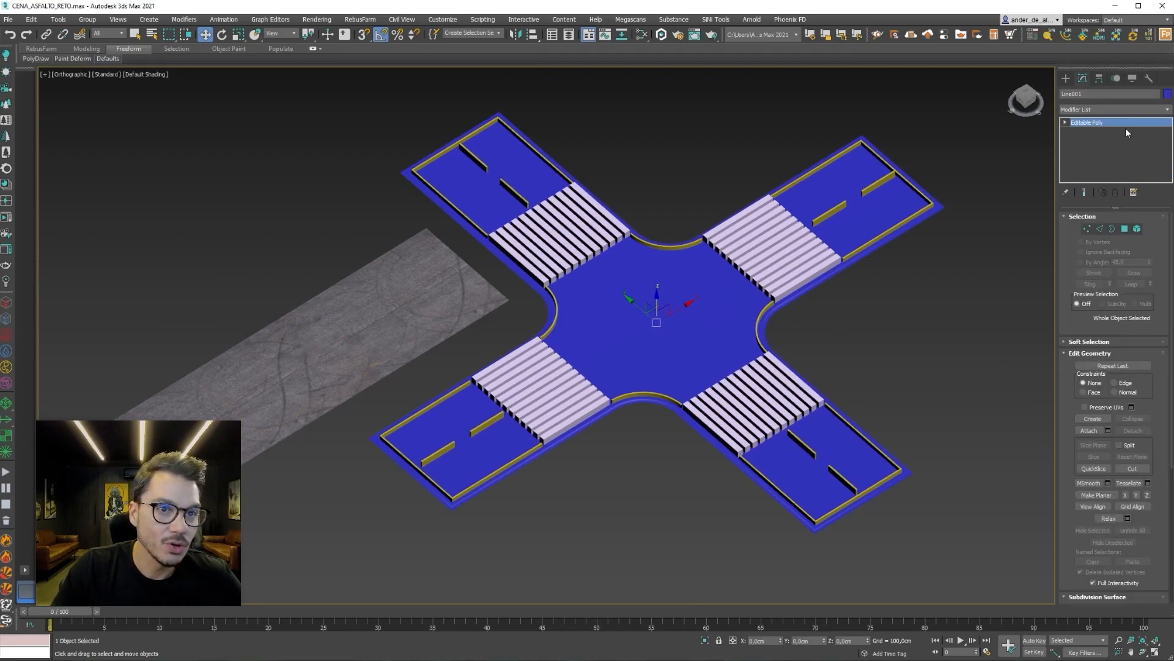
pyautogui.rightClick(1089, 122)
pyautogui.click(1117, 126)
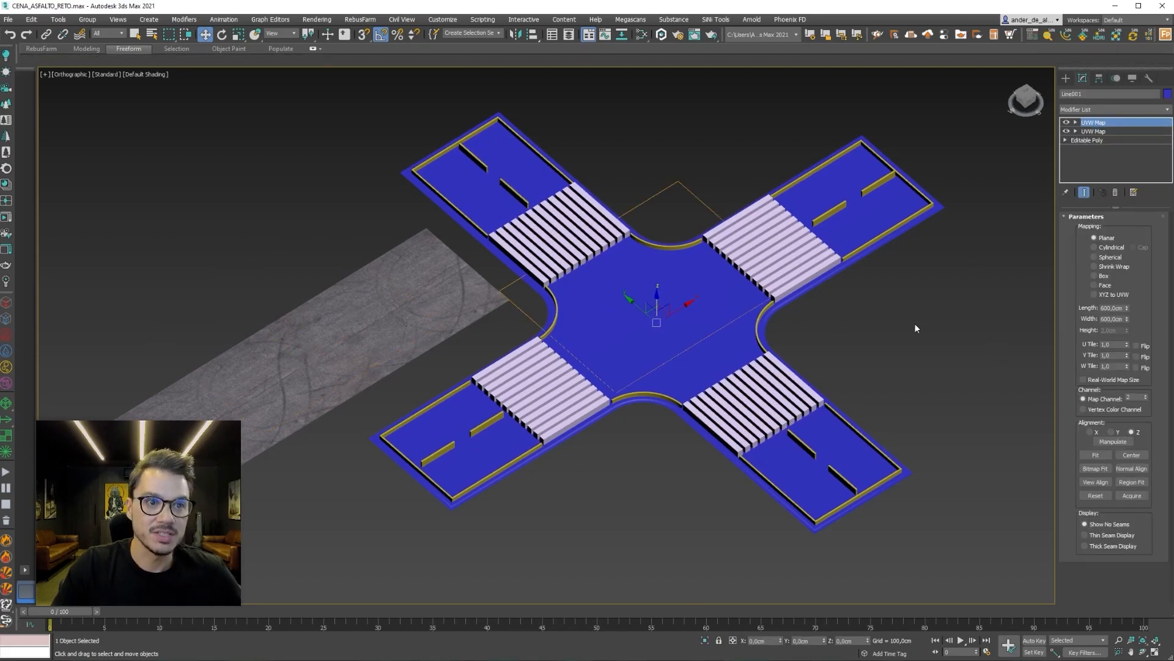
# Compare the modifier stacks of the asphalt plane and the road, and delete the plane.
pyautogui.click(916, 323)
pyautogui.click(490, 274)
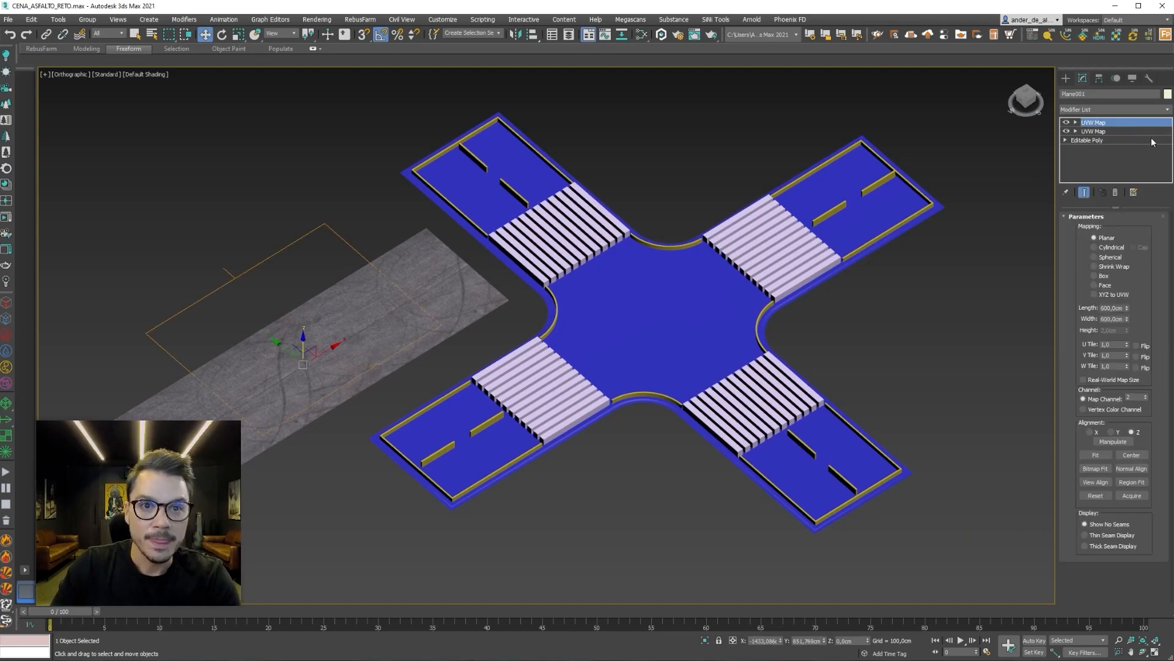
pyautogui.click(676, 294)
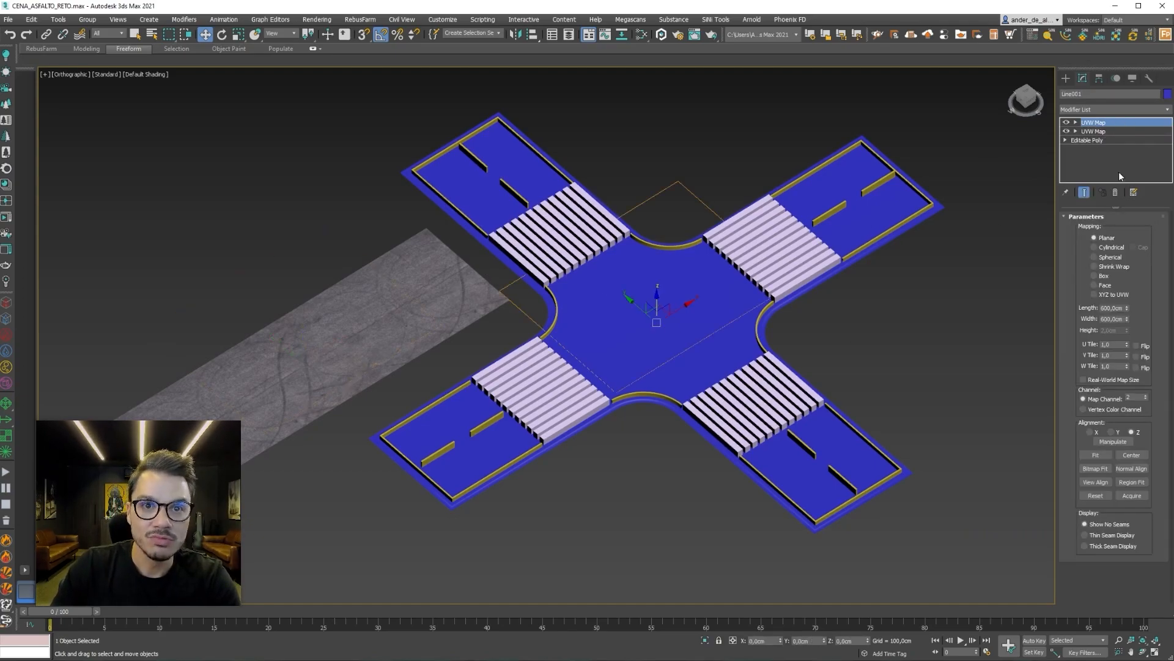
pyautogui.click(402, 363)
pyautogui.press('Delete')
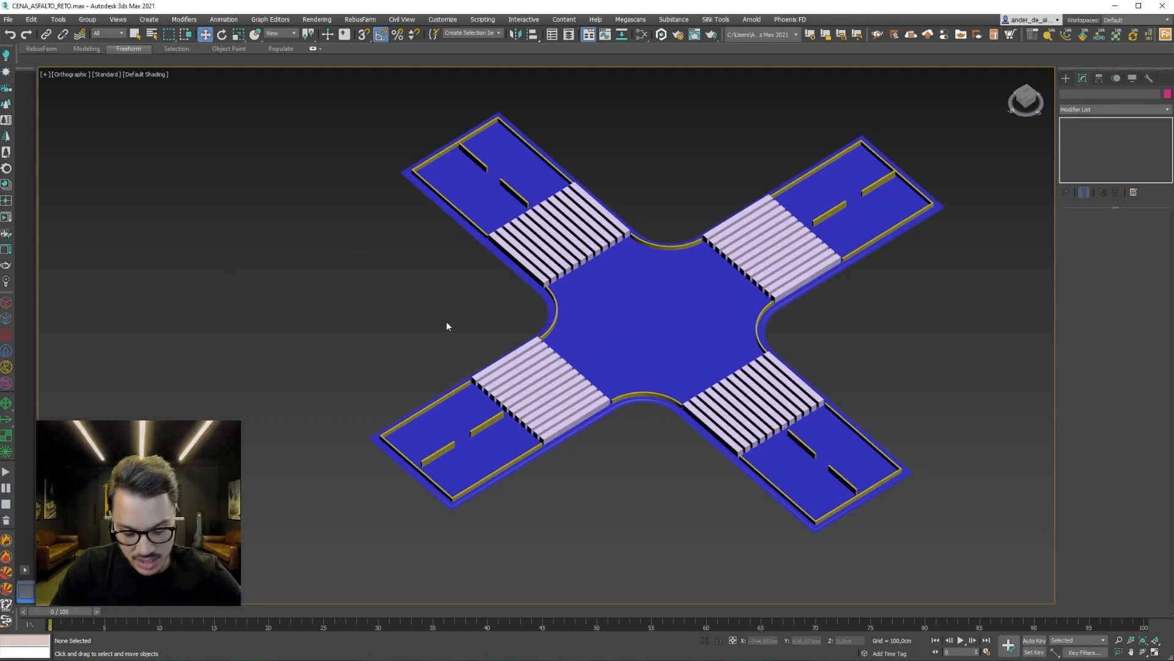
# Open Material #25 in the Slate Material Editor and inspect its glossiness Composite map and the nodes around it.
pyautogui.press('m')
pyautogui.moveTo(804, 350); pyautogui.dragTo(677, 169, button='middle')
pyautogui.scroll(-2, 677, 168)
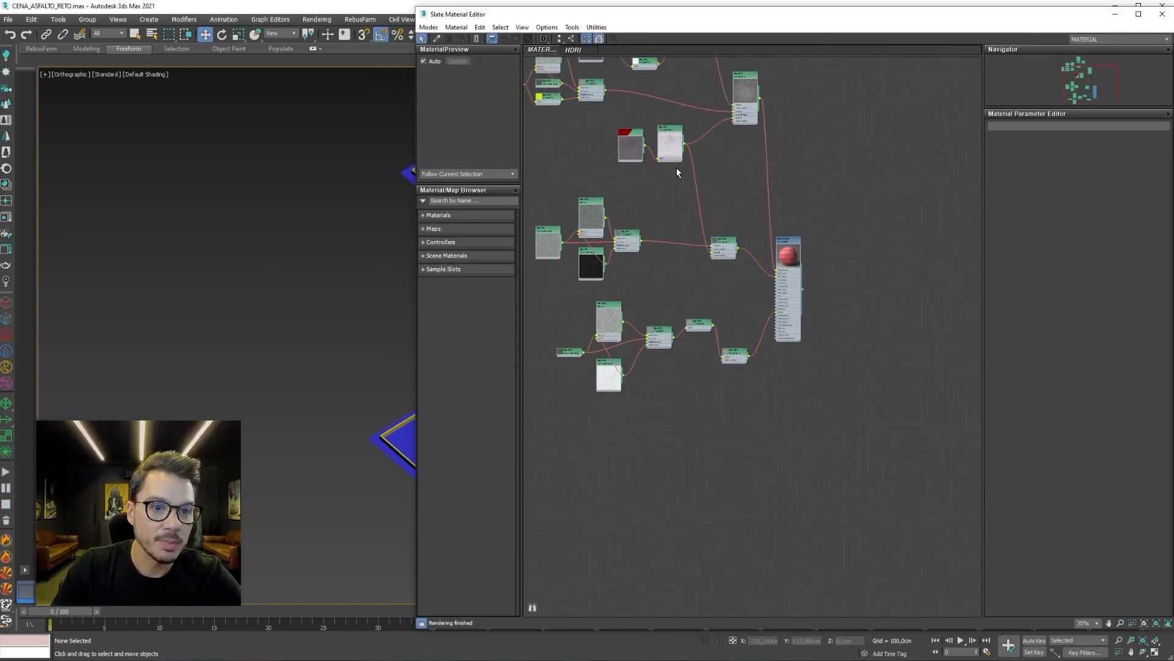
pyautogui.click(798, 256)
pyautogui.moveTo(798, 254); pyautogui.dragTo(878, 290, button='middle')
pyautogui.doubleClick(877, 288)
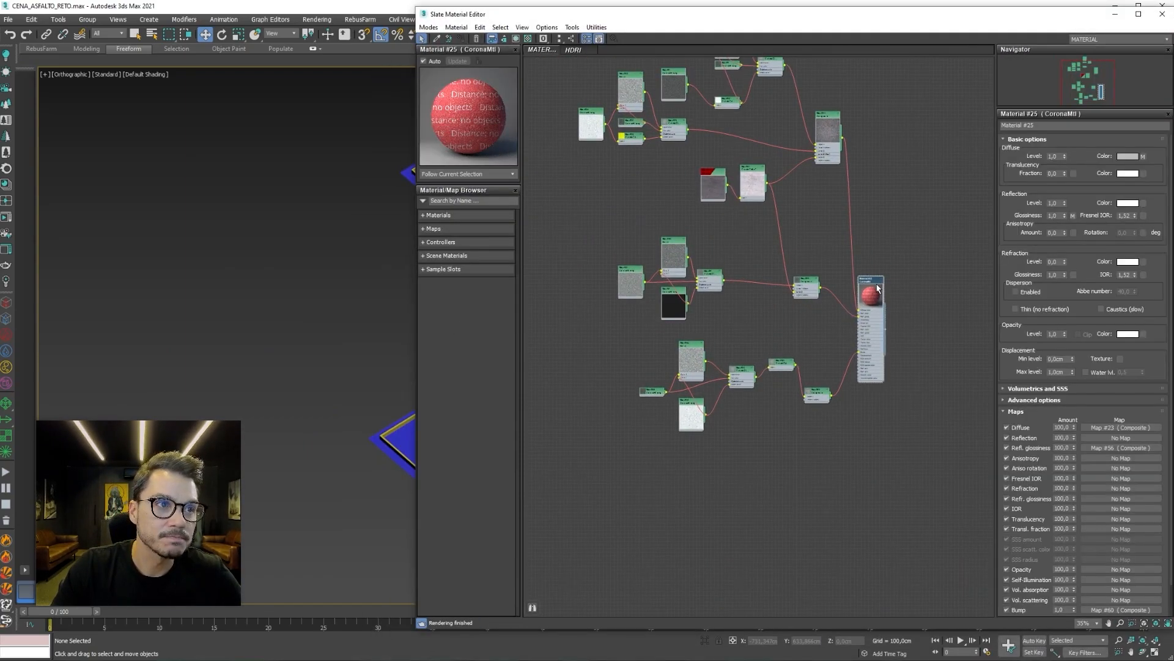
pyautogui.scroll(-4, 367, 324)
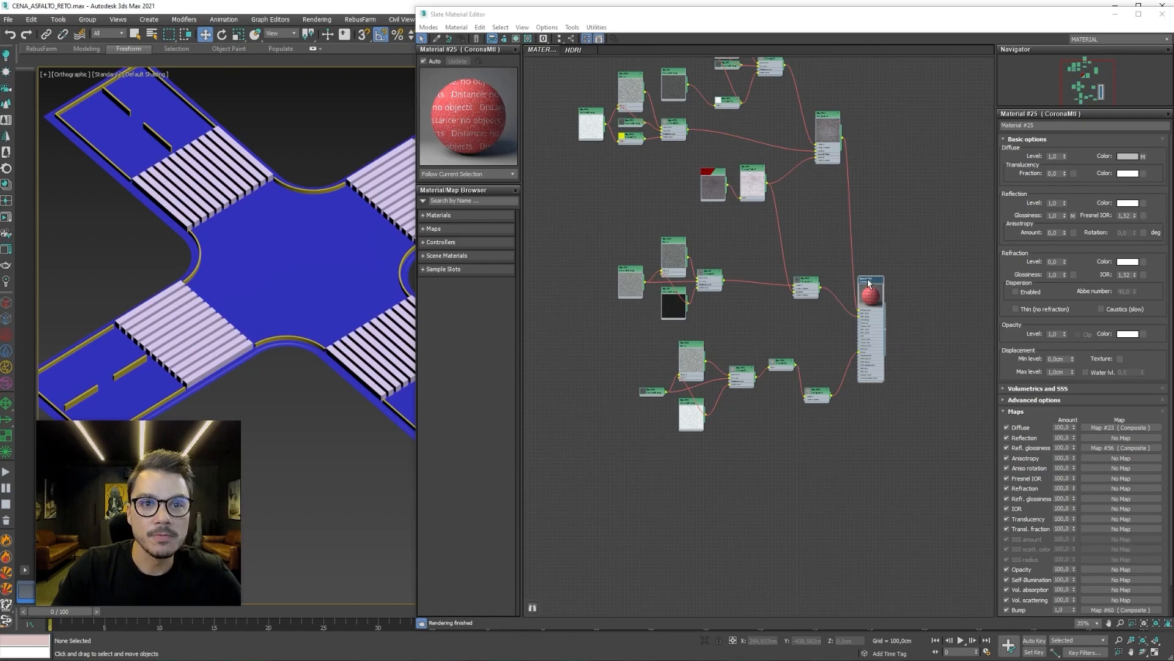
pyautogui.scroll(8, 868, 283)
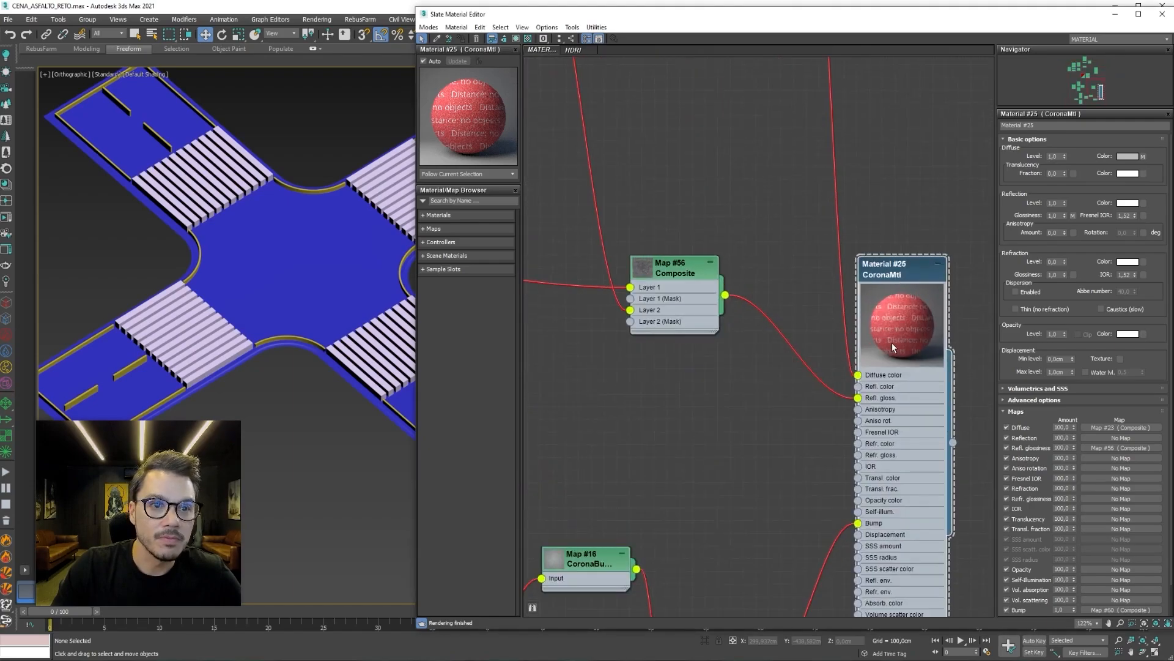
pyautogui.doubleClick(679, 279)
pyautogui.moveTo(688, 337); pyautogui.dragTo(869, 208, button='middle')
pyautogui.moveTo(791, 407); pyautogui.dragTo(823, 194, button='middle')
pyautogui.moveTo(657, 317); pyautogui.dragTo(935, 318, button='middle')
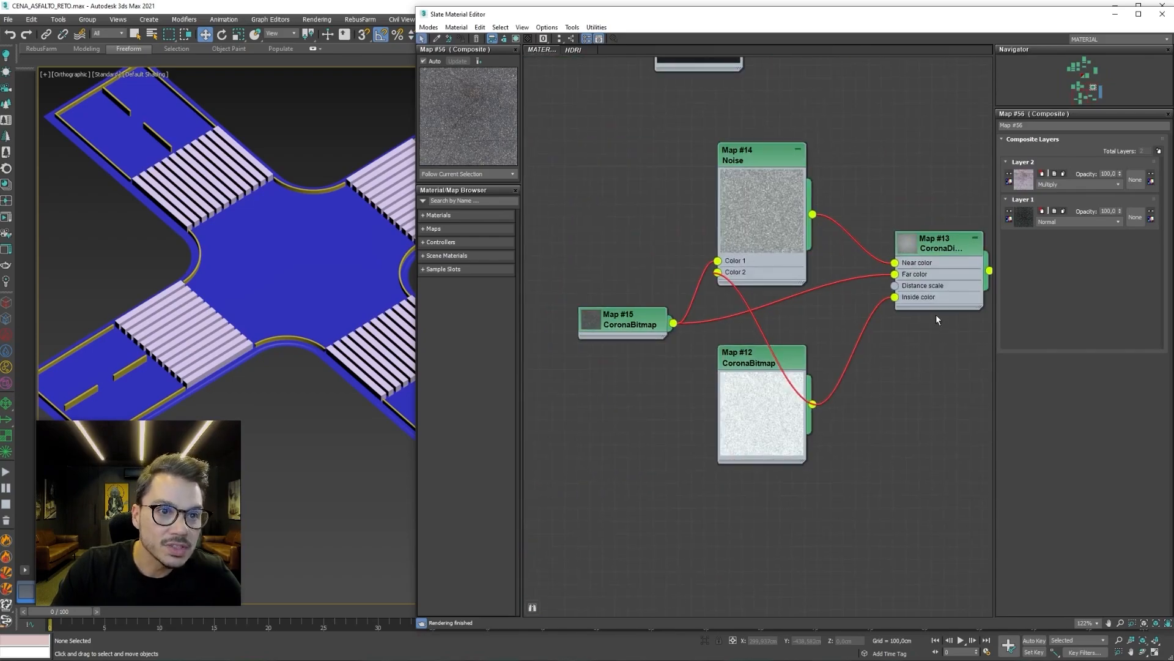
# In CoronaDistance Map #13, replace the deleted entry in the distance list with the combined yellow lines object.
pyautogui.doubleClick(930, 238)
pyautogui.click(1057, 164)
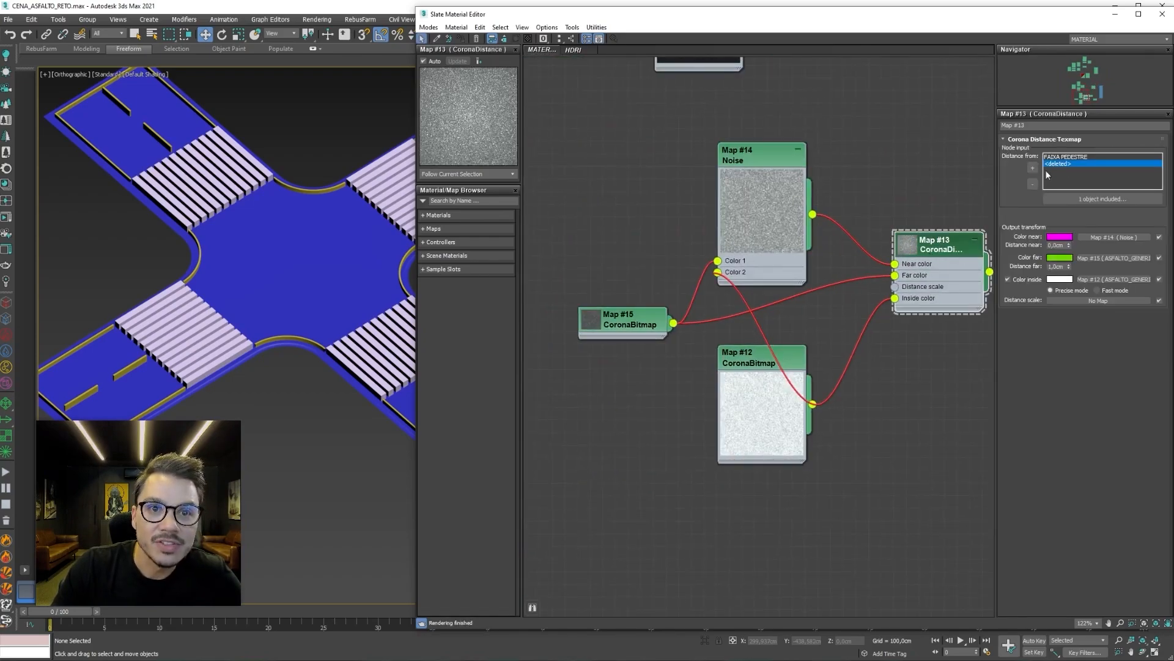
pyautogui.click(1033, 185)
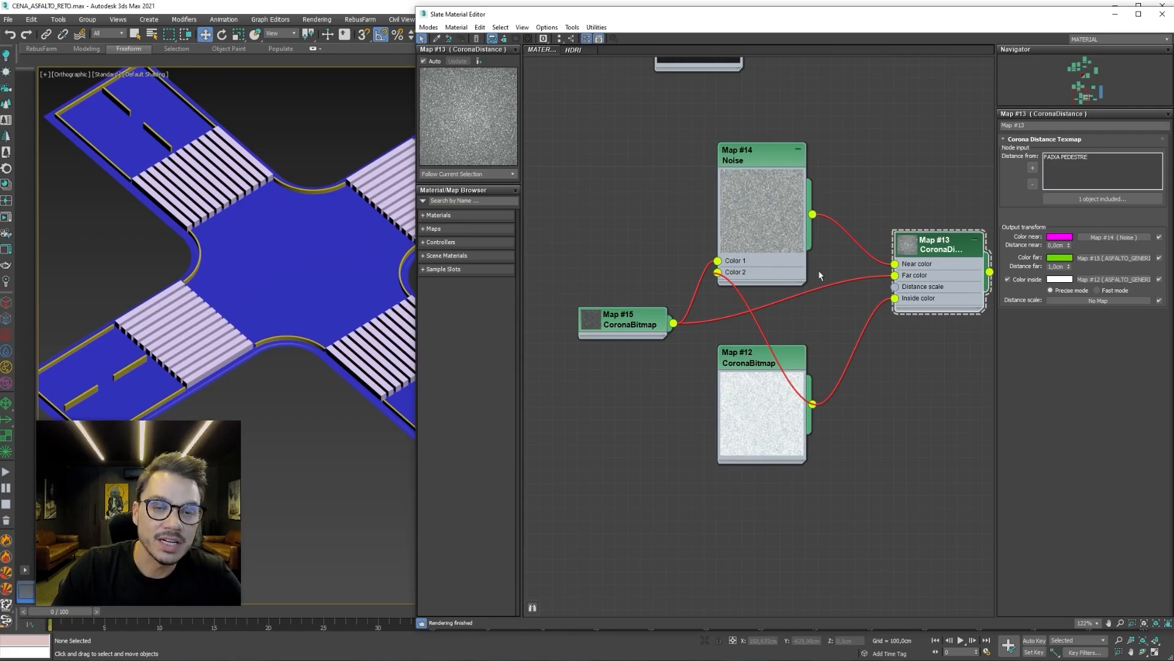
pyautogui.click(1033, 167)
pyautogui.scroll(5, 351, 295)
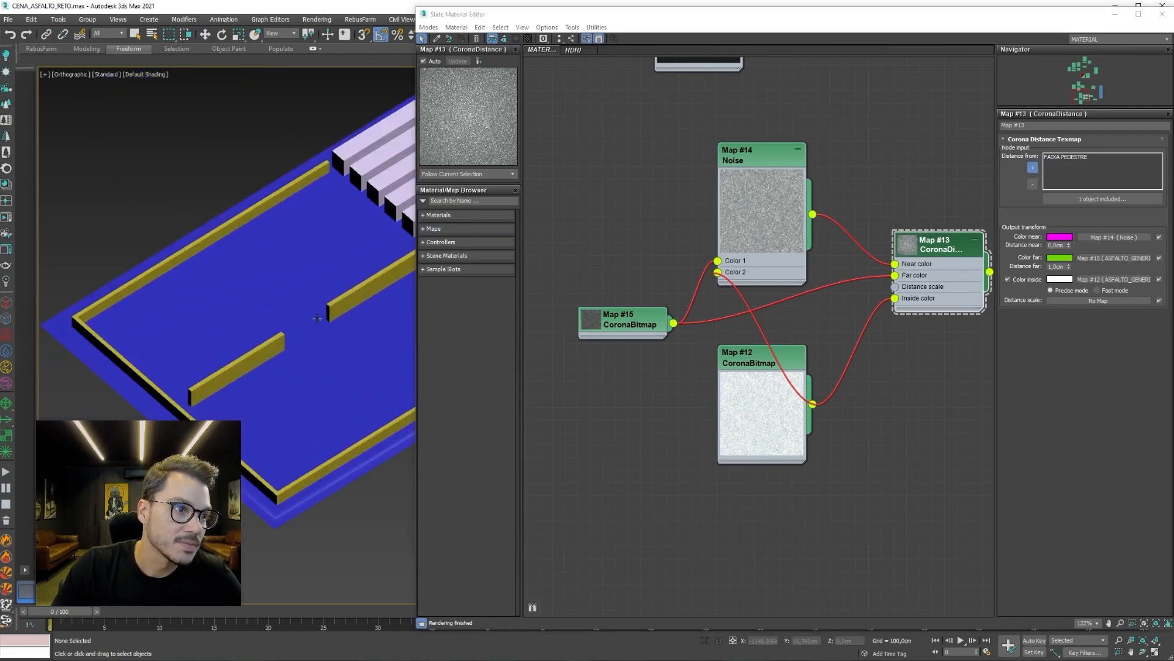
pyautogui.click(352, 303)
pyautogui.scroll(-10, 140, 392)
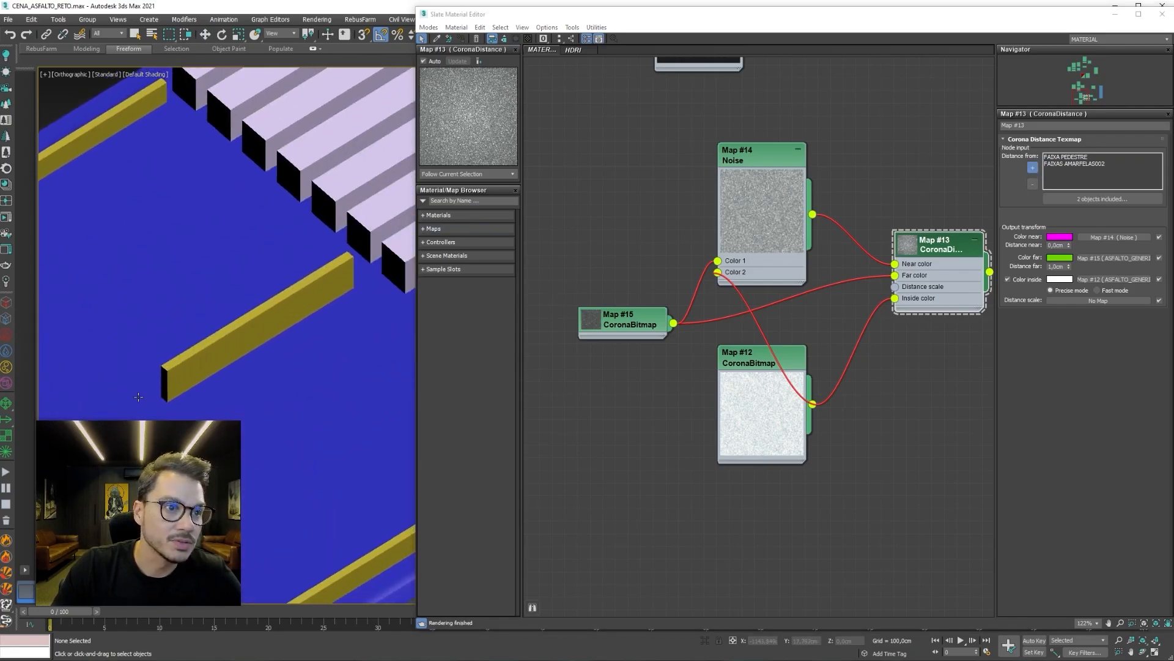
# In CoronaDistance Map #9, replace the deleted entry in the distance list with the combined yellow lines object.
pyautogui.moveTo(800, 158); pyautogui.dragTo(693, 463, button='middle')
pyautogui.moveTo(676, 350); pyautogui.dragTo(834, 427, button='middle')
pyautogui.doubleClick(876, 290)
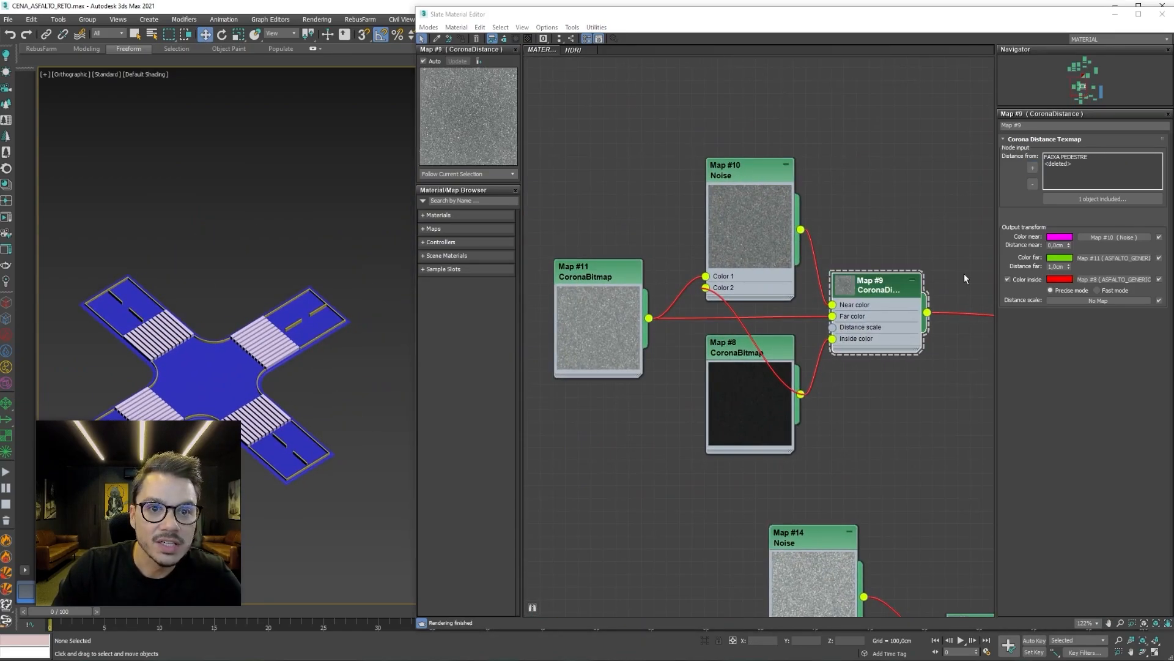
pyautogui.click(1061, 164)
pyautogui.click(1034, 185)
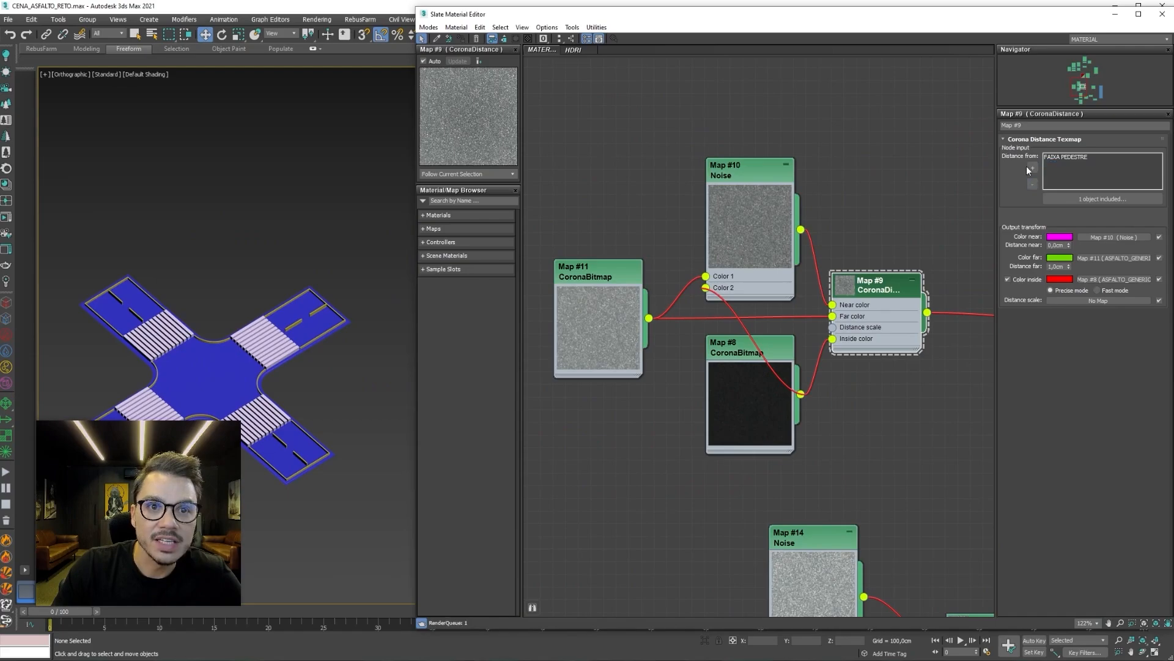
pyautogui.click(1033, 169)
pyautogui.scroll(6, 319, 379)
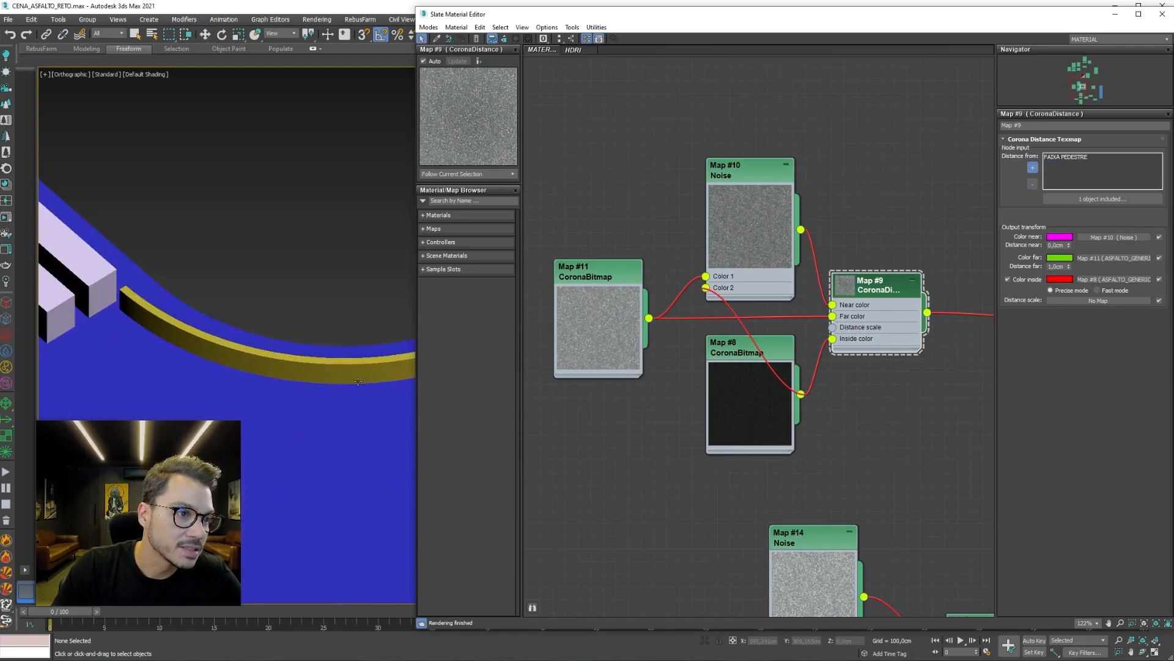
pyautogui.click(363, 376)
pyautogui.moveTo(669, 325); pyautogui.dragTo(641, 440, button='middle')
pyautogui.scroll(-3, 641, 440)
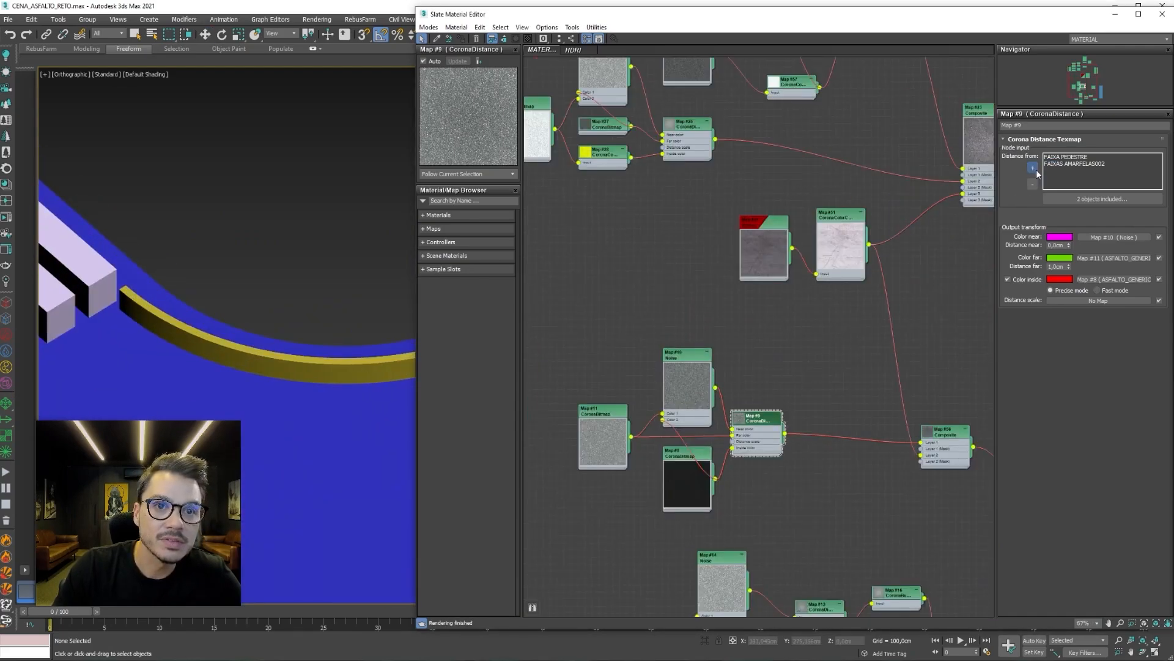
pyautogui.click(1036, 170)
# In CoronaDistance Map #25, remove the deleted entry from the distance list and add the combined yellow lines object.
pyautogui.moveTo(965, 119); pyautogui.dragTo(936, 338, button='middle')
pyautogui.scroll(-2, 936, 337)
pyautogui.scroll(5, 699, 335)
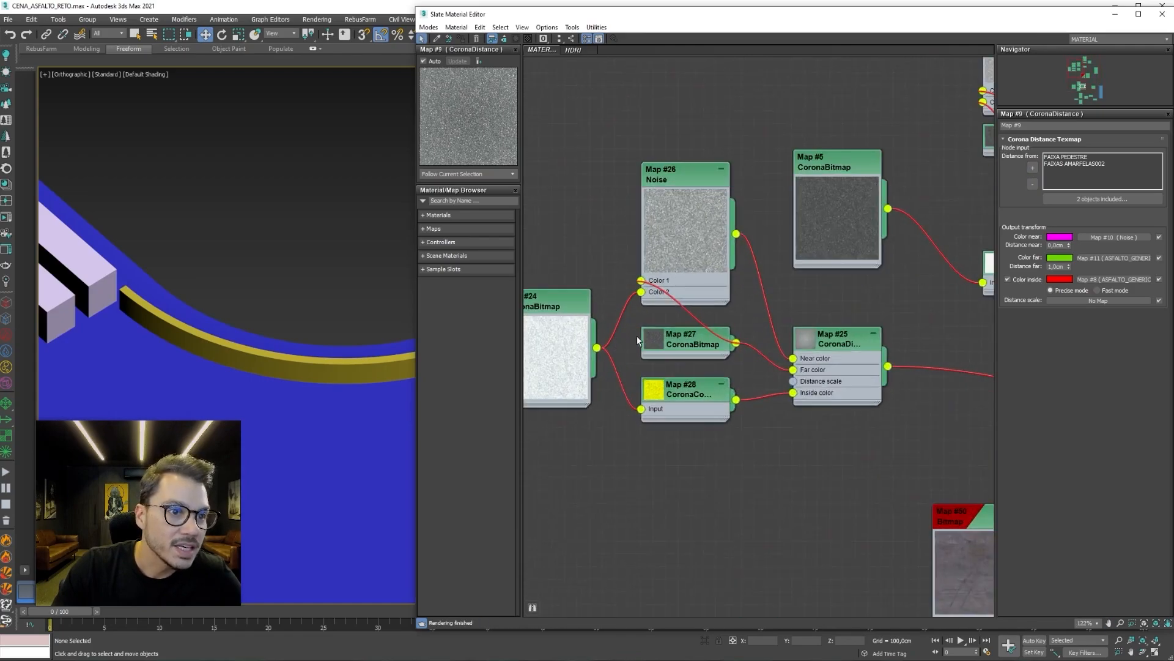
pyautogui.click(854, 346)
pyautogui.click(1055, 156)
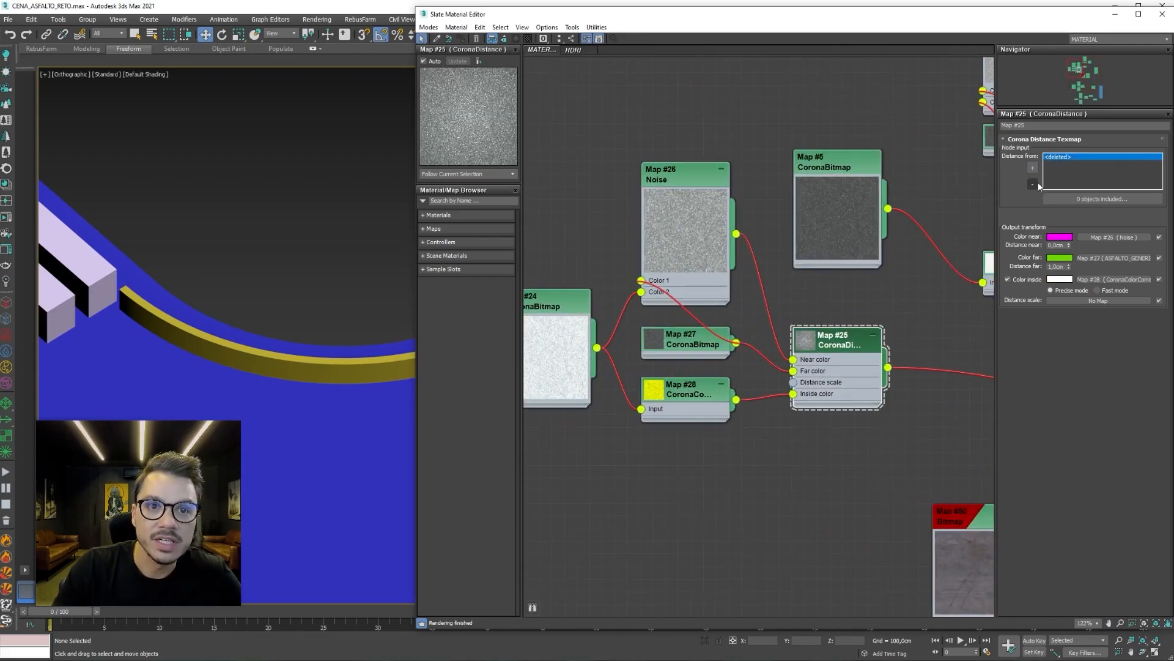
pyautogui.click(1032, 184)
pyautogui.click(1032, 168)
pyautogui.click(350, 367)
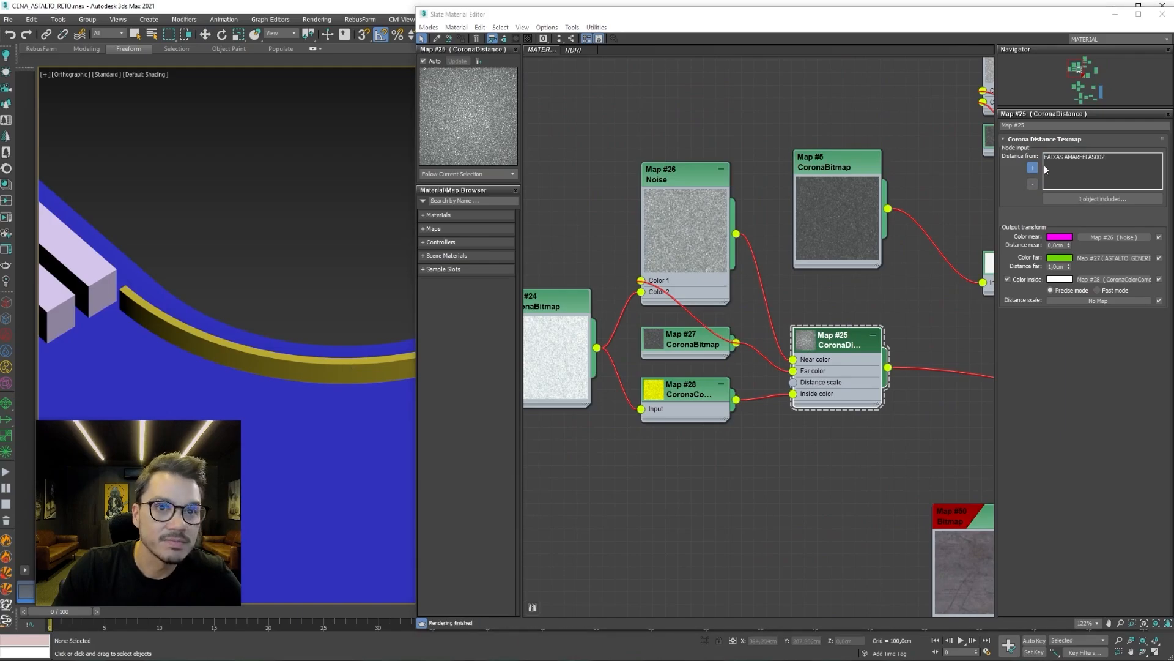
pyautogui.click(1031, 168)
# Open CoronaDistance Map #4 and check which objects its distance list contains.
pyautogui.moveTo(828, 213); pyautogui.dragTo(645, 387, button='middle')
pyautogui.scroll(-2, 649, 384)
pyautogui.scroll(3, 755, 298)
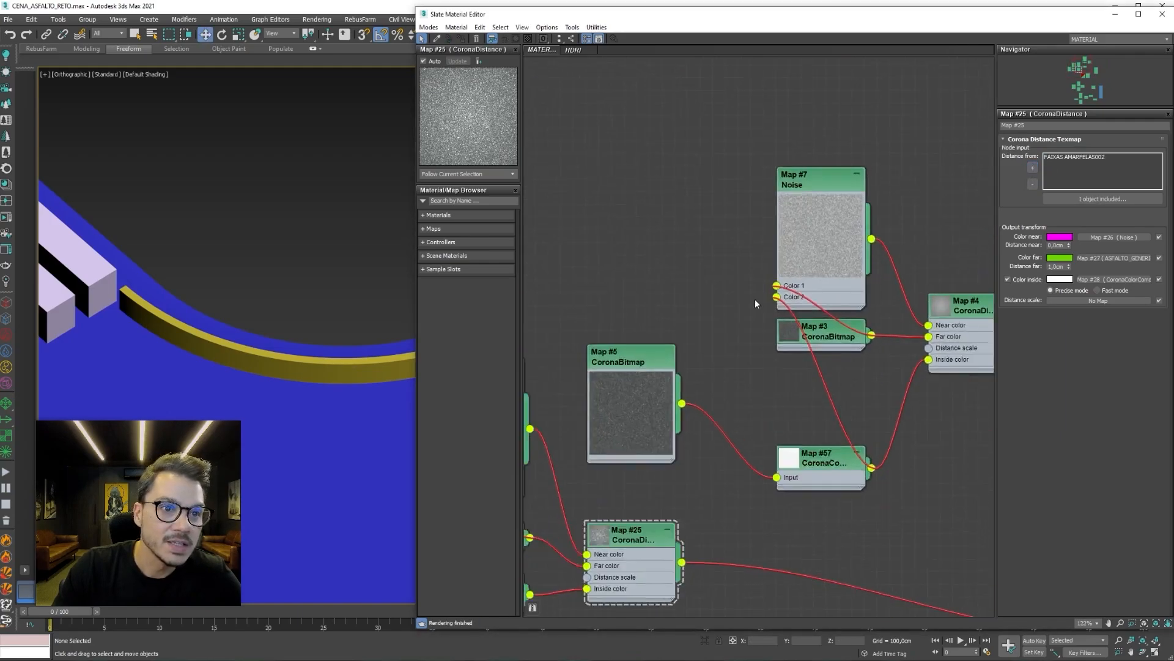
pyautogui.moveTo(883, 346); pyautogui.dragTo(799, 275, button='middle')
pyautogui.click(918, 239)
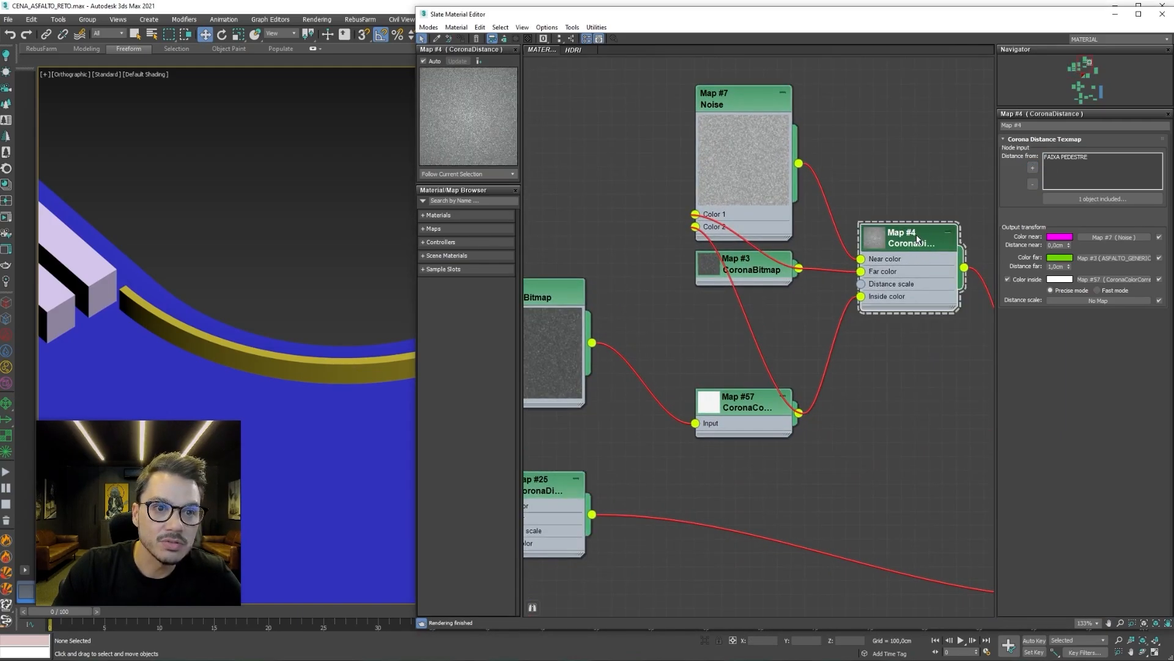
# Open Material #25 and assign it to the blue road object.
pyautogui.scroll(-8, 879, 370)
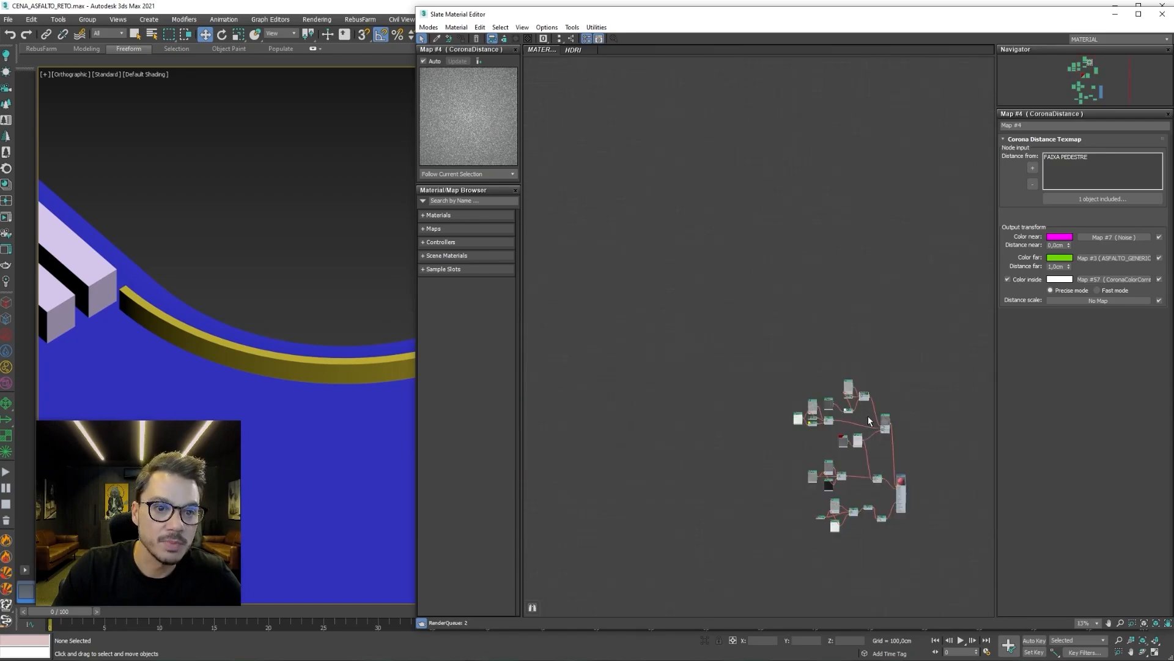
pyautogui.moveTo(942, 559); pyautogui.dragTo(829, 383, button='middle')
pyautogui.scroll(8, 780, 307)
pyautogui.doubleClick(865, 255)
pyautogui.moveTo(329, 300); pyautogui.dragTo(338, 250, button='middle')
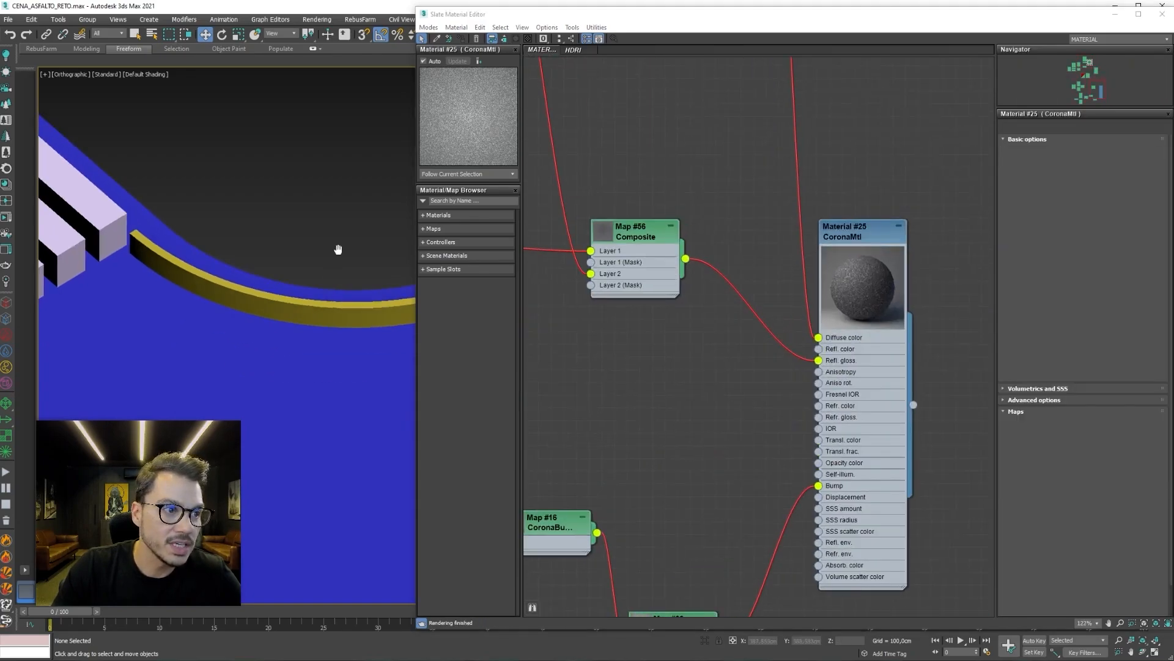
pyautogui.scroll(-2, 338, 247)
pyautogui.click(340, 390)
pyautogui.scroll(-6, 339, 390)
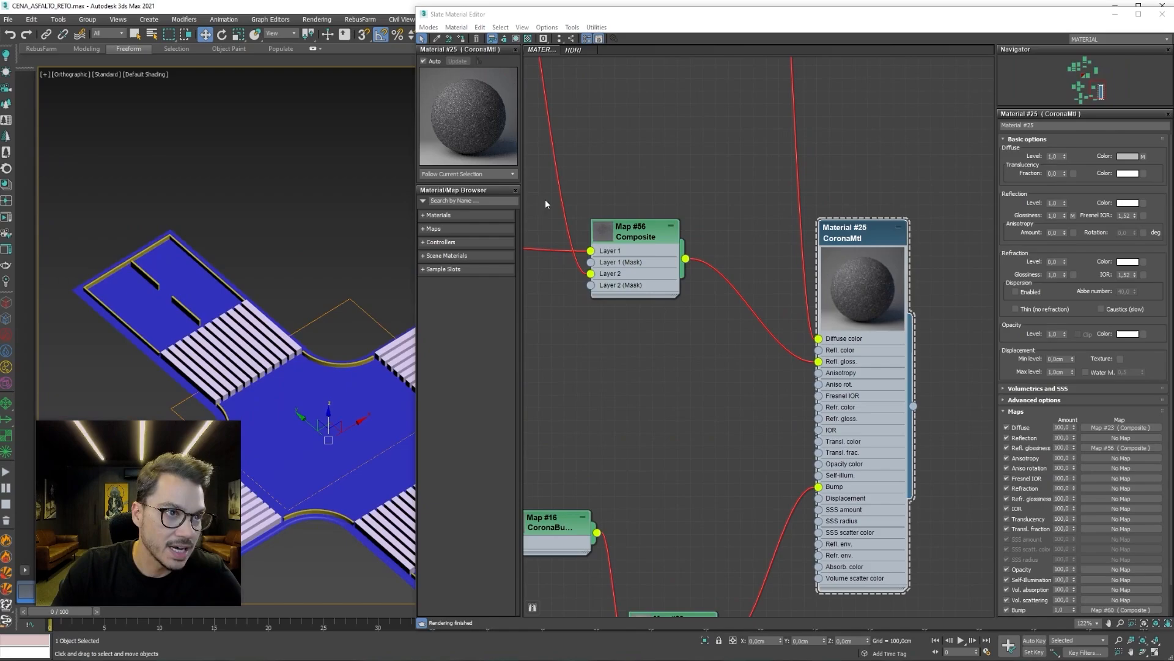
pyautogui.click(462, 40)
pyautogui.click(331, 202)
pyautogui.scroll(2, 321, 225)
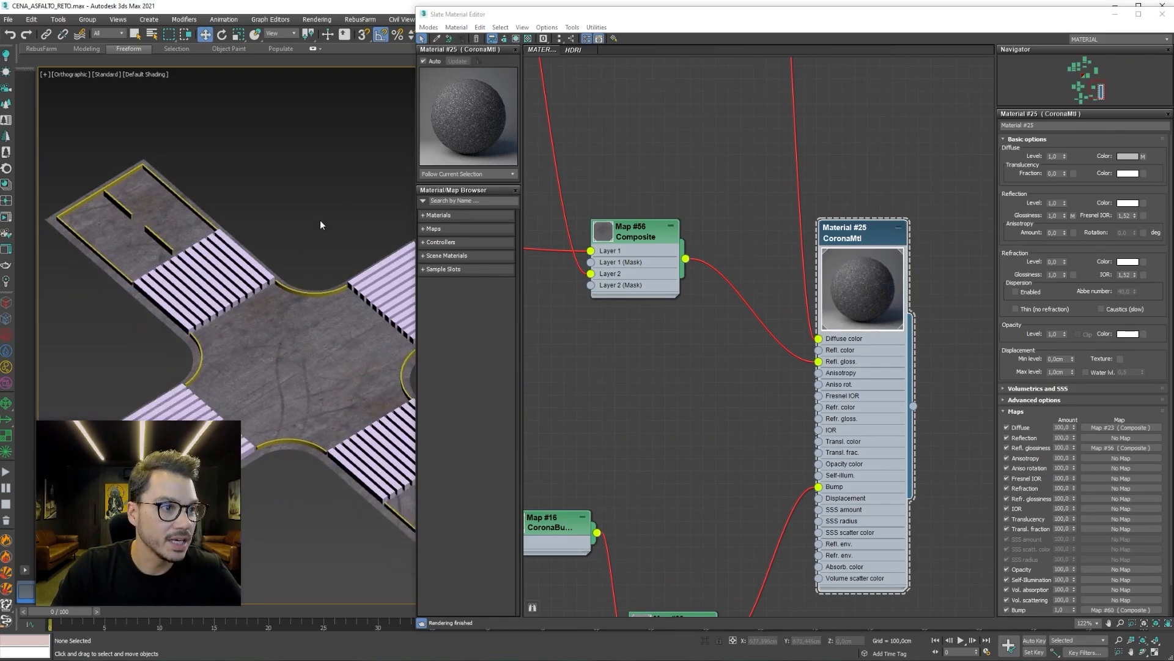
# Put the material editor away, frame the intersection in a perspective view and start the Corona interactive render.
pyautogui.click(1116, 14)
pyautogui.moveTo(557, 336); pyautogui.dragTo(912, 255, button='middle')
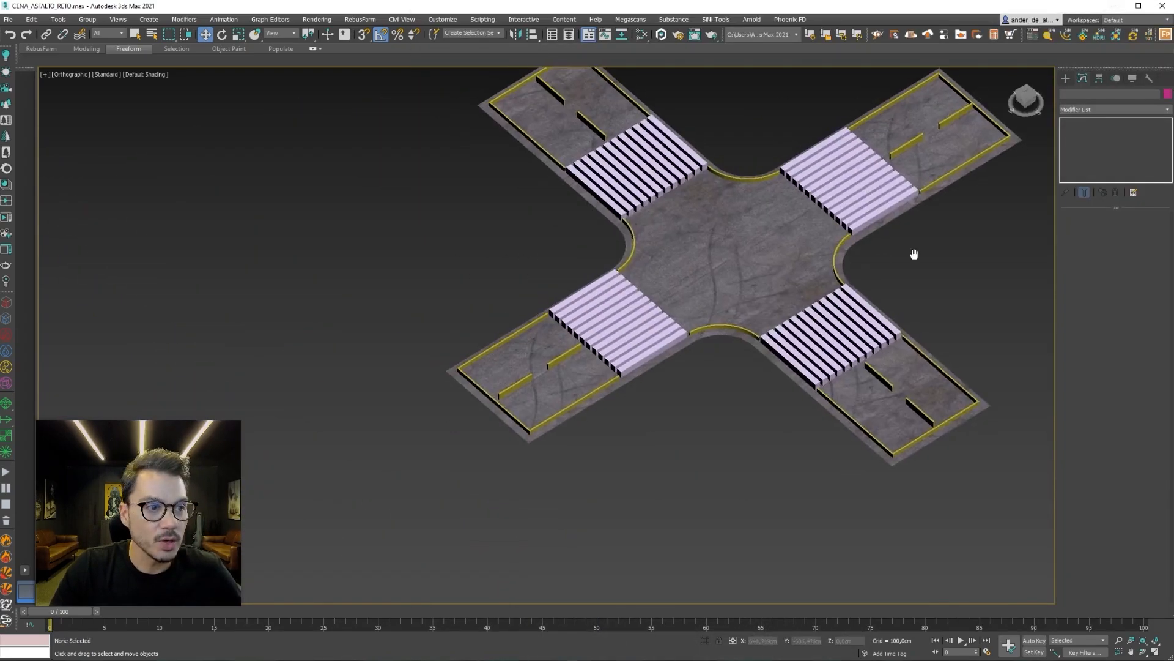
pyautogui.scroll(4, 721, 297)
pyautogui.keyDown('alt'); pyautogui.moveTo(720, 296); pyautogui.dragTo(821, 296, button='middle'); pyautogui.keyUp('alt')
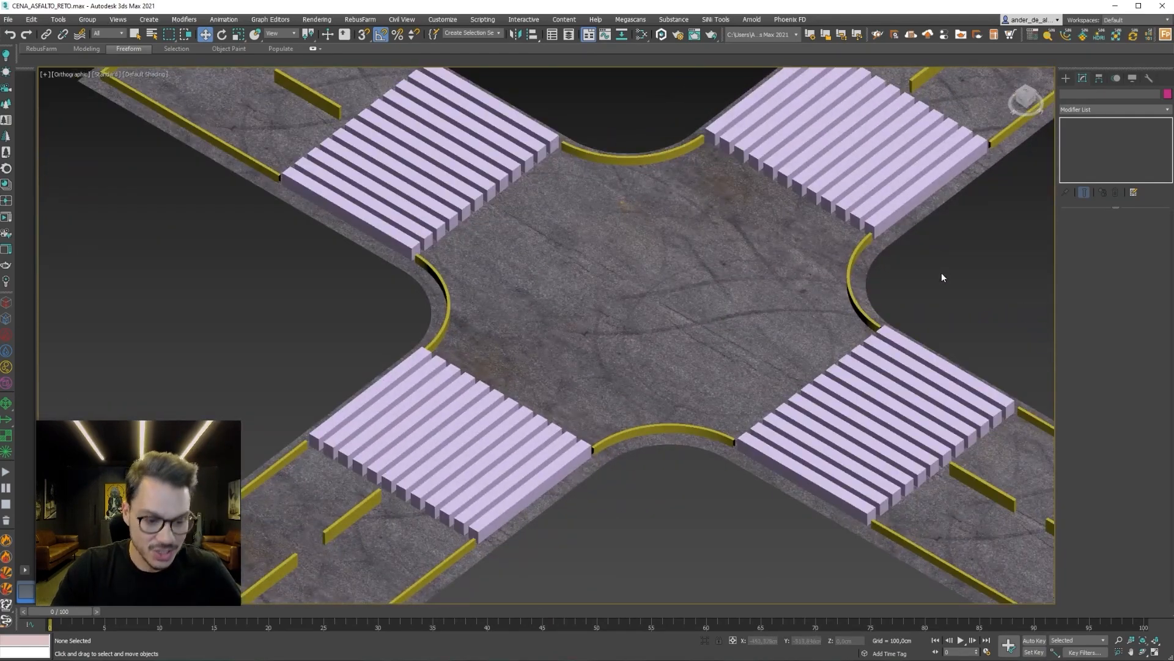
pyautogui.press('p')
pyautogui.scroll(-5, 798, 353)
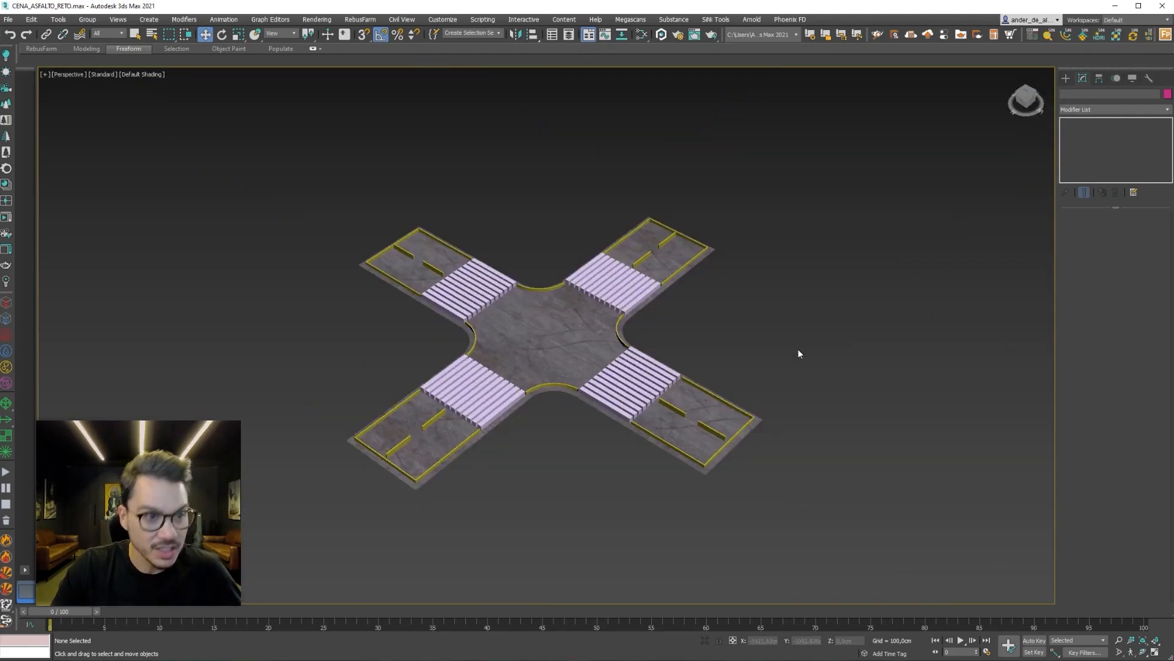
pyautogui.keyDown('alt'); pyautogui.moveTo(798, 353); pyautogui.dragTo(548, 427, button='middle'); pyautogui.keyUp('alt')
pyautogui.scroll(8, 548, 427)
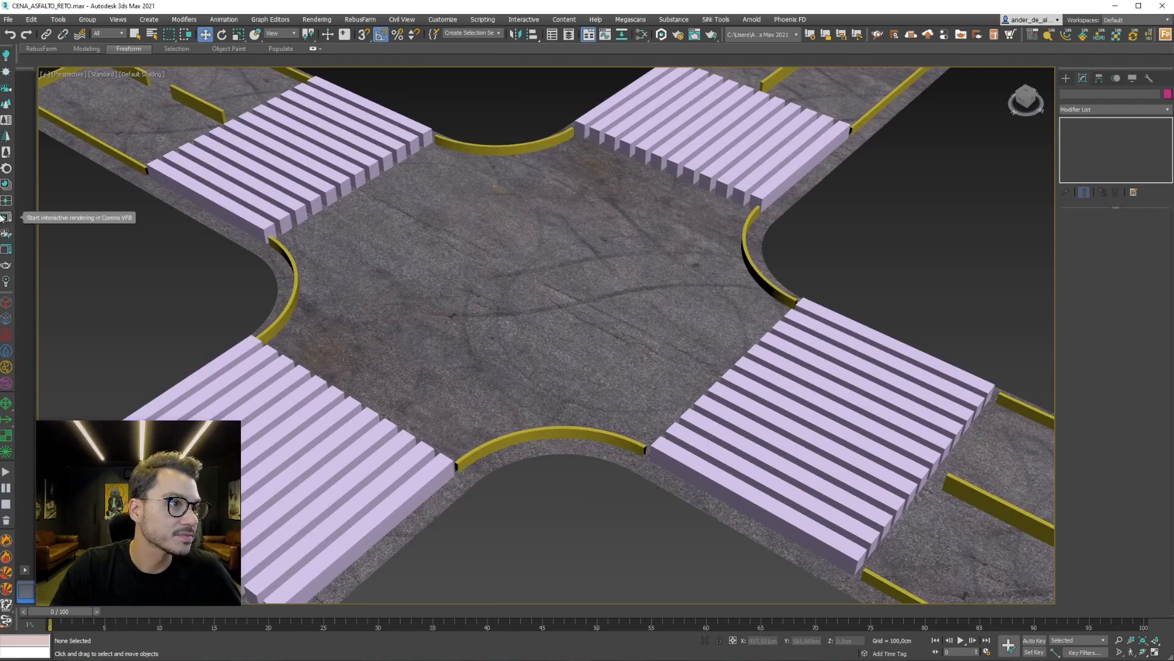
pyautogui.click(4, 217)
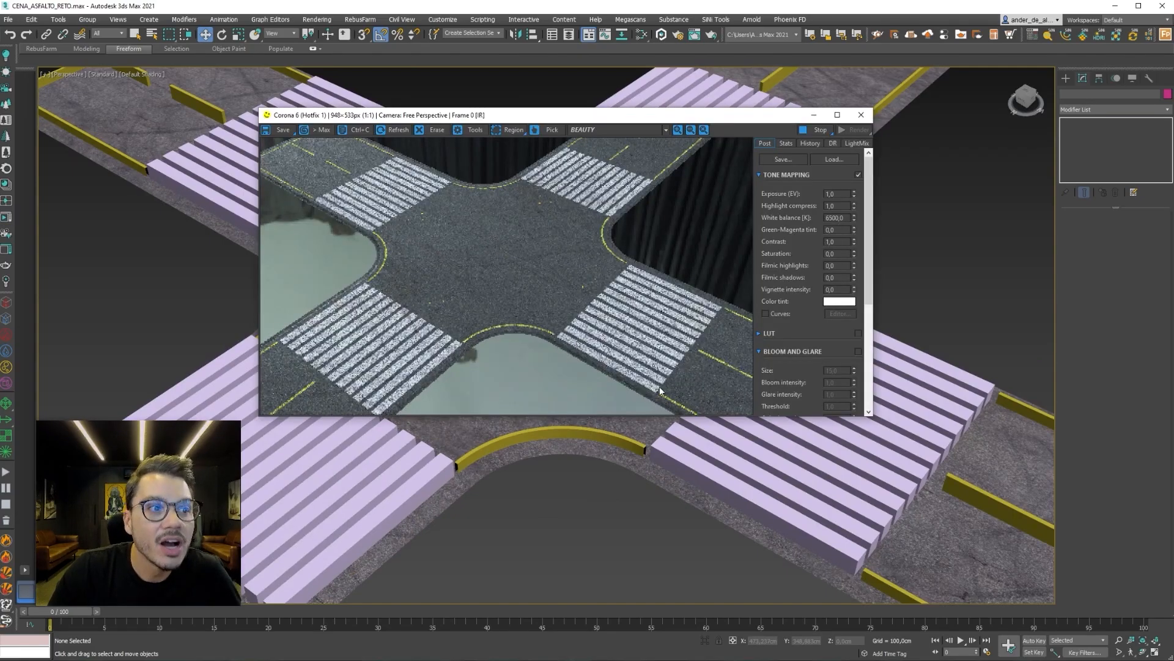
# Inspect the rendered crosswalks and yellow lines from several angles around the intersection.
pyautogui.keyDown('alt'); pyautogui.moveTo(572, 451); pyautogui.dragTo(513, 450, button='middle'); pyautogui.keyUp('alt')
pyautogui.scroll(5, 575, 502)
pyautogui.keyDown('alt'); pyautogui.moveTo(575, 502); pyautogui.dragTo(637, 501, button='middle'); pyautogui.keyUp('alt')
pyautogui.scroll(-3, 654, 511)
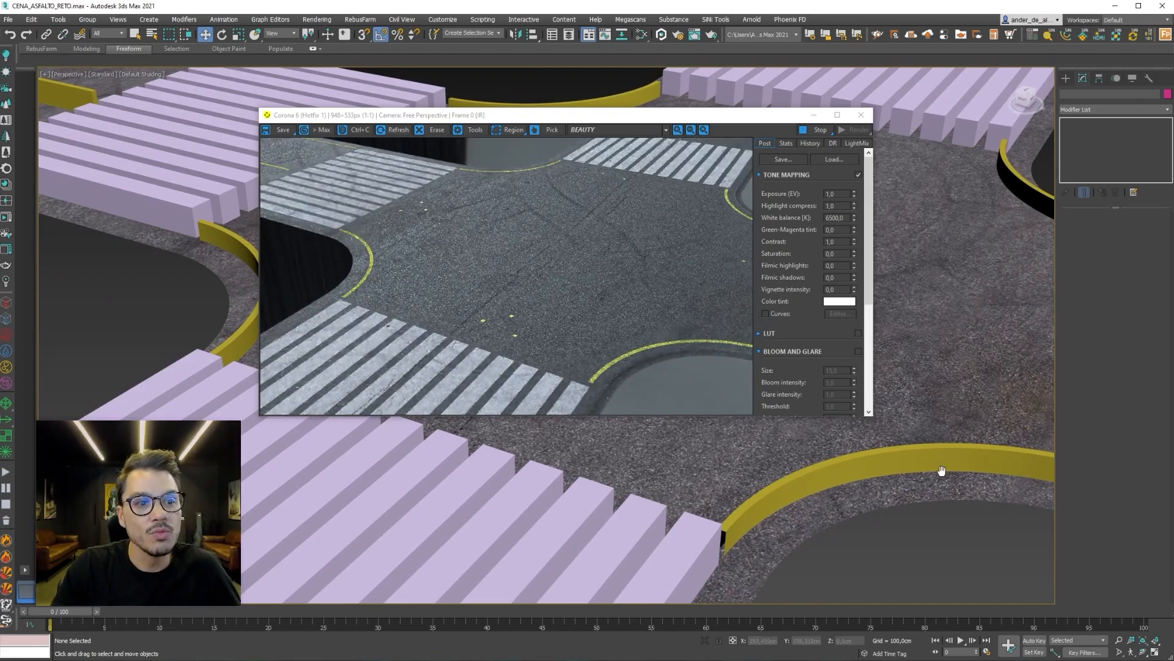
pyautogui.moveTo(942, 470); pyautogui.dragTo(795, 513, button='middle')
pyautogui.scroll(-3, 793, 483)
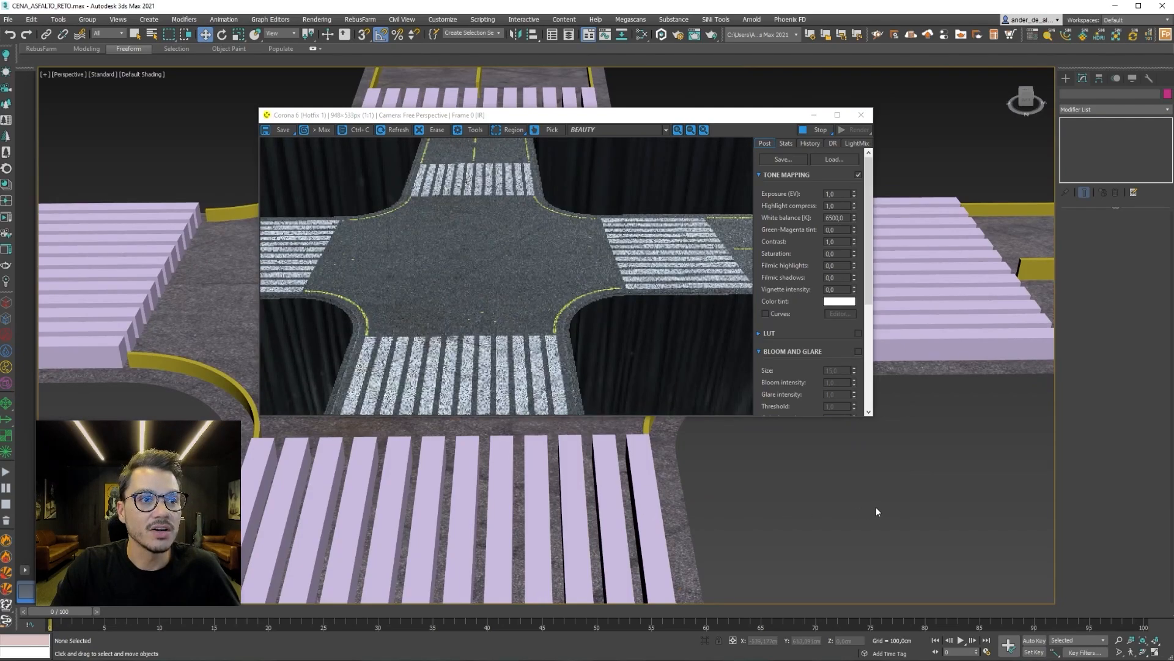
pyautogui.moveTo(876, 511)
pyautogui.keyDown('alt'); pyautogui.mouseDown(button='middle')
pyautogui.moveTo(847, 527)
pyautogui.moveTo(526, 442)
pyautogui.mouseUp(button='middle'); pyautogui.keyUp('alt')
pyautogui.moveTo(776, 526); pyautogui.dragTo(563, 475, button='middle')
pyautogui.scroll(5, 557, 478)
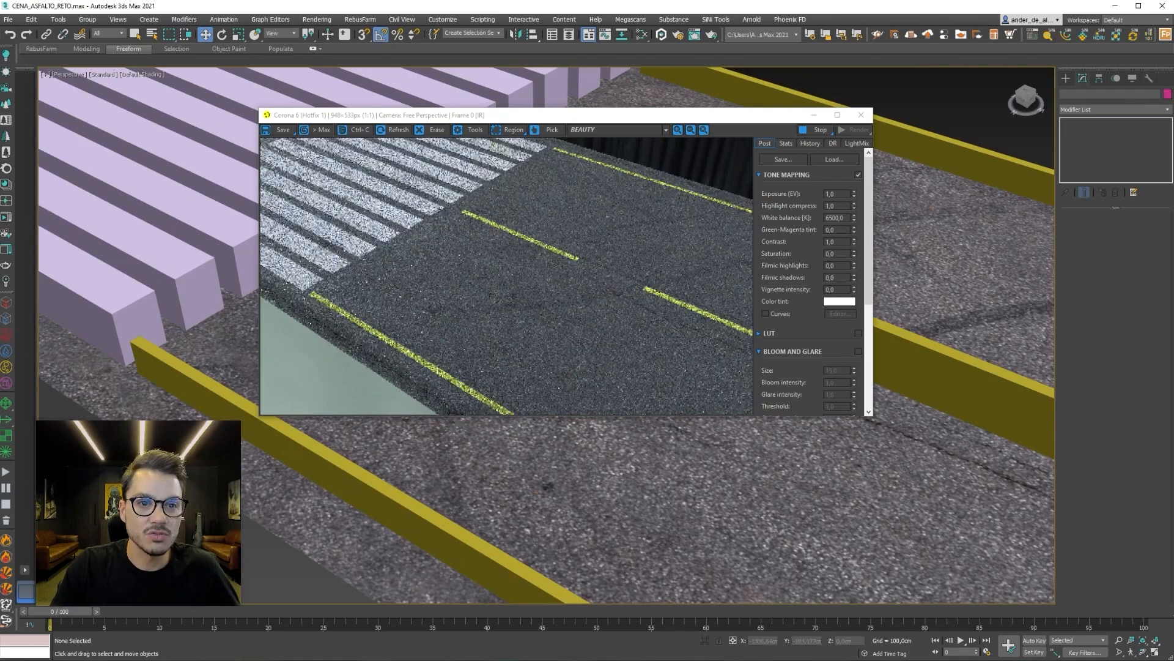
pyautogui.moveTo(83, 392); pyautogui.dragTo(826, 656, button='middle')
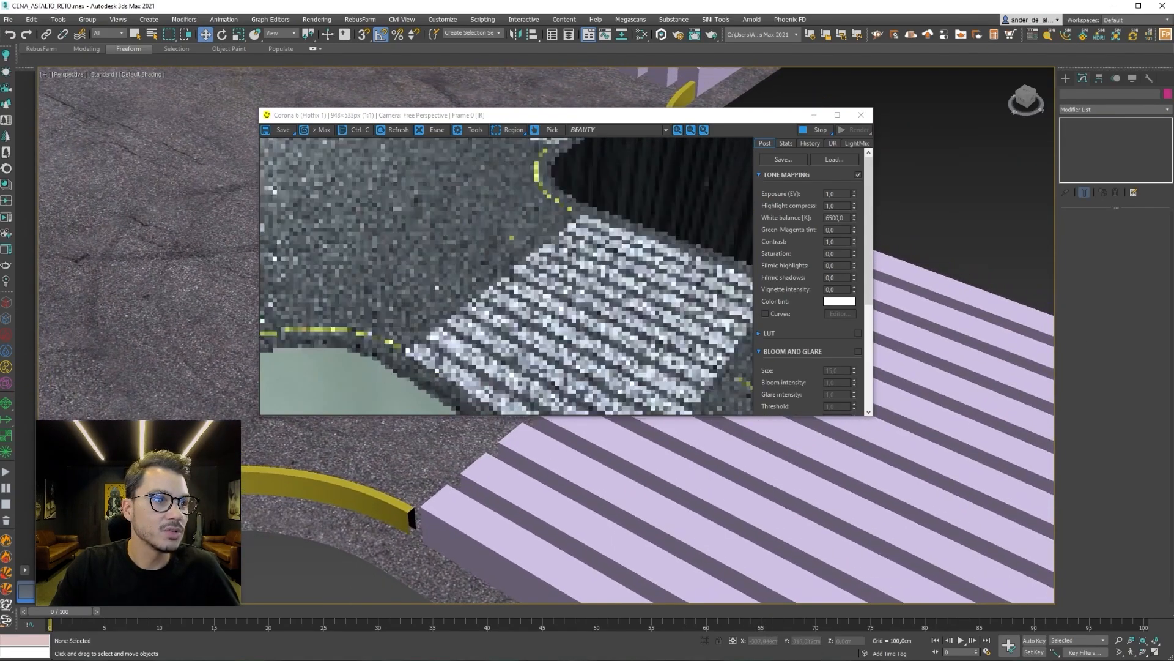
# Move the render window aside and examine the asphalt in the middle of the intersection.
pyautogui.moveTo(481, 115); pyautogui.dragTo(971, 105)
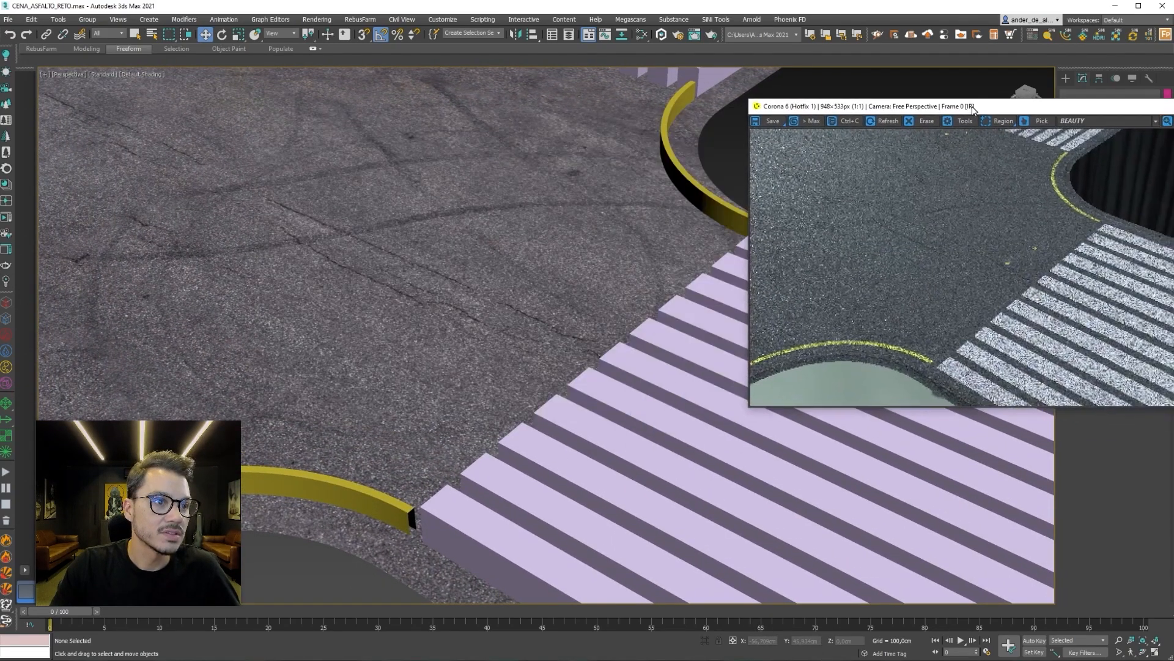
pyautogui.moveTo(235, 259); pyautogui.dragTo(392, 353, button='middle')
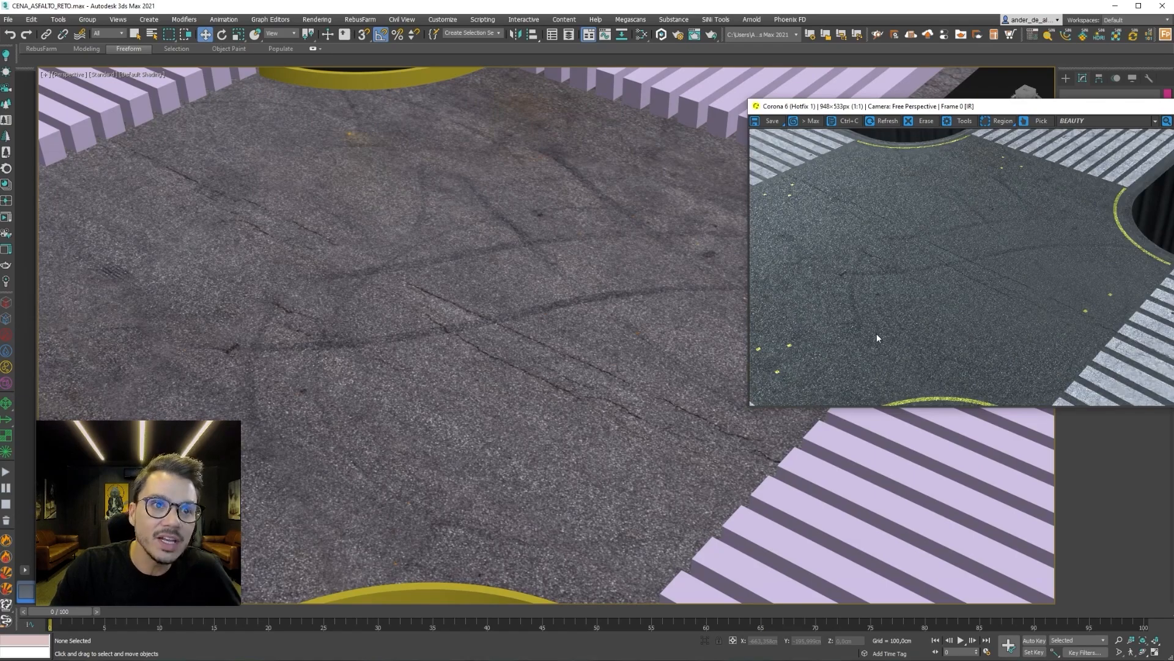
pyautogui.moveTo(758, 426); pyautogui.dragTo(763, 401, button='middle')
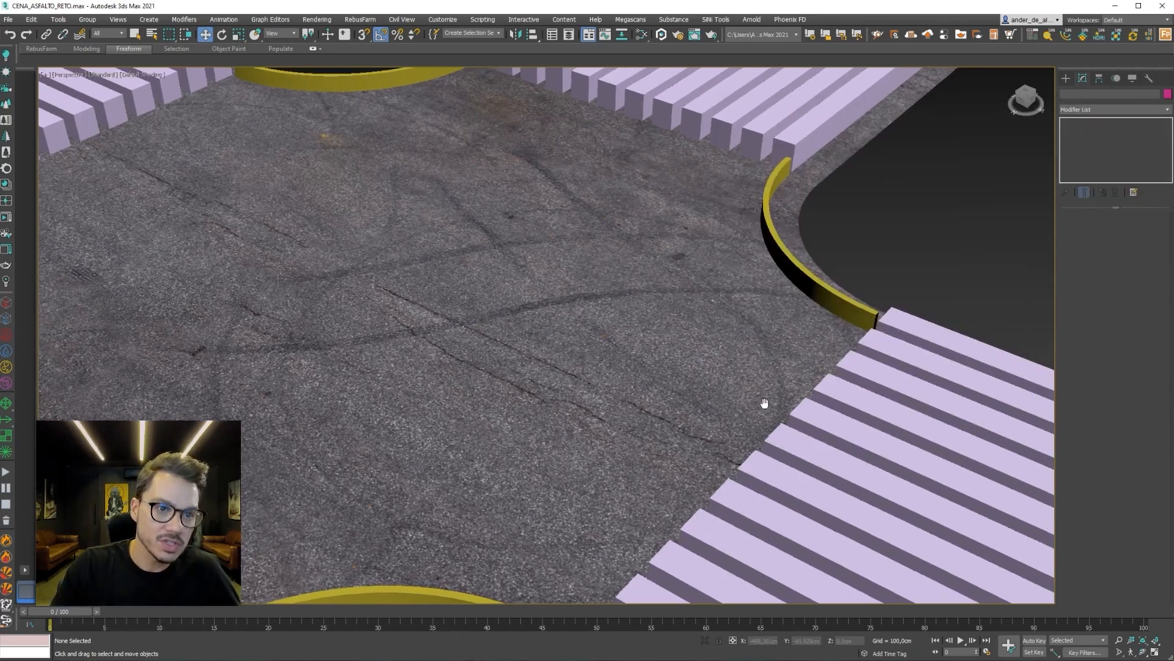
# Isolate the combined yellow lines object and examine it from the top and from an angled orthographic view.
pyautogui.scroll(-2, 762, 402)
pyautogui.click(800, 344)
pyautogui.hotkey('alt', 'q')
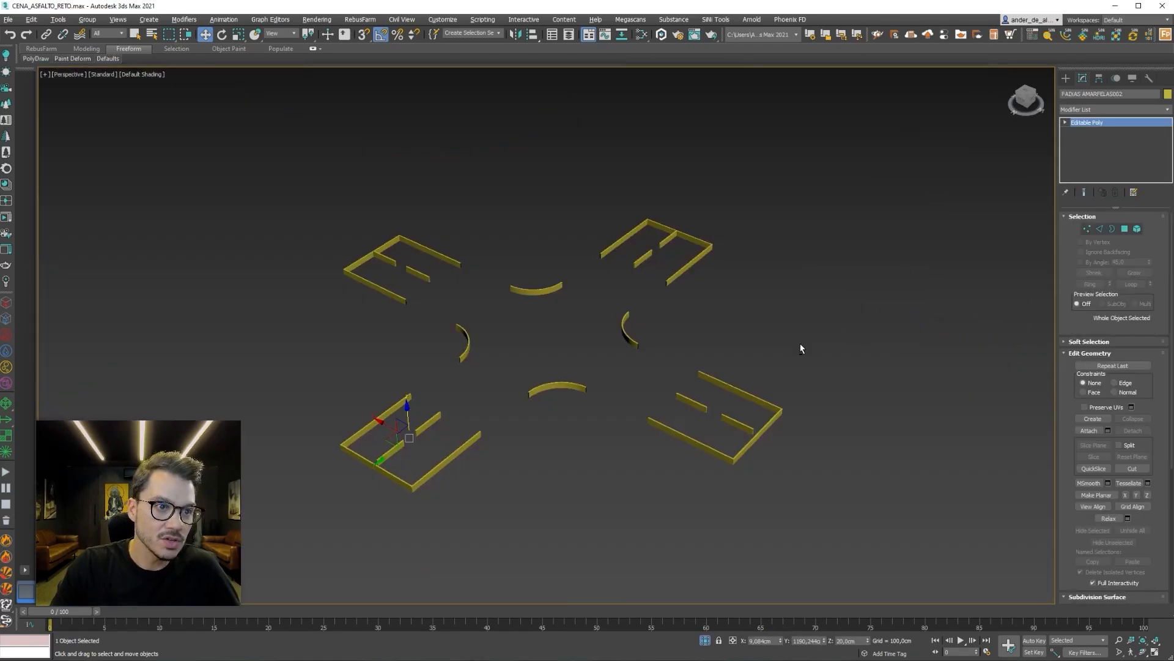
pyautogui.press('t')
pyautogui.press('z')
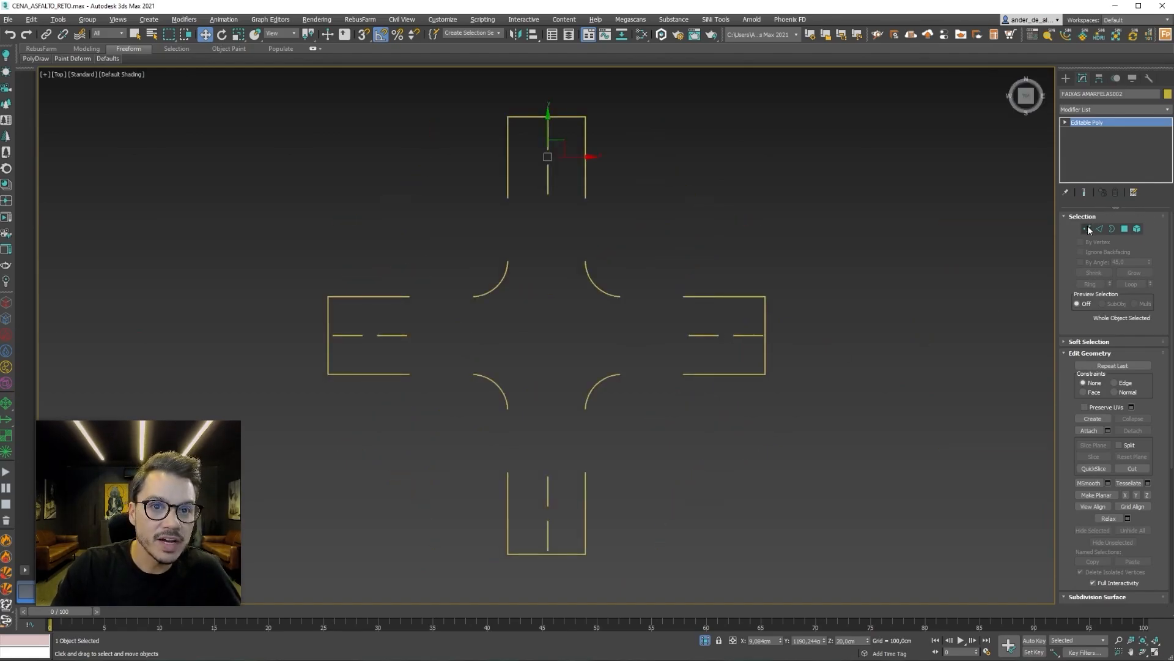
pyautogui.scroll(5, 538, 362)
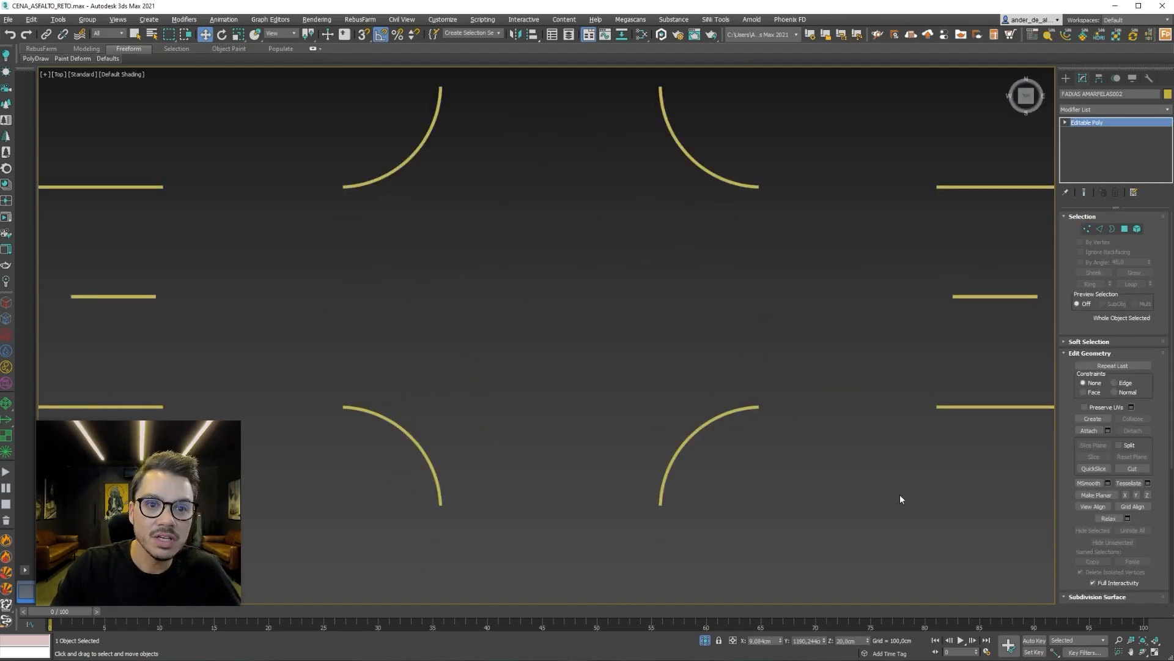
pyautogui.click(869, 501)
pyautogui.scroll(-3, 855, 504)
pyautogui.keyDown('alt'); pyautogui.moveTo(748, 500); pyautogui.dragTo(811, 443, button='middle'); pyautogui.keyUp('alt')
pyautogui.moveTo(731, 518); pyautogui.dragTo(778, 384, button='middle')
pyautogui.scroll(3, 708, 410)
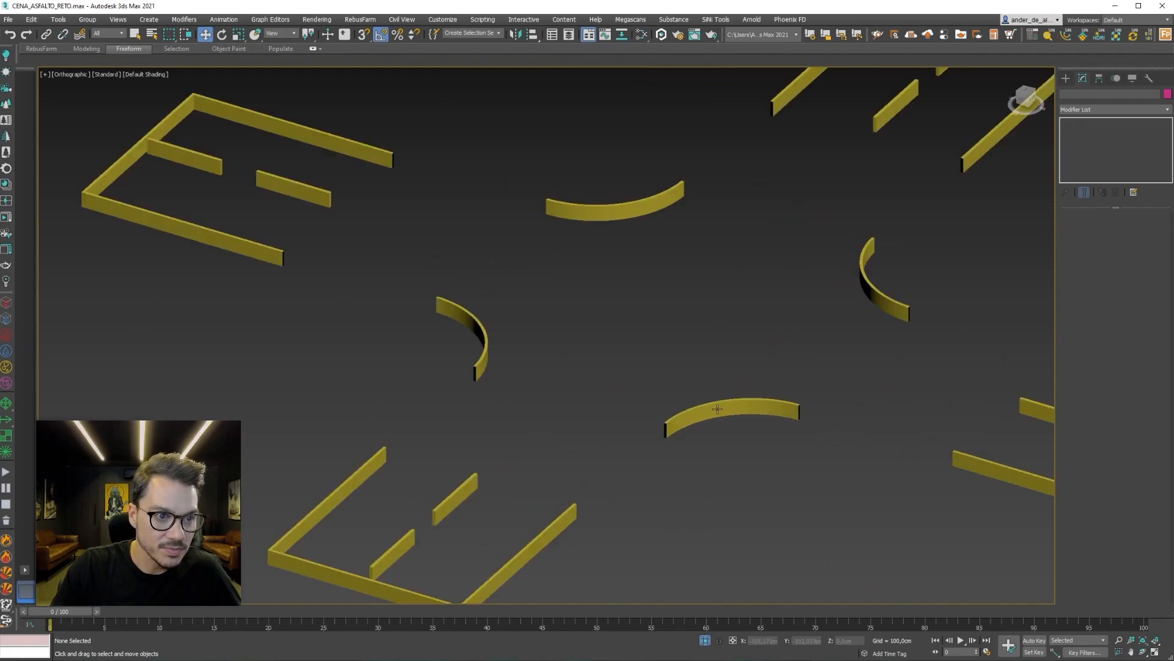
# Select all open borders at the ends of the yellow lines and cap them.
pyautogui.click(717, 410)
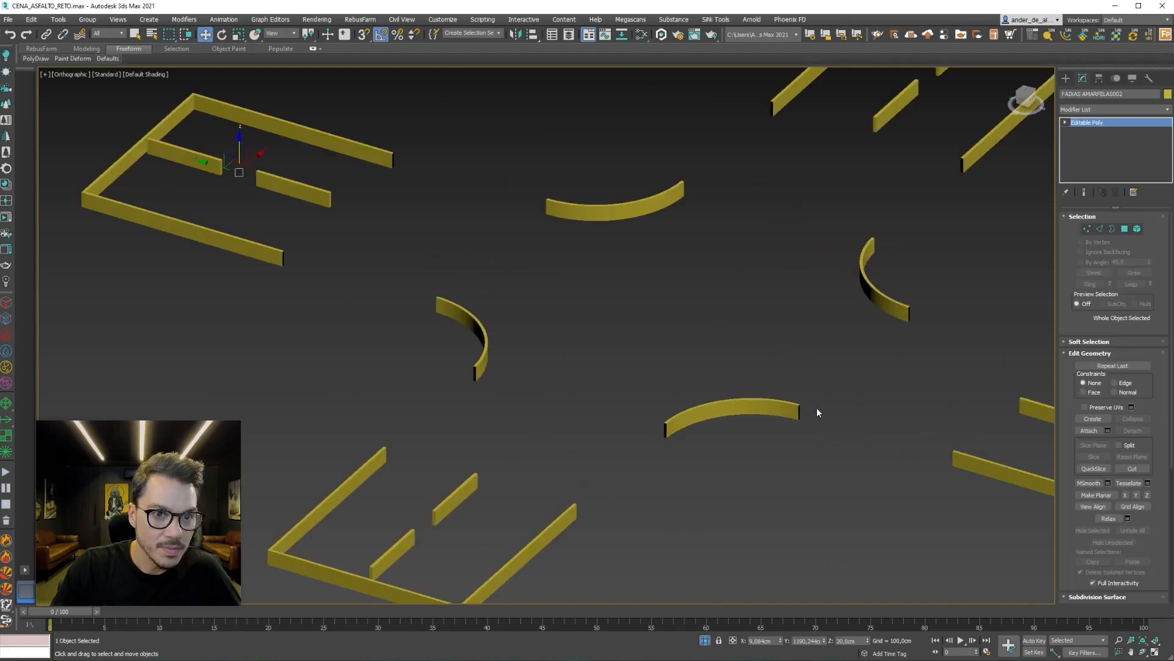
pyautogui.click(1113, 228)
pyautogui.click(908, 315)
pyautogui.scroll(5, 911, 330)
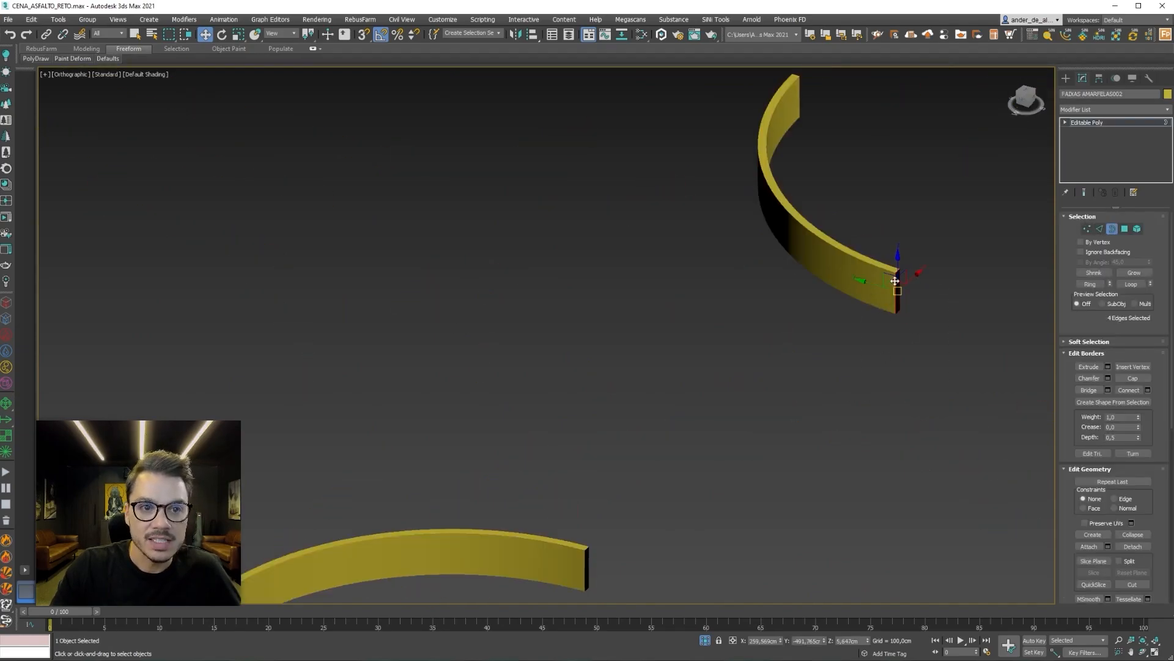
pyautogui.scroll(-9, 910, 282)
pyautogui.moveTo(911, 283); pyautogui.dragTo(774, 318, button='middle')
pyautogui.moveTo(934, 173); pyautogui.dragTo(380, 484)
pyautogui.scroll(10, 750, 254)
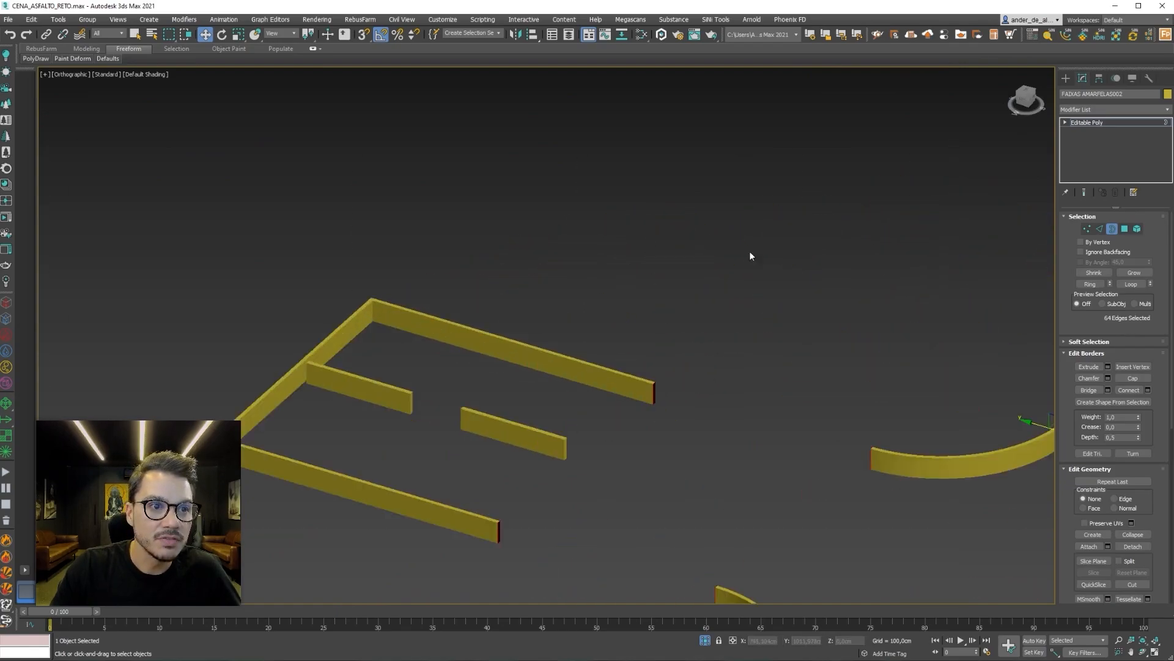
pyautogui.click(1133, 378)
pyautogui.scroll(-6, 834, 322)
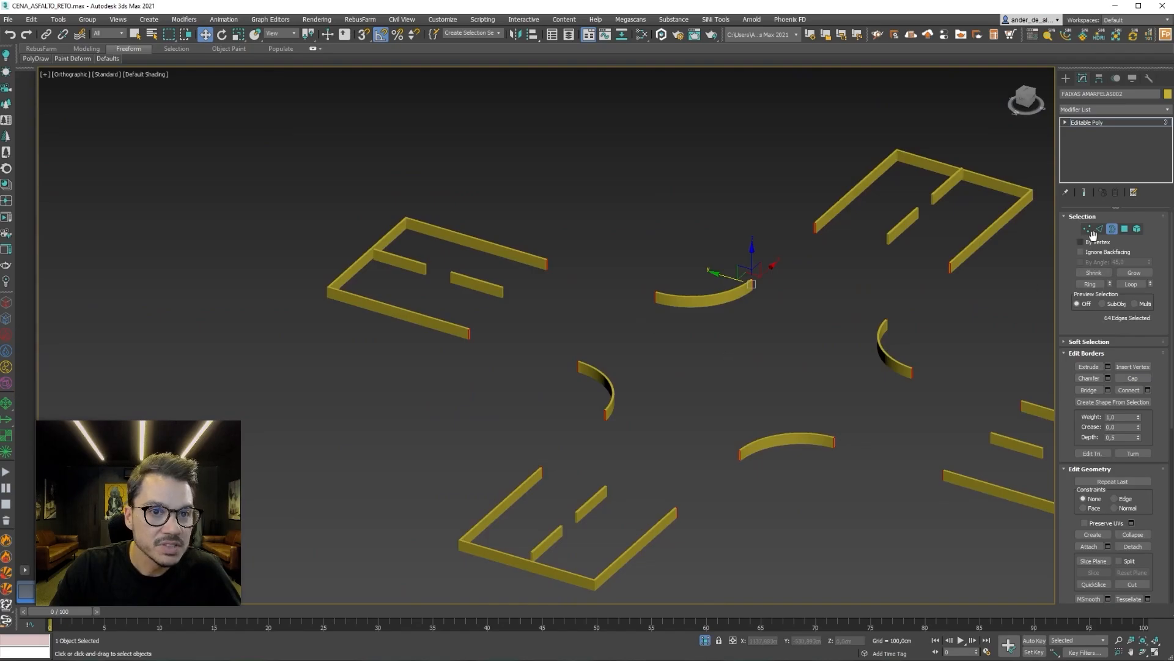
pyautogui.click(1113, 229)
pyautogui.click(914, 338)
# Unhide all objects so the road and crosswalks display with the yellow lines again.
pyautogui.click(1066, 78)
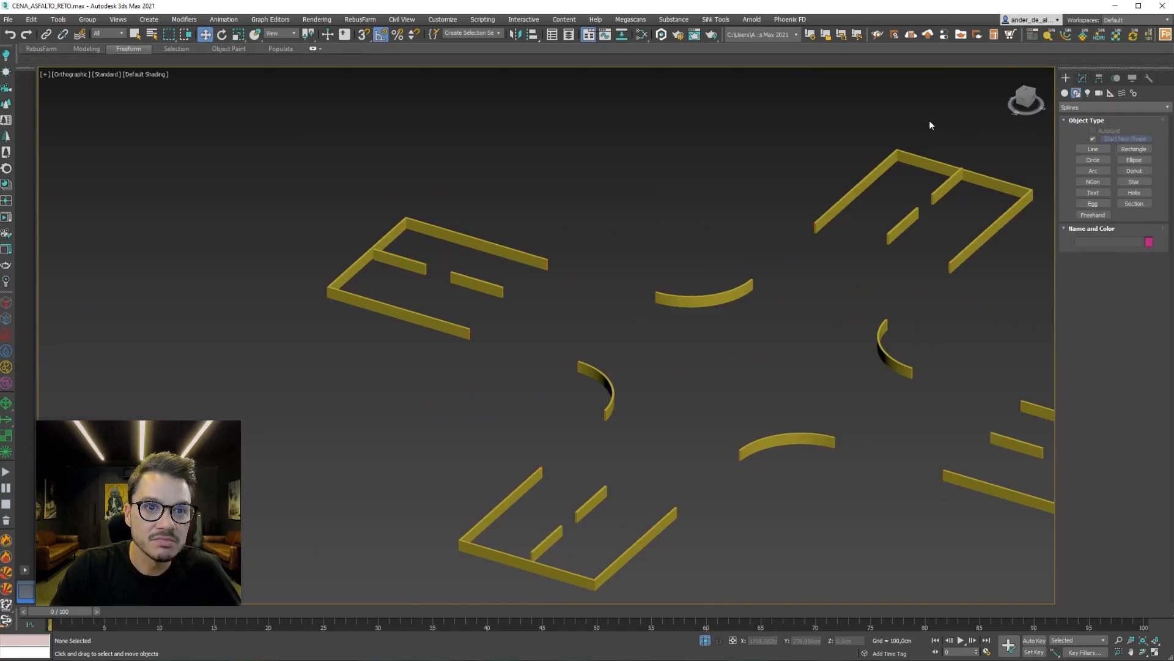
pyautogui.click(1133, 78)
pyautogui.click(1125, 388)
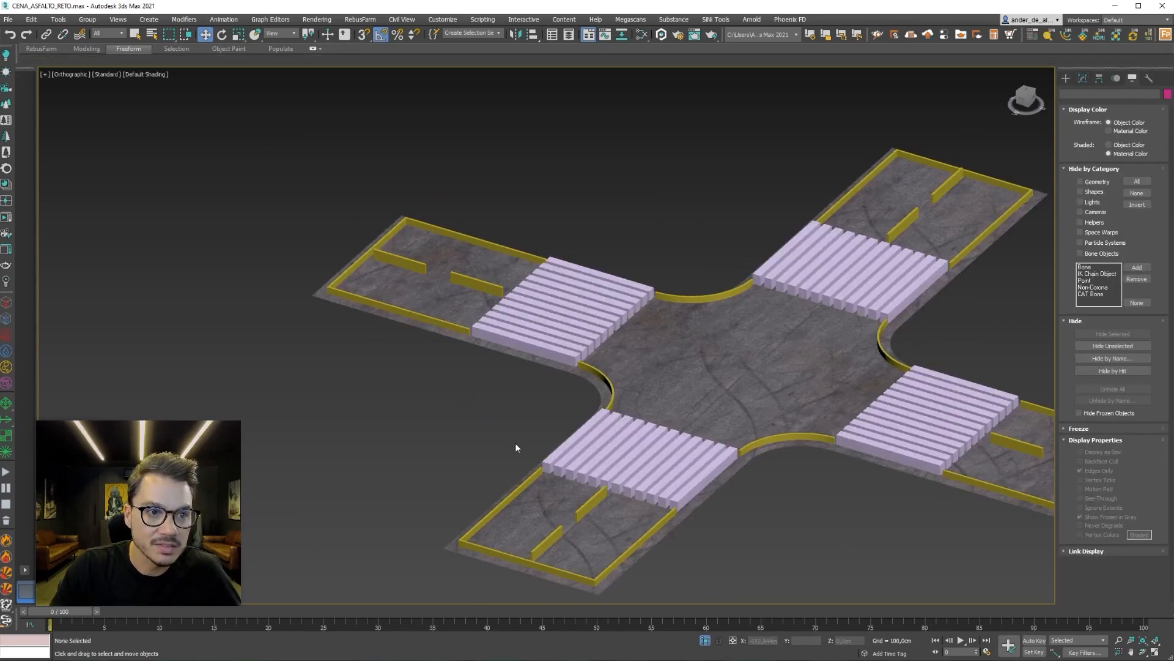
# Bring up the Corona interactive render and examine the crosswalks, yellow lines and asphalt of the intersection in the orthographic view.
pyautogui.click(375, 641)
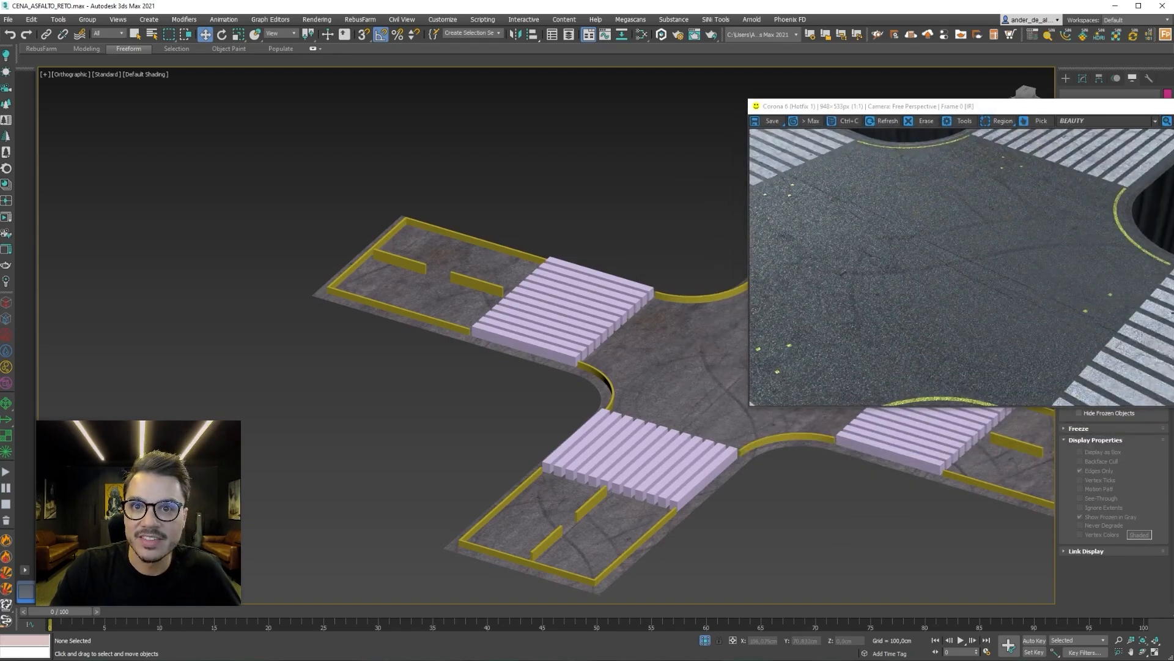
pyautogui.scroll(5, 520, 425)
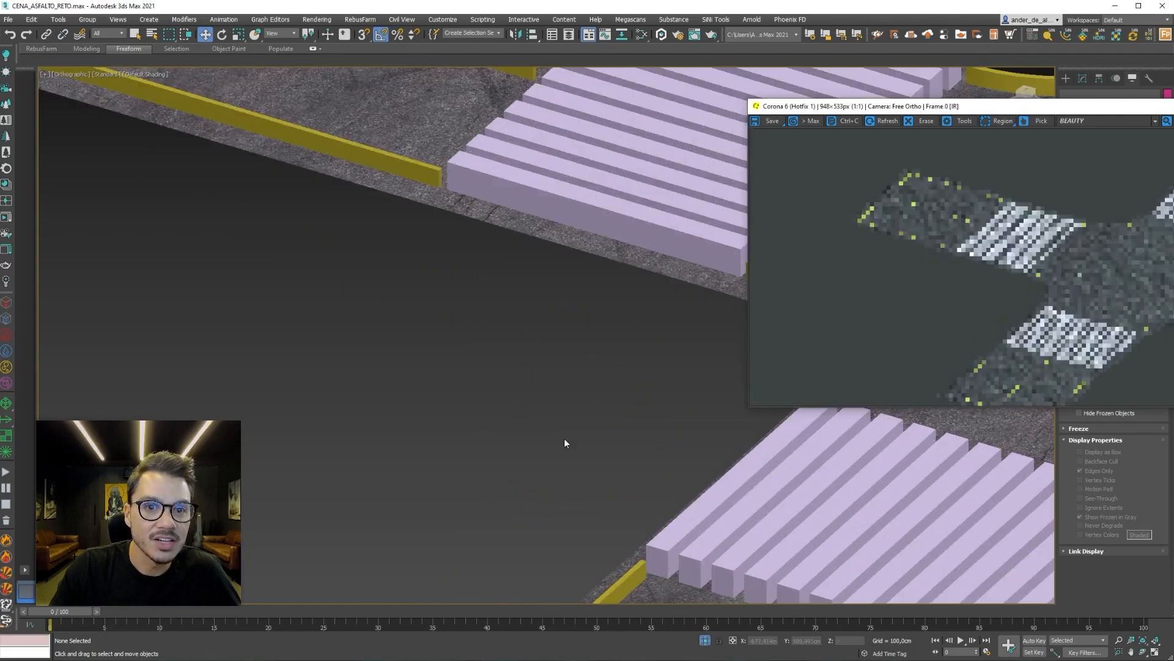
pyautogui.moveTo(754, 498); pyautogui.dragTo(139, 418, button='middle')
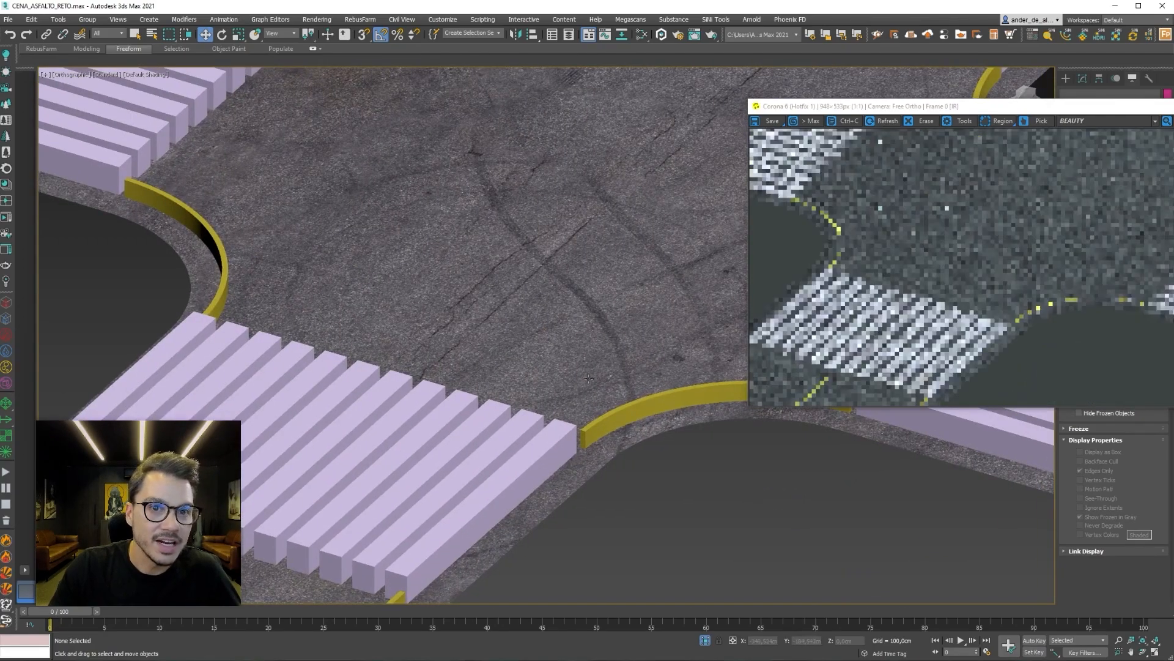
pyautogui.scroll(3, 448, 468)
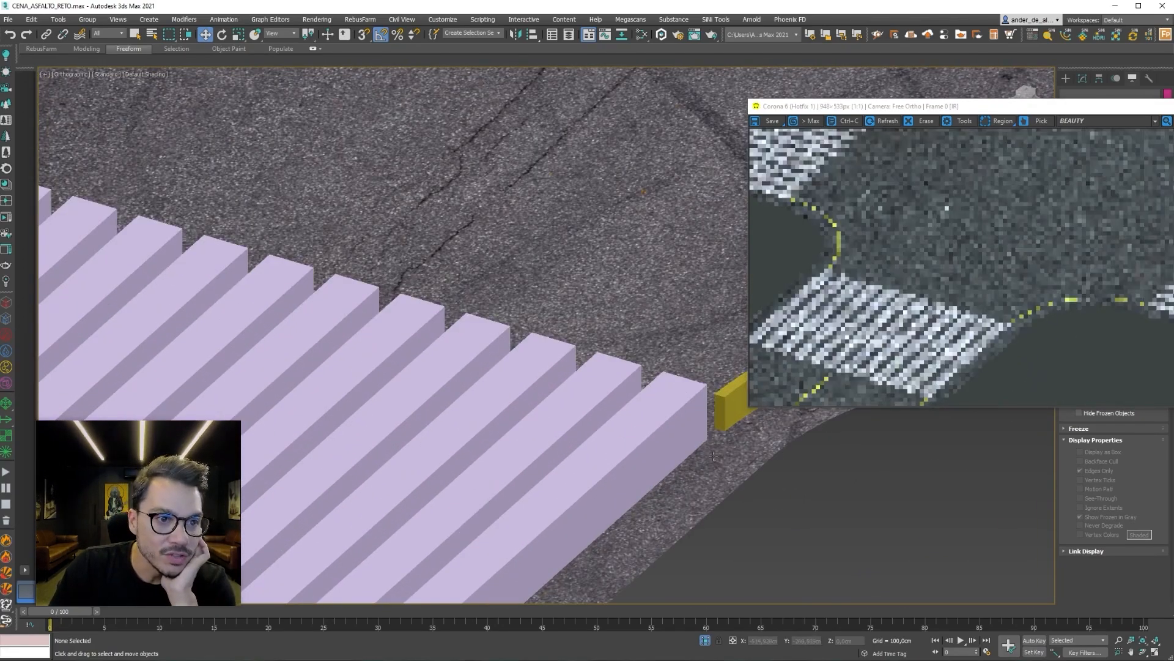
pyautogui.moveTo(719, 420); pyautogui.dragTo(569, 573, button='middle')
pyautogui.scroll(-3, 569, 573)
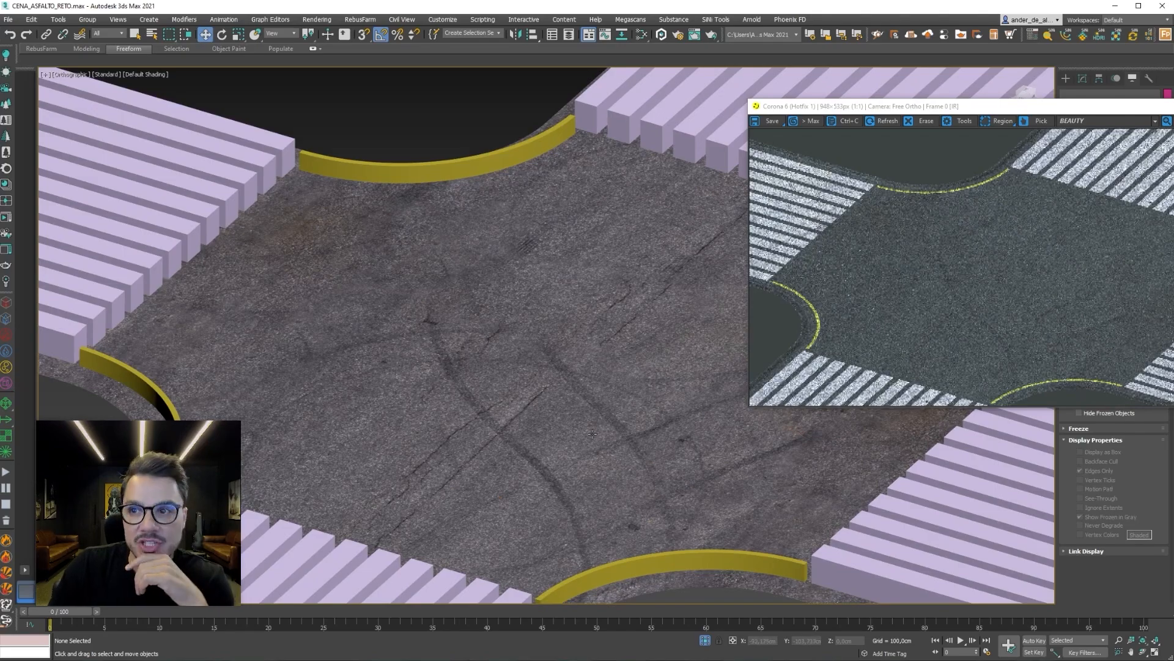
pyautogui.scroll(-5, 592, 434)
pyautogui.scroll(3, 496, 351)
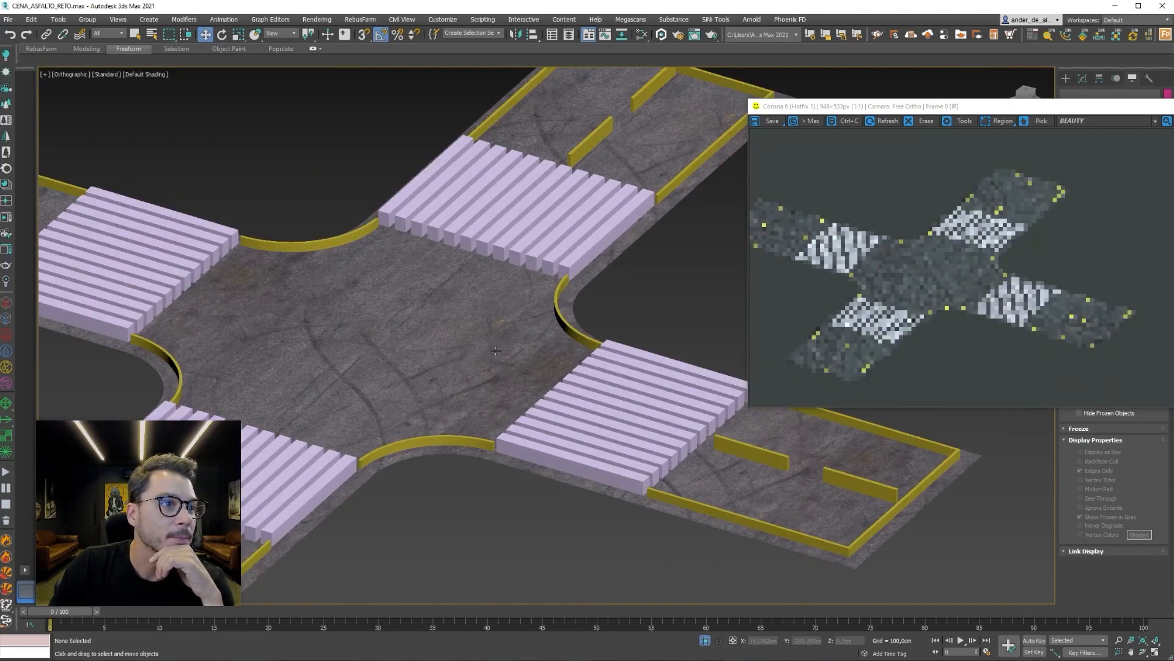
# Switch to a perspective view framed on the road and examine the asphalt near the rounded corner up close.
pyautogui.click(477, 395)
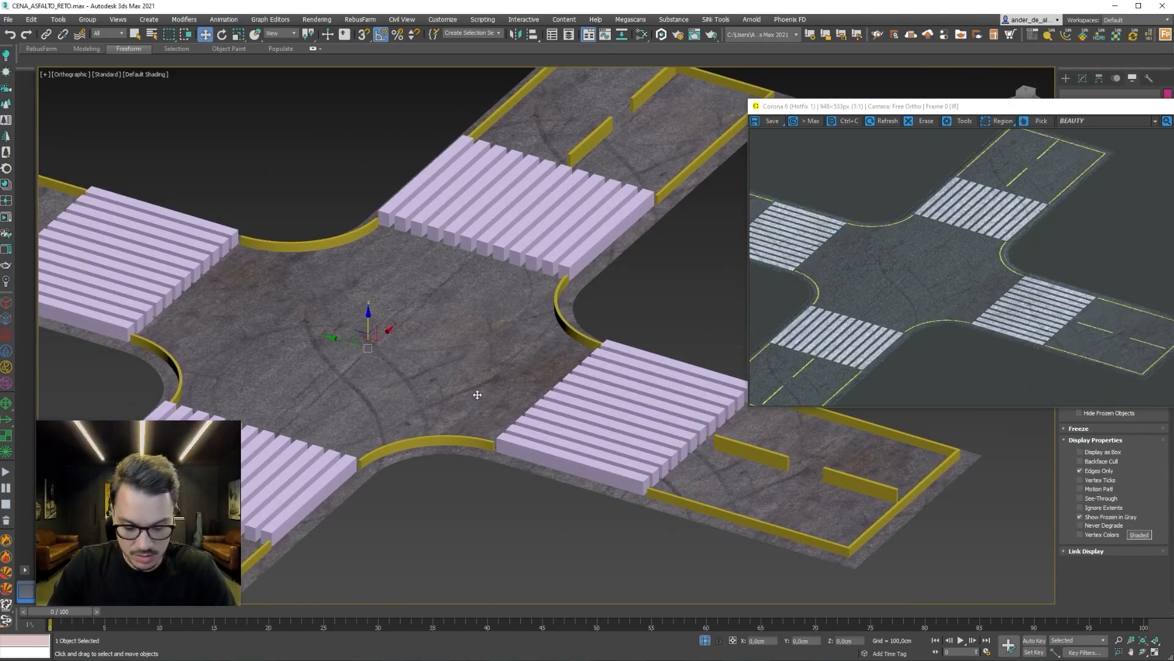
pyautogui.press('p')
pyautogui.press('z')
pyautogui.keyDown('alt'); pyautogui.moveTo(479, 396); pyautogui.dragTo(566, 387, button='middle'); pyautogui.keyUp('alt')
pyautogui.scroll(5, 553, 356)
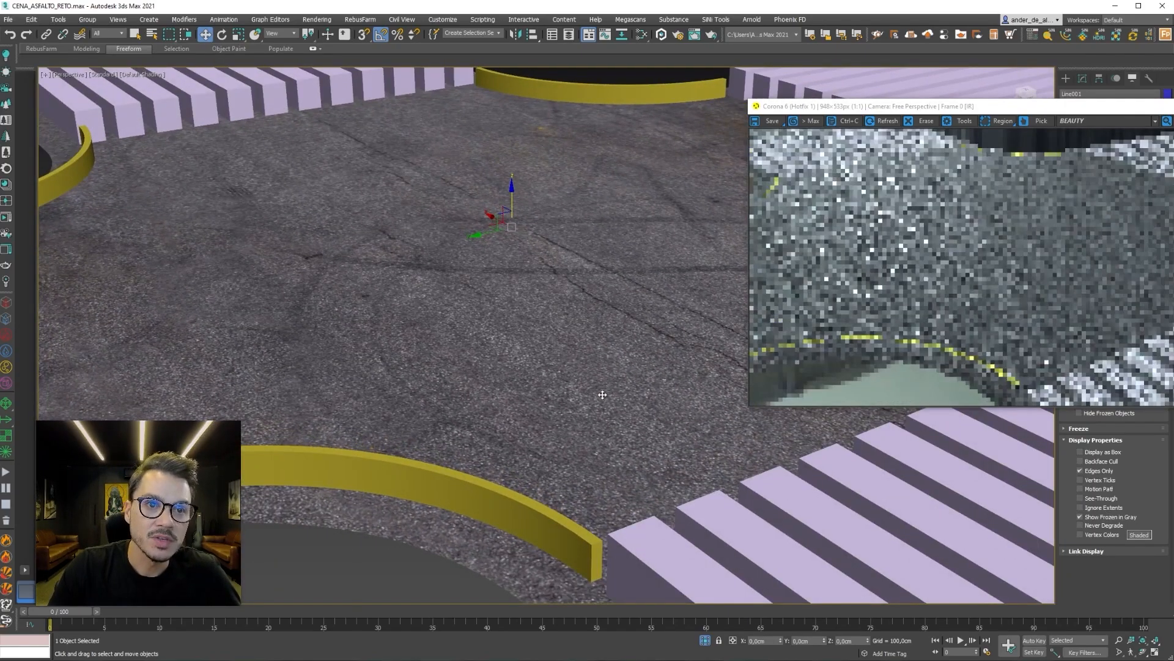
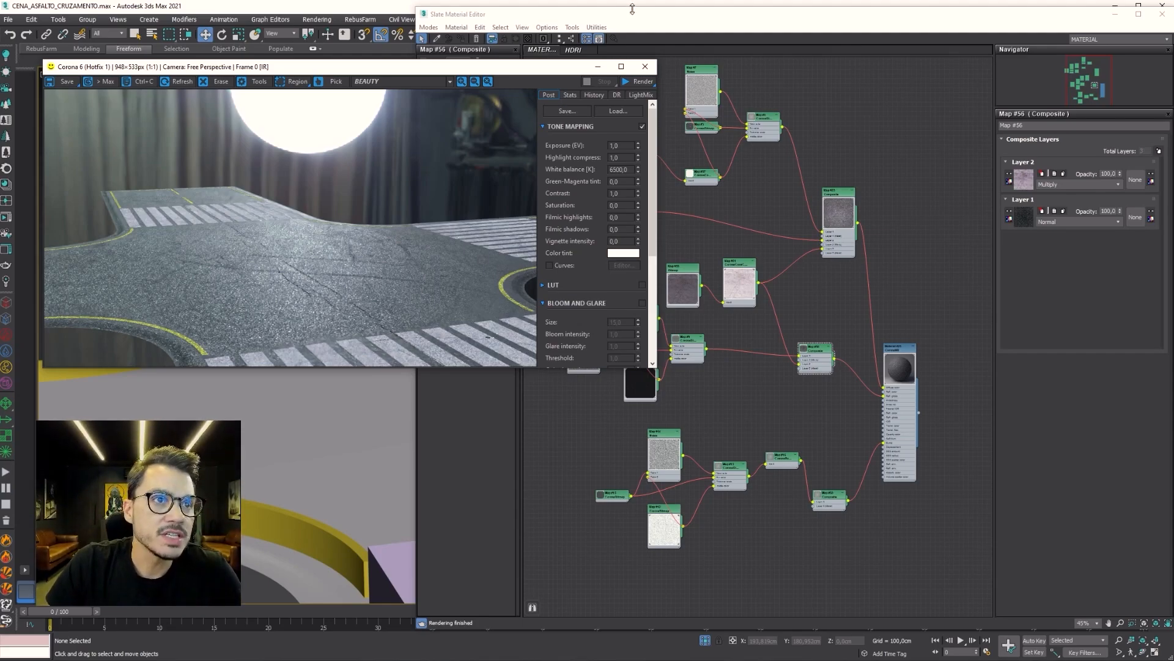
# Move the Composite map that feeds the material's reflection glossiness farther away from the material node.
pyautogui.click(666, 18)
pyautogui.moveTo(787, 319); pyautogui.dragTo(838, 327, button='middle')
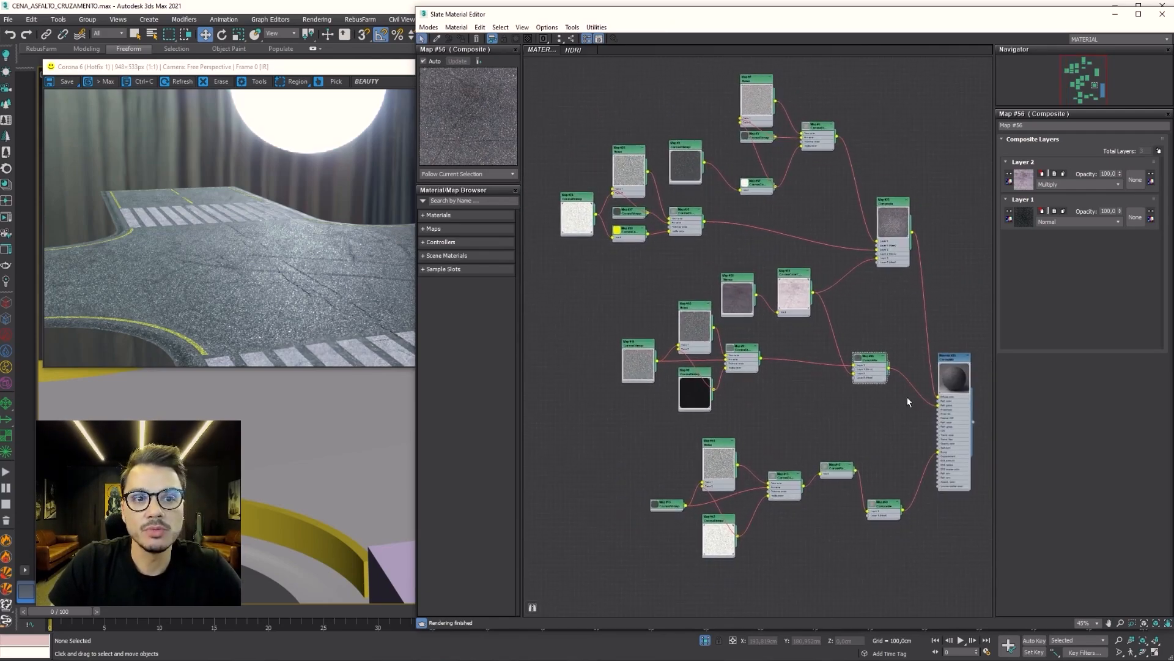
pyautogui.moveTo(853, 439); pyautogui.dragTo(802, 368, button='middle')
pyautogui.scroll(5, 744, 245)
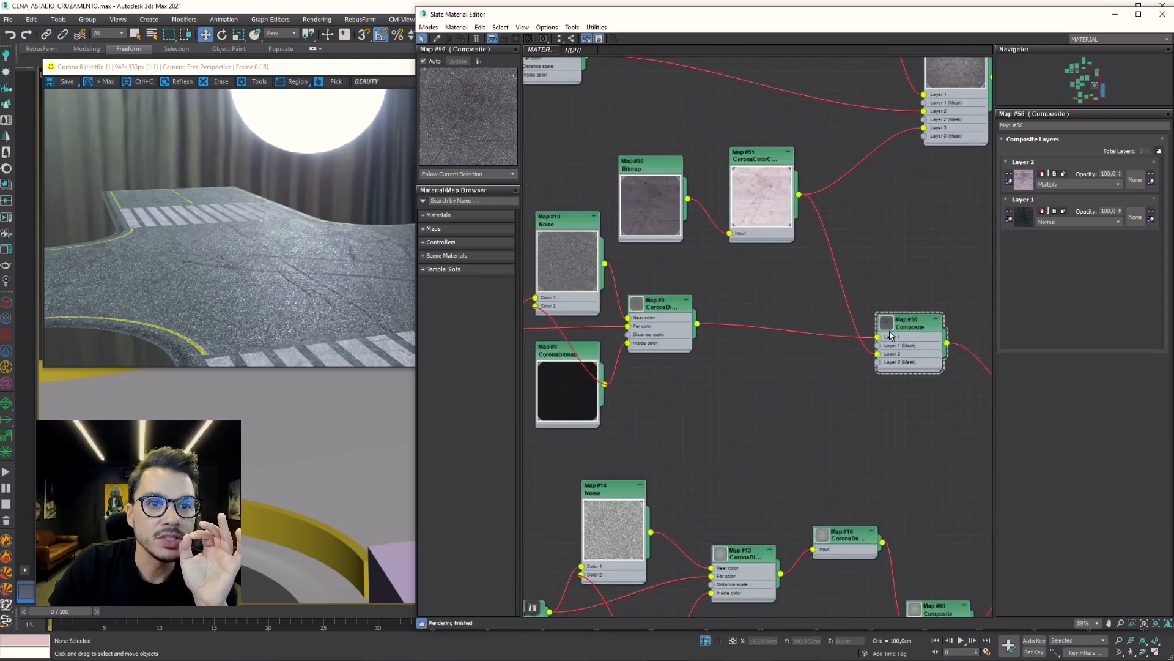
pyautogui.moveTo(913, 324); pyautogui.dragTo(651, 284, button='middle')
pyautogui.moveTo(784, 371); pyautogui.dragTo(829, 376, button='middle')
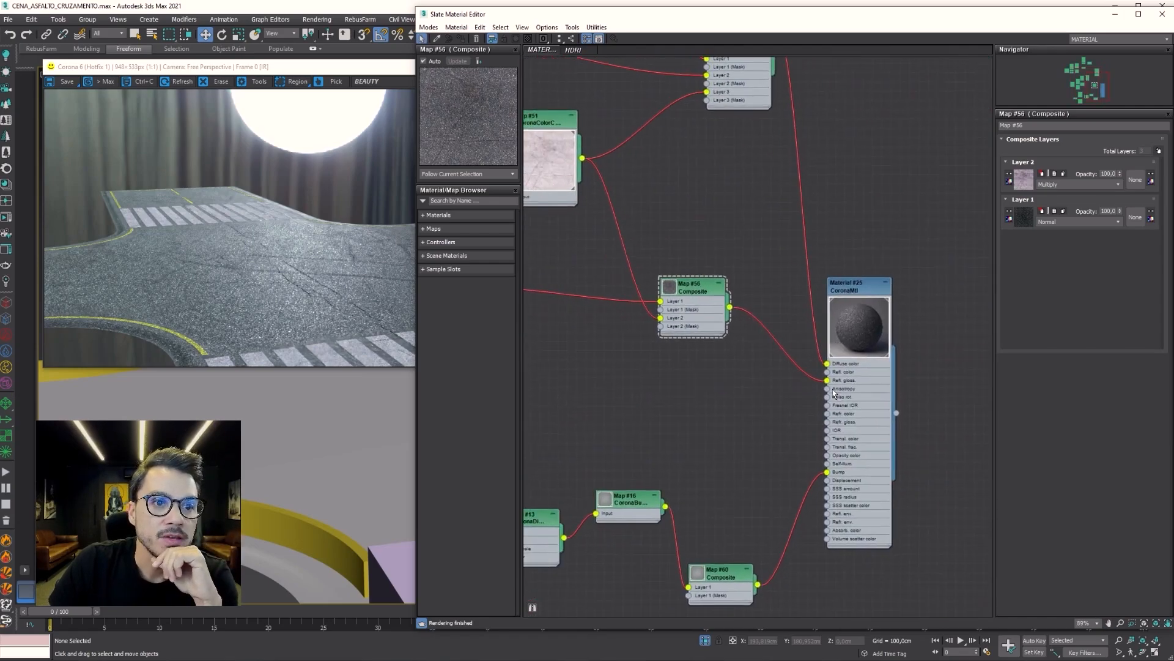
pyautogui.scroll(4, 830, 382)
pyautogui.moveTo(700, 291); pyautogui.dragTo(800, 258, button='middle')
pyautogui.moveTo(731, 199); pyautogui.dragTo(622, 184)
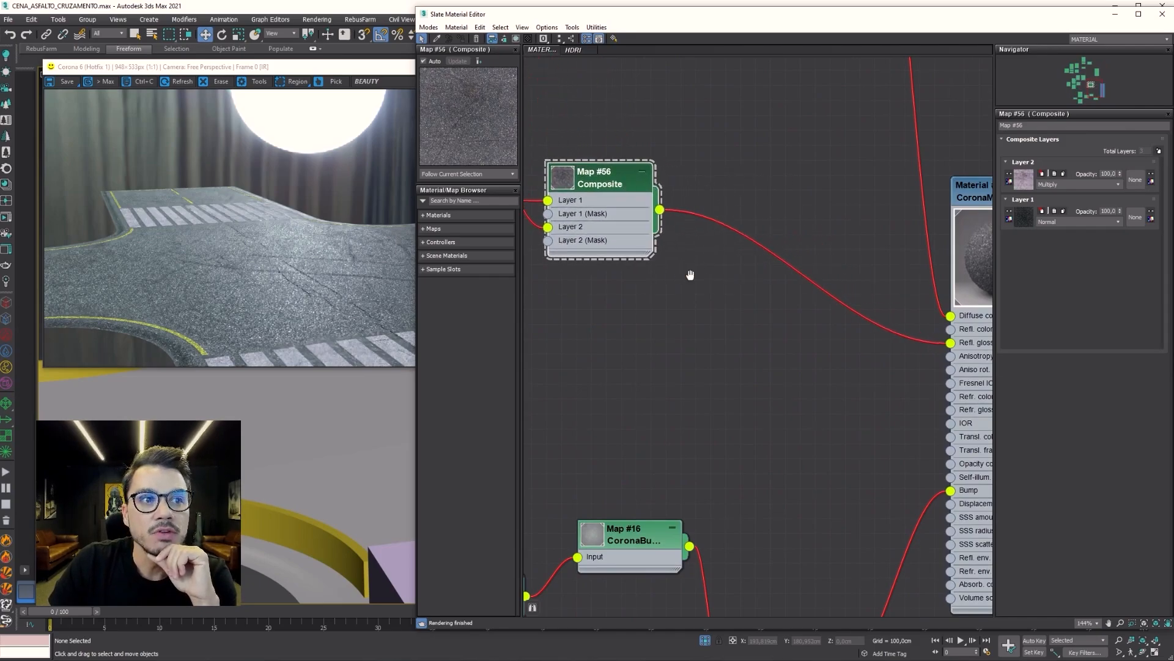
pyautogui.moveTo(690, 275); pyautogui.dragTo(901, 323, button='middle')
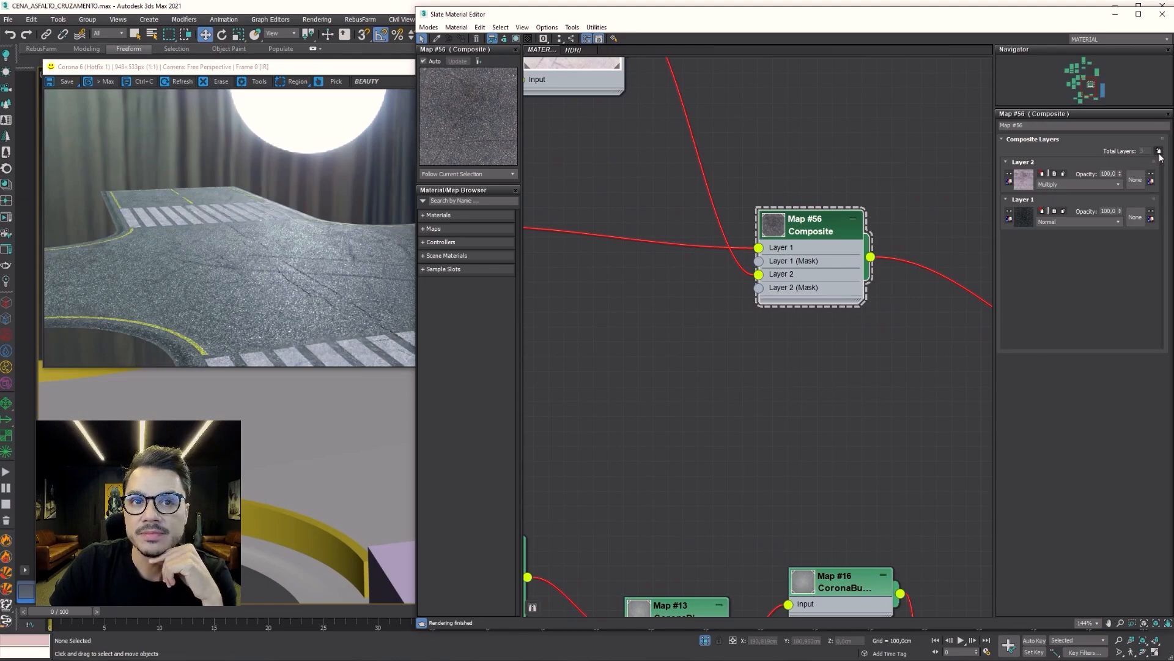
# Add a third layer to the reflection glossiness Composite and assign a Noise map to it.
pyautogui.click(1158, 151)
pyautogui.click(1023, 180)
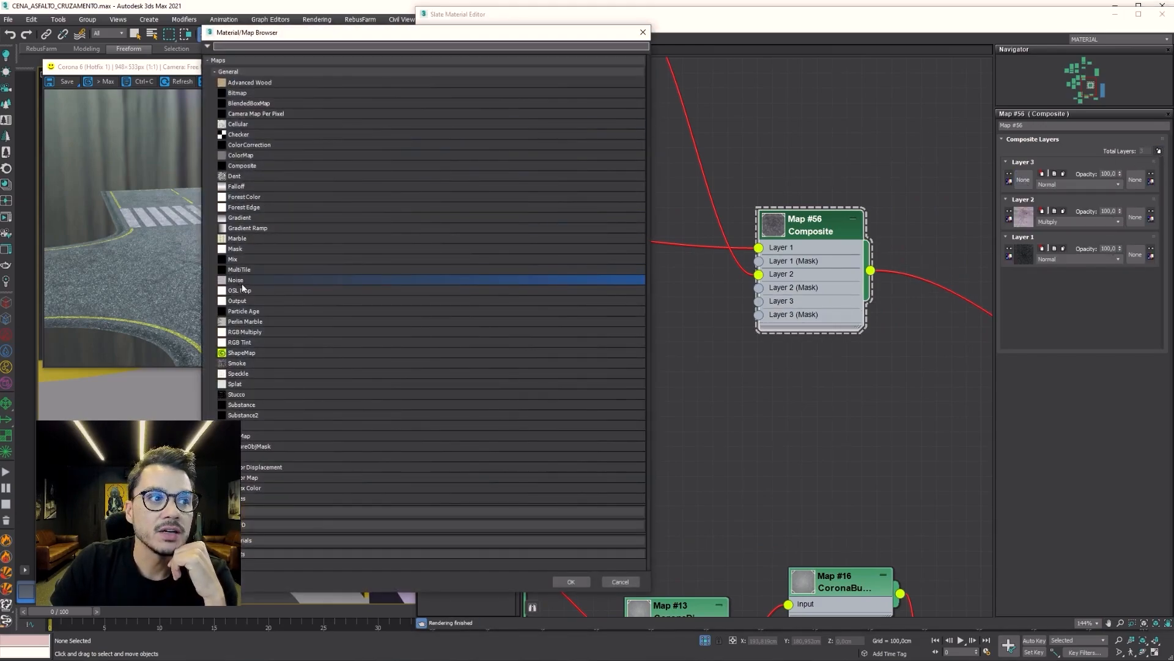
pyautogui.doubleClick(247, 280)
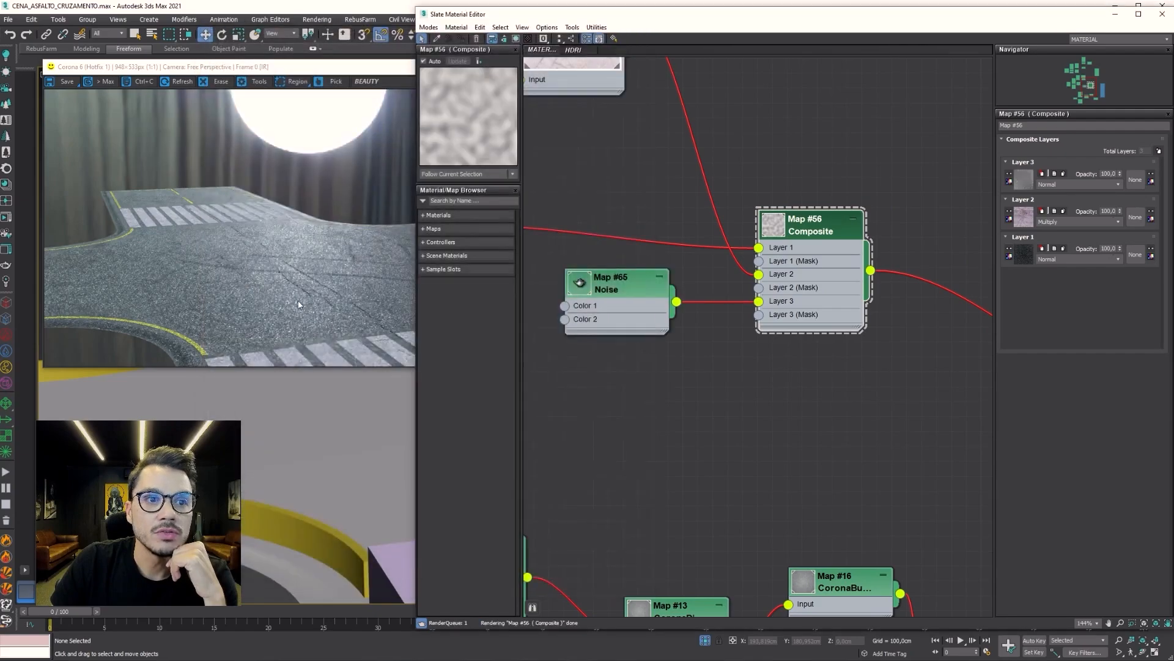
# Enlarge the new Noise node's preview and set its noise threshold to 0,45 low and 0,65 high.
pyautogui.click(622, 297)
pyautogui.doubleClick(579, 282)
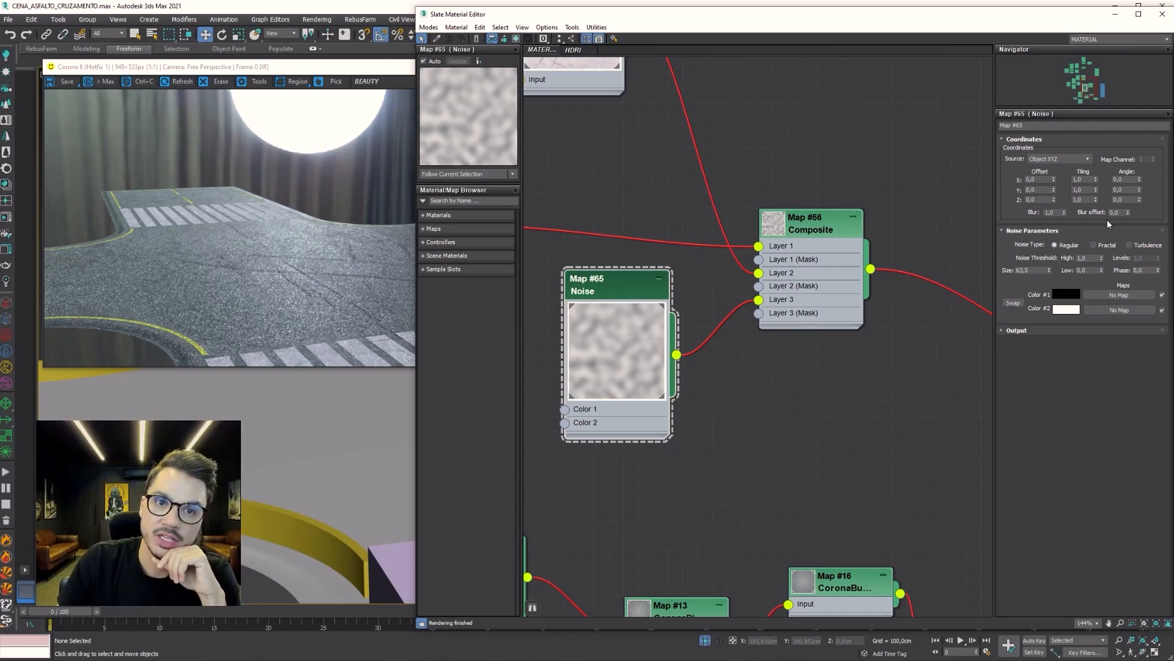
pyautogui.doubleClick(1088, 271)
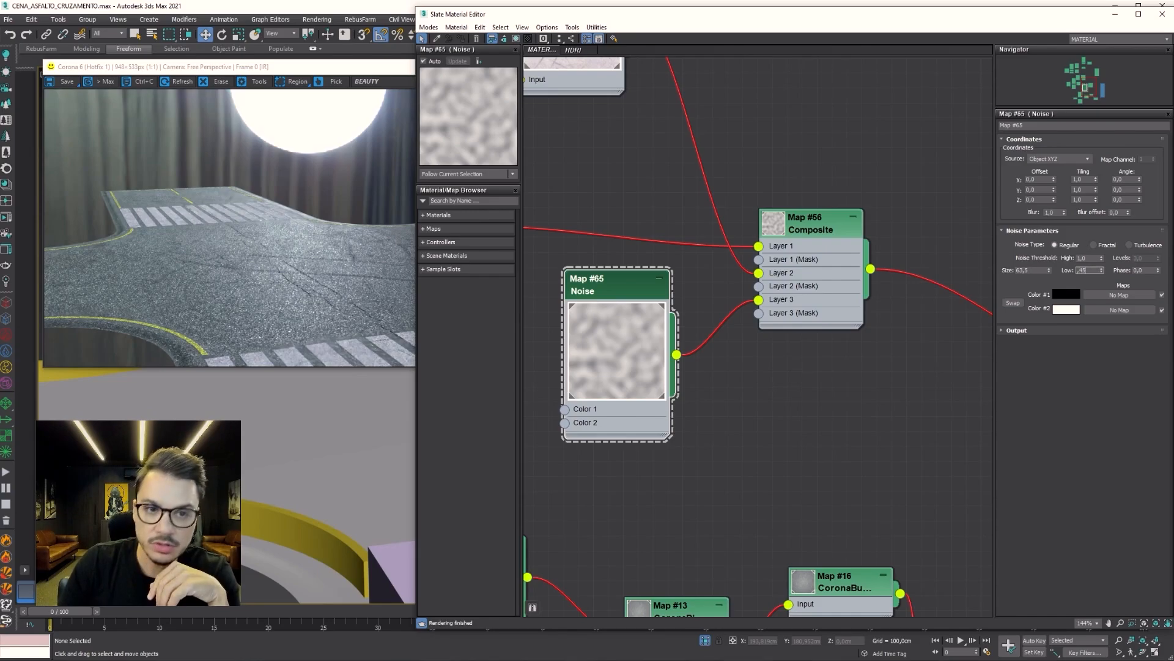
pyautogui.write(',45')
pyautogui.press('Return')
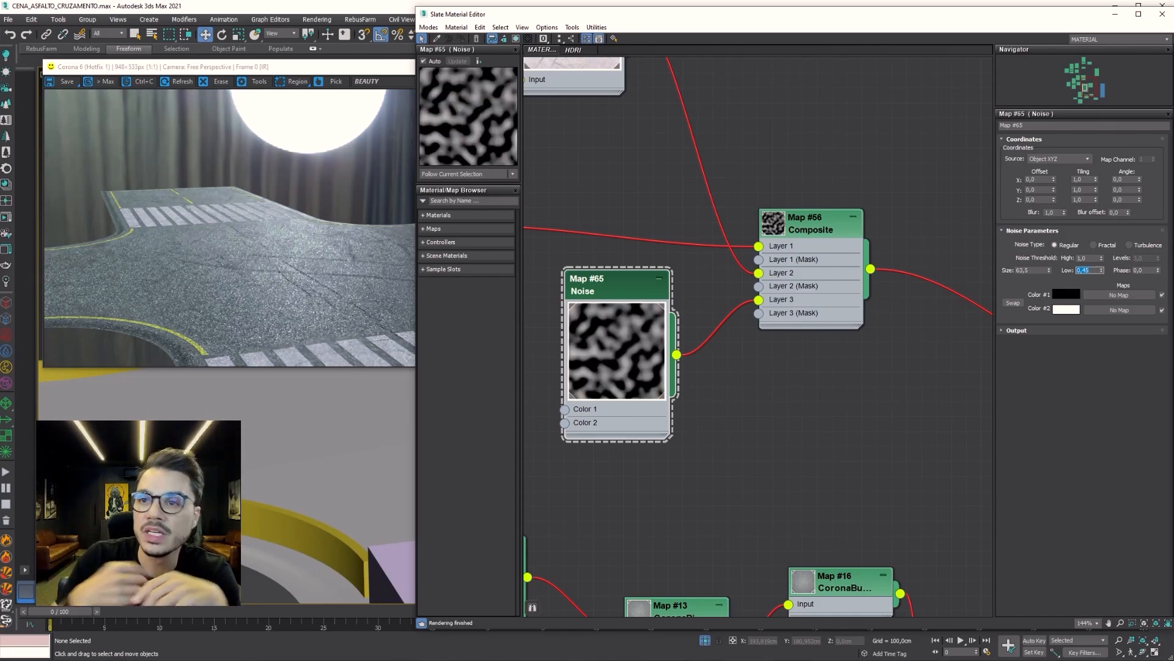
pyautogui.doubleClick(1082, 258)
pyautogui.press('BackSpace')
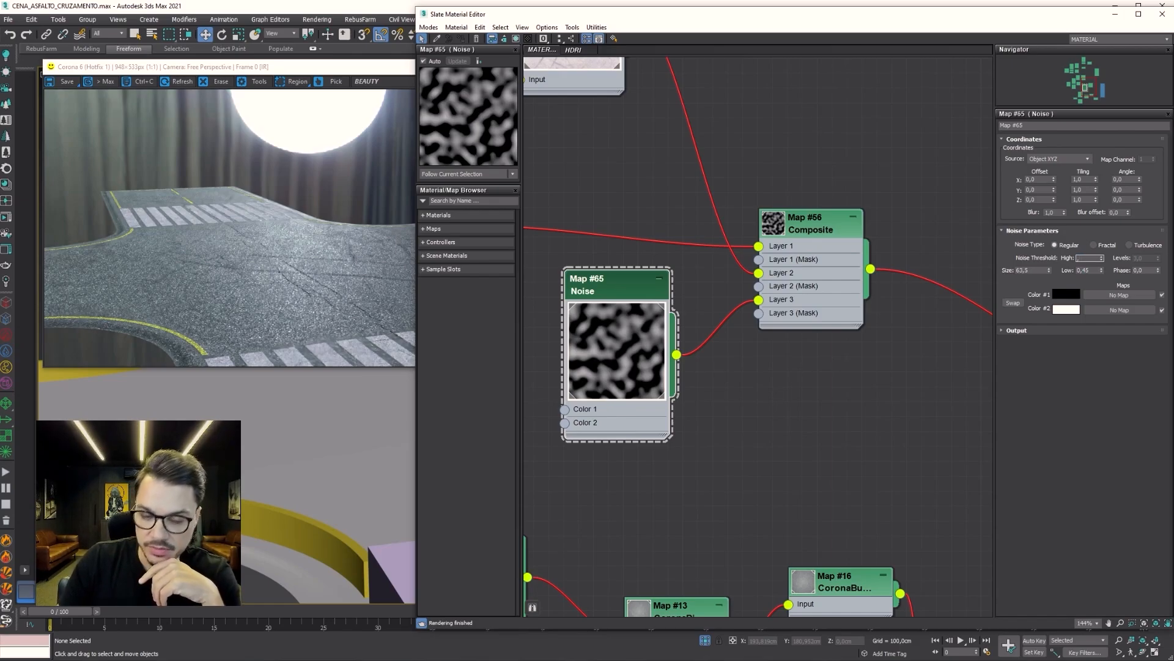
pyautogui.write(',65')
pyautogui.press('Return')
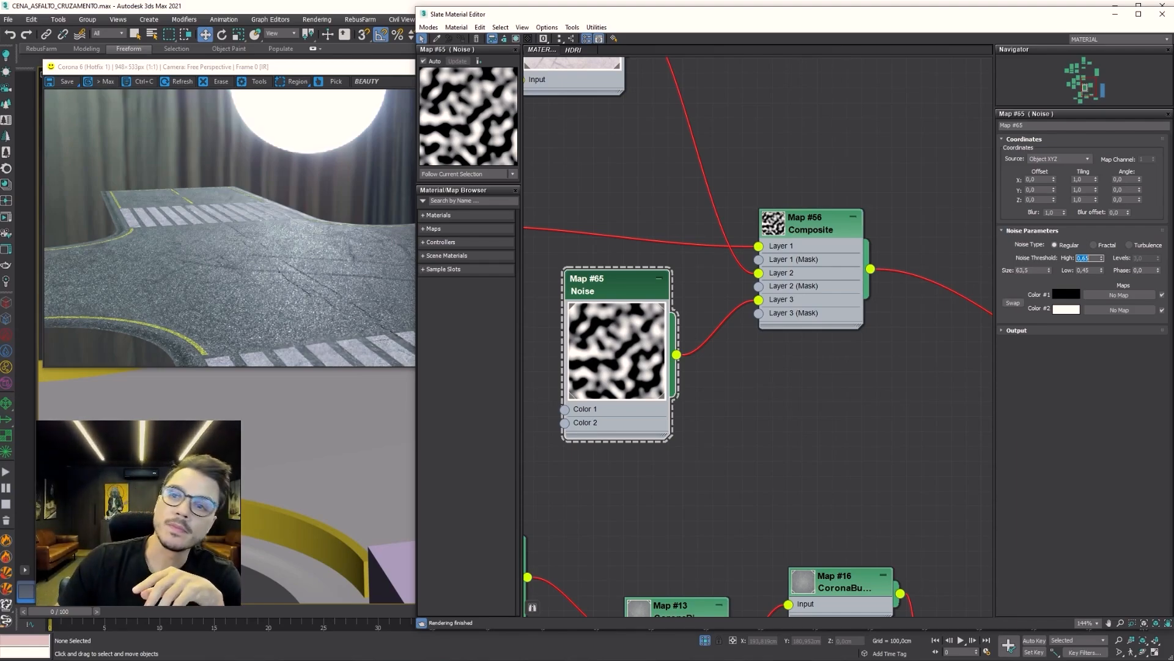
# Set the glossiness Composite's Layer 3 blending mode to Lighten and start the render to see the effect.
pyautogui.click(625, 285)
pyautogui.click(791, 228)
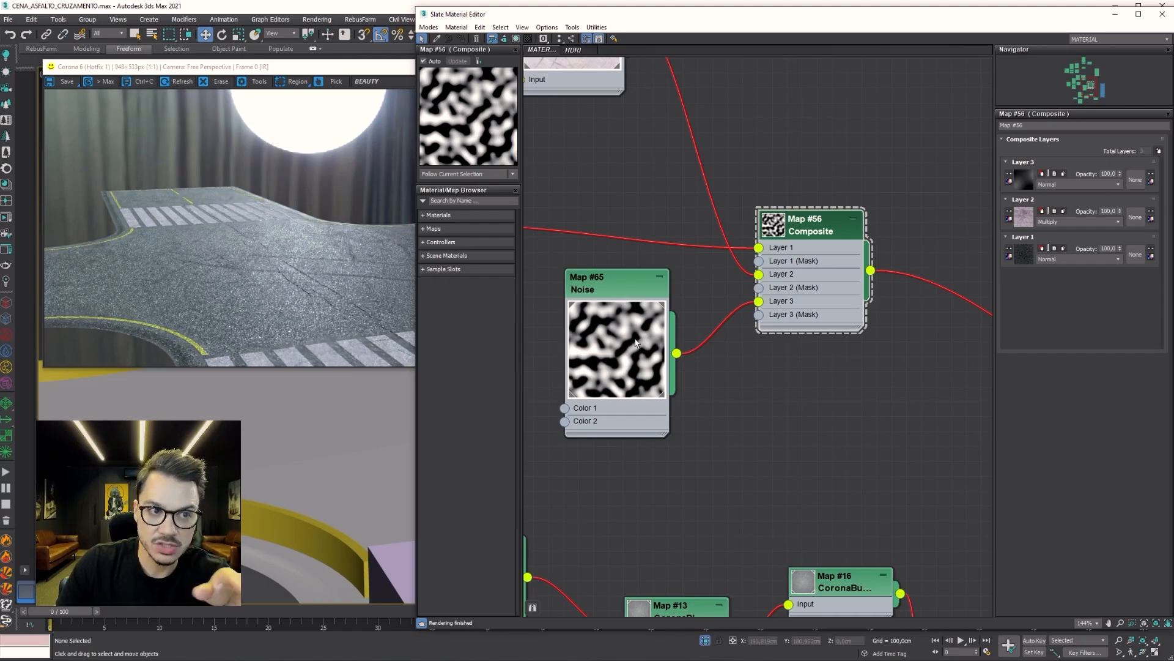
pyautogui.click(1079, 186)
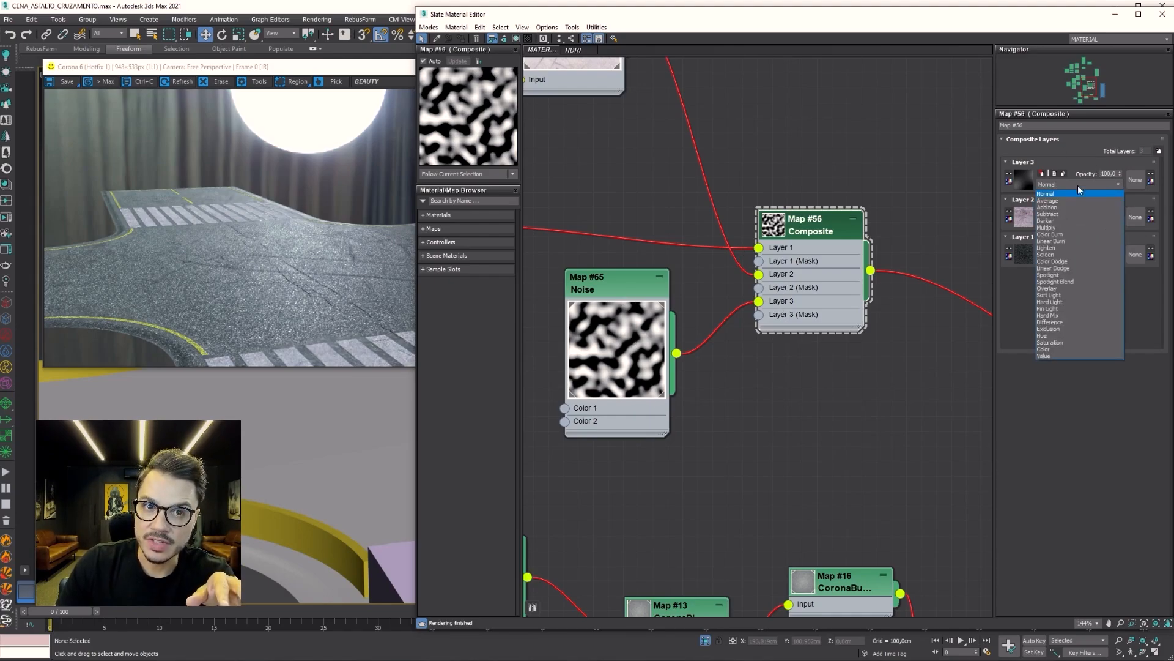
pyautogui.click(1047, 247)
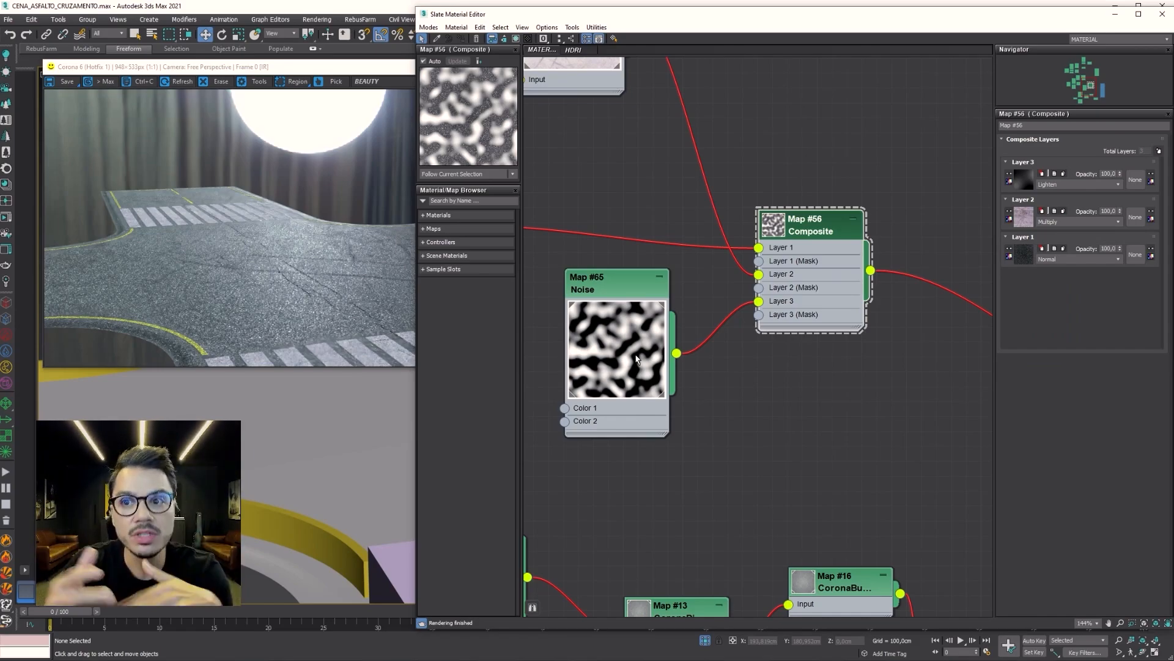
pyautogui.click(367, 66)
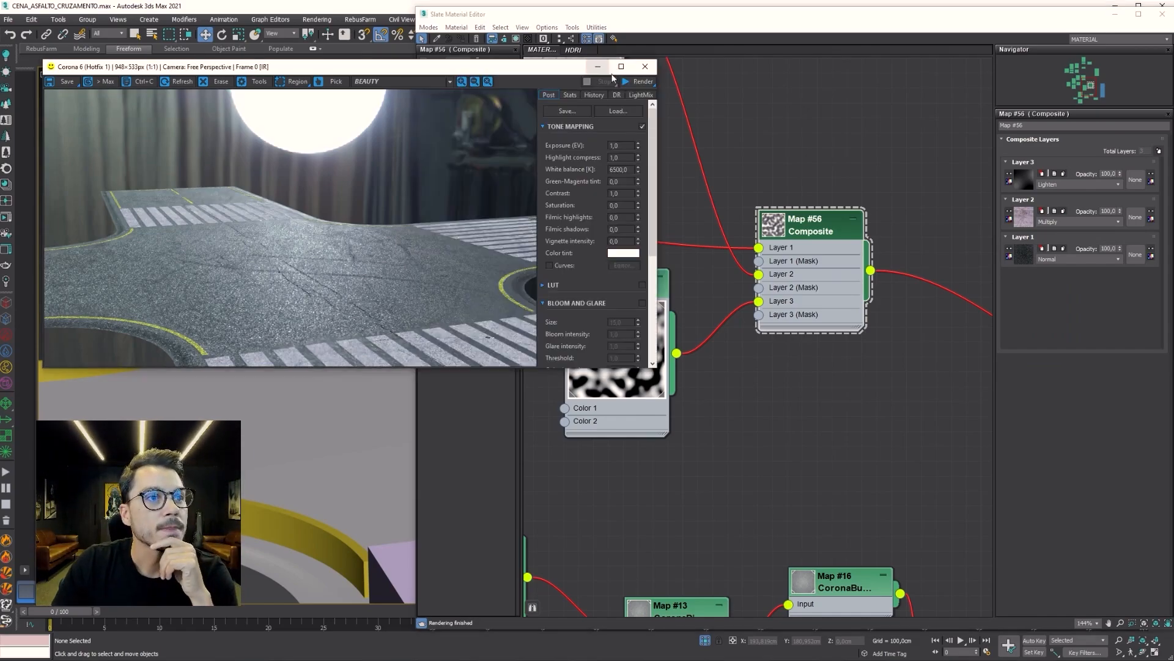
pyautogui.click(627, 83)
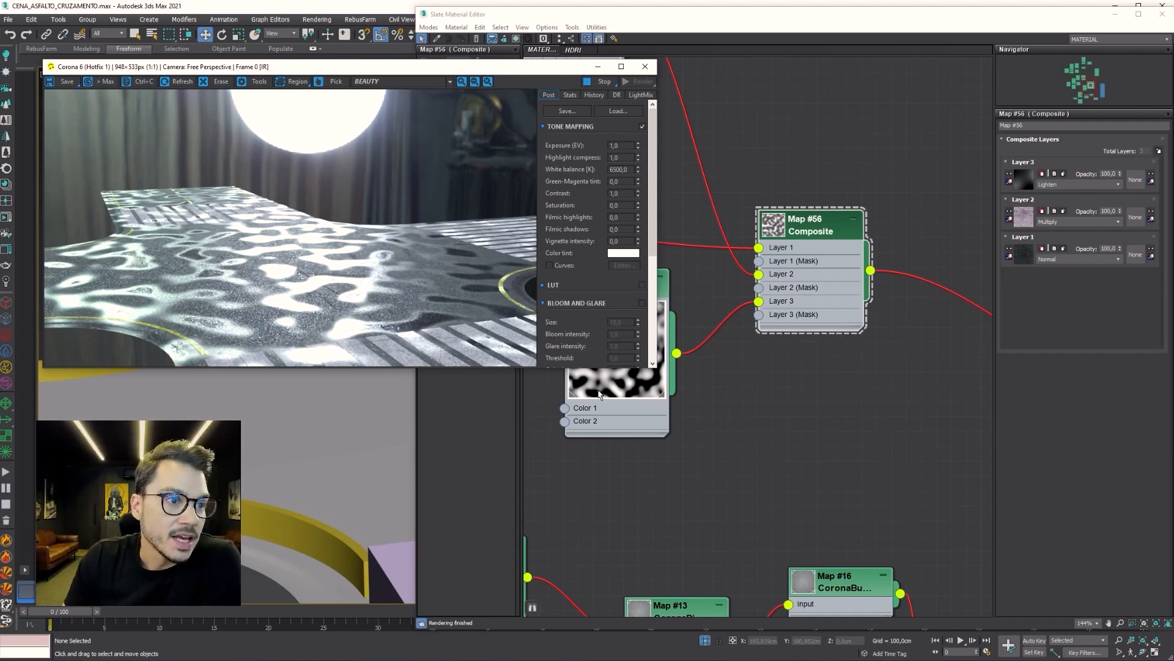
# Change the new Noise map's type to Fractal and inspect its pattern.
pyautogui.click(621, 379)
pyautogui.moveTo(597, 284); pyautogui.dragTo(642, 286)
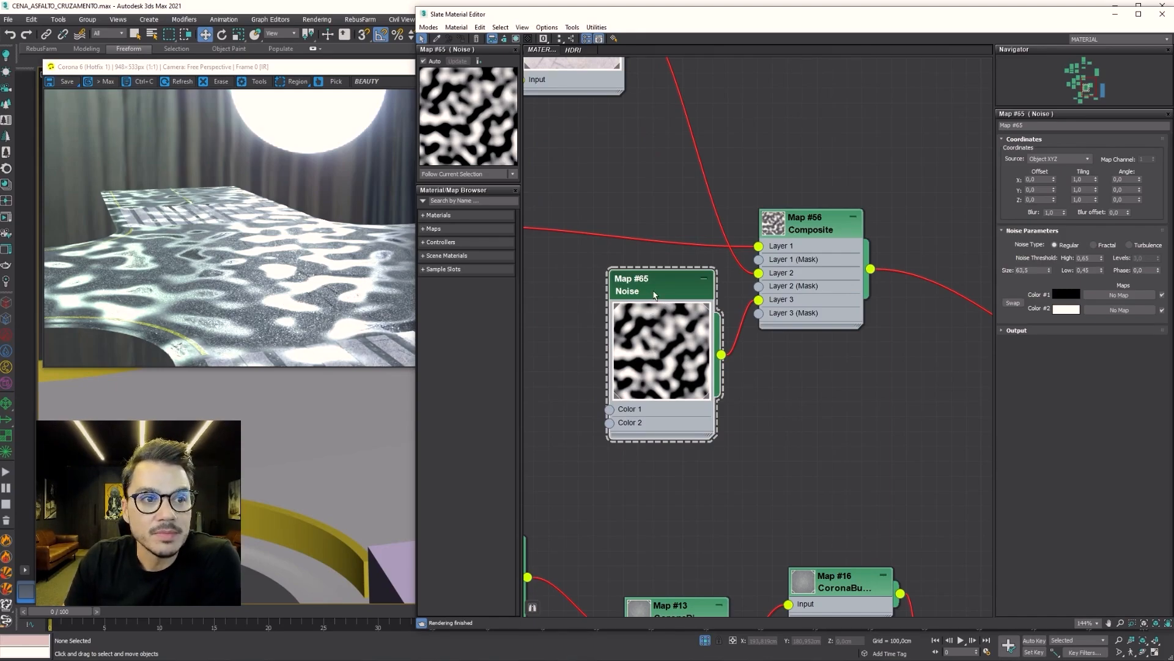
pyautogui.moveTo(650, 307); pyautogui.dragTo(620, 307)
pyautogui.doubleClick(1039, 271)
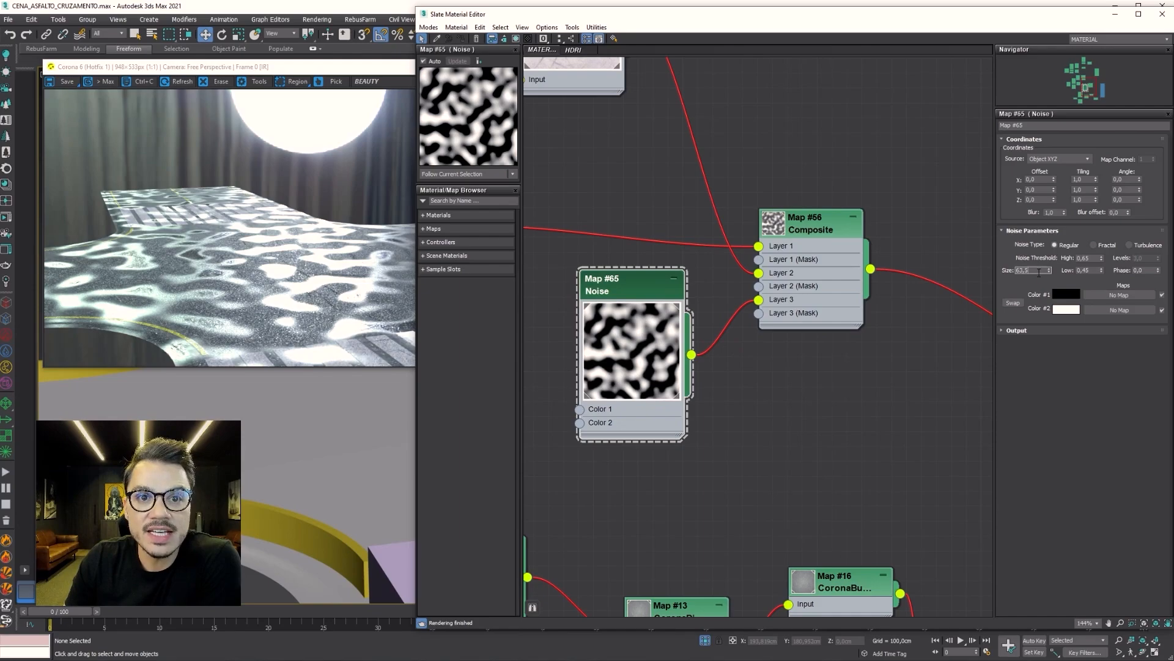
pyautogui.click(1094, 244)
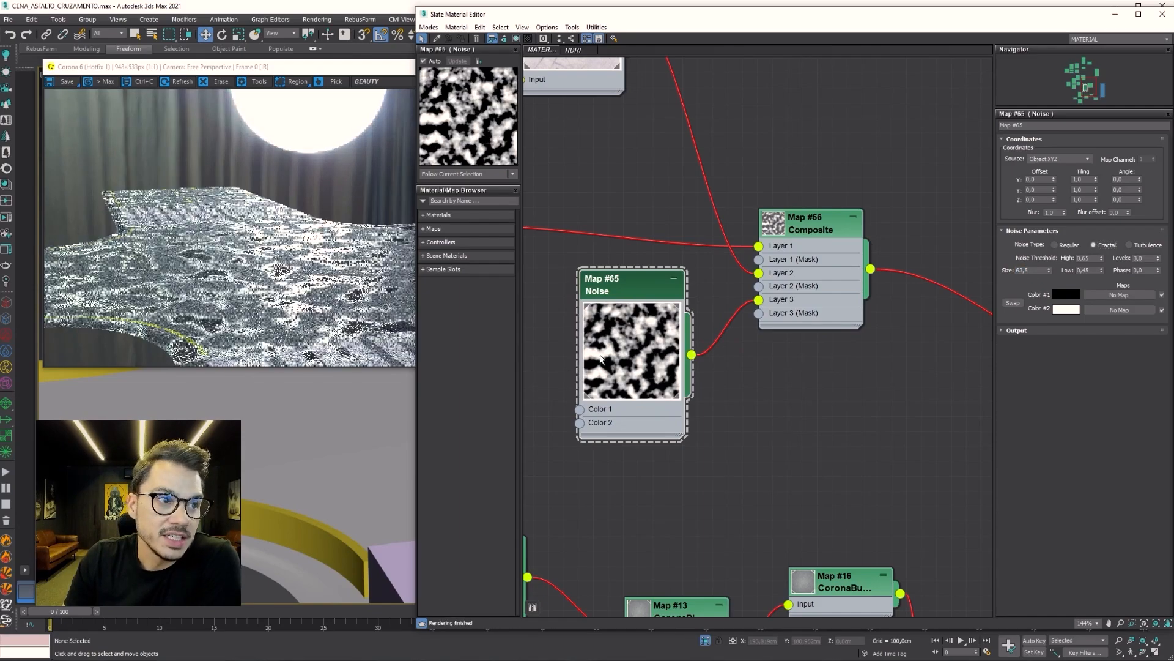
pyautogui.scroll(3, 602, 359)
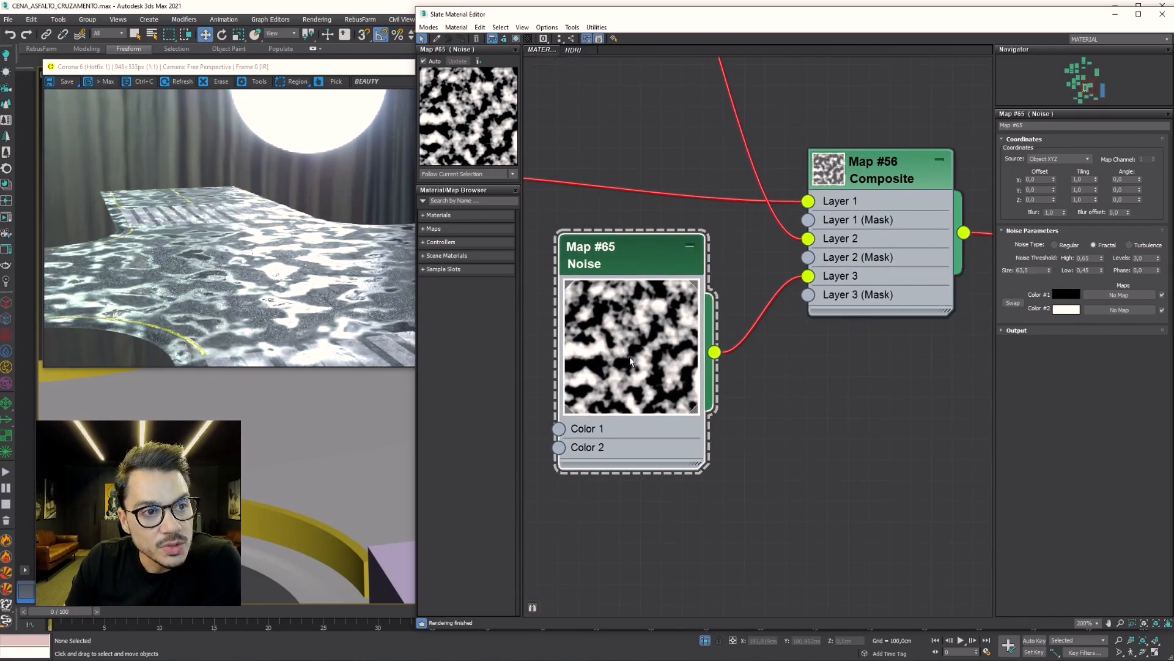
pyautogui.scroll(-2, 630, 360)
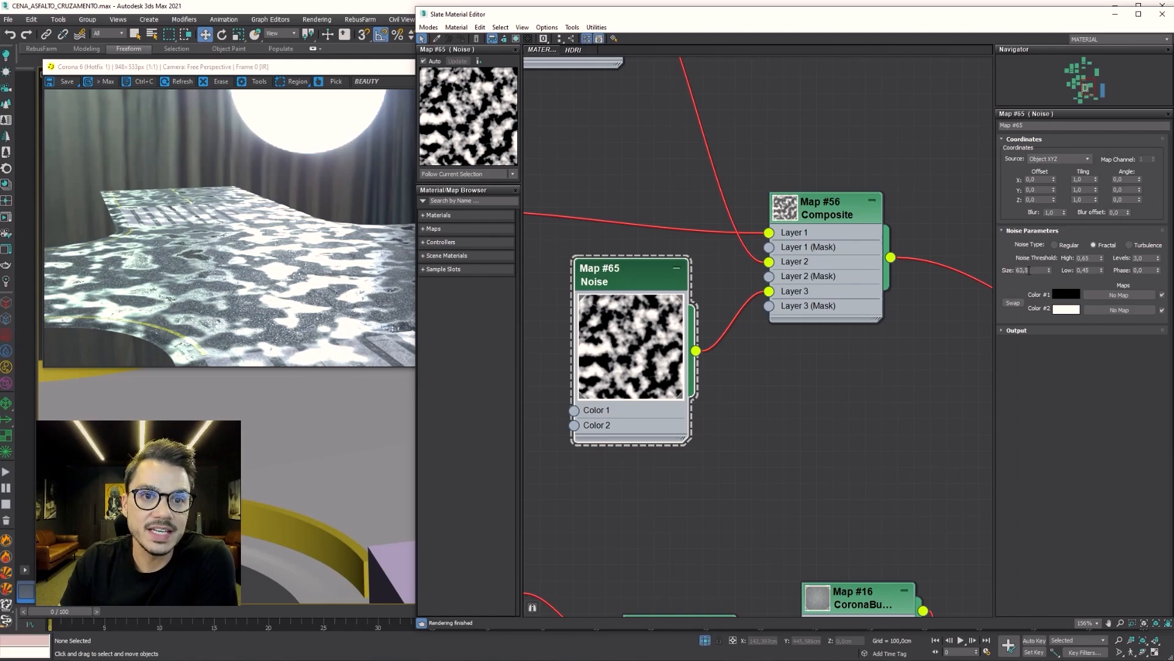
# Try a noise size of 200, settle on 300, and check the asphalt reflections in the interactive render.
pyautogui.doubleClick(1035, 271)
pyautogui.write('200')
pyautogui.press('Return')
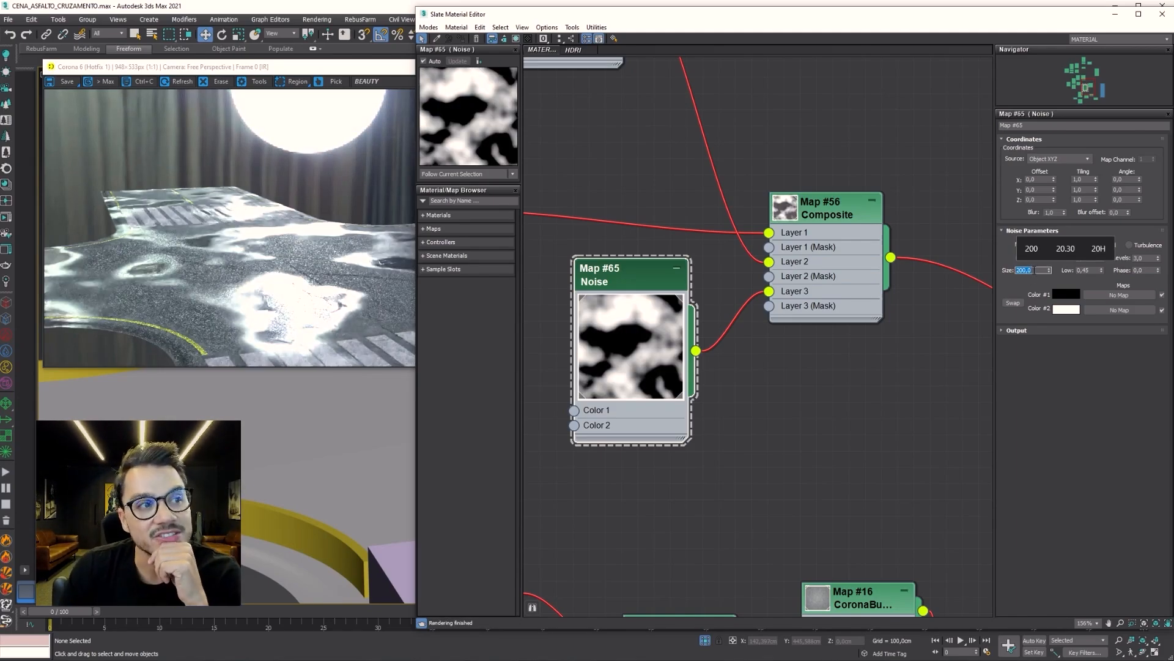
pyautogui.write('300')
pyautogui.press('Return')
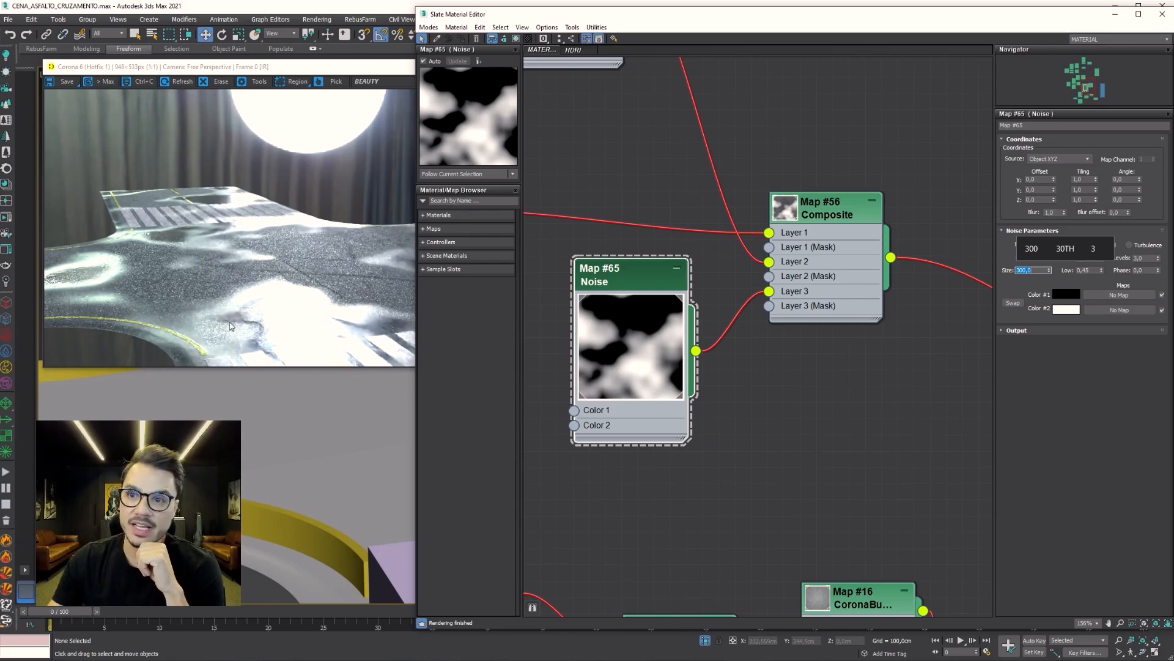
pyautogui.click(169, 296)
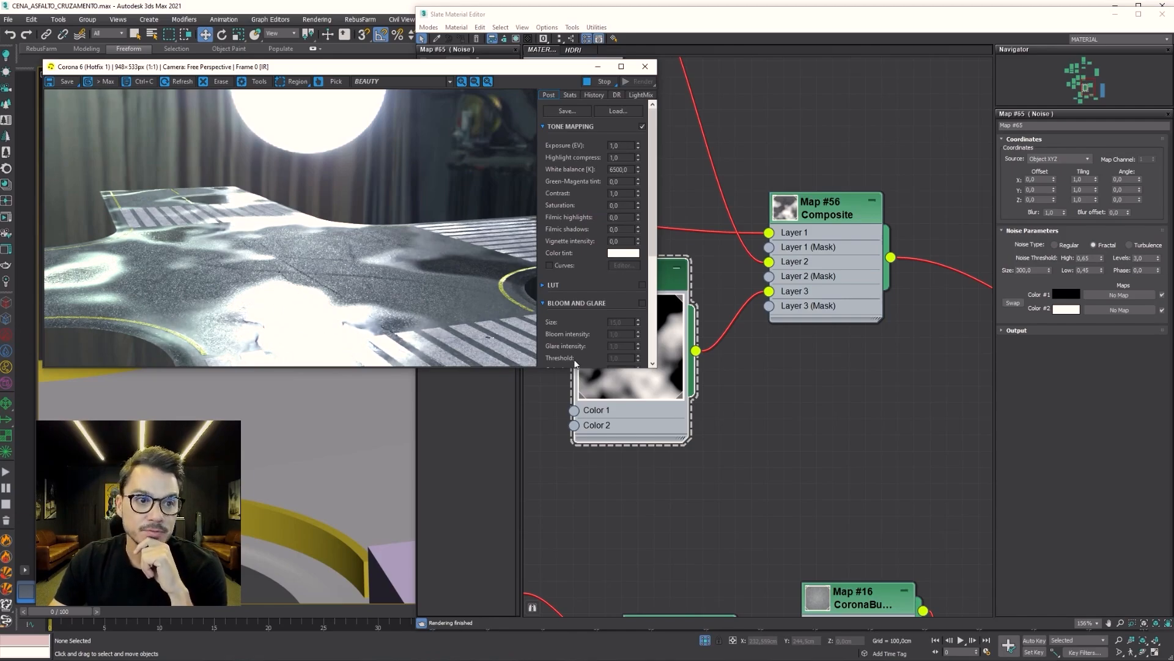
pyautogui.click(635, 393)
pyautogui.moveTo(625, 290); pyautogui.dragTo(645, 288)
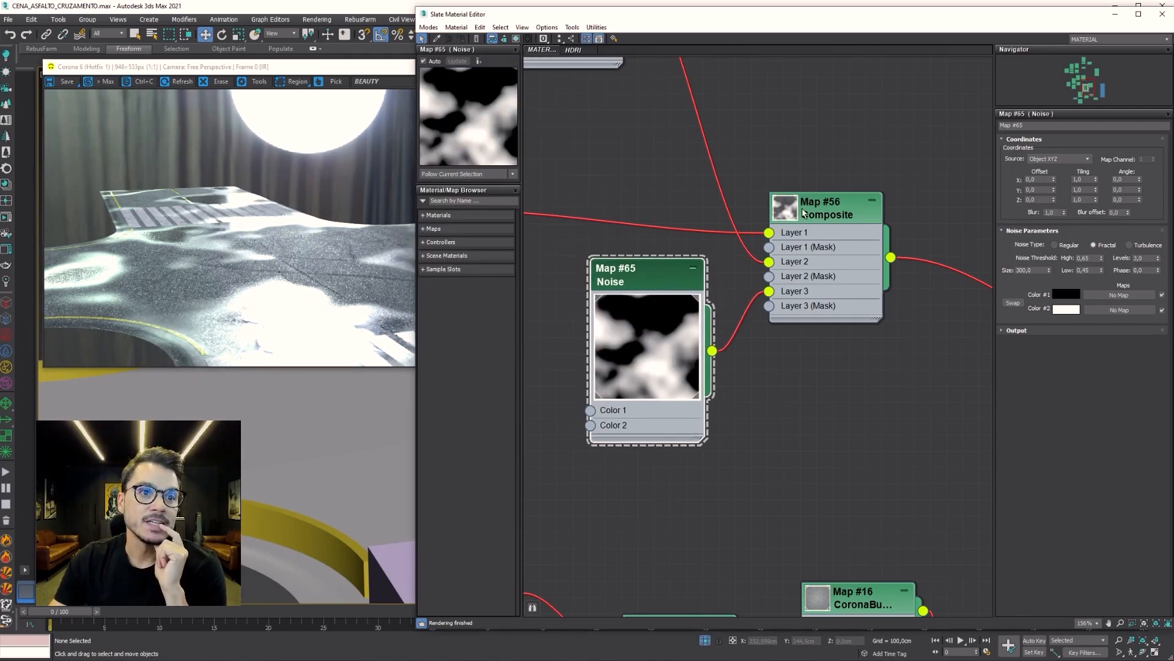
# Try opacities of 50 and 10 on Layer 3 of the glossiness Composite and compare the reflections in the render.
pyautogui.click(837, 218)
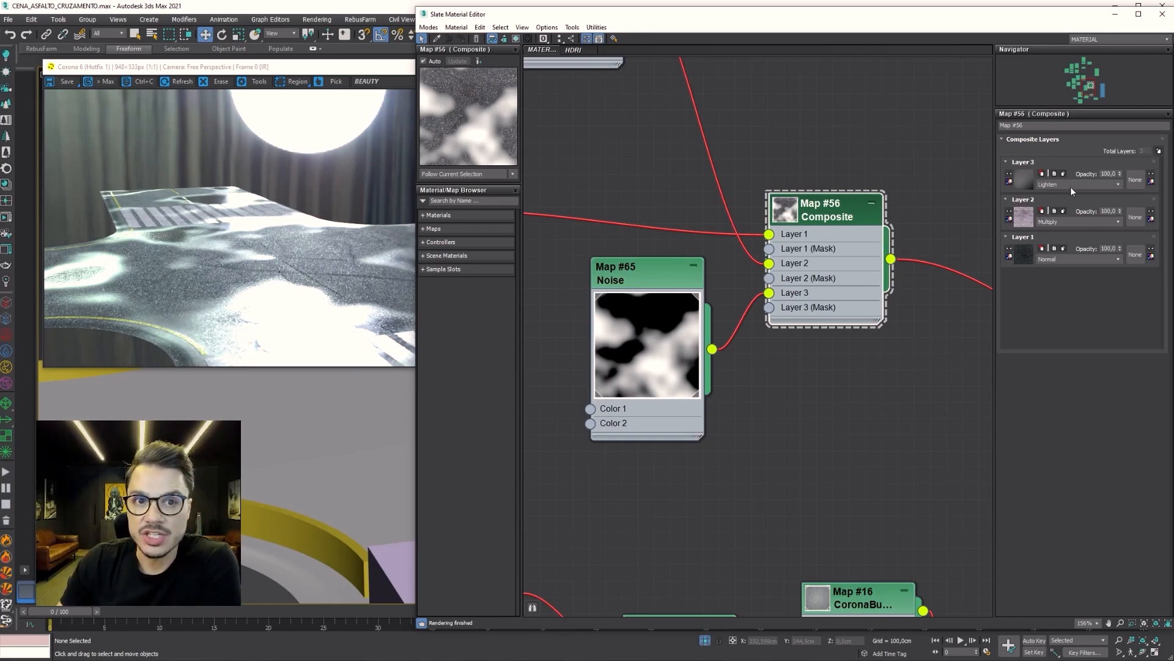
pyautogui.doubleClick(1108, 174)
pyautogui.write('50')
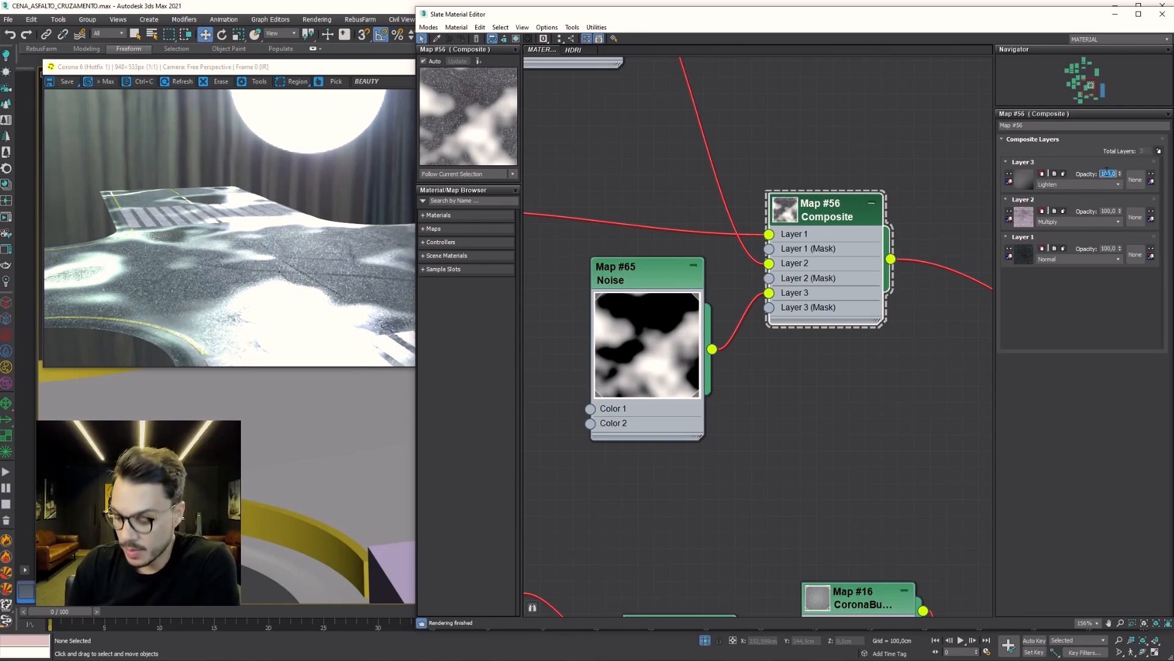
pyautogui.press('Return')
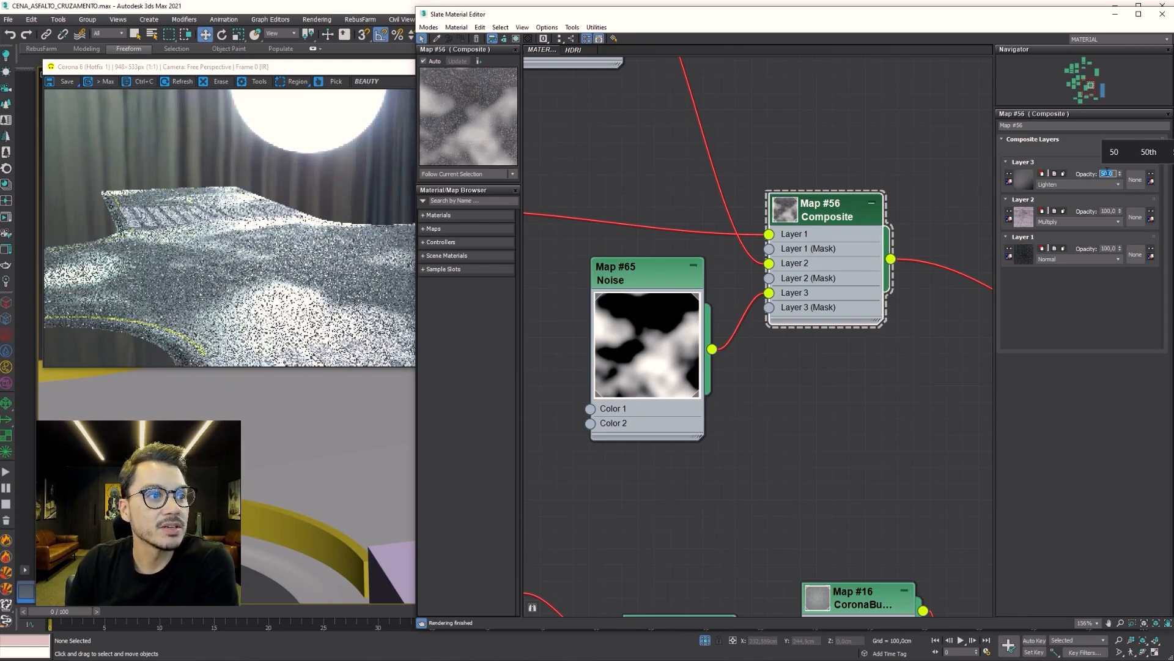
pyautogui.write('10')
pyautogui.press('Return')
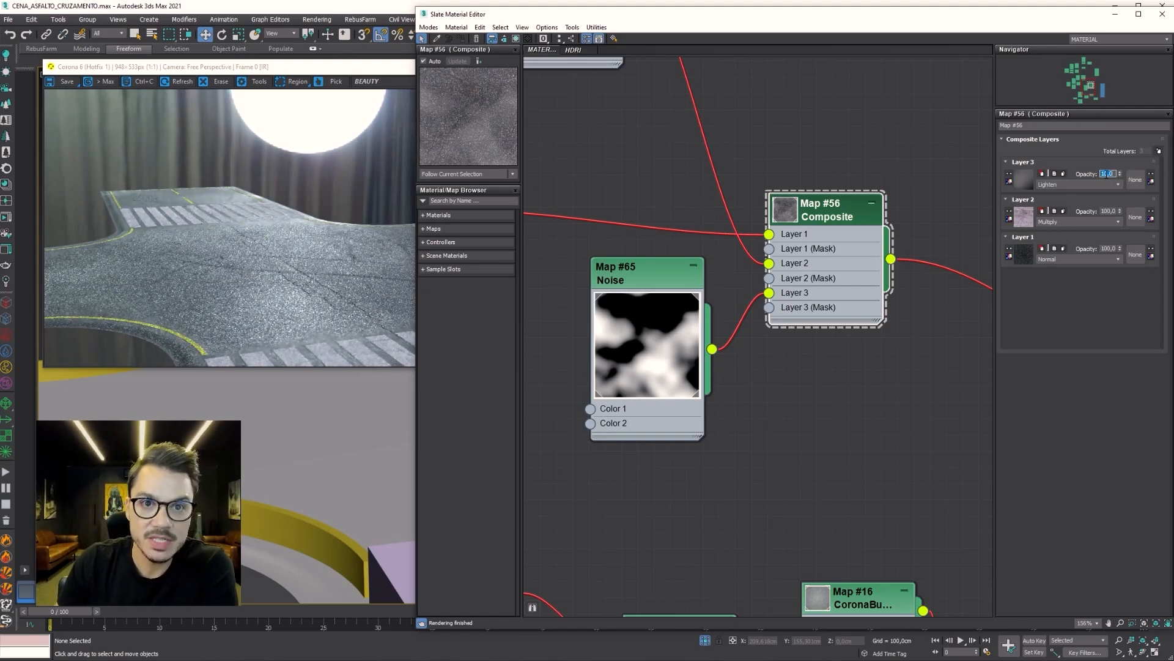
# Try a Layer 3 opacity of 30 and examine the asphalt reflections around the crosswalks from several angles.
pyautogui.write('30')
pyautogui.press('Return')
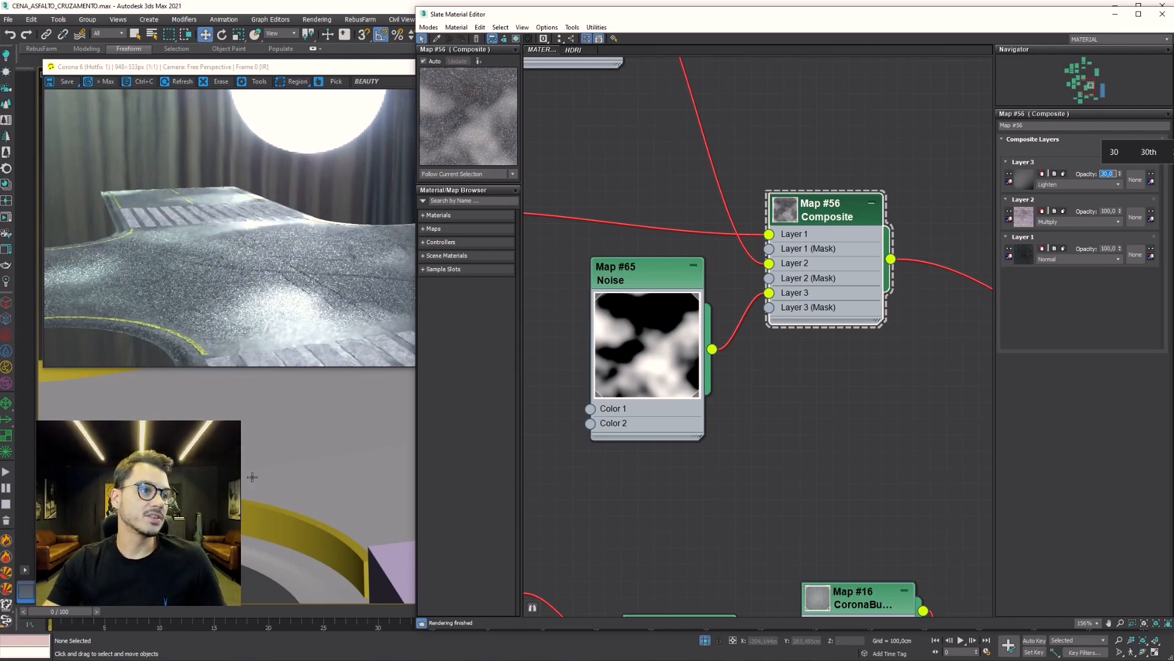
pyautogui.moveTo(214, 476); pyautogui.dragTo(296, 538, button='middle')
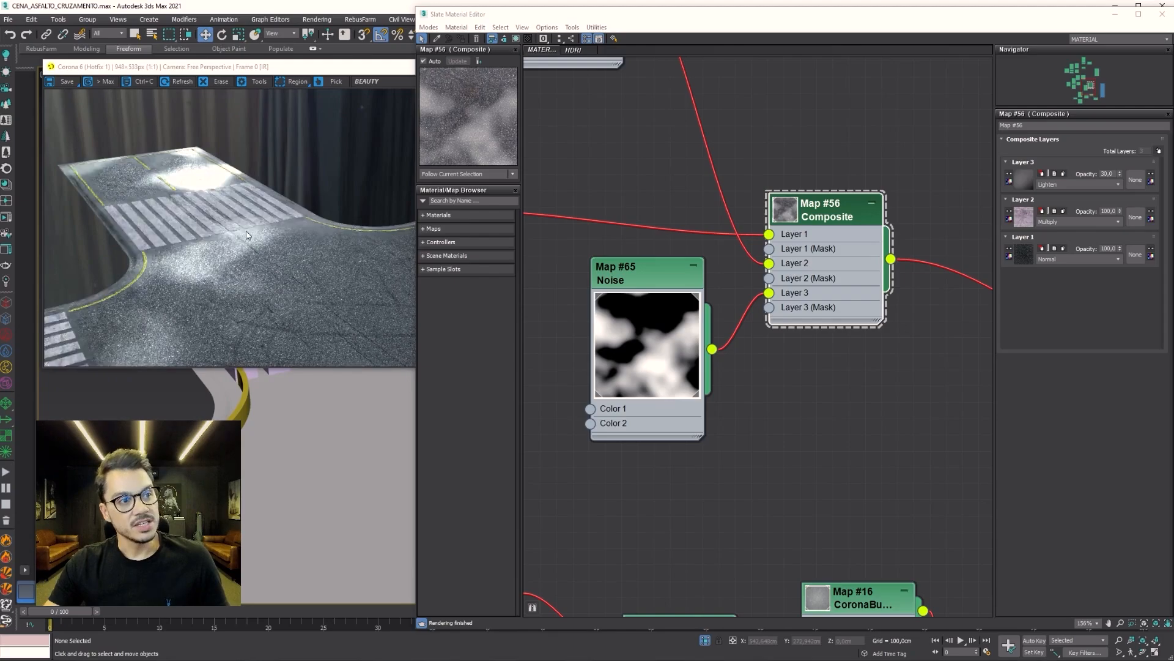
pyautogui.scroll(2, 355, 536)
pyautogui.keyDown('alt'); pyautogui.moveTo(369, 589); pyautogui.dragTo(367, 507, button='middle'); pyautogui.keyUp('alt')
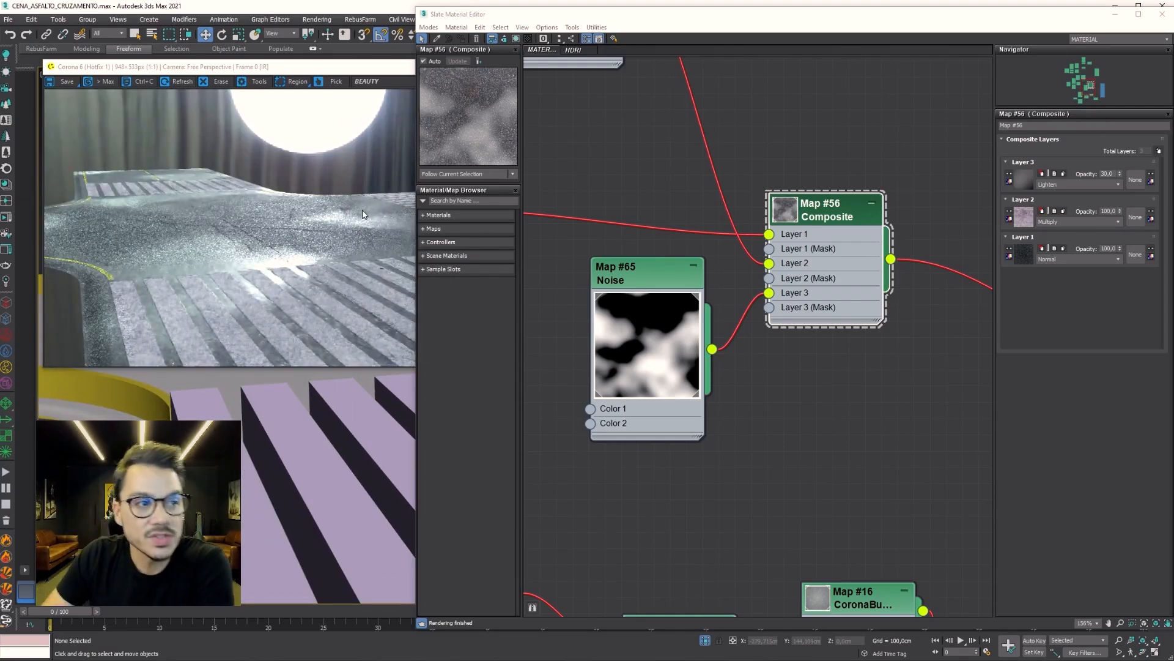
pyautogui.click(200, 244)
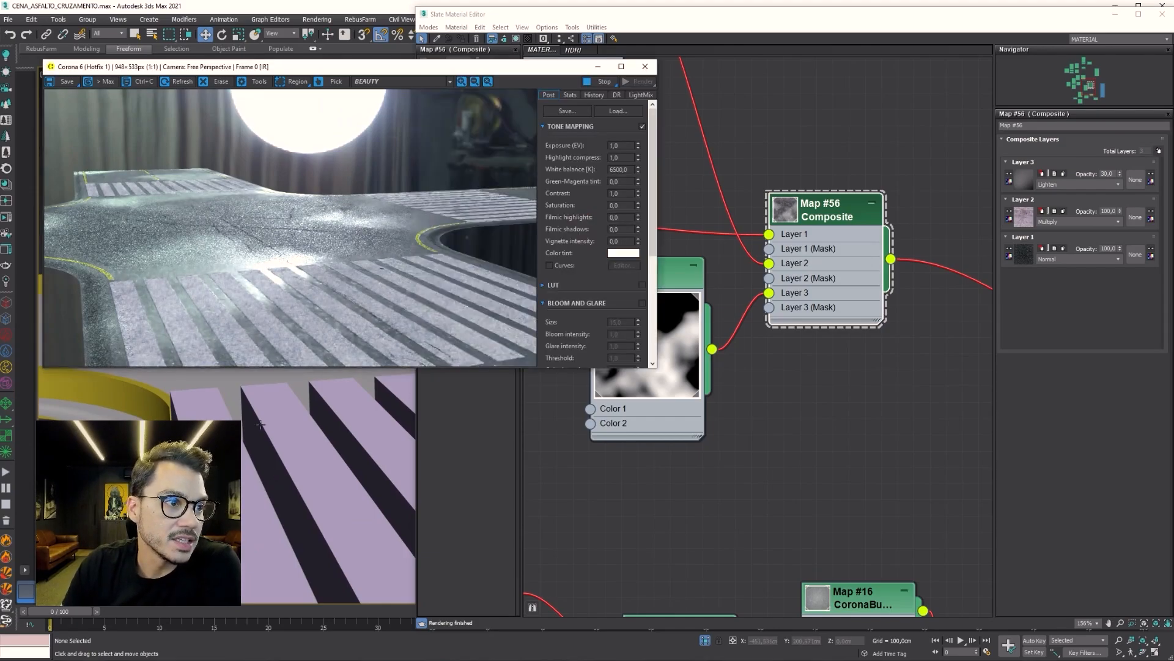
pyautogui.moveTo(261, 425); pyautogui.dragTo(373, 582, button='middle')
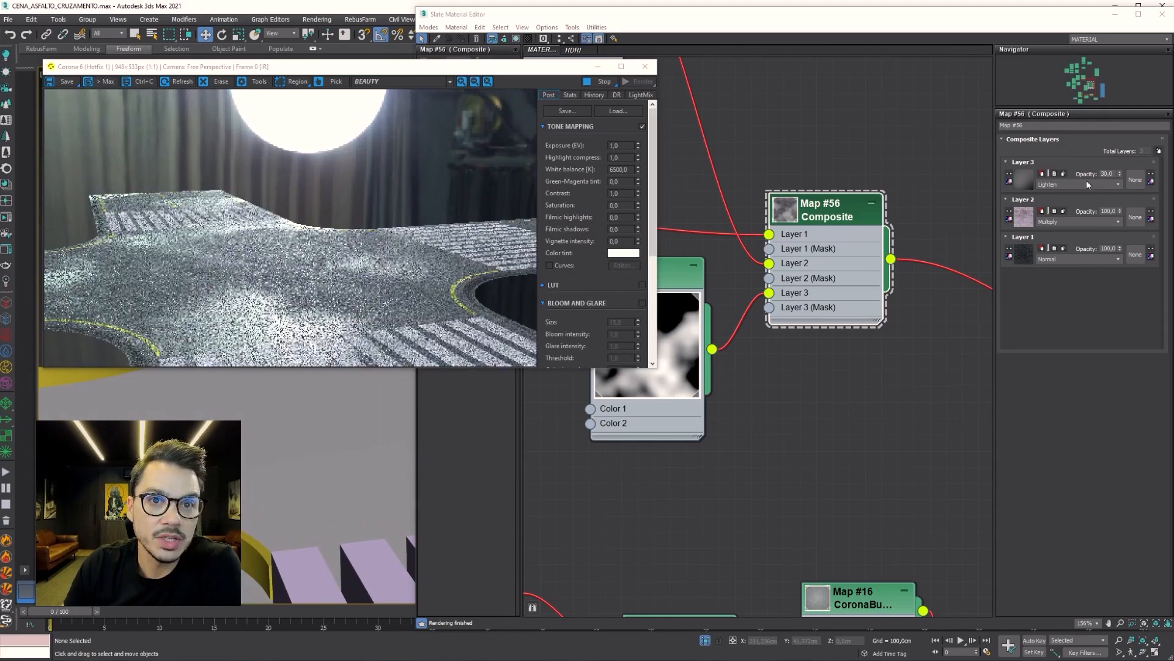
# Set the Composite's Layer 3 opacity back to 100 and inspect the asphalt reflections up close in the render.
pyautogui.doubleClick(1107, 174)
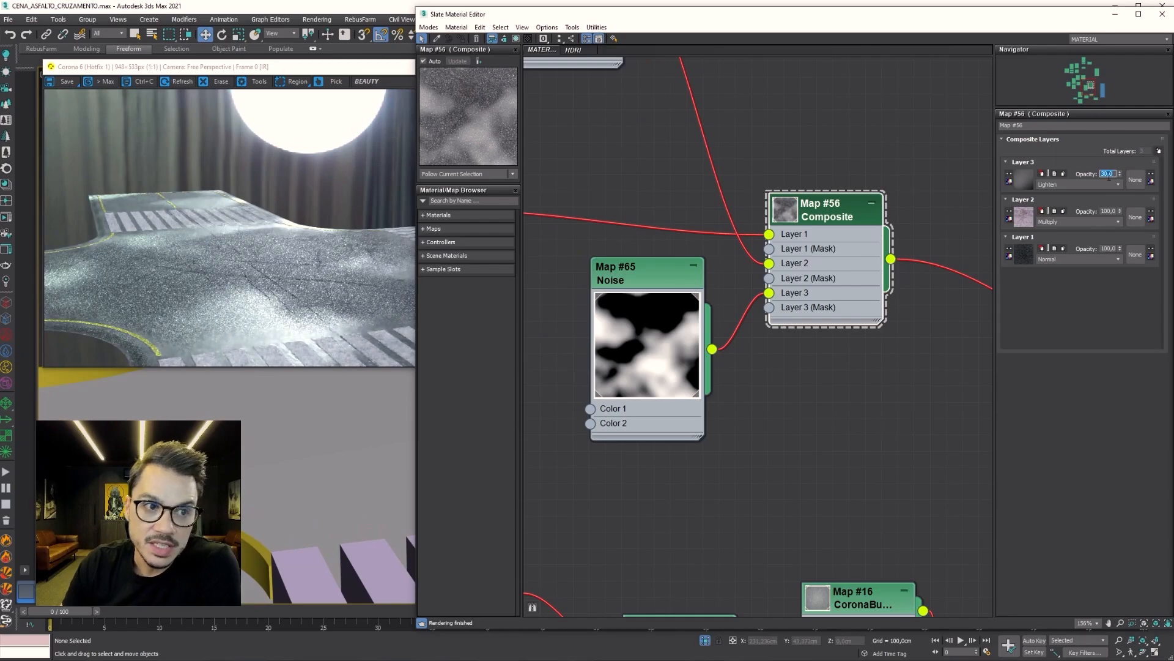
pyautogui.write('100')
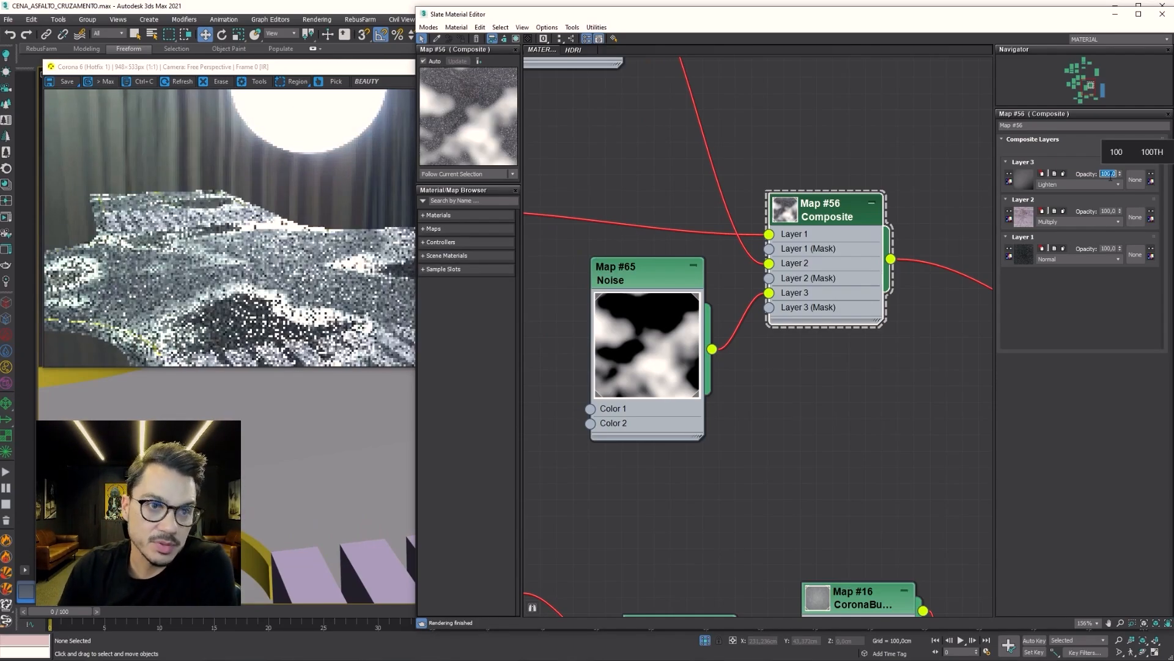
pyautogui.click(275, 340)
pyautogui.scroll(2, 274, 340)
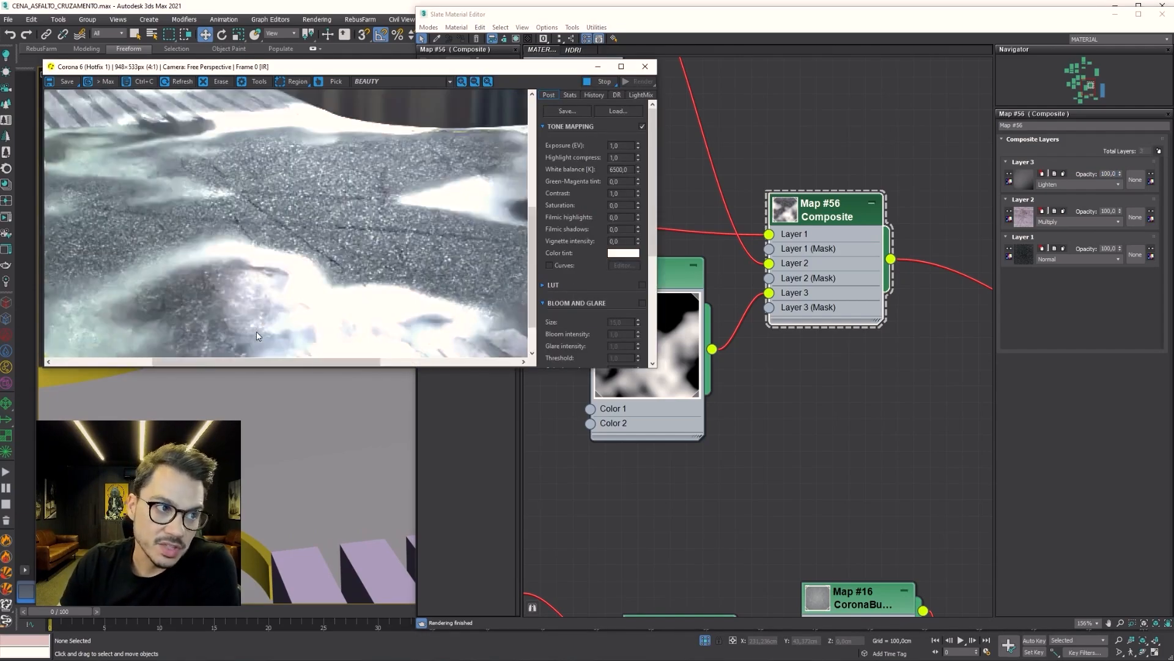
pyautogui.scroll(-2, 252, 309)
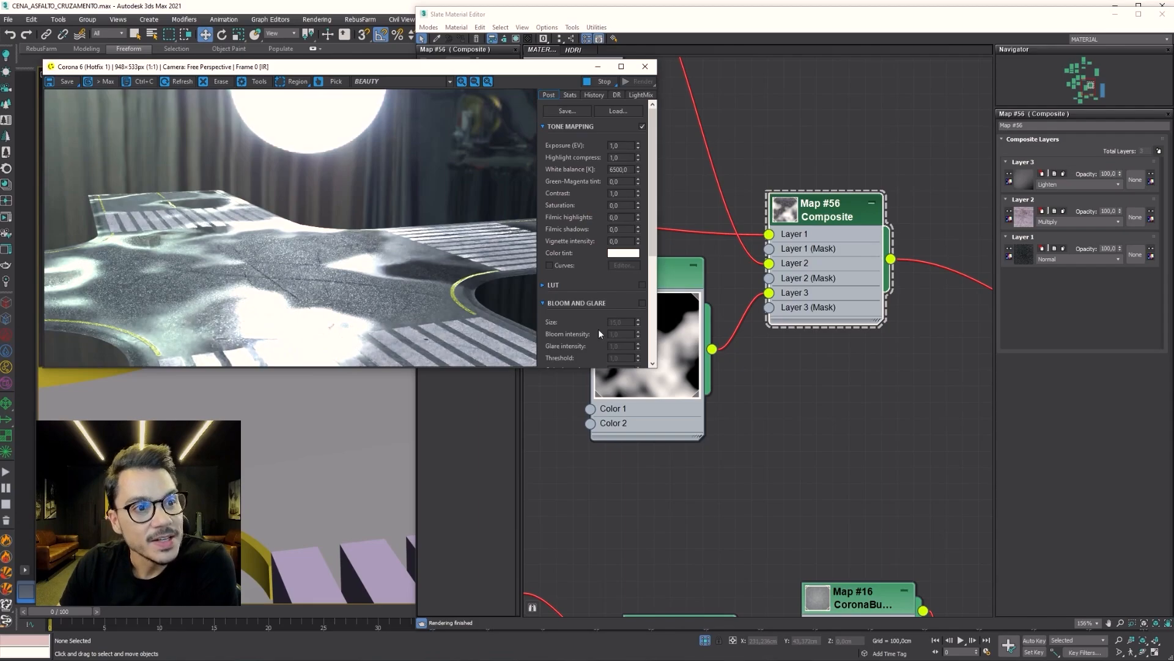
# Try a noise threshold of 0,65 low and 0,8 high on the Noise map feeding Layer 3.
pyautogui.doubleClick(673, 271)
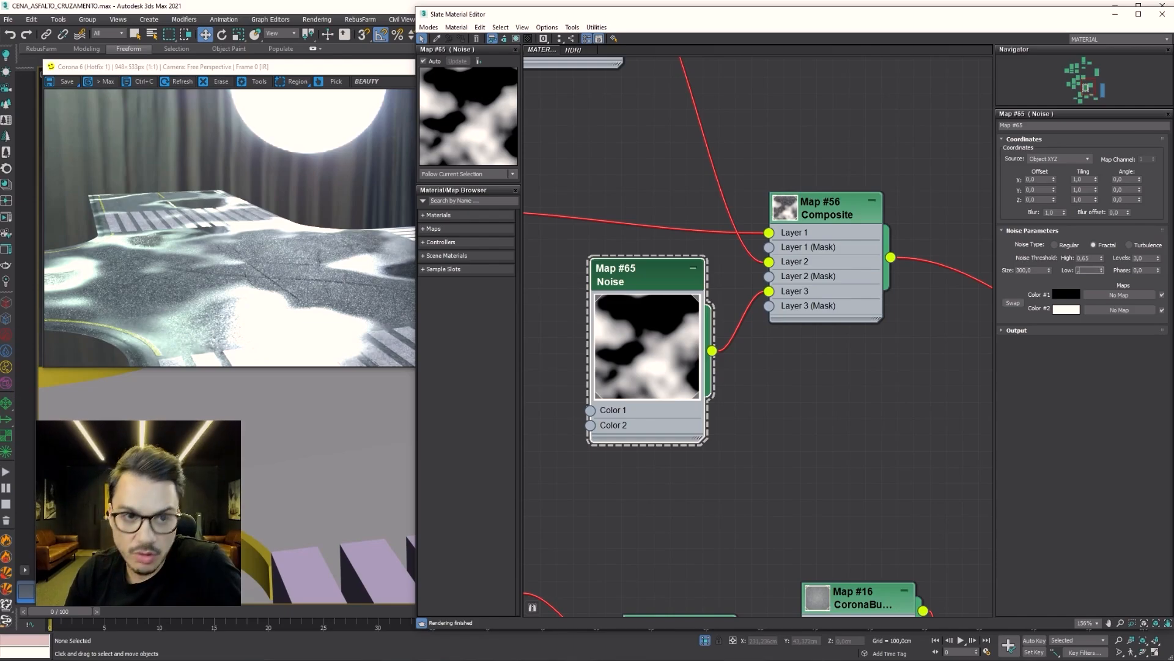
pyautogui.write('5')
pyautogui.press('Return')
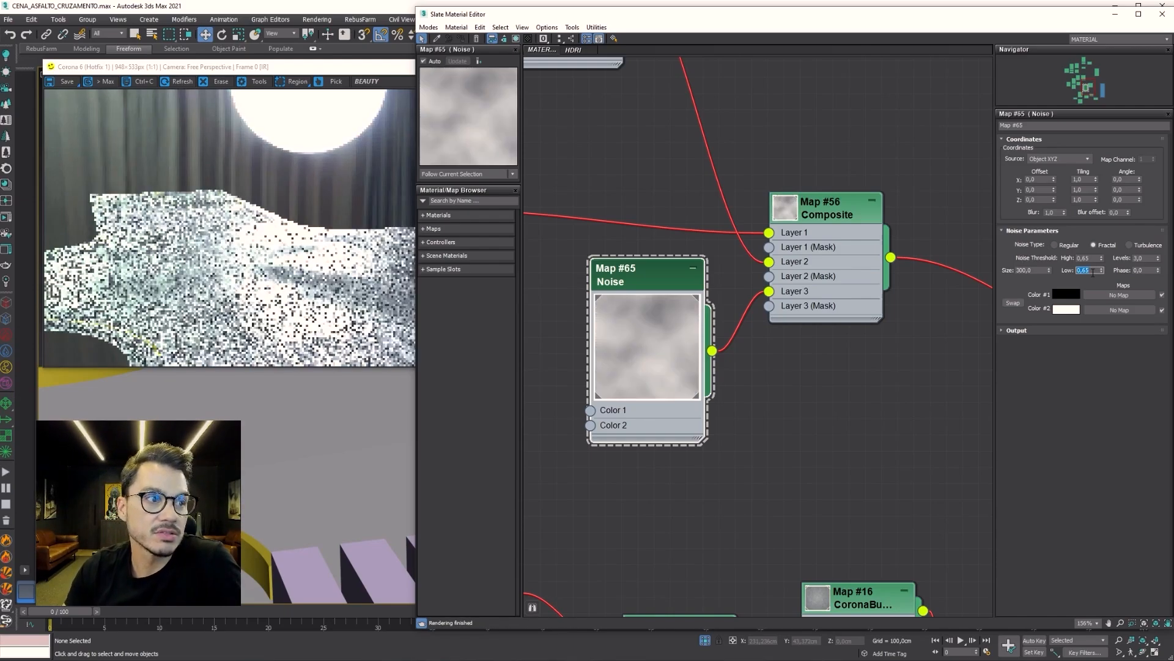
pyautogui.click(1088, 258)
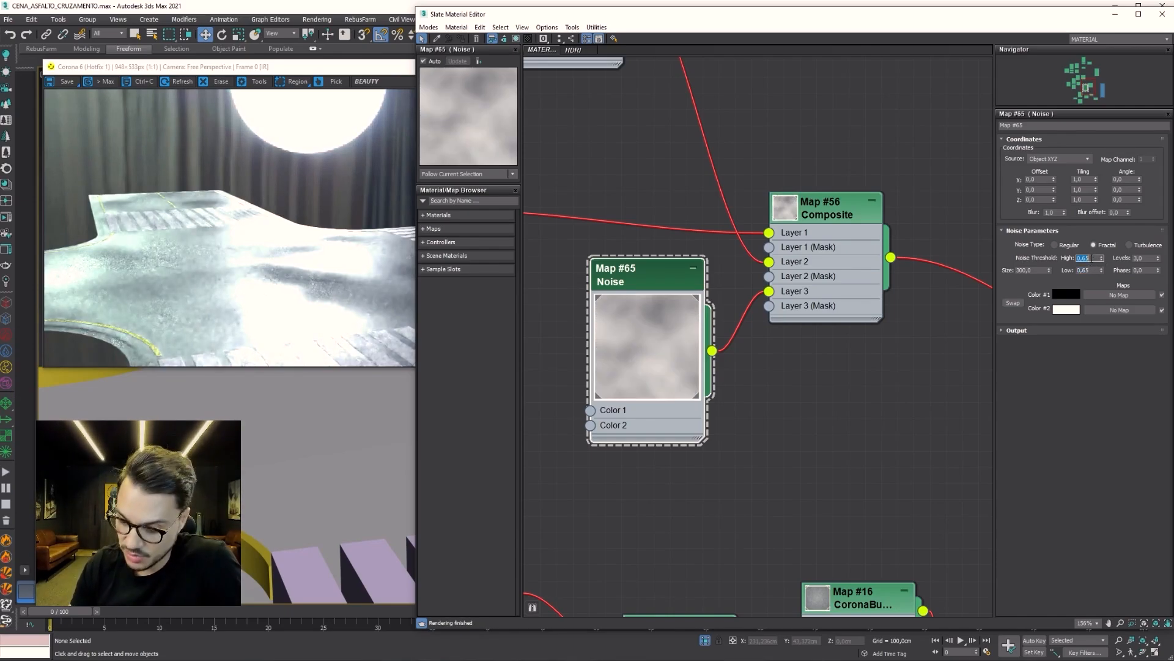
pyautogui.write('0,8')
pyautogui.press('Return')
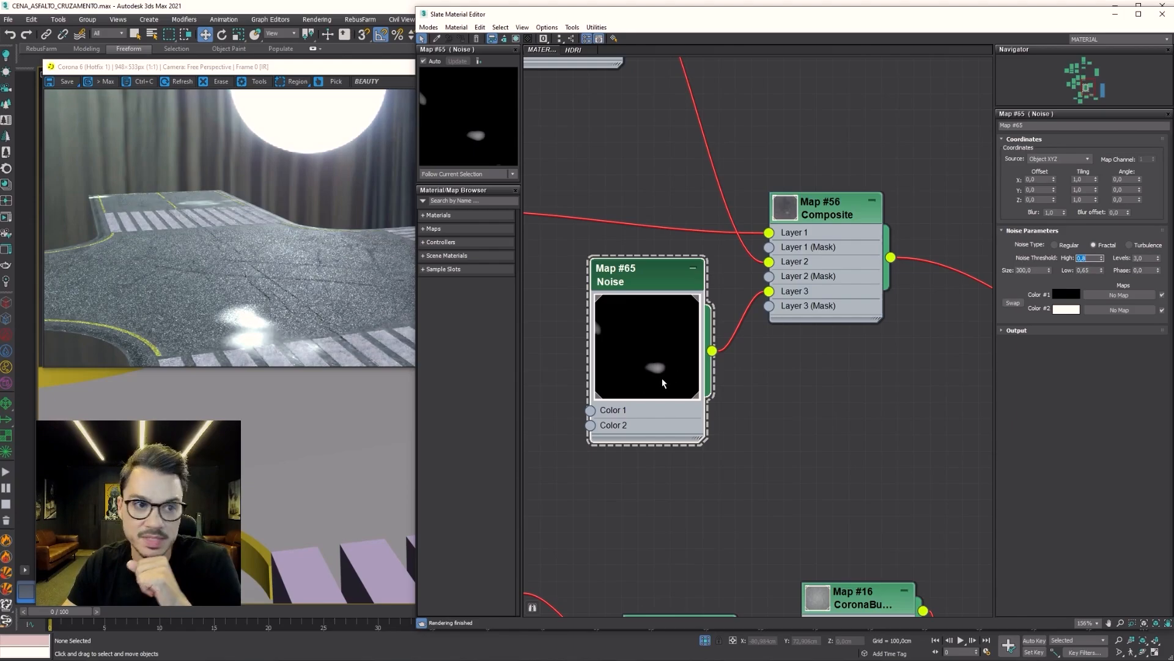
# Try a noise threshold of 0,3 low and 0,5 high and check the reflections in the interactive render.
pyautogui.doubleClick(1091, 271)
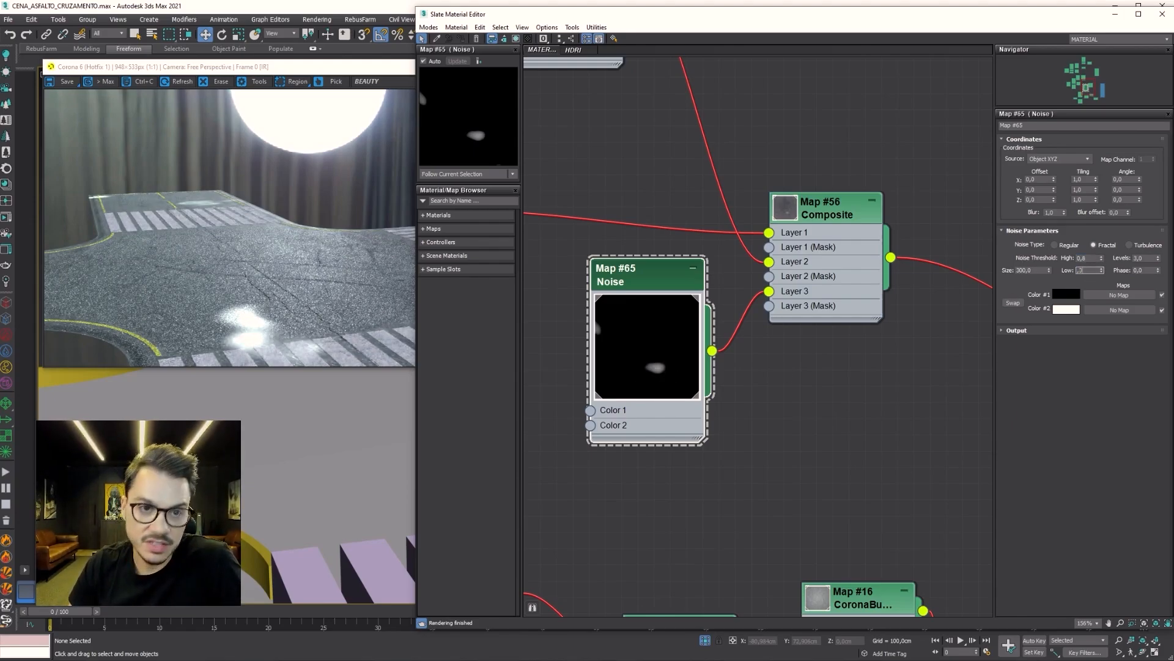
pyautogui.press('Return')
pyautogui.doubleClick(1087, 259)
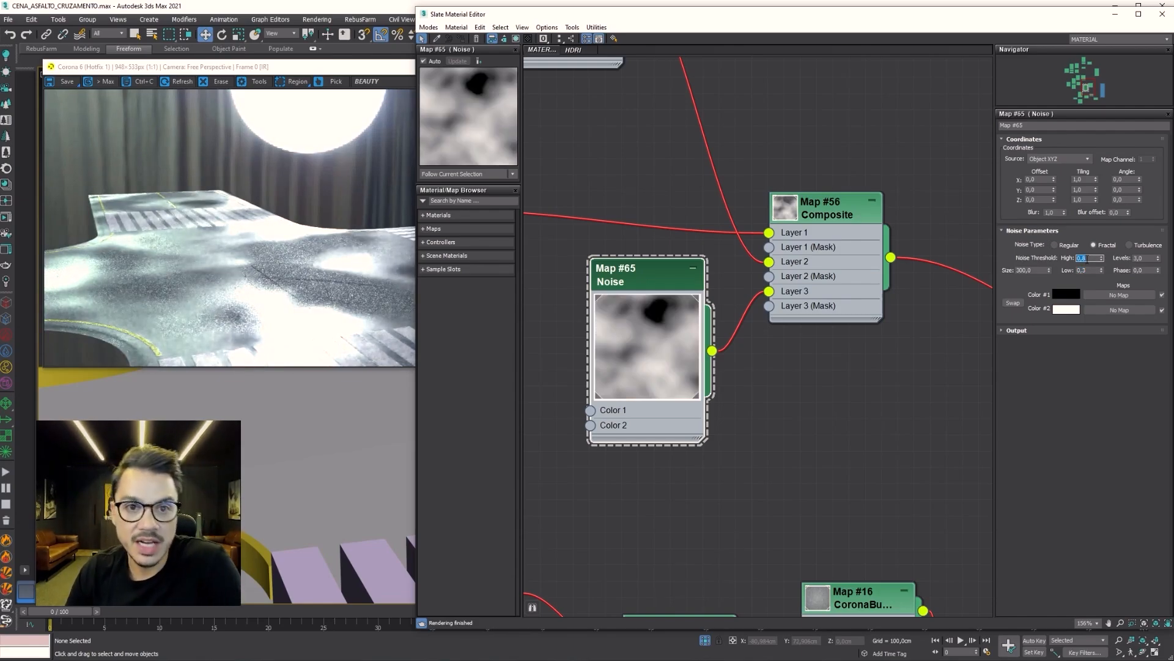
pyautogui.write('35')
pyautogui.press('Return')
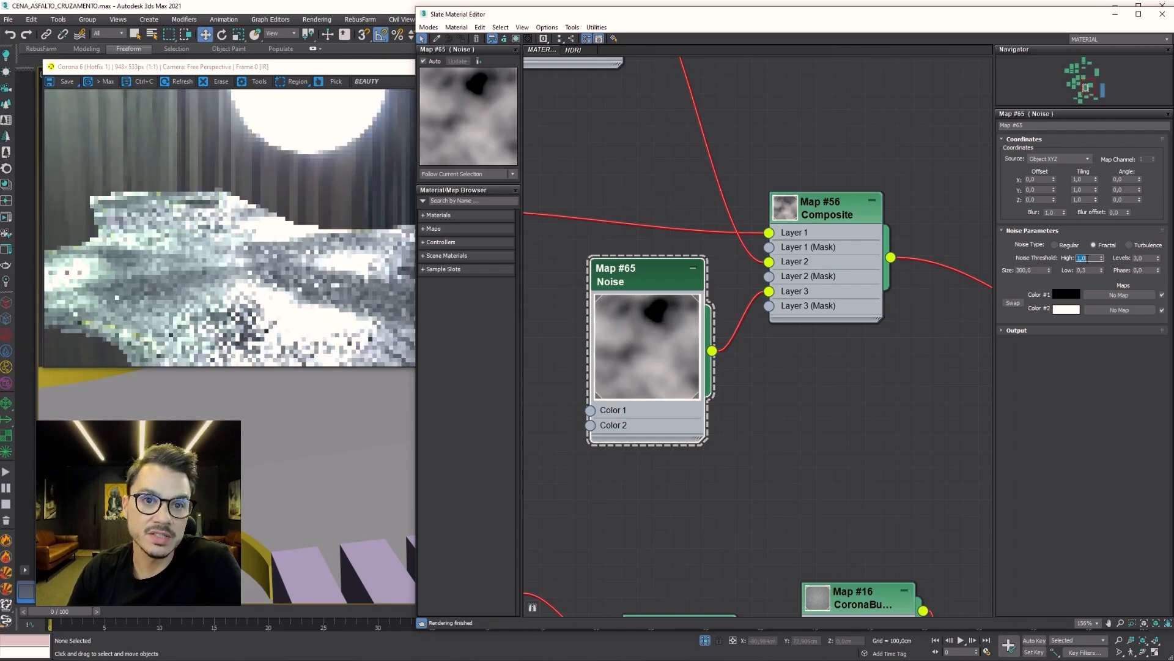
pyautogui.write('5')
pyautogui.press('Return')
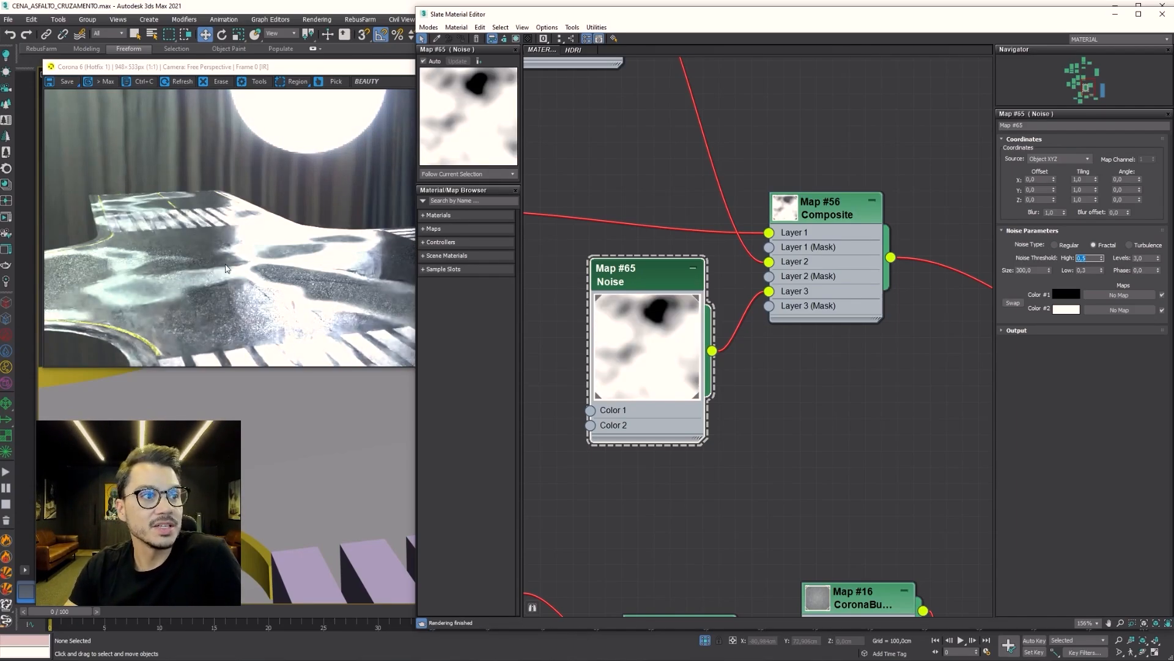
pyautogui.click(411, 286)
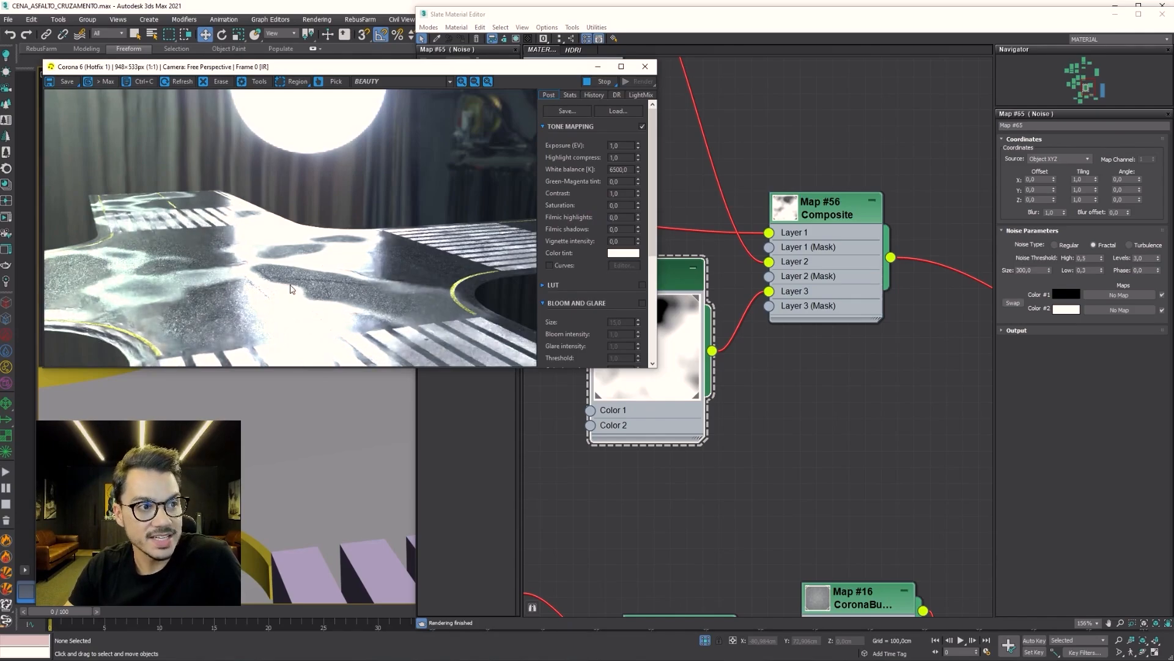
# Set the Noise map's low threshold to 0,45.
pyautogui.doubleClick(1084, 270)
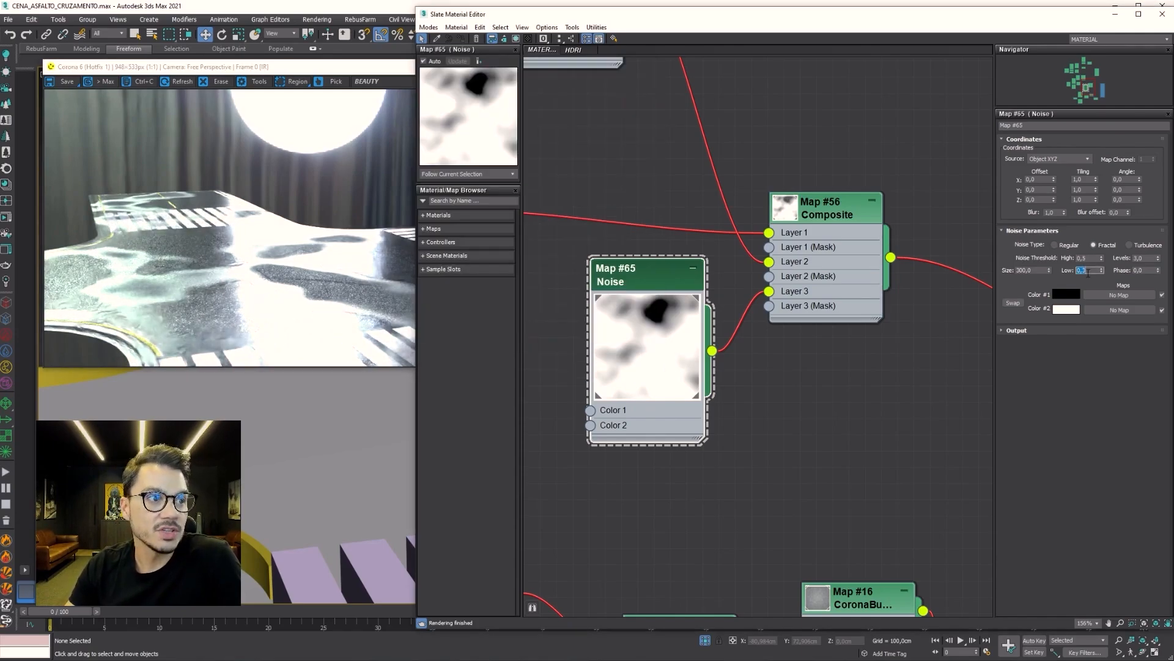
pyautogui.write(',45')
pyautogui.press('Return')
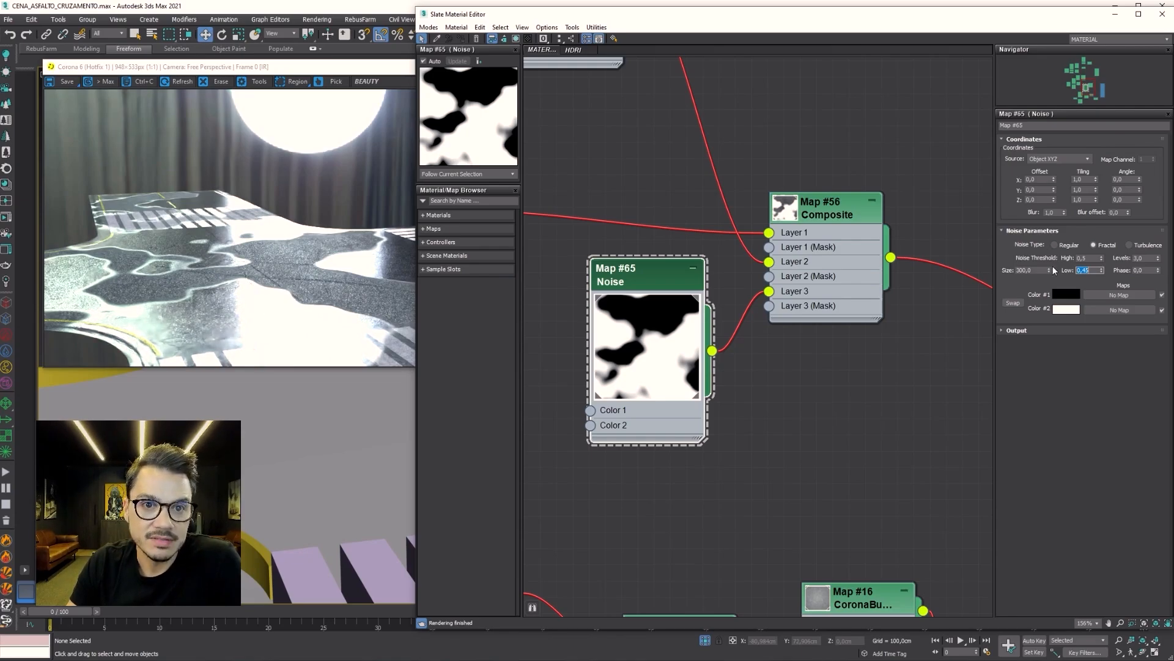
# Try lower high-threshold values, starting with 0,4, to compare how hard the edges of the reflection patches look.
pyautogui.doubleClick(1083, 258)
pyautogui.write('0,4')
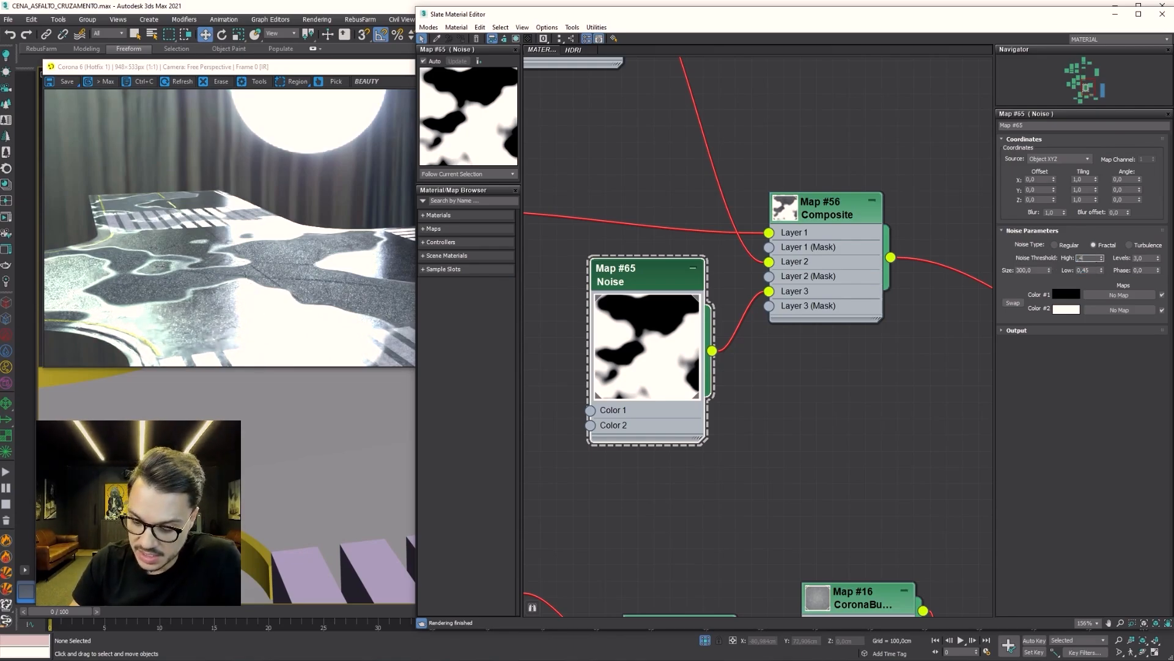
pyautogui.write('6')
pyautogui.press('Return')
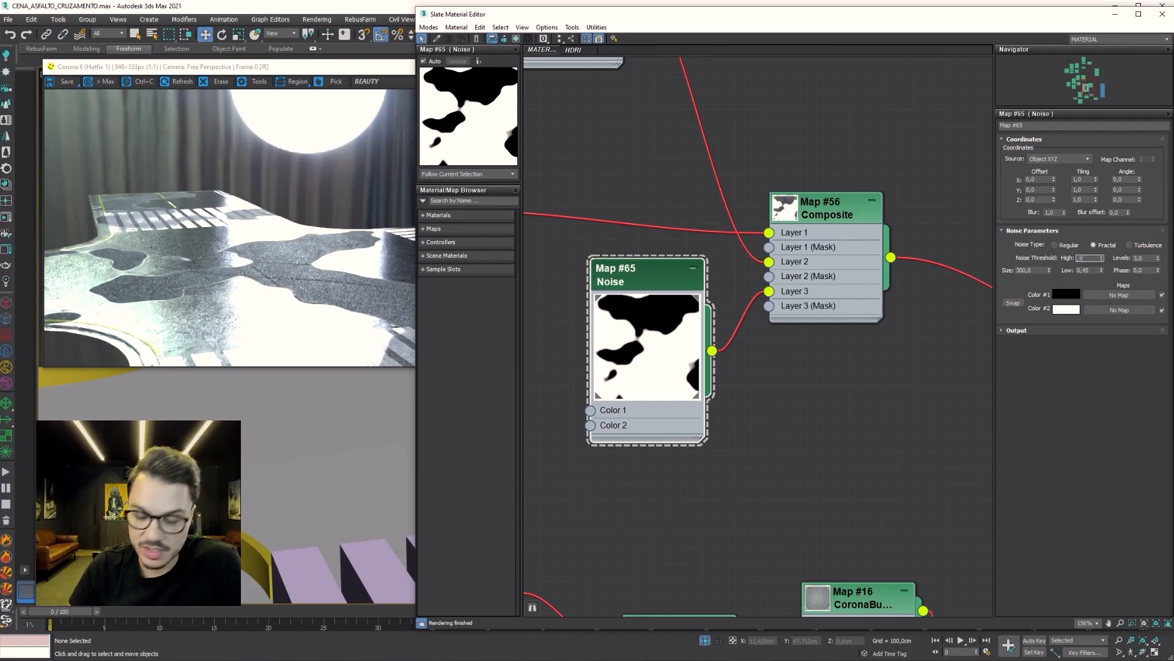
pyautogui.press('Return')
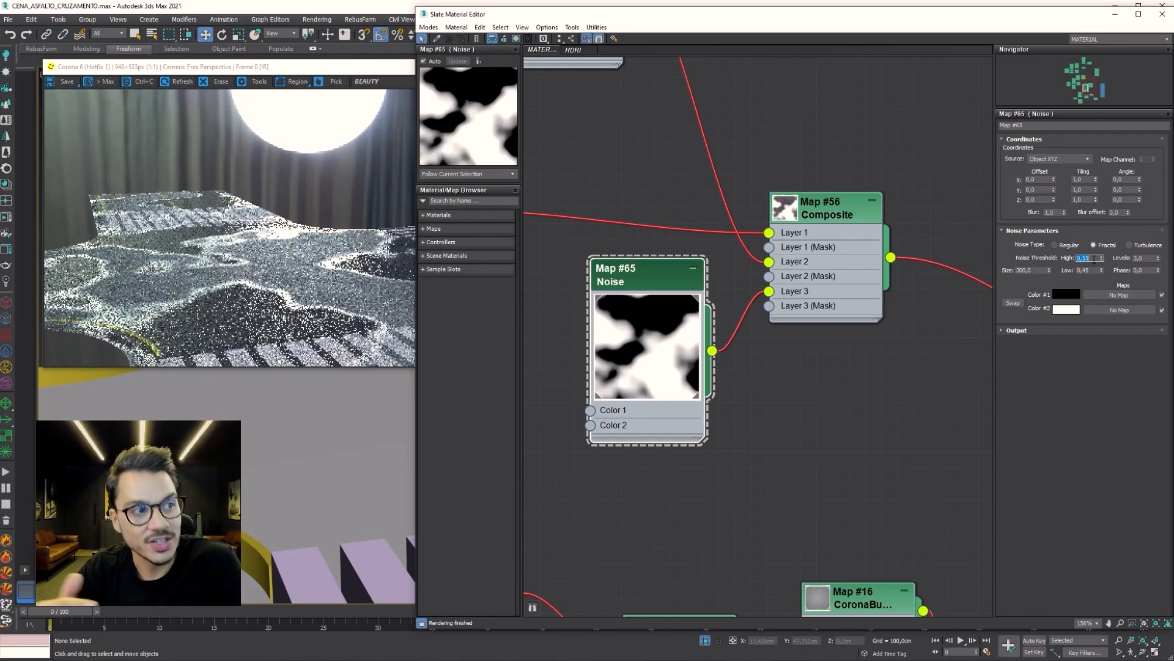
# Set the Noise map's high threshold to 0,65 and check the softened reflection patches in the render.
pyautogui.press('BackSpace')
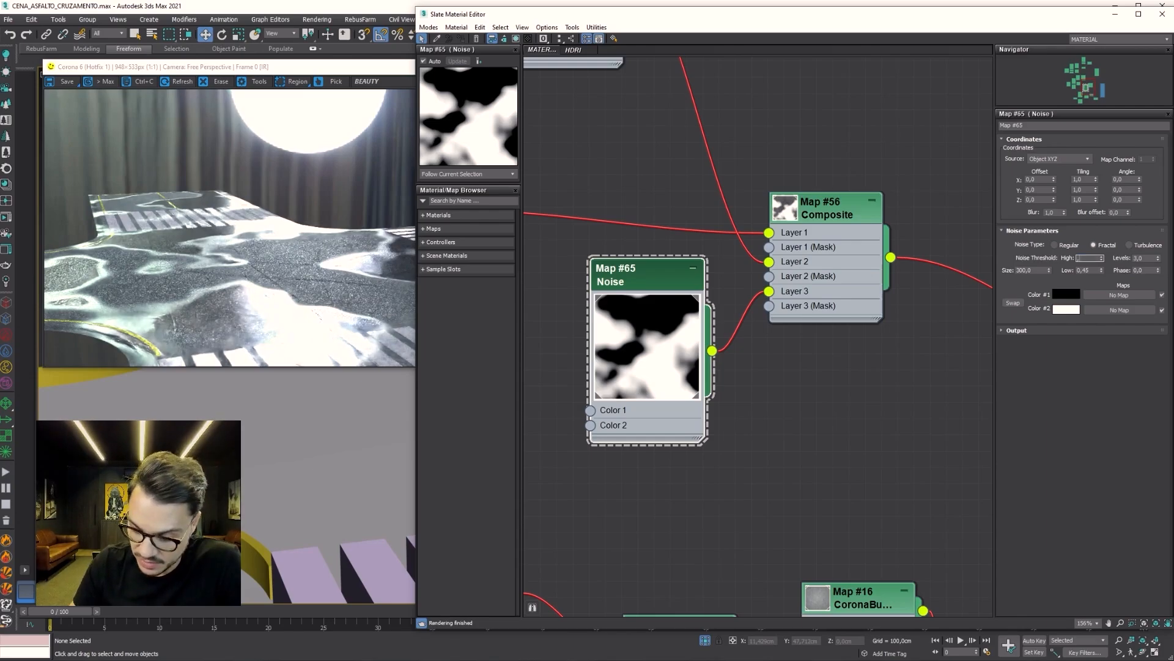
pyautogui.write('0,65')
pyautogui.press('Return')
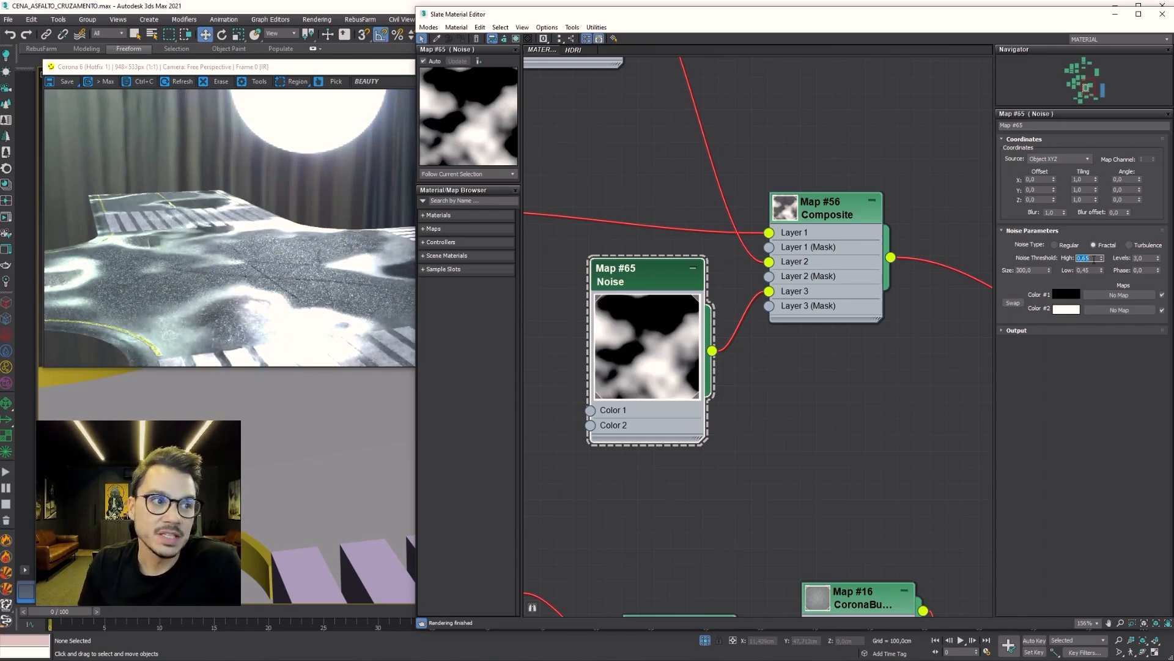
pyautogui.click(260, 326)
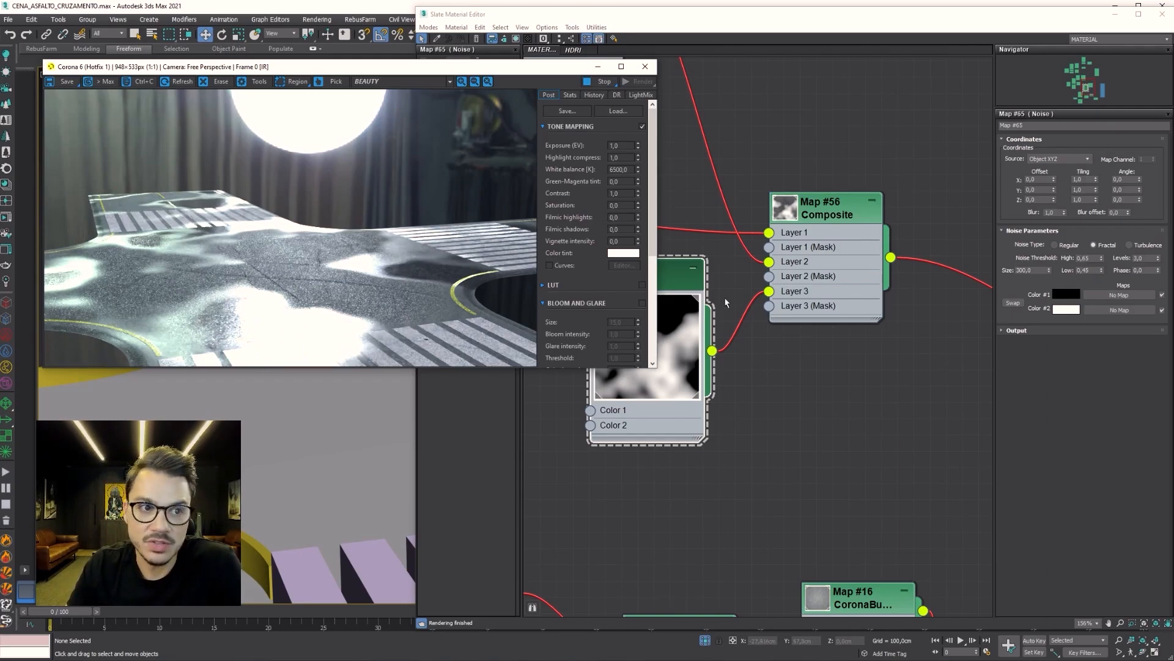
# Move the Noise node lower, away from the Composite, and view the reflections across the whole intersection.
pyautogui.click(694, 292)
pyautogui.moveTo(632, 285); pyautogui.dragTo(618, 343)
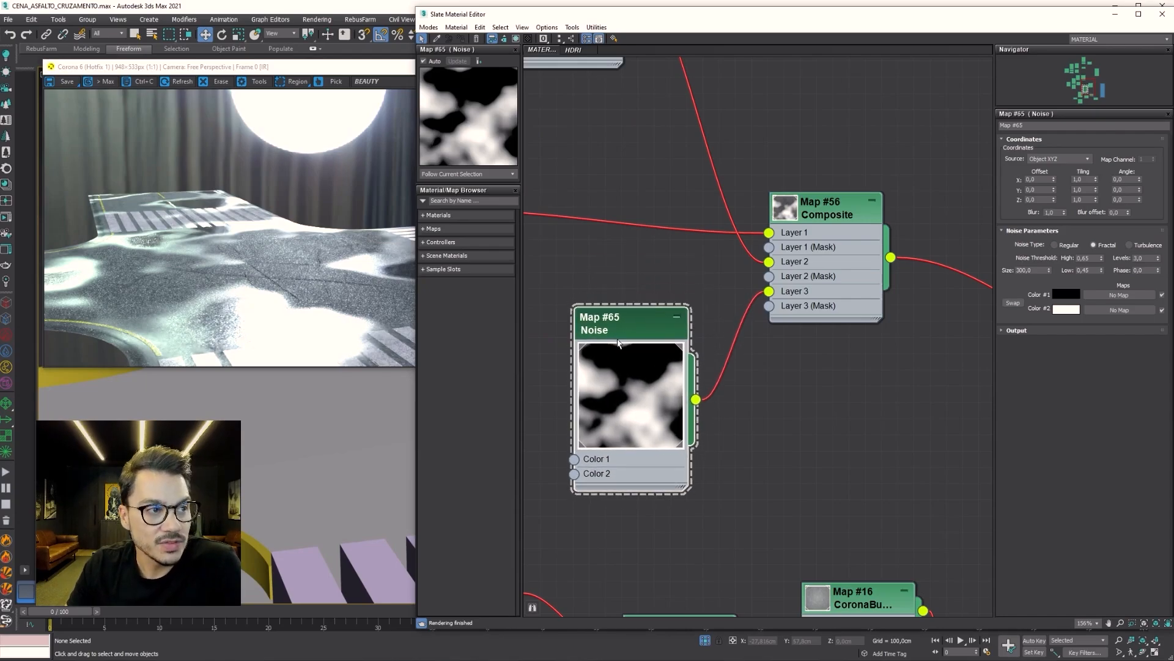
pyautogui.scroll(-6, 269, 526)
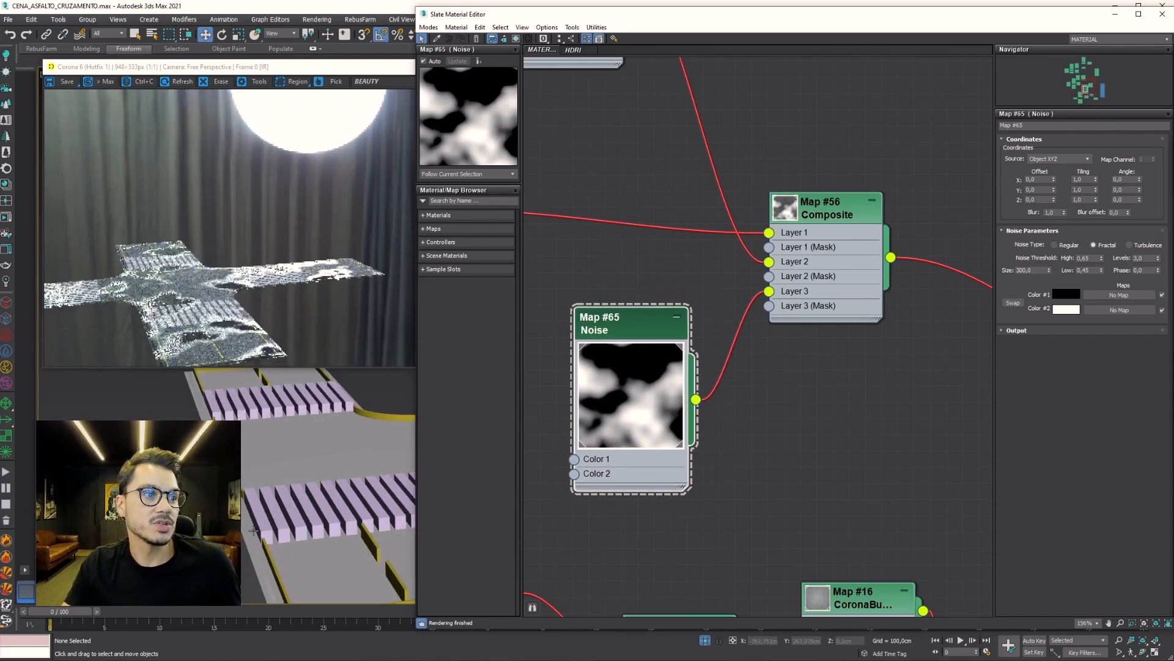
pyautogui.keyDown('alt'); pyautogui.moveTo(246, 525); pyautogui.dragTo(326, 515, button='middle'); pyautogui.keyUp('alt')
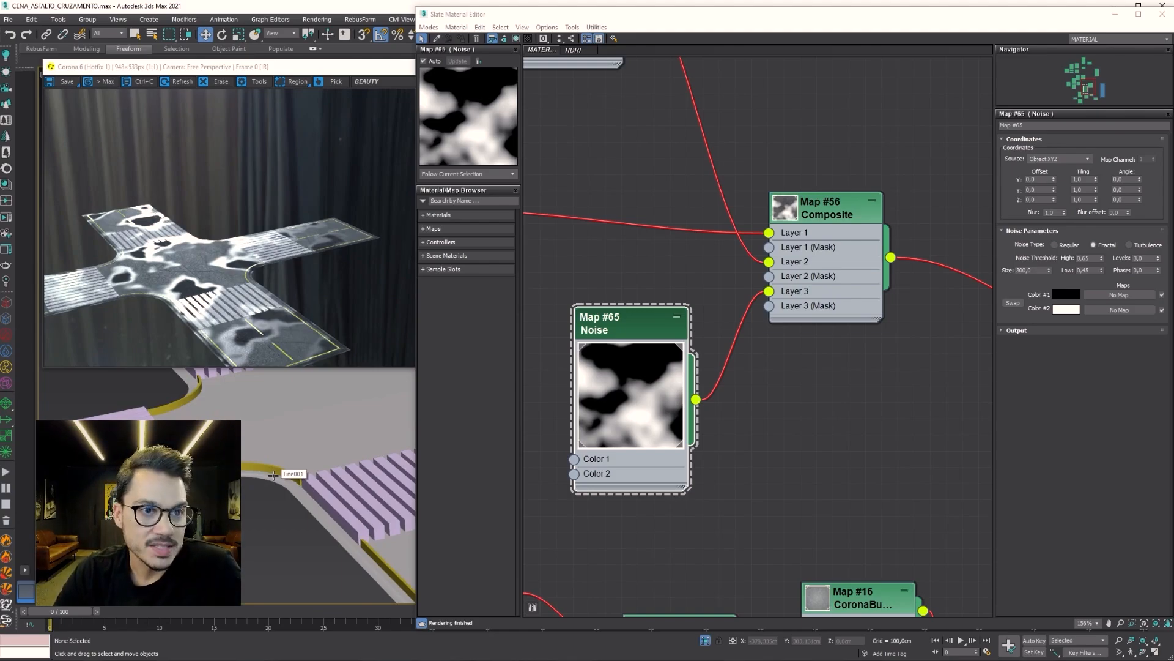
# Open the glossiness Composite's layer settings.
pyautogui.click(855, 192)
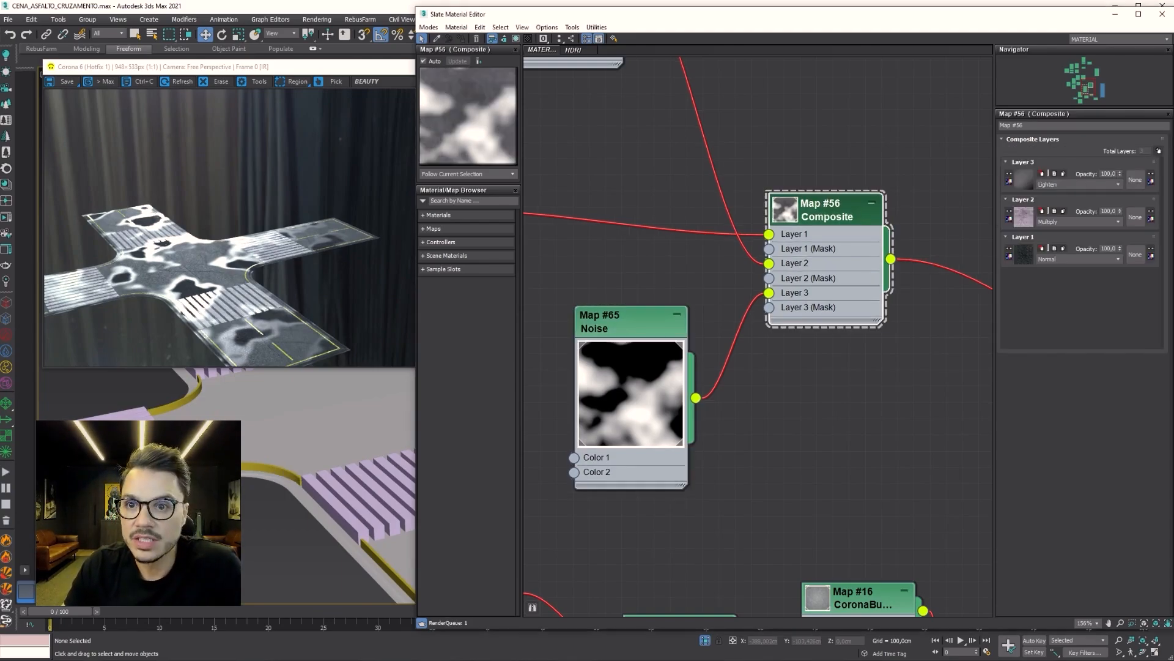